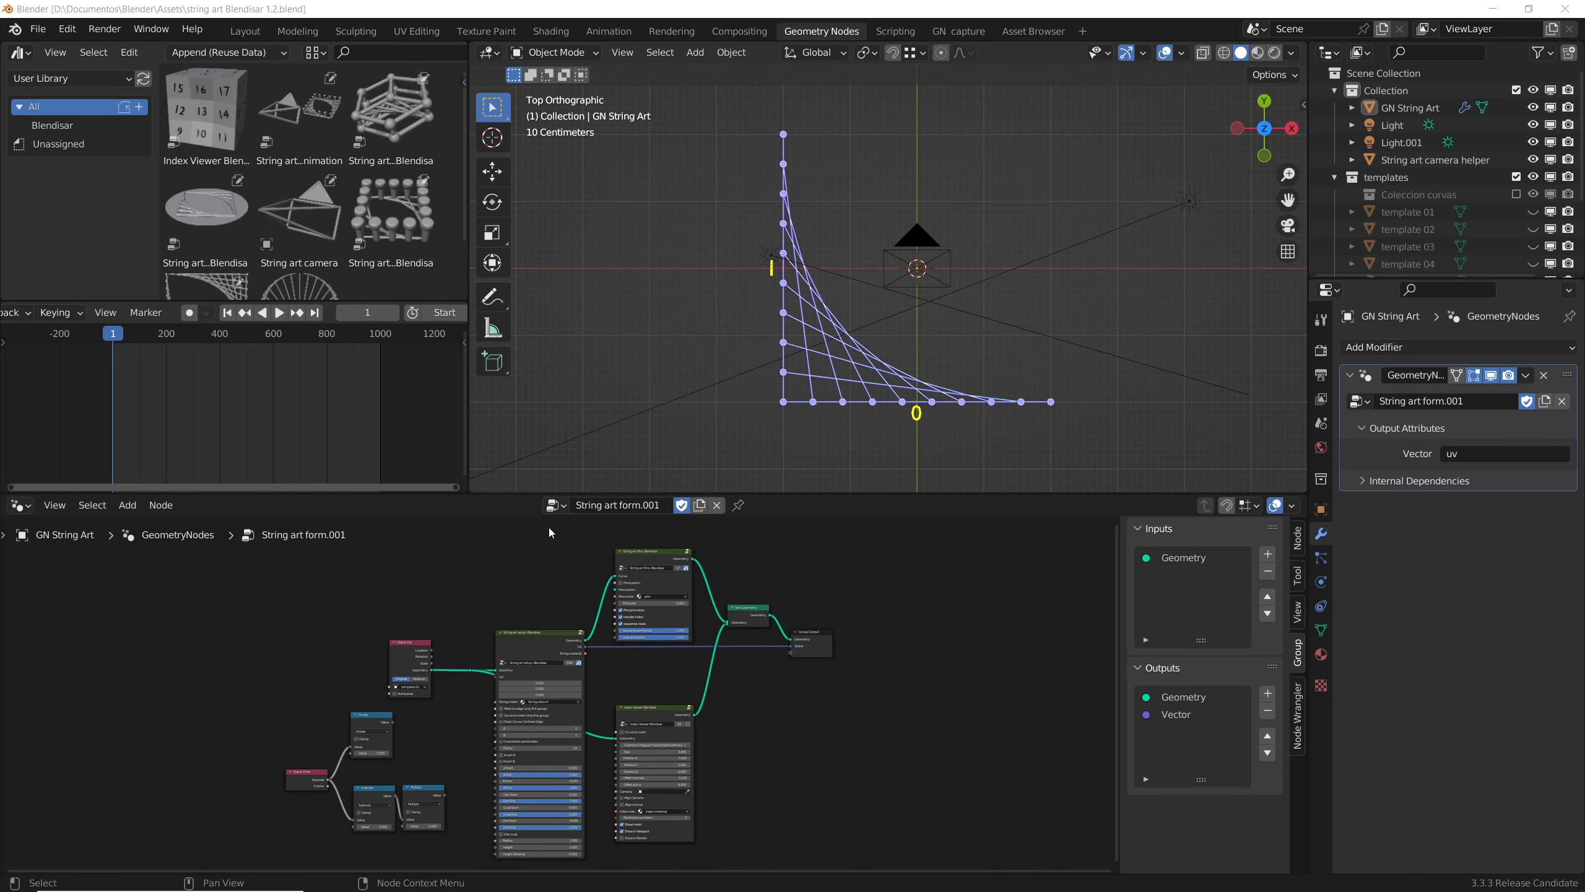
# - Assign the String art form.003 node tree to the GN String Art object and look over its node layout
pyautogui.click(552, 505)
pyautogui.scroll(7, 579, 565)
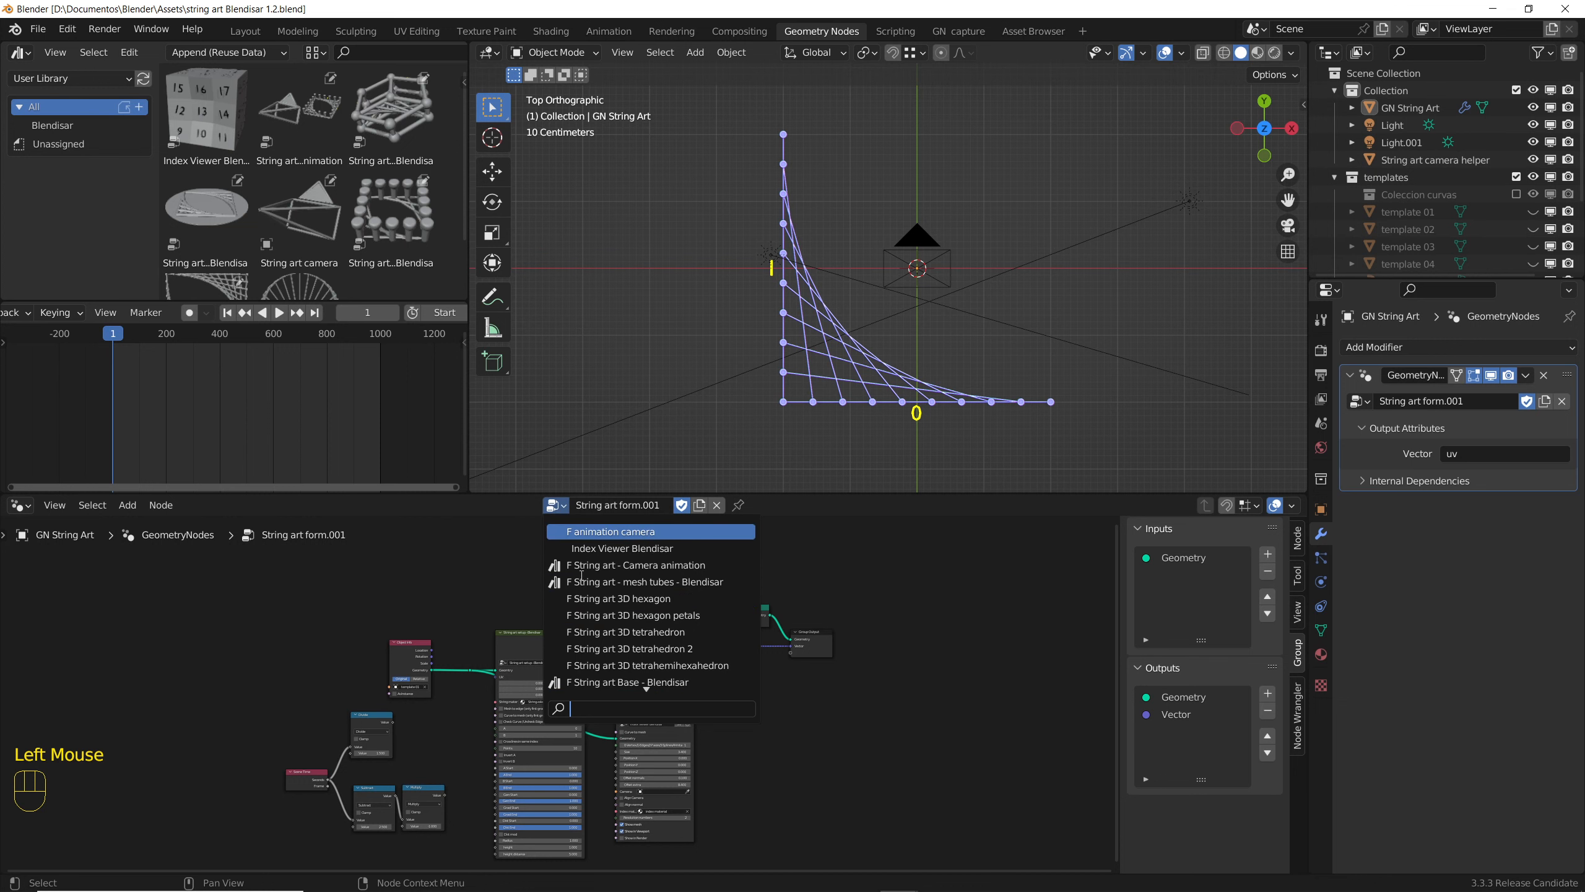
pyautogui.scroll(-19, 579, 567)
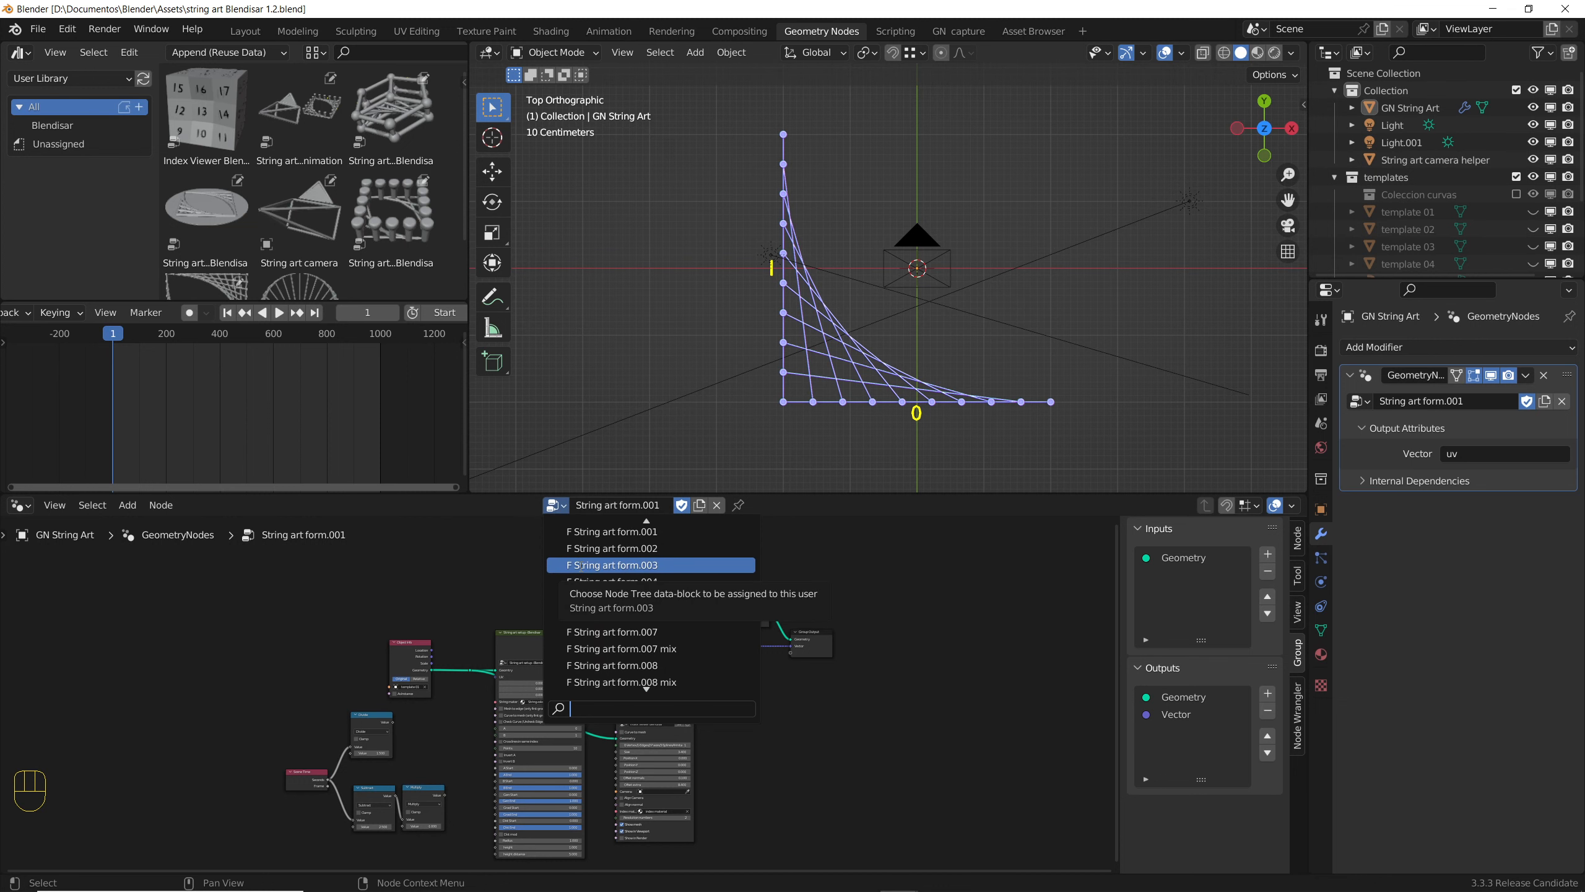
pyautogui.click(580, 565)
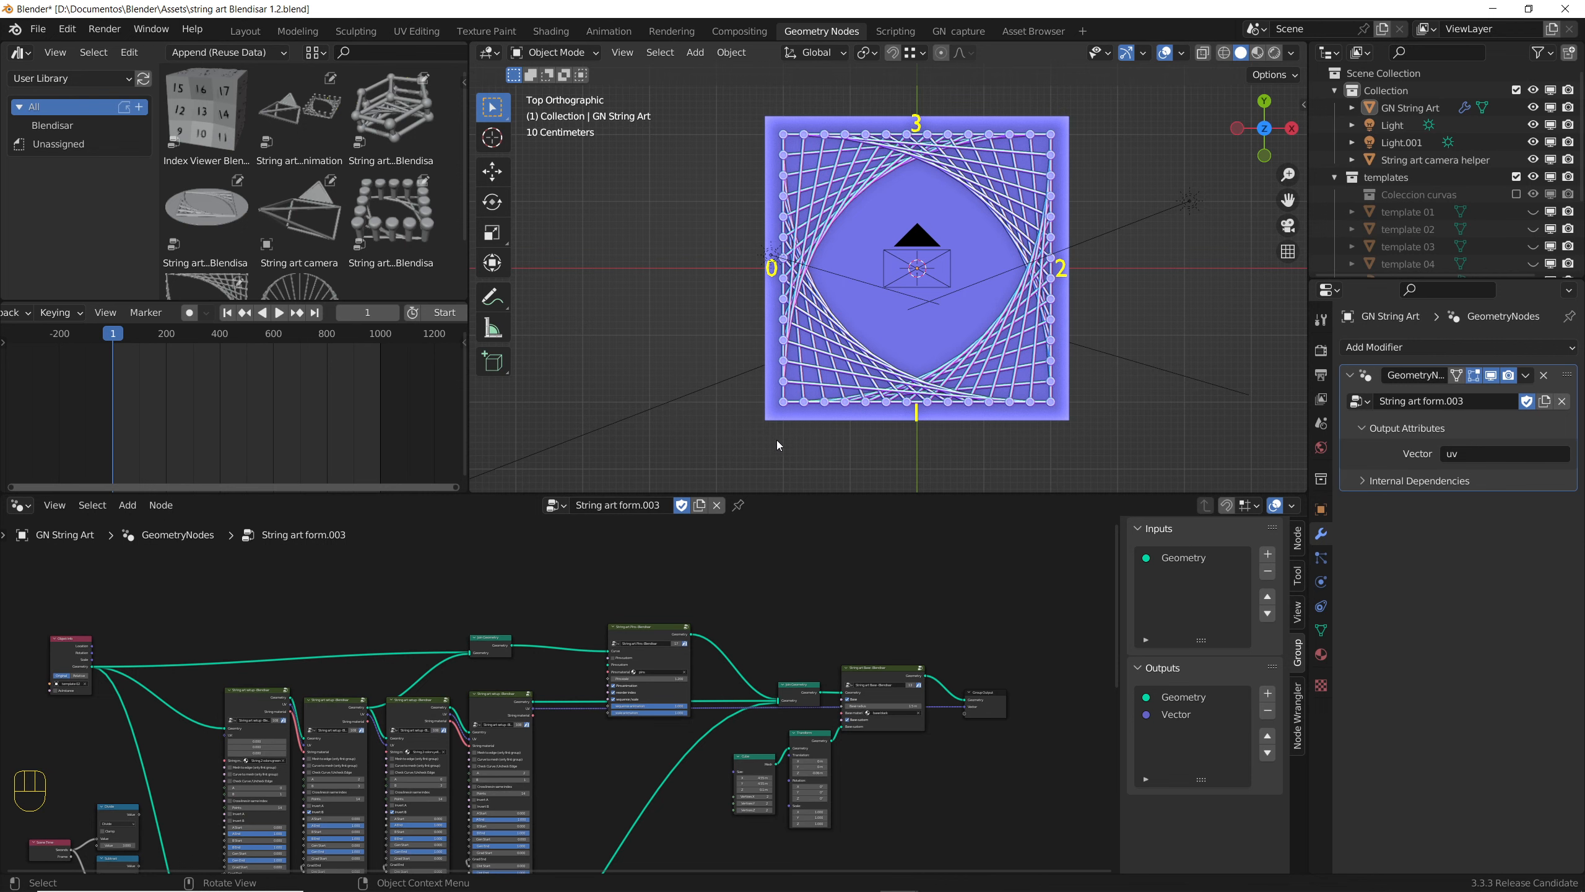
pyautogui.scroll(-2, 577, 618)
pyautogui.moveTo(471, 658); pyautogui.dragTo(568, 693, button='middle')
pyautogui.scroll(1, 568, 692)
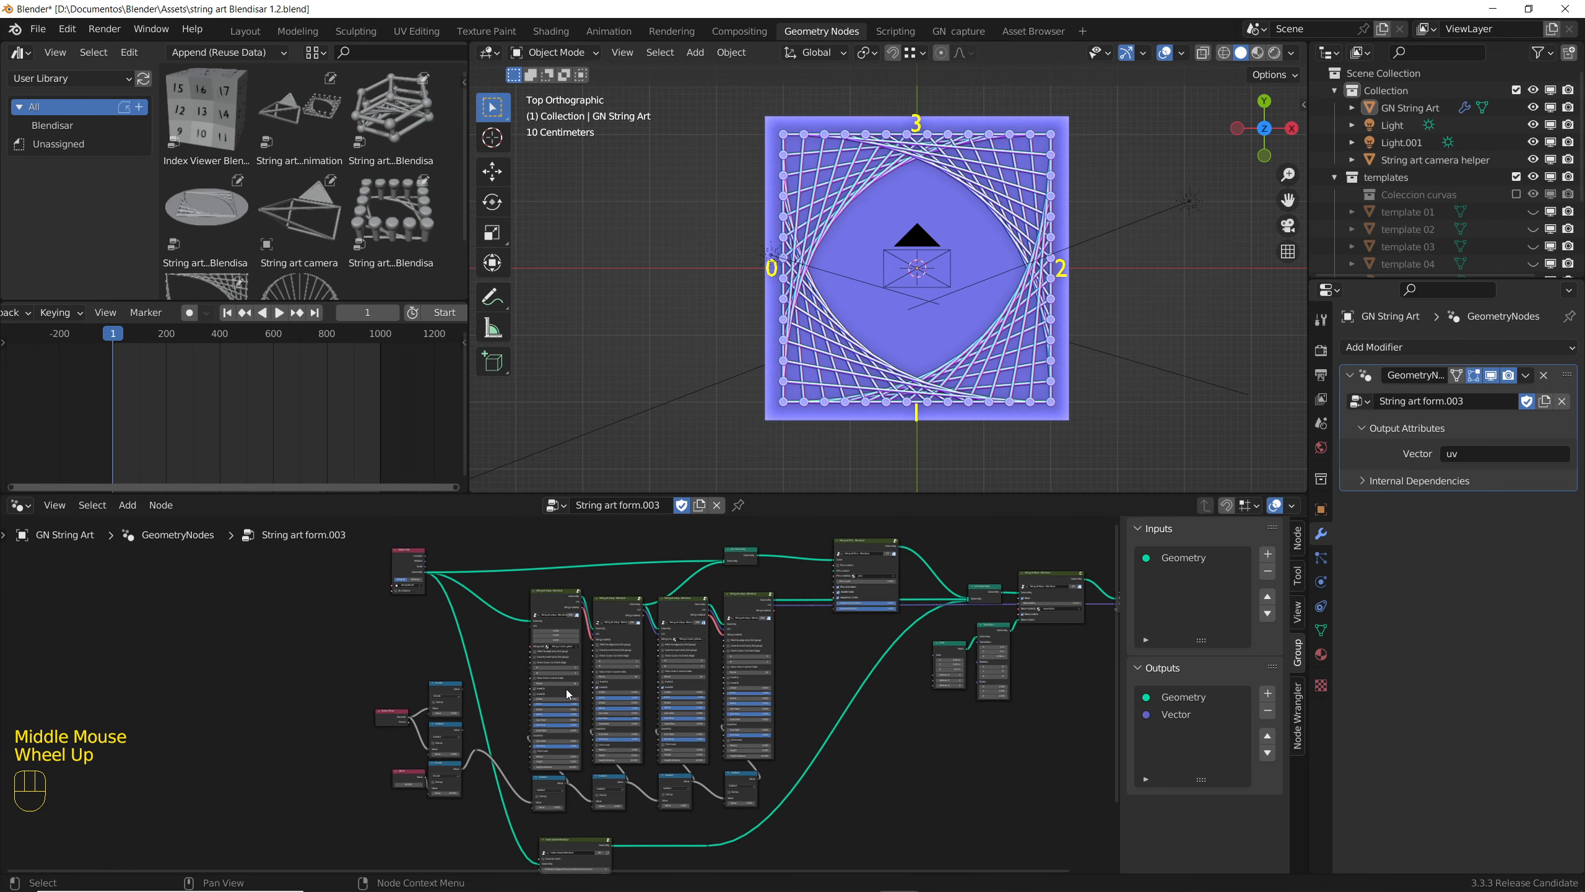
pyautogui.scroll(-3, 568, 693)
pyautogui.middleClick(570, 669)
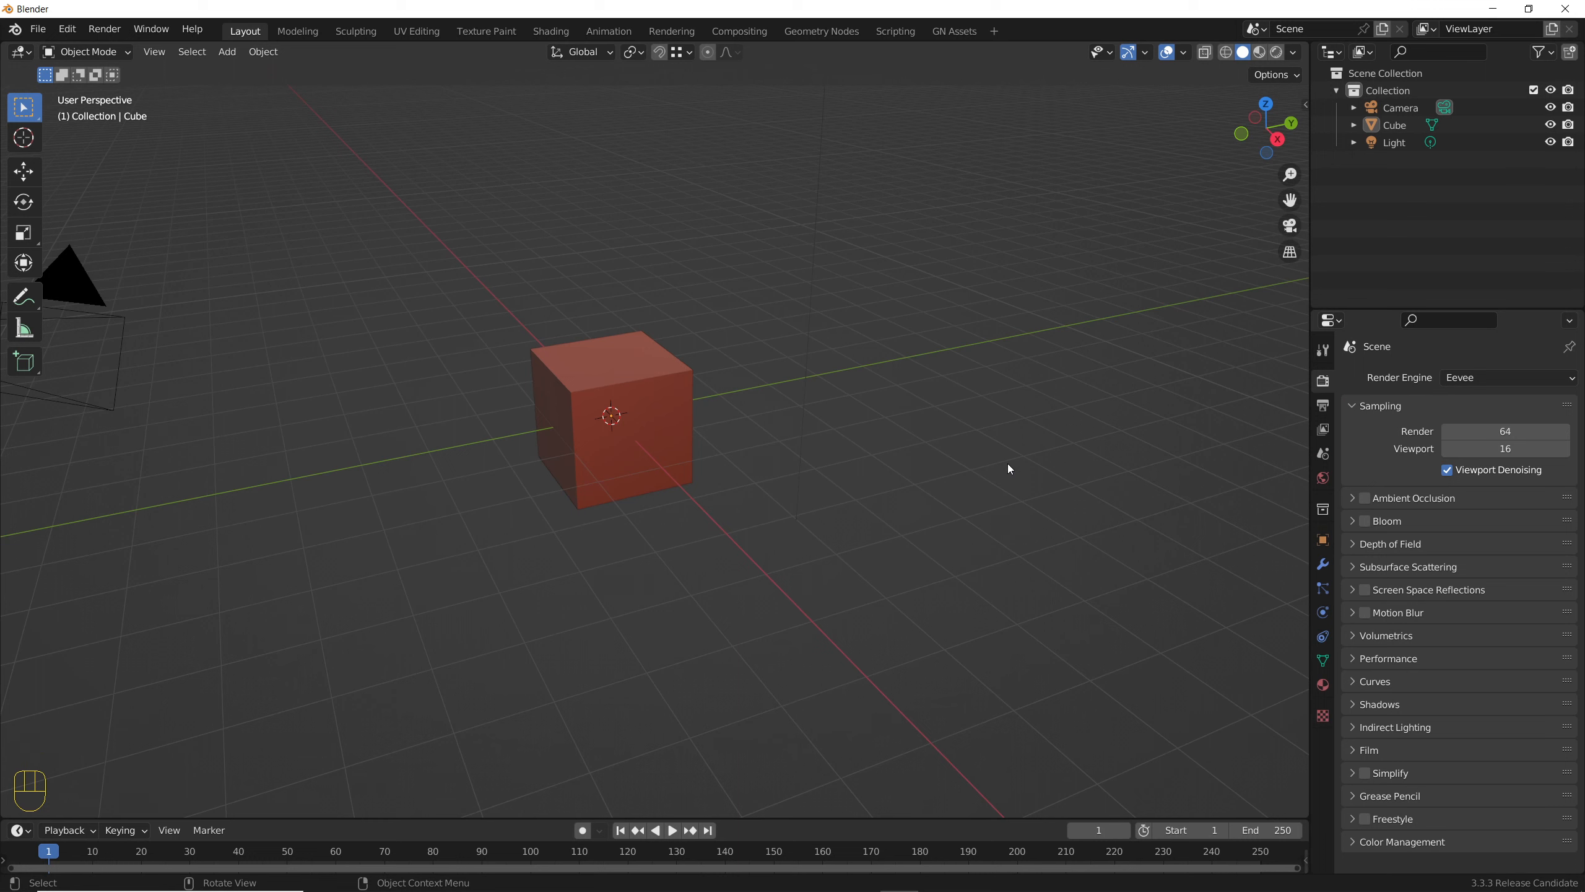
# - Select the cube and replace the Geometry Nodes workspace's spreadsheet with an Asset Browser showing the User Library
pyautogui.click(630, 360)
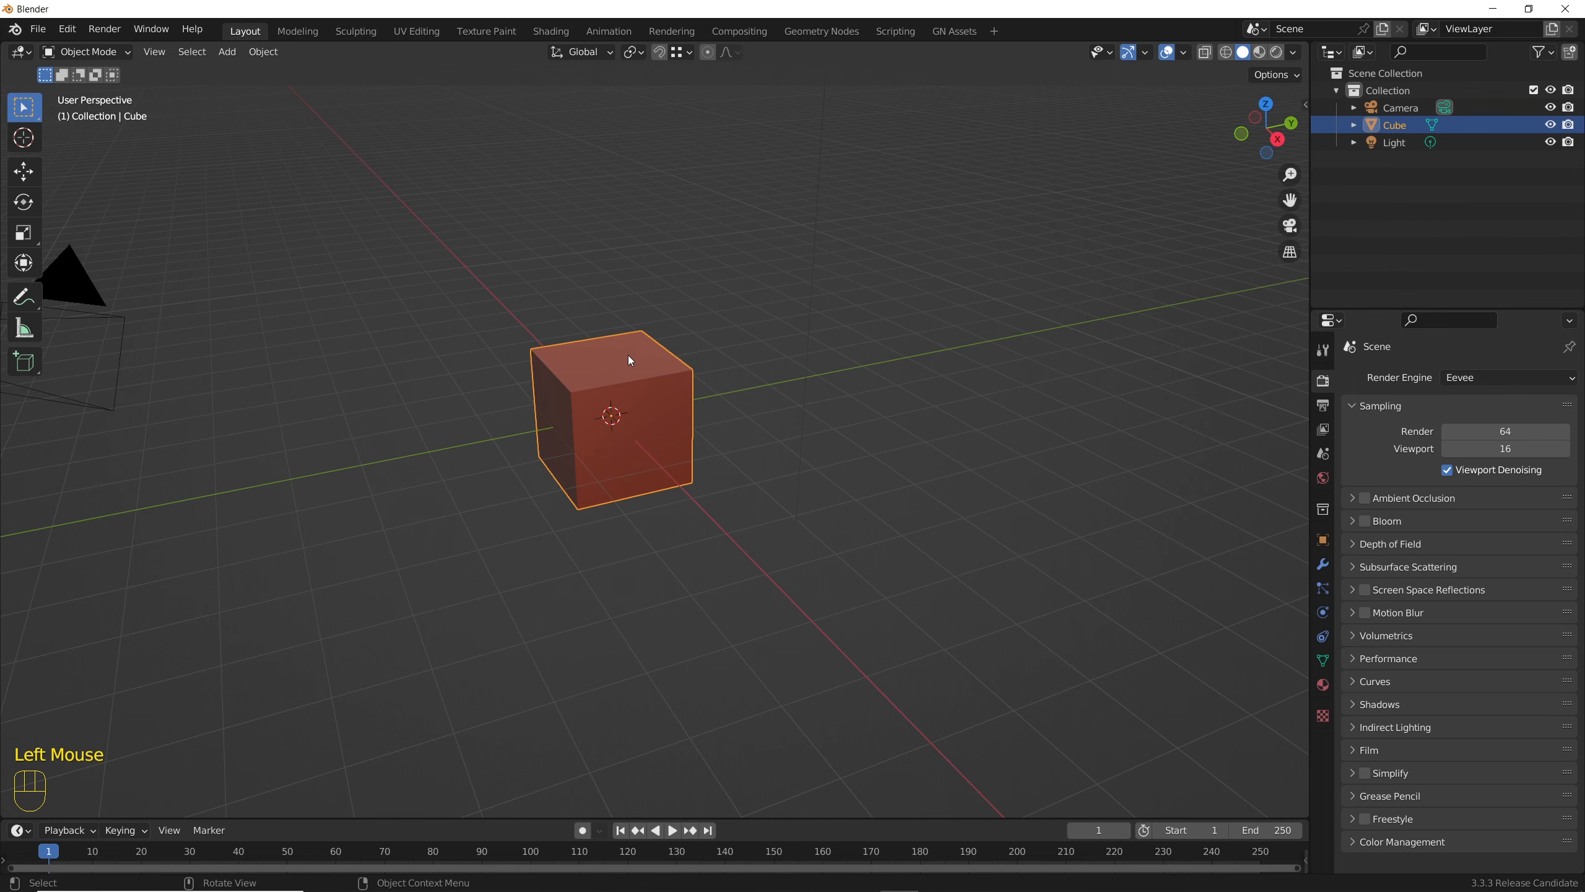
pyautogui.click(805, 32)
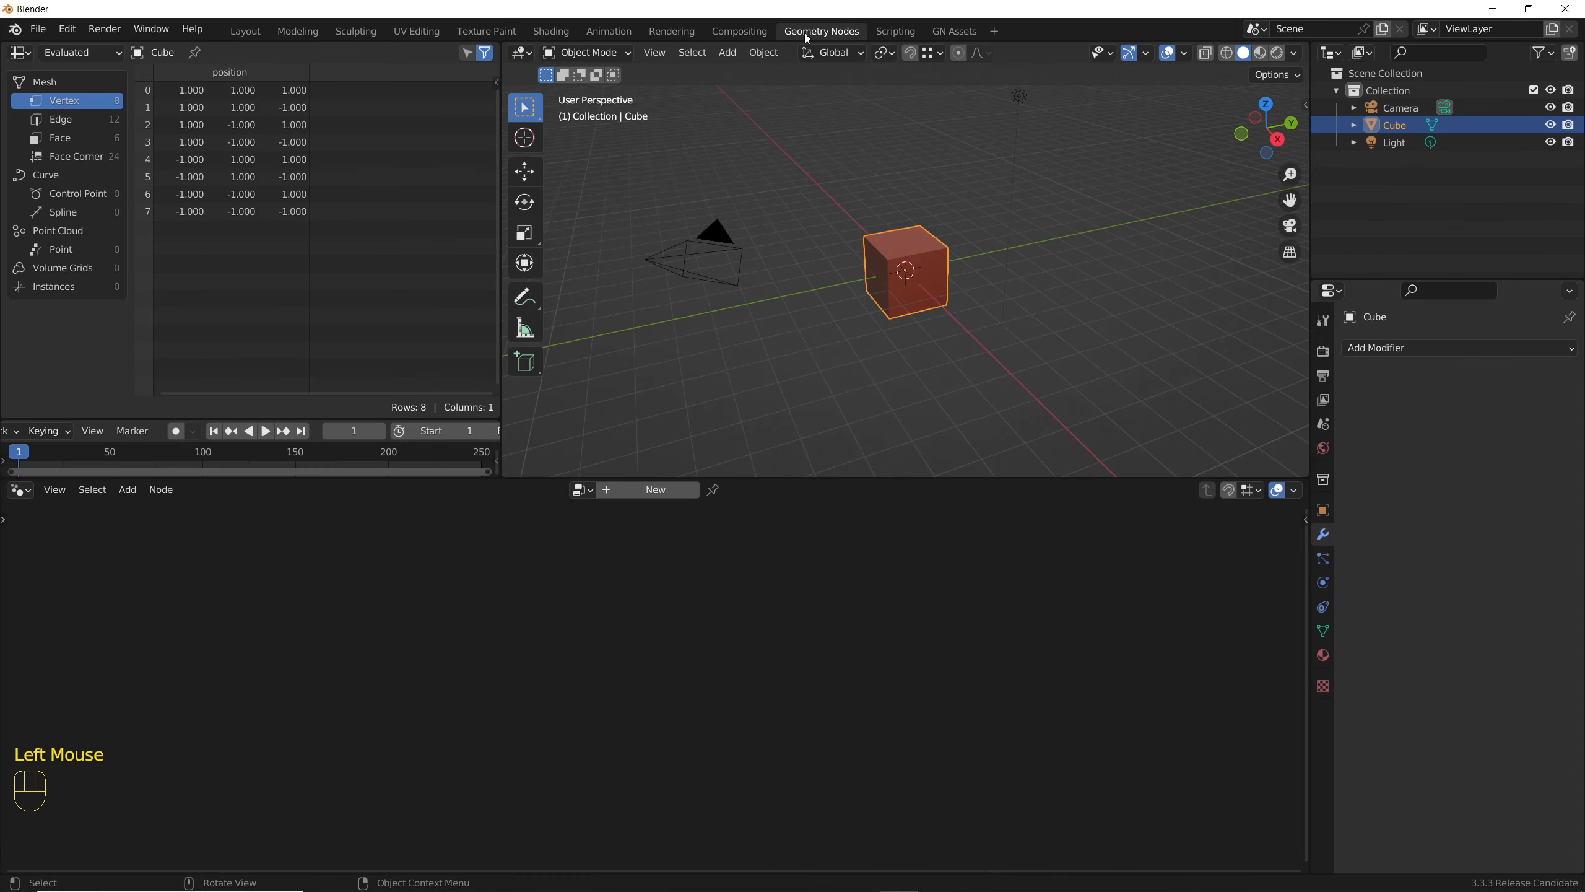
pyautogui.click(20, 54)
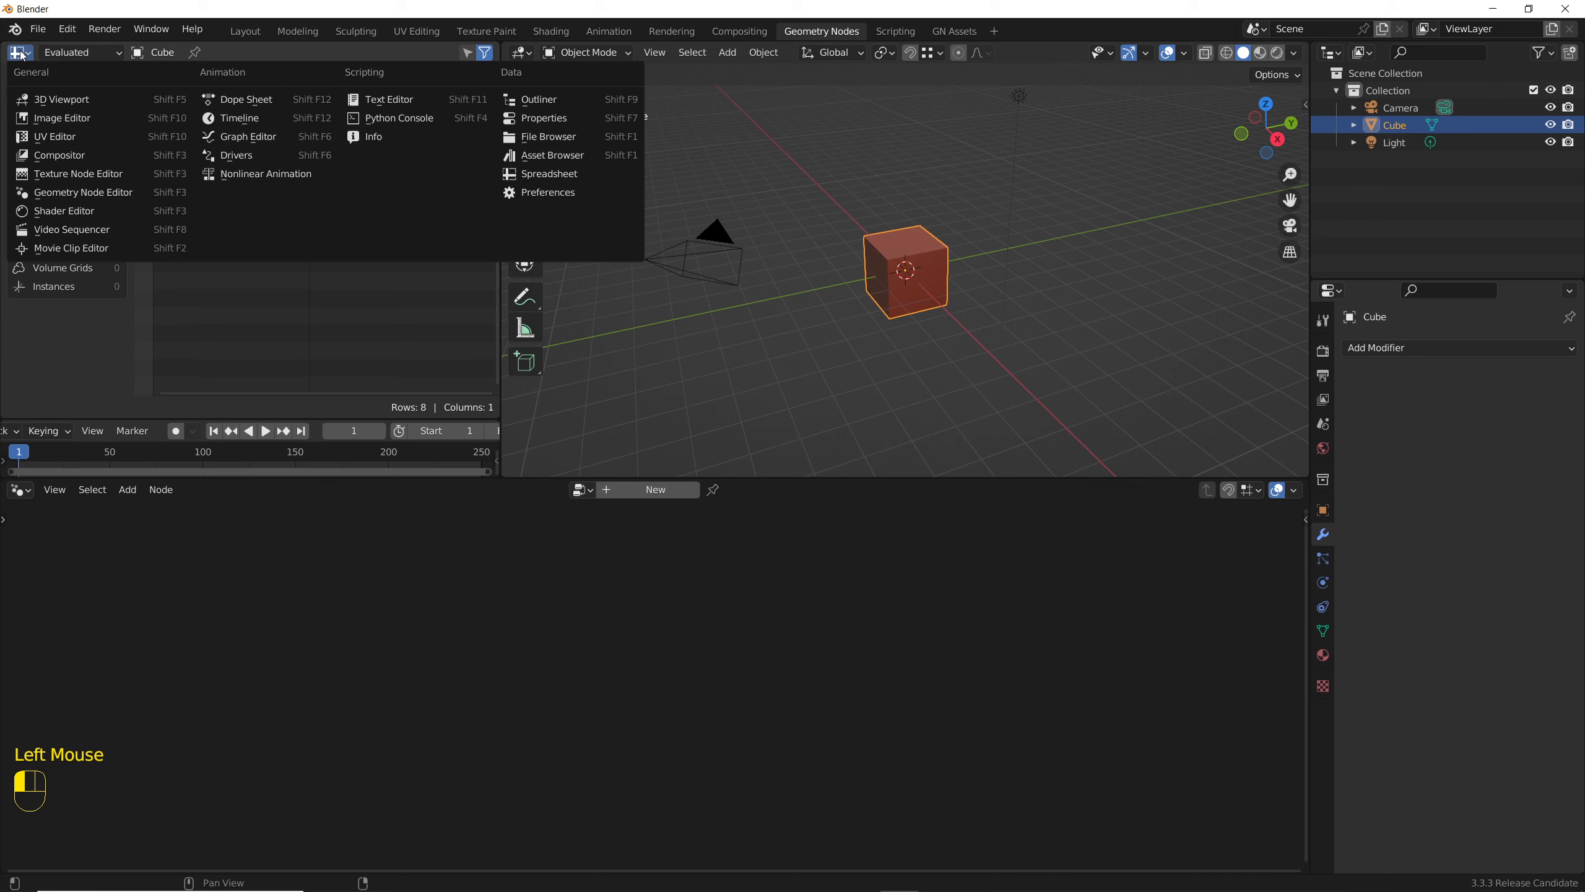
pyautogui.click(538, 158)
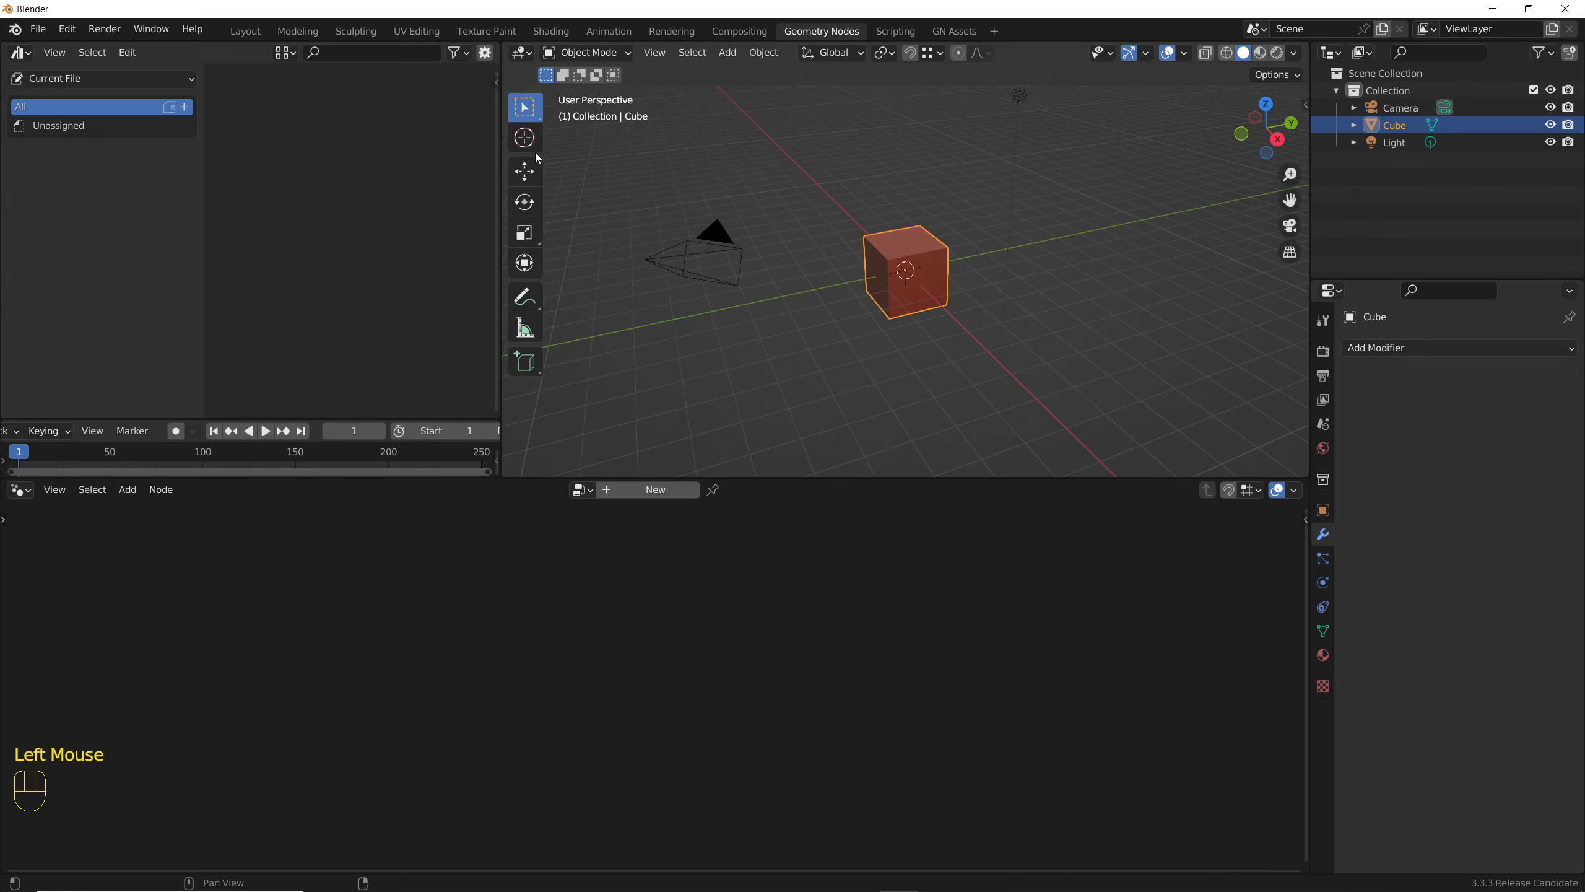
pyautogui.click(78, 79)
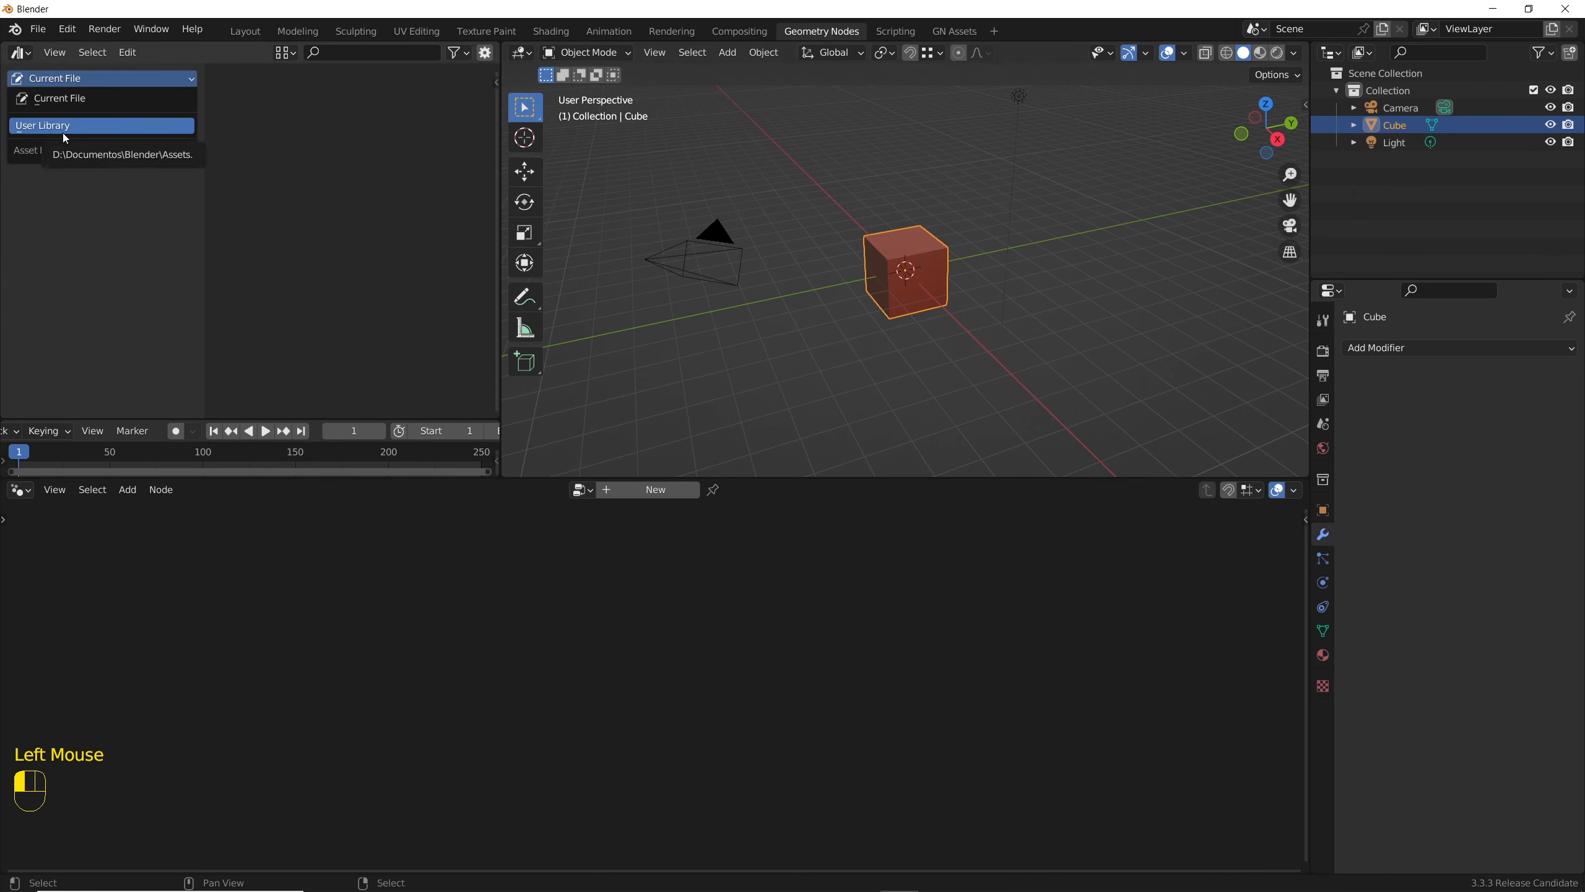
pyautogui.click(63, 135)
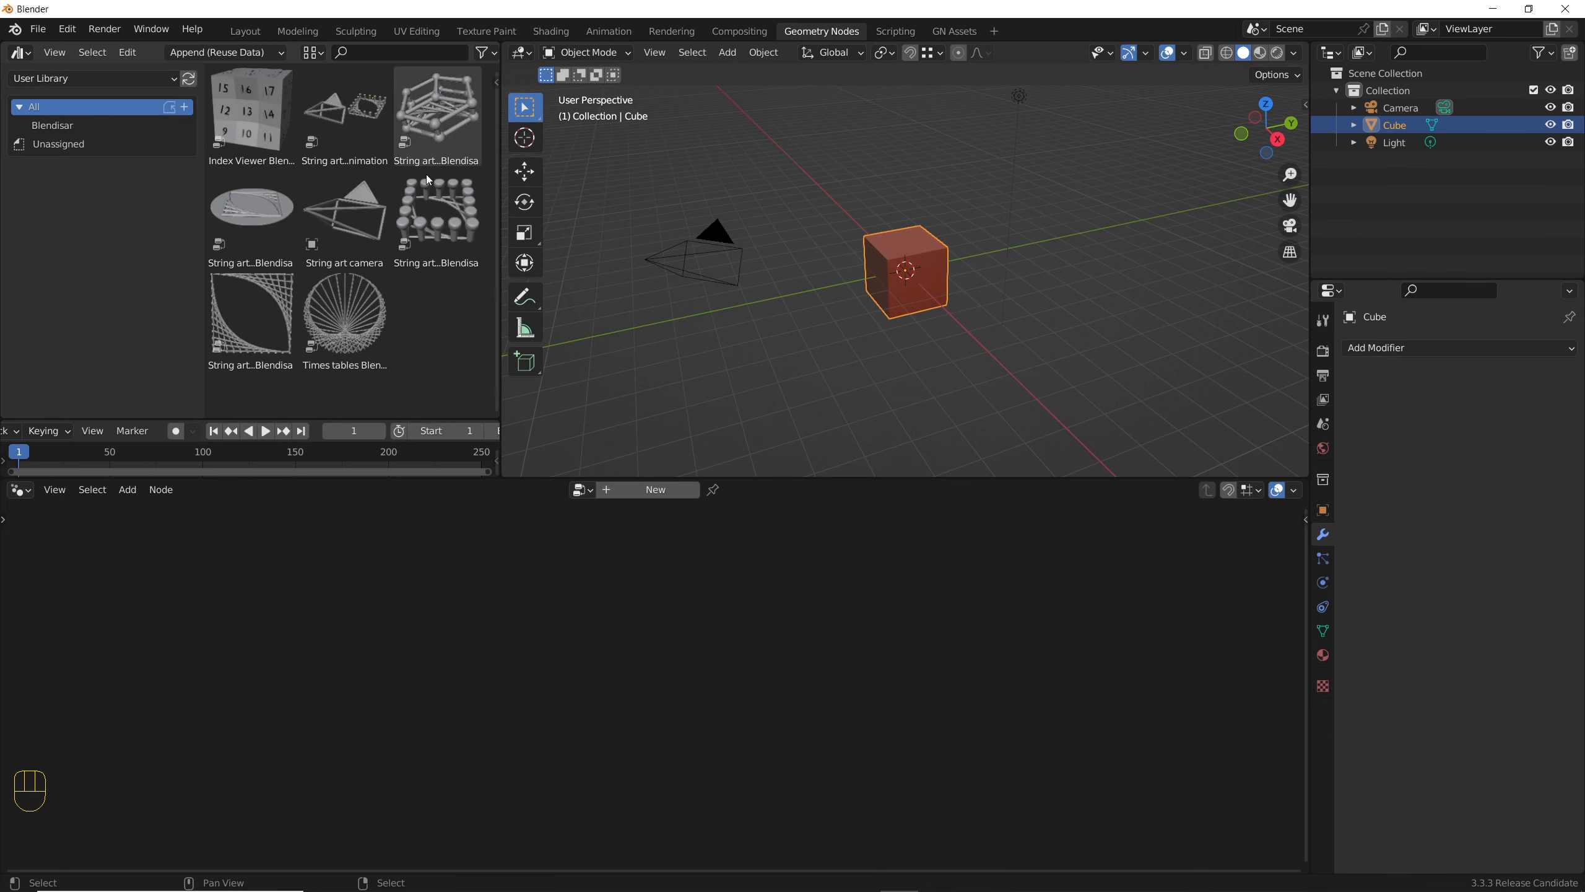
# - Check the User Library's folder path under Asset Libraries in the File Paths preferences
pyautogui.click(67, 29)
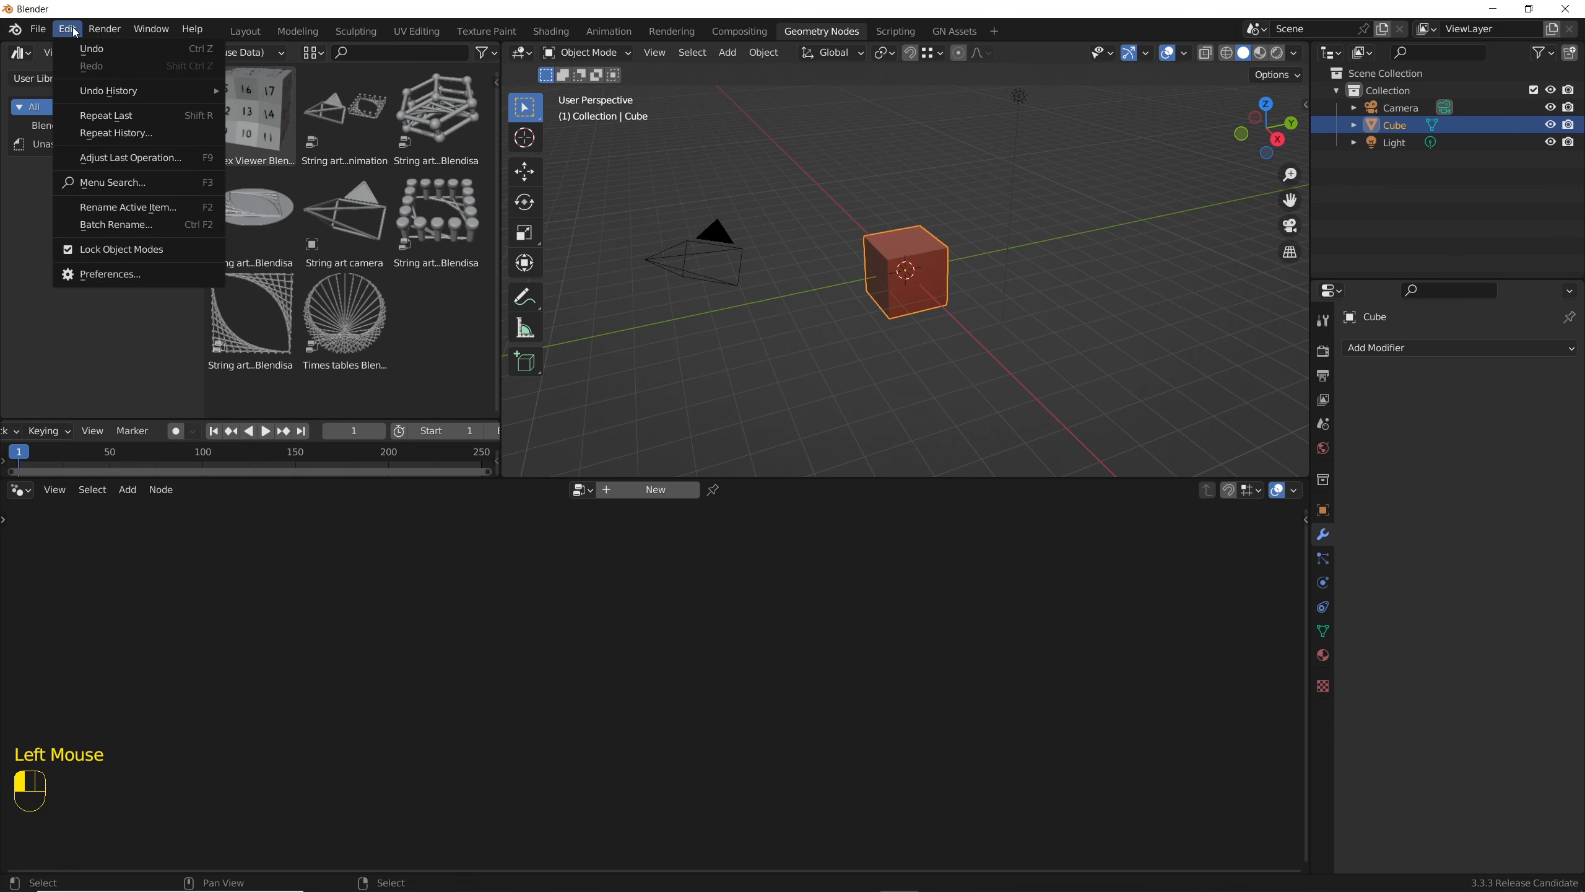
pyautogui.click(108, 275)
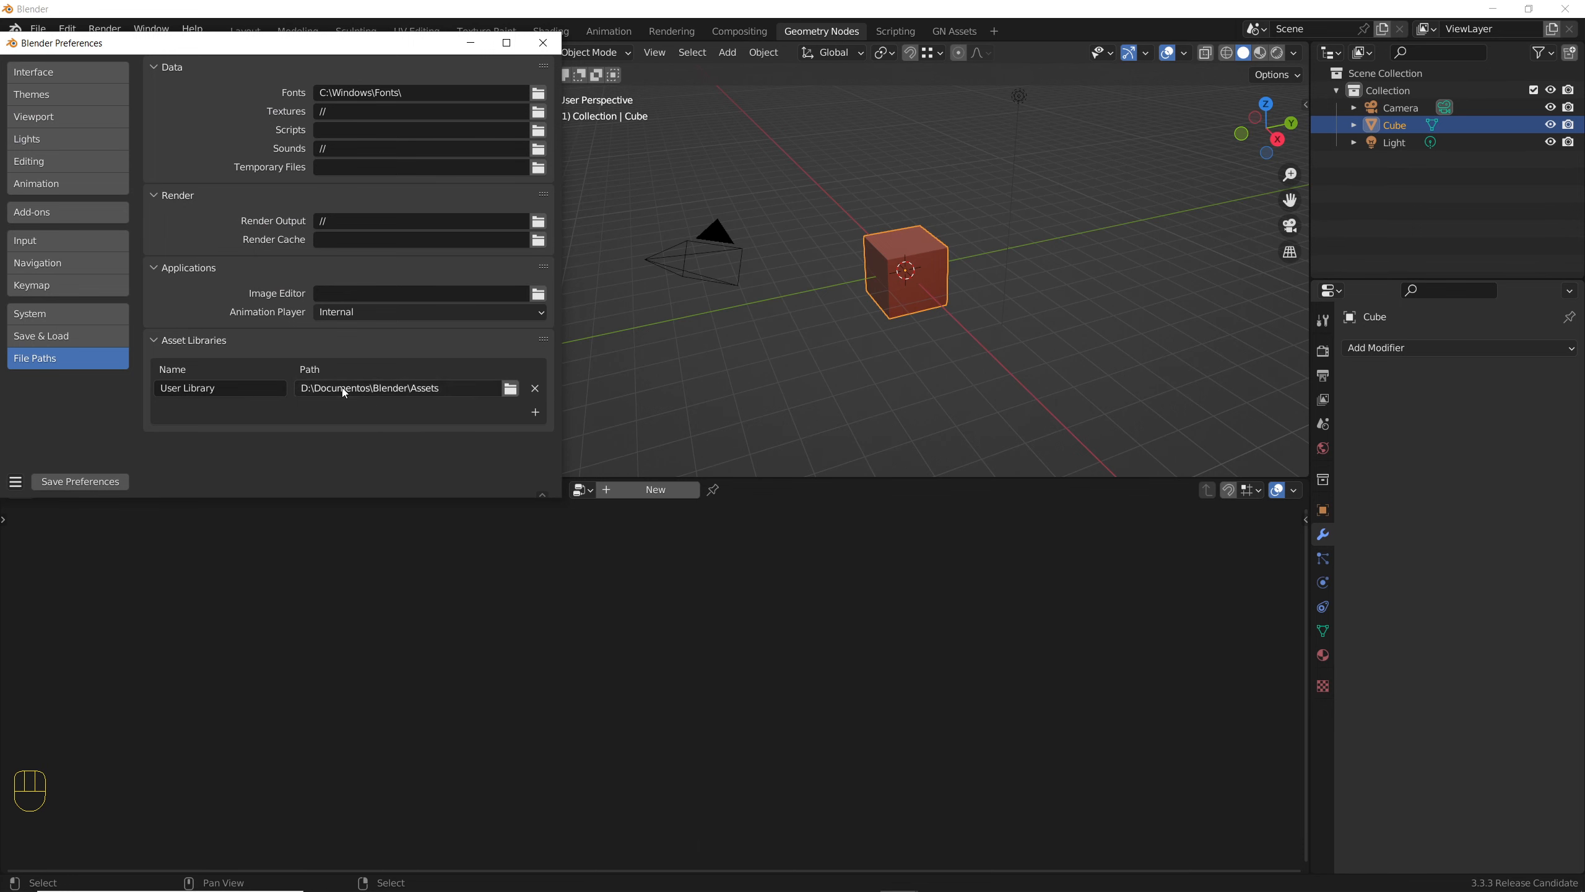
pyautogui.click(543, 43)
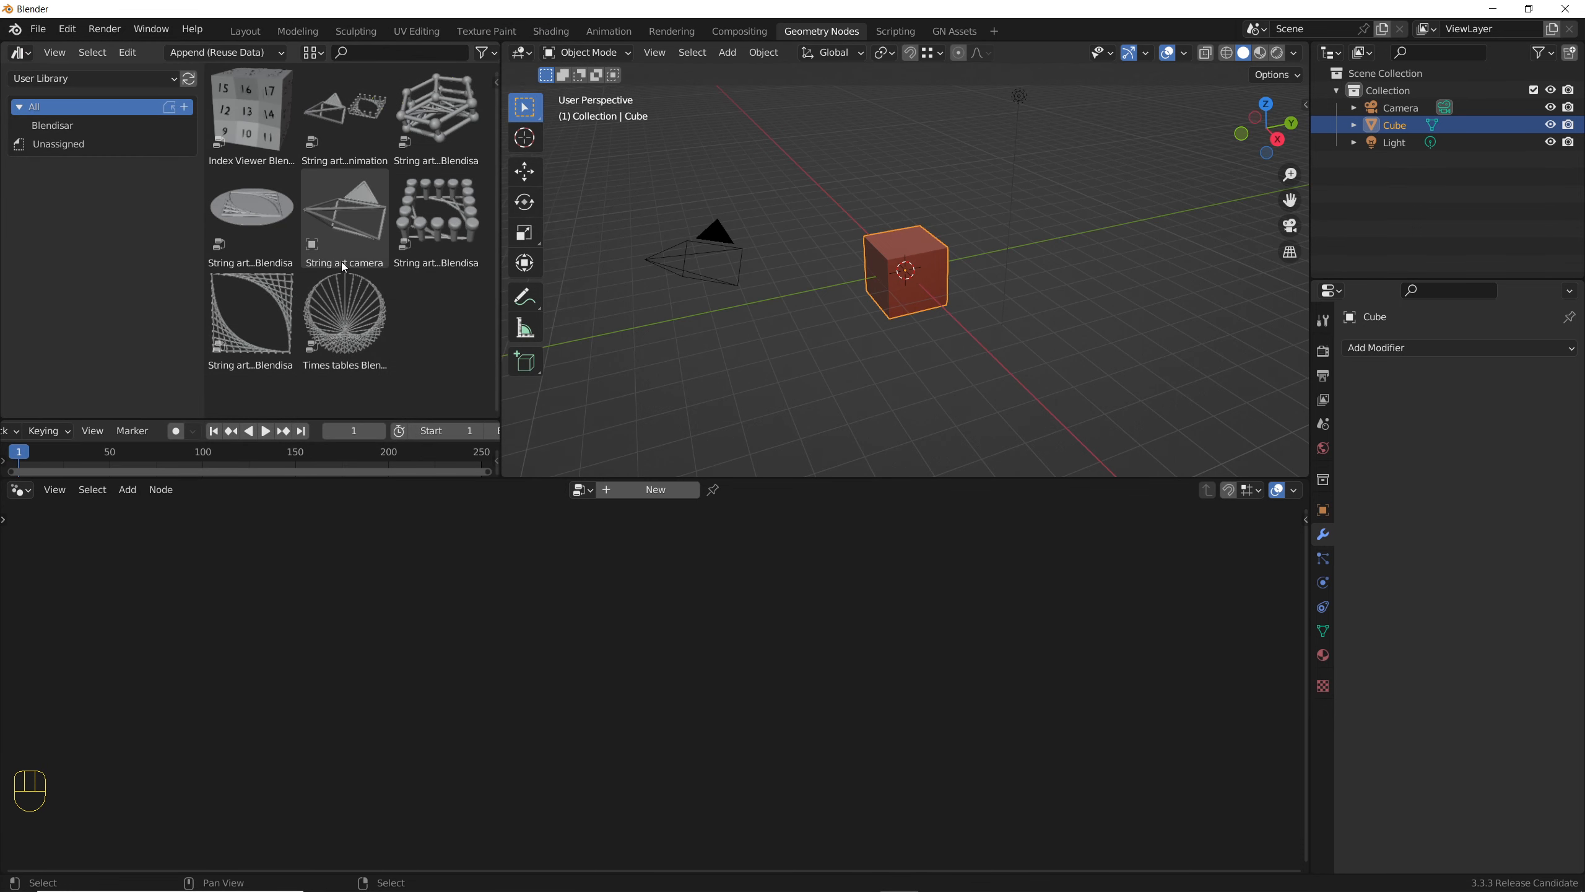
# - Examine the assets in the User Library one by one, ending with the Index Viewer
pyautogui.click(339, 131)
pyautogui.click(431, 129)
pyautogui.click(262, 215)
pyautogui.click(355, 216)
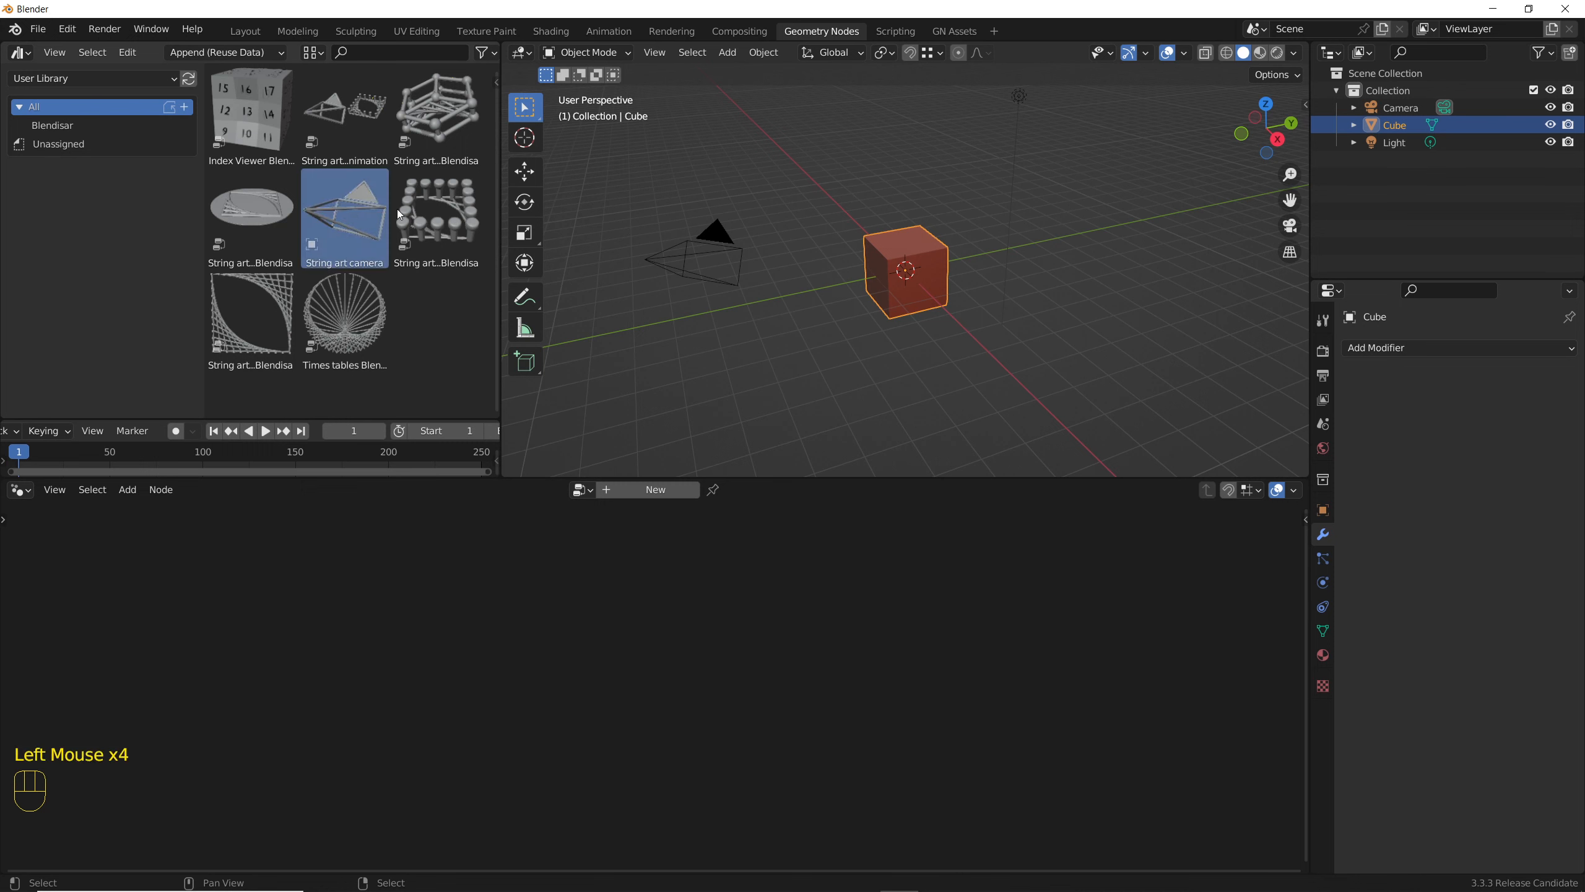
pyautogui.click(430, 218)
pyautogui.click(256, 299)
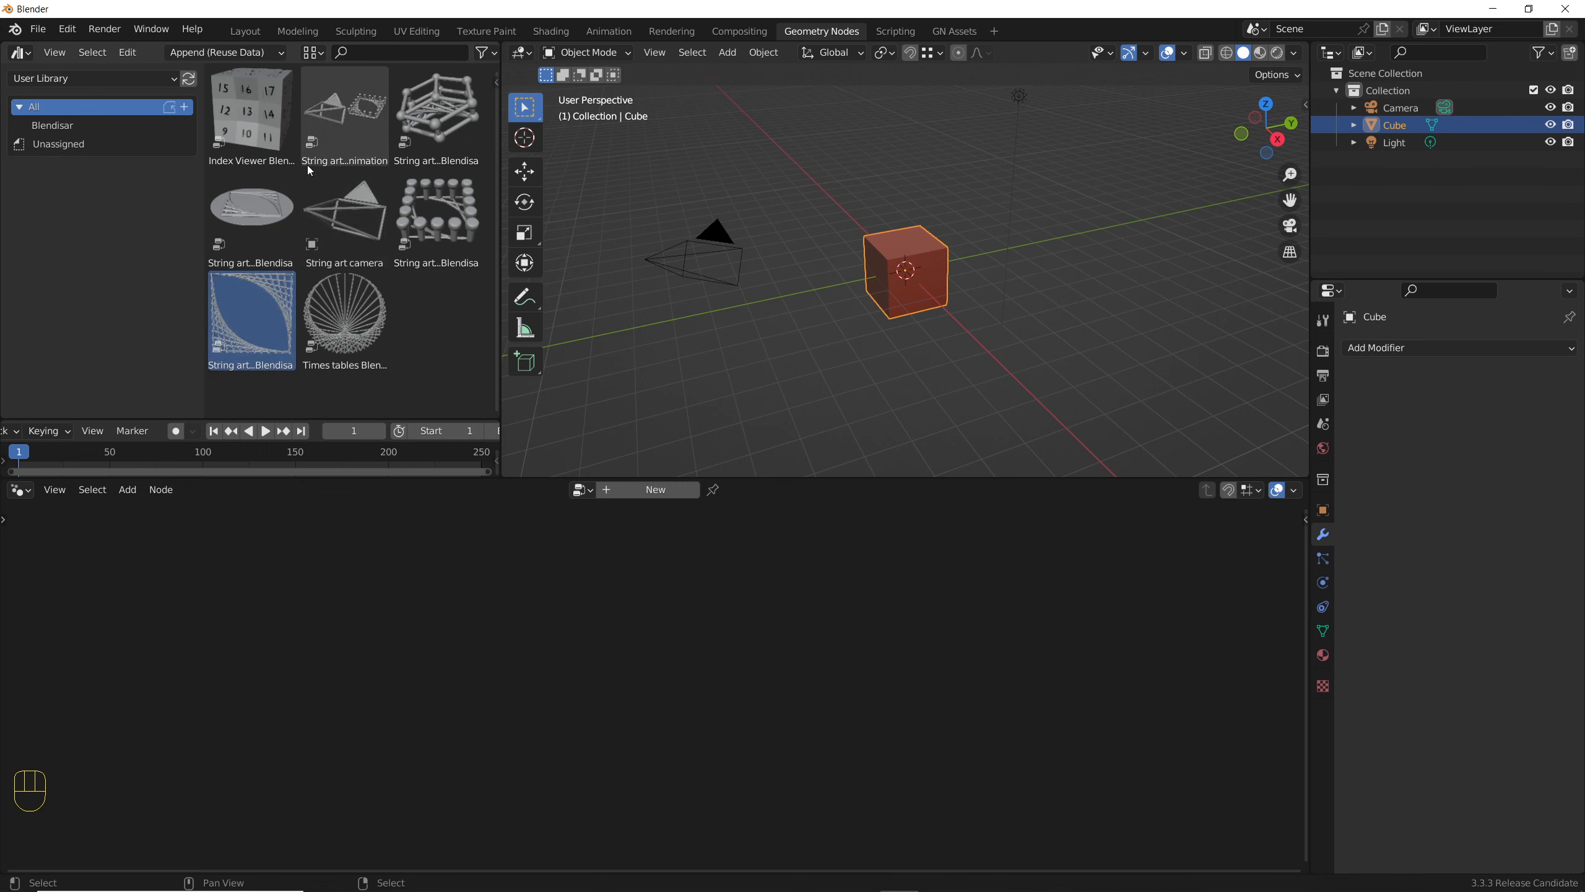
pyautogui.click(270, 225)
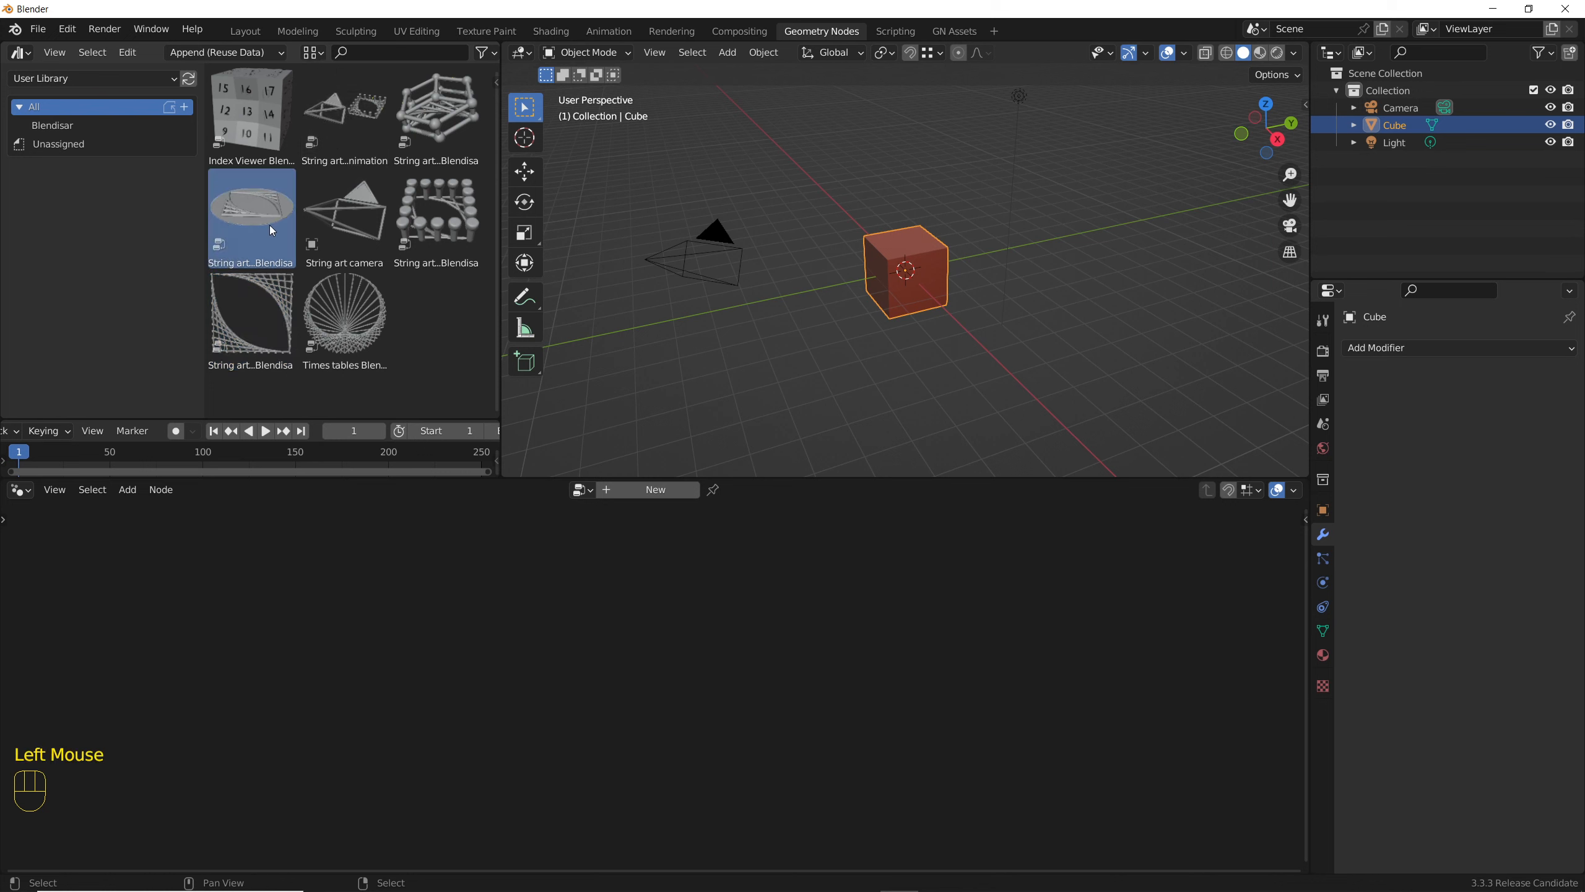
pyautogui.click(263, 126)
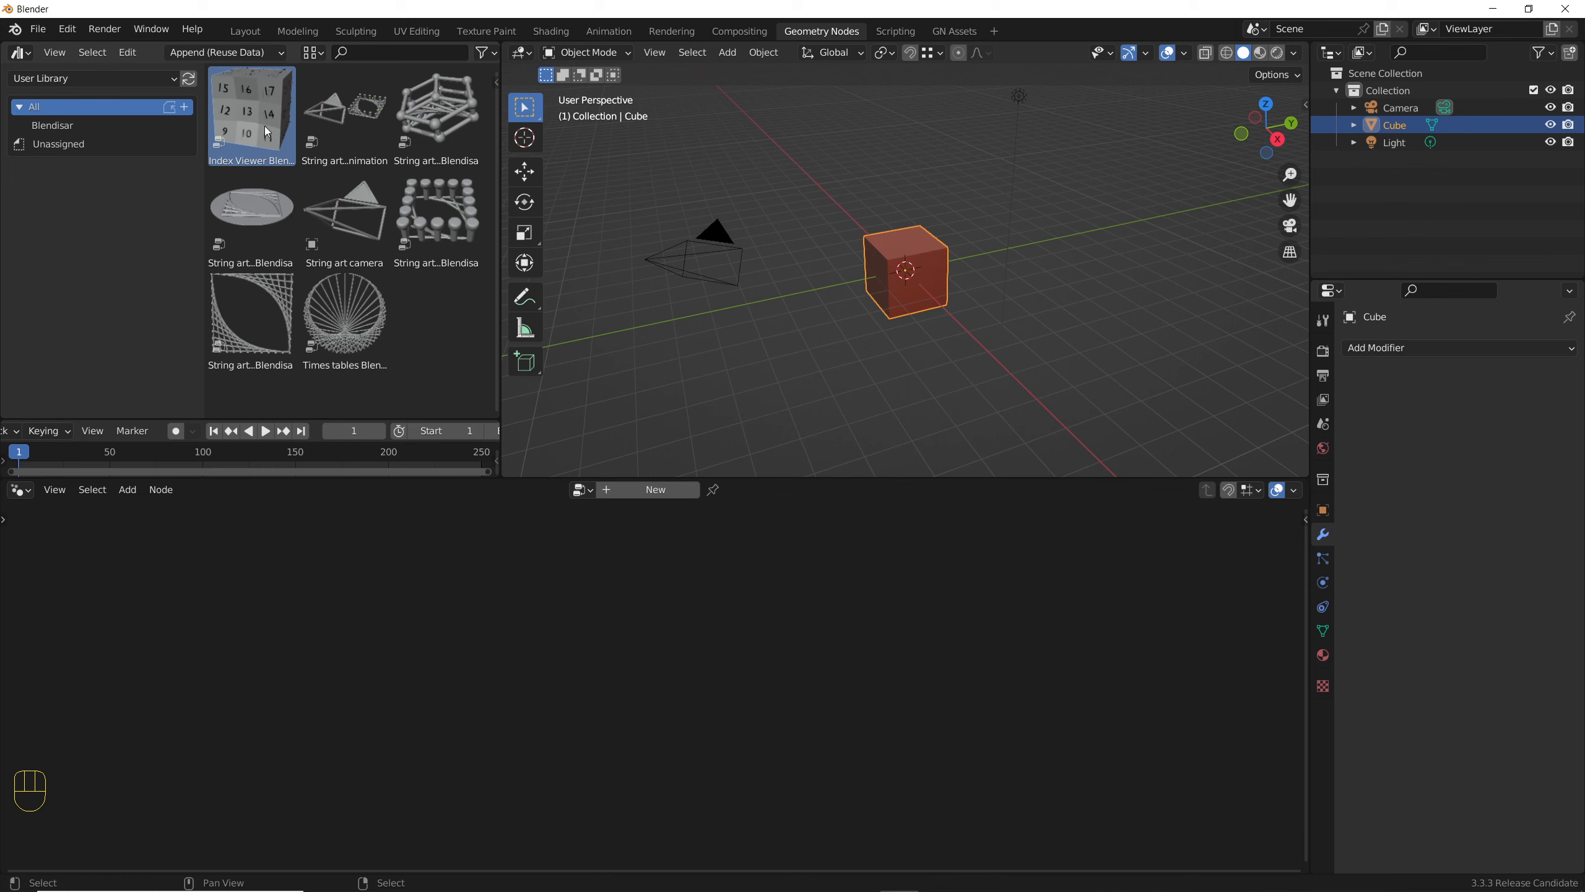
pyautogui.moveTo(265, 127); pyautogui.dragTo(922, 250)
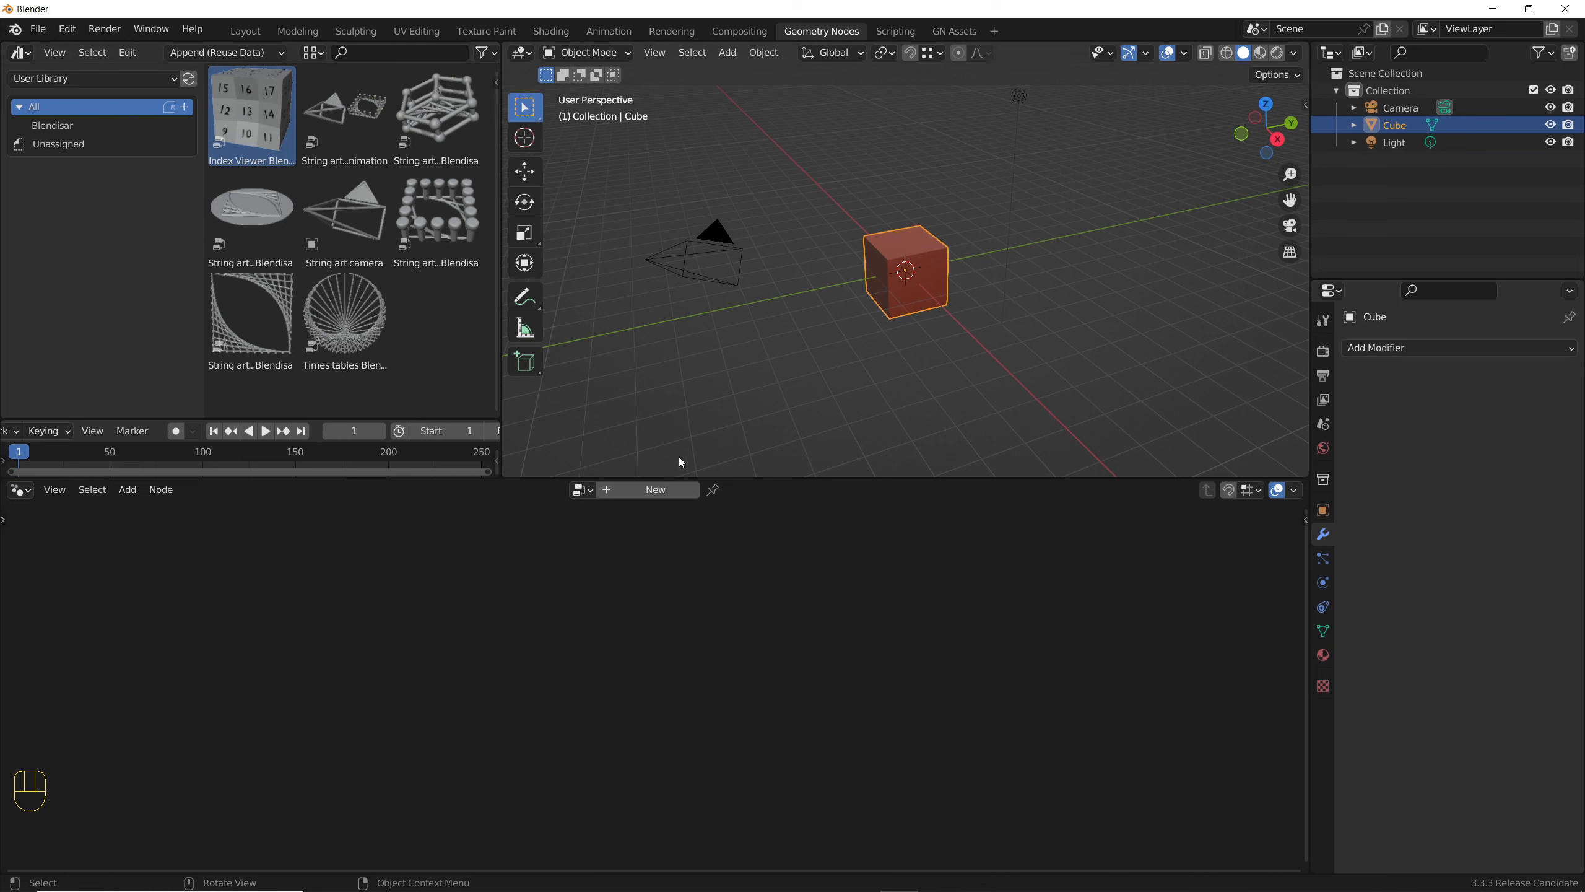
# - Create a new geometry node tree on the cube, insert a Grid node feeding the Group Output, and view it from above
pyautogui.click(657, 490)
pyautogui.hotkey('shift', 'a')
pyautogui.click(337, 515)
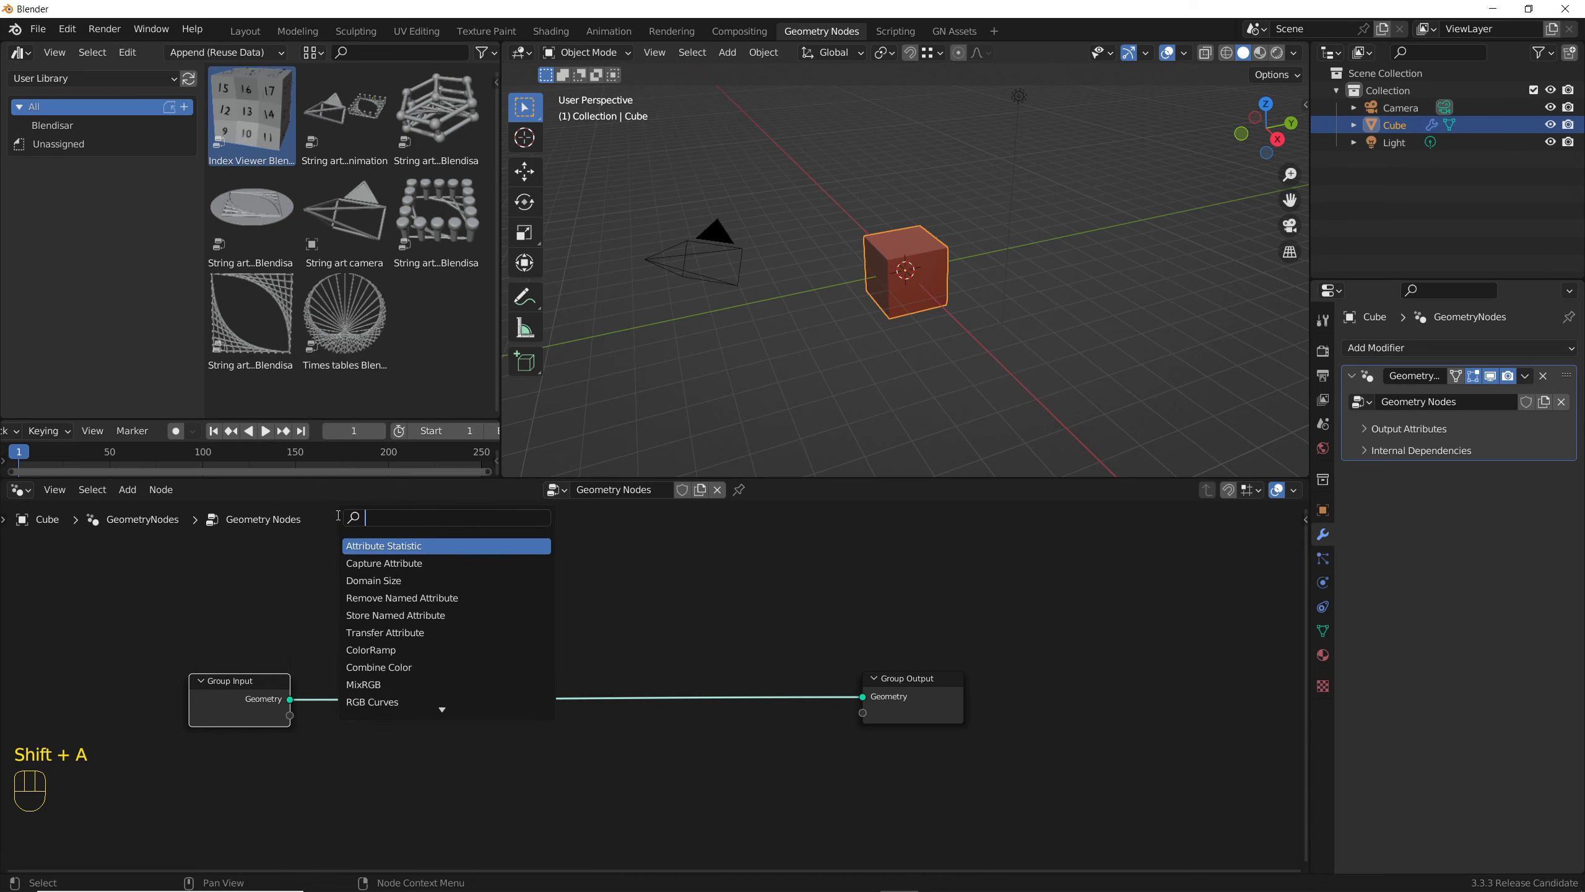
pyautogui.write('grid')
pyautogui.press('Return')
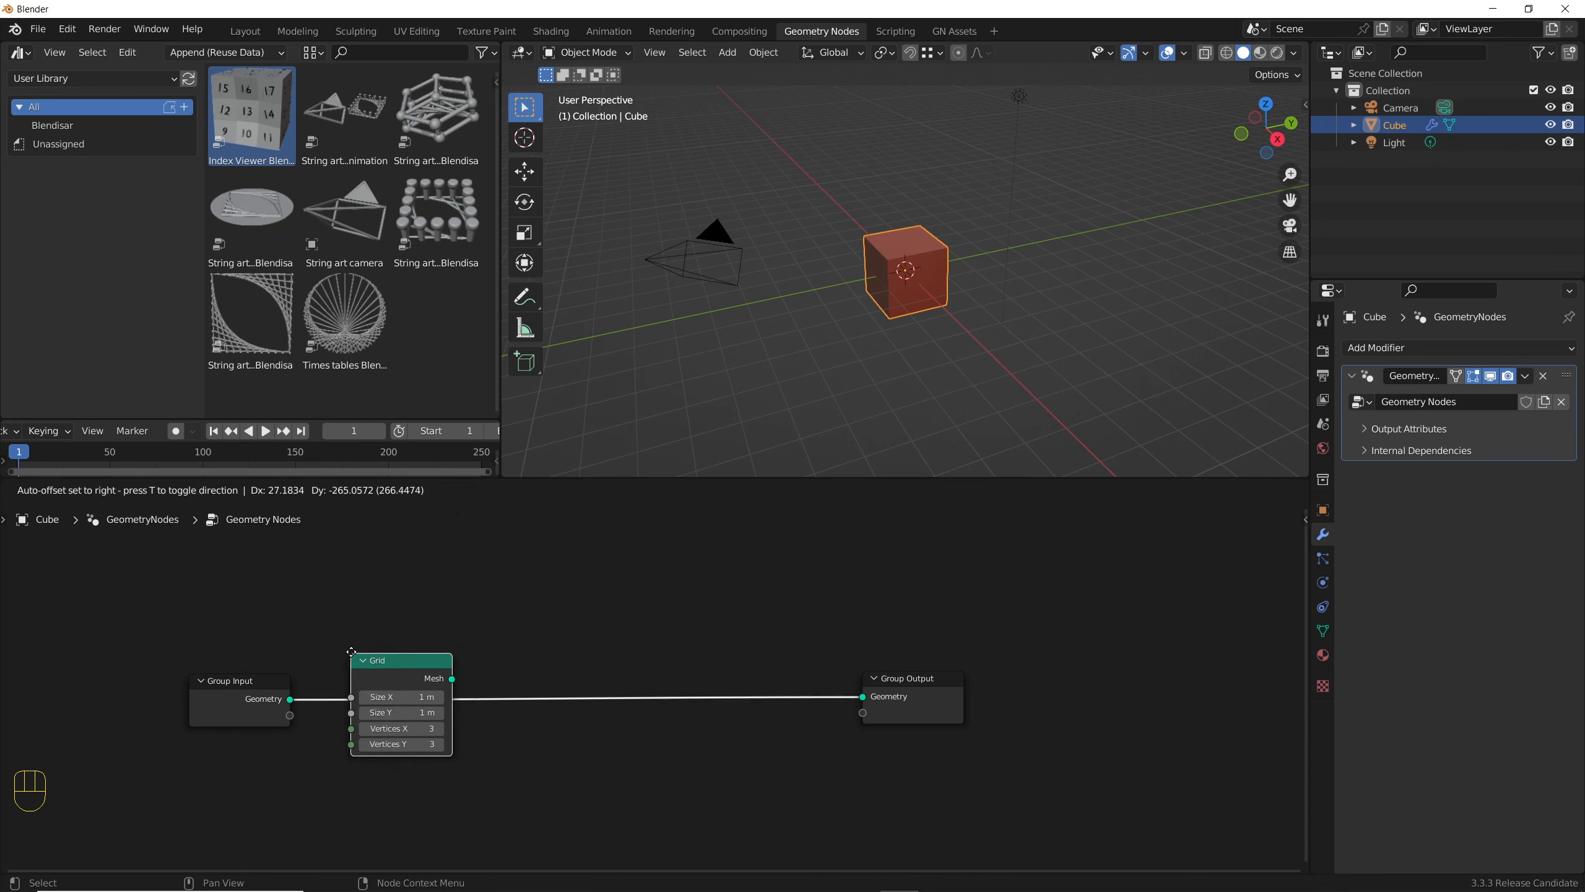
pyautogui.click(403, 680)
pyautogui.press('KP_7')
pyautogui.scroll(9, 893, 277)
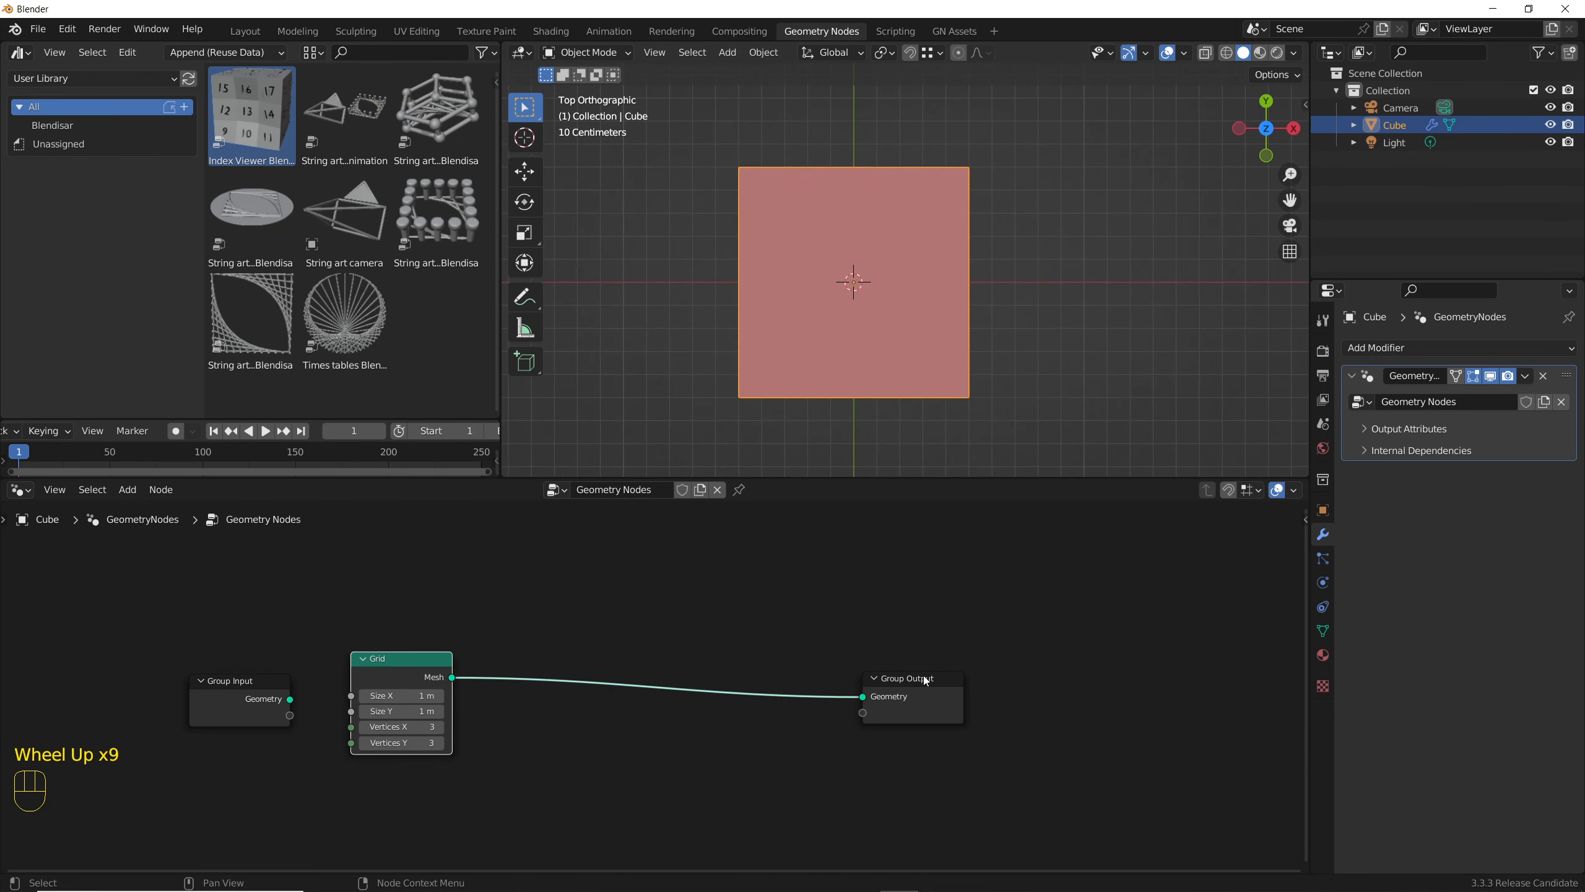
# - Move the Group Output farther from the Grid and insert a Join Geometry node on the link between them
pyautogui.moveTo(911, 678); pyautogui.dragTo(1136, 660)
pyautogui.hotkey('shift', 'a')
pyautogui.click(799, 518)
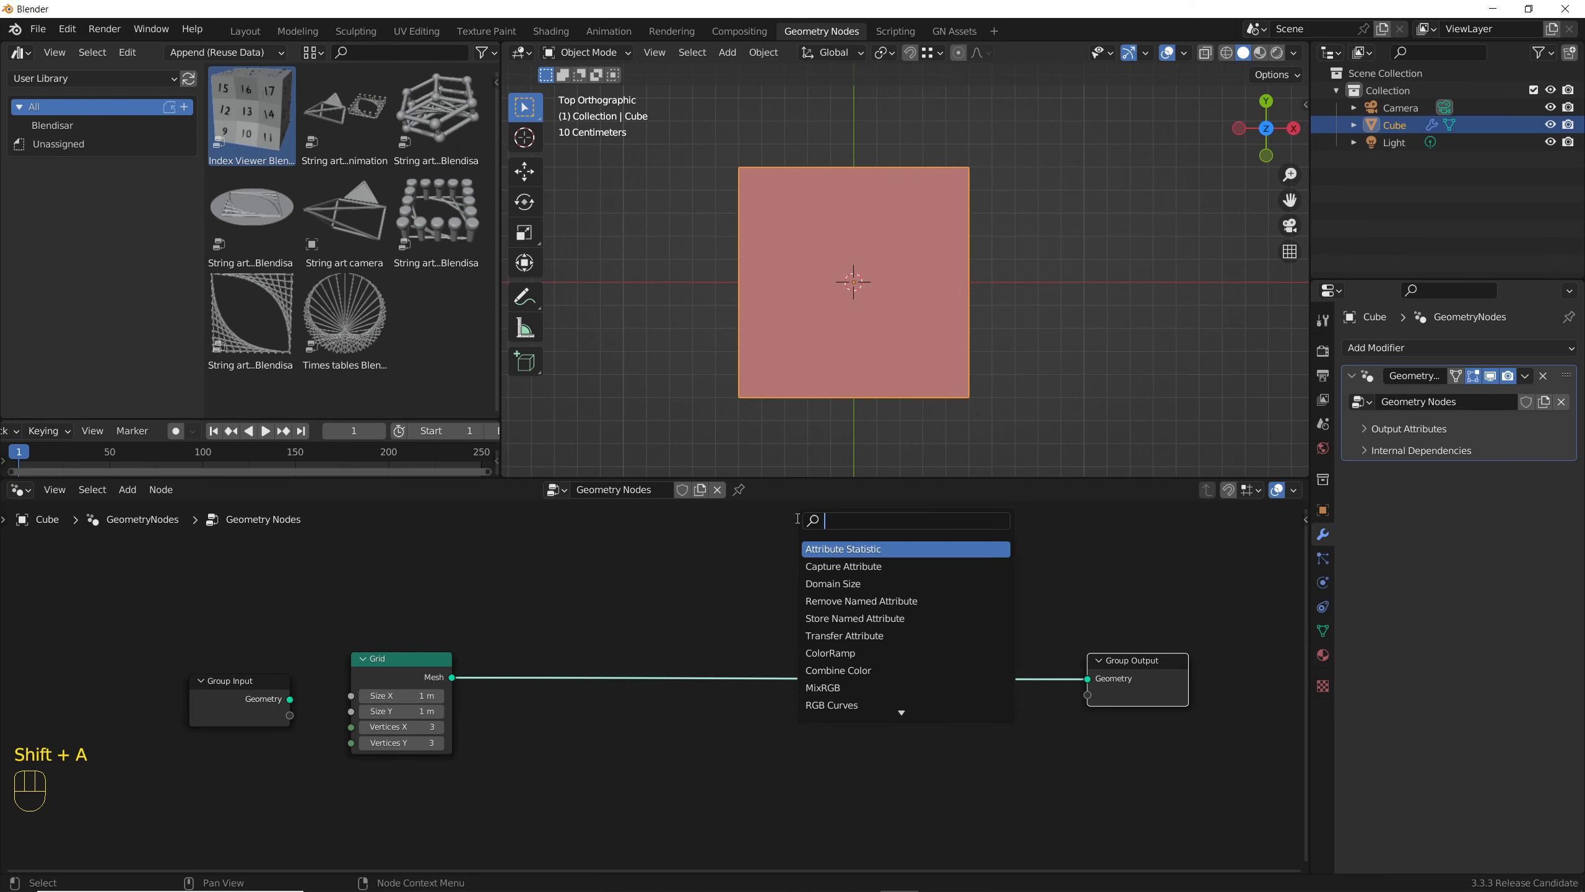
pyautogui.write('join')
pyautogui.click(827, 566)
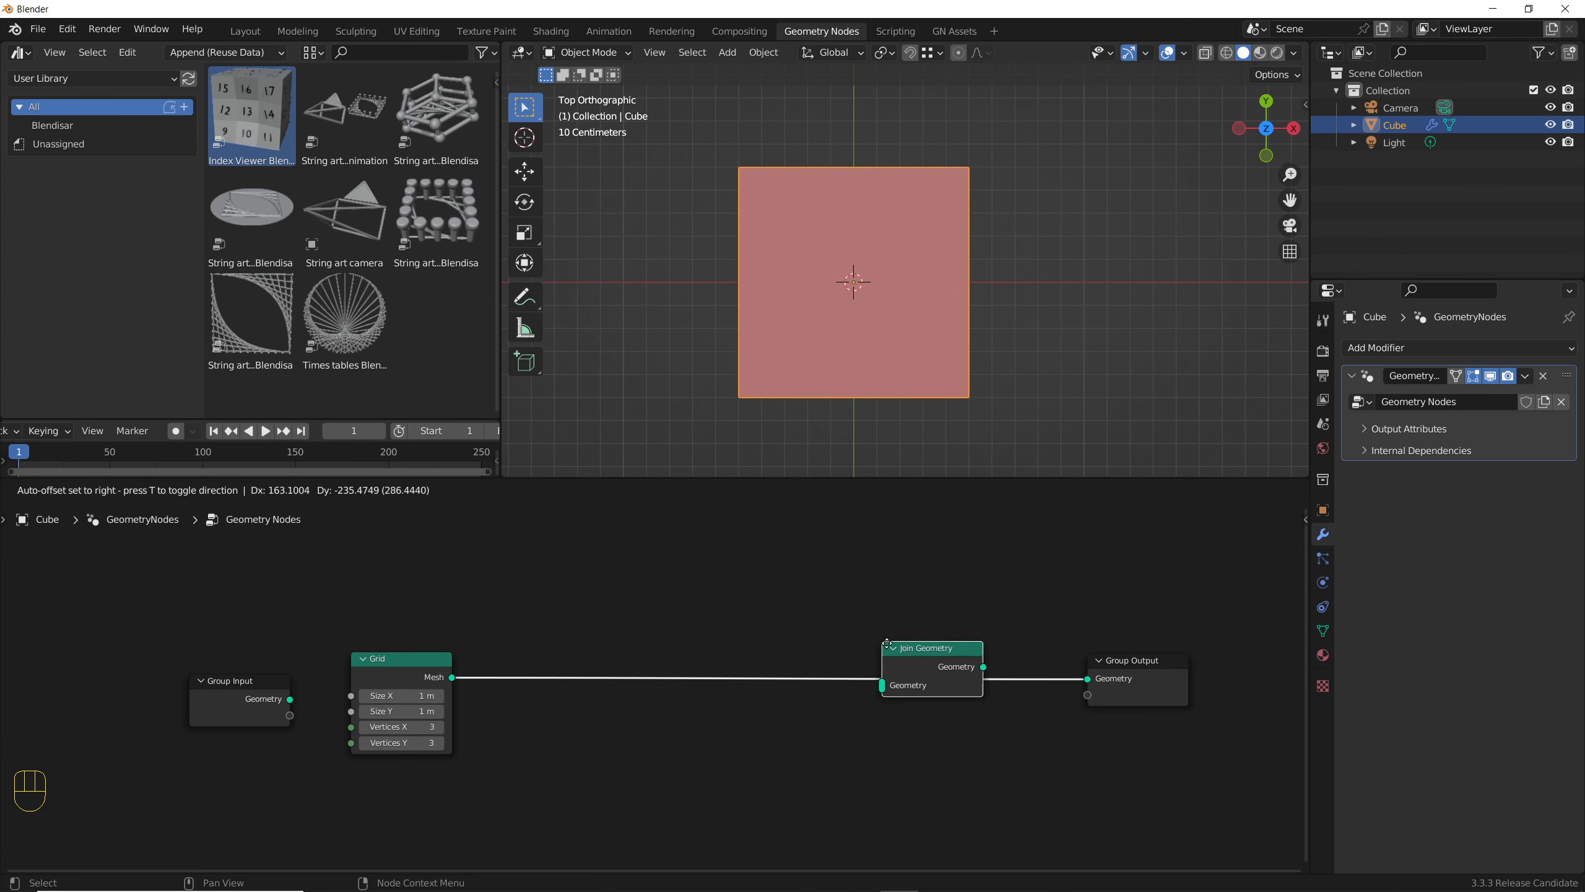
pyautogui.click(918, 705)
# - Add the Index Viewer Blendisar node, set to 1 (edges), as a second branch between the Grid and Join Geometry
pyautogui.moveTo(248, 106); pyautogui.dragTo(725, 744)
pyautogui.moveTo(725, 743); pyautogui.dragTo(729, 611, button='middle')
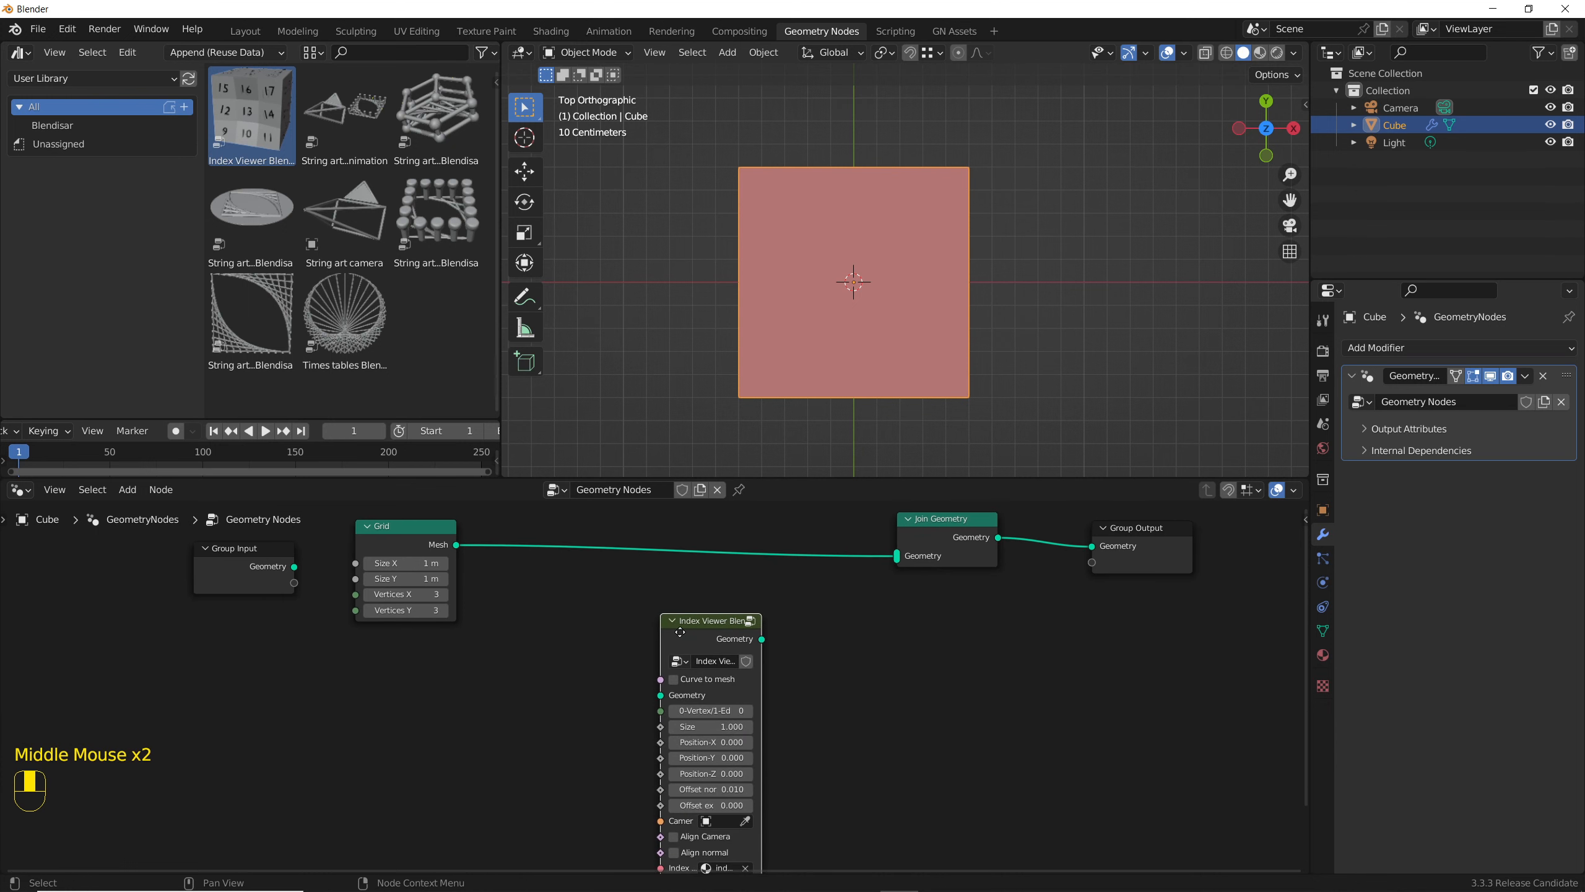
pyautogui.moveTo(457, 543); pyautogui.dragTo(660, 694)
pyautogui.moveTo(763, 658); pyautogui.dragTo(895, 657)
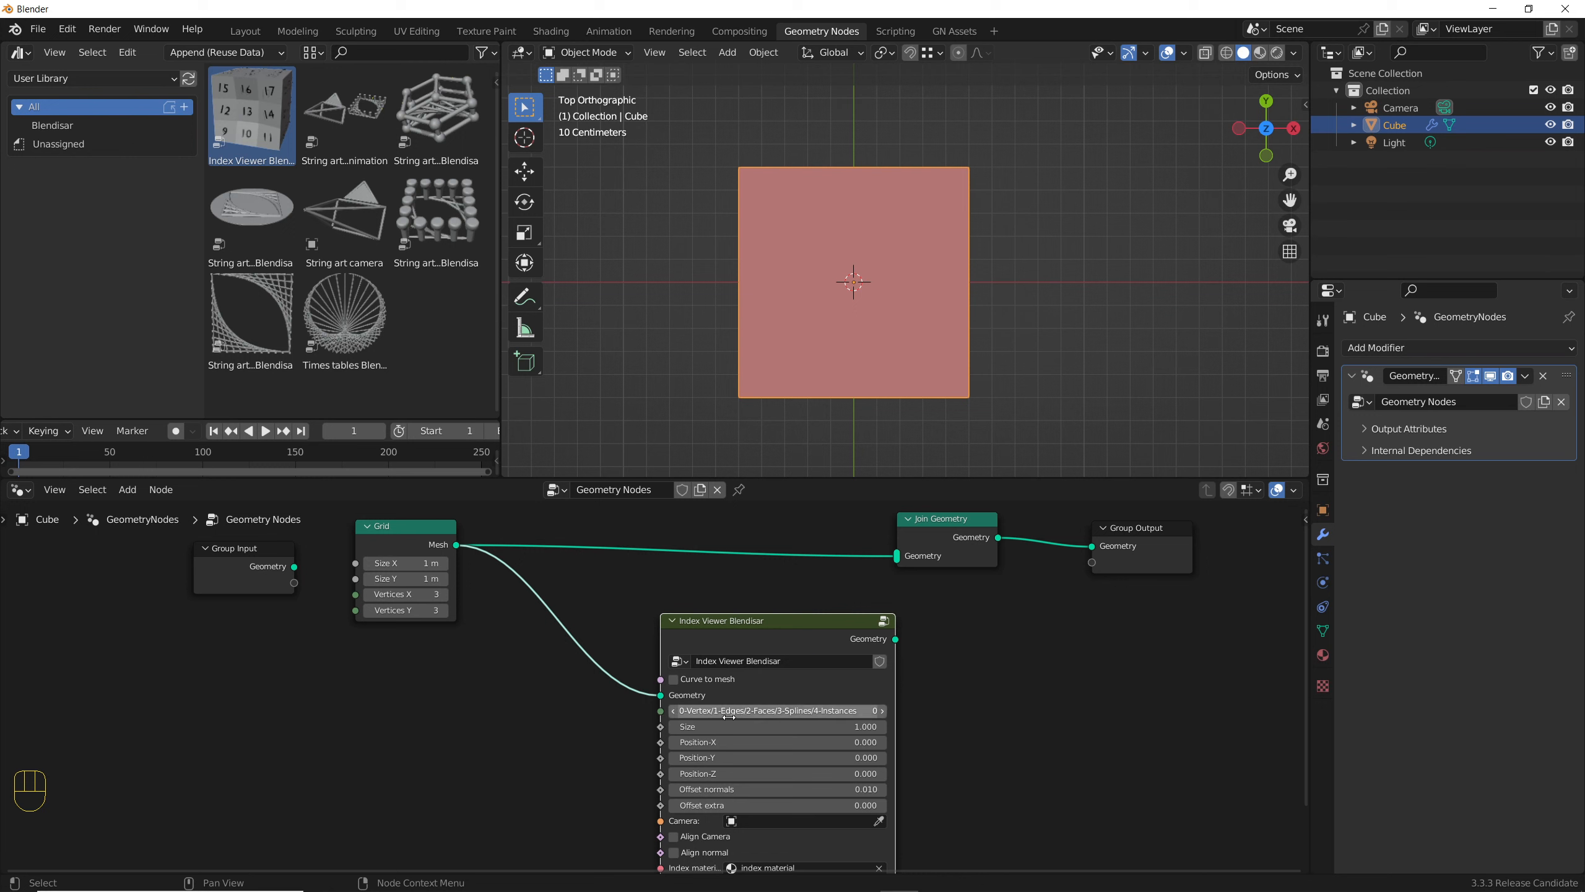
pyautogui.click(883, 712)
pyautogui.moveTo(896, 644); pyautogui.dragTo(893, 564)
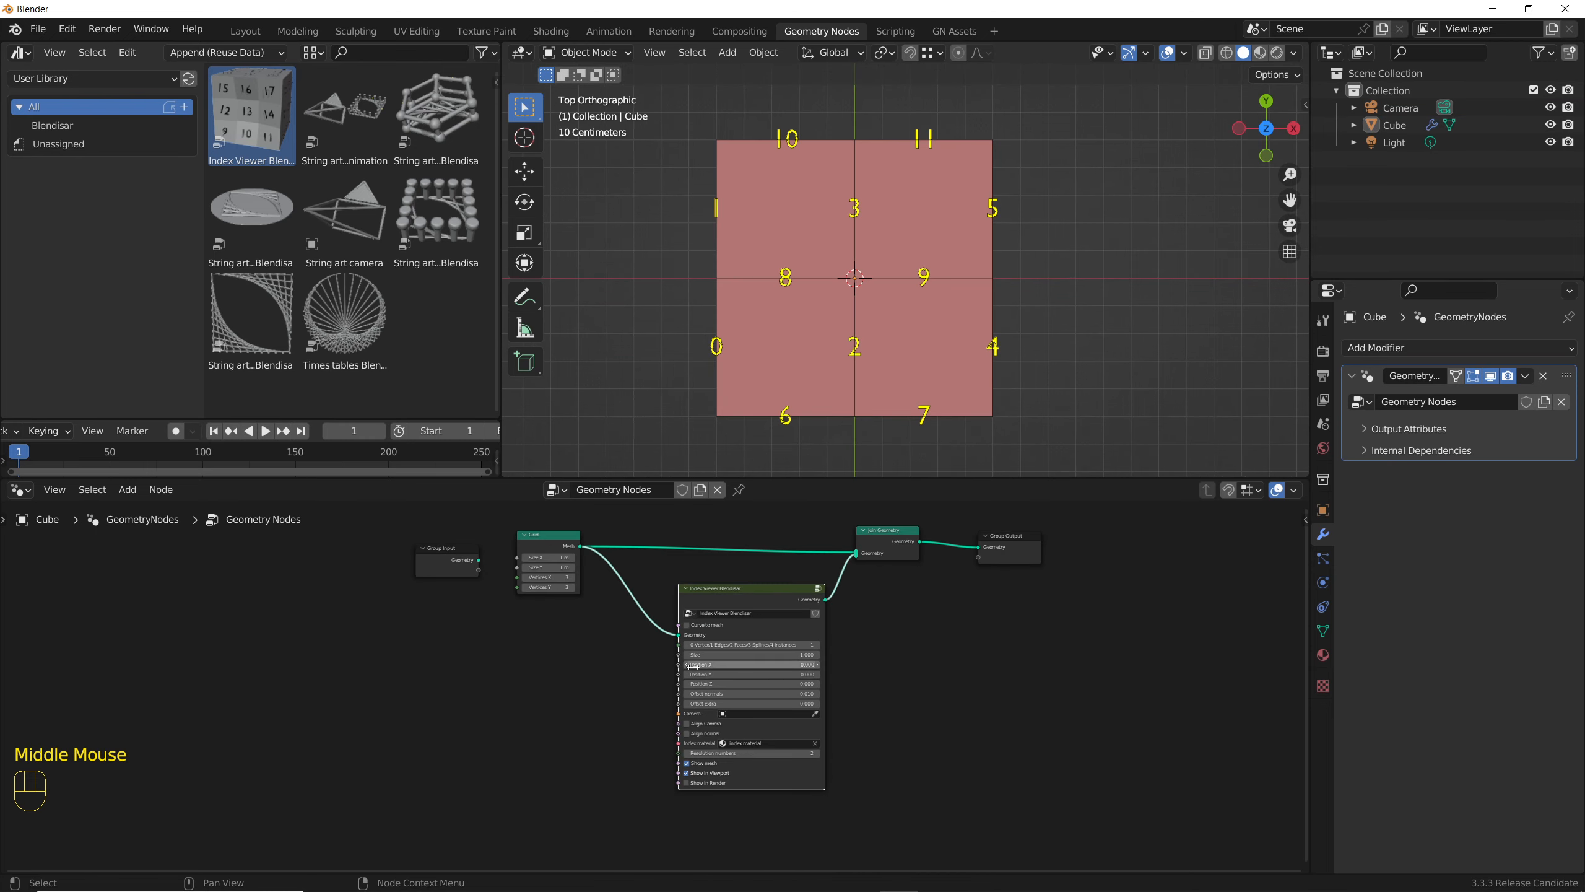
# - Toggle the Show mesh option of the Index Viewer Blendisar node
pyautogui.scroll(5, 694, 667)
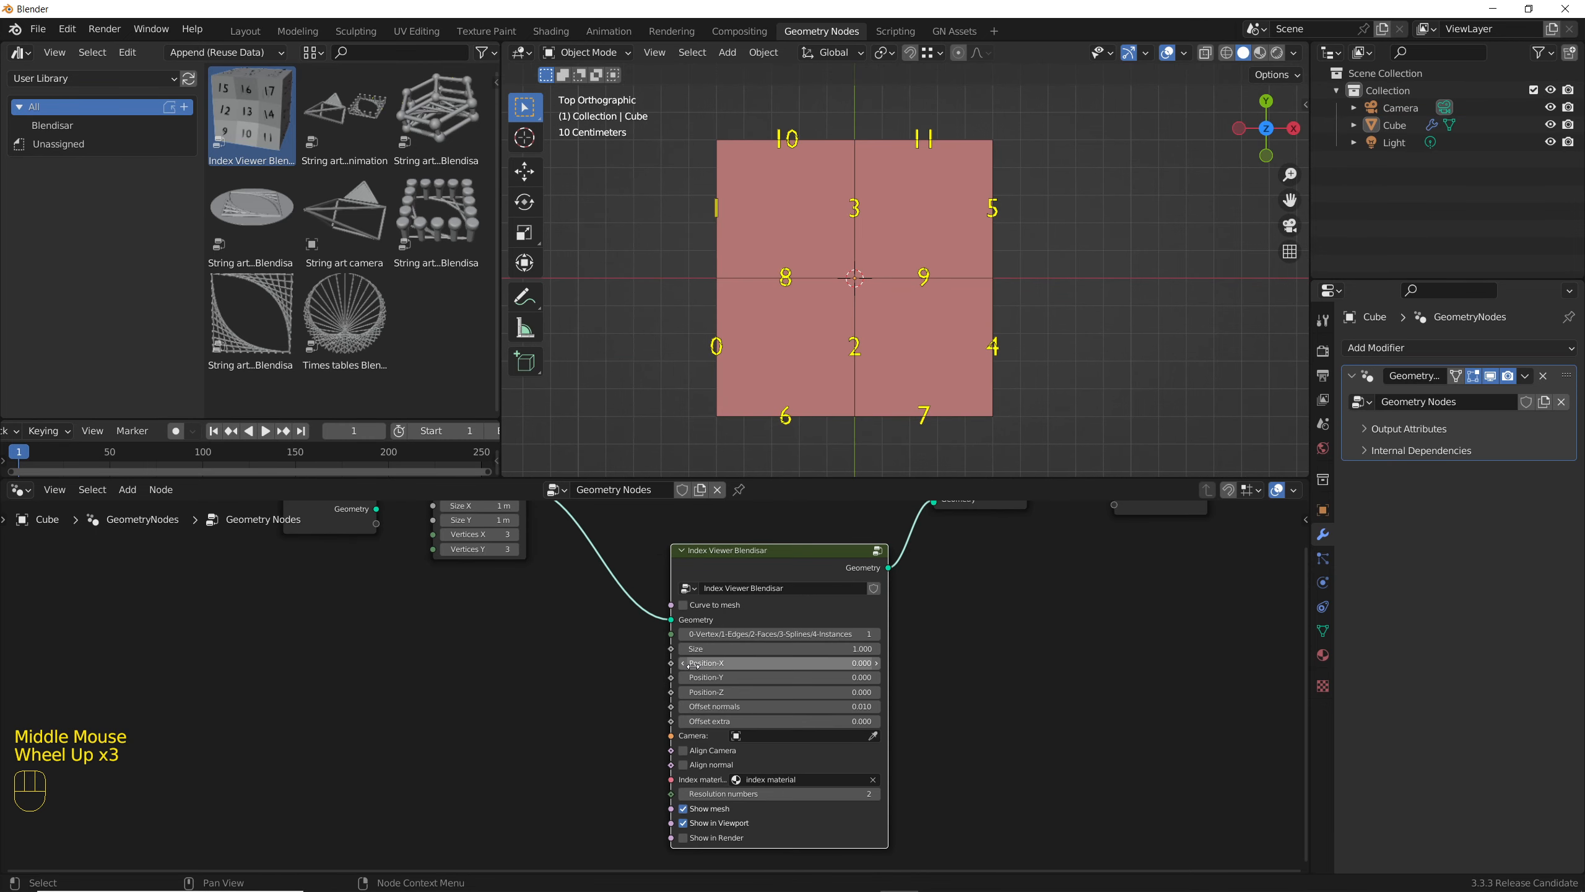
pyautogui.moveTo(694, 666); pyautogui.dragTo(696, 596, button='middle')
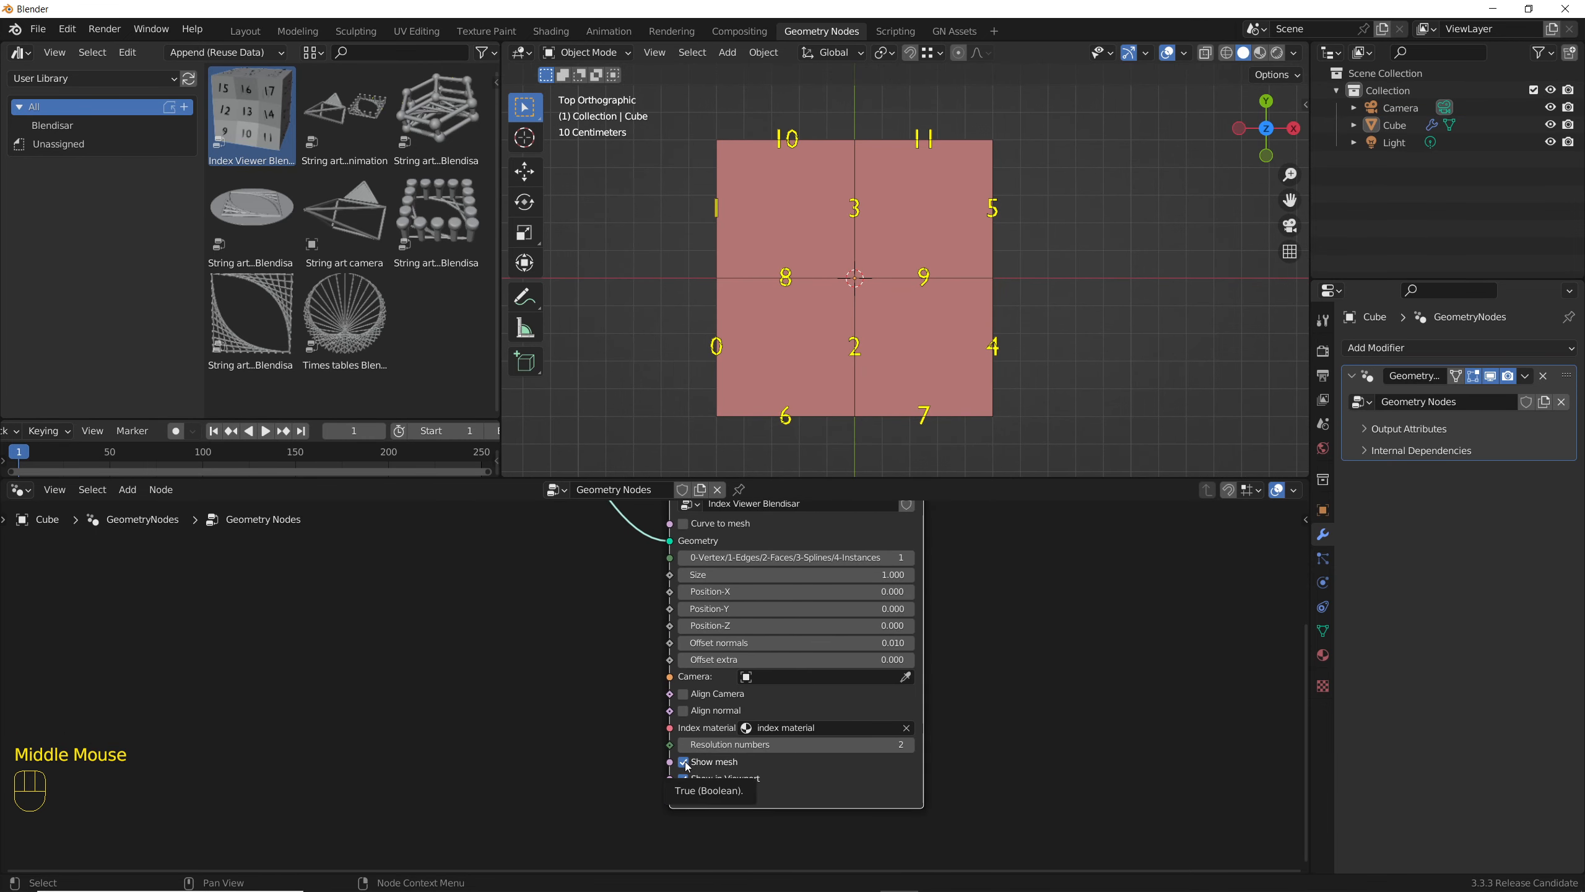
pyautogui.click(684, 762)
# - Shift Join Geometry to make room and insert the String art setup - Blendisar node on its direct link from the Grid
pyautogui.scroll(-2, 616, 645)
pyautogui.moveTo(616, 645); pyautogui.dragTo(670, 803, button='middle')
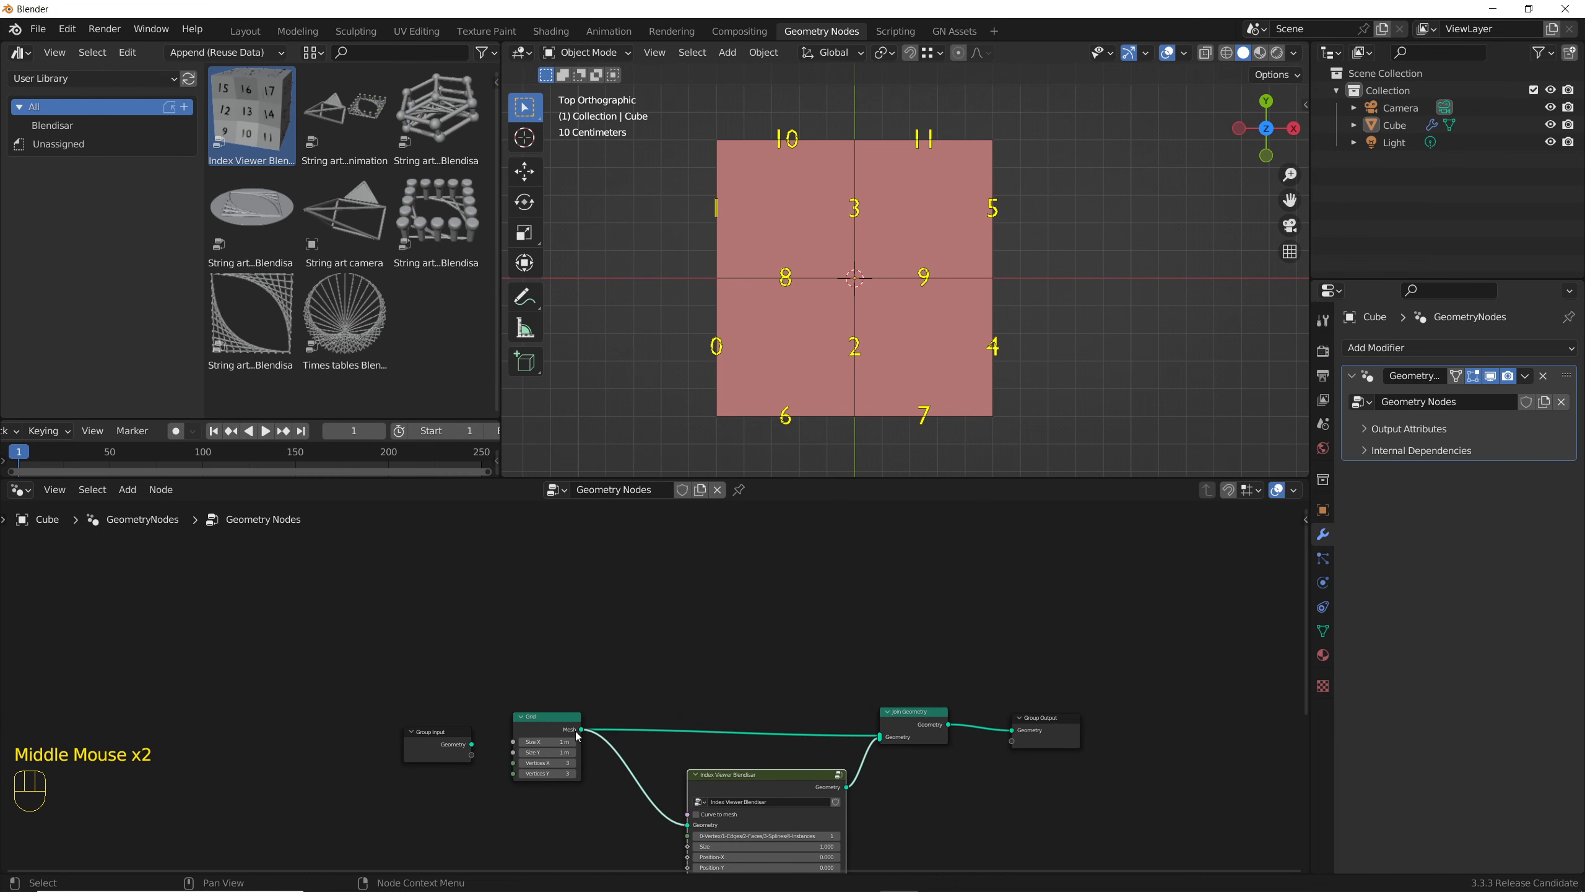
pyautogui.scroll(3, 577, 736)
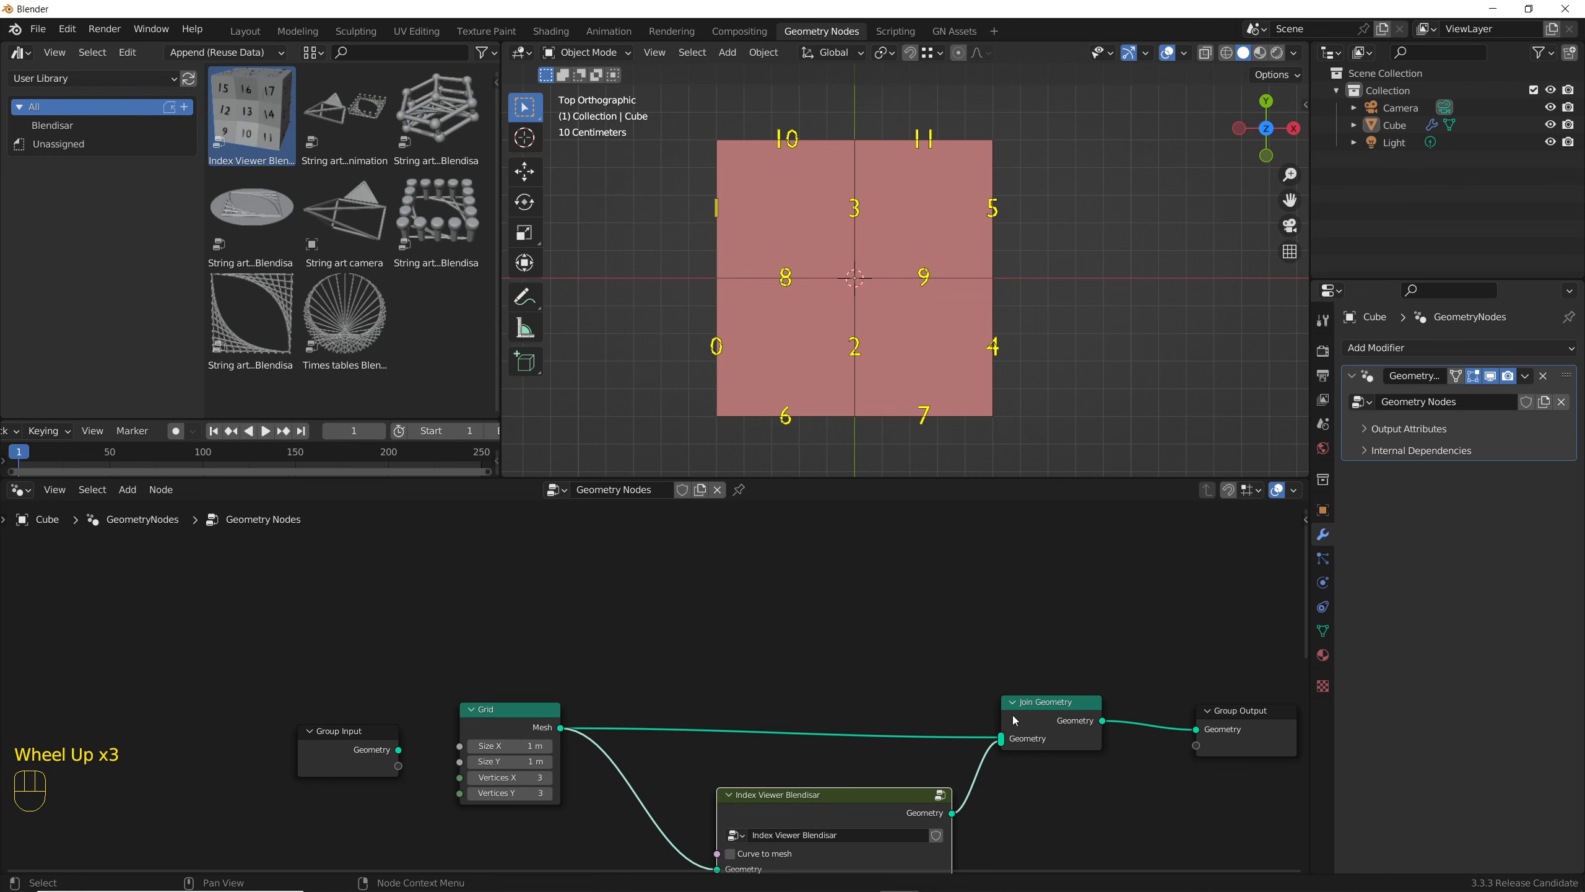
pyautogui.moveTo(1014, 720); pyautogui.dragTo(1043, 717)
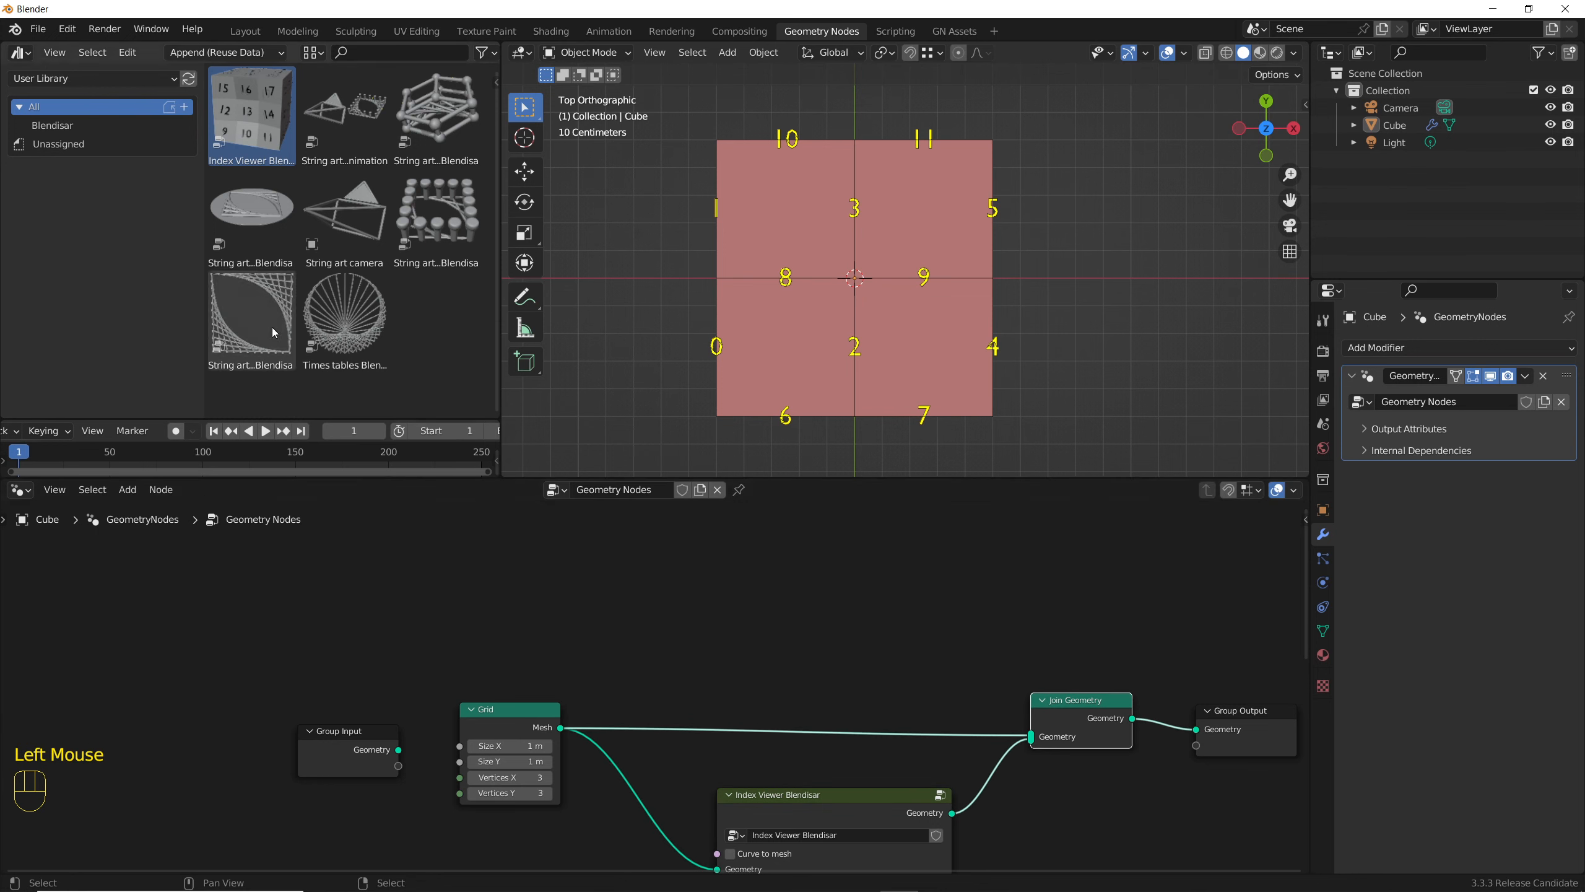
pyautogui.moveTo(246, 307); pyautogui.dragTo(763, 689)
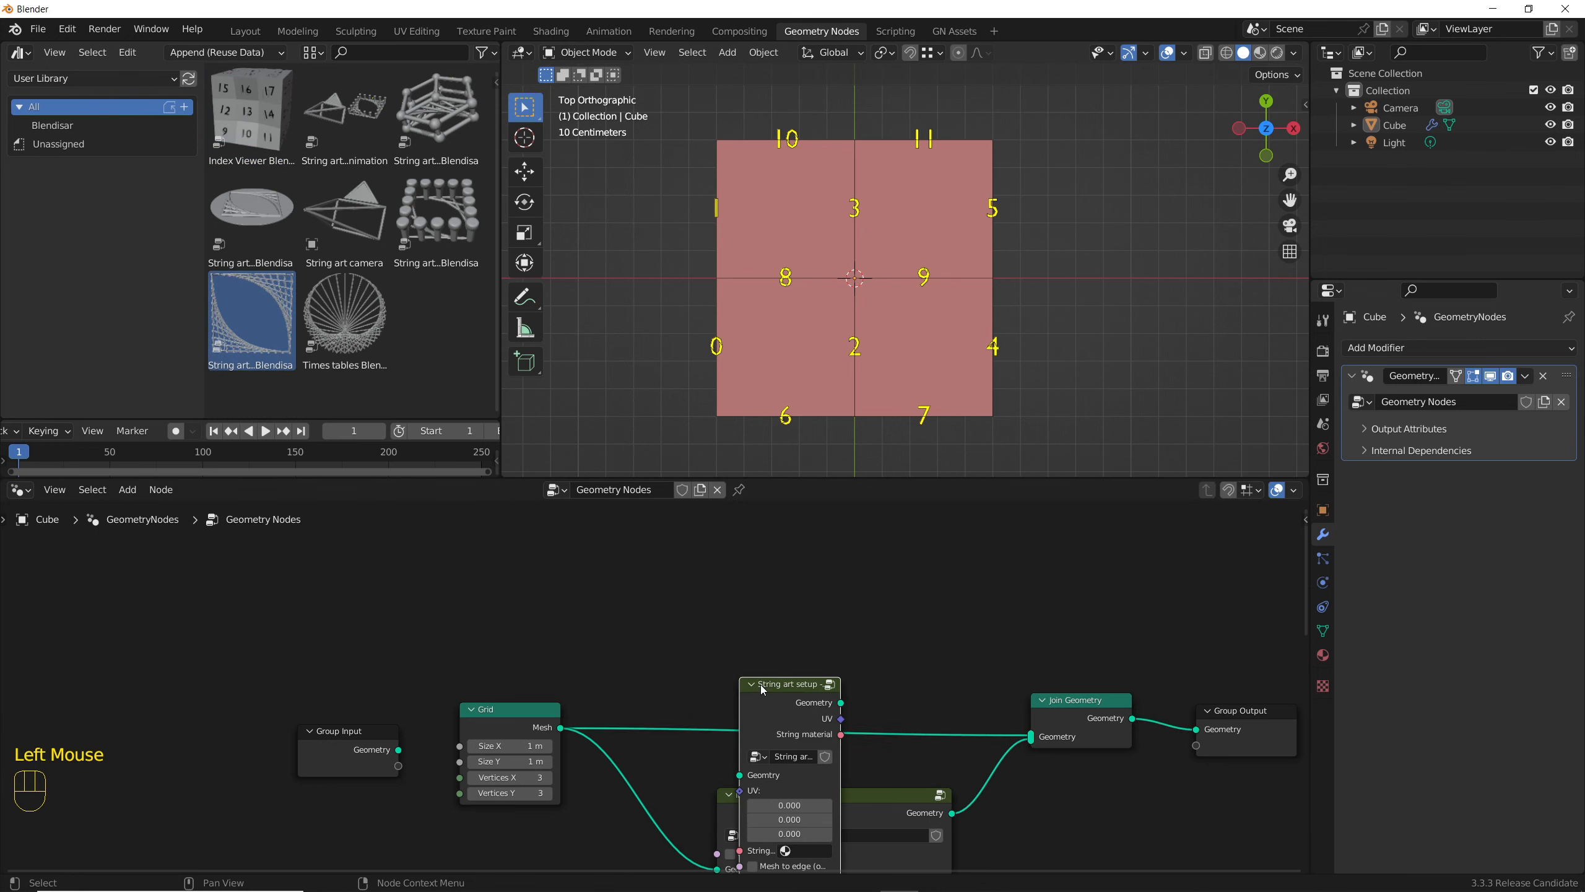
pyautogui.click(763, 688)
# - Move the String art setup - Blendisar node above the Grid and Join Geometry nodes and widen it until its labels are readable
pyautogui.scroll(-3, 726, 622)
pyautogui.moveTo(725, 621); pyautogui.dragTo(681, 704, button='middle')
pyautogui.moveTo(701, 662); pyautogui.dragTo(689, 607)
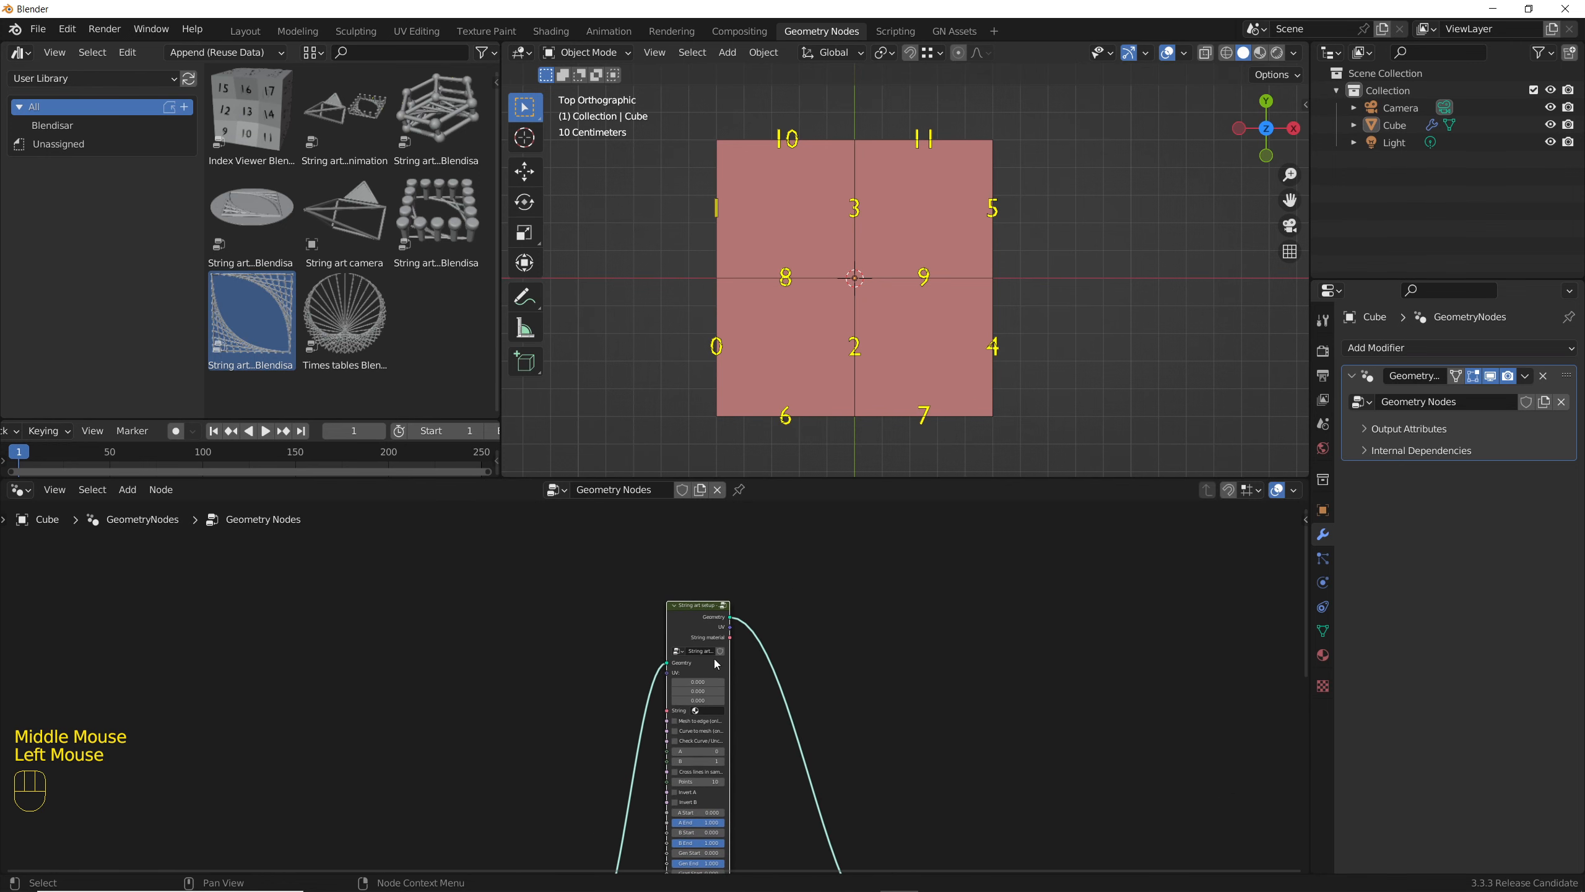
pyautogui.moveTo(729, 679); pyautogui.dragTo(793, 677)
pyautogui.moveTo(749, 700); pyautogui.dragTo(690, 613, button='middle')
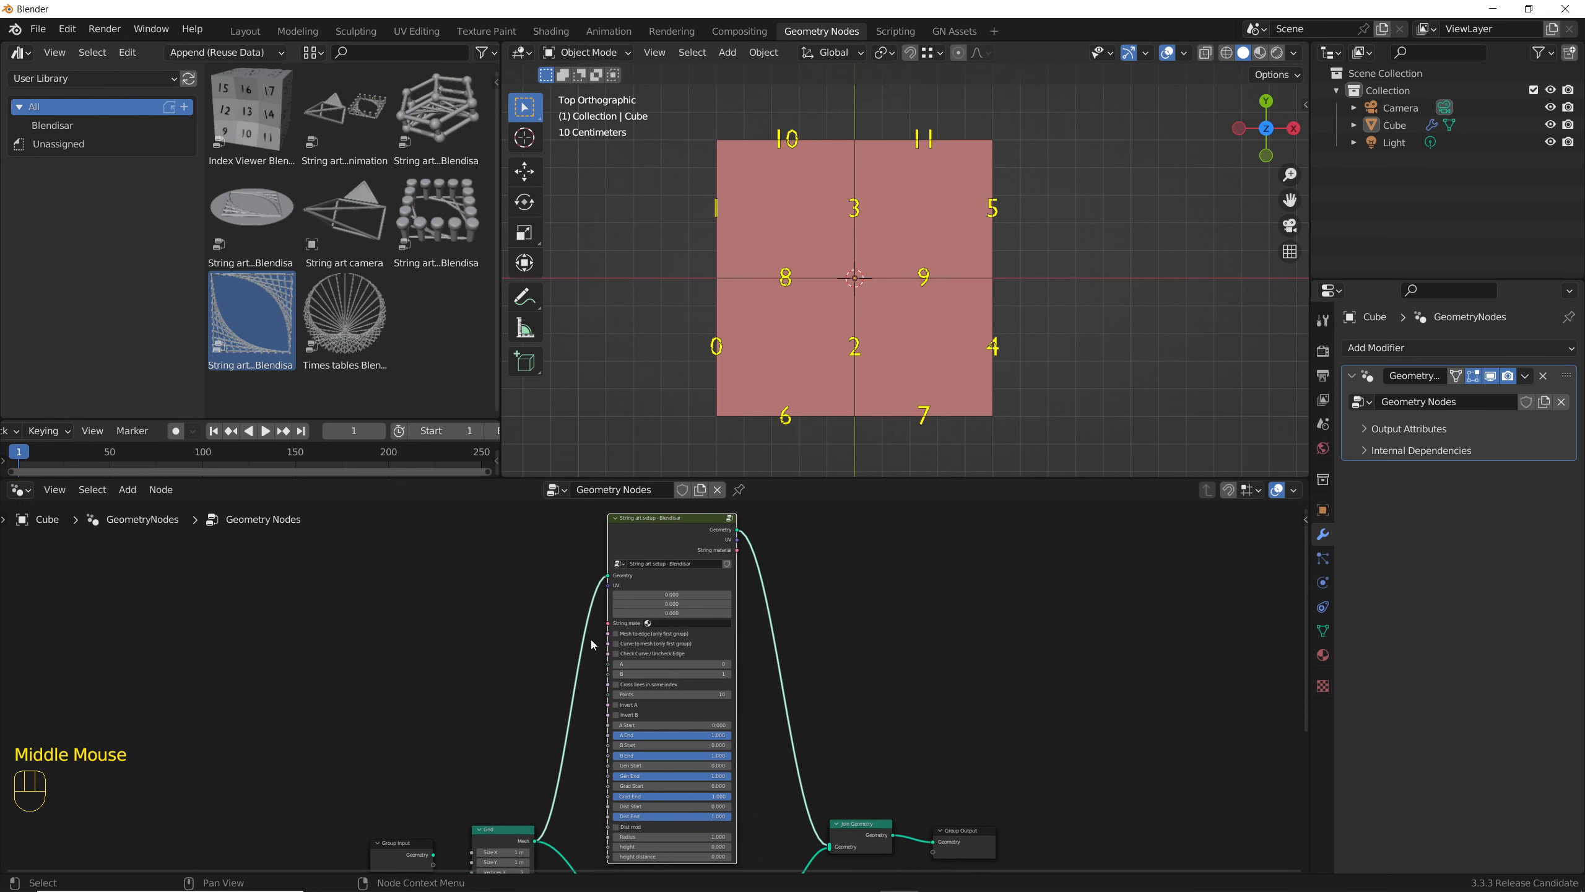
# - Enable Mesh to edge (only first group) on the String art setup - Blendisar node
pyautogui.scroll(5, 610, 634)
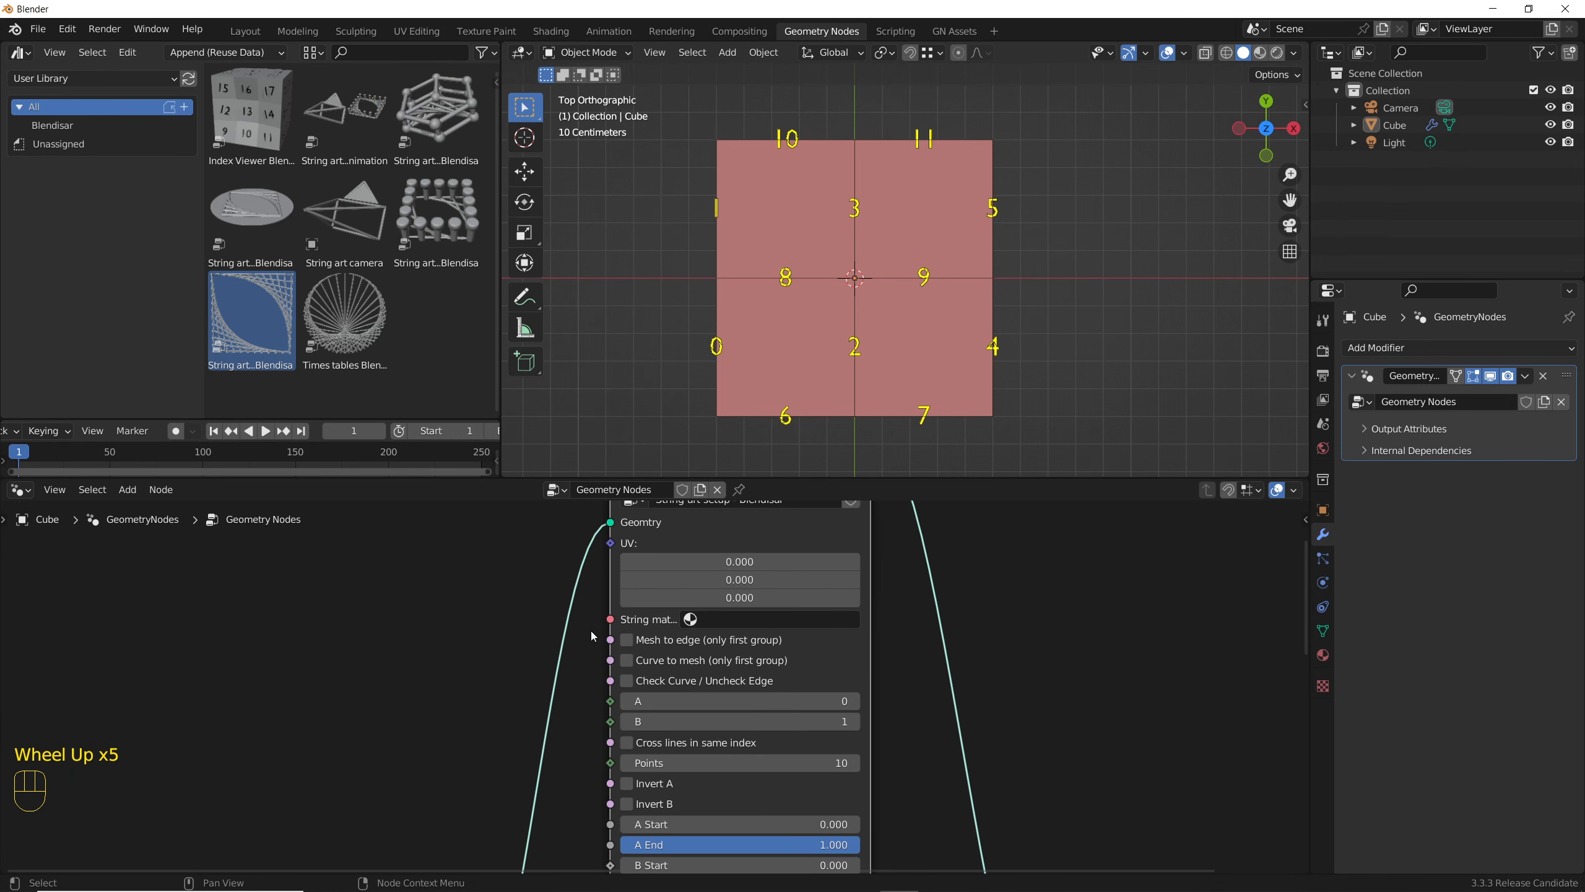
pyautogui.click(628, 640)
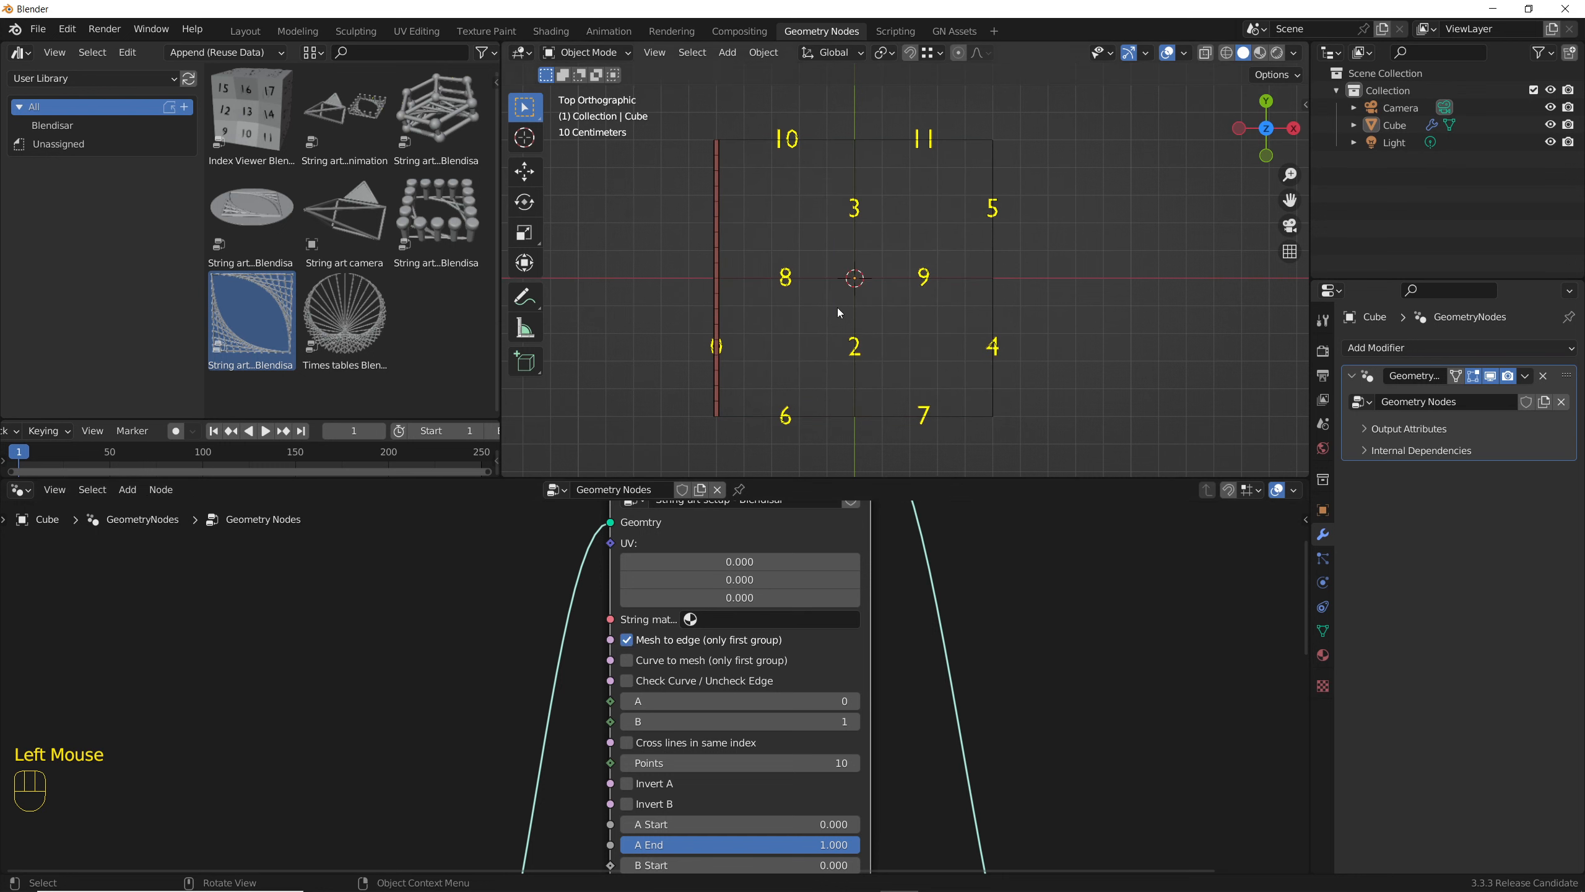
pyautogui.click(876, 196)
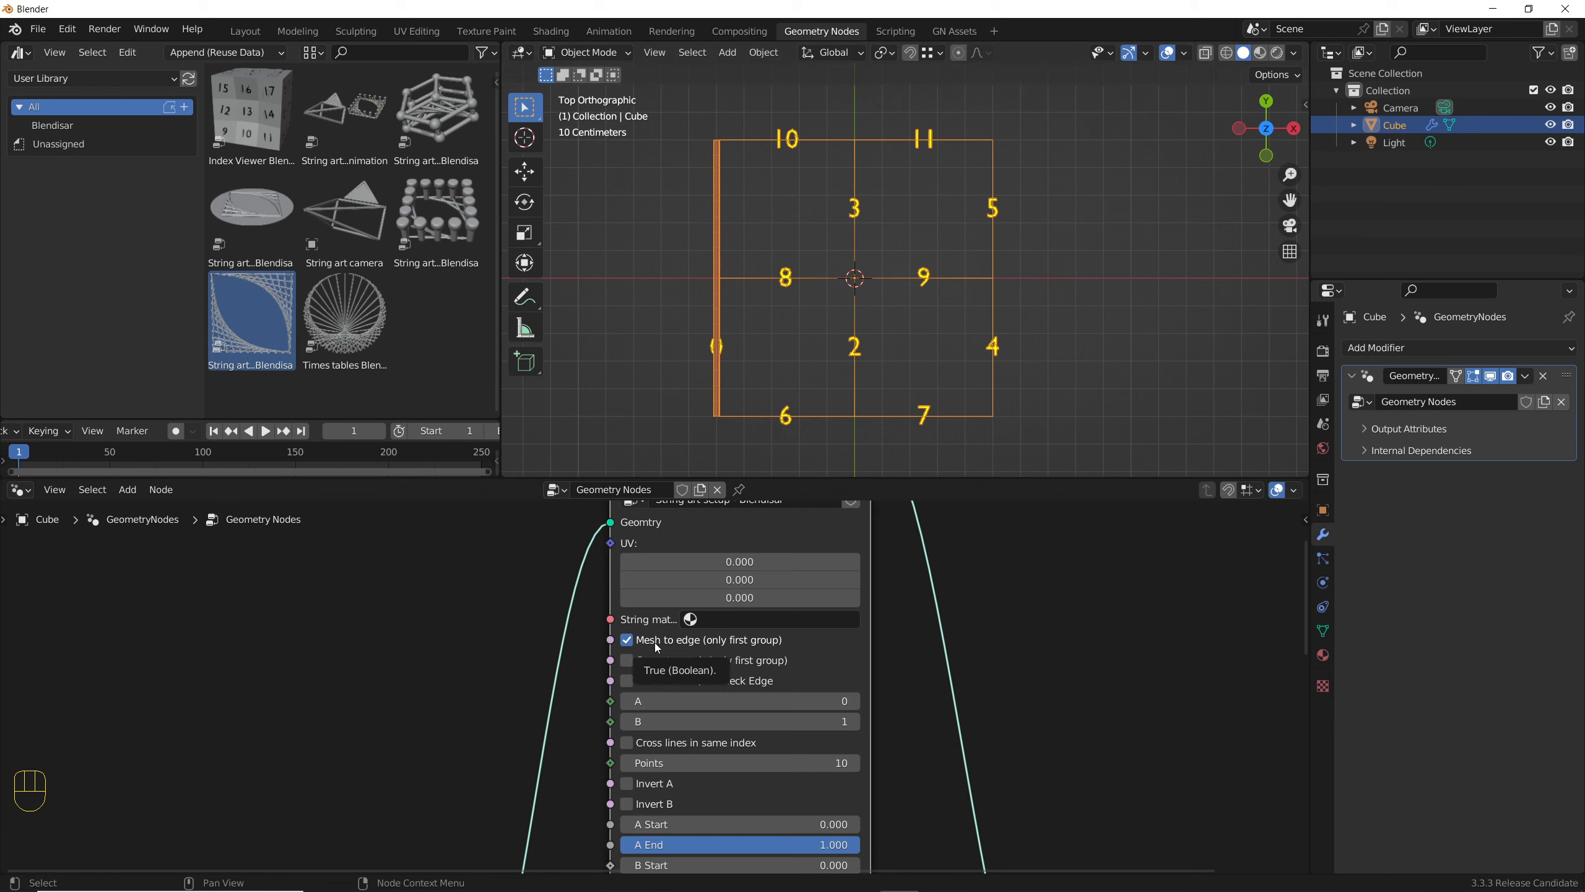
pyautogui.scroll(-5, 657, 648)
pyautogui.scroll(6, 657, 647)
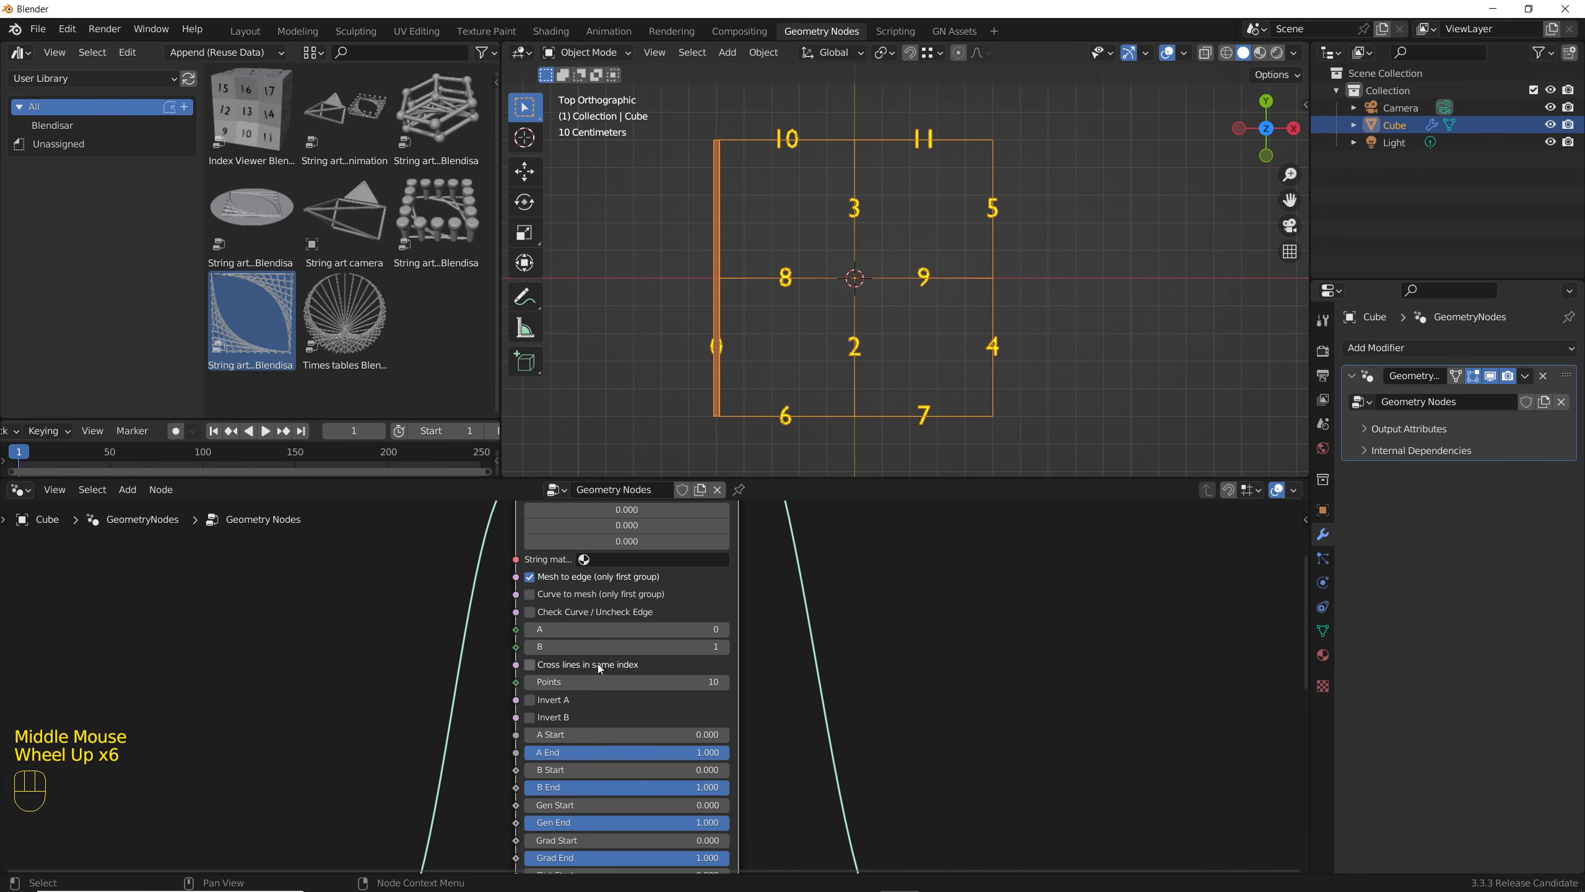
pyautogui.moveTo(769, 362); pyautogui.dragTo(755, 315, button='middle')
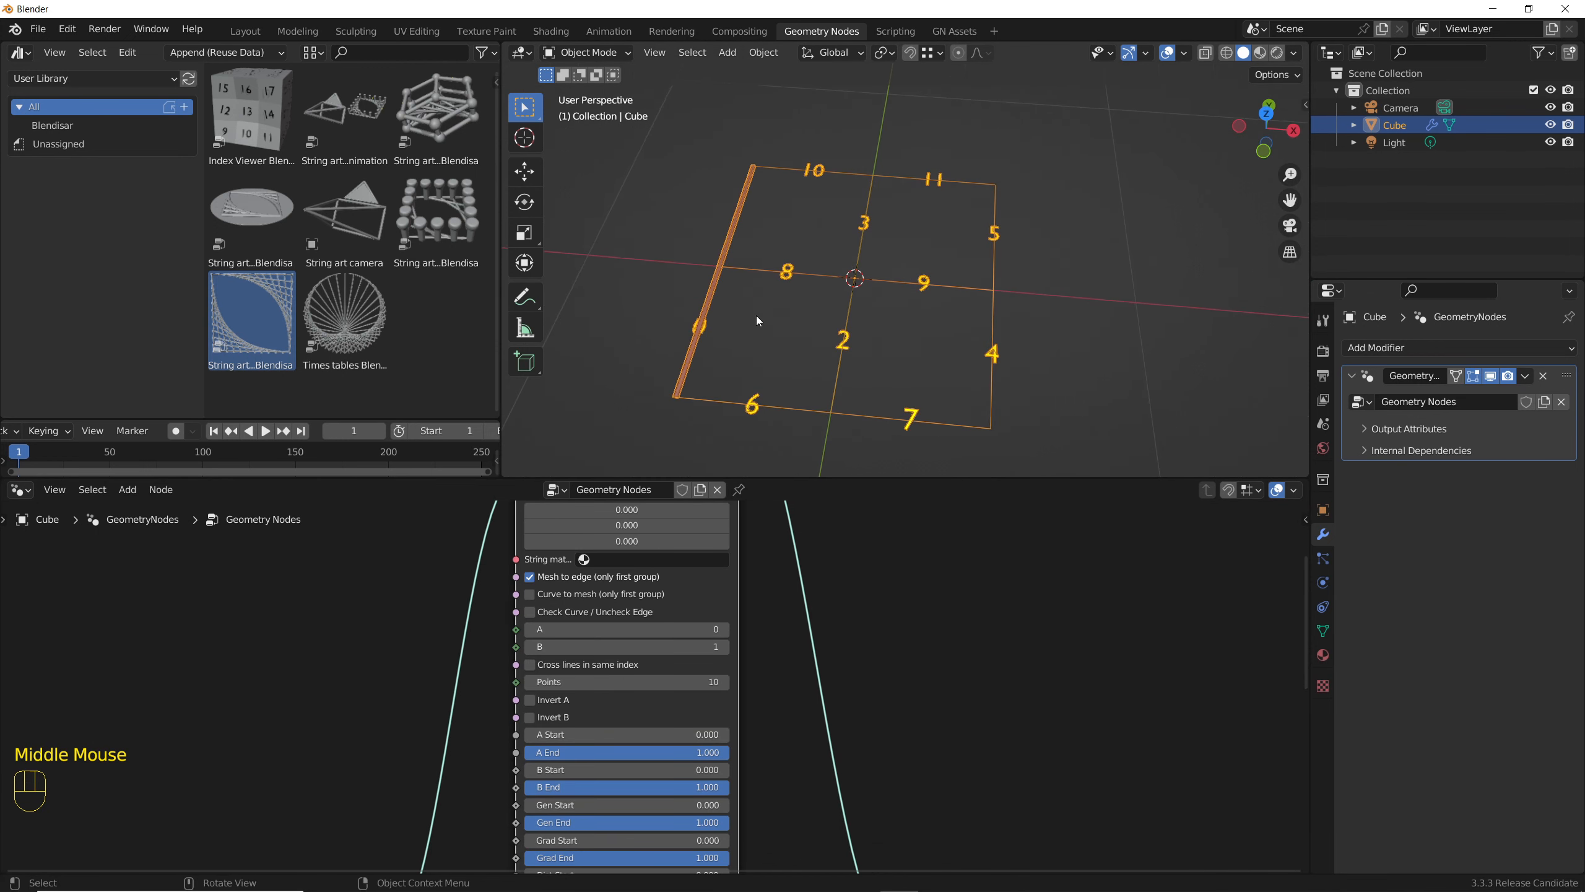
# - Set the String art setup node's A index to 11 and its B index to 5
pyautogui.moveTo(644, 633); pyautogui.dragTo(744, 671, button='middle')
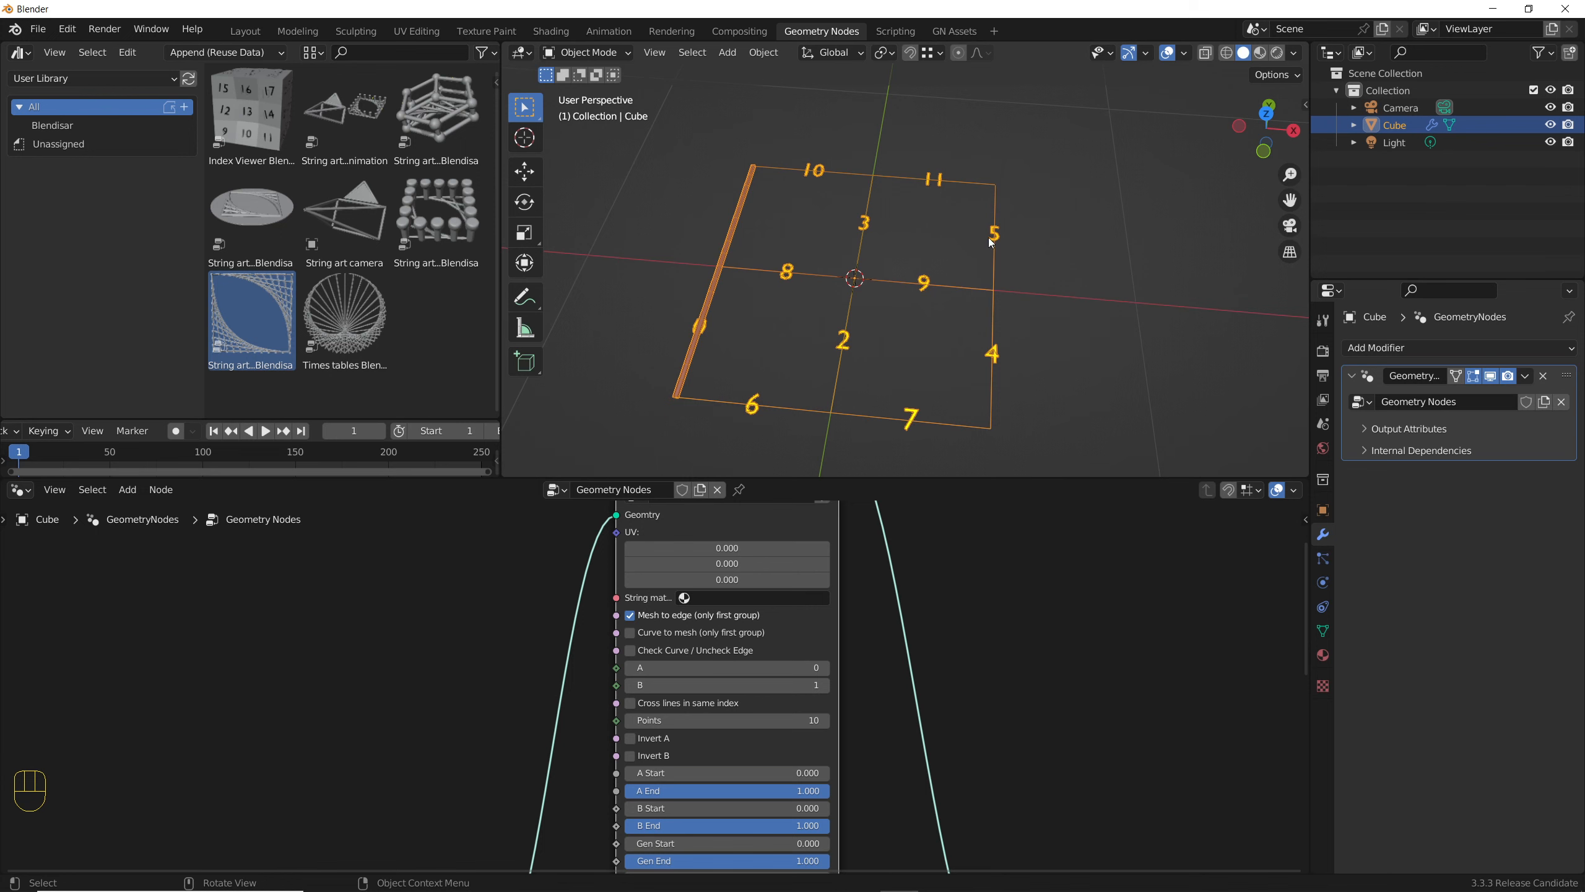
pyautogui.doubleClick(786, 668)
pyautogui.write('11')
pyautogui.press('Return')
pyautogui.doubleClick(789, 685)
pyautogui.write('5')
pyautogui.press('Return')
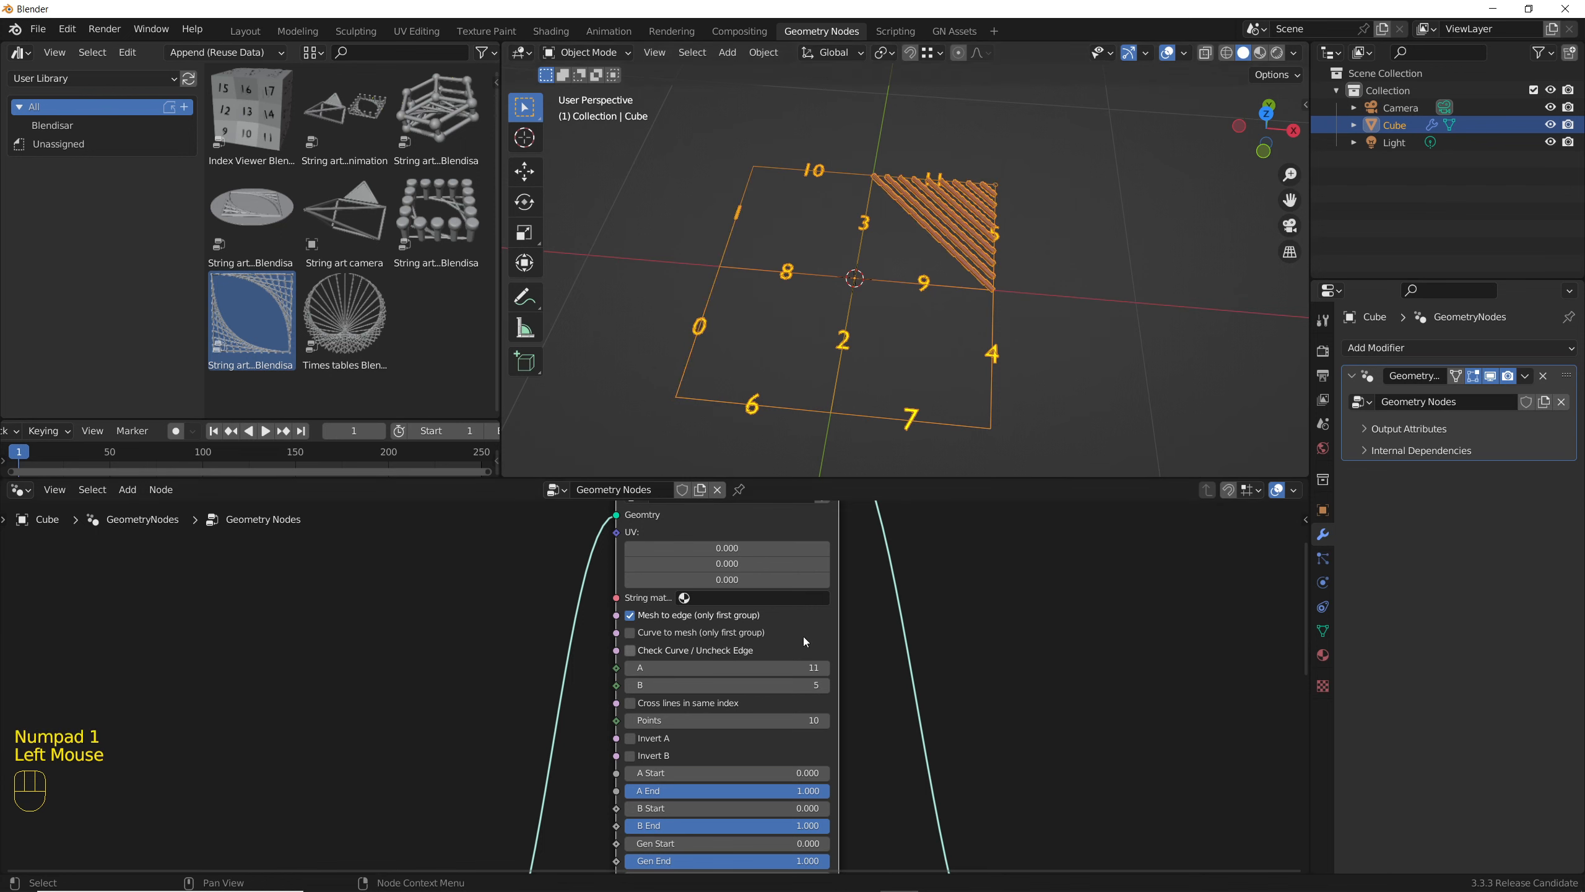
# - Enable Invert A on the String art setup node so the strings cross between edges 11 and 5
pyautogui.moveTo(1019, 156); pyautogui.dragTo(925, 181, button='middle')
pyautogui.click(1028, 199)
pyautogui.scroll(4, 948, 172)
pyautogui.scroll(-4, 948, 172)
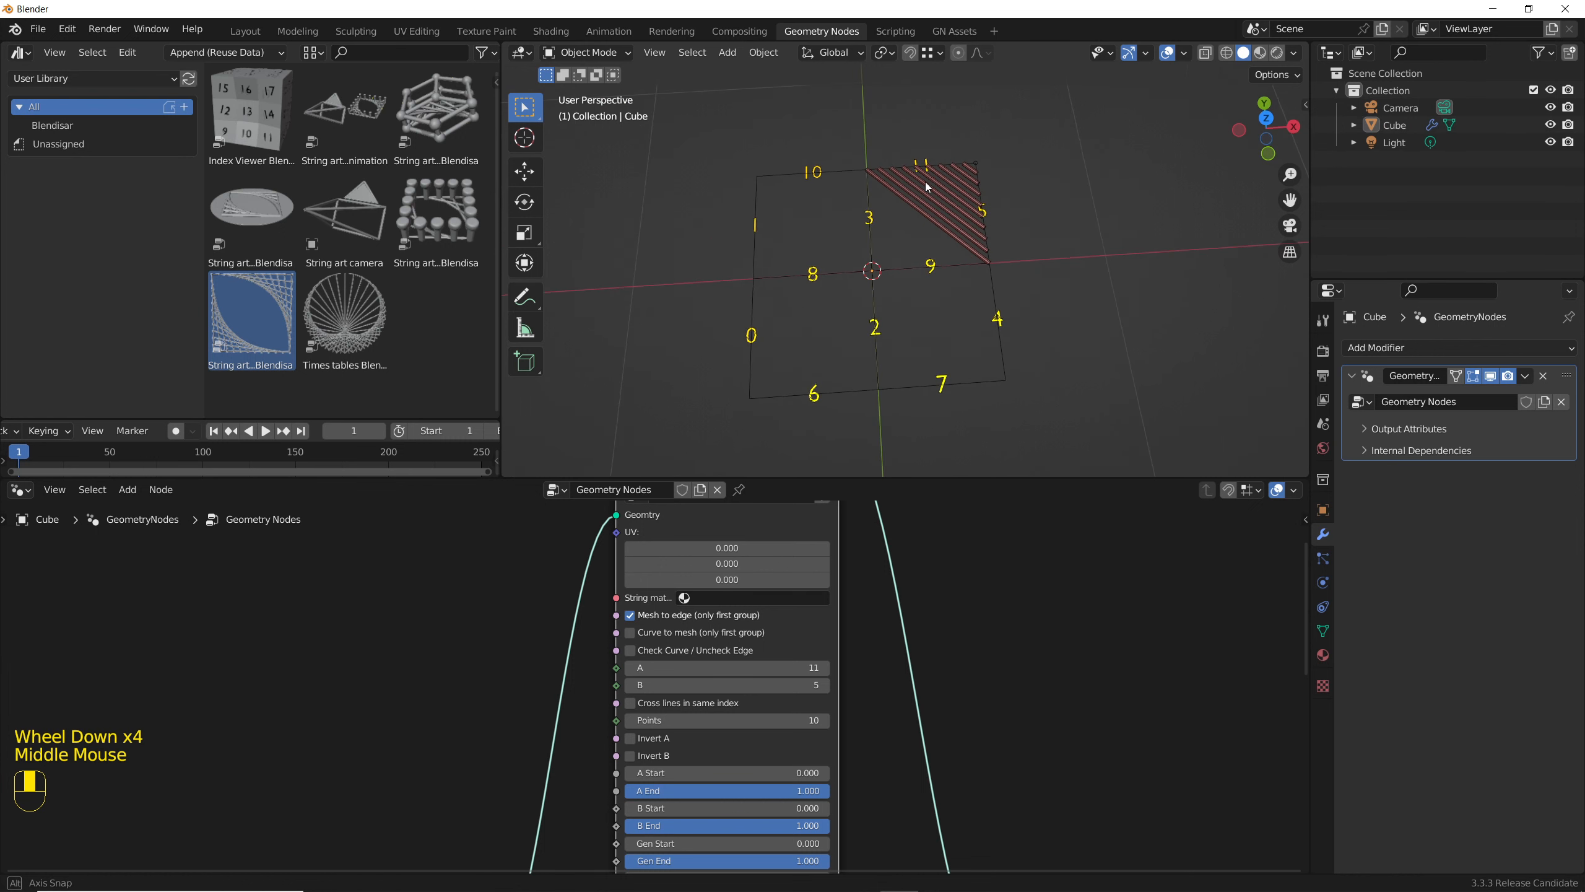
pyautogui.scroll(1, 925, 181)
pyautogui.scroll(1, 925, 181)
pyautogui.click(655, 741)
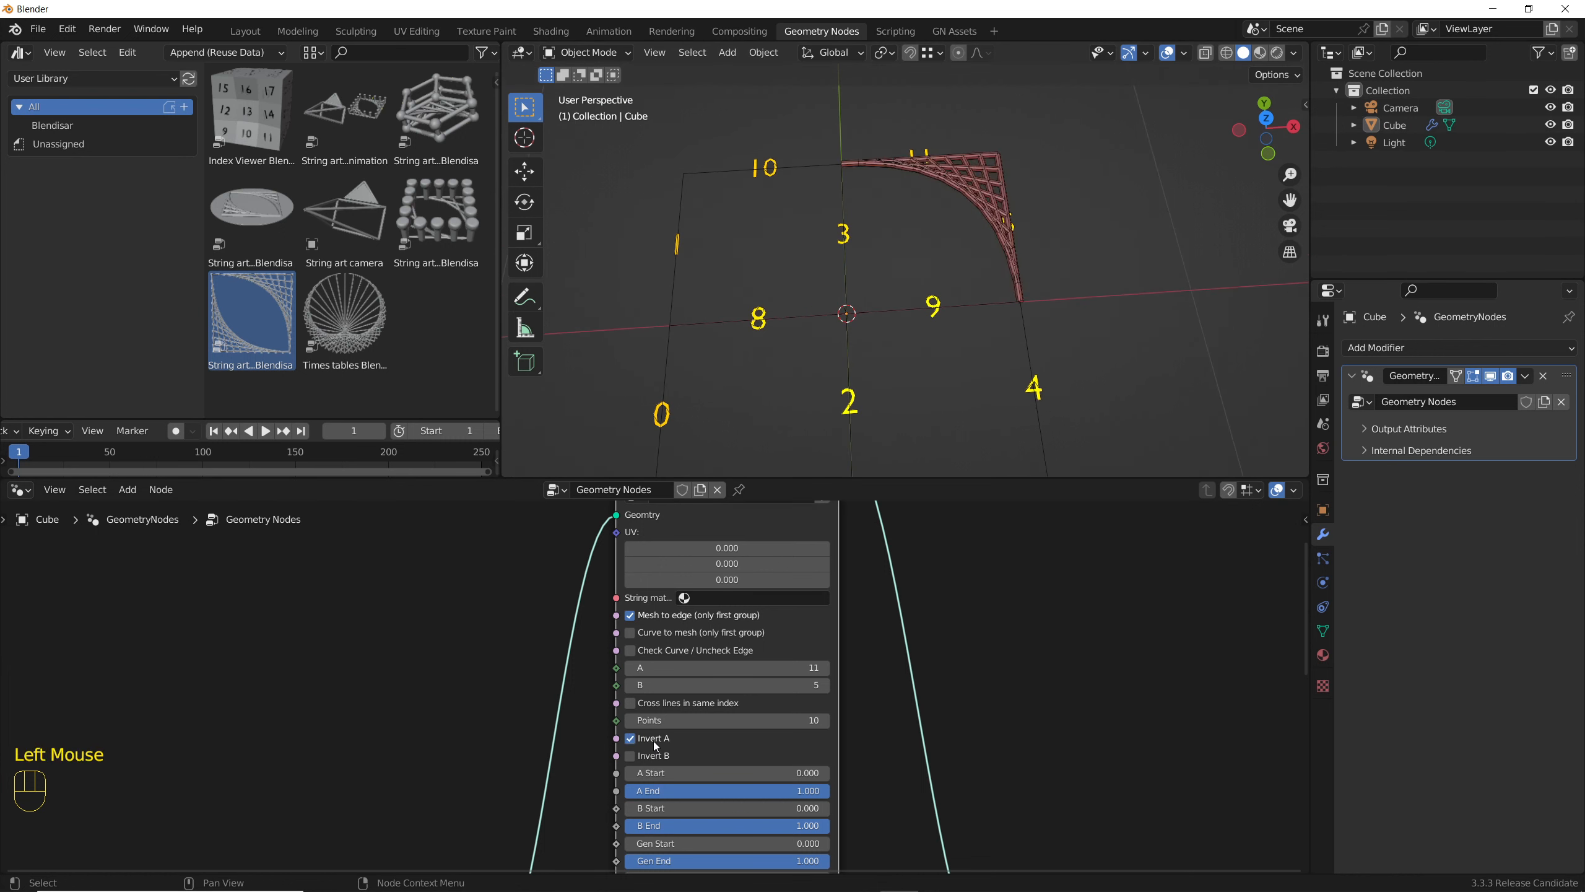
# - Set the Grid node's Size X and Size Y to 3 m
pyautogui.moveTo(861, 312); pyautogui.dragTo(1003, 230, button='middle')
pyautogui.scroll(4, 1009, 213)
pyautogui.scroll(-4, 1009, 213)
pyautogui.scroll(-4, 751, 740)
pyautogui.moveTo(637, 728); pyautogui.dragTo(636, 727, button='middle')
pyautogui.scroll(6, 643, 687)
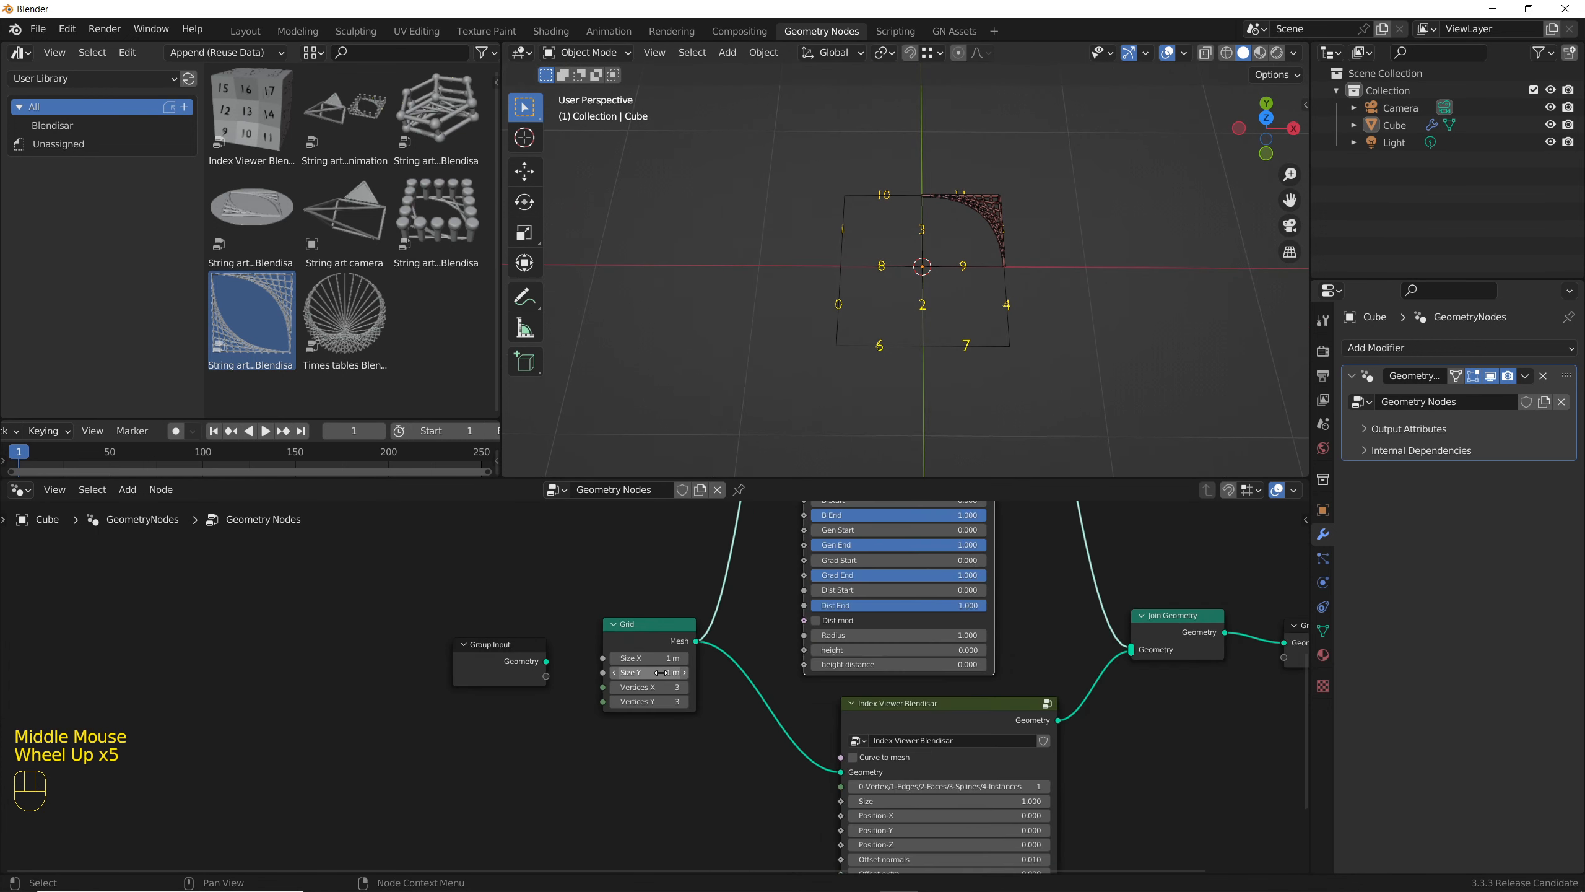
pyautogui.moveTo(649, 649); pyautogui.dragTo(649, 672)
pyautogui.write('3')
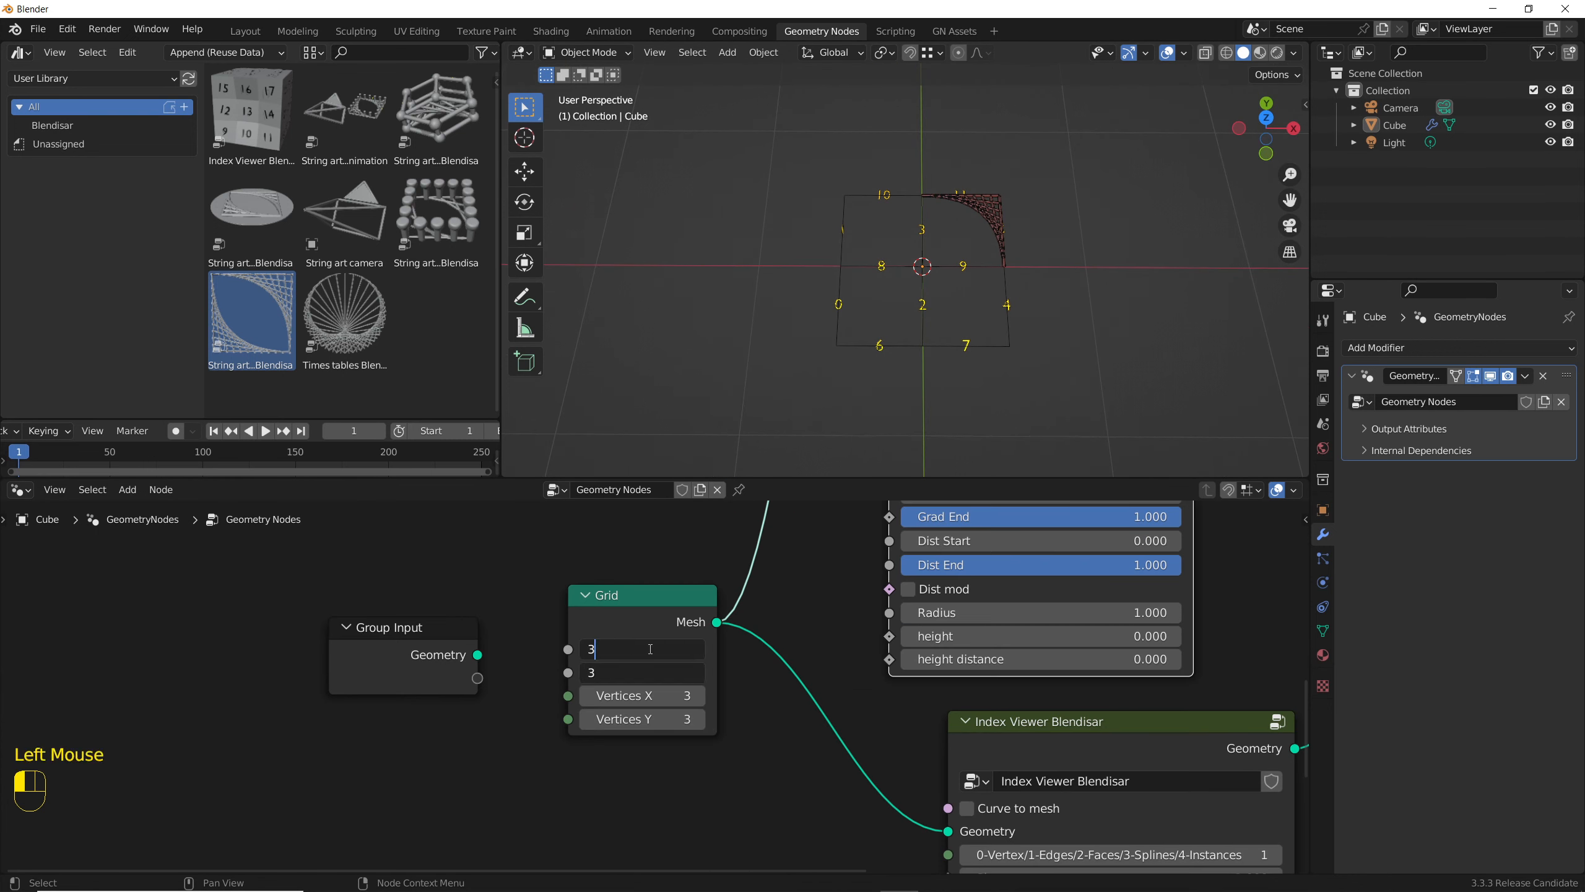
pyautogui.press('Return')
# - Change the viewport's MatCap to the multicoloured blue and pink normal-style sphere
pyautogui.scroll(-3, 961, 223)
pyautogui.scroll(3, 961, 223)
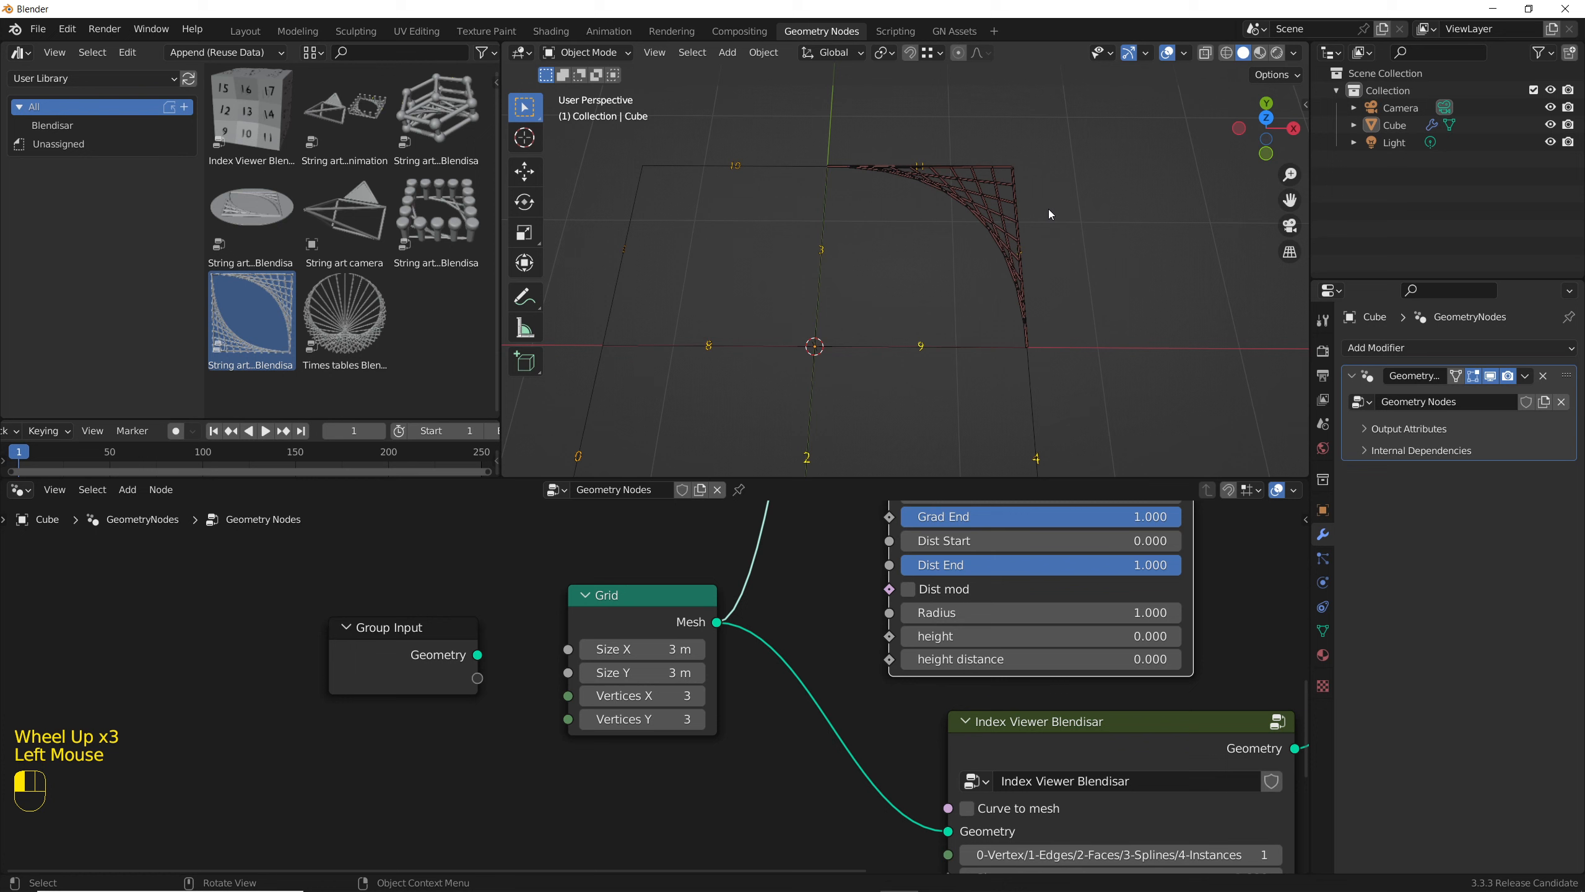
pyautogui.click(1294, 52)
pyautogui.click(1281, 169)
pyautogui.click(1283, 238)
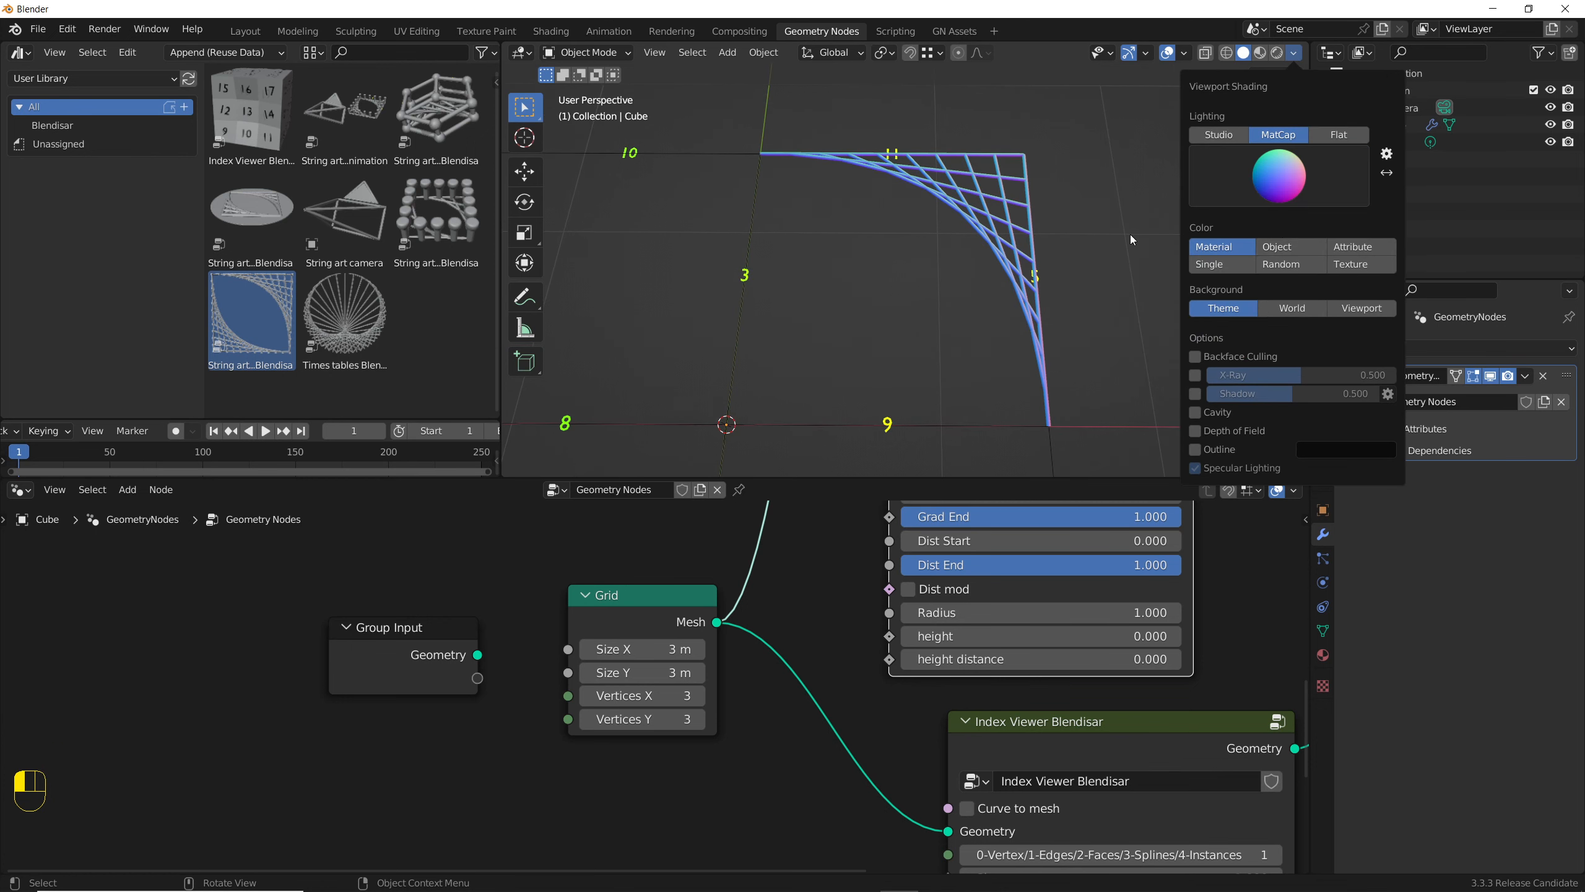
pyautogui.click(1086, 250)
pyautogui.scroll(-2, 924, 303)
pyautogui.moveTo(867, 319); pyautogui.dragTo(862, 358, button='middle')
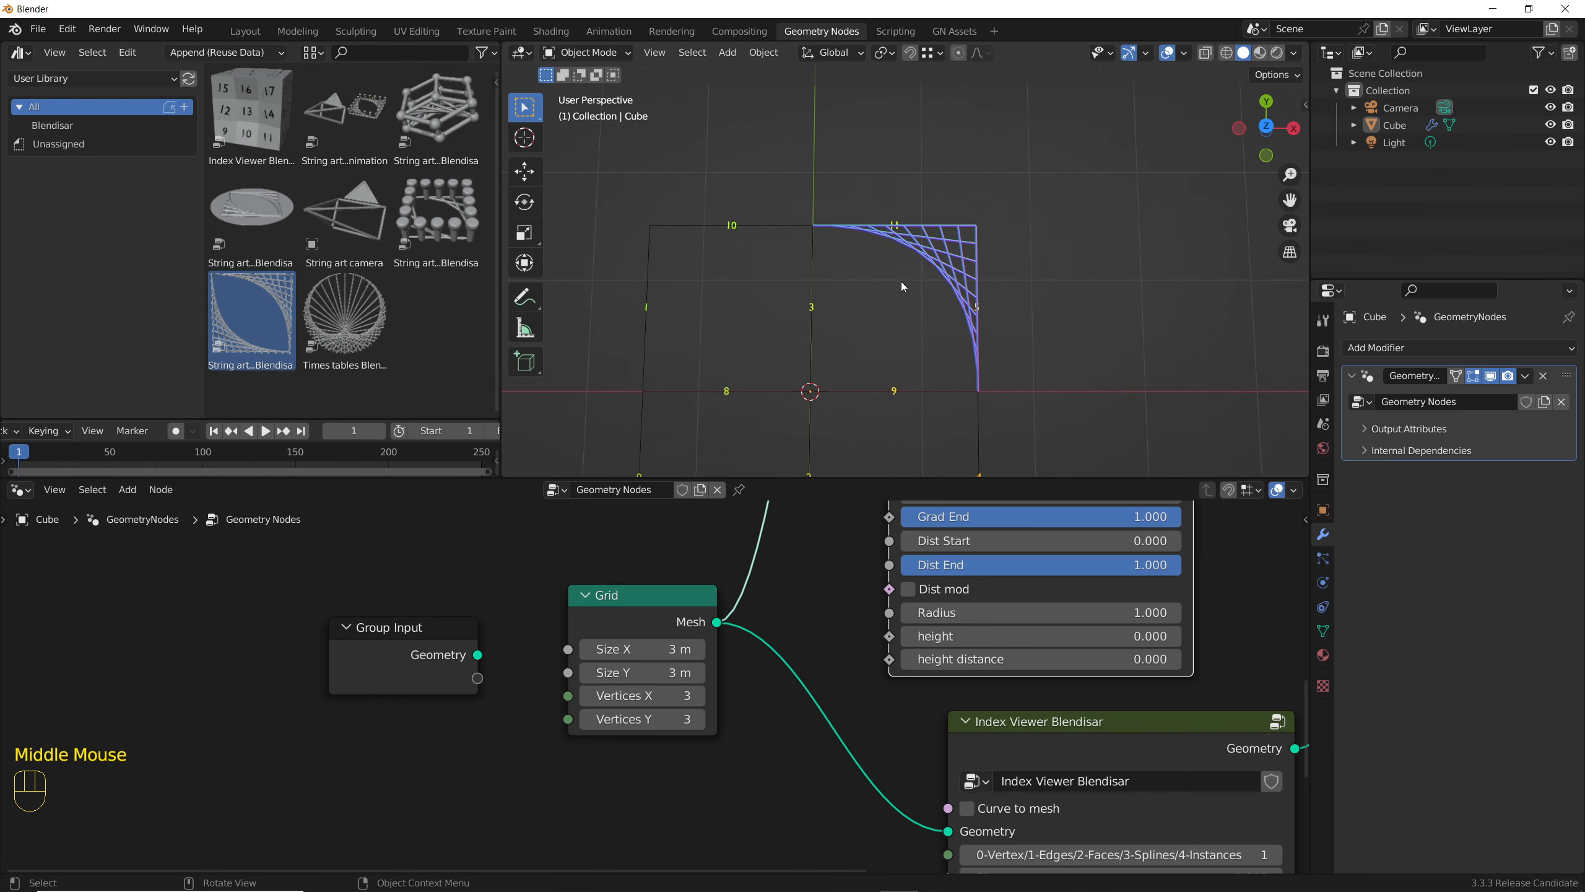
# - Increase the Index Viewer Blendisar node's Size to 2.200
pyautogui.scroll(-2, 903, 279)
pyautogui.scroll(-5, 902, 726)
pyautogui.moveTo(1055, 831); pyautogui.dragTo(967, 706, button='middle')
pyautogui.scroll(2, 967, 707)
pyautogui.scroll(2, 967, 707)
pyautogui.moveTo(967, 678); pyautogui.dragTo(977, 678)
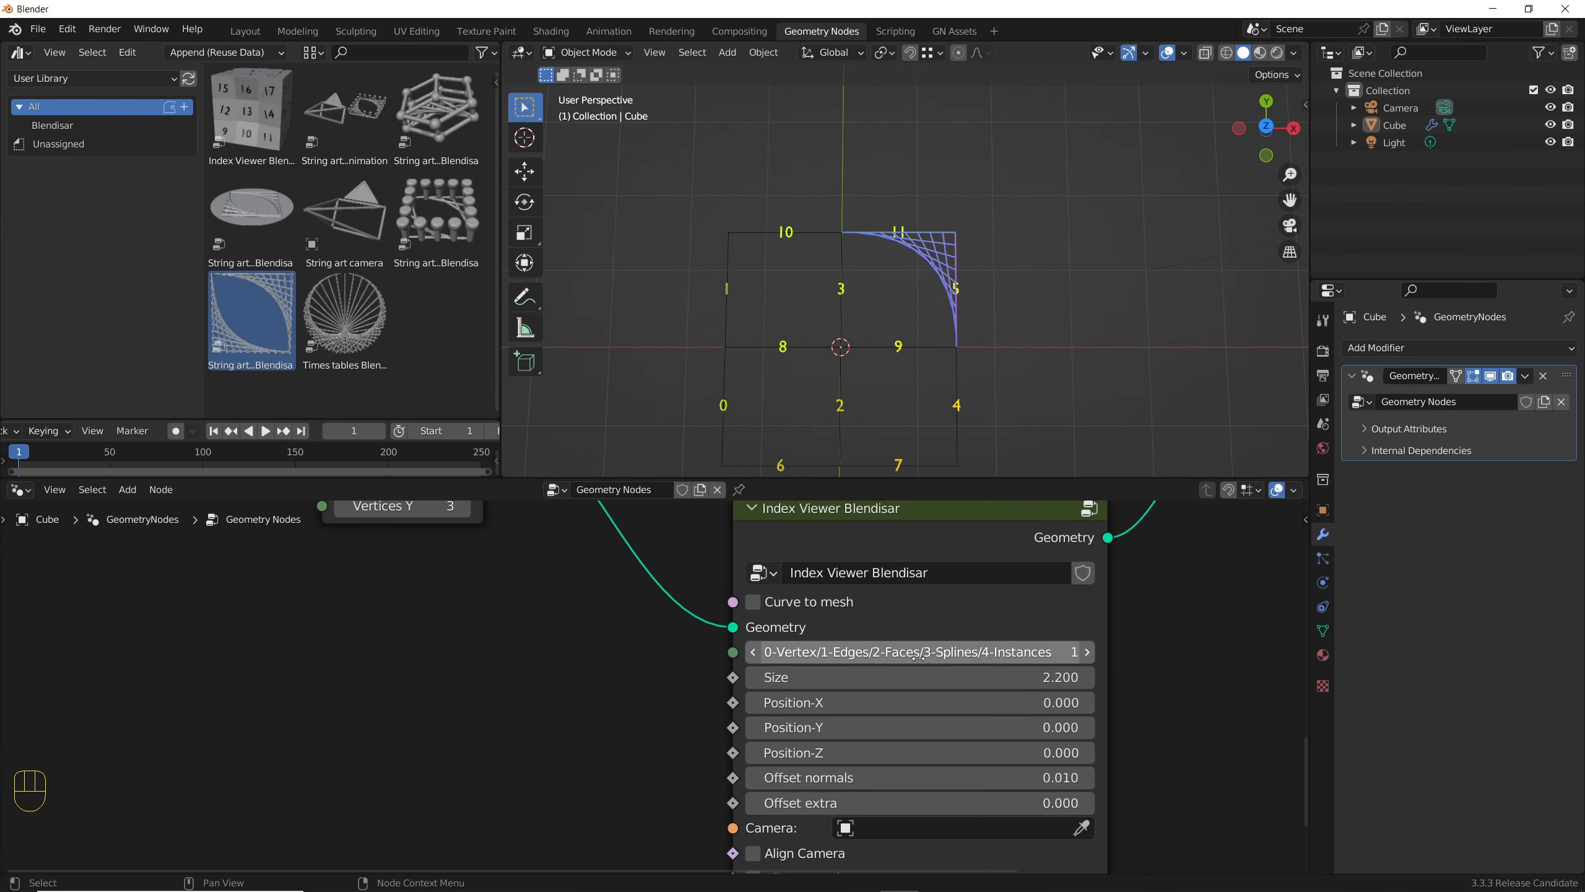
# - Raise the index labels by setting the Index Viewer's Position-Z to 0.070, and return the viewport to top view
pyautogui.moveTo(956, 355); pyautogui.dragTo(955, 301, button='middle')
pyautogui.scroll(5, 955, 301)
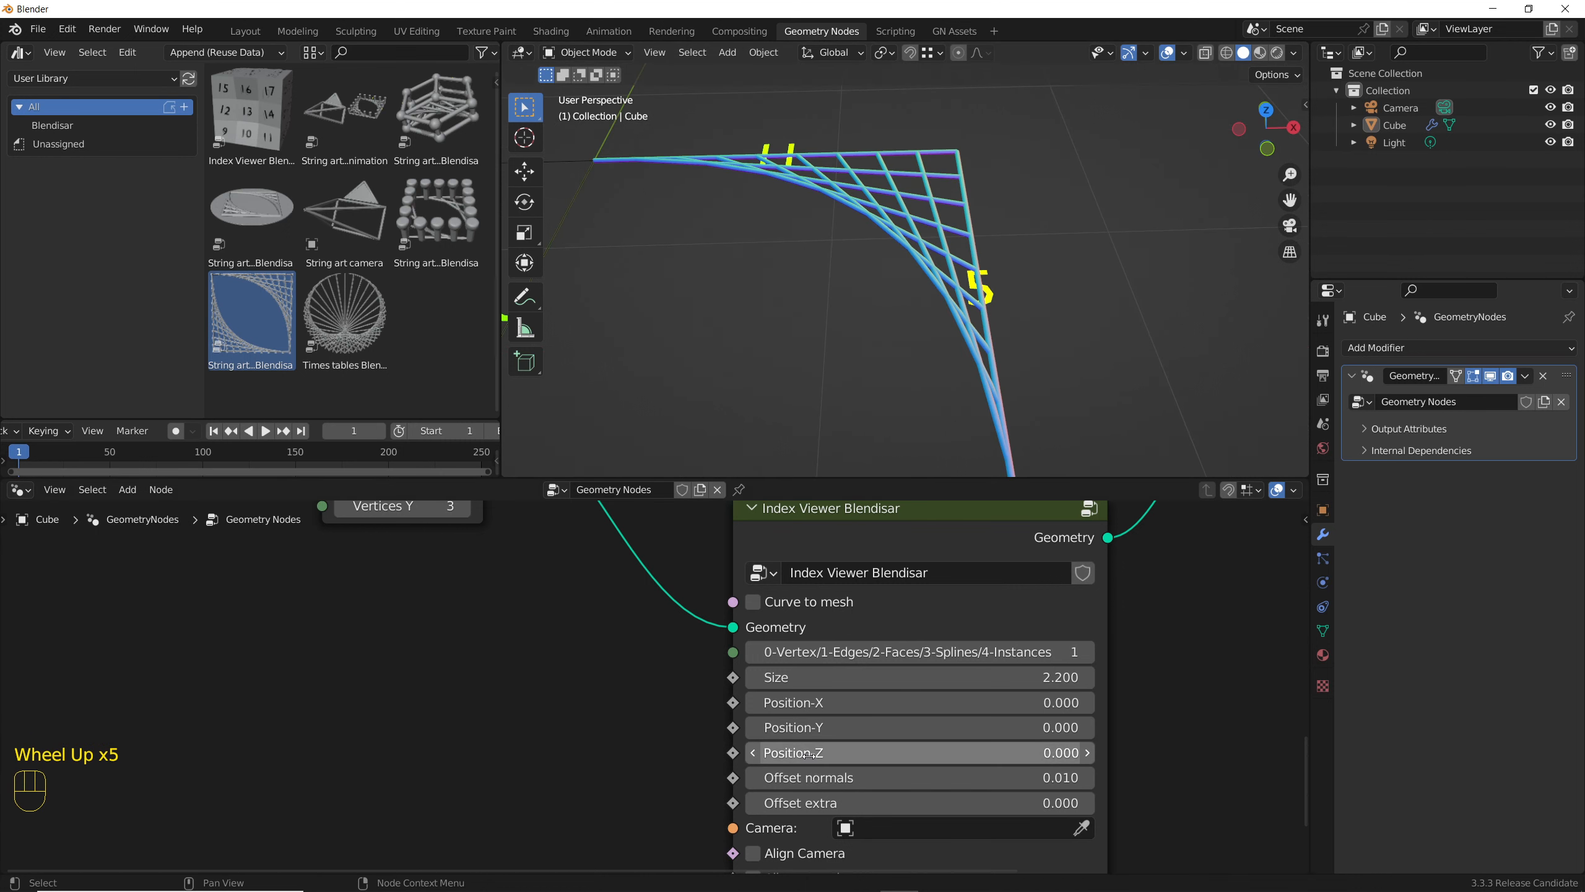
pyautogui.keyDown('shift'); pyautogui.moveTo(811, 752); pyautogui.dragTo(858, 752); pyautogui.keyUp('shift')
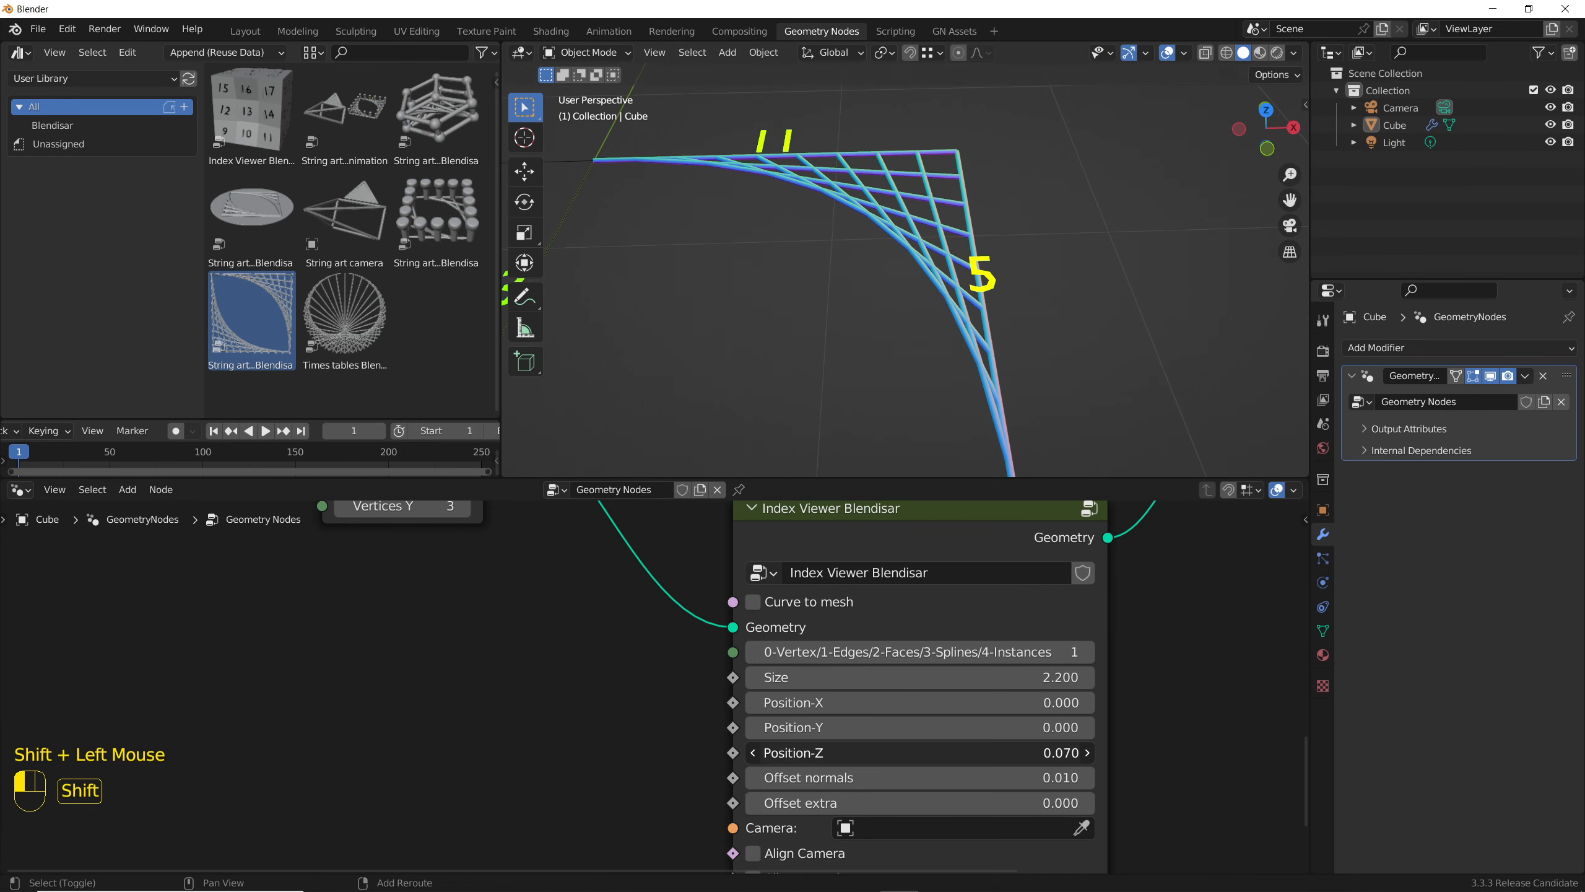
pyautogui.moveTo(775, 269); pyautogui.dragTo(775, 315, button='middle')
pyautogui.press('KP_7')
pyautogui.scroll(-2, 776, 315)
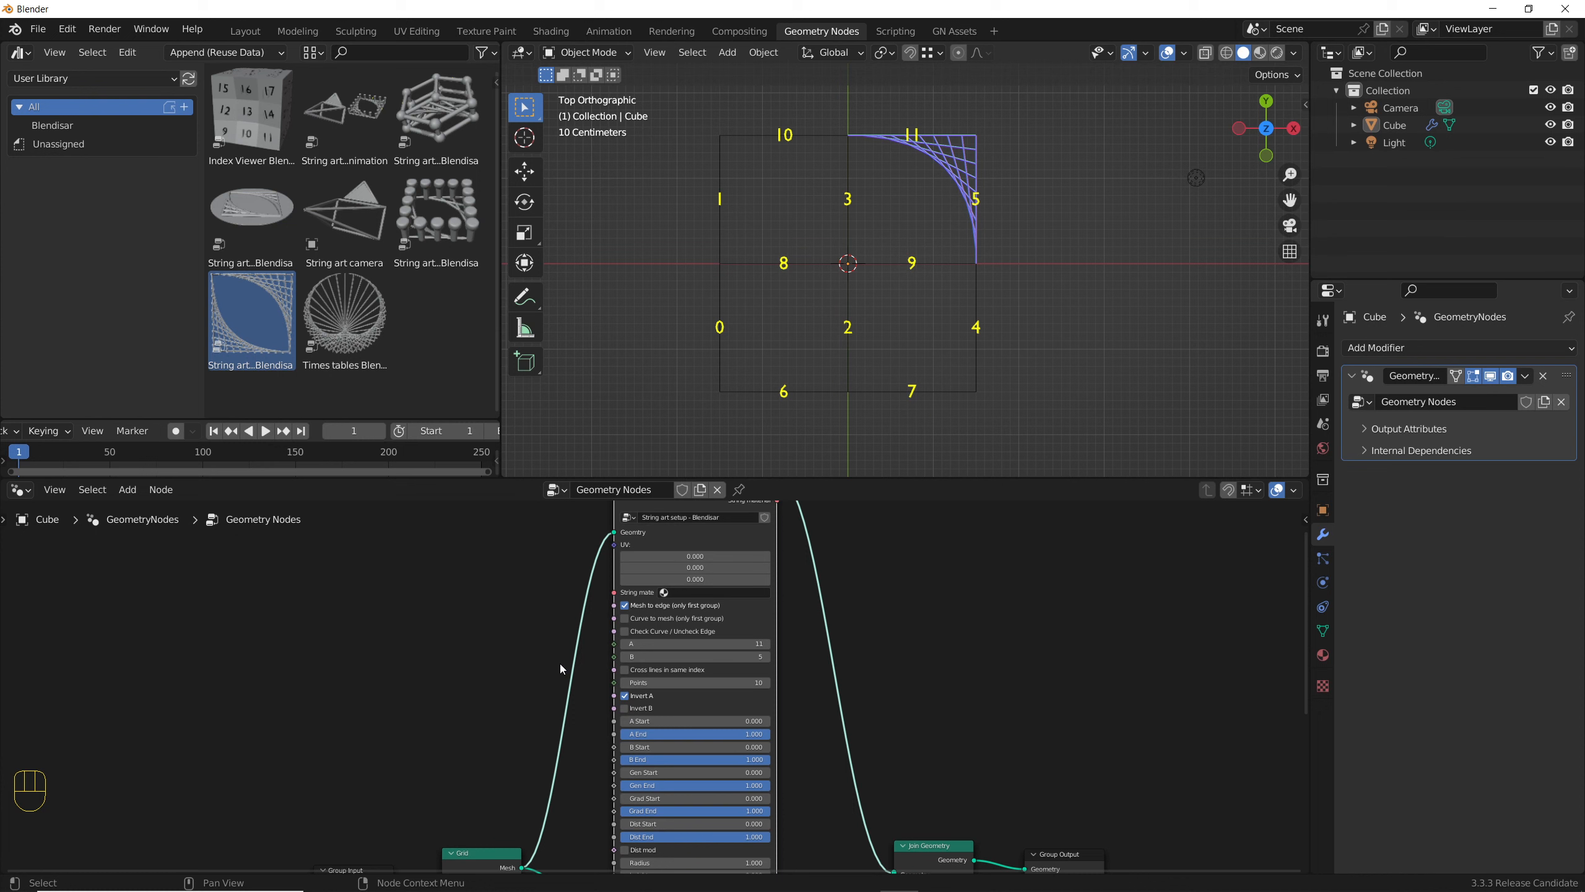
# - Move the Join Geometry and Group Output nodes farther from the String art setup node to make room
pyautogui.scroll(-3, 560, 664)
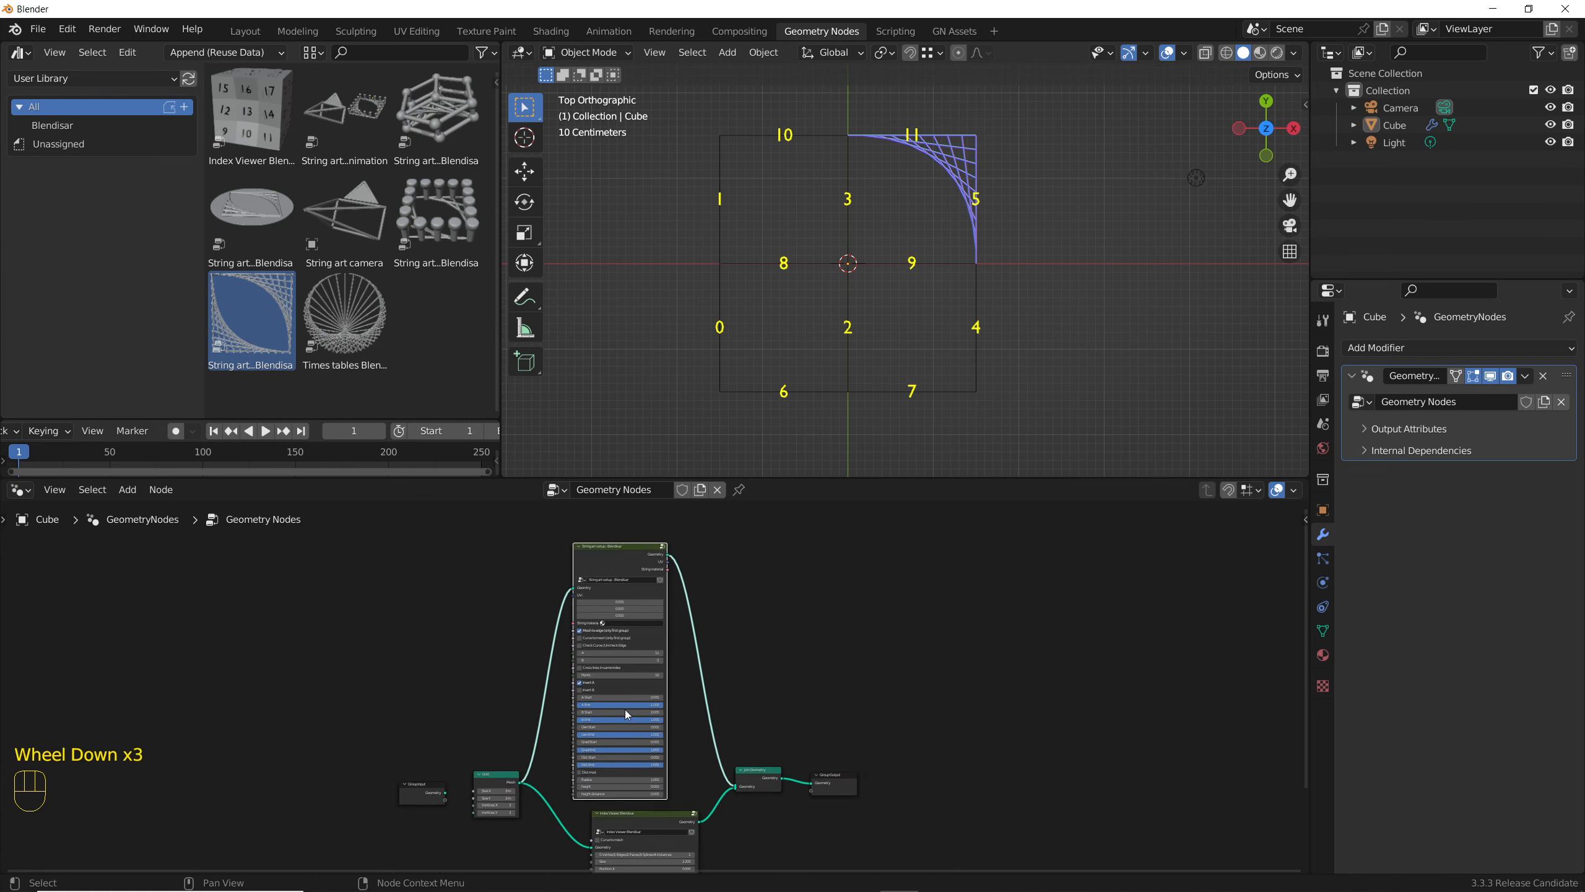
pyautogui.click(761, 781)
pyautogui.moveTo(761, 781); pyautogui.dragTo(1084, 749)
pyautogui.click(964, 658)
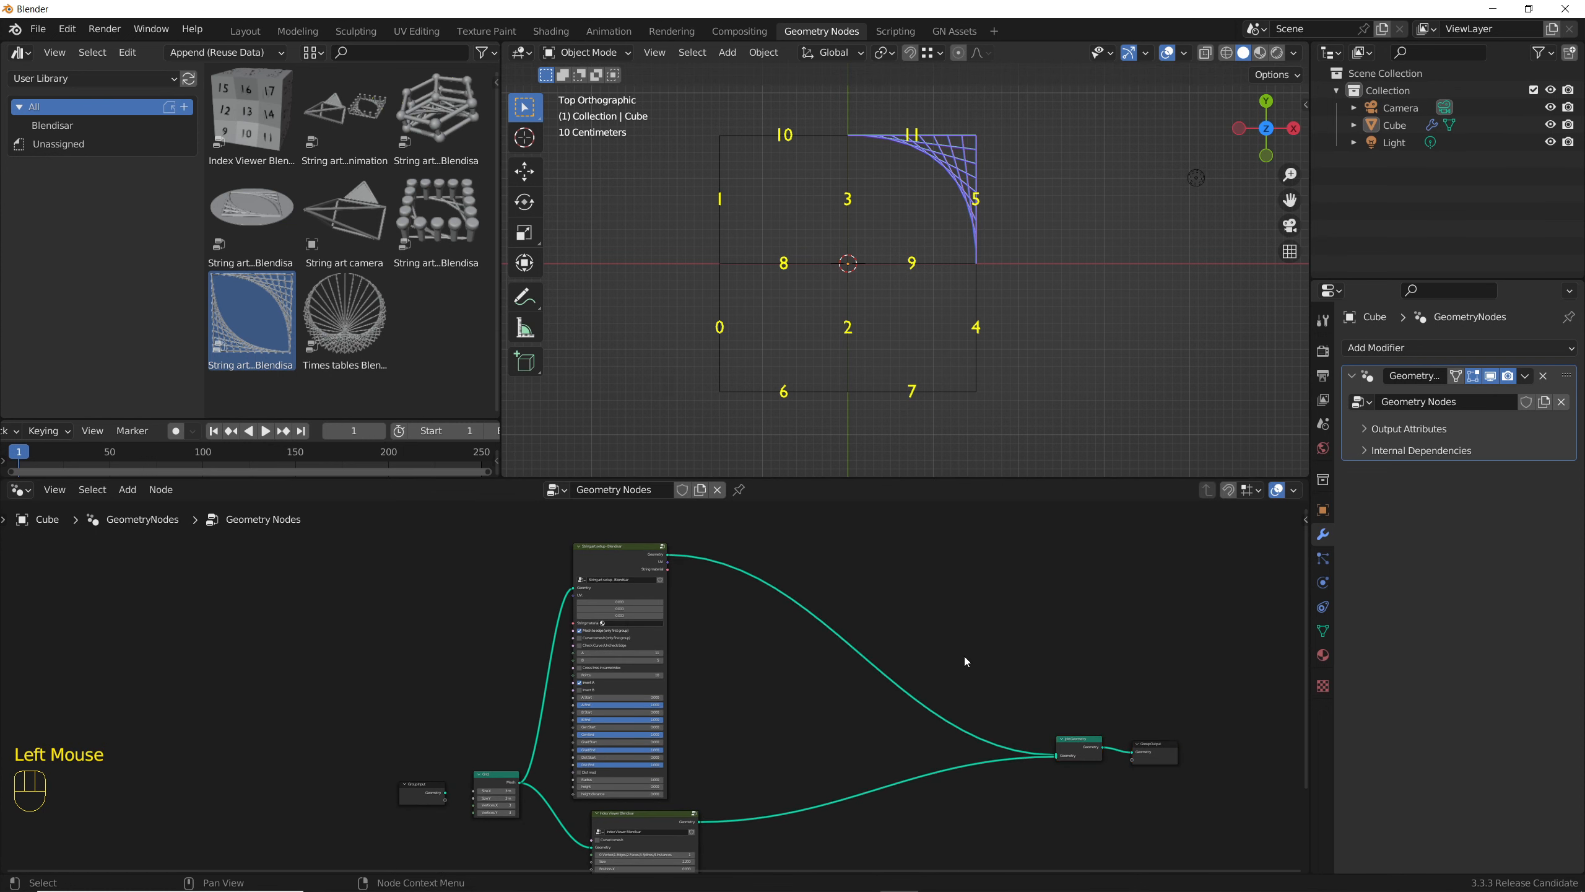
# - Duplicate the String art setup node and insert the copy on the link between the original and Join Geometry
pyautogui.moveTo(690, 610); pyautogui.dragTo(690, 635, button='middle')
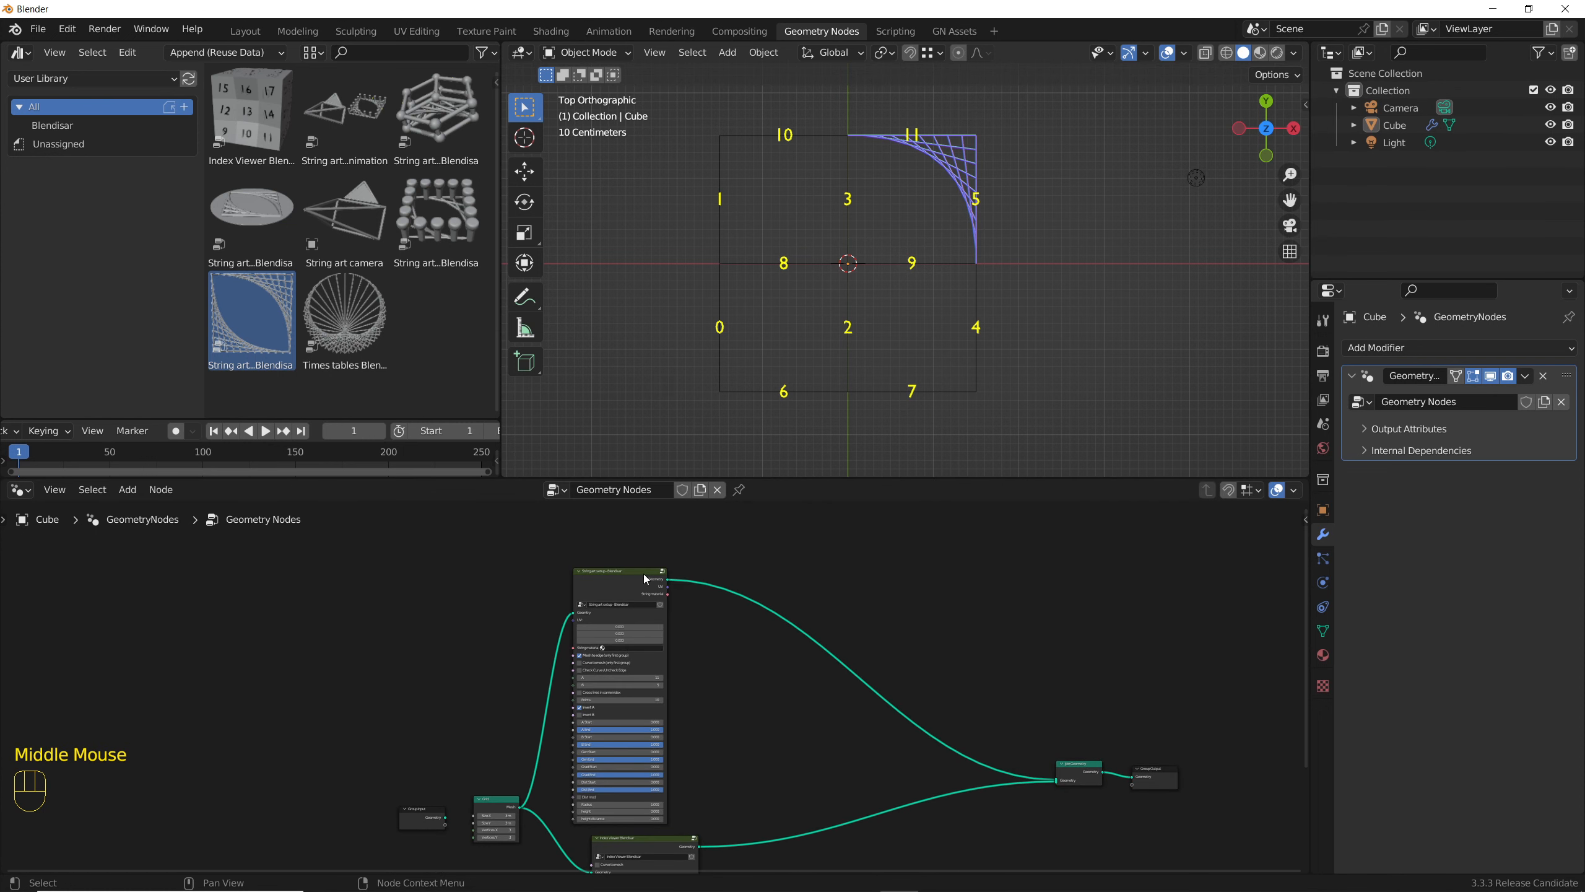
pyautogui.scroll(4, 644, 574)
pyautogui.click(567, 580)
pyautogui.hotkey('shift', 'd')
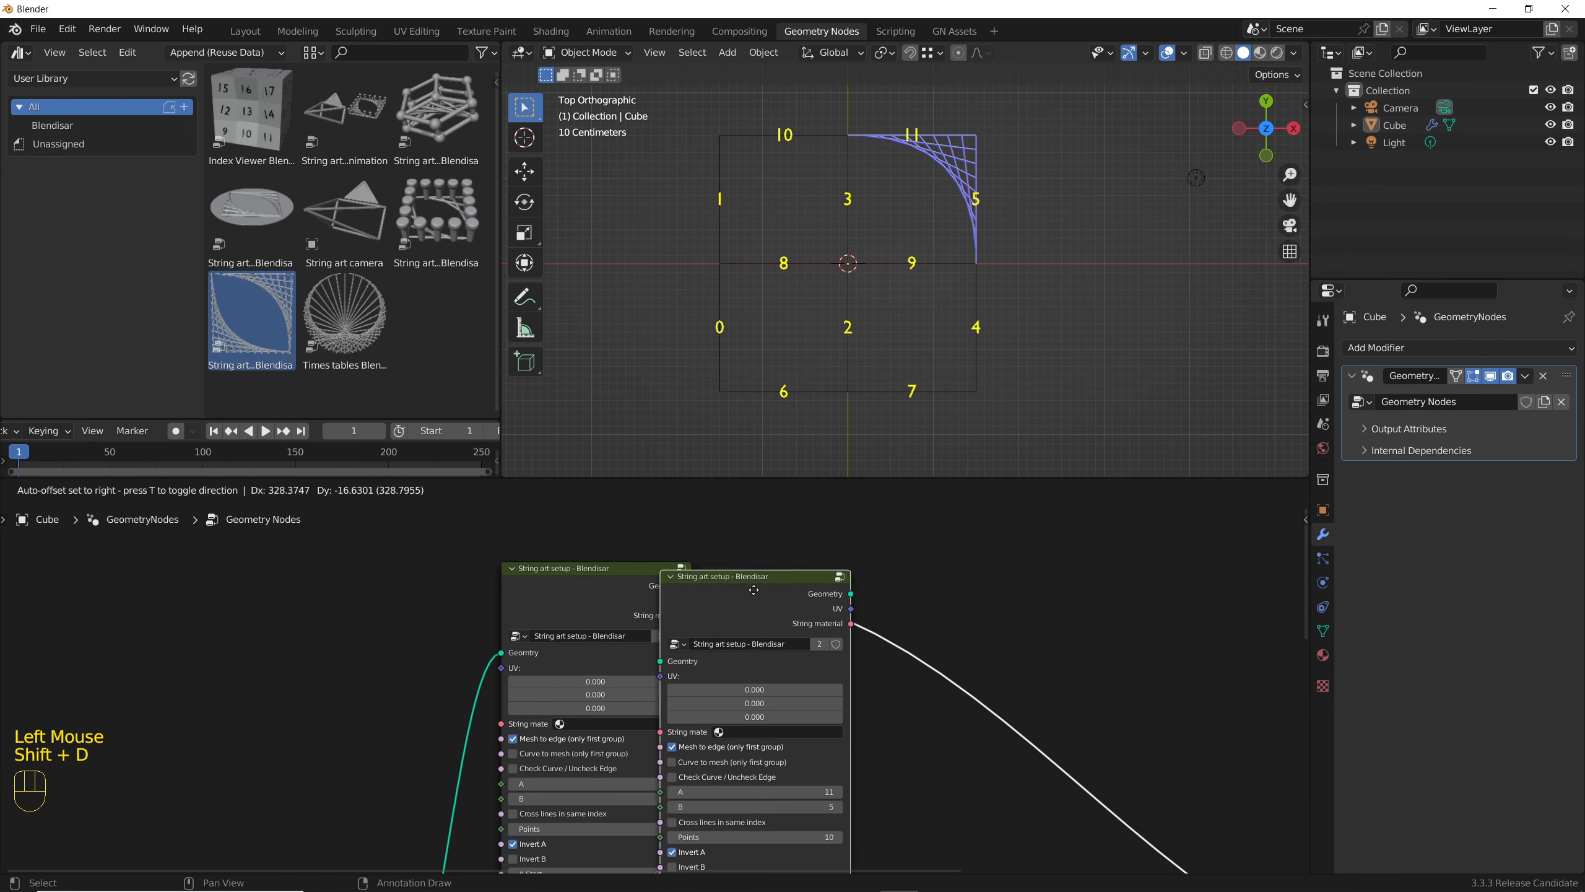
pyautogui.click(795, 579)
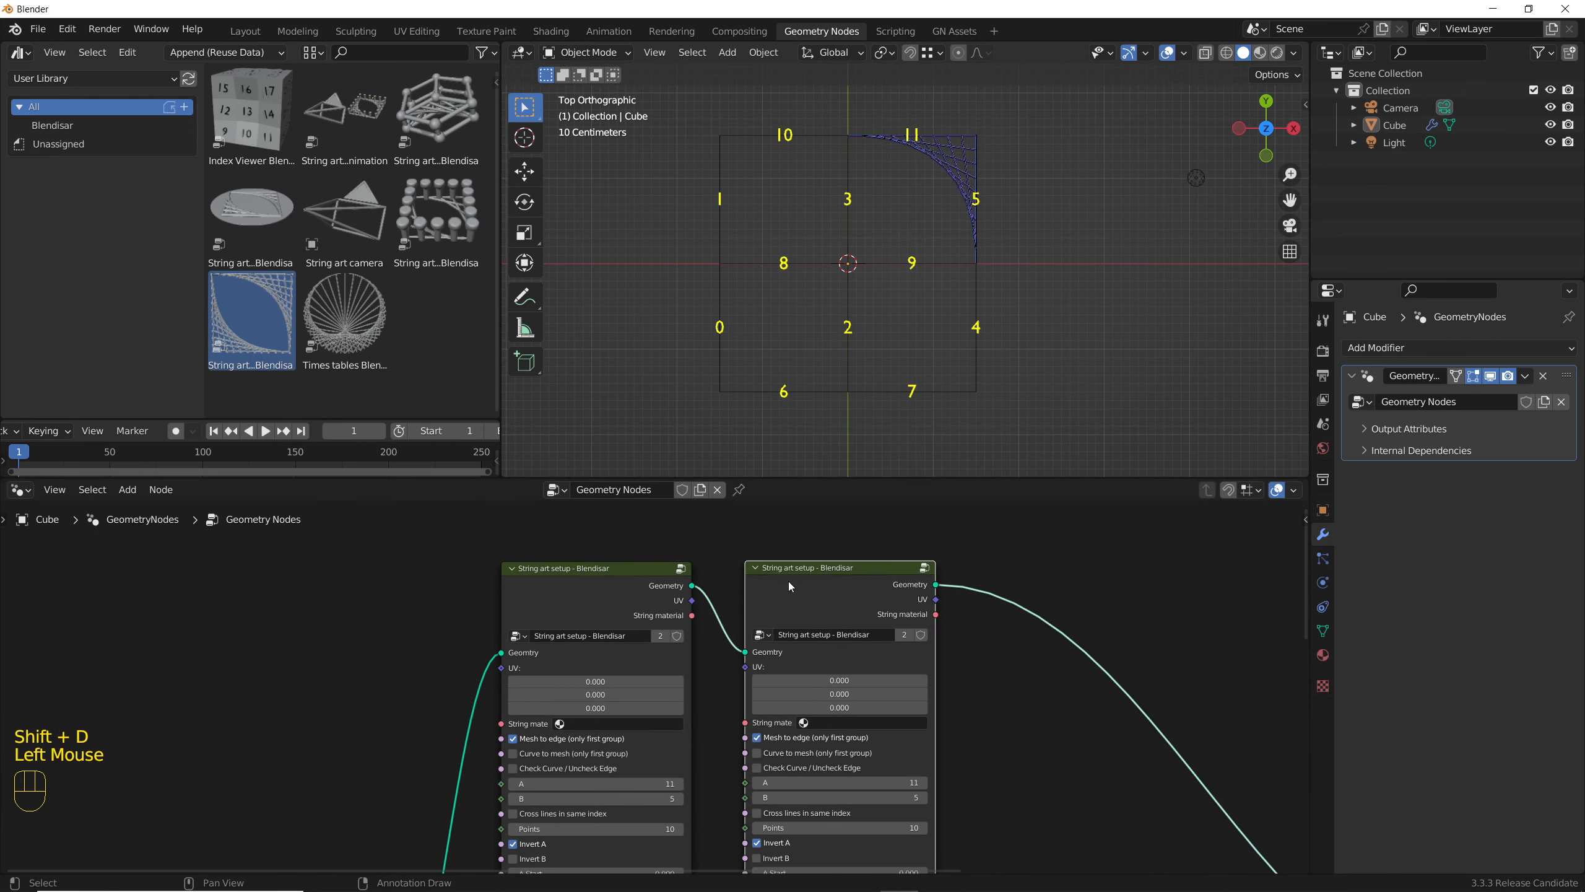
# - Disable Mesh to edge (only first group) on the duplicated String art setup node
pyautogui.moveTo(788, 581); pyautogui.dragTo(820, 534, button='middle')
pyautogui.scroll(4, 779, 704)
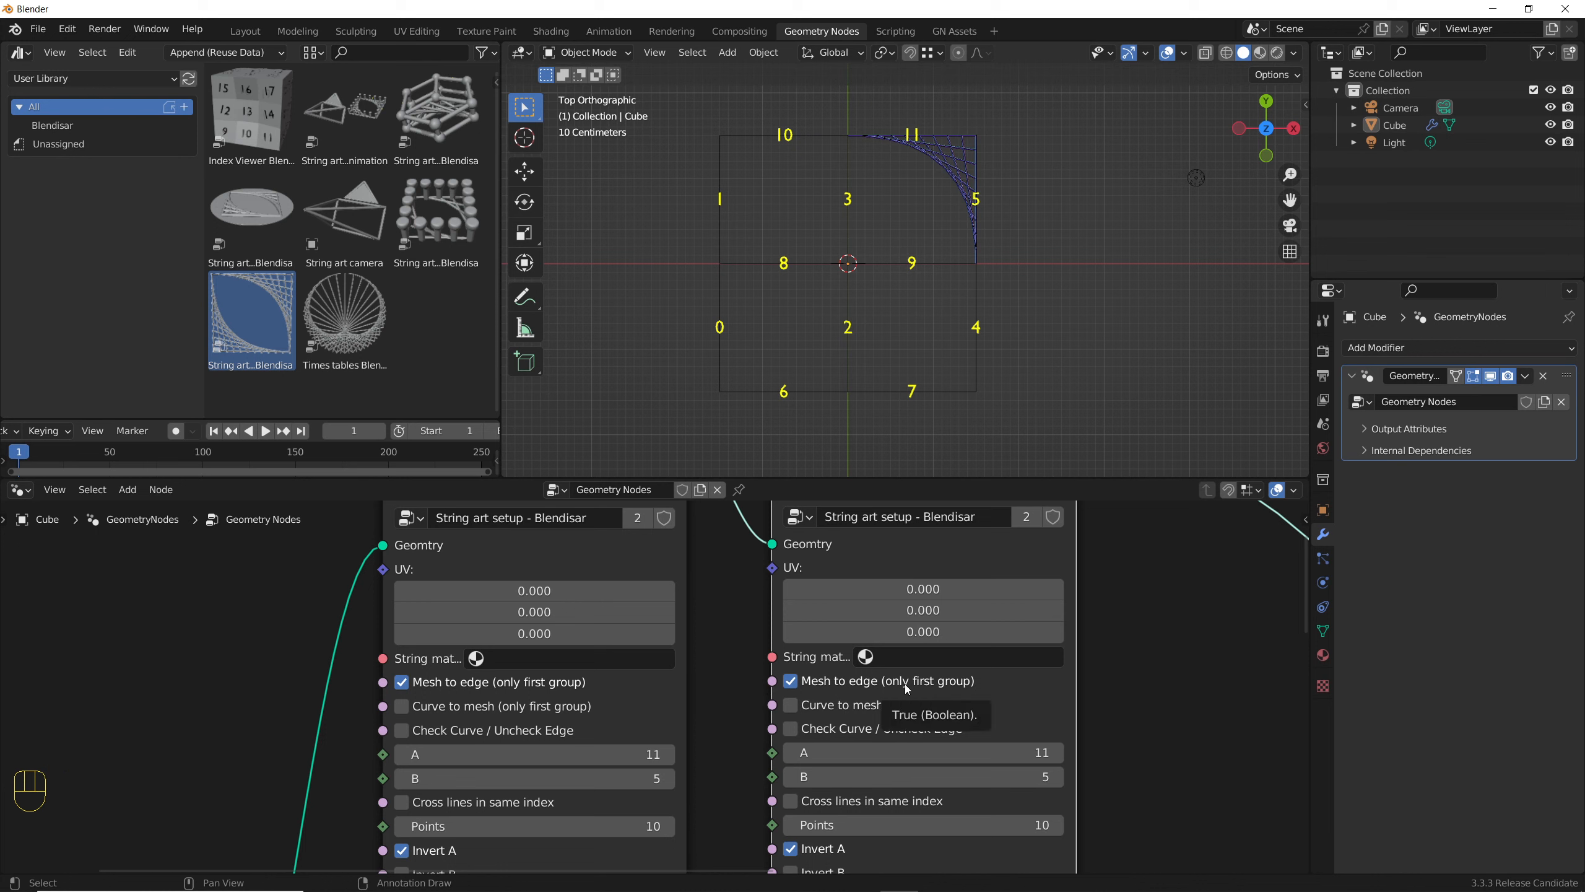
pyautogui.scroll(4, 955, 198)
pyautogui.scroll(1, 958, 155)
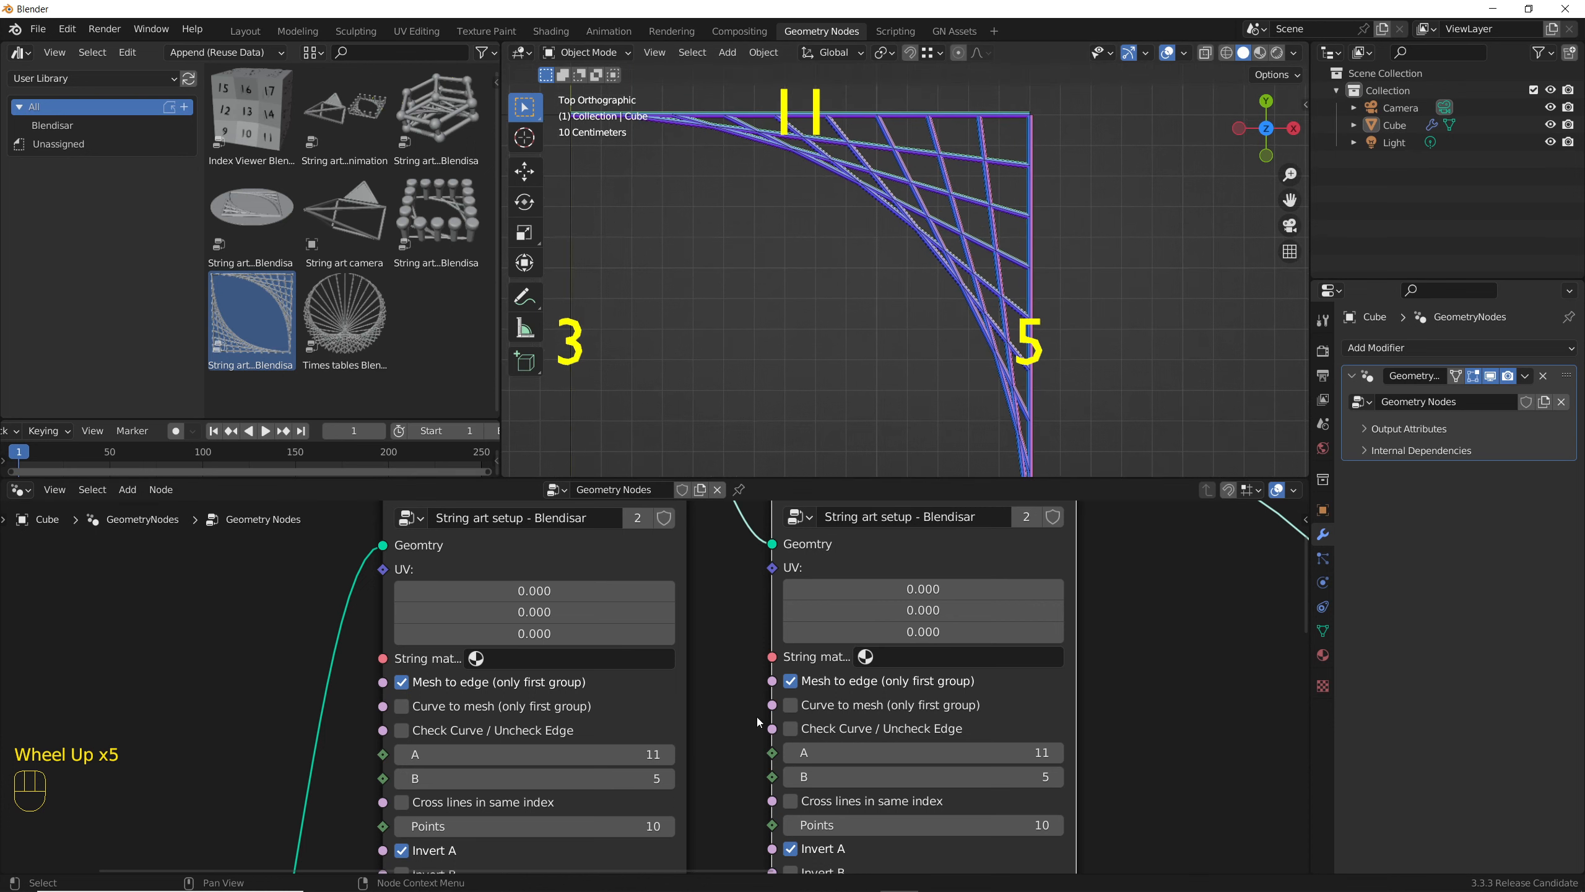
pyautogui.click(790, 685)
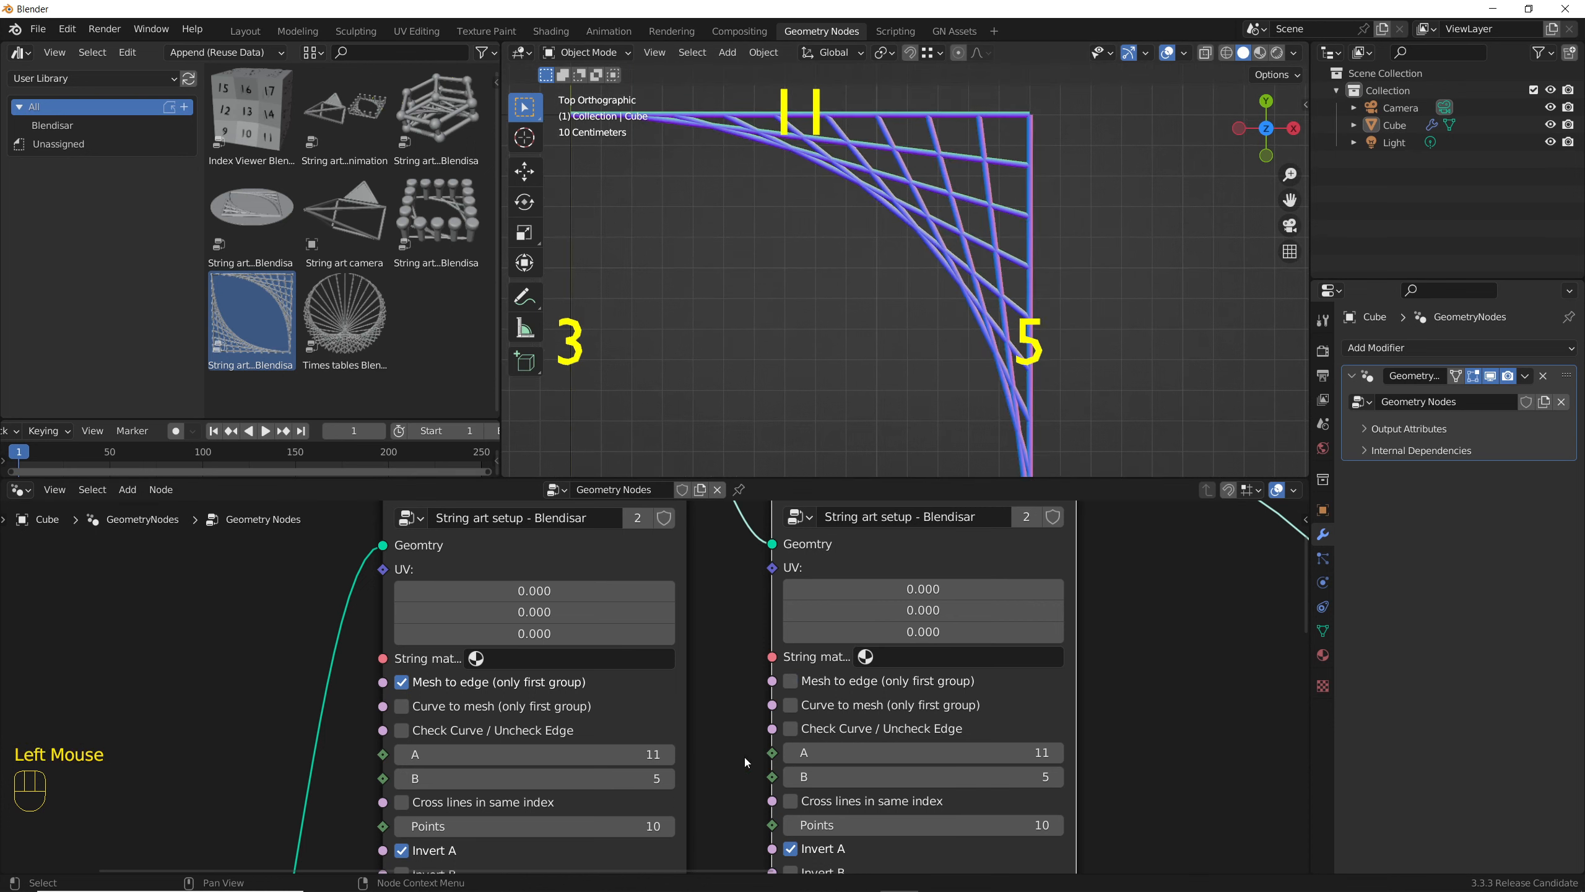
# - Set the duplicated String art setup node's A index to 3 and its B index to 9
pyautogui.scroll(-3, 745, 737)
pyautogui.scroll(-3, 768, 265)
pyautogui.scroll(2, 768, 266)
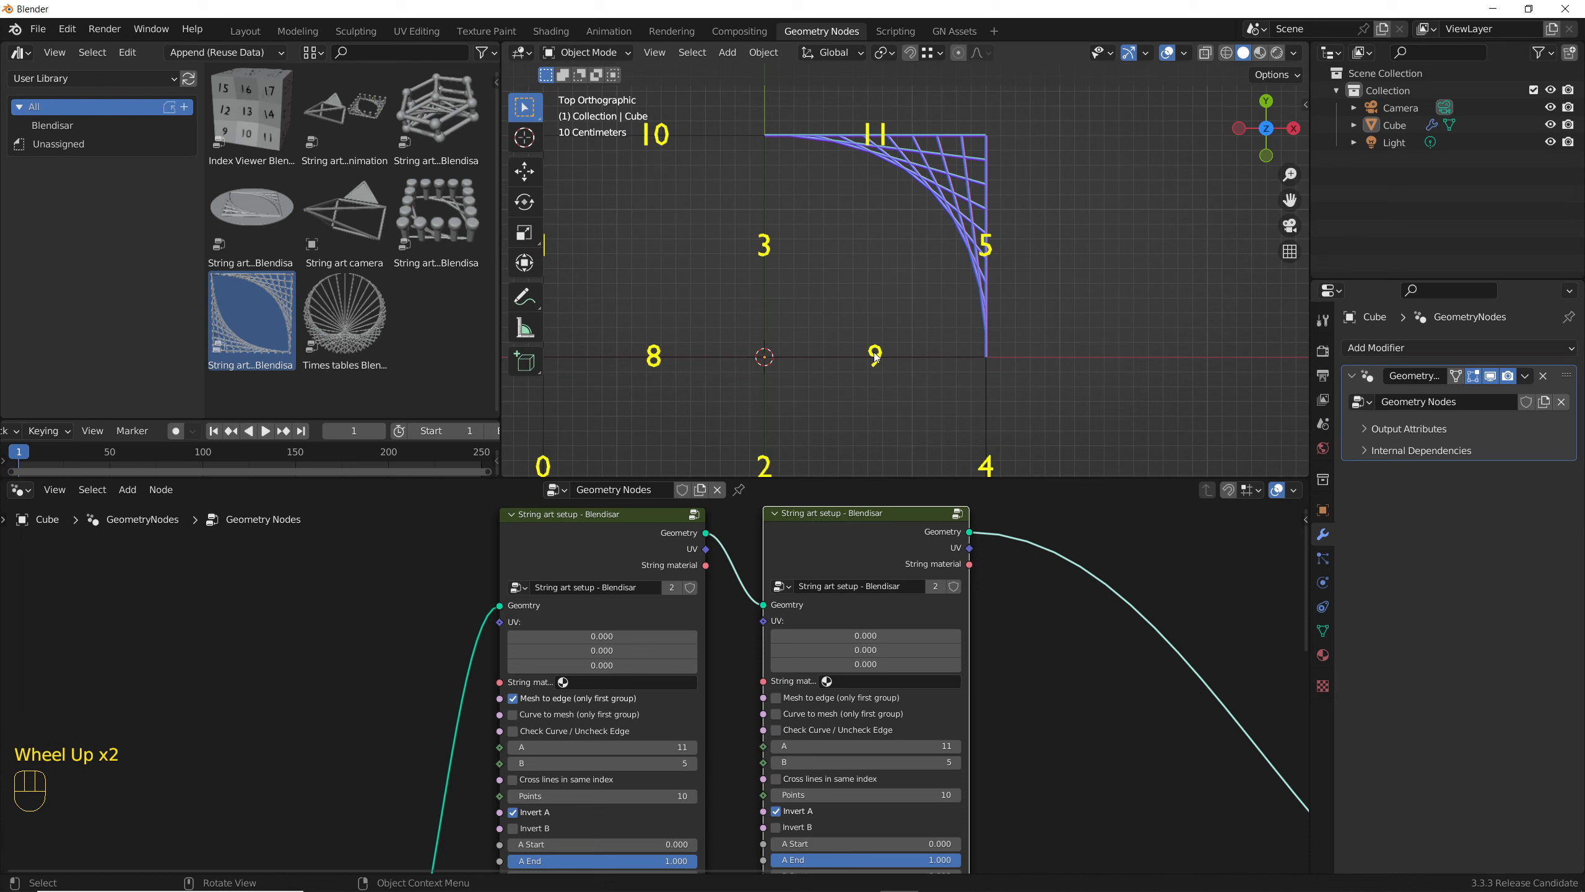
pyautogui.moveTo(927, 760); pyautogui.dragTo(961, 760)
pyautogui.scroll(-3, 889, 166)
pyautogui.scroll(2, 889, 166)
pyautogui.scroll(2, 889, 166)
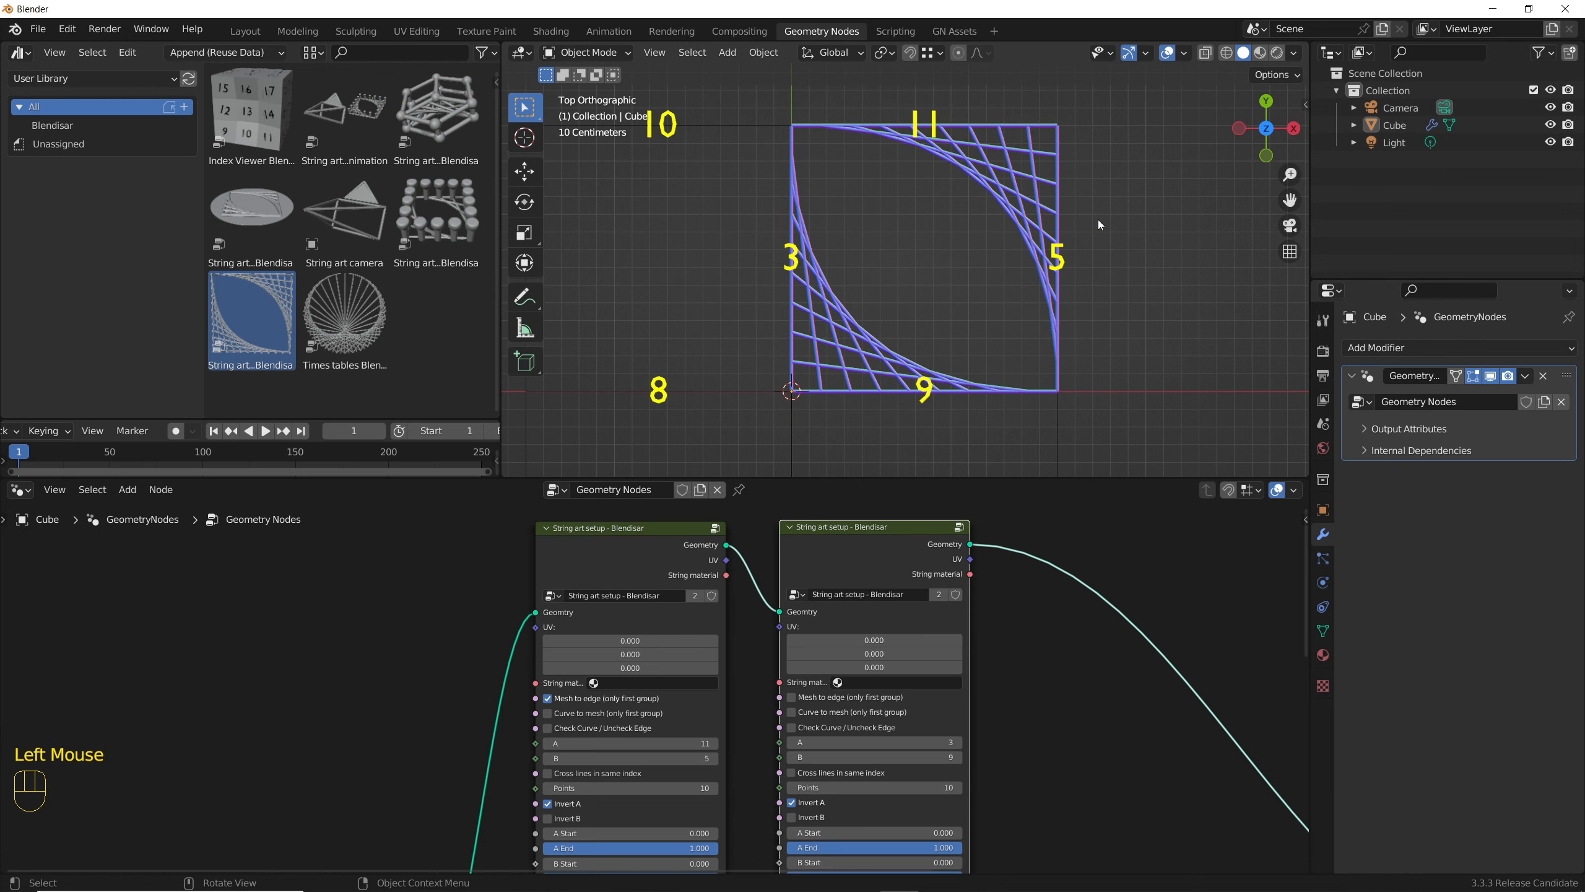
# - Switch the viewport to Material Preview shading and inspect the strings up close
pyautogui.click(1259, 54)
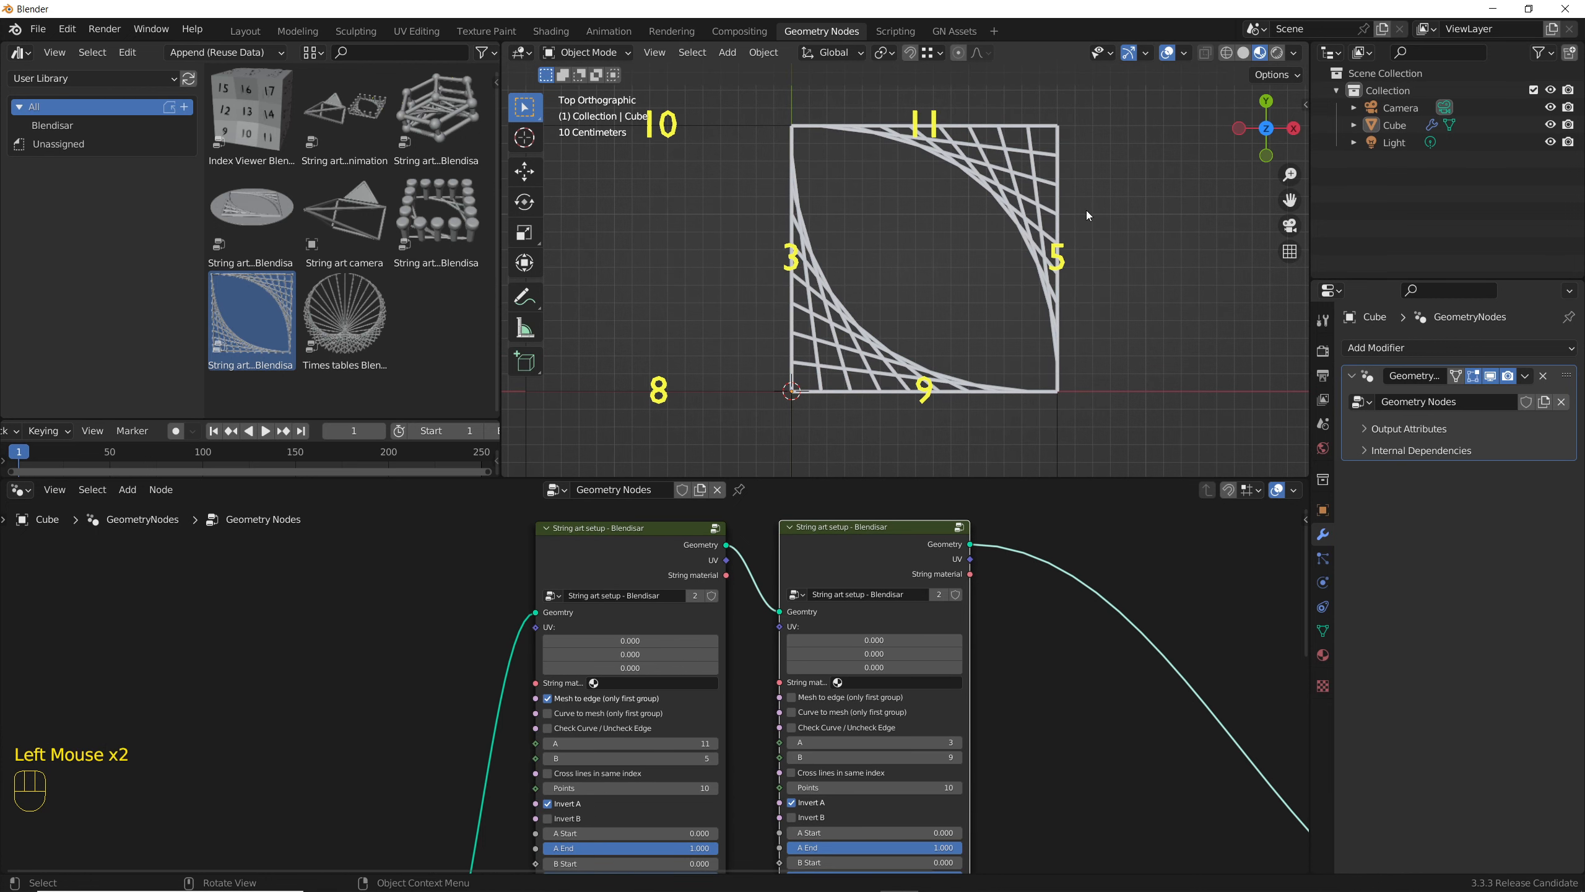
pyautogui.scroll(6, 1014, 179)
pyautogui.scroll(2, 1015, 182)
pyautogui.scroll(-3, 1014, 179)
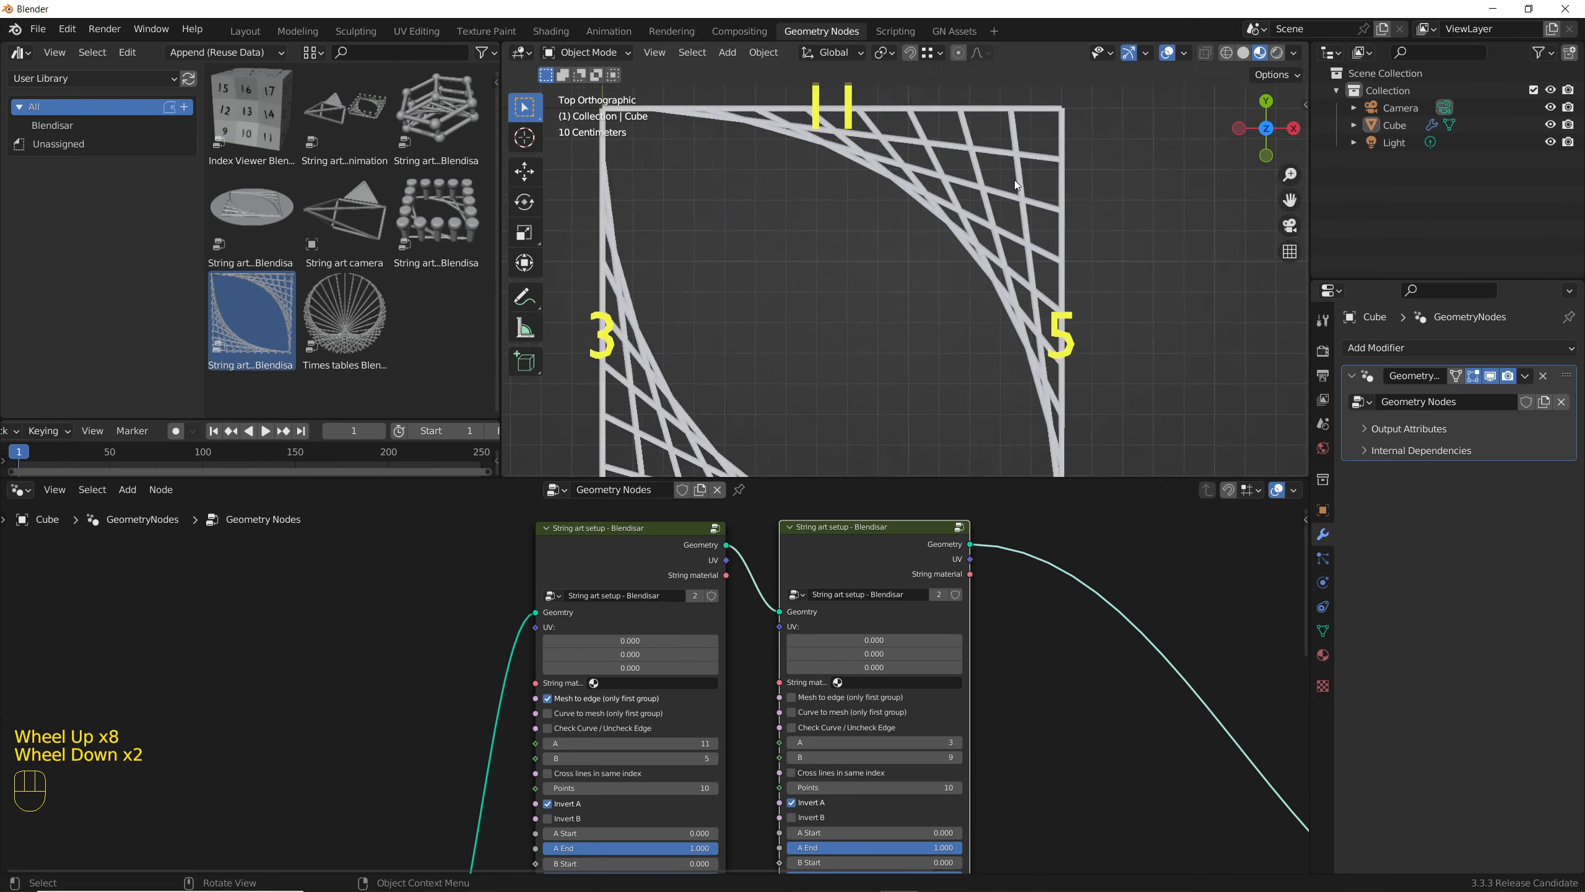
pyautogui.scroll(3, 787, 368)
pyautogui.scroll(-1, 787, 368)
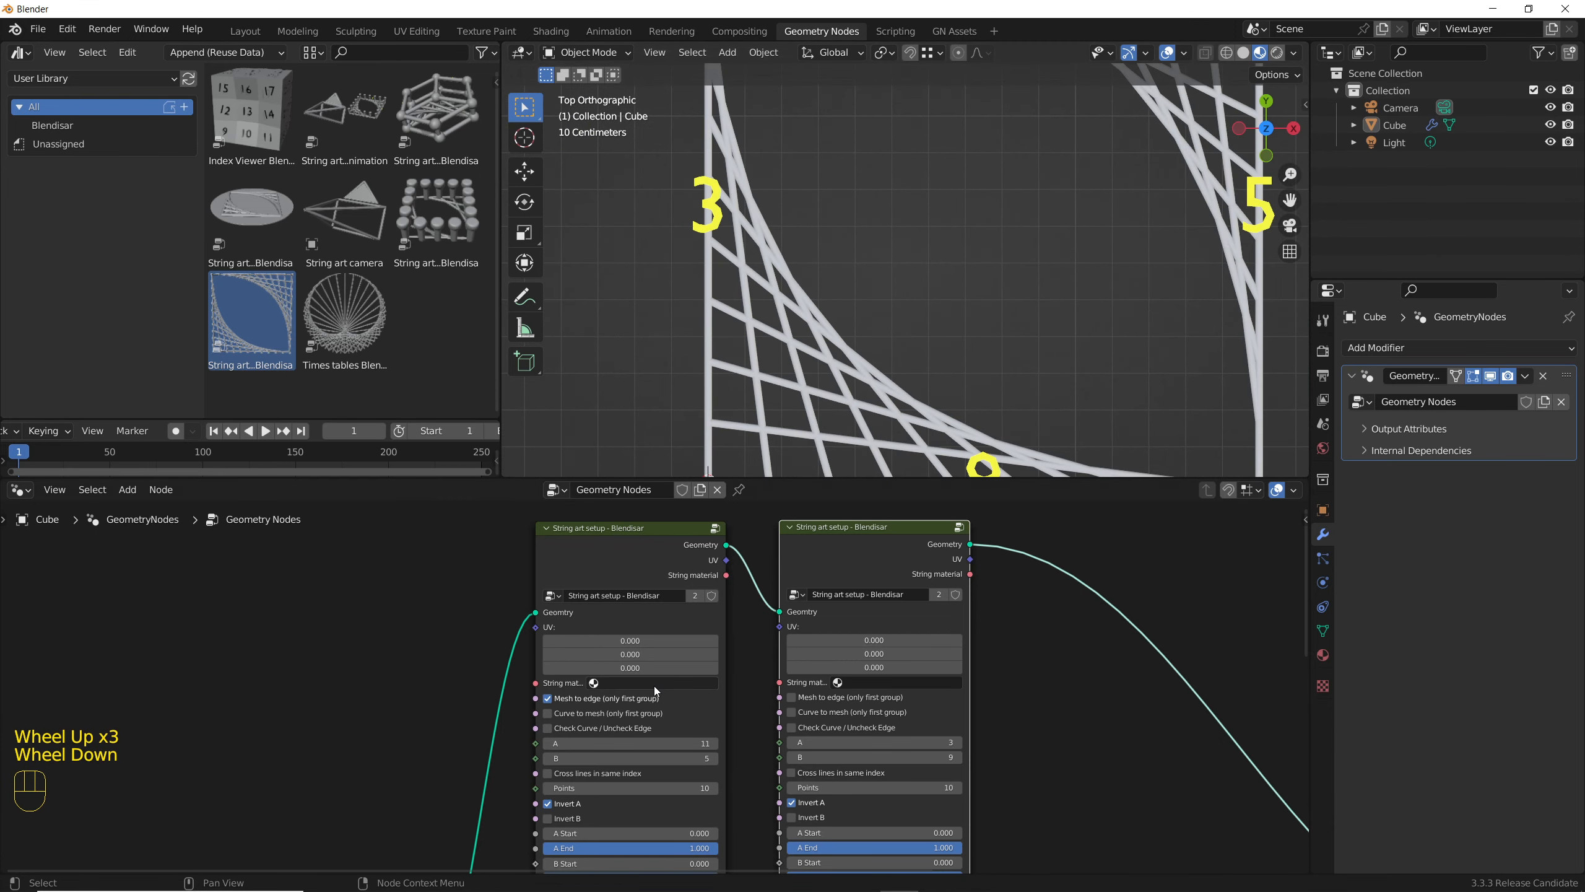
# - Assign the String.2 colors.red material to the first String art setup node
pyautogui.scroll(2, 653, 686)
pyautogui.click(714, 679)
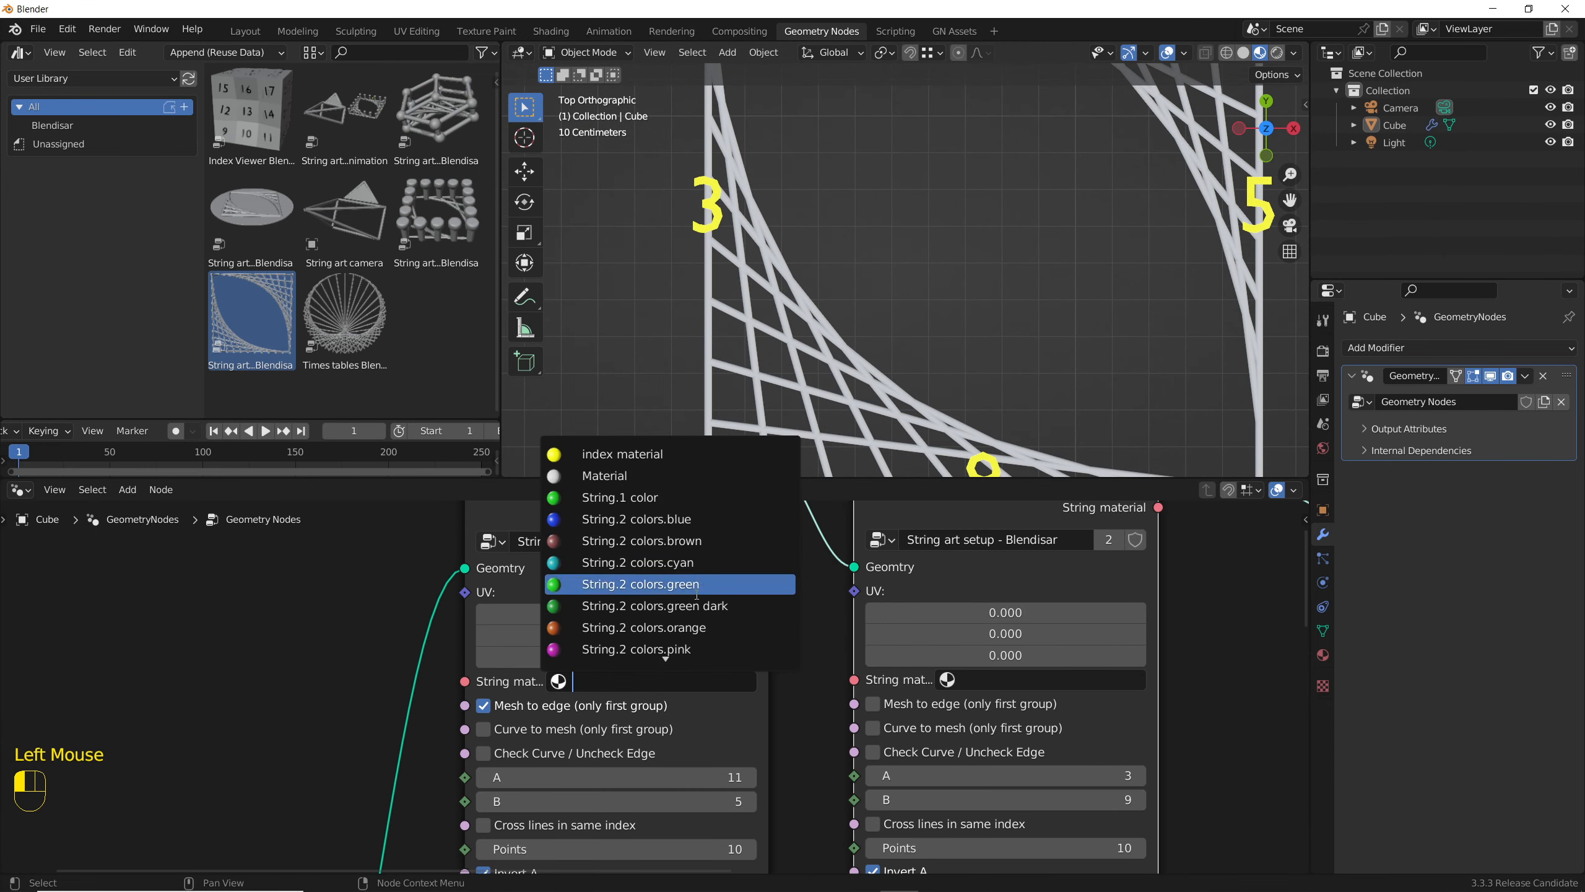
pyautogui.scroll(-7, 698, 594)
pyautogui.scroll(-4, 698, 594)
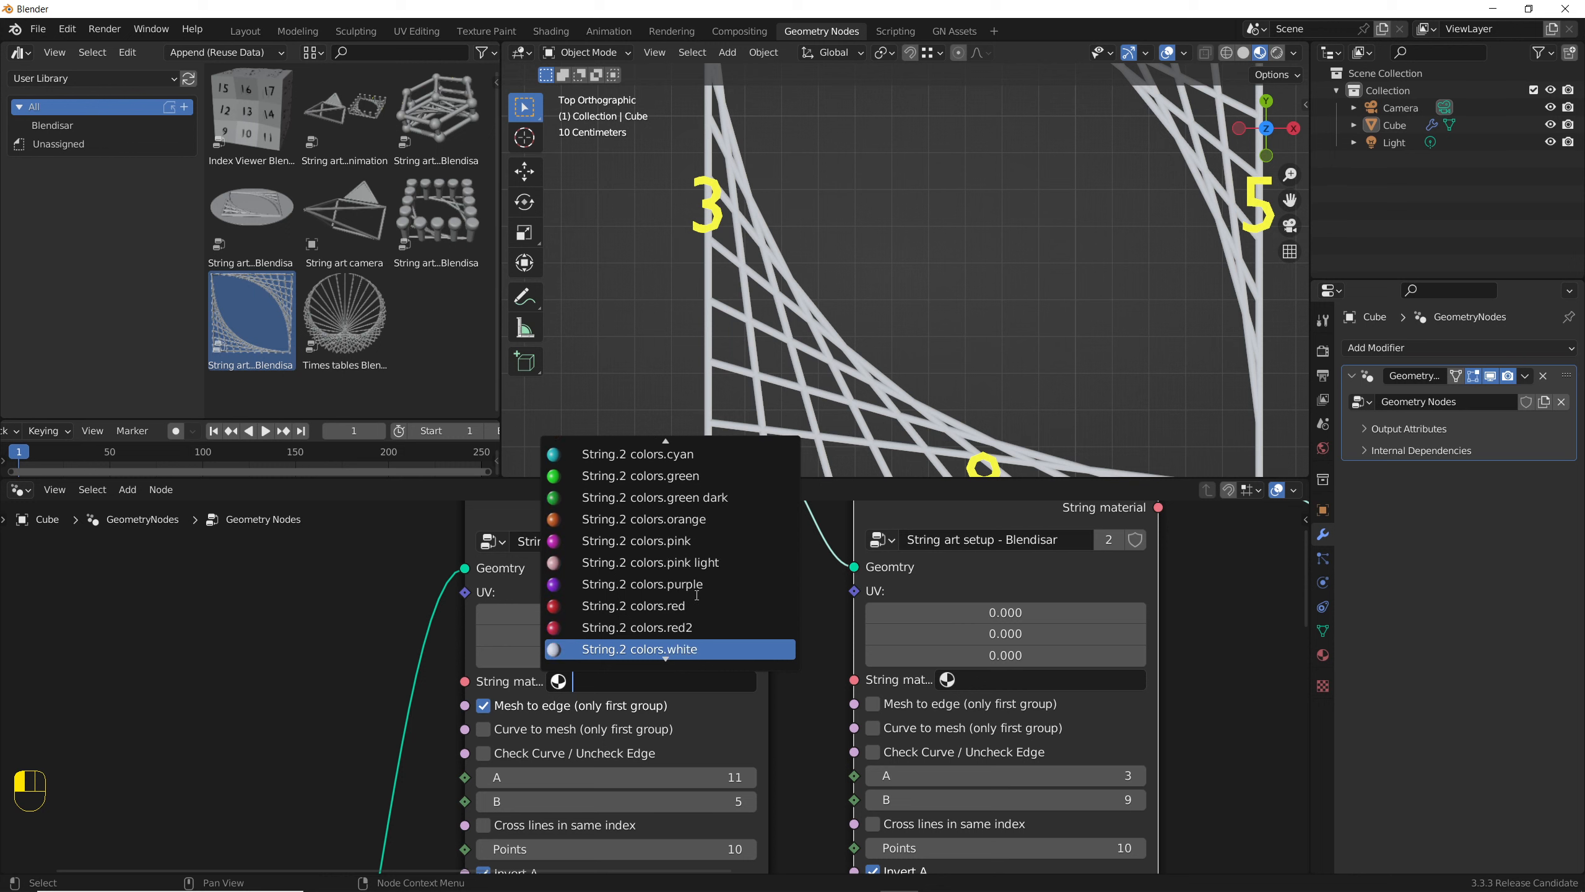
pyautogui.click(665, 542)
pyautogui.scroll(-3, 904, 375)
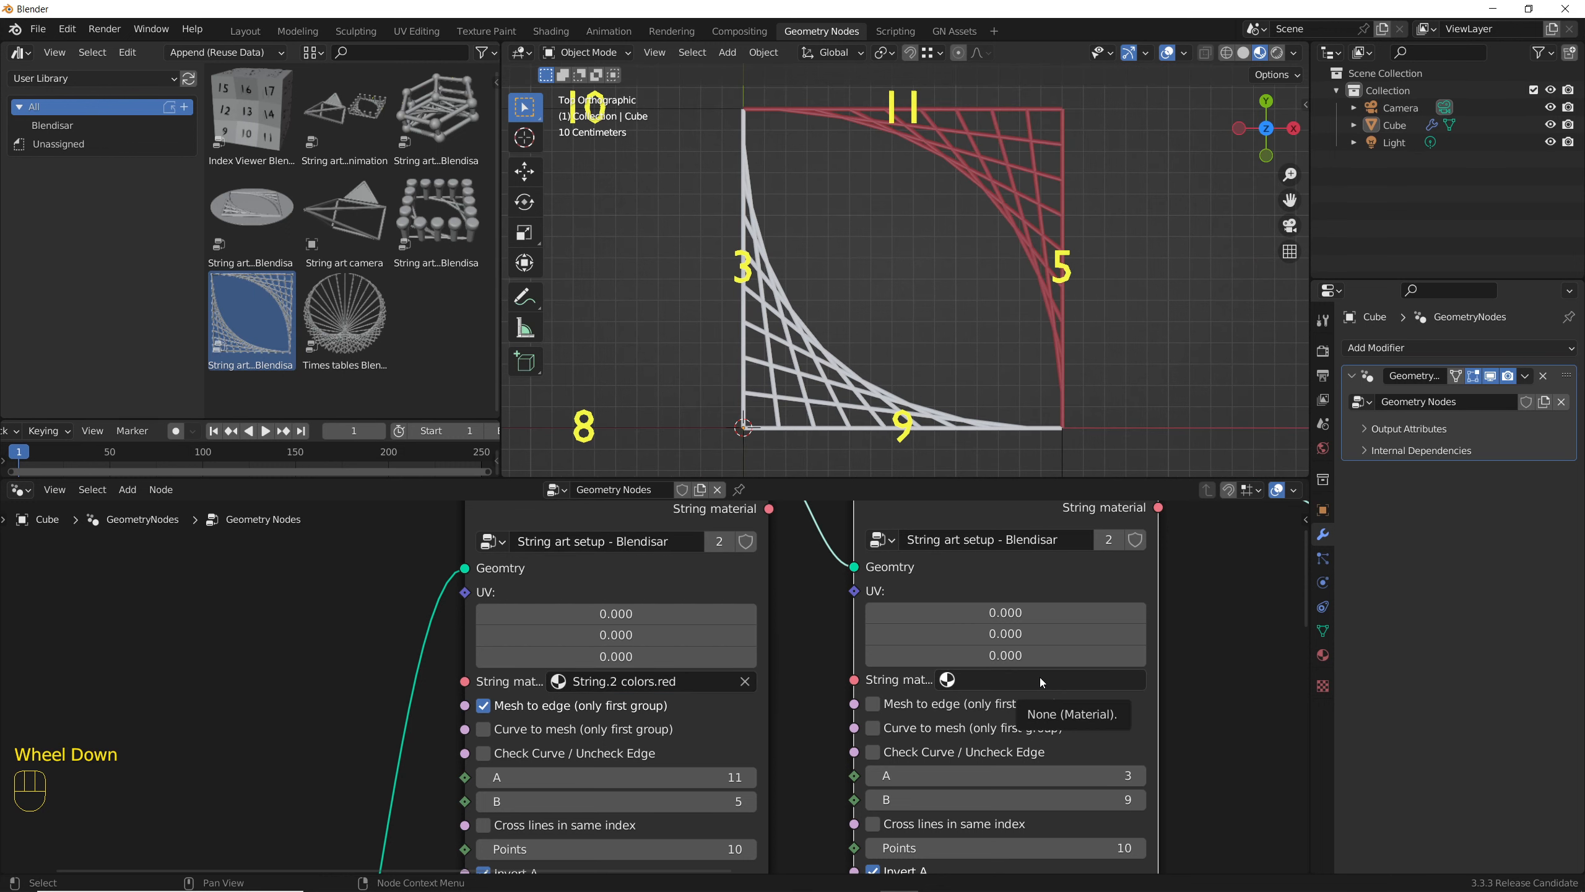
# - Assign the String.2 colors.green material to the second String art setup node
pyautogui.click(1040, 677)
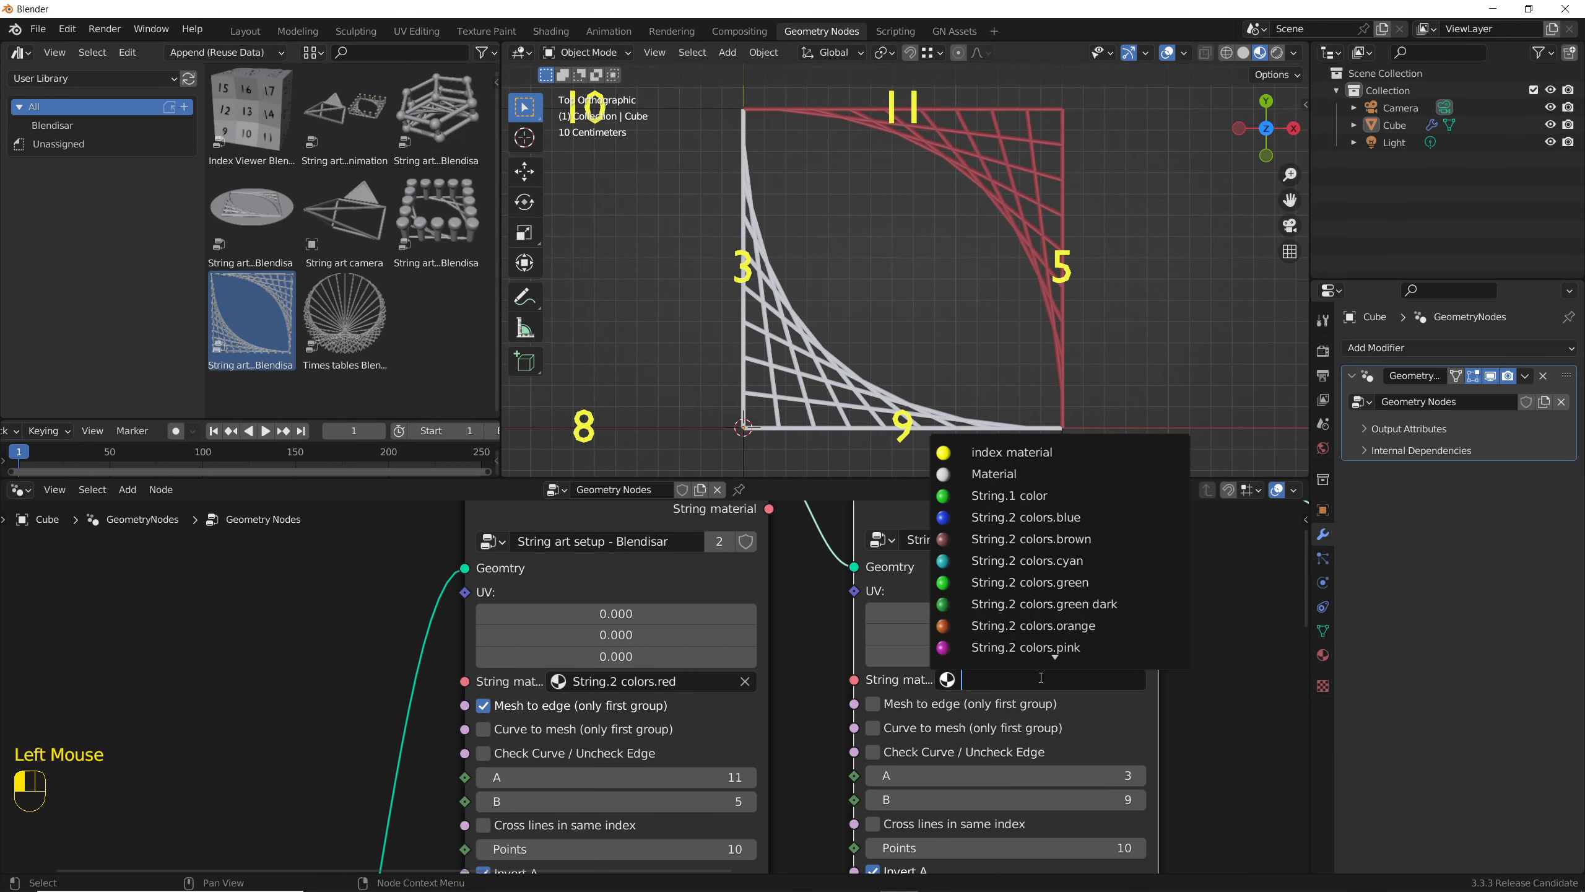
pyautogui.click(1050, 584)
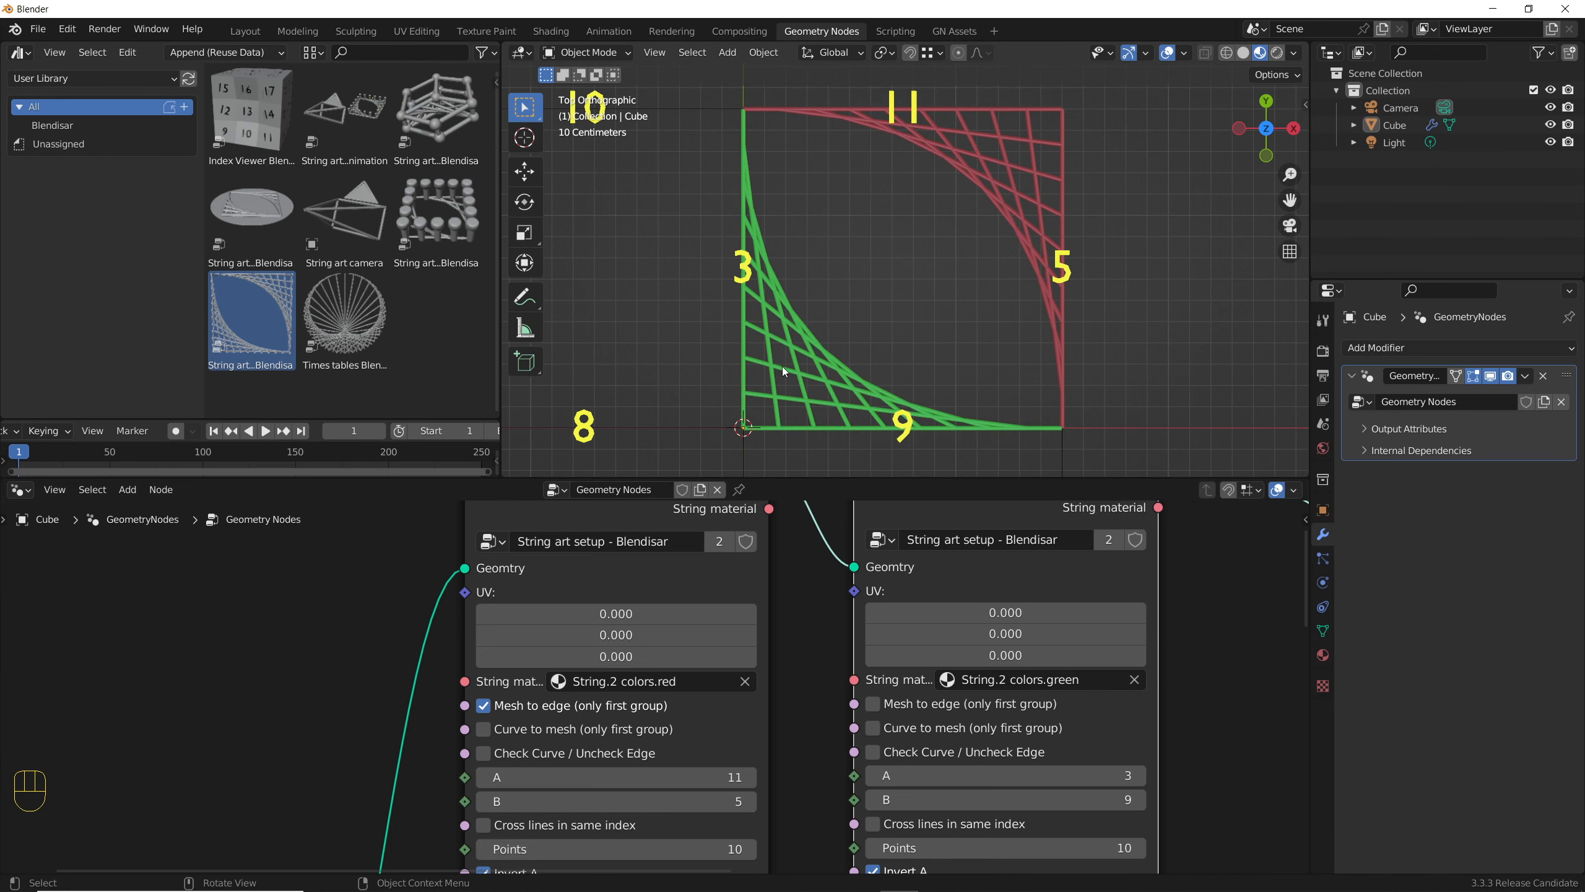
pyautogui.scroll(-2, 782, 366)
pyautogui.scroll(8, 896, 280)
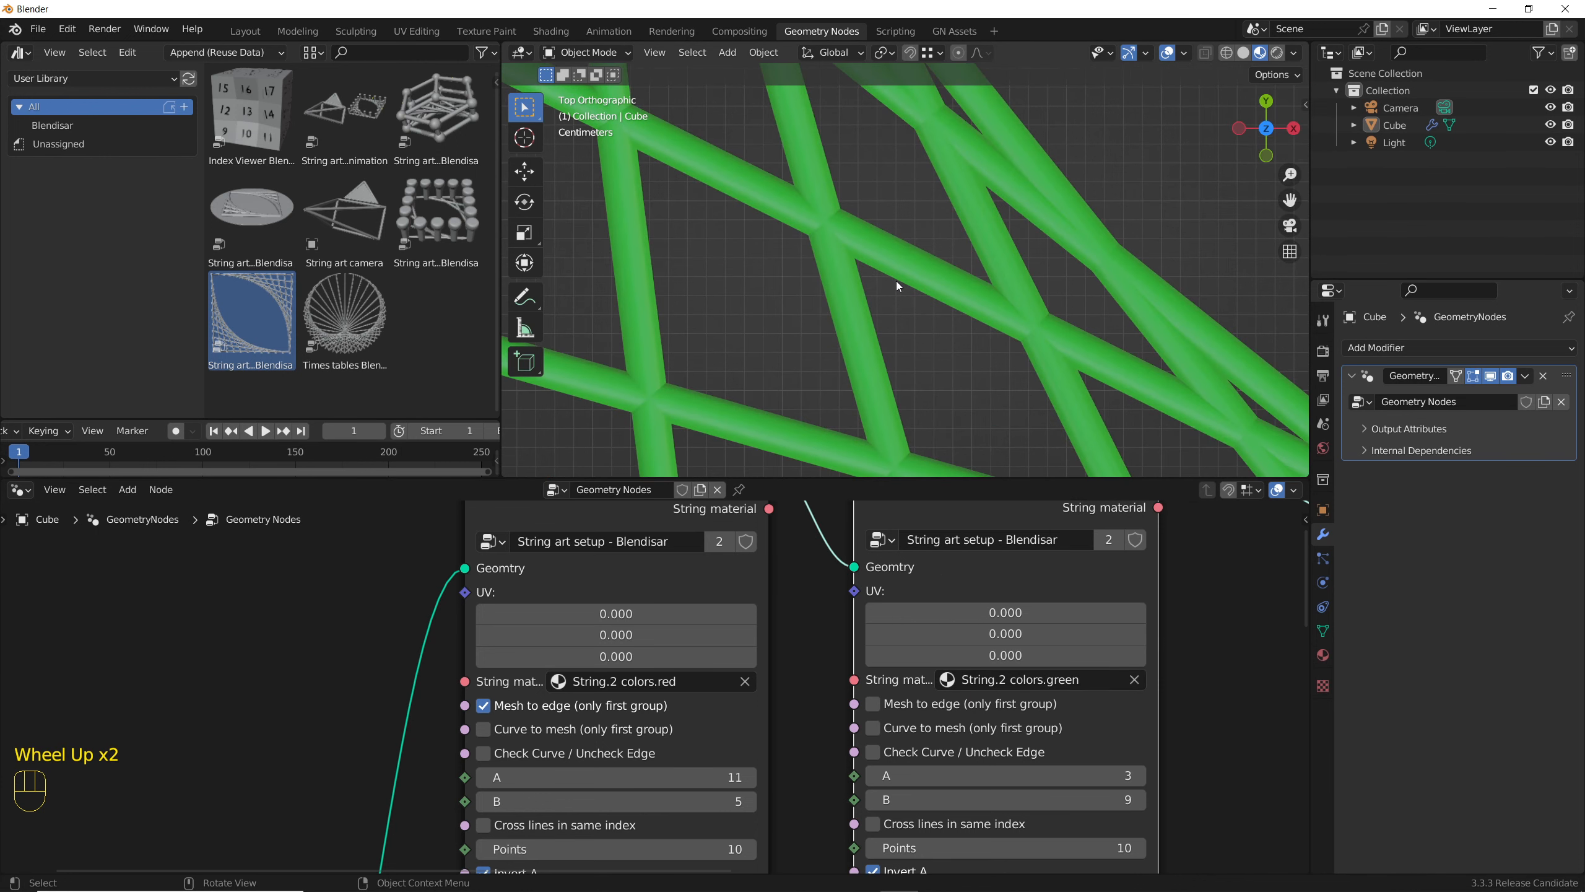
# - Link the first String art setup node's UV output to the second's UV input, and the second's UV output to Group Output
pyautogui.scroll(-2, 800, 637)
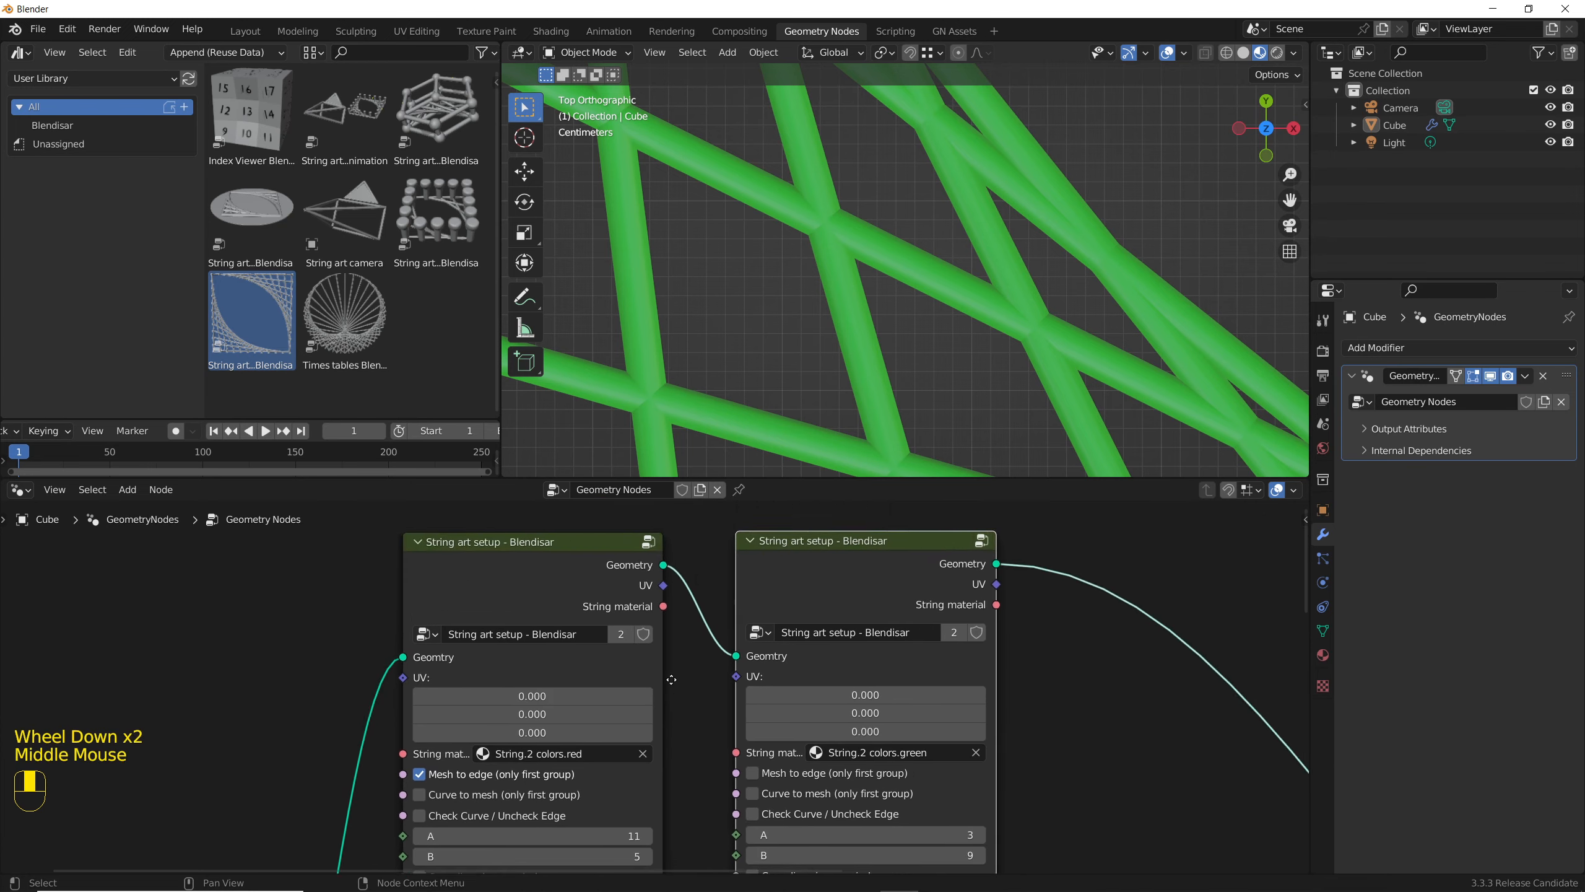
pyautogui.moveTo(665, 598); pyautogui.dragTo(628, 580, button='middle')
pyautogui.moveTo(627, 569); pyautogui.dragTo(699, 660)
pyautogui.scroll(-3, 629, 645)
pyautogui.moveTo(893, 609); pyautogui.dragTo(485, 560, button='middle')
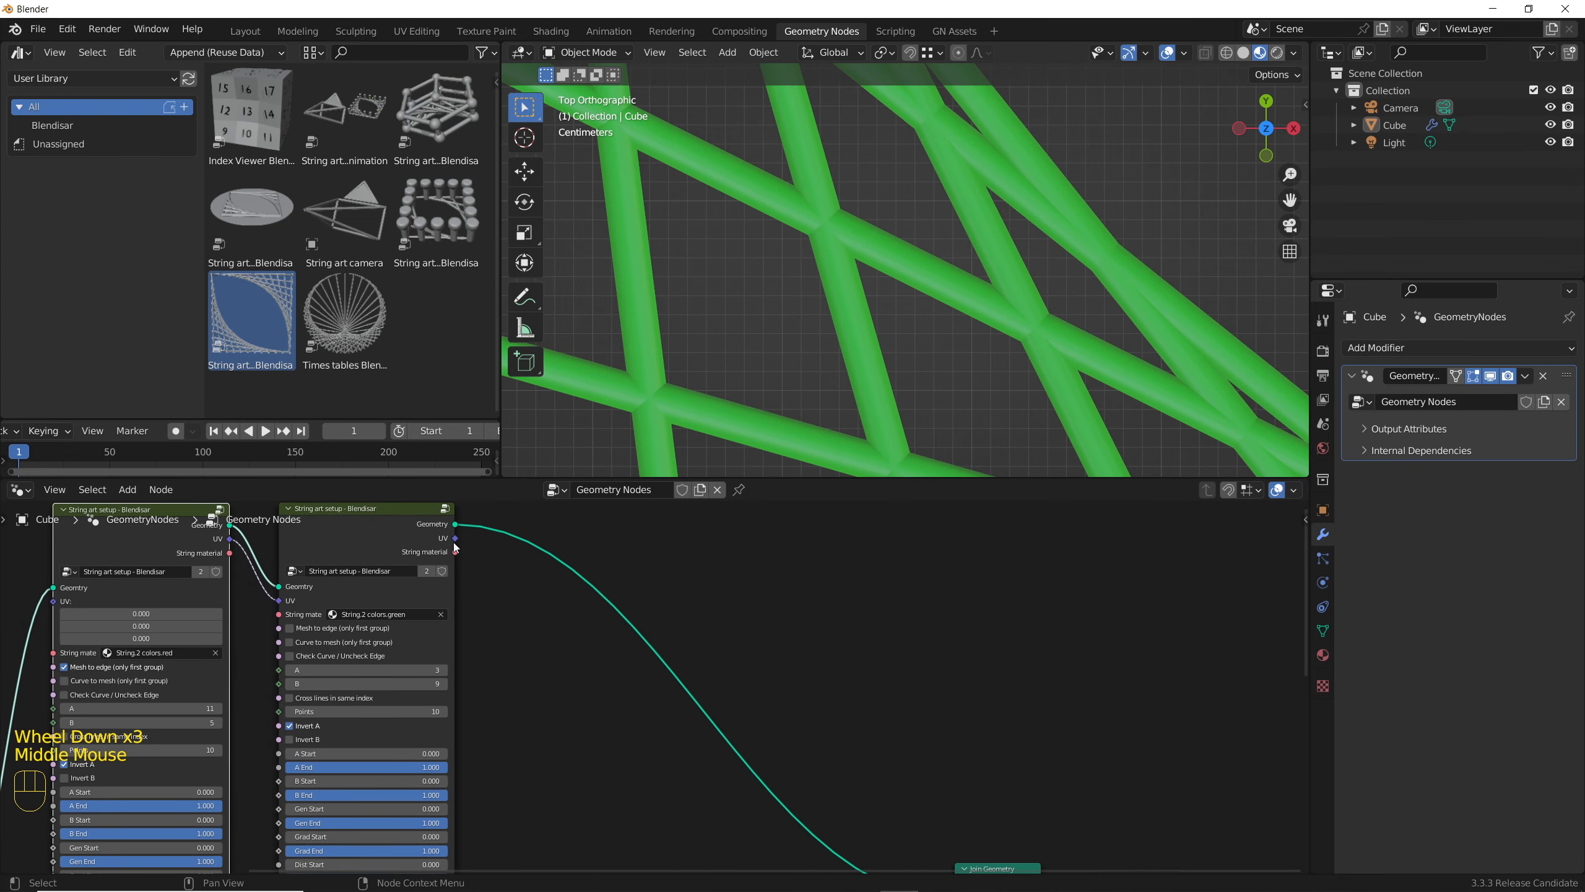
pyautogui.moveTo(456, 538); pyautogui.dragTo(1095, 712)
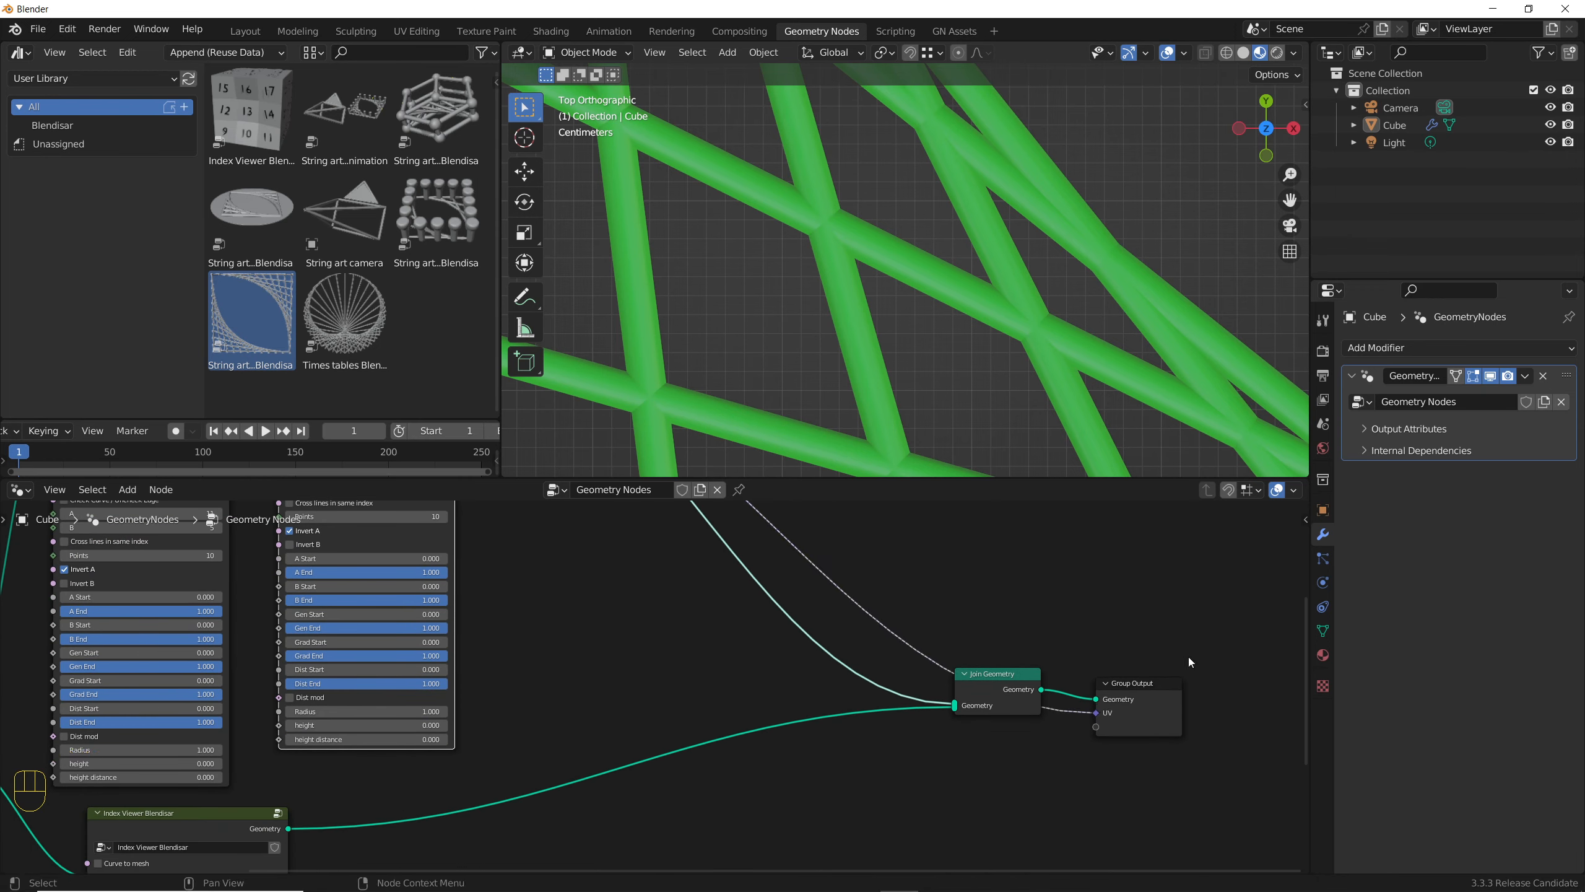
# - Name the modifier's UV output attribute "uv" and view the strings from the top
pyautogui.click(1364, 429)
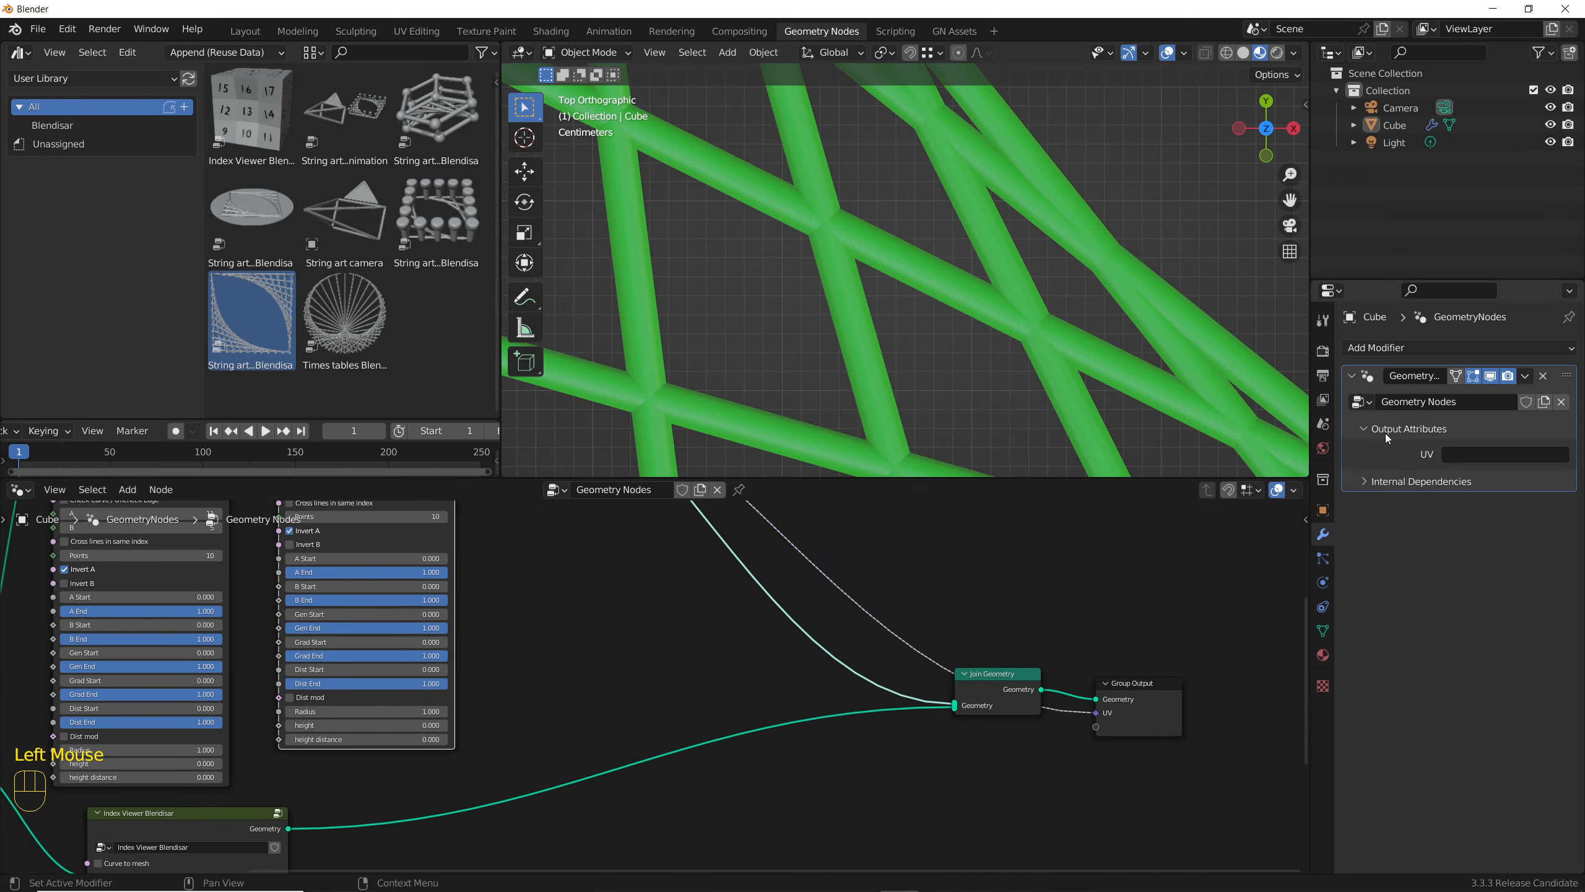
pyautogui.doubleClick(1463, 455)
pyautogui.write('uv')
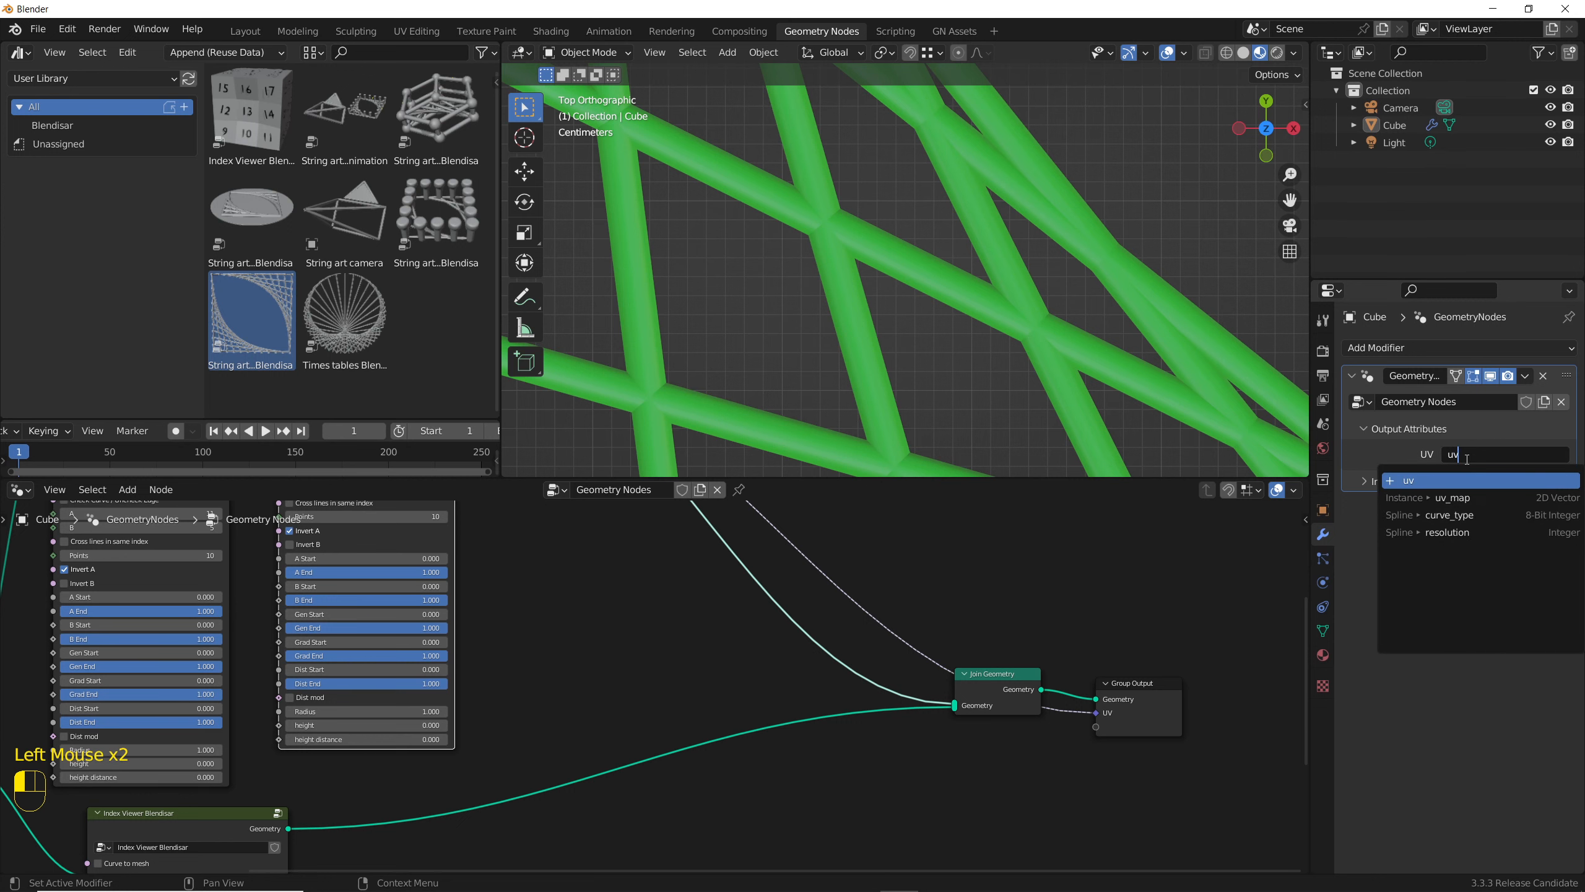
pyautogui.press('Return')
pyautogui.press('KP_7')
pyautogui.scroll(5, 867, 306)
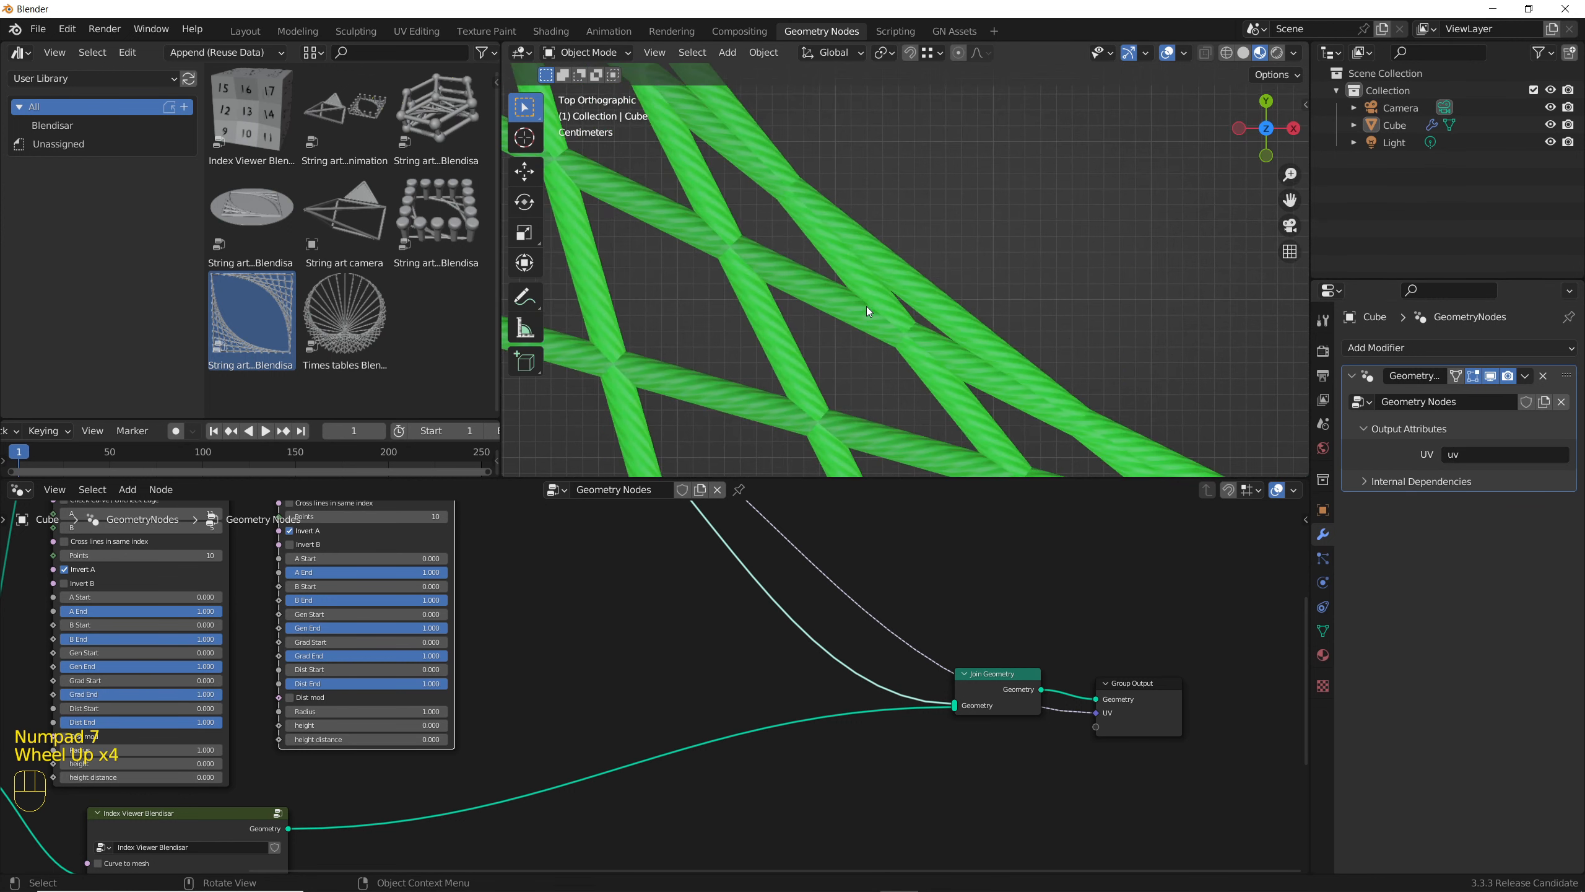
# - Examine the twisted texture on the green and red strings up close
pyautogui.keyDown('shift'); pyautogui.moveTo(891, 335); pyautogui.dragTo(1143, 255, button='middle'); pyautogui.keyUp('shift')
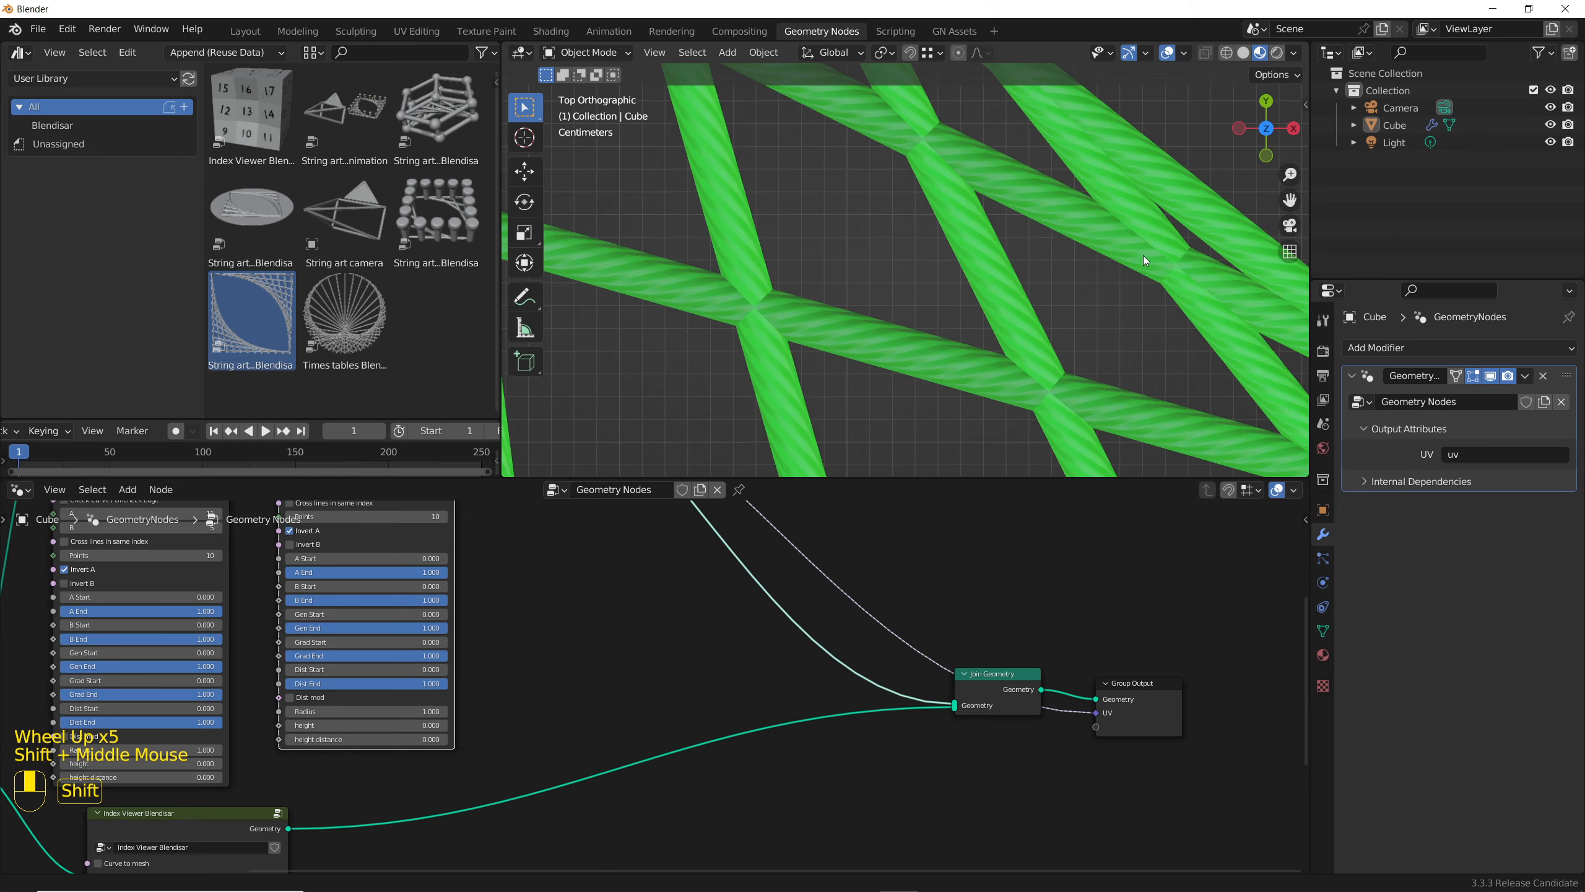
pyautogui.scroll(-3, 793, 343)
pyautogui.scroll(-4, 793, 340)
pyautogui.keyDown('shift'); pyautogui.moveTo(1033, 136); pyautogui.dragTo(879, 319, button='middle'); pyautogui.keyUp('shift')
pyautogui.scroll(6, 851, 220)
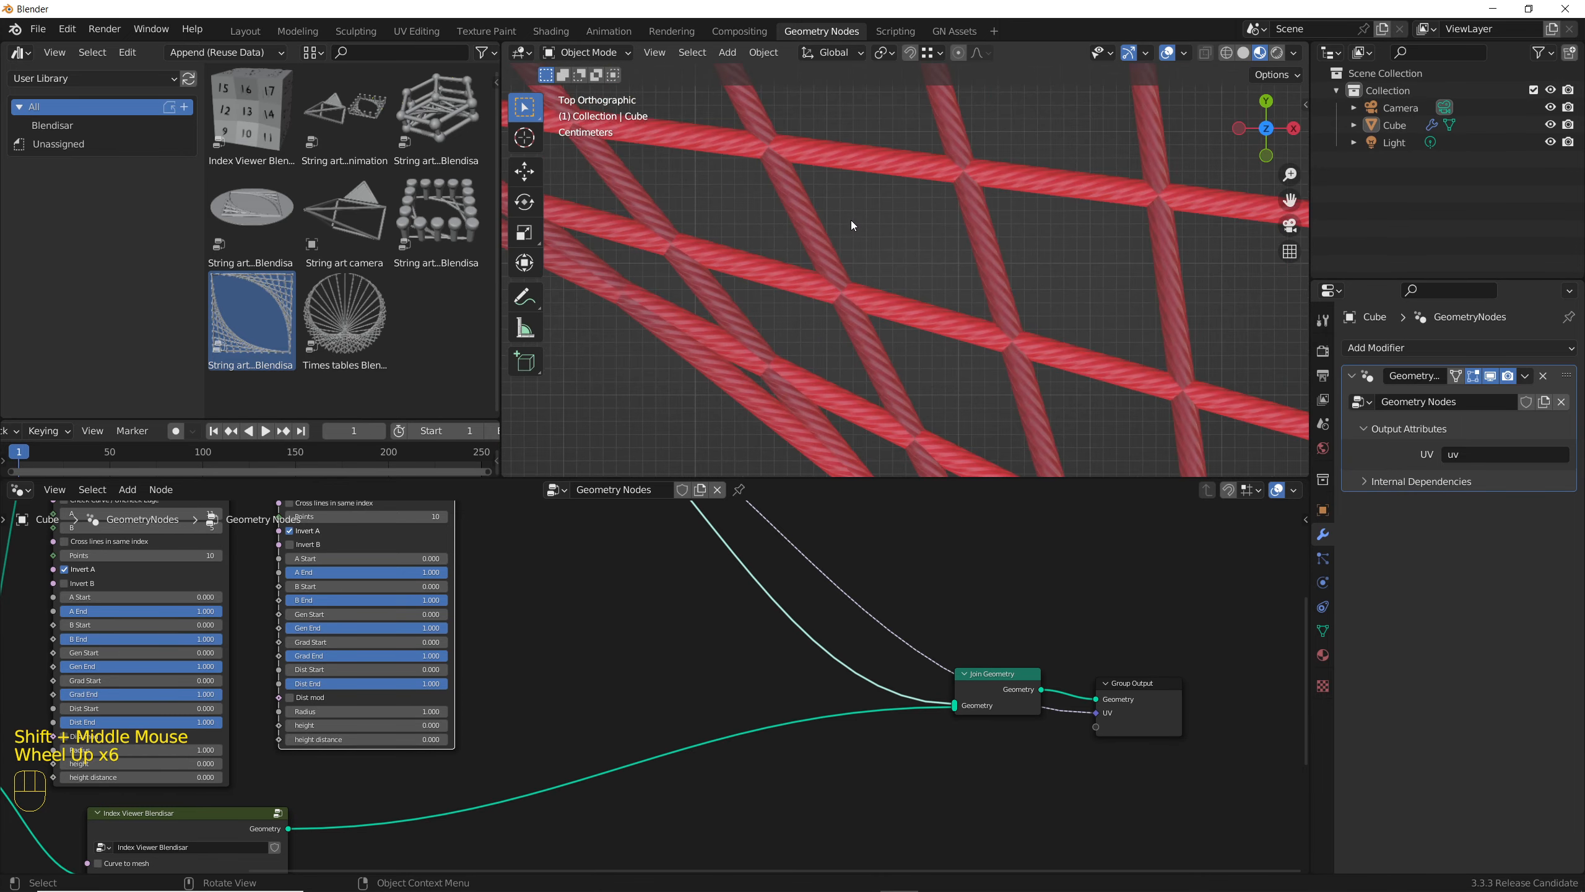
pyautogui.scroll(-5, 851, 220)
pyautogui.keyDown('shift'); pyautogui.moveTo(748, 298); pyautogui.dragTo(814, 182, button='middle'); pyautogui.keyUp('shift')
pyautogui.scroll(-1, 791, 402)
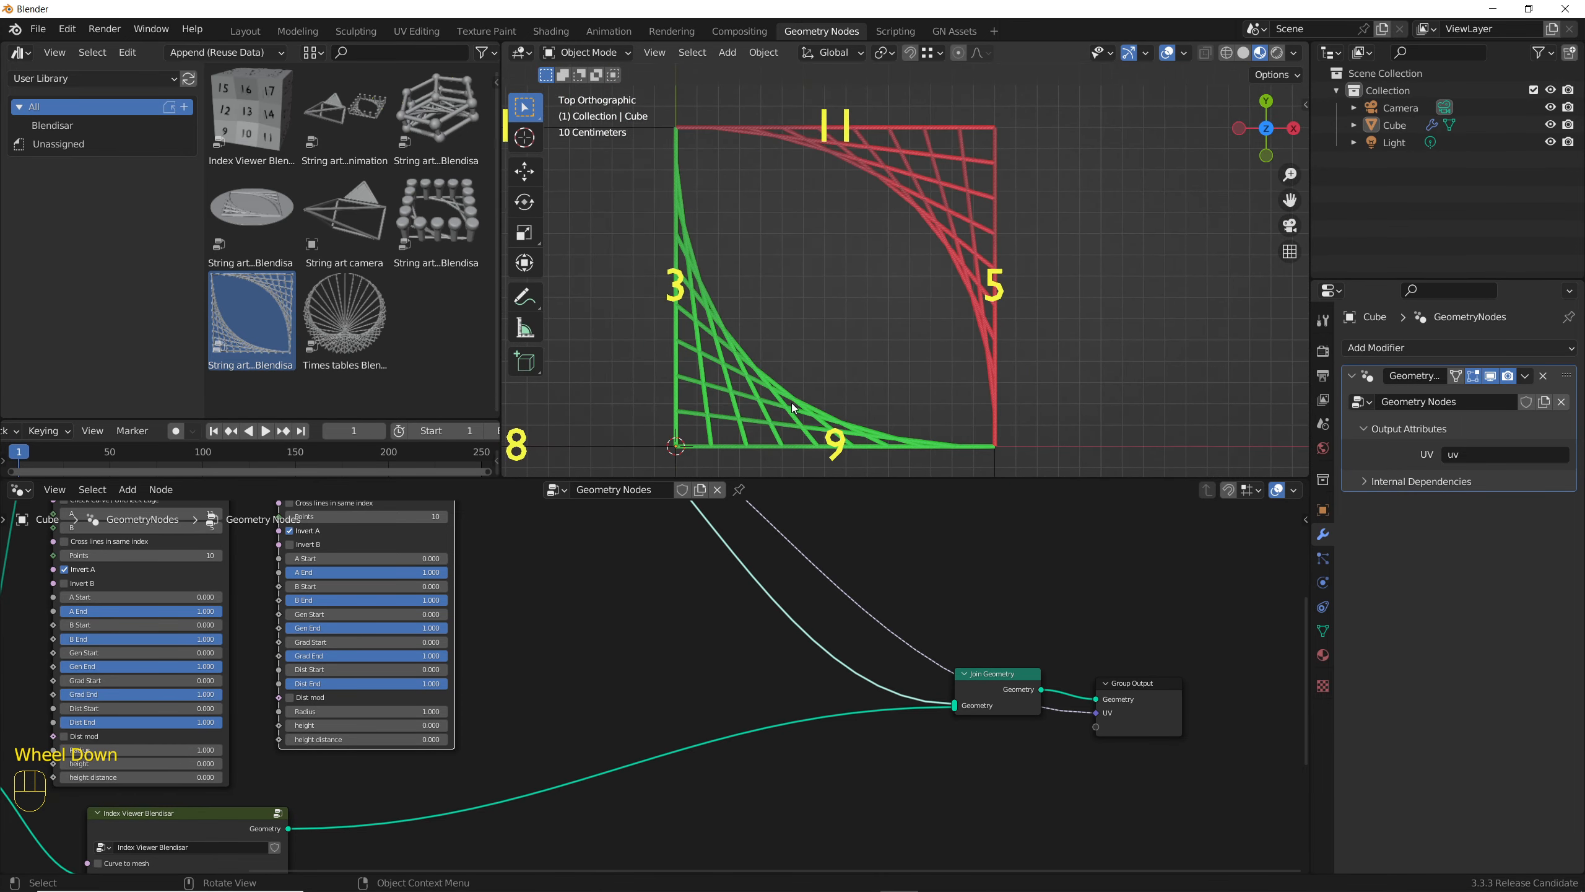
pyautogui.keyDown('shift'); pyautogui.moveTo(791, 403); pyautogui.dragTo(834, 409, button='middle'); pyautogui.keyUp('shift')
pyautogui.scroll(-3, 718, 656)
# - Try sharing the first String art setup node's String material with the second node, and disconnect that link again
pyautogui.moveTo(718, 656); pyautogui.dragTo(694, 611, button='middle')
pyautogui.scroll(5, 694, 603)
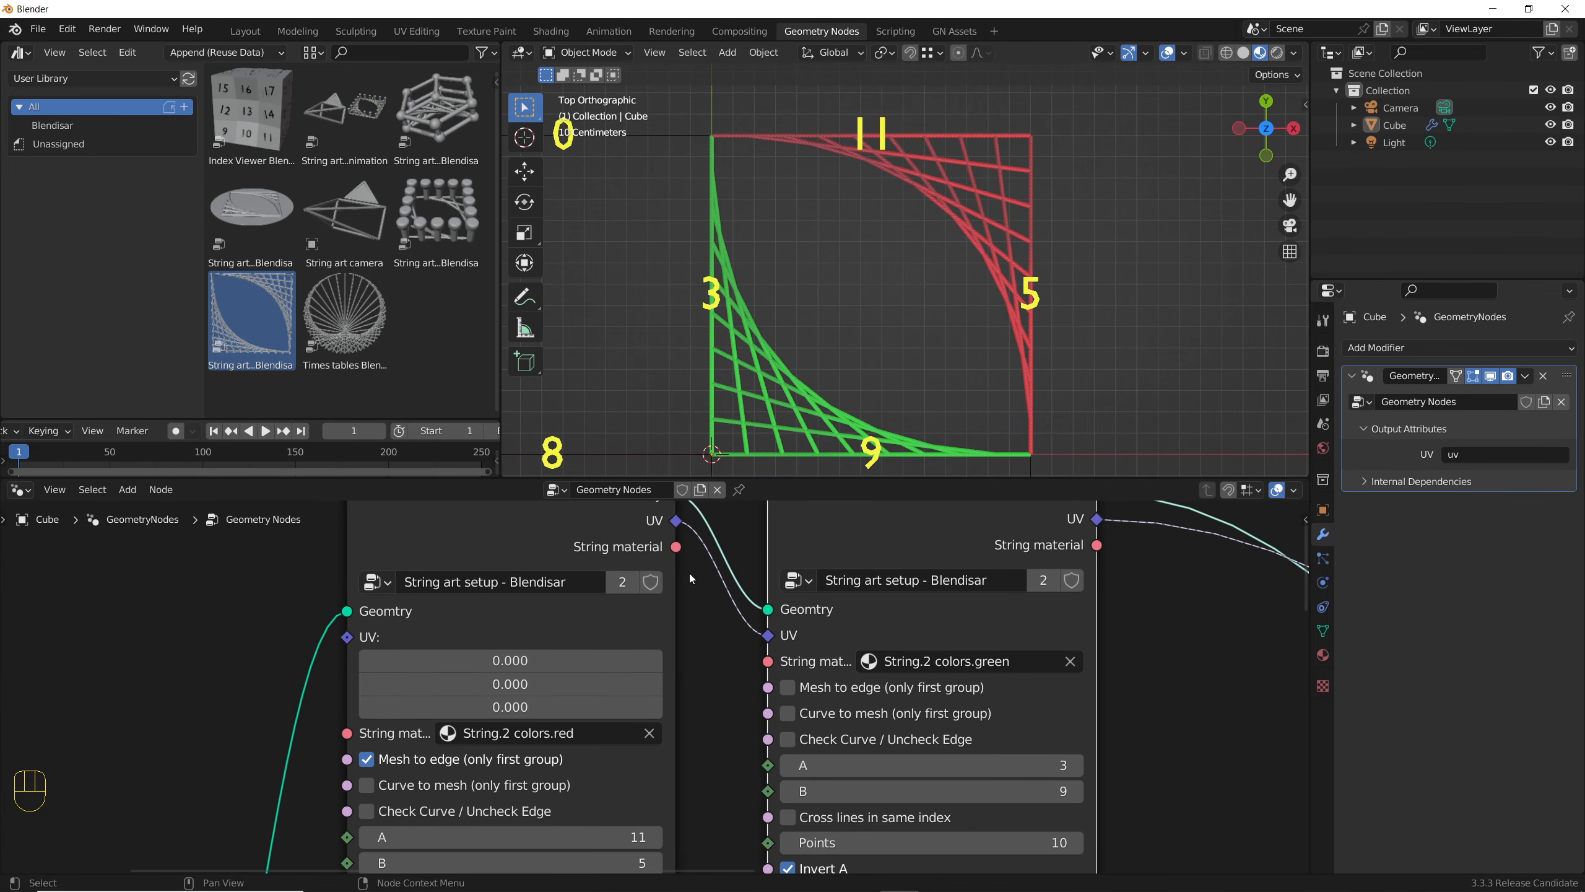
pyautogui.moveTo(676, 548); pyautogui.dragTo(768, 665)
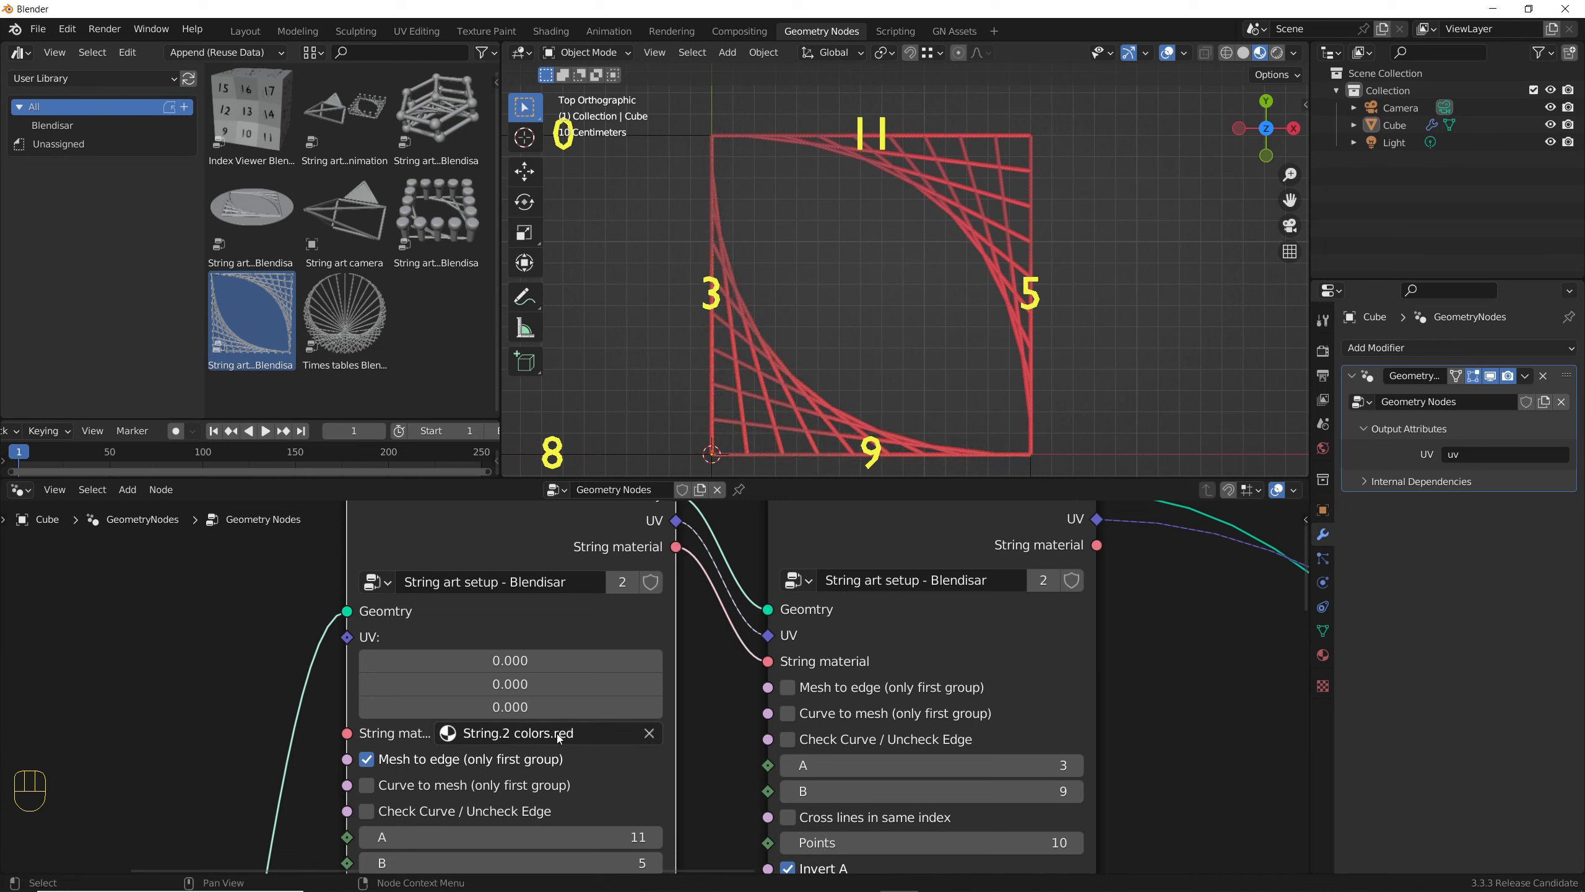
pyautogui.moveTo(768, 662); pyautogui.dragTo(725, 675)
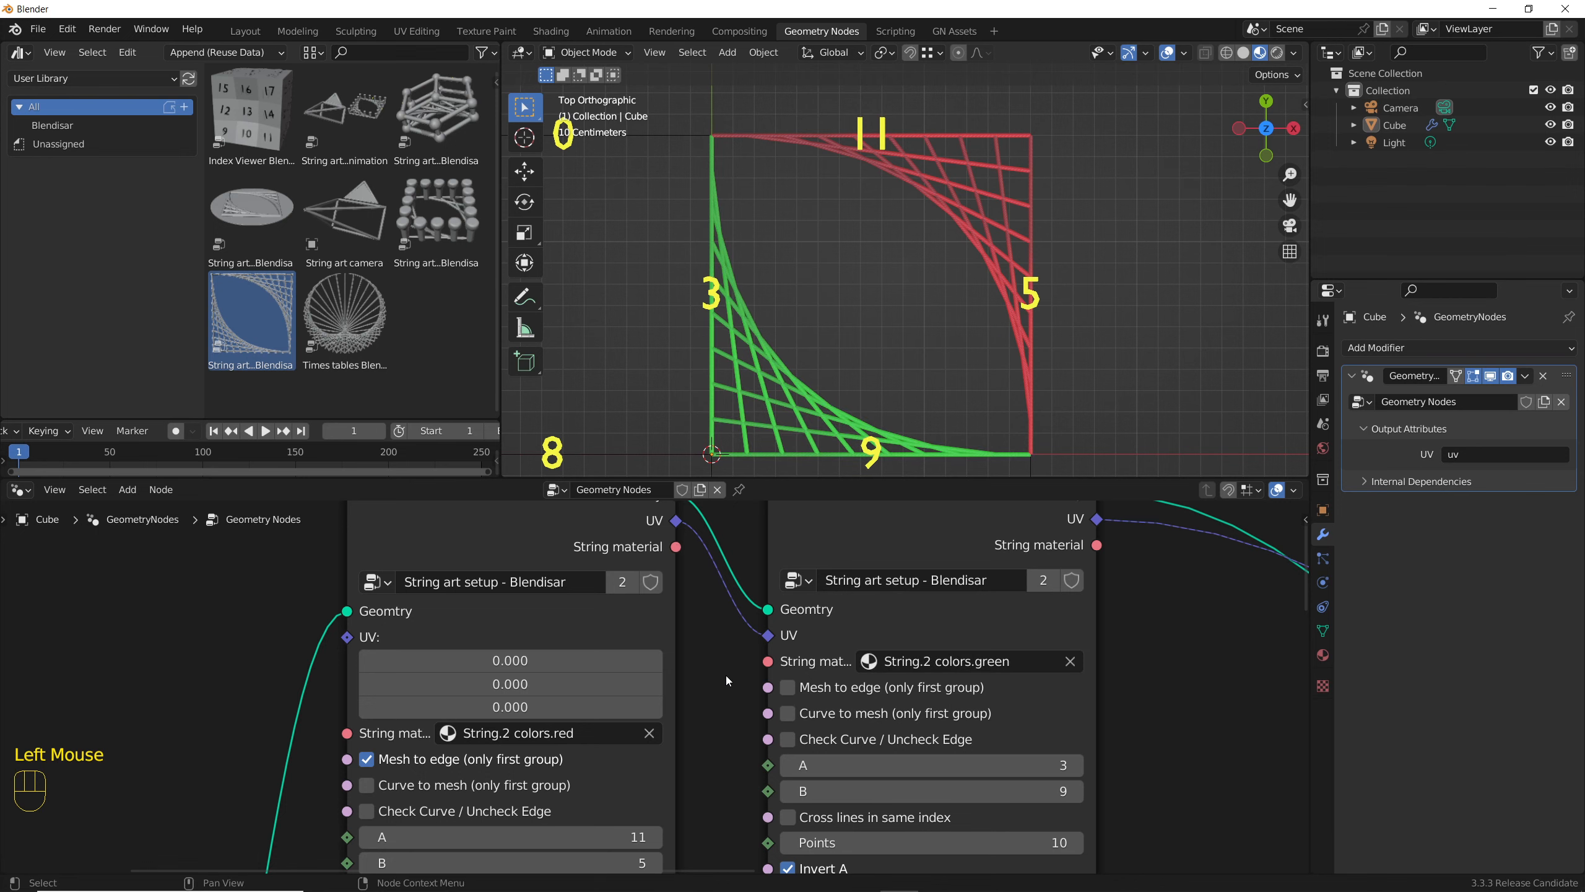
# - Insert the String art Pins node from the asset library between the second String art setup node and Join Geometry
pyautogui.scroll(-8, 725, 675)
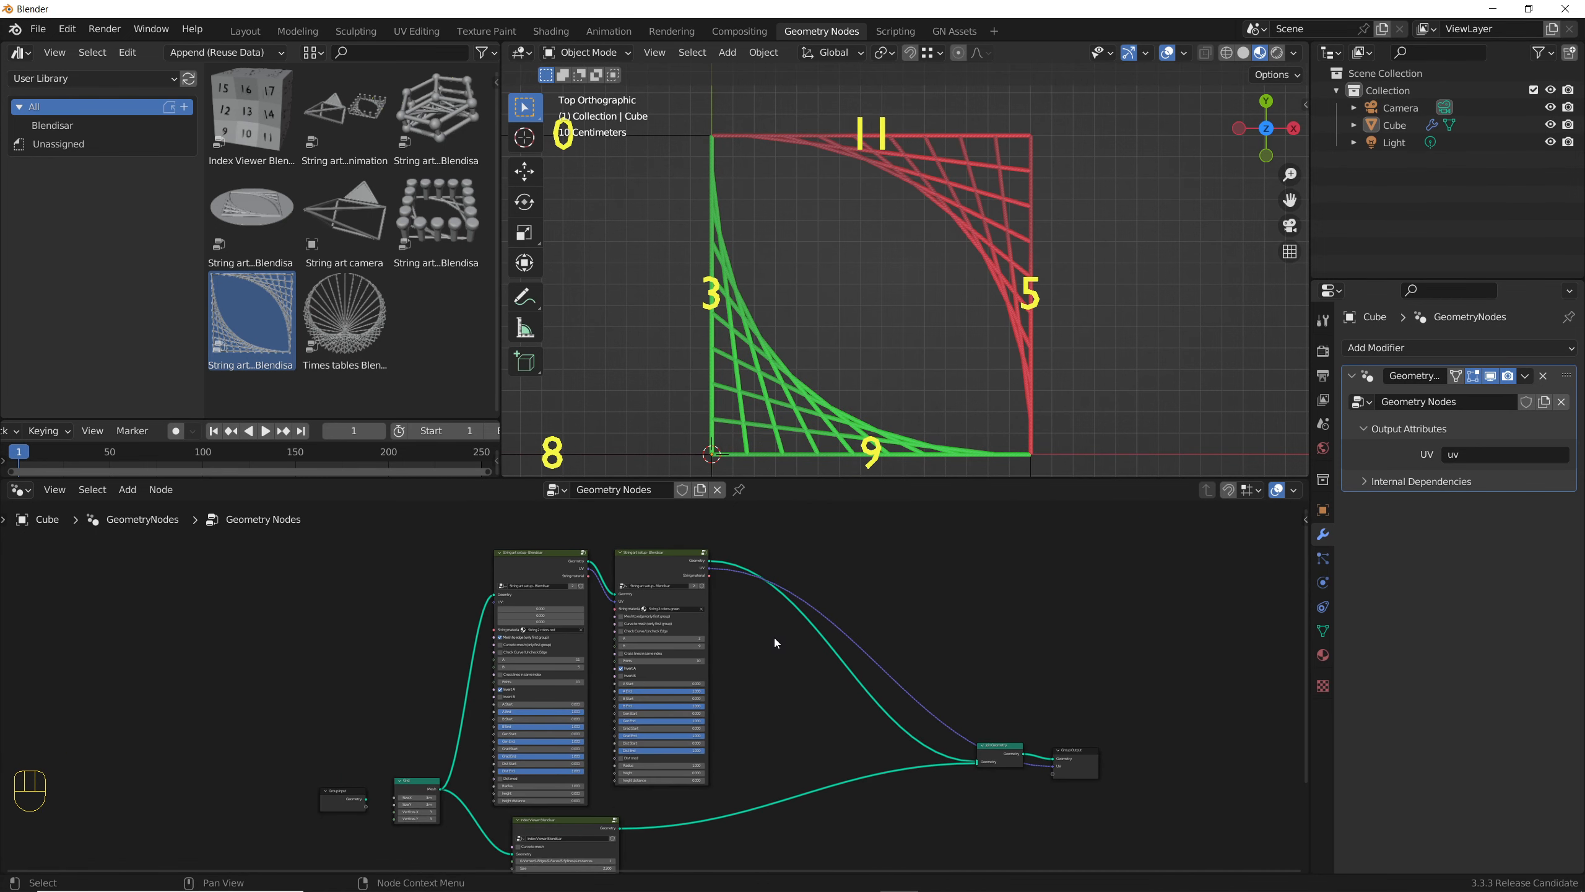
pyautogui.moveTo(774, 637); pyautogui.dragTo(582, 649, button='middle')
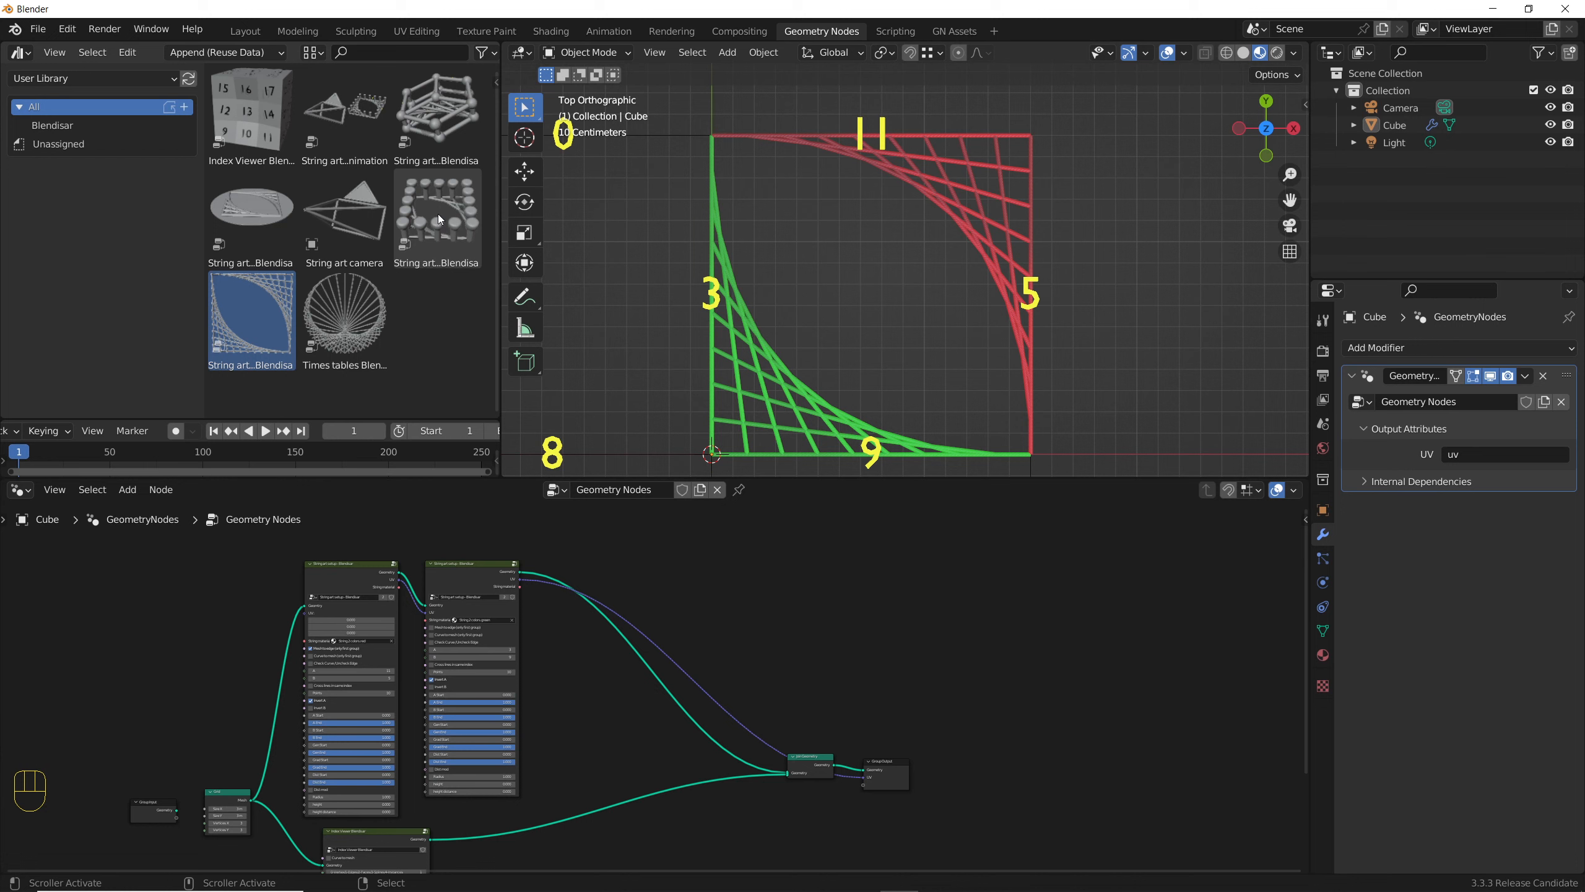
pyautogui.moveTo(438, 213); pyautogui.dragTo(626, 649)
pyautogui.moveTo(635, 651); pyautogui.dragTo(669, 527)
pyautogui.scroll(2, 689, 542)
pyautogui.moveTo(692, 574); pyautogui.dragTo(742, 573)
# - Set the Pins scale on the String art Pins node to 0.57
pyautogui.moveTo(812, 357); pyautogui.dragTo(835, 214, button='middle')
pyautogui.scroll(3, 835, 214)
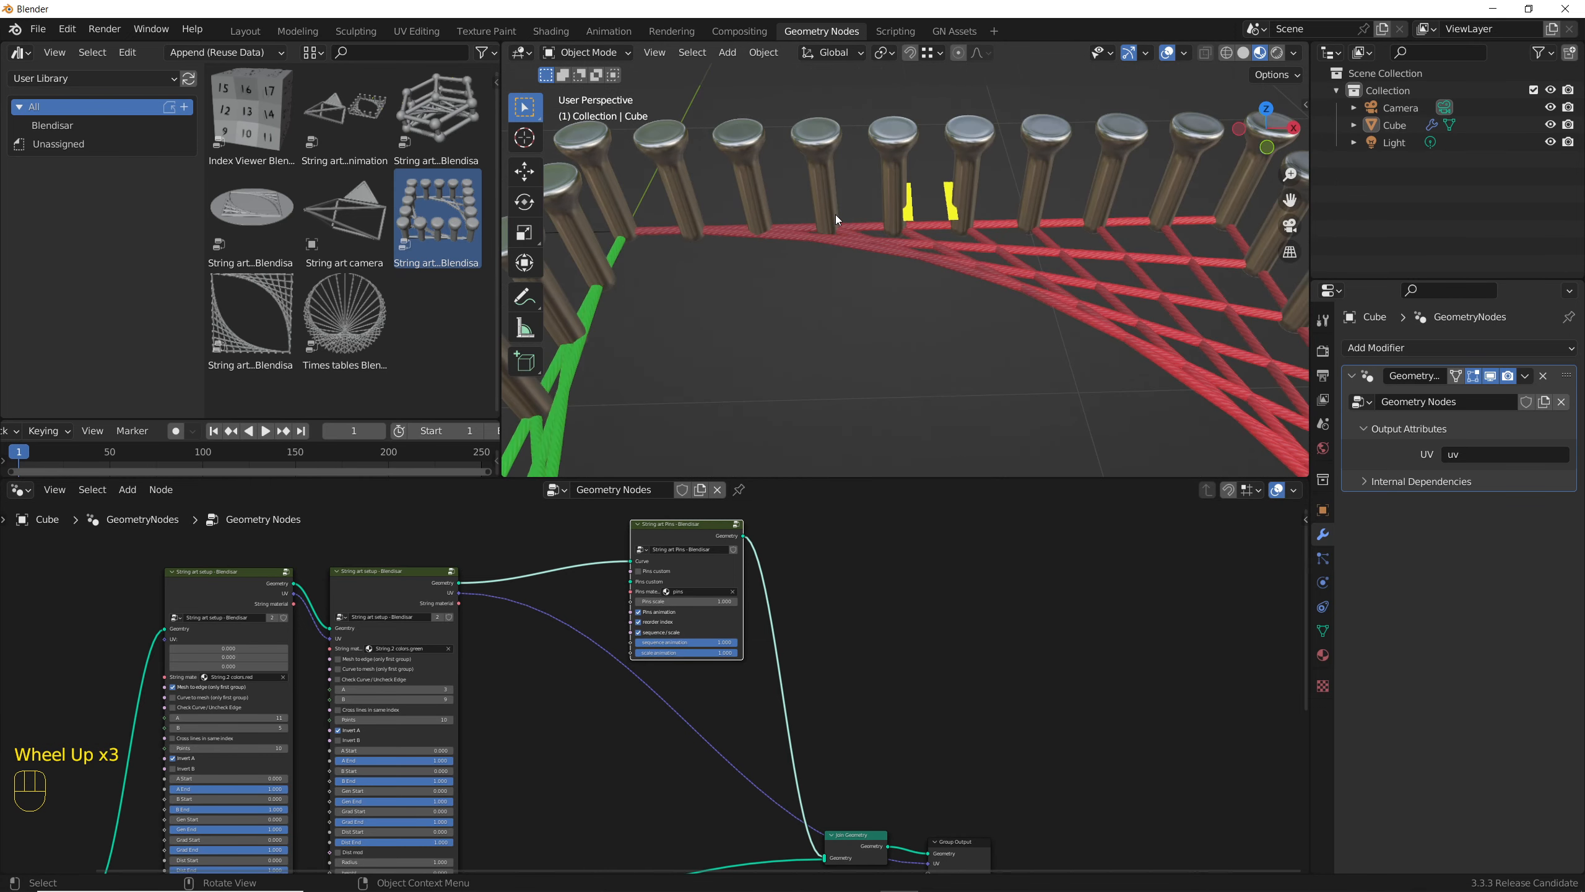
pyautogui.scroll(-1, 836, 213)
pyautogui.scroll(4, 706, 540)
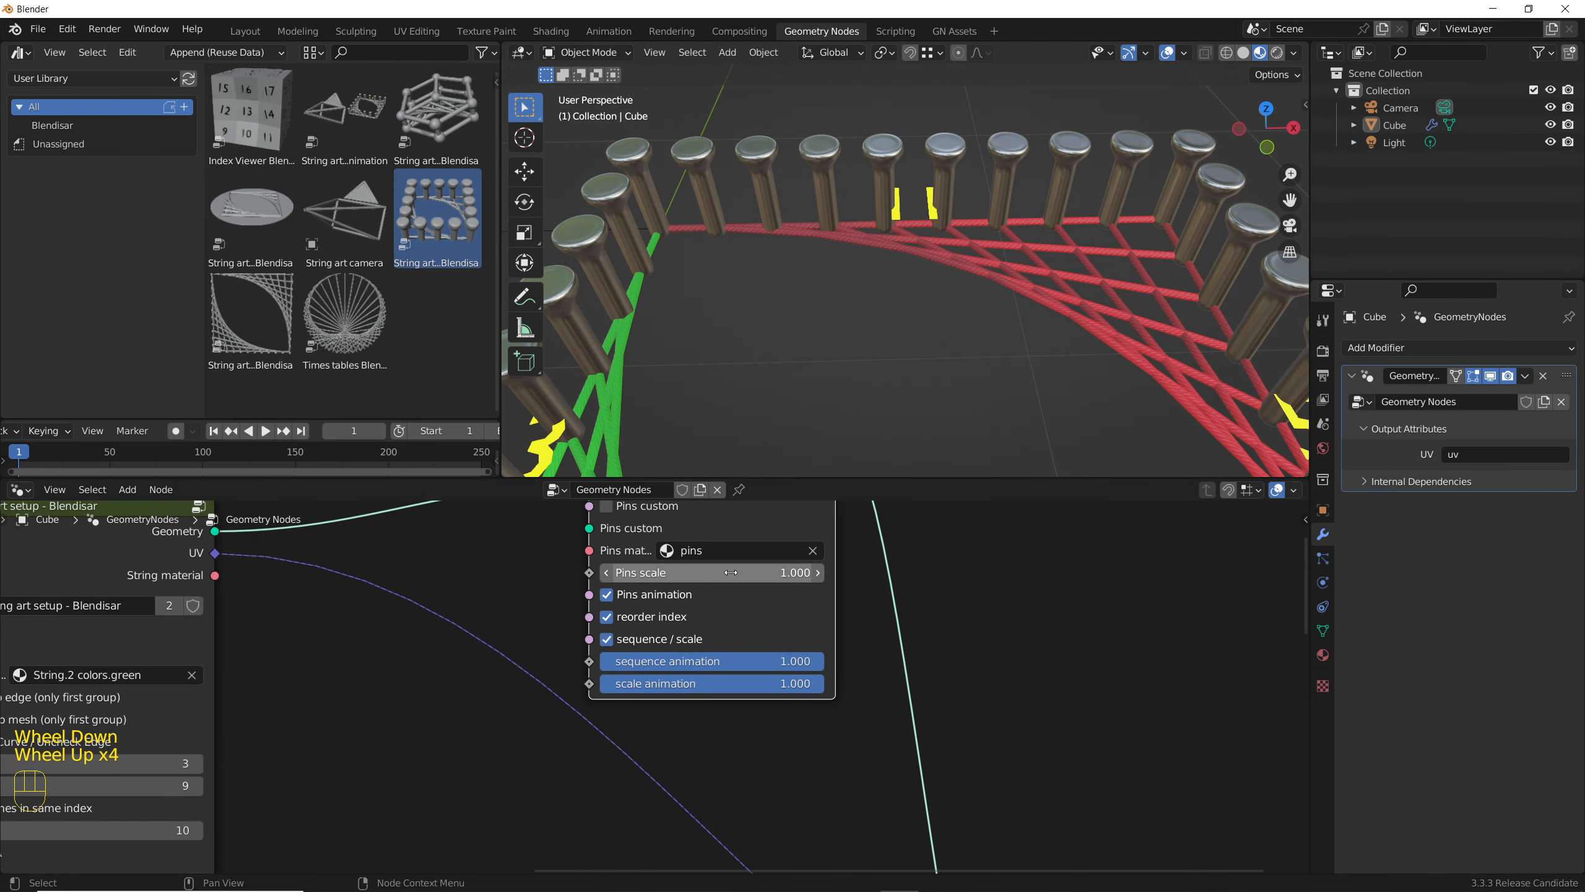
pyautogui.keyDown('shift'); pyautogui.moveTo(758, 573); pyautogui.dragTo(699, 573); pyautogui.keyUp('shift')
pyautogui.keyDown('shift'); pyautogui.moveTo(822, 266); pyautogui.dragTo(816, 243, button='middle'); pyautogui.keyUp('shift')
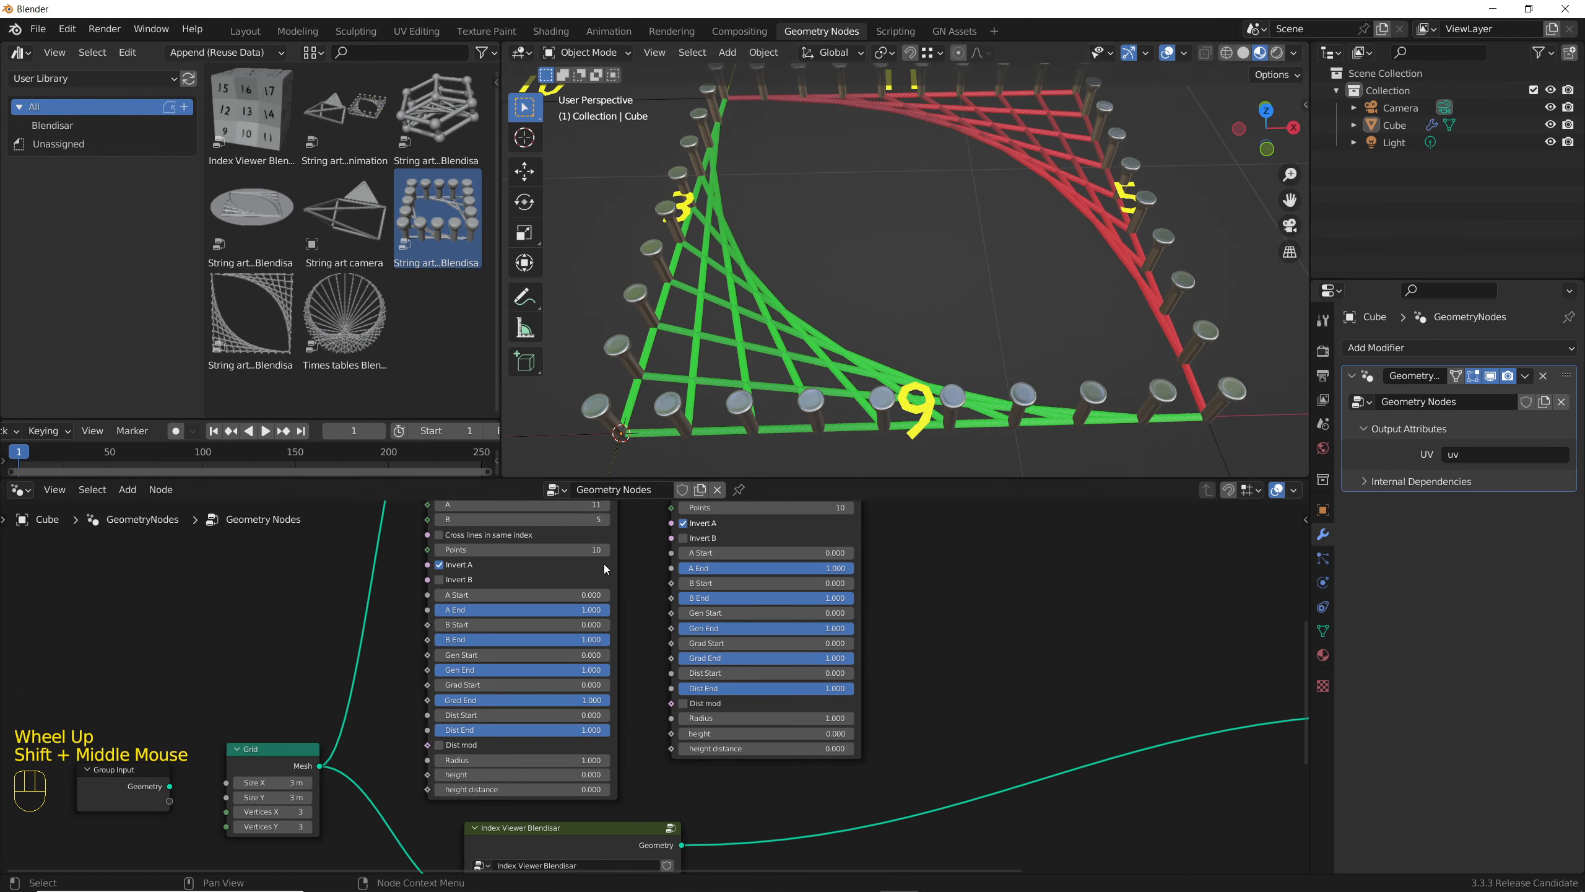
# - Set the first String art setup node's height to 1.93 and its height distance to -5.22
pyautogui.scroll(5, 741, 320)
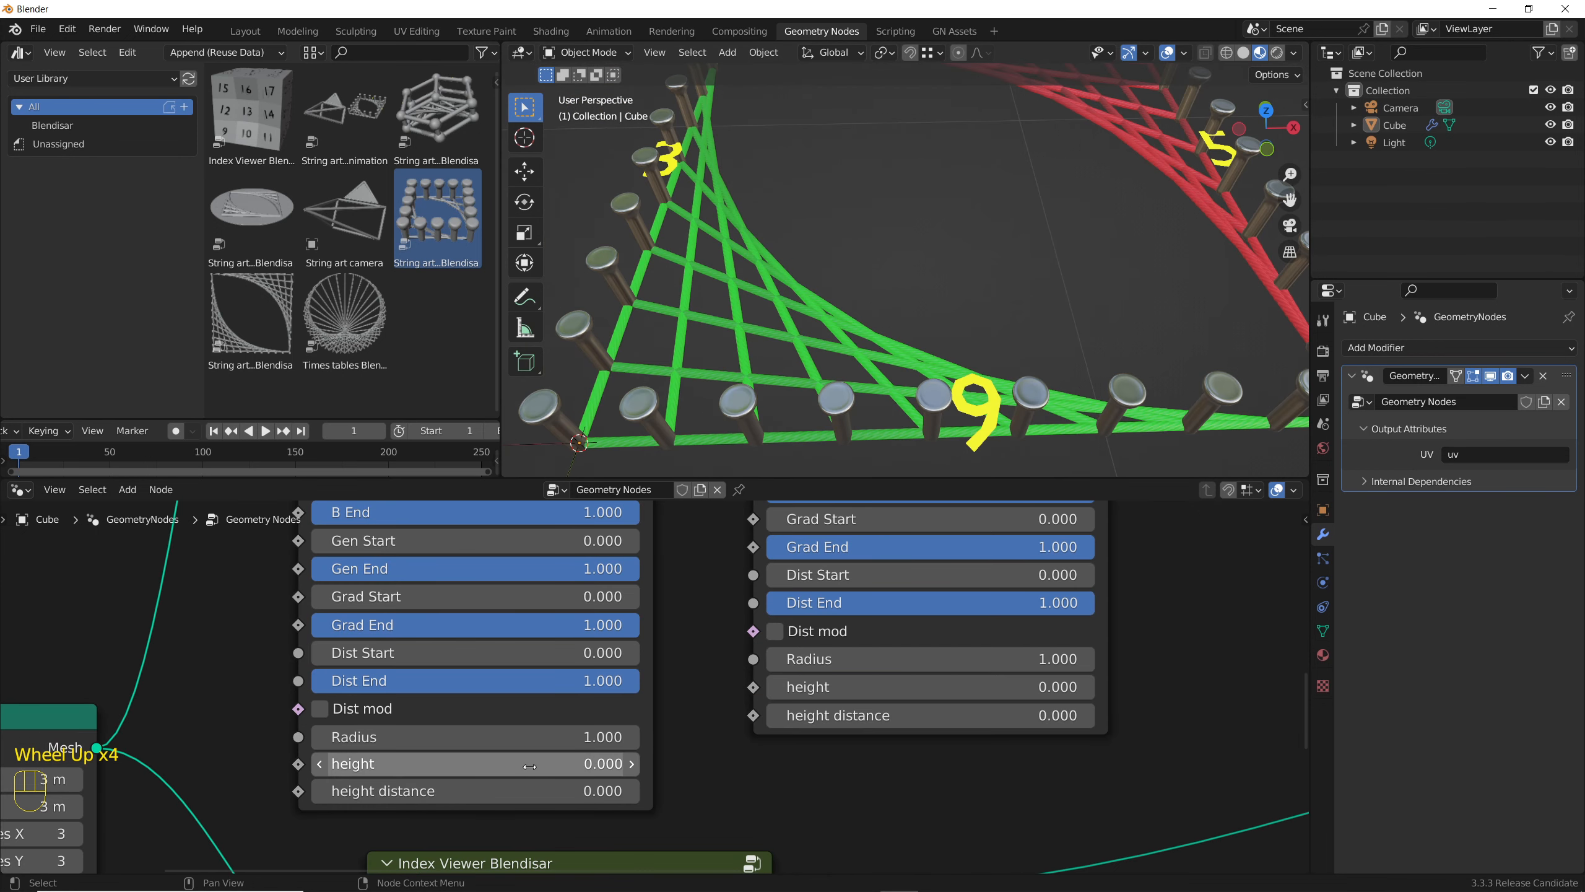
pyautogui.keyDown('shift'); pyautogui.moveTo(520, 765); pyautogui.dragTo(575, 765); pyautogui.keyUp('shift')
pyautogui.scroll(-1, 895, 343)
pyautogui.keyDown('shift'); pyautogui.moveTo(1083, 88); pyautogui.dragTo(992, 199, button='middle'); pyautogui.keyUp('shift')
pyautogui.keyDown('shift'); pyautogui.moveTo(521, 766); pyautogui.dragTo(194, 792); pyautogui.keyUp('shift')
# - Set the second String art setup node's height to 1.66 and adjust its height distance so the green strings fit the pins
pyautogui.keyDown('shift'); pyautogui.moveTo(992, 688); pyautogui.dragTo(905, 716); pyautogui.keyUp('shift')
pyautogui.scroll(-2, 845, 282)
pyautogui.scroll(3, 775, 379)
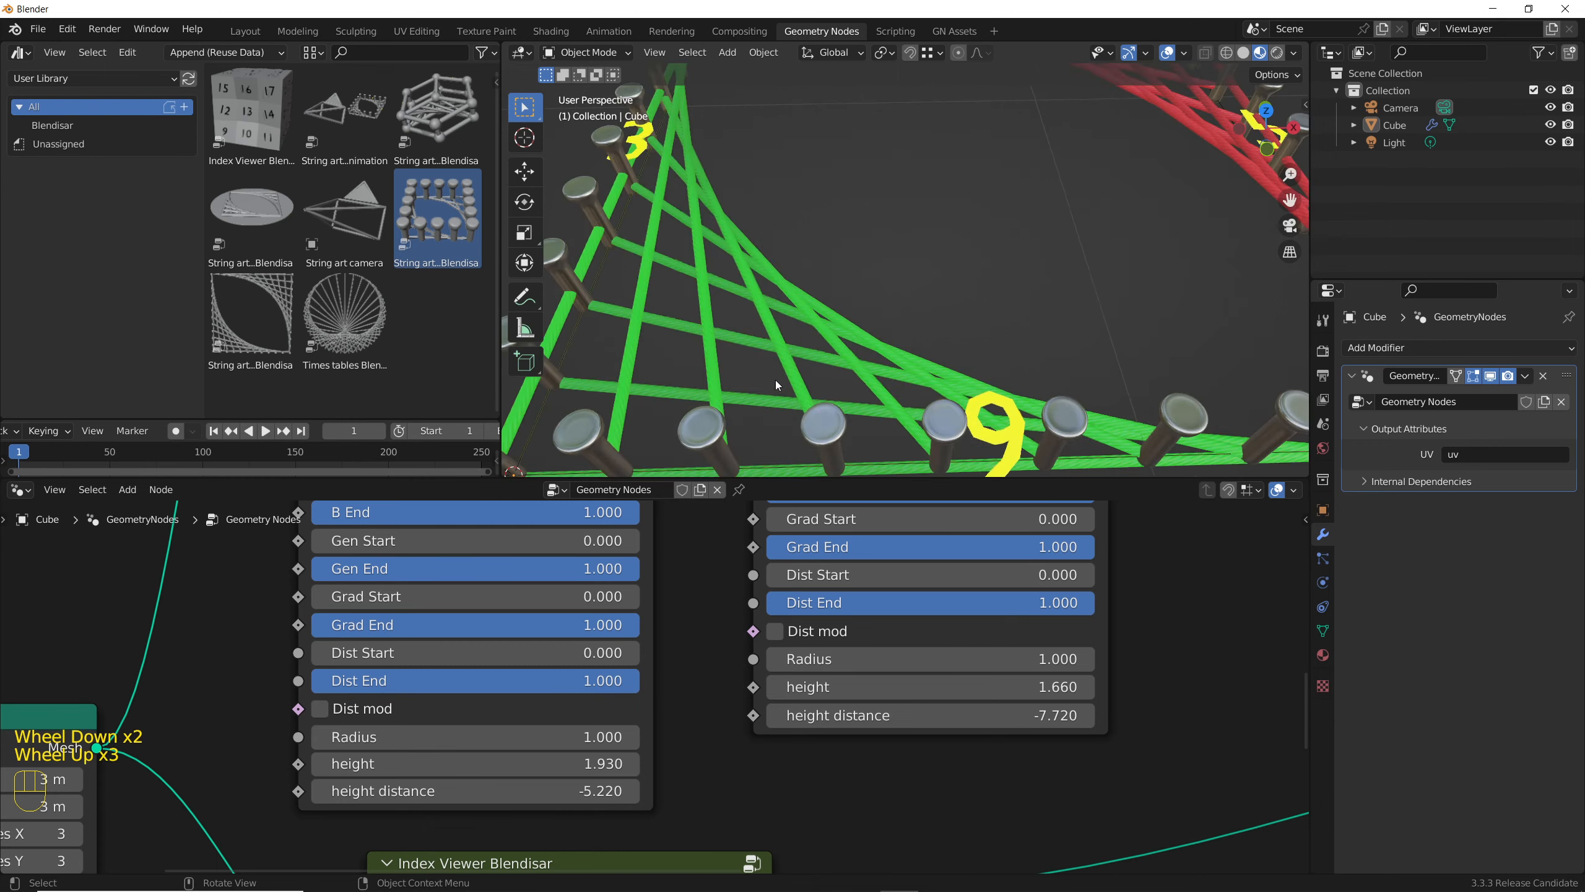
pyautogui.moveTo(776, 379); pyautogui.dragTo(751, 320, button='middle')
pyautogui.keyDown('shift'); pyautogui.moveTo(993, 716); pyautogui.dragTo(826, 716); pyautogui.keyUp('shift')
pyautogui.moveTo(886, 325); pyautogui.dragTo(1023, 384, button='middle')
pyautogui.scroll(-2, 977, 348)
pyautogui.scroll(3, 1093, 320)
pyautogui.scroll(-5, 916, 360)
pyautogui.scroll(4, 997, 284)
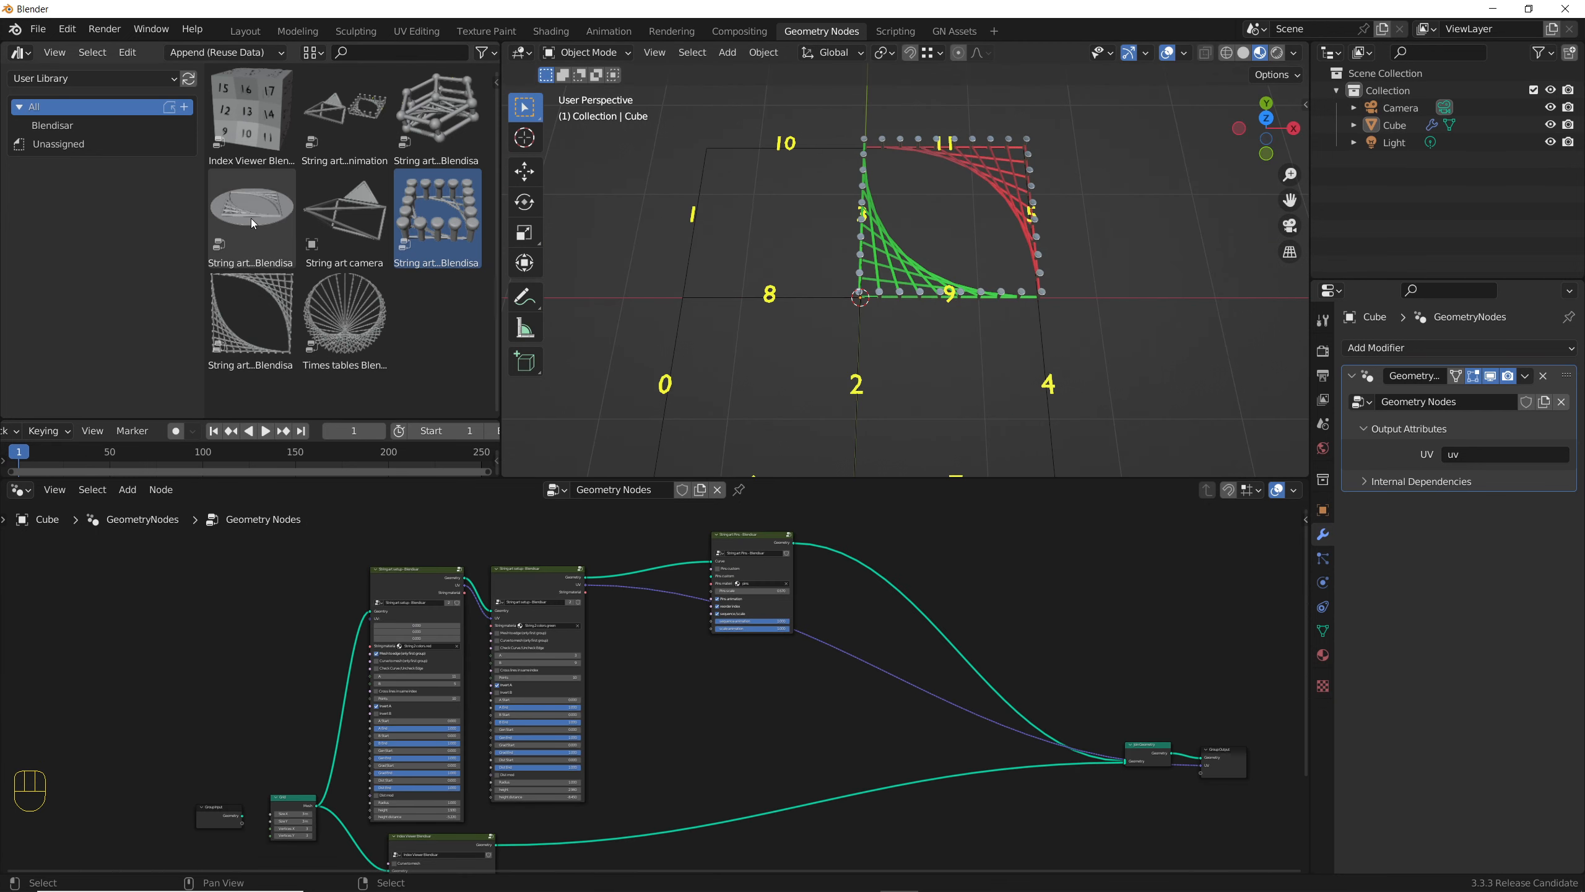
# - Insert the String art Base node from the asset library between the String art Pins node and Join Geometry
pyautogui.moveTo(253, 223); pyautogui.dragTo(1024, 595)
pyautogui.click(912, 567)
pyautogui.scroll(6, 947, 589)
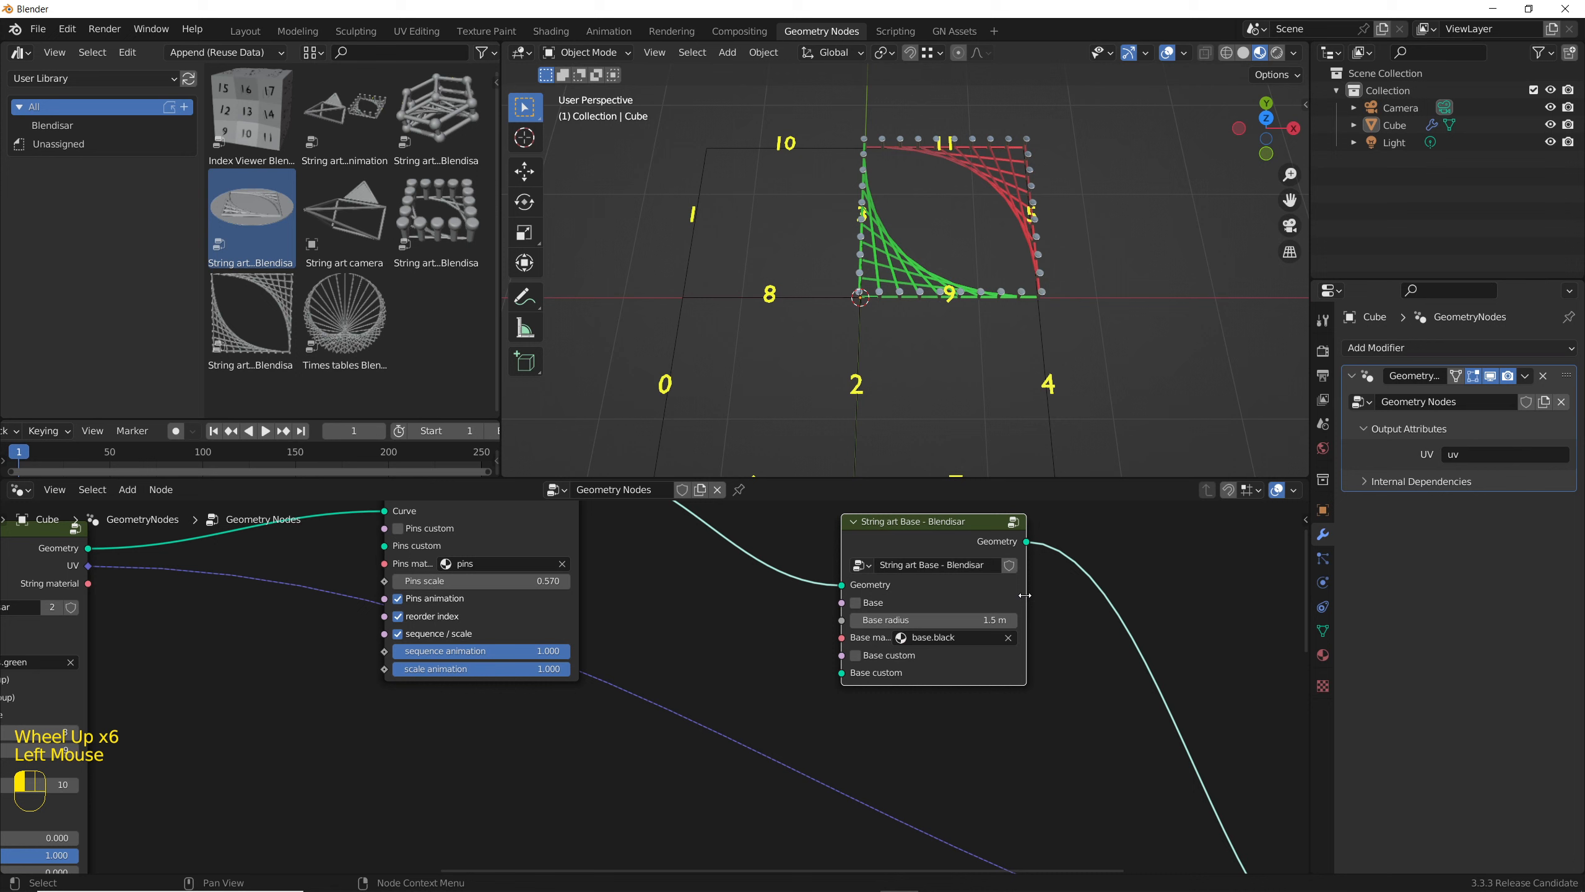
# - Enable Base on the String art Base node, set its Base radius to 2.32 m, and view it from the top
pyautogui.click(856, 602)
pyautogui.moveTo(936, 619)
pyautogui.keyDown('shift'); pyautogui.mouseDown()
pyautogui.moveTo(996, 619)
pyautogui.moveTo(931, 619)
pyautogui.mouseUp(); pyautogui.keyUp('shift')
pyautogui.press('KP_7')
pyautogui.scroll(-1, 915, 308)
pyautogui.keyDown('shift'); pyautogui.moveTo(915, 308); pyautogui.dragTo(942, 262, button='middle'); pyautogui.keyUp('shift')
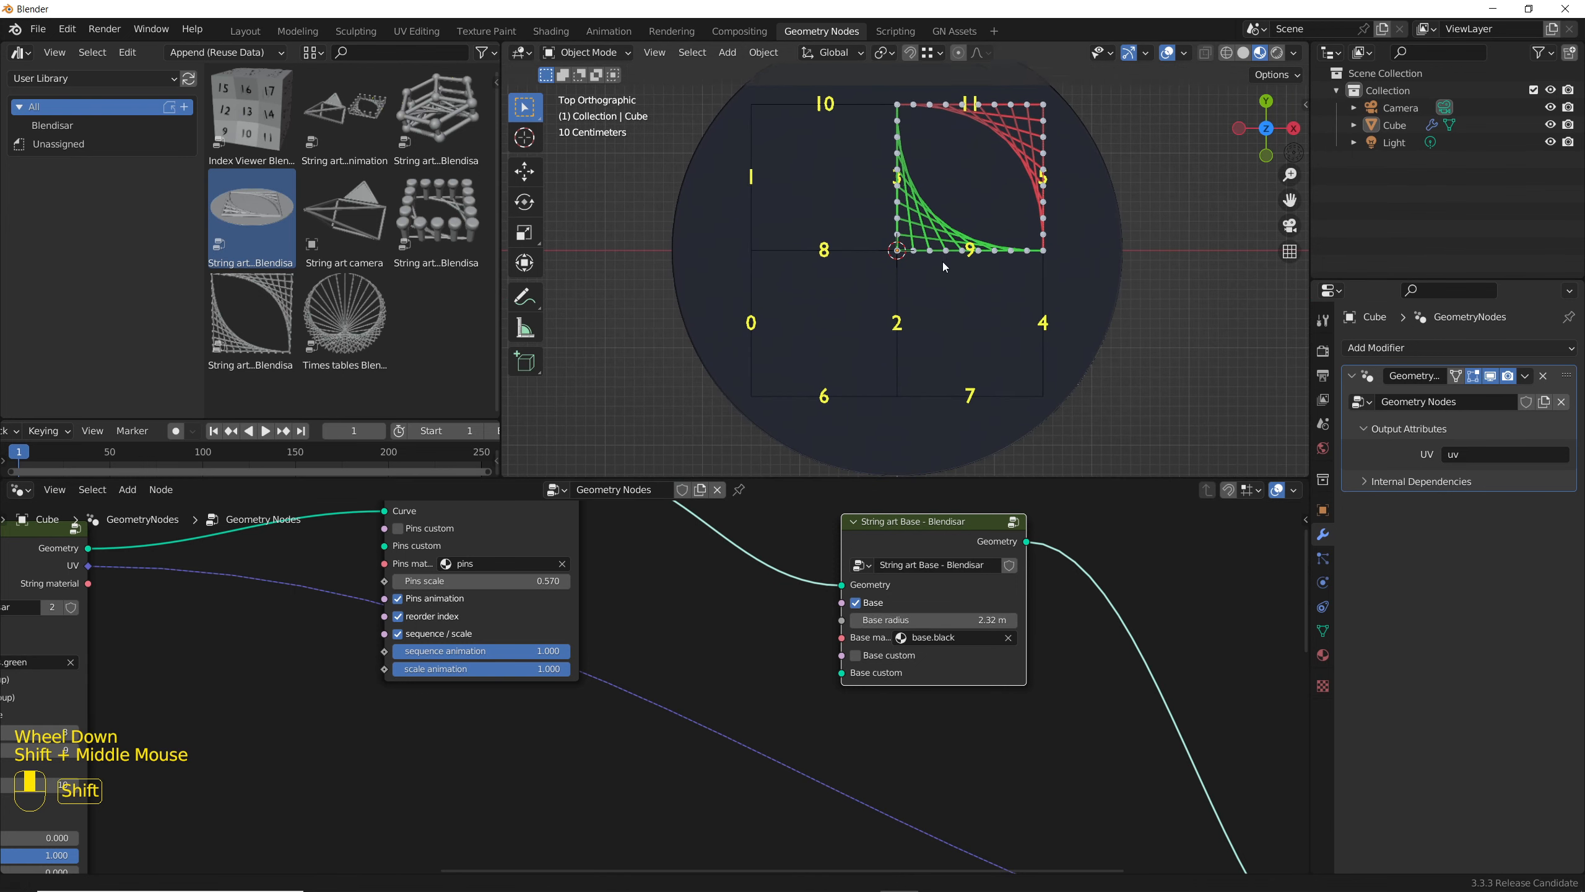
# - Move the nodes downstream of the String art setup nodes away to make room in the chain
pyautogui.scroll(-6, 924, 662)
pyautogui.moveTo(924, 662); pyautogui.dragTo(1151, 580, button='middle')
pyautogui.moveTo(451, 547); pyautogui.dragTo(923, 816)
pyautogui.moveTo(833, 542); pyautogui.dragTo(586, 543)
pyautogui.click(652, 619)
# - Duplicate the second String art setup node twice, placing both copies in the geometry chain before the String art Pins node
pyautogui.moveTo(652, 619); pyautogui.dragTo(651, 764, button='middle')
pyautogui.scroll(3, 651, 765)
pyautogui.click(550, 640)
pyautogui.hotkey('shift', 'd')
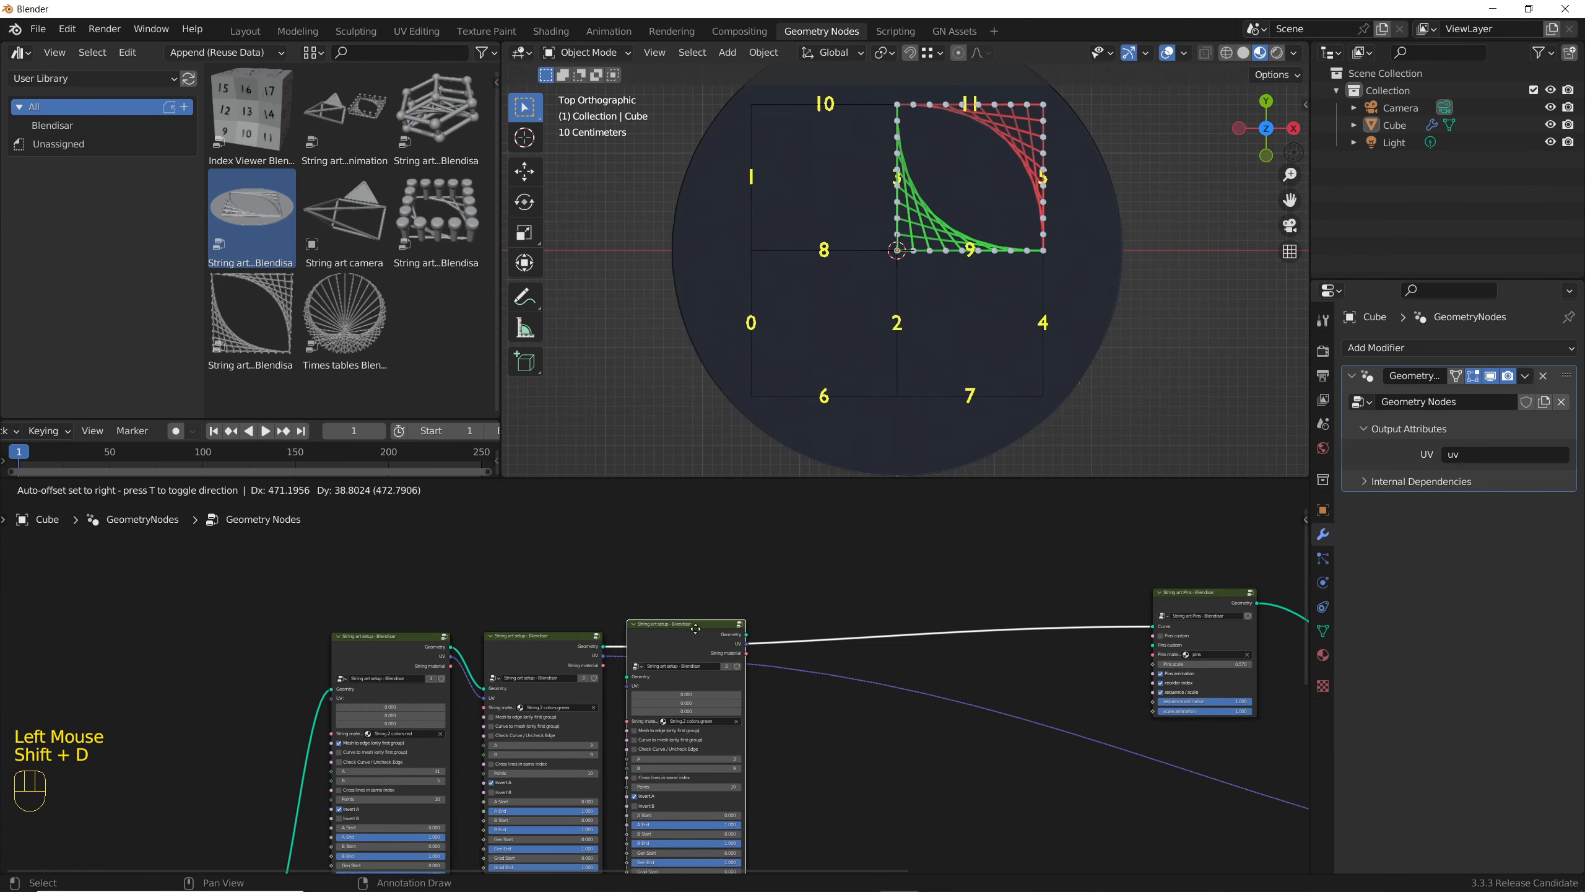
pyautogui.click(696, 631)
pyautogui.hotkey('shift', 'd')
pyautogui.click(871, 624)
# - Set the third String art setup node's A index to 8 and its B index to 2
pyautogui.scroll(1, 790, 710)
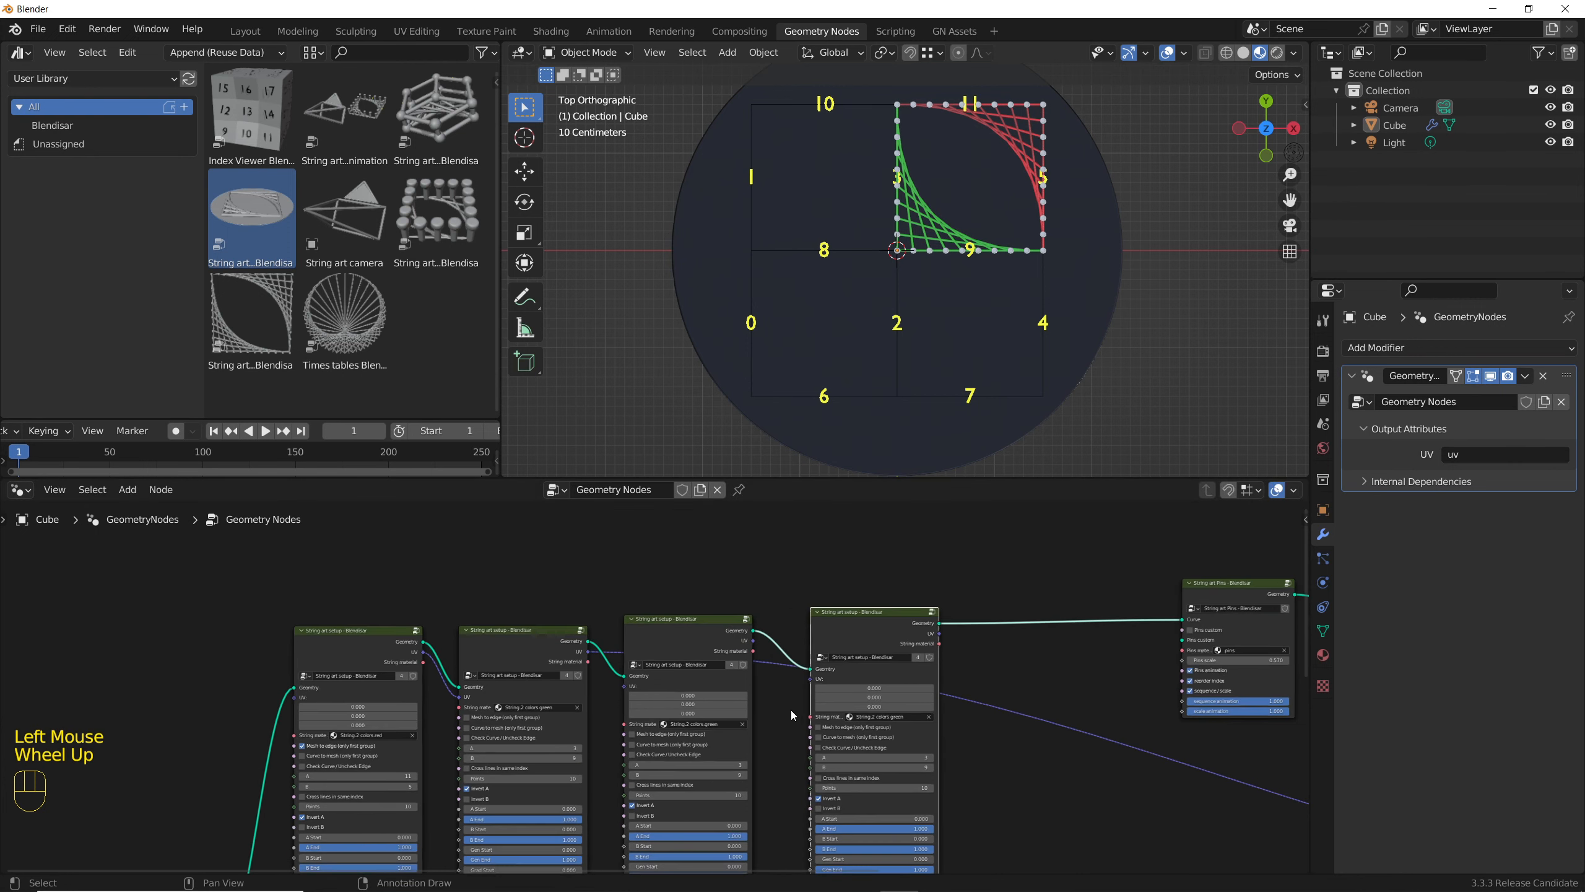
pyautogui.moveTo(791, 710); pyautogui.dragTo(815, 685, button='middle')
pyautogui.scroll(4, 775, 739)
pyautogui.click(771, 710)
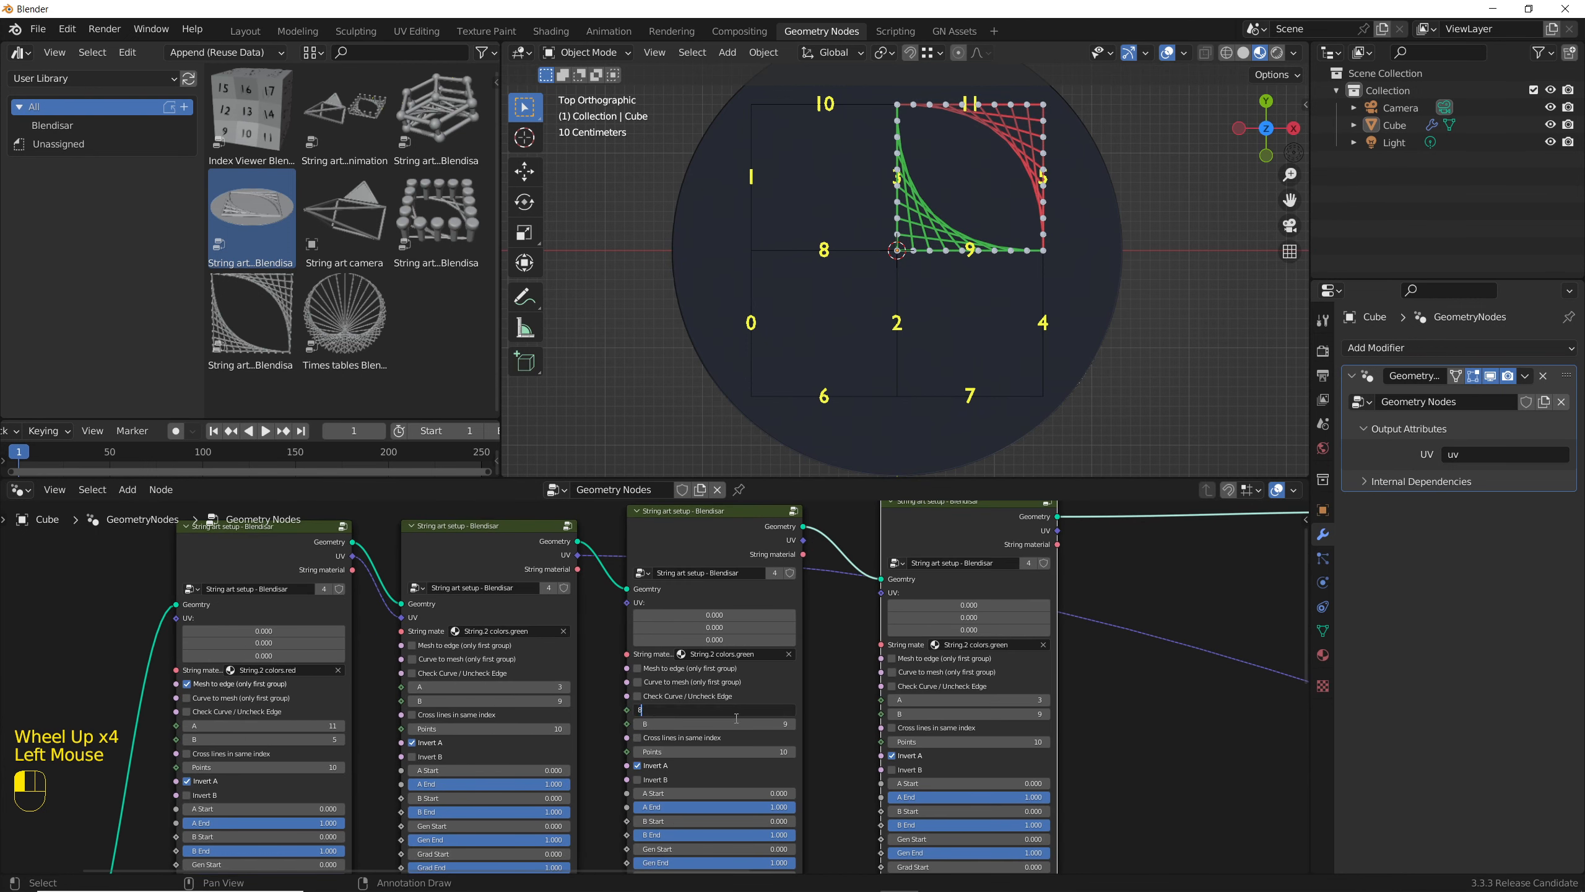
pyautogui.write('8')
pyautogui.press('Return')
pyautogui.click(771, 724)
pyautogui.write('2')
pyautogui.press('Return')
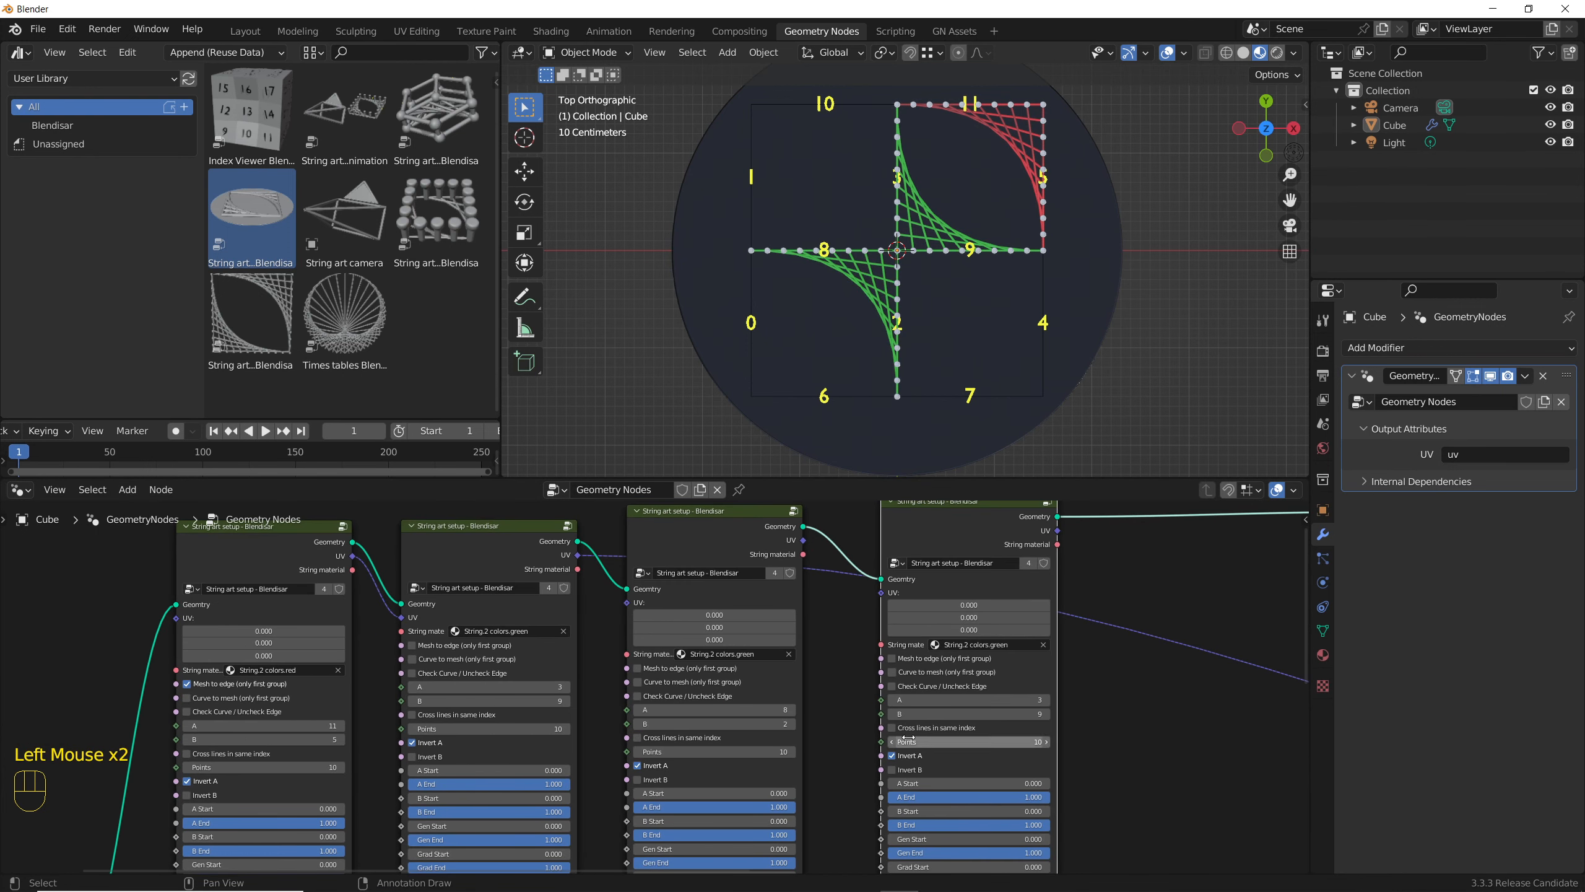
# - Set the fourth String art setup node's A index to 0 and B index to 6, and assign it the String.2 colors.red material
pyautogui.click(1022, 699)
pyautogui.write('0')
pyautogui.press('Return')
pyautogui.doubleClick(1017, 714)
pyautogui.write('6')
pyautogui.press('Return')
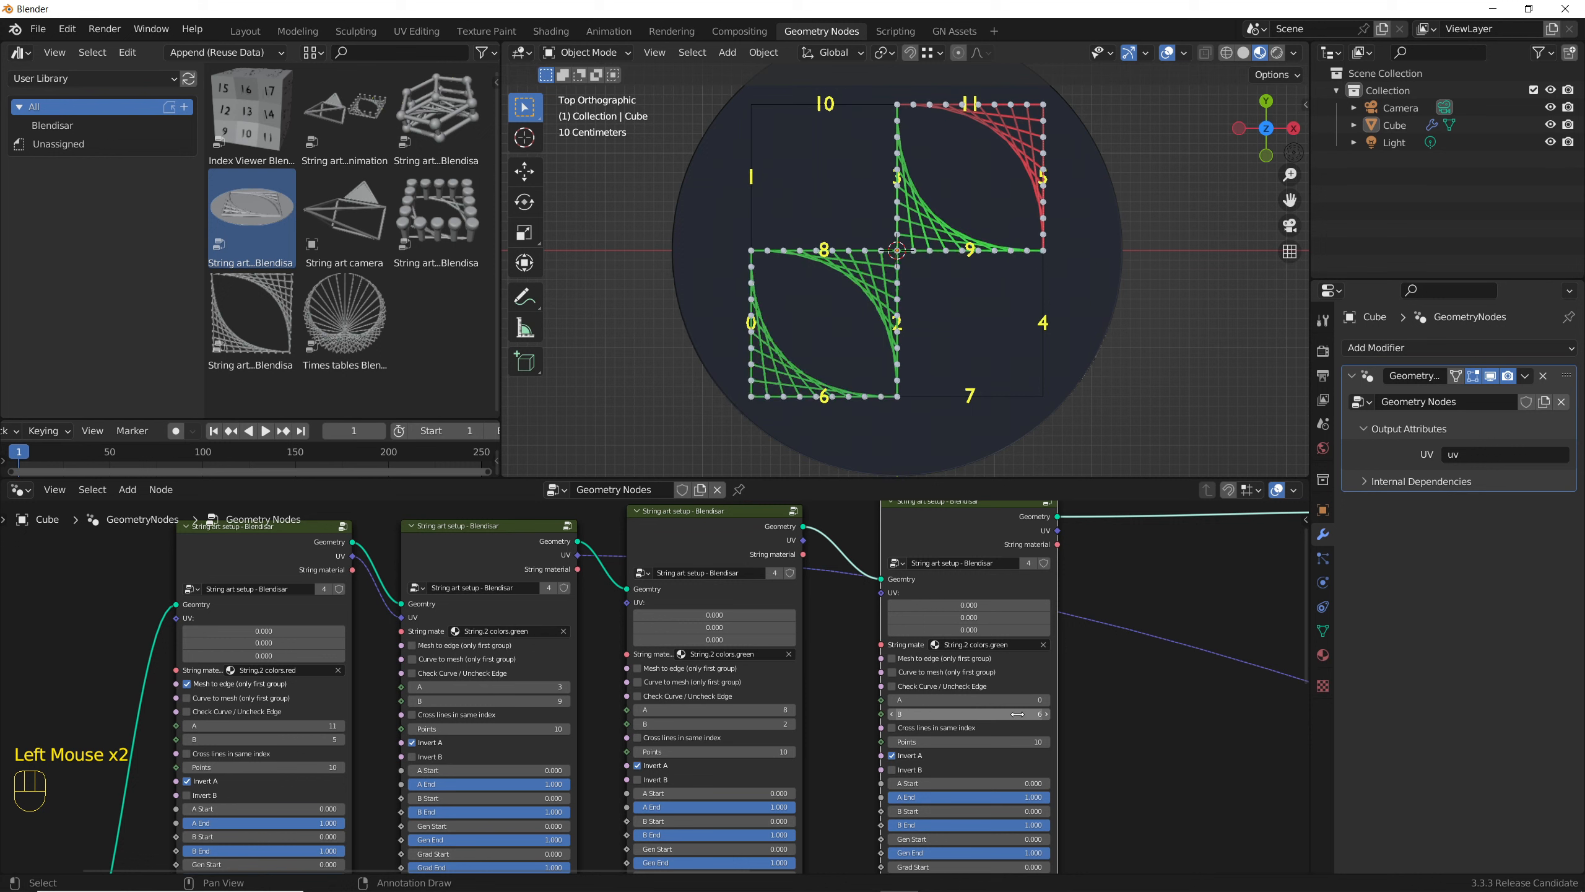
pyautogui.click(993, 645)
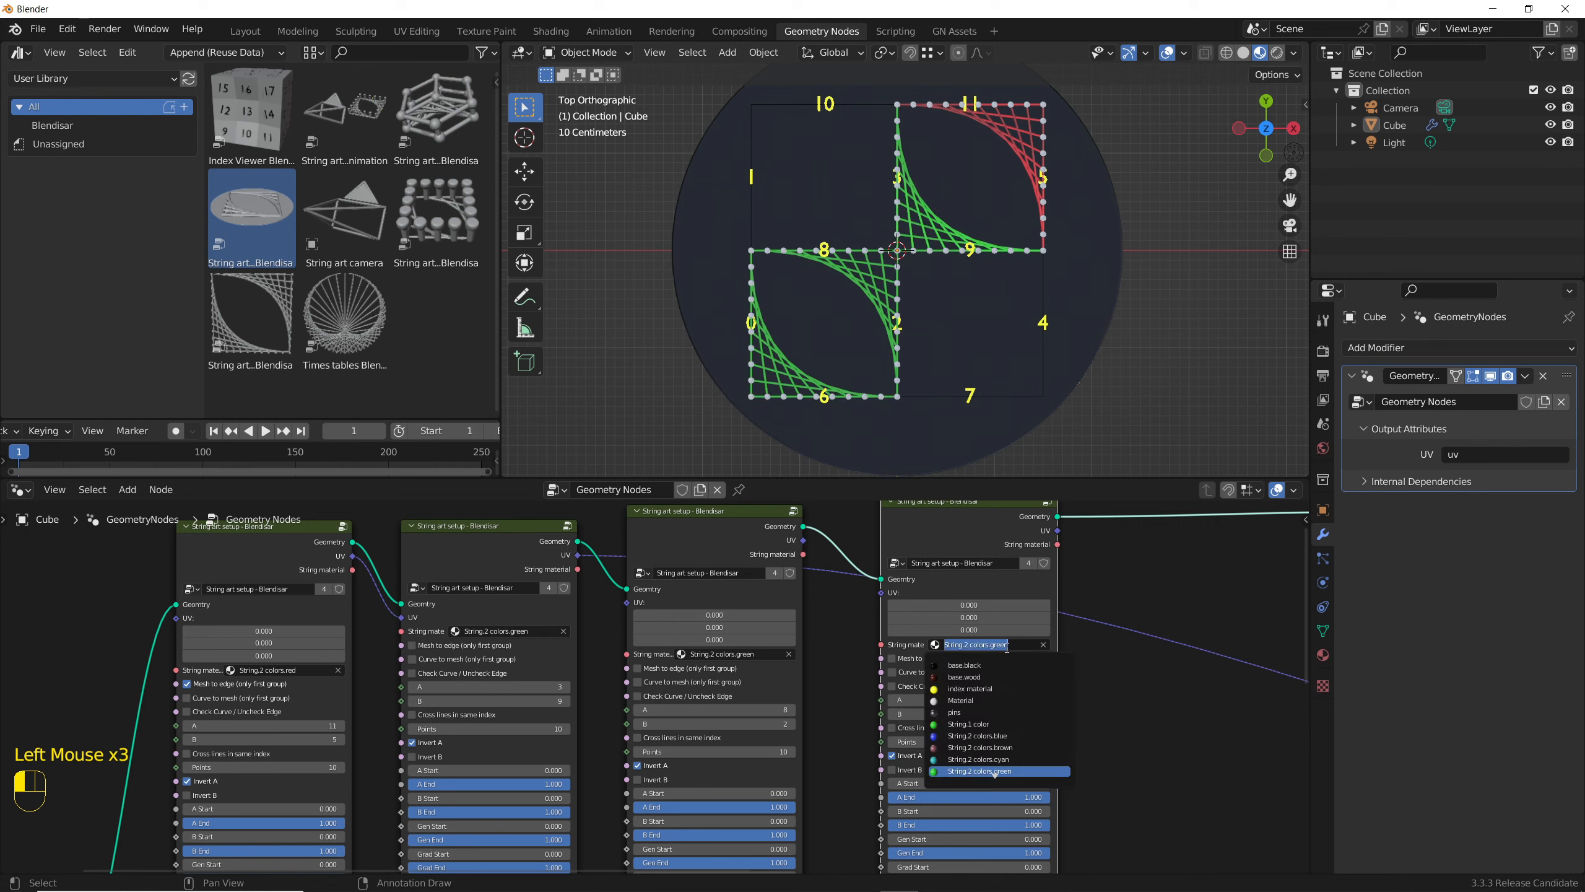
pyautogui.click(998, 771)
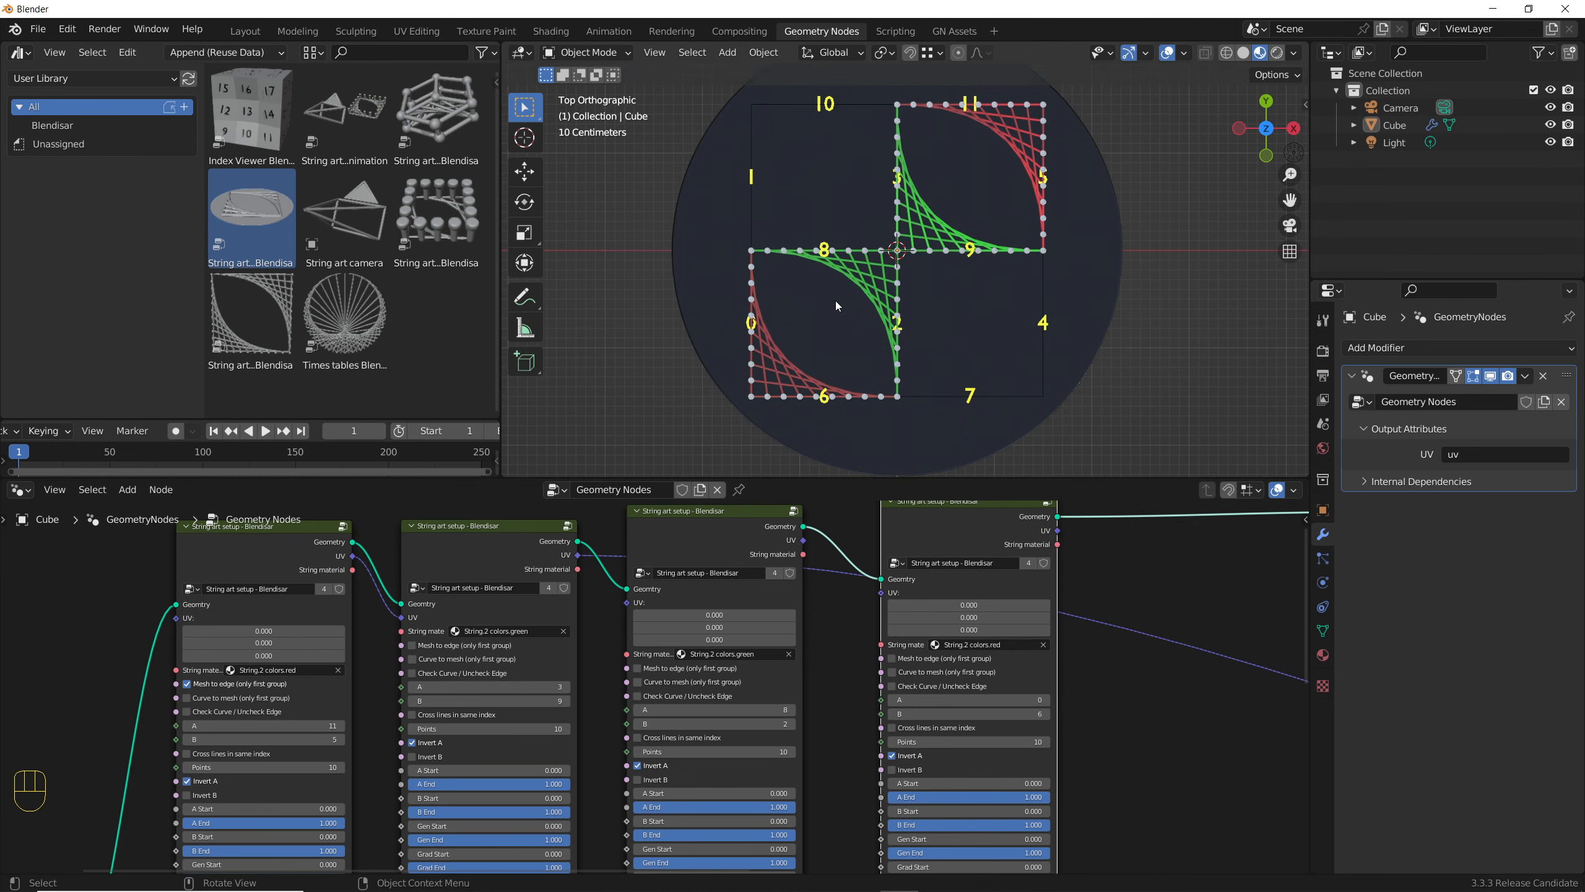
# - Link the UV output of the second String art setup node to the third, and the third's UV output to the fourth
pyautogui.scroll(11, 882, 263)
pyautogui.scroll(2, 882, 263)
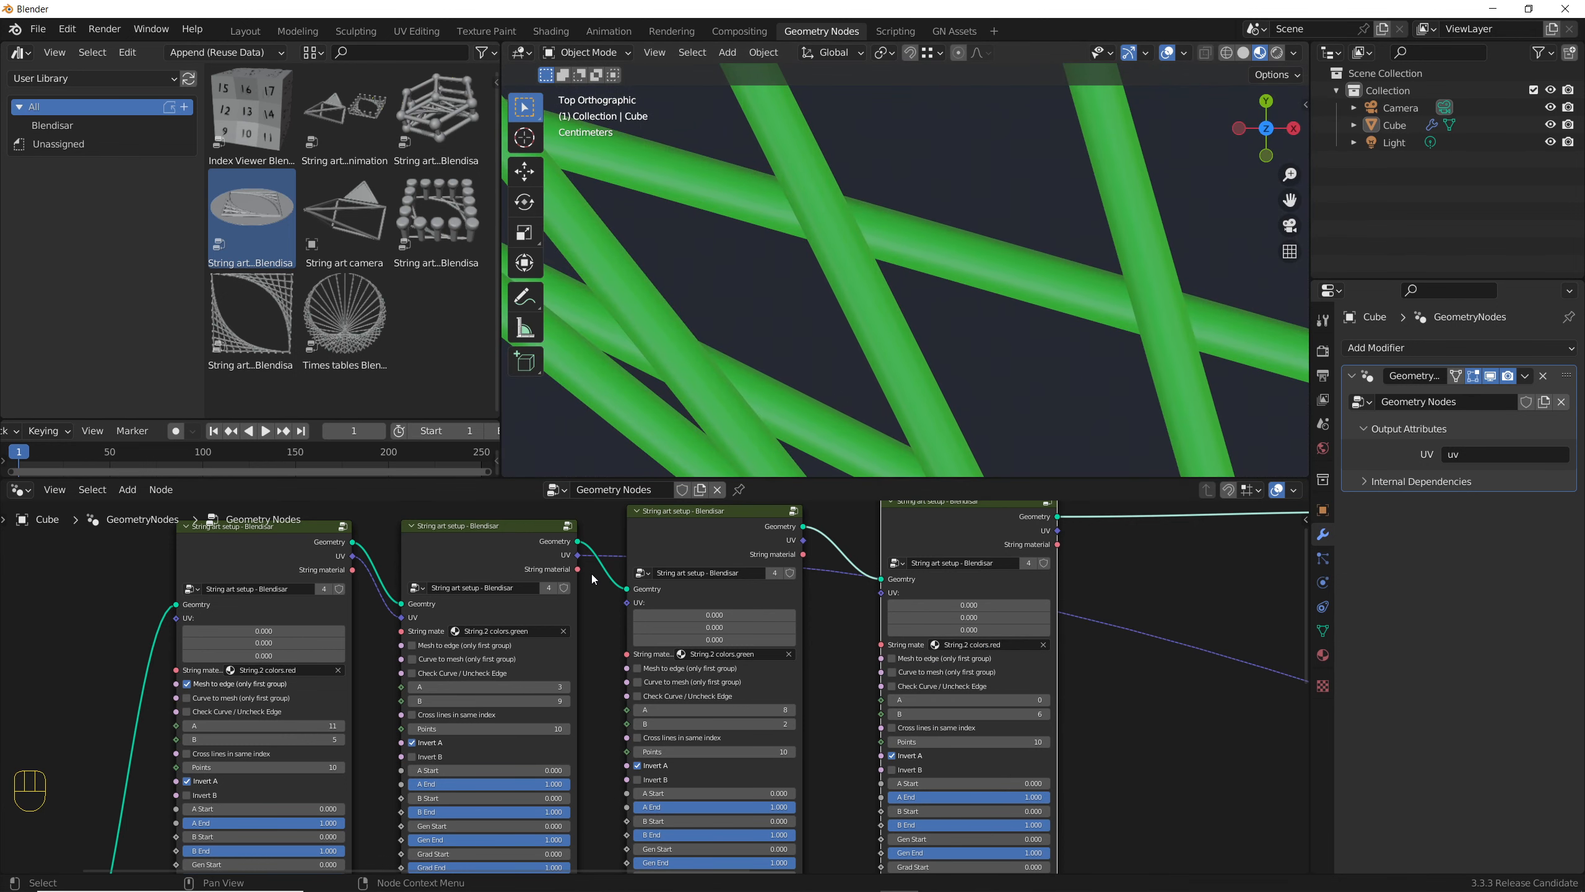
pyautogui.scroll(4, 592, 578)
pyautogui.moveTo(571, 546); pyautogui.dragTo(645, 620)
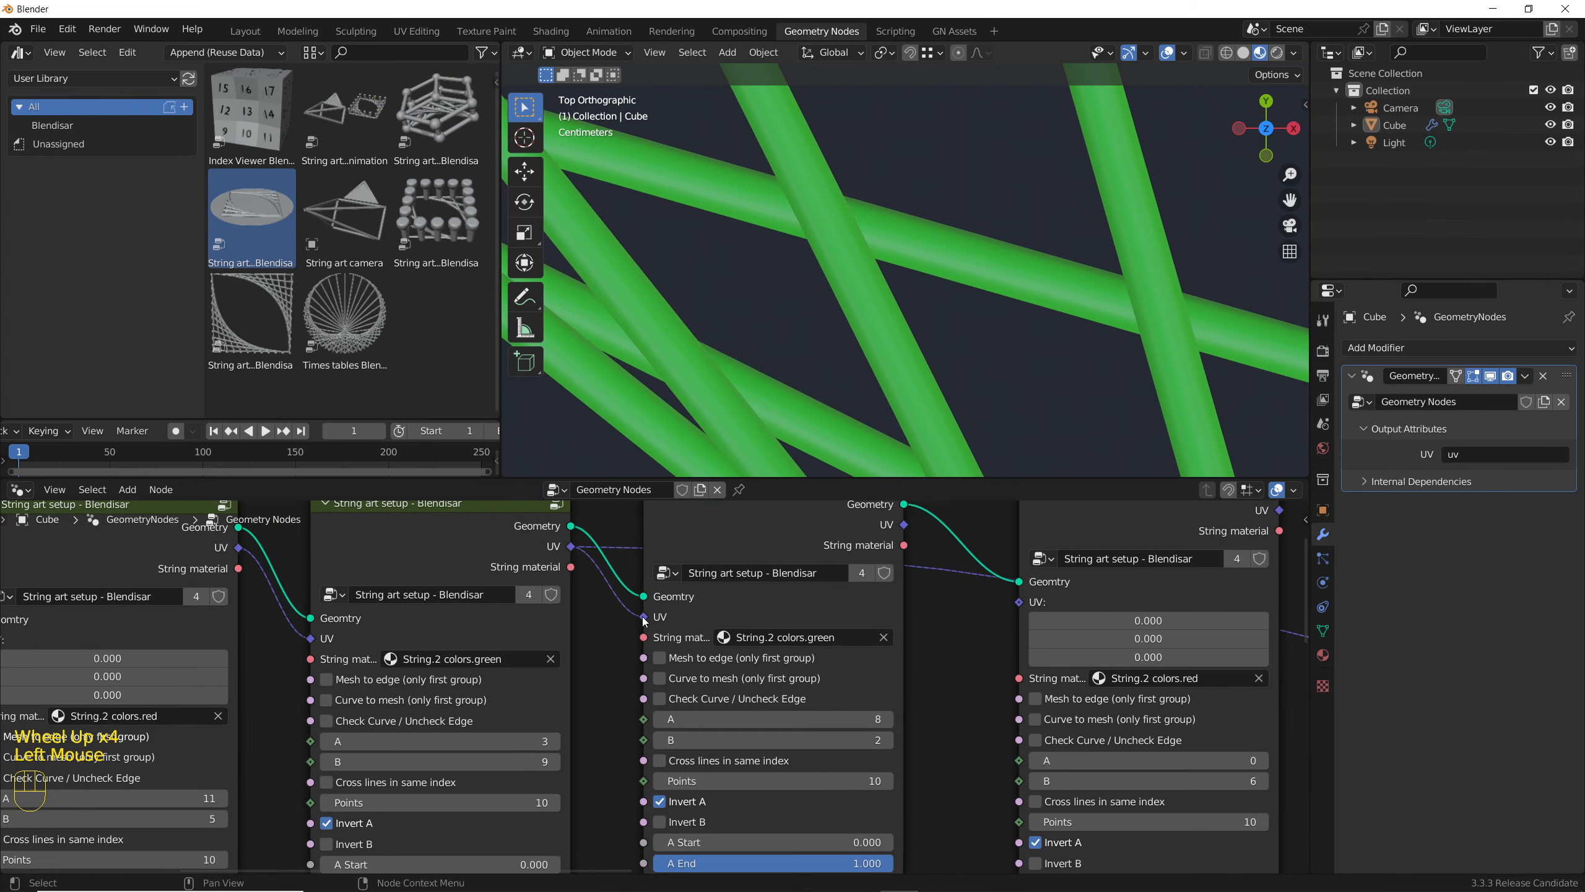
pyautogui.moveTo(920, 530); pyautogui.dragTo(708, 545, button='middle')
pyautogui.moveTo(692, 538); pyautogui.dragTo(807, 616)
pyautogui.scroll(-3, 738, 614)
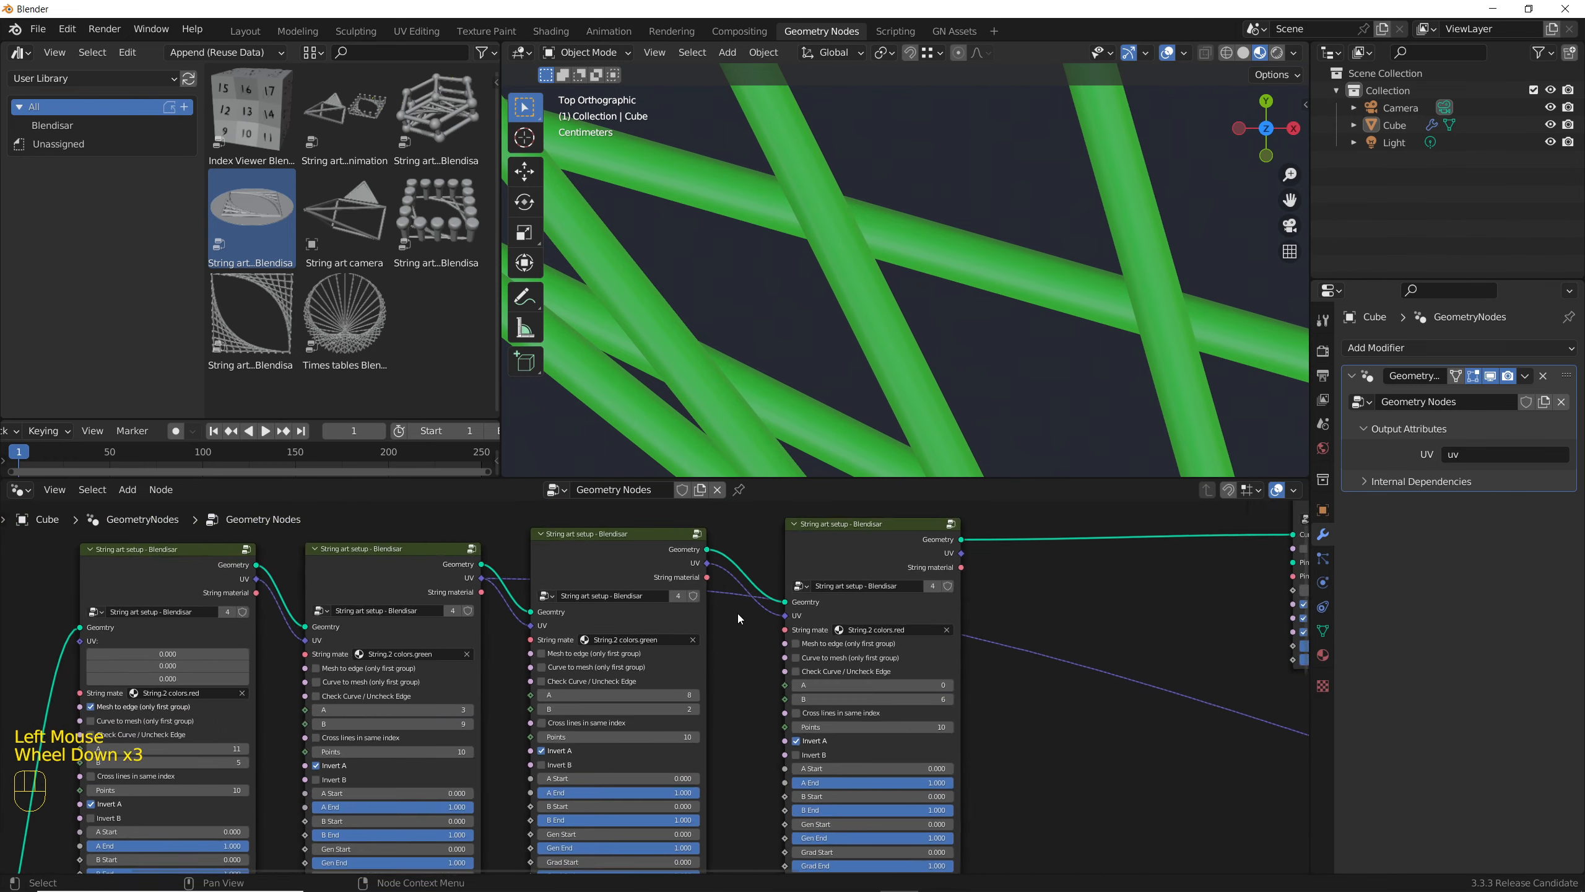
# - Link the UV output of the fourth String art setup node to the Group Output's UV input
pyautogui.scroll(-1, 739, 613)
pyautogui.moveTo(936, 623); pyautogui.dragTo(364, 577, button='middle')
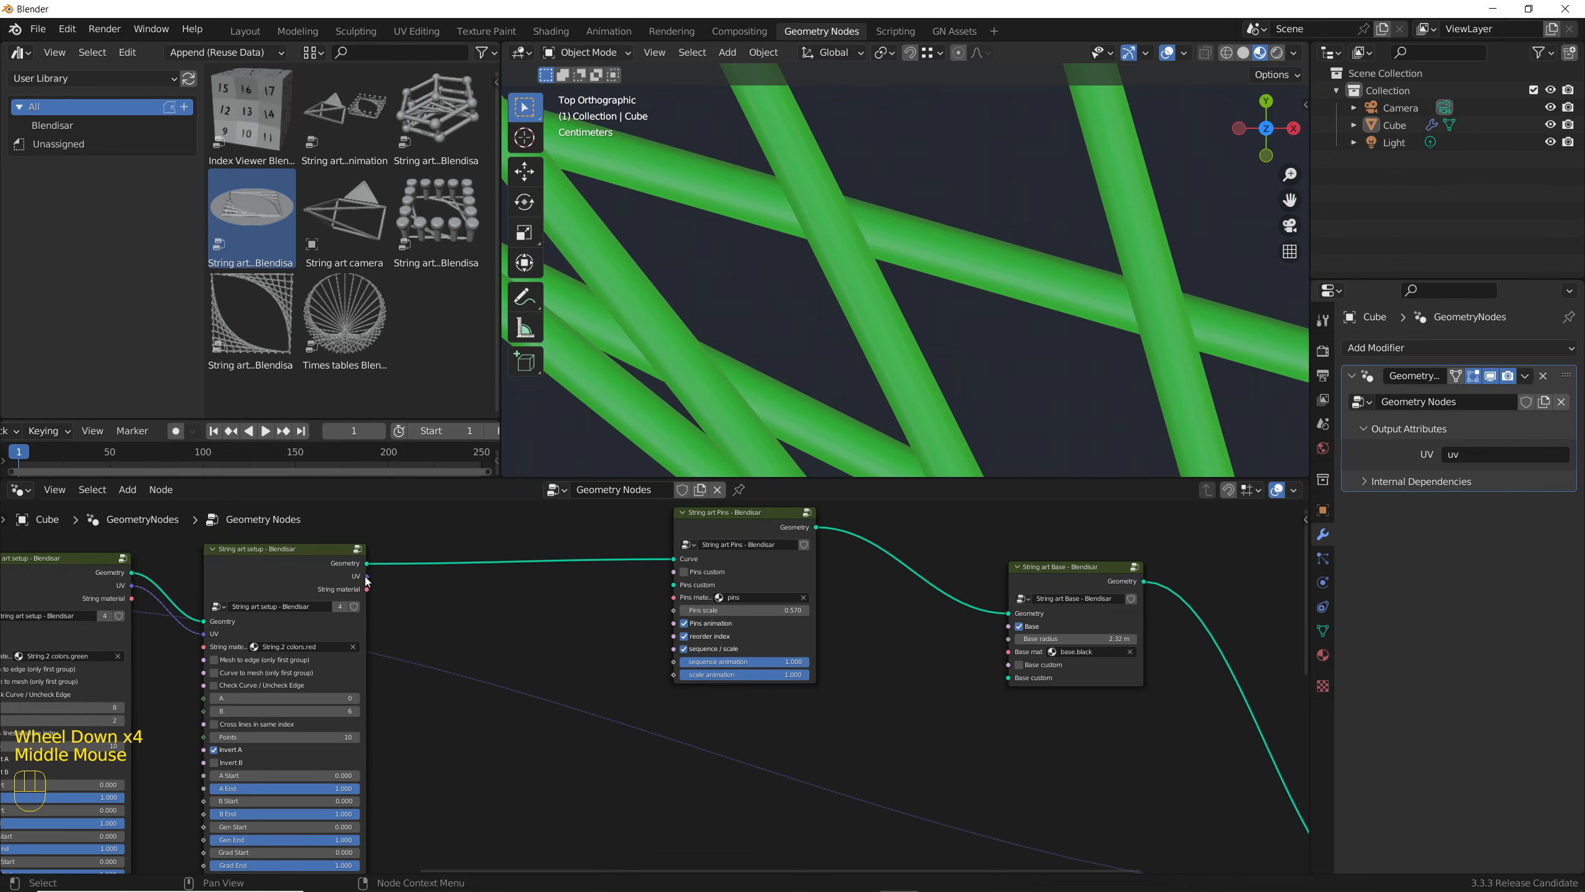
pyautogui.moveTo(368, 576); pyautogui.dragTo(1156, 554)
pyautogui.scroll(-9, 988, 290)
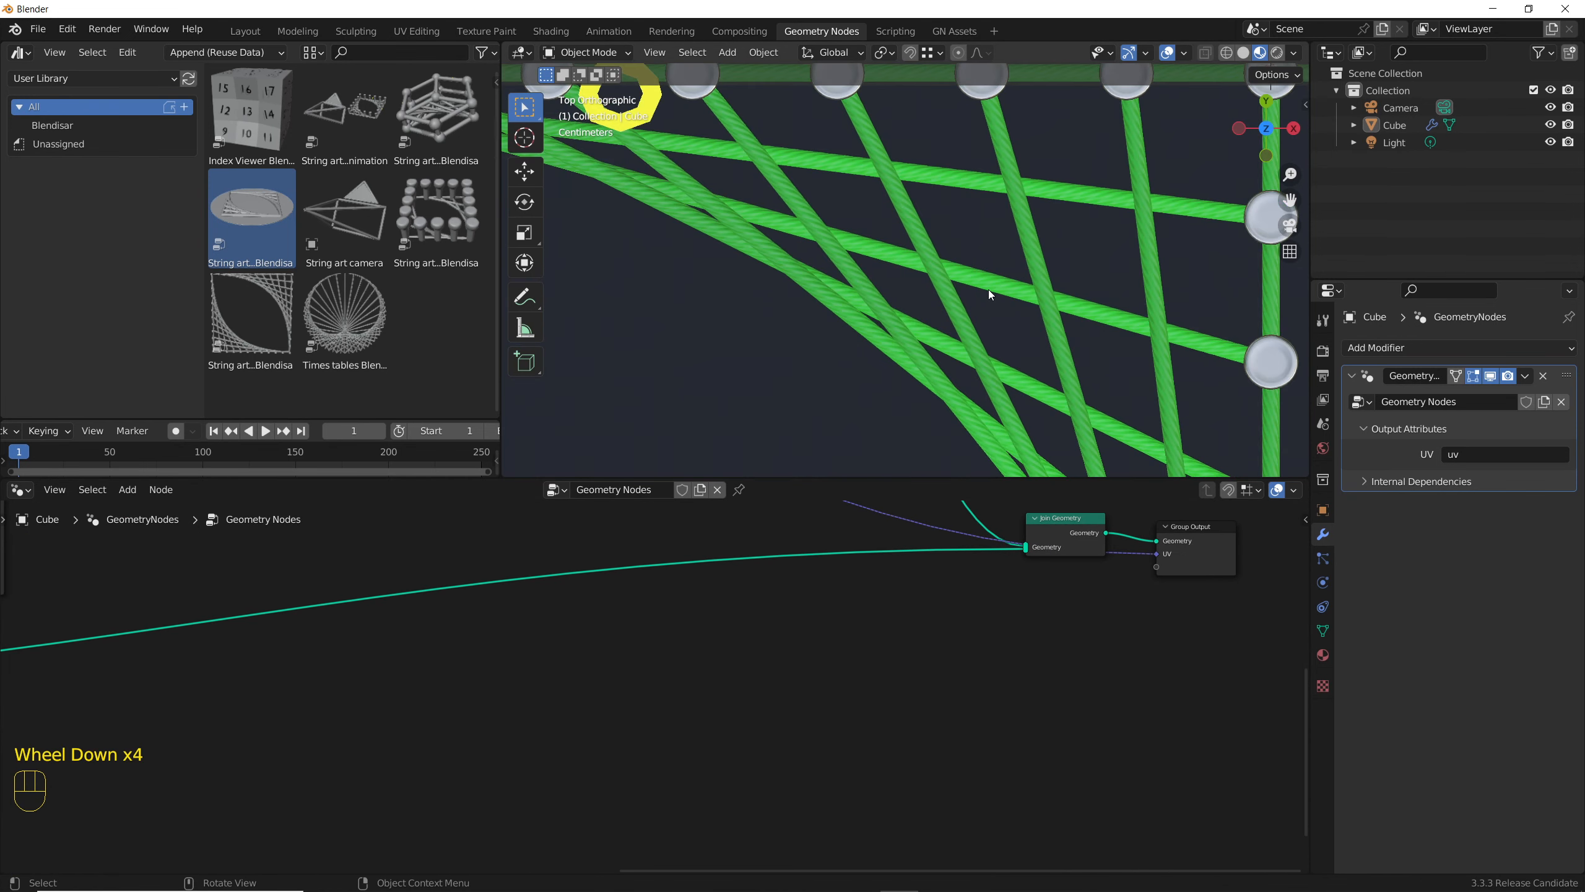
pyautogui.scroll(6, 1091, 187)
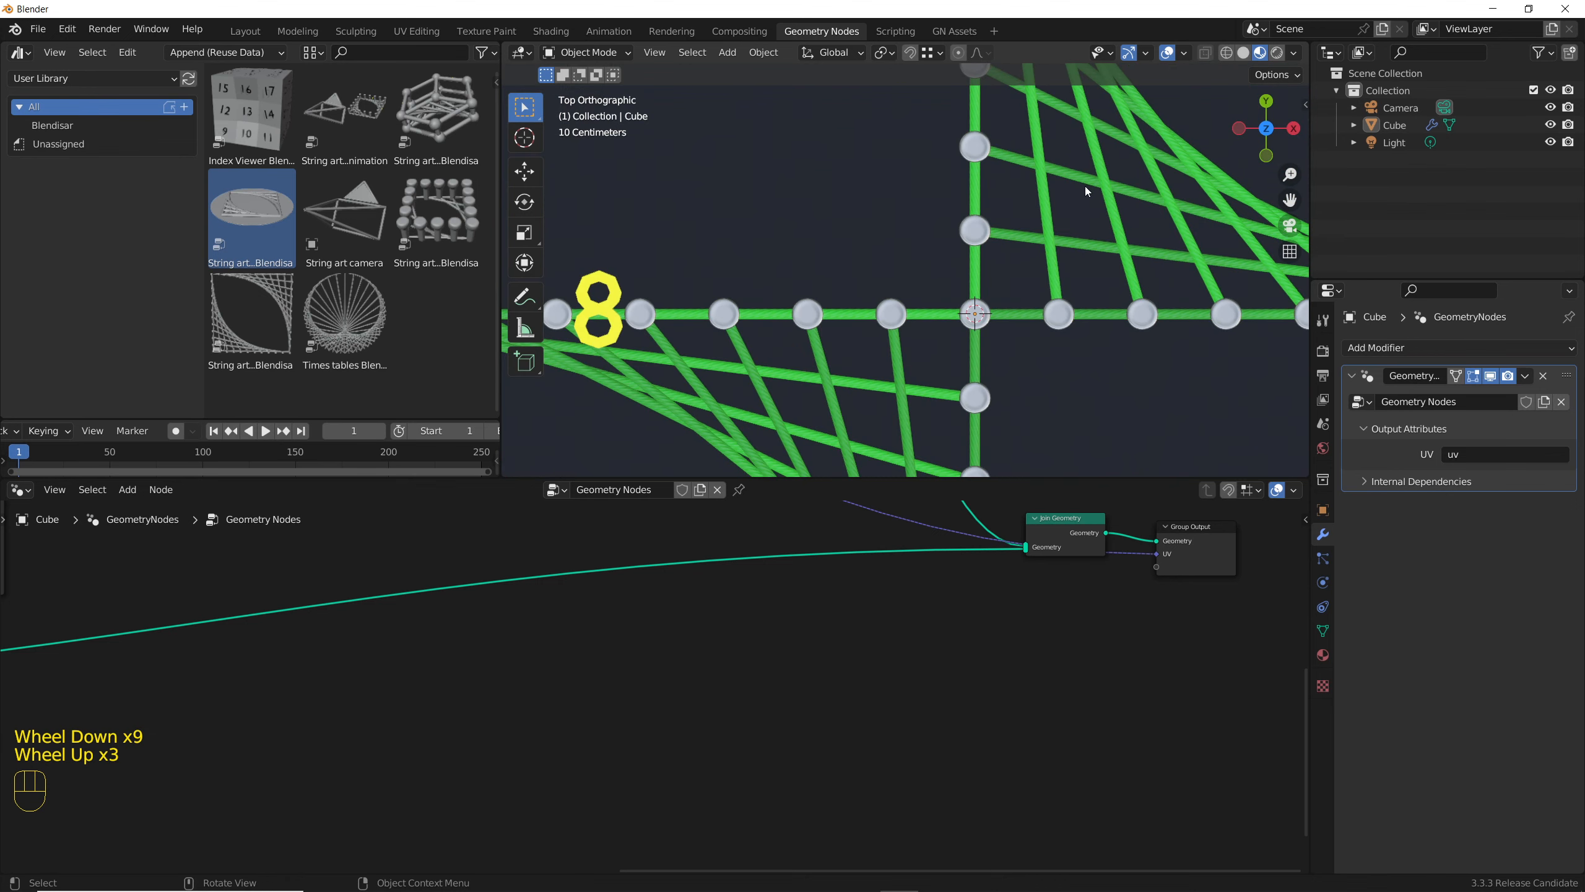
pyautogui.scroll(-8, 1085, 187)
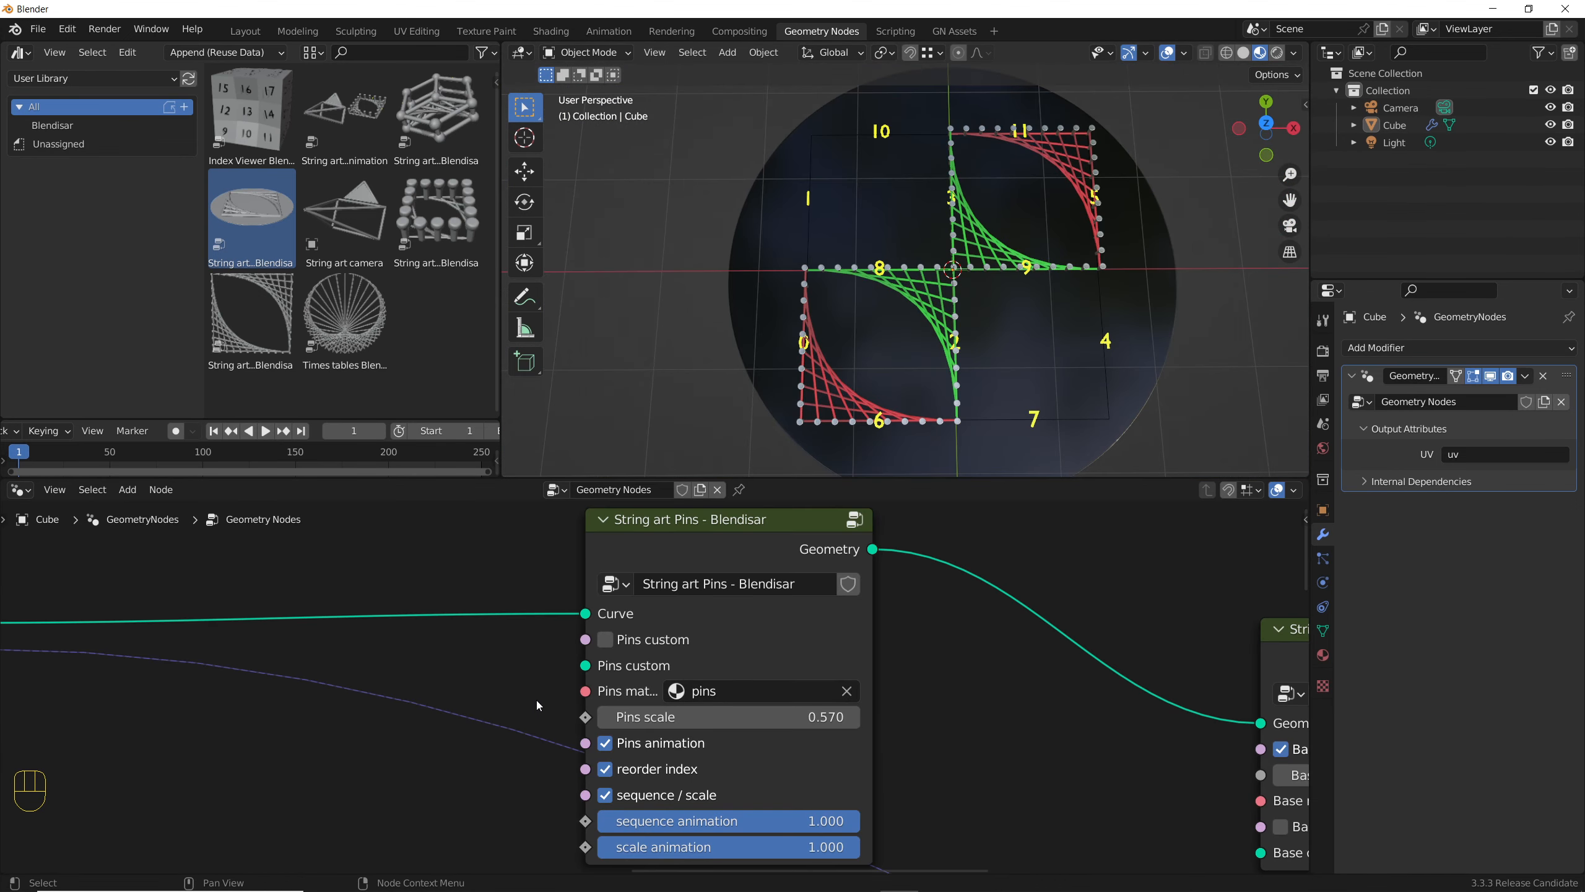
# - Test the String art Pins node's sequence and scale animation, returning both sliders to 1.000 and re-enabling sequence / scale
pyautogui.moveTo(536, 700); pyautogui.dragTo(532, 686, button='middle')
pyautogui.moveTo(1036, 312); pyautogui.dragTo(1024, 322, button='middle')
pyautogui.scroll(2, 998, 328)
pyautogui.moveTo(949, 783); pyautogui.dragTo(976, 696, button='middle')
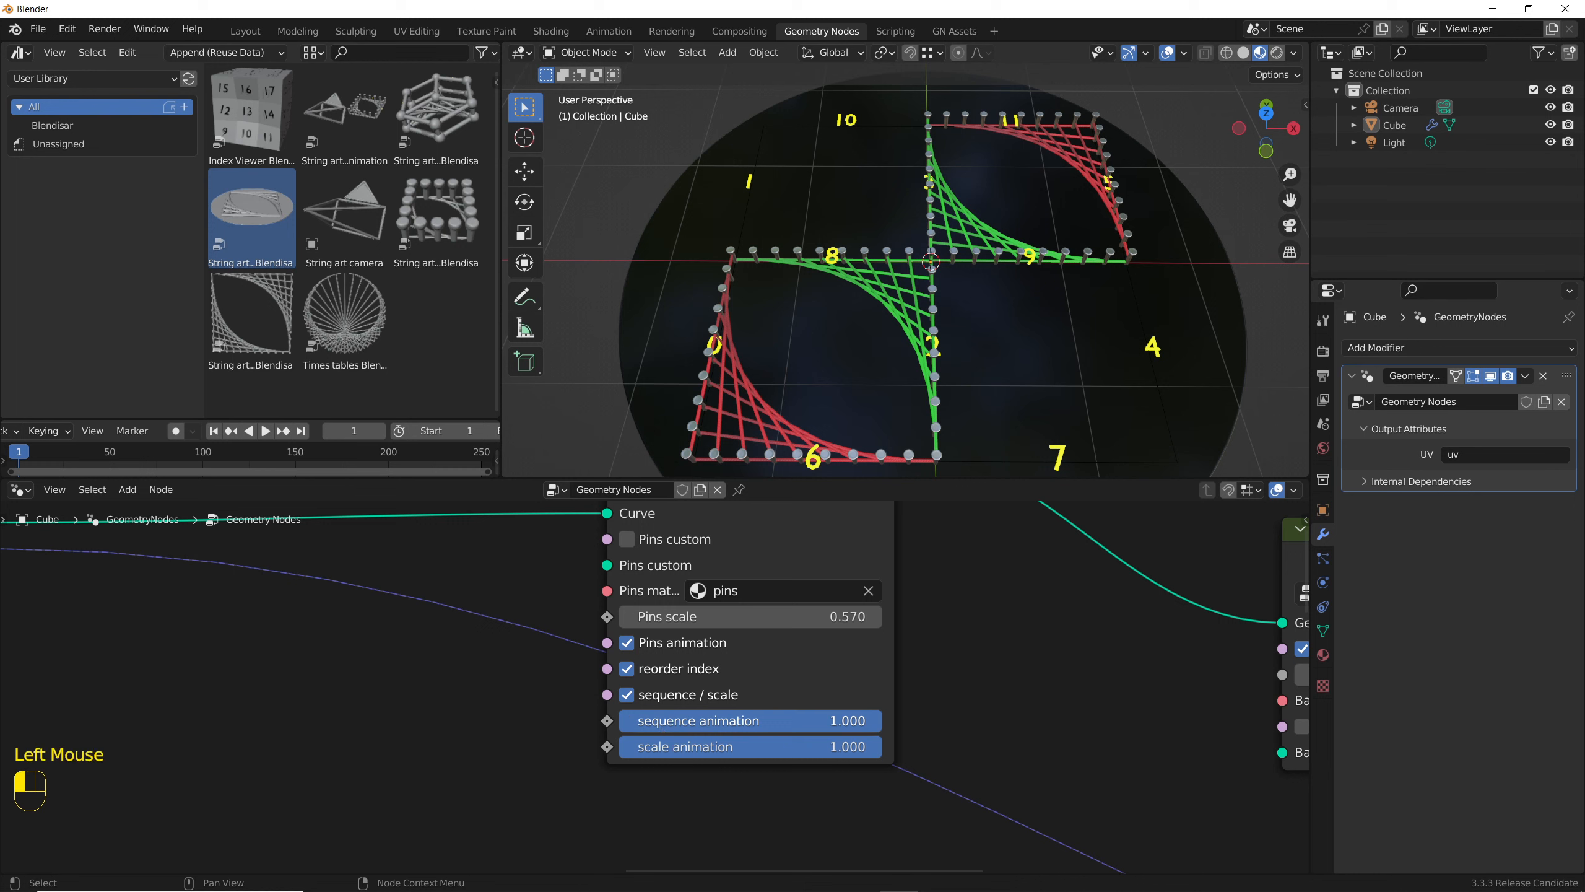
pyautogui.moveTo(849, 720); pyautogui.dragTo(710, 721)
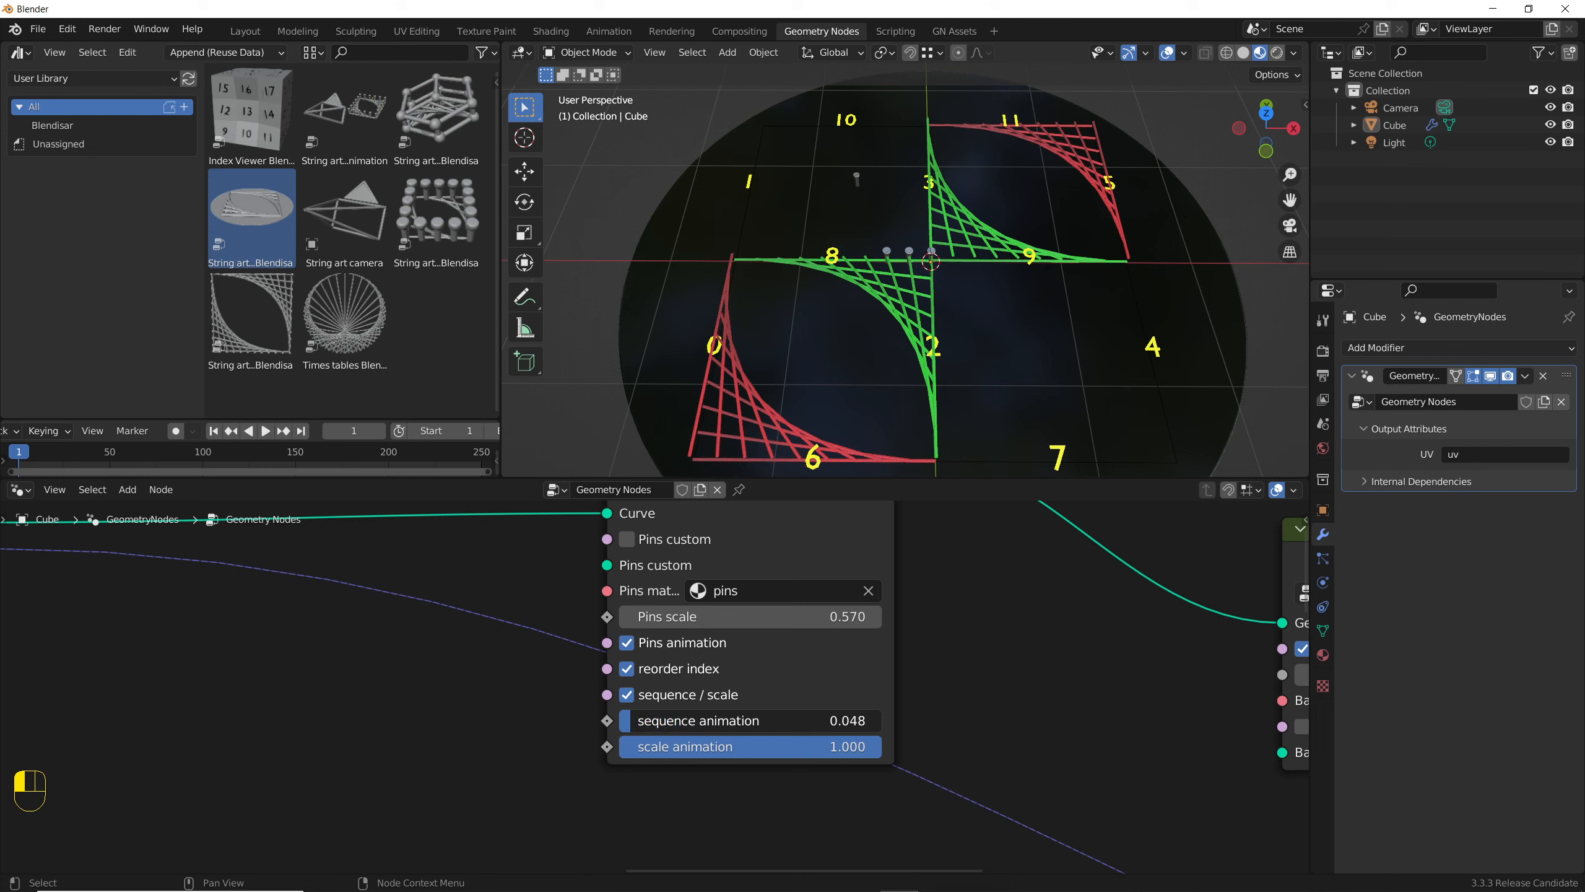
pyautogui.moveTo(659, 720); pyautogui.dragTo(870, 721)
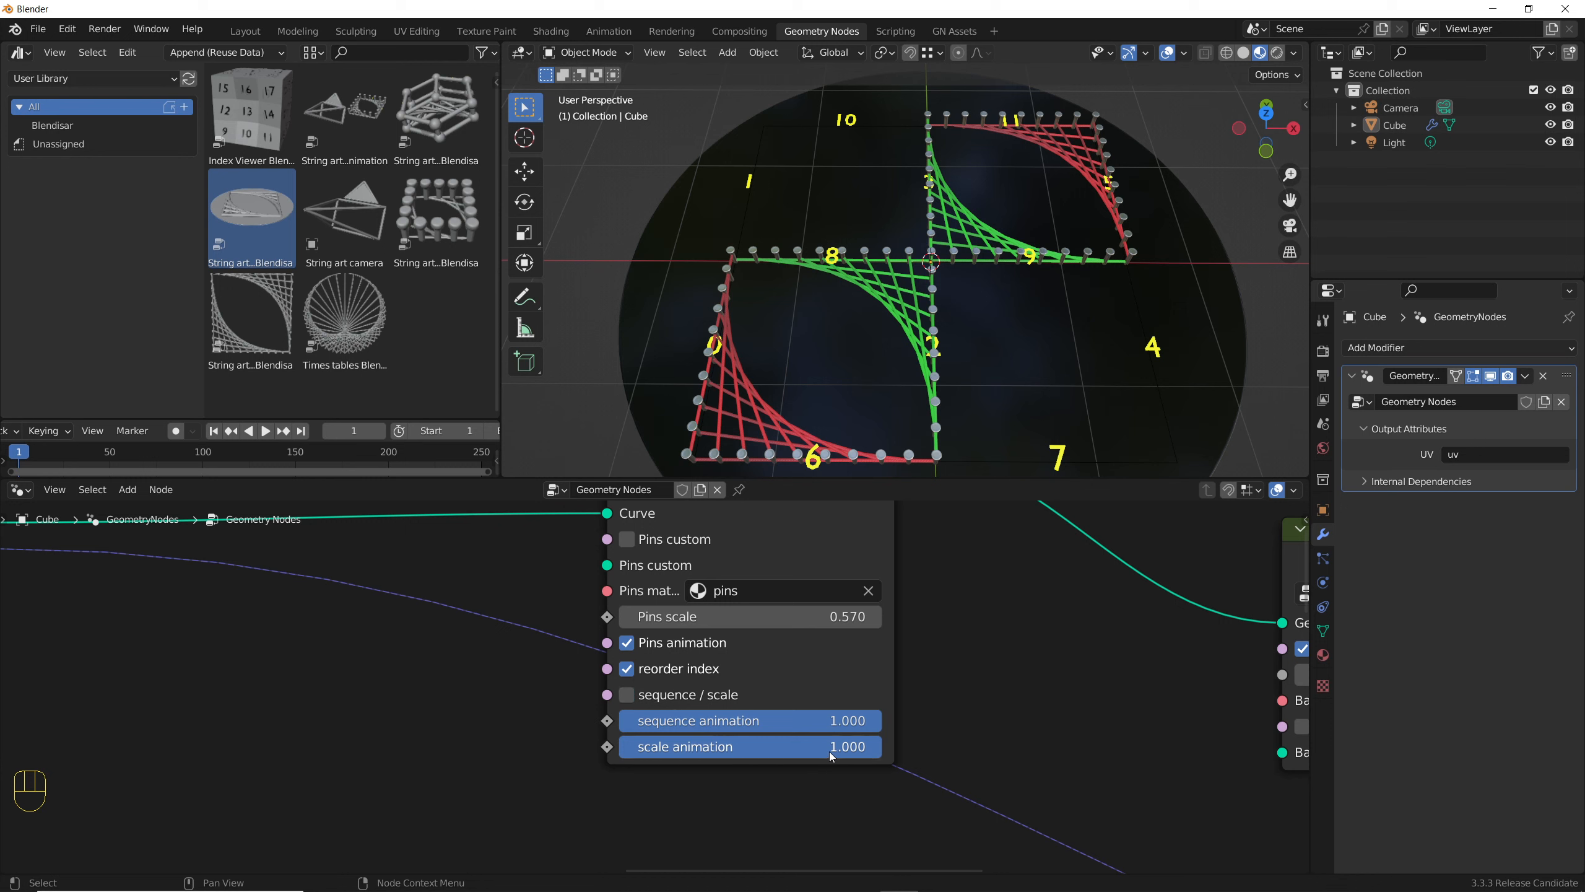
pyautogui.moveTo(833, 755); pyautogui.dragTo(881, 750)
pyautogui.click(633, 699)
# - Test the first String art setup node's start and end sliders and its Dist mod option, restoring their original settings
pyautogui.scroll(-4, 820, 731)
pyautogui.scroll(-5, 820, 732)
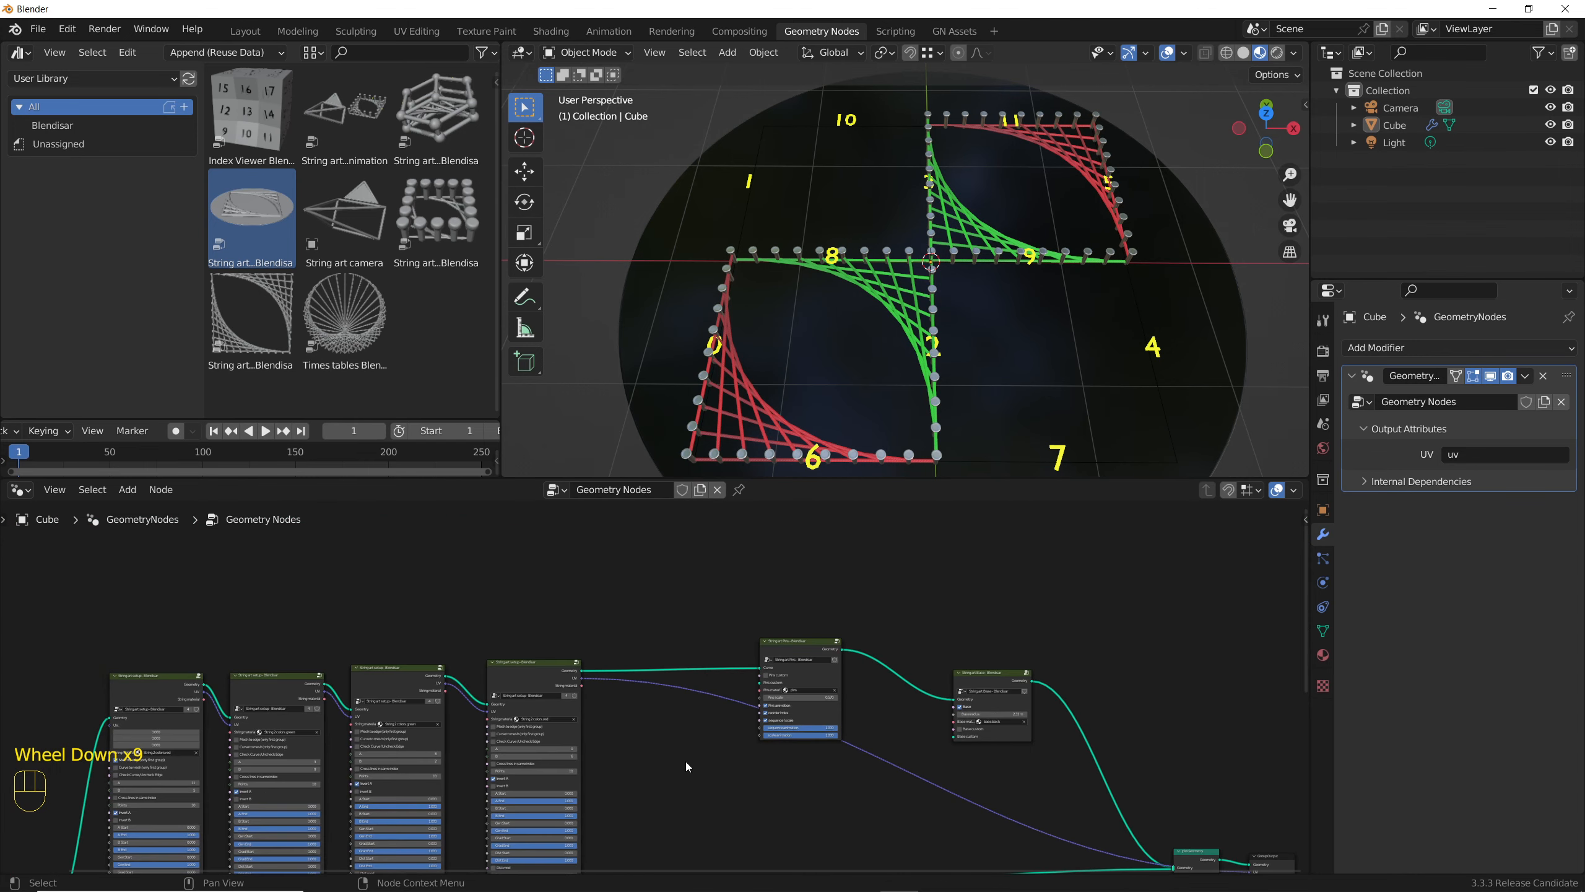
pyautogui.moveTo(937, 624); pyautogui.dragTo(977, 630, button='middle')
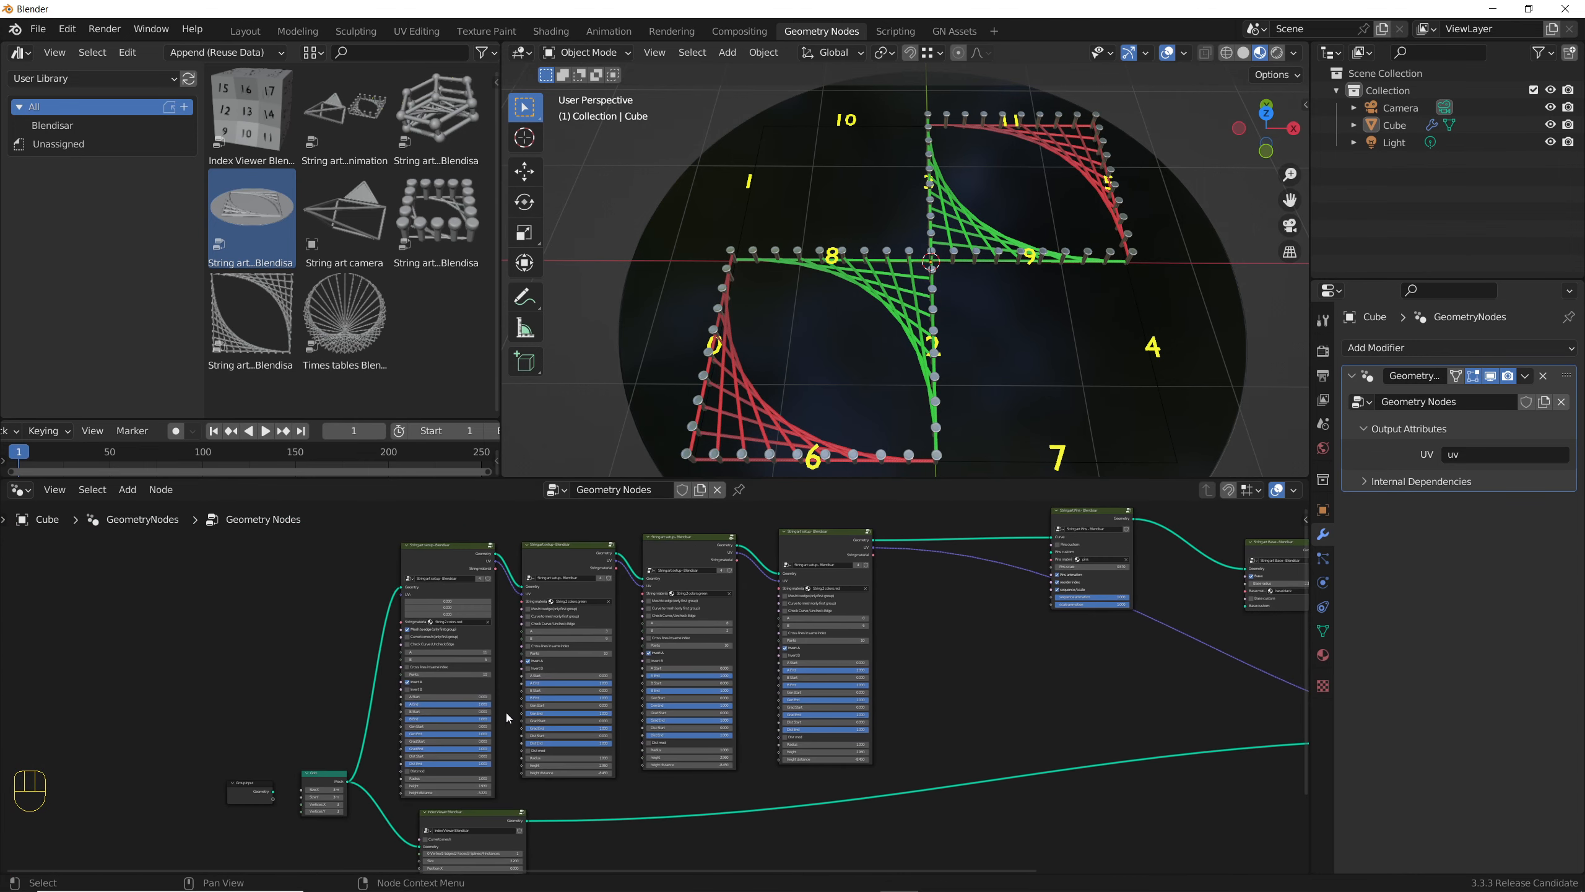
pyautogui.scroll(6, 496, 725)
pyautogui.moveTo(618, 684); pyautogui.dragTo(705, 667, button='middle')
pyautogui.moveTo(578, 590)
pyautogui.mouseDown()
pyautogui.moveTo(826, 590)
pyautogui.moveTo(576, 590)
pyautogui.mouseUp()
pyautogui.moveTo(449, 612); pyautogui.dragTo(579, 612)
pyautogui.moveTo(579, 635)
pyautogui.mouseDown()
pyautogui.moveTo(767, 635)
pyautogui.moveTo(578, 635)
pyautogui.mouseUp()
pyautogui.moveTo(578, 702); pyautogui.dragTo(402, 702)
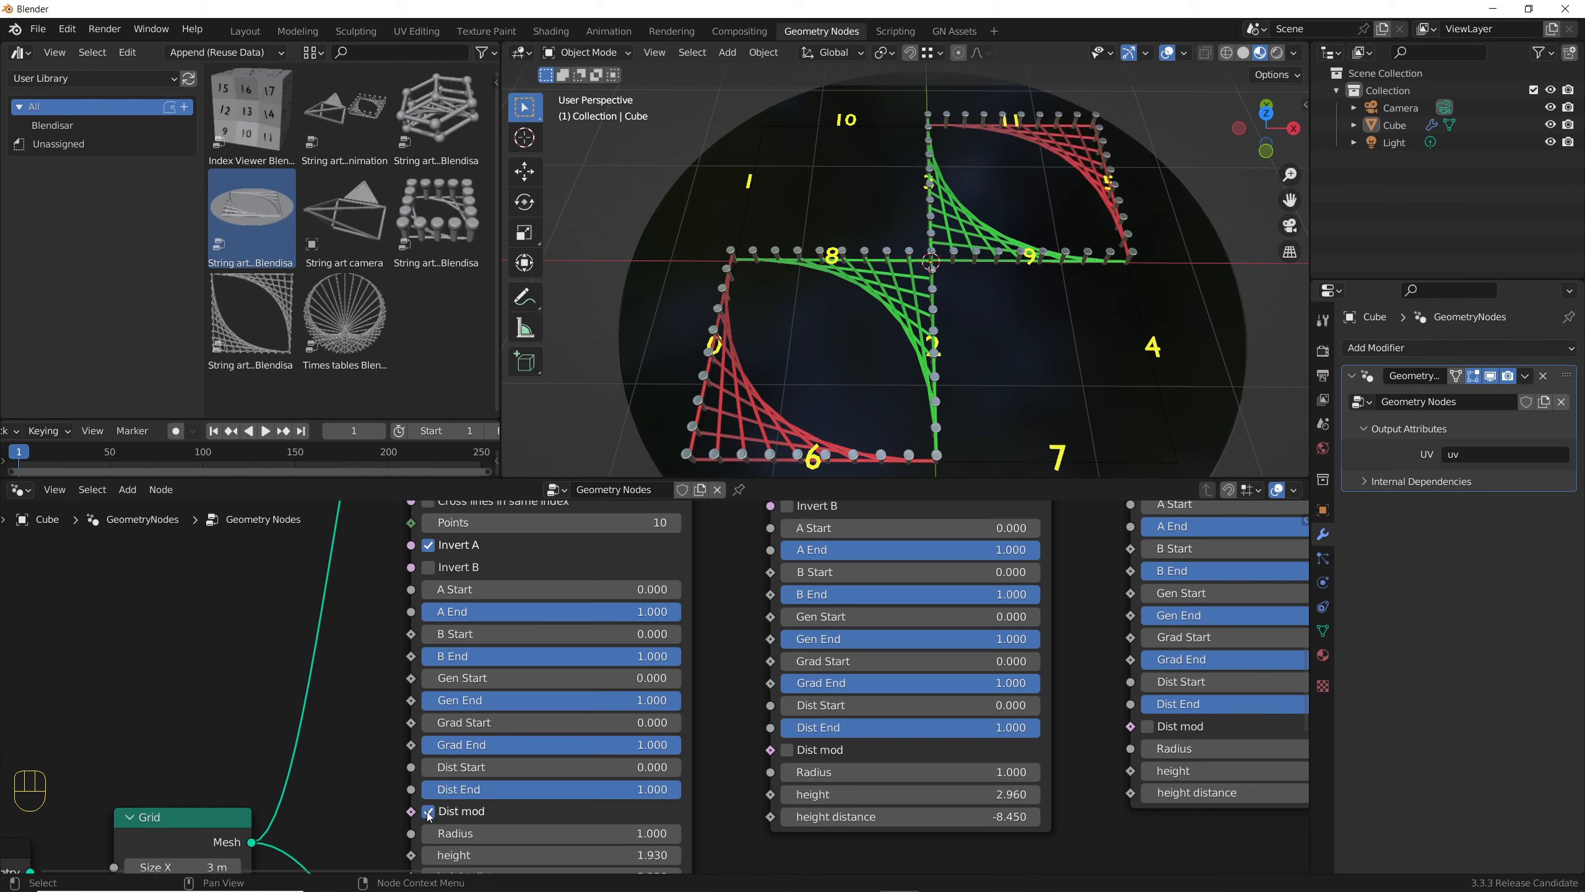
pyautogui.click(428, 814)
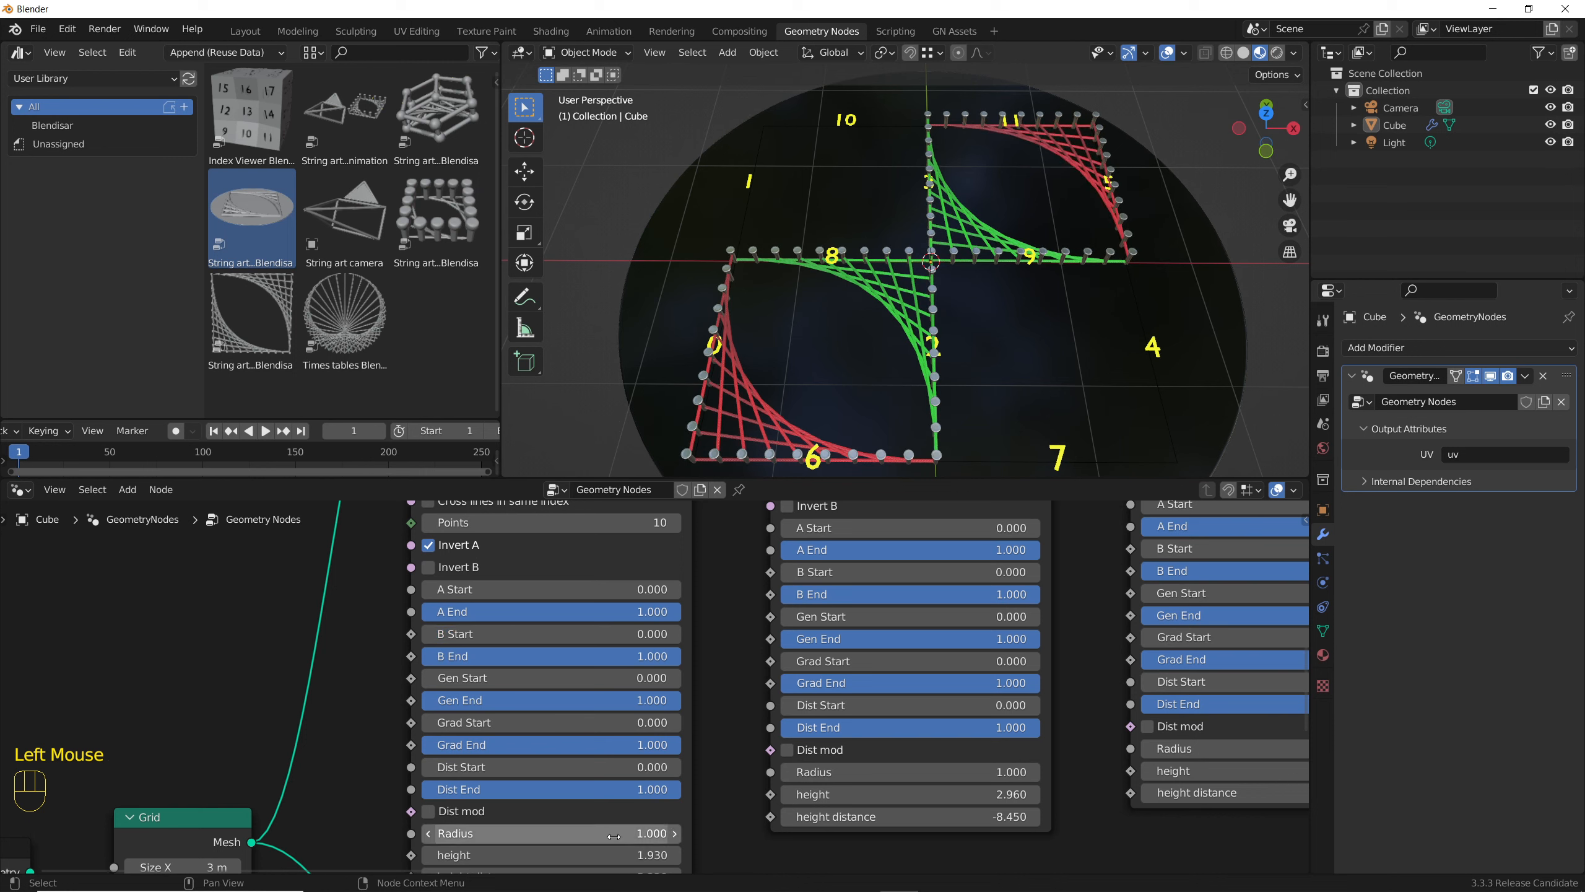
# - Set the first String art setup node's Radius to 0.690
pyautogui.keyDown('shift'); pyautogui.moveTo(562, 834); pyautogui.dragTo(614, 835); pyautogui.keyUp('shift')
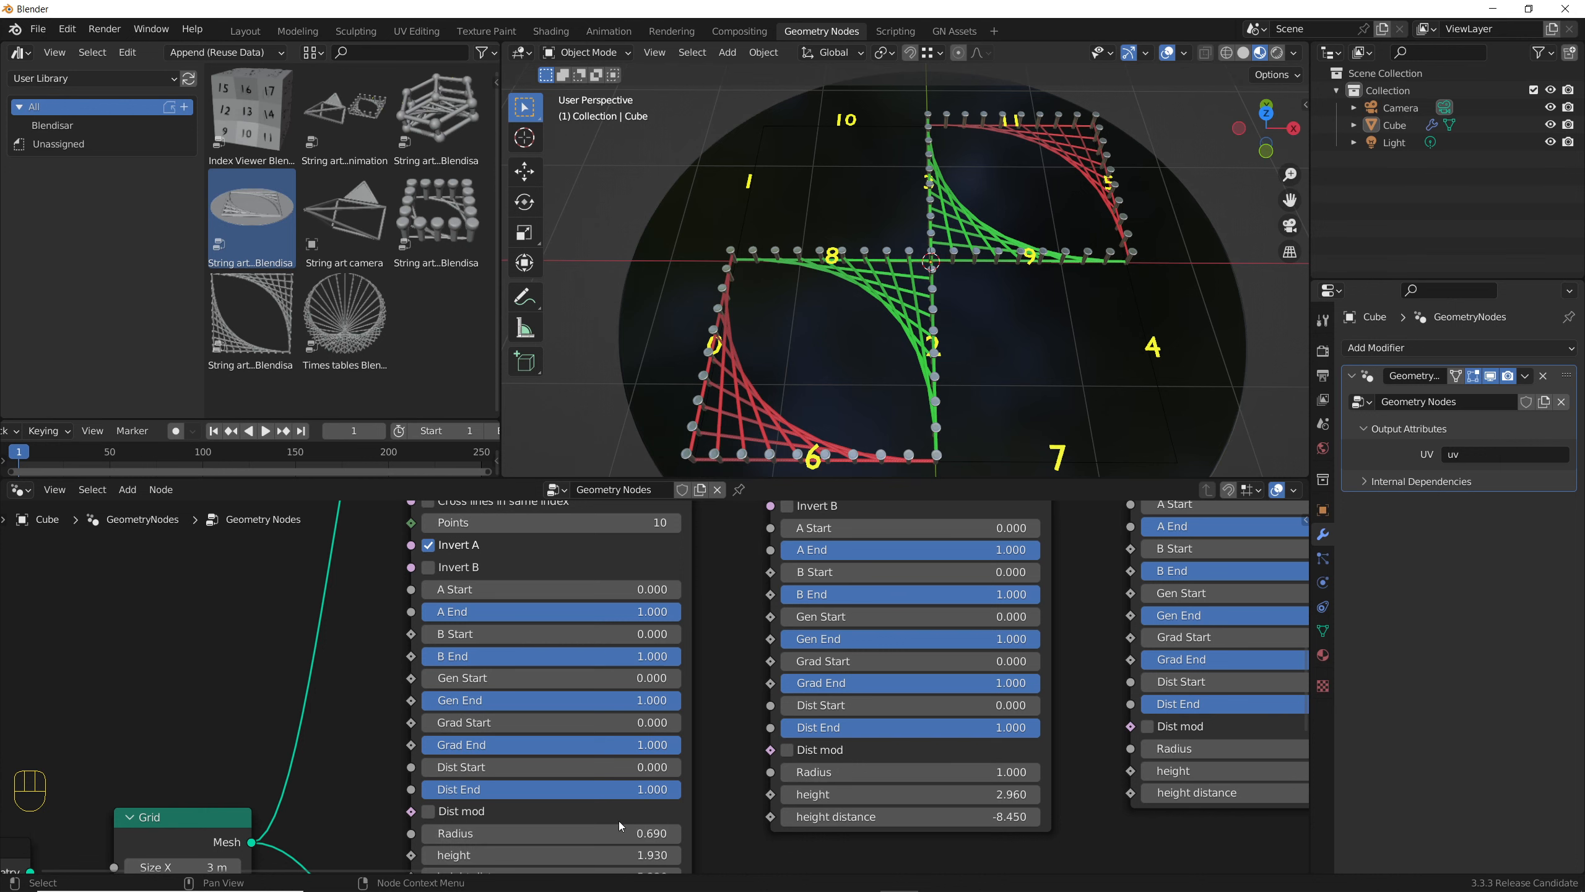
pyautogui.scroll(-1, 723, 735)
pyautogui.keyDown('shift'); pyautogui.moveTo(723, 744); pyautogui.dragTo(634, 708, button='middle'); pyautogui.keyUp('shift')
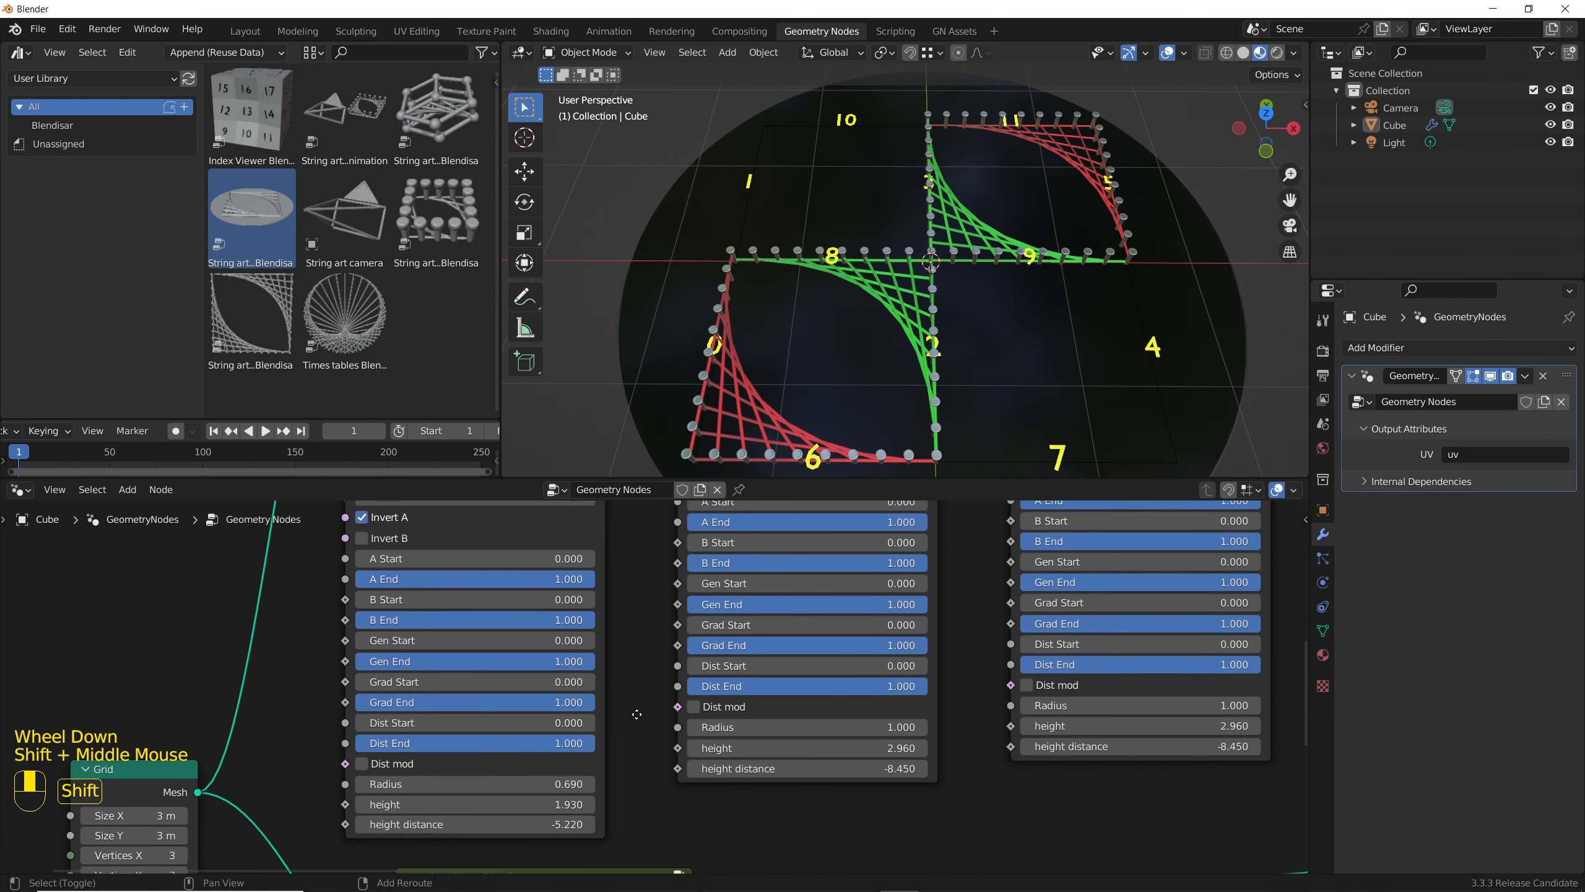
pyautogui.click(538, 787)
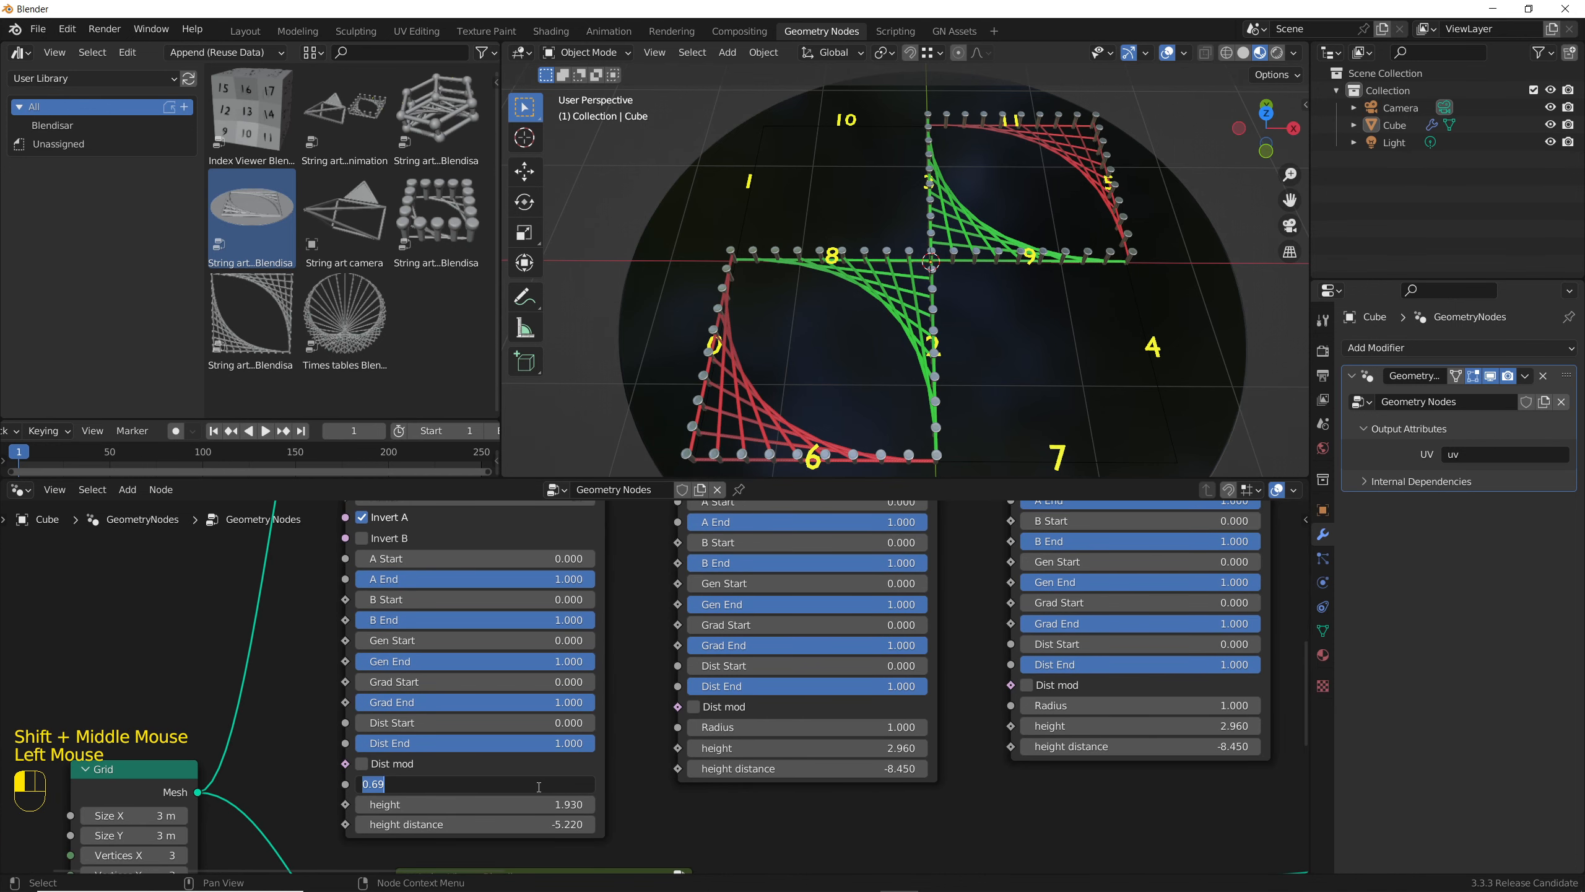
pyautogui.click(668, 797)
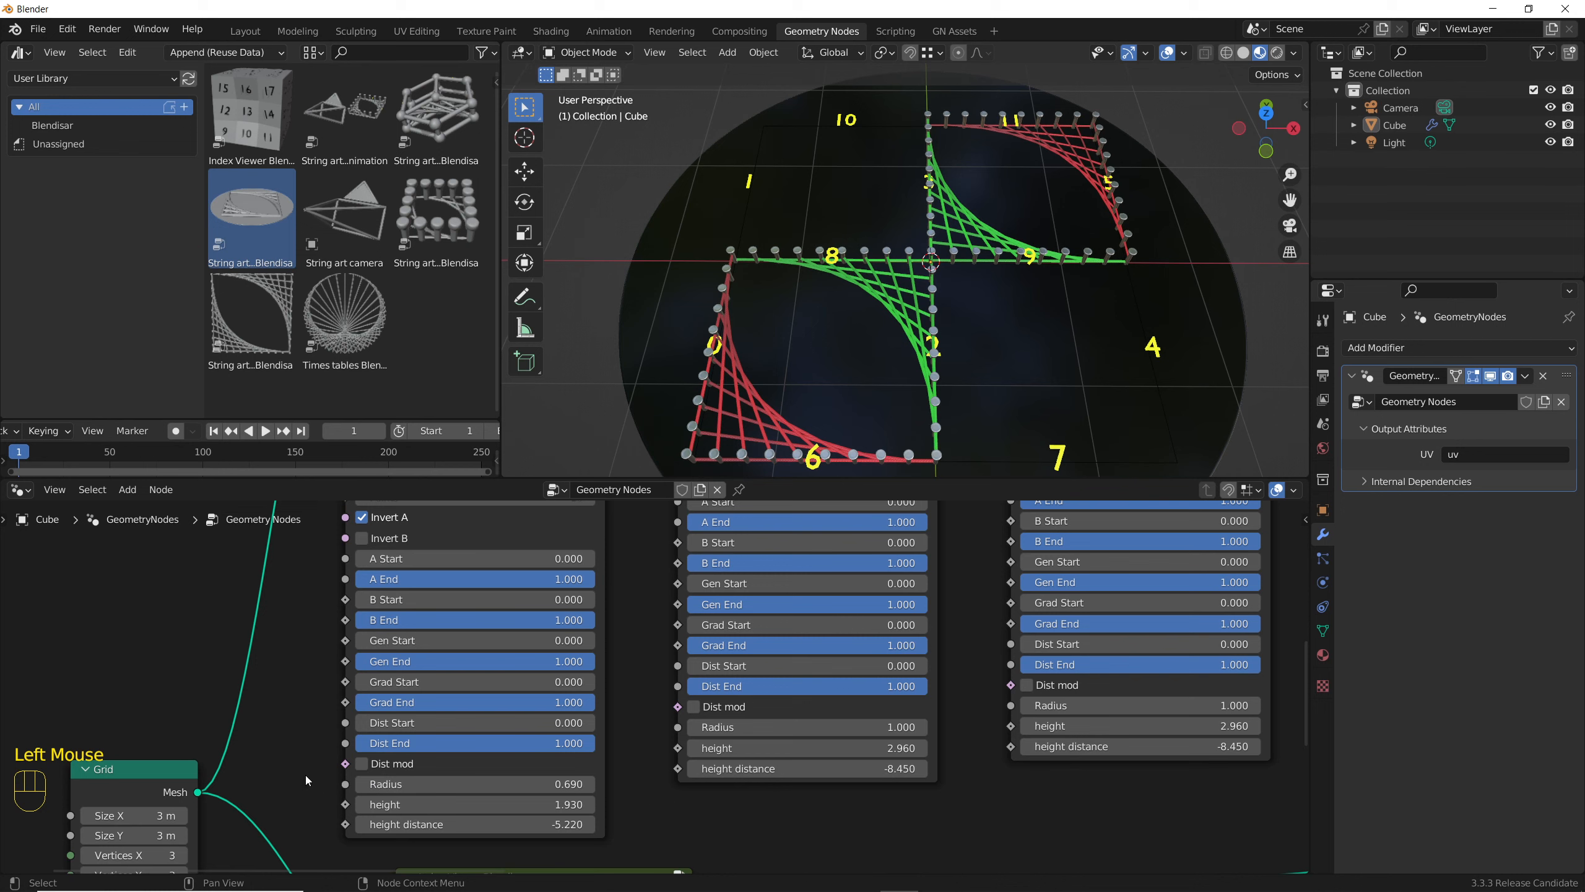
# - Add a Value node feeding the Radius input of the first String art setup node
pyautogui.press('Delete')
pyautogui.moveTo(345, 785); pyautogui.dragTo(294, 758)
pyautogui.write('val')
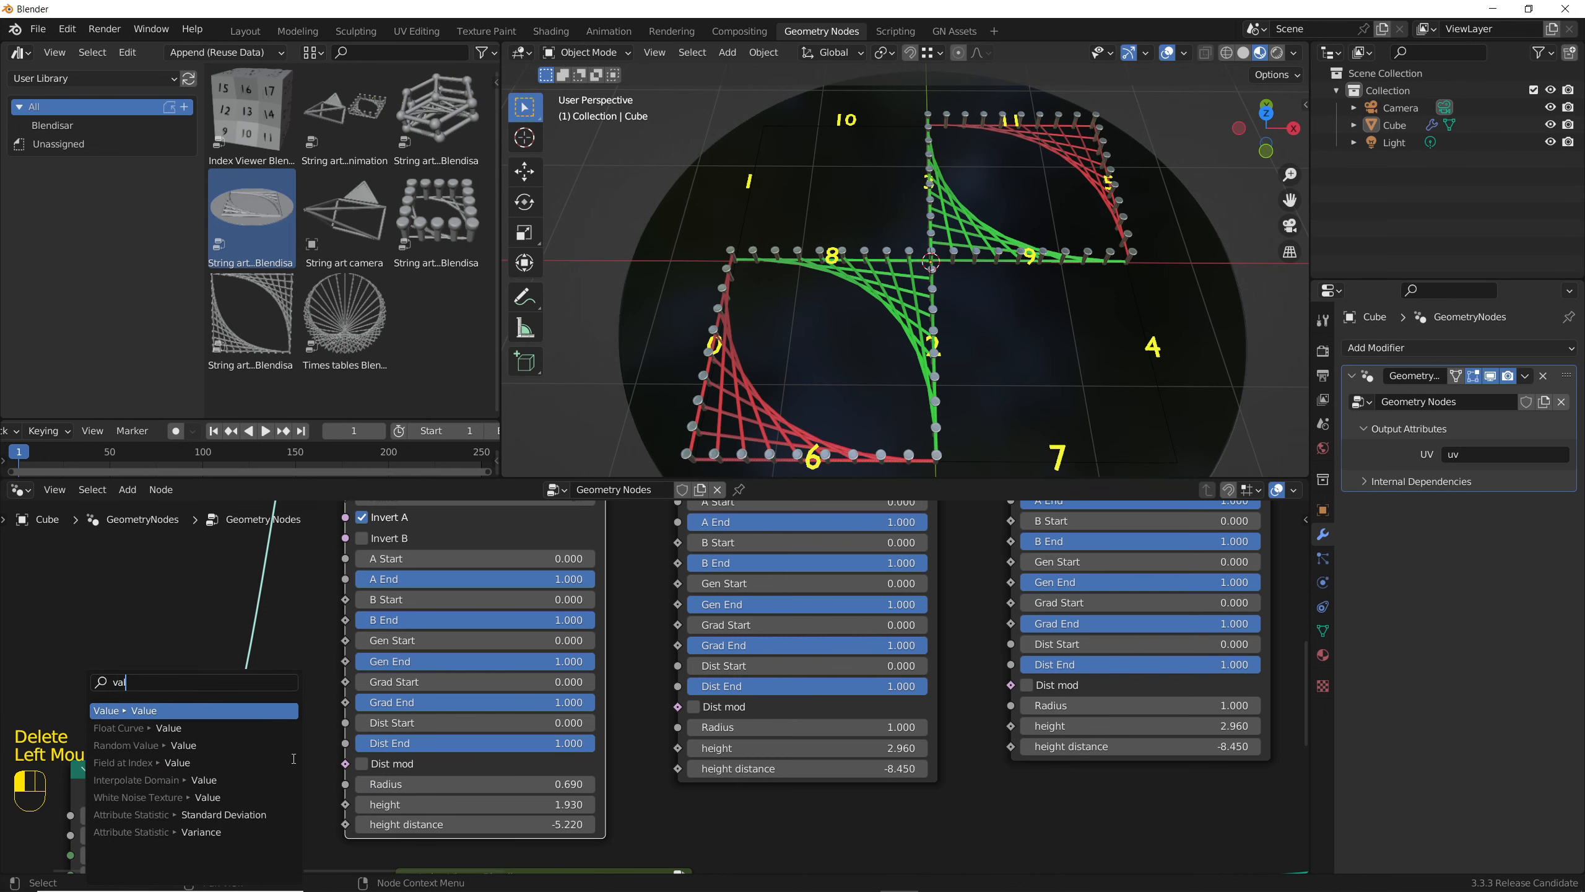
pyautogui.press('Return')
pyautogui.click(278, 673)
# - Link the Value node to the Radius inputs of the other three String art setup nodes and set it to 0.520
pyautogui.moveTo(278, 674); pyautogui.dragTo(678, 727)
pyautogui.moveTo(278, 676); pyautogui.dragTo(986, 718)
pyautogui.scroll(-1, 986, 718)
pyautogui.moveTo(986, 718); pyautogui.dragTo(687, 724, button='middle')
pyautogui.moveTo(68, 686); pyautogui.dragTo(1018, 701)
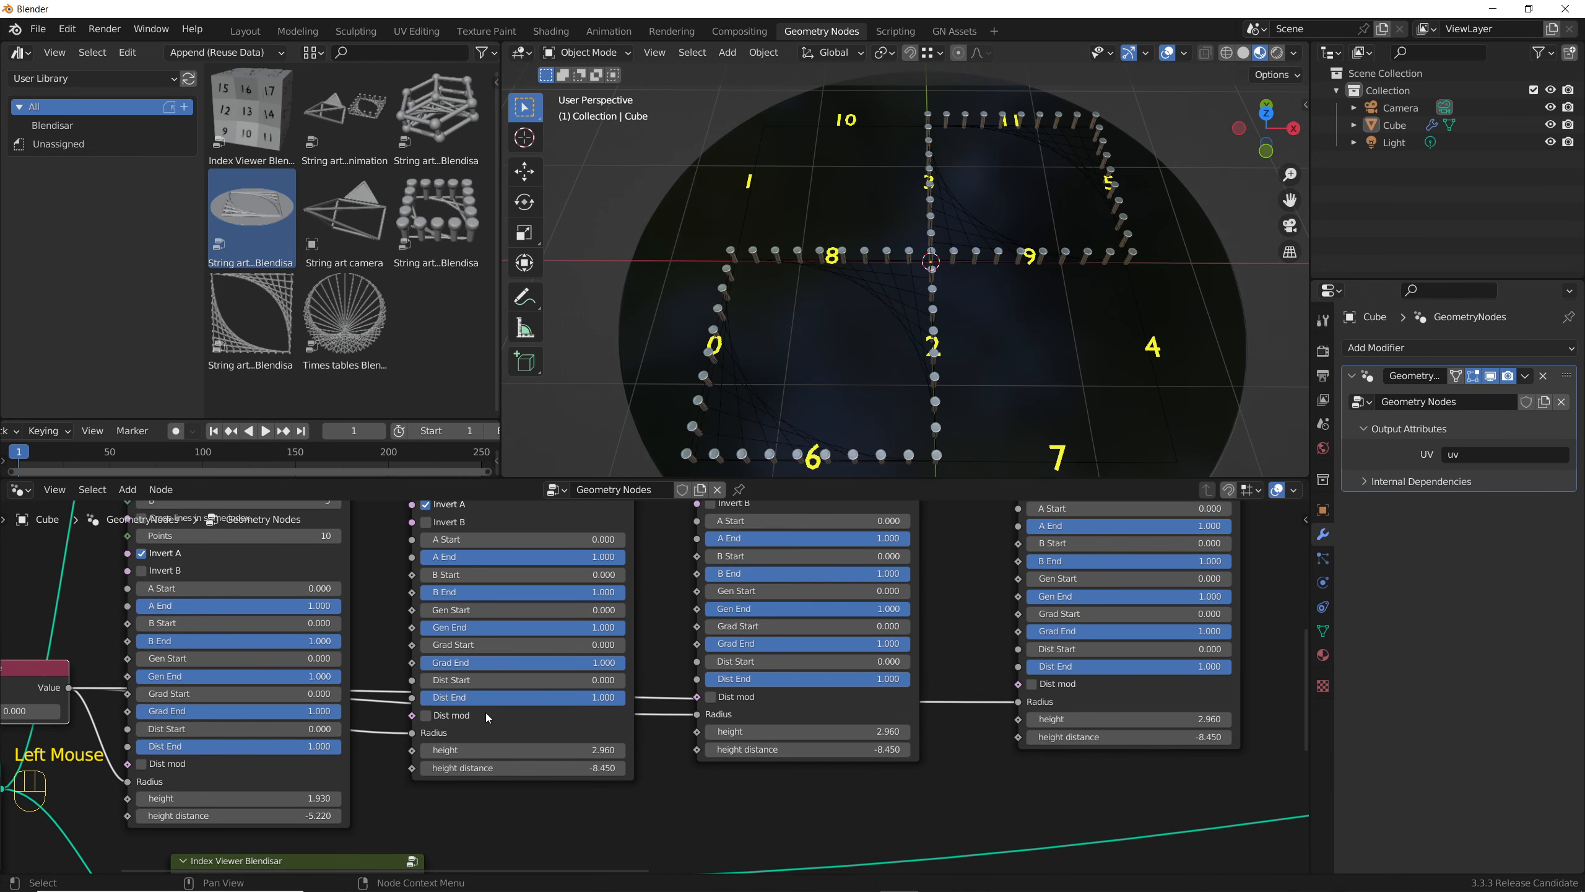
pyautogui.moveTo(485, 712); pyautogui.dragTo(804, 696, button='middle')
pyautogui.keyDown('shift'); pyautogui.moveTo(331, 695); pyautogui.dragTo(387, 695); pyautogui.keyUp('shift')
pyautogui.scroll(2, 562, 710)
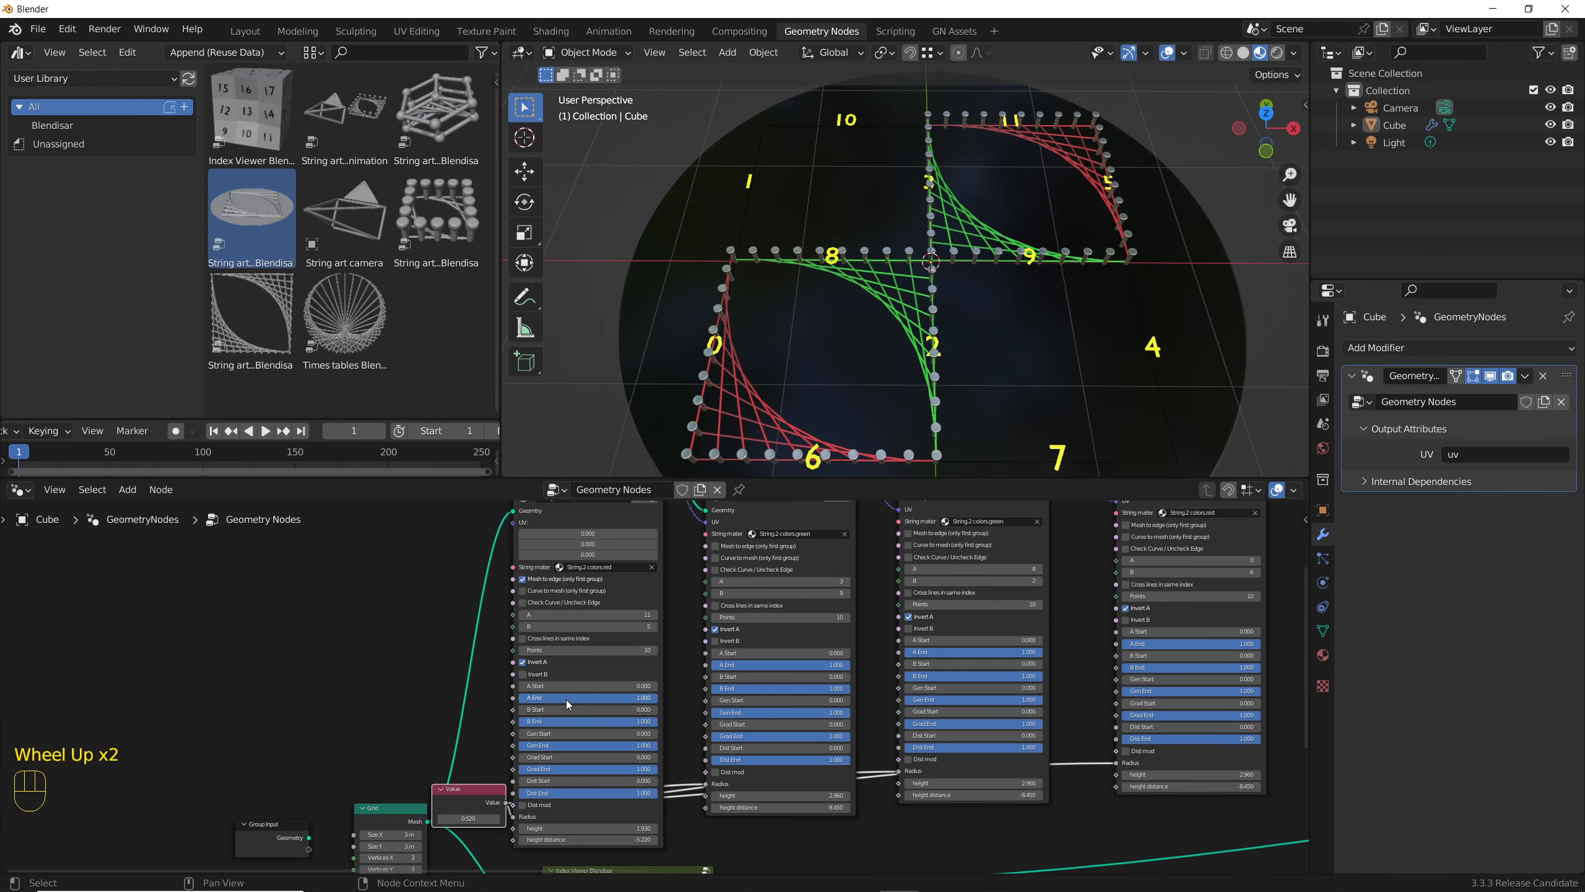
# - Add a second Value node feeding the first String art setup node's A Start input
pyautogui.scroll(3, 580, 696)
pyautogui.click(592, 681)
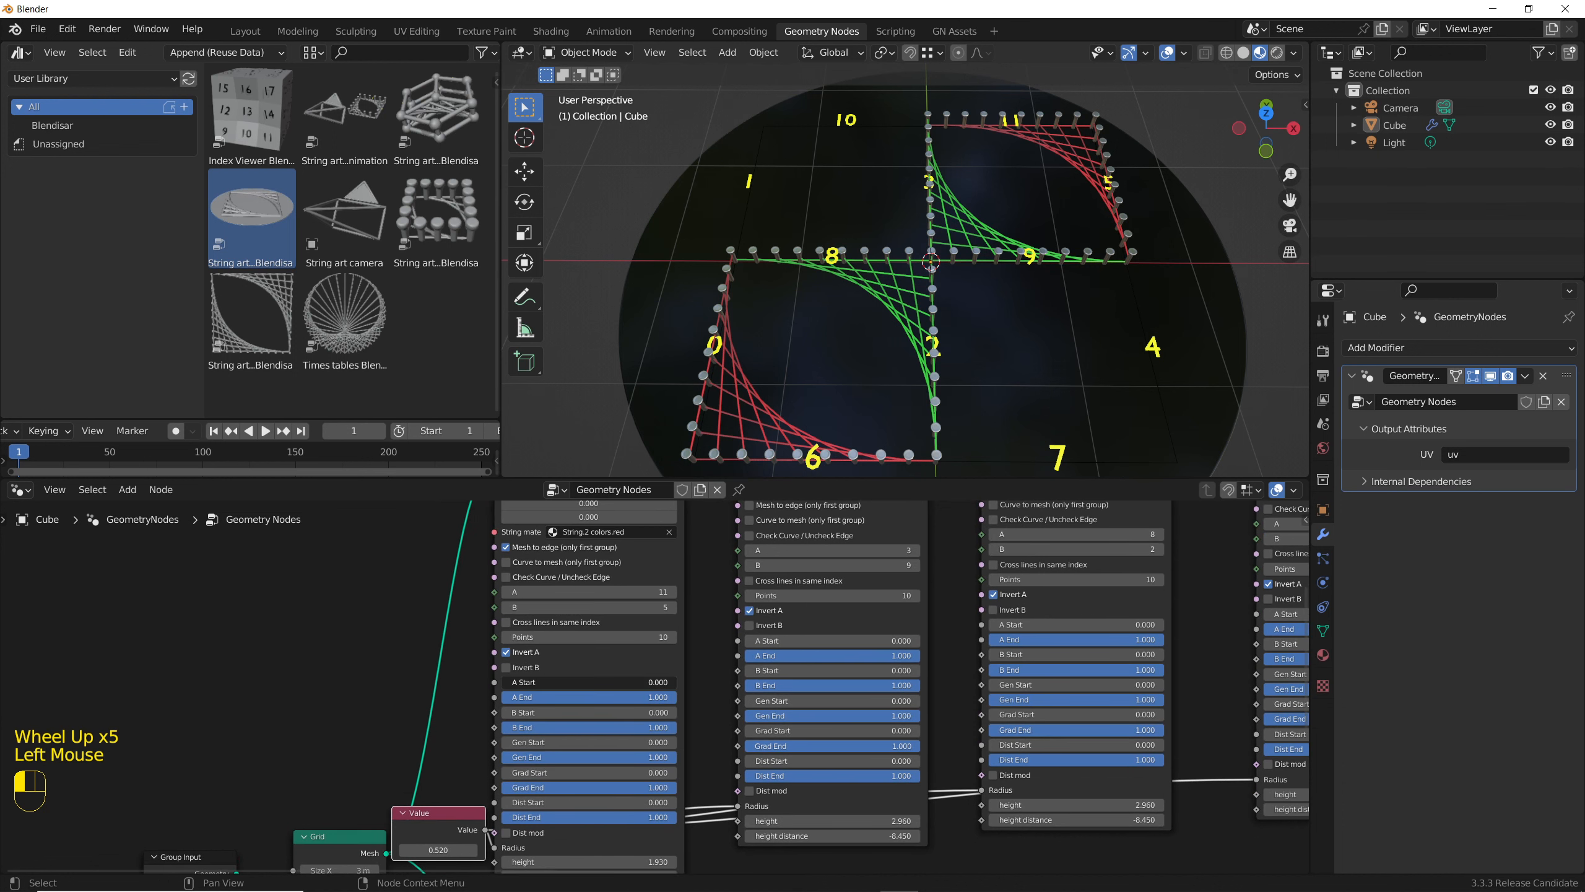
pyautogui.moveTo(592, 681); pyautogui.dragTo(251, 635)
pyautogui.write('val')
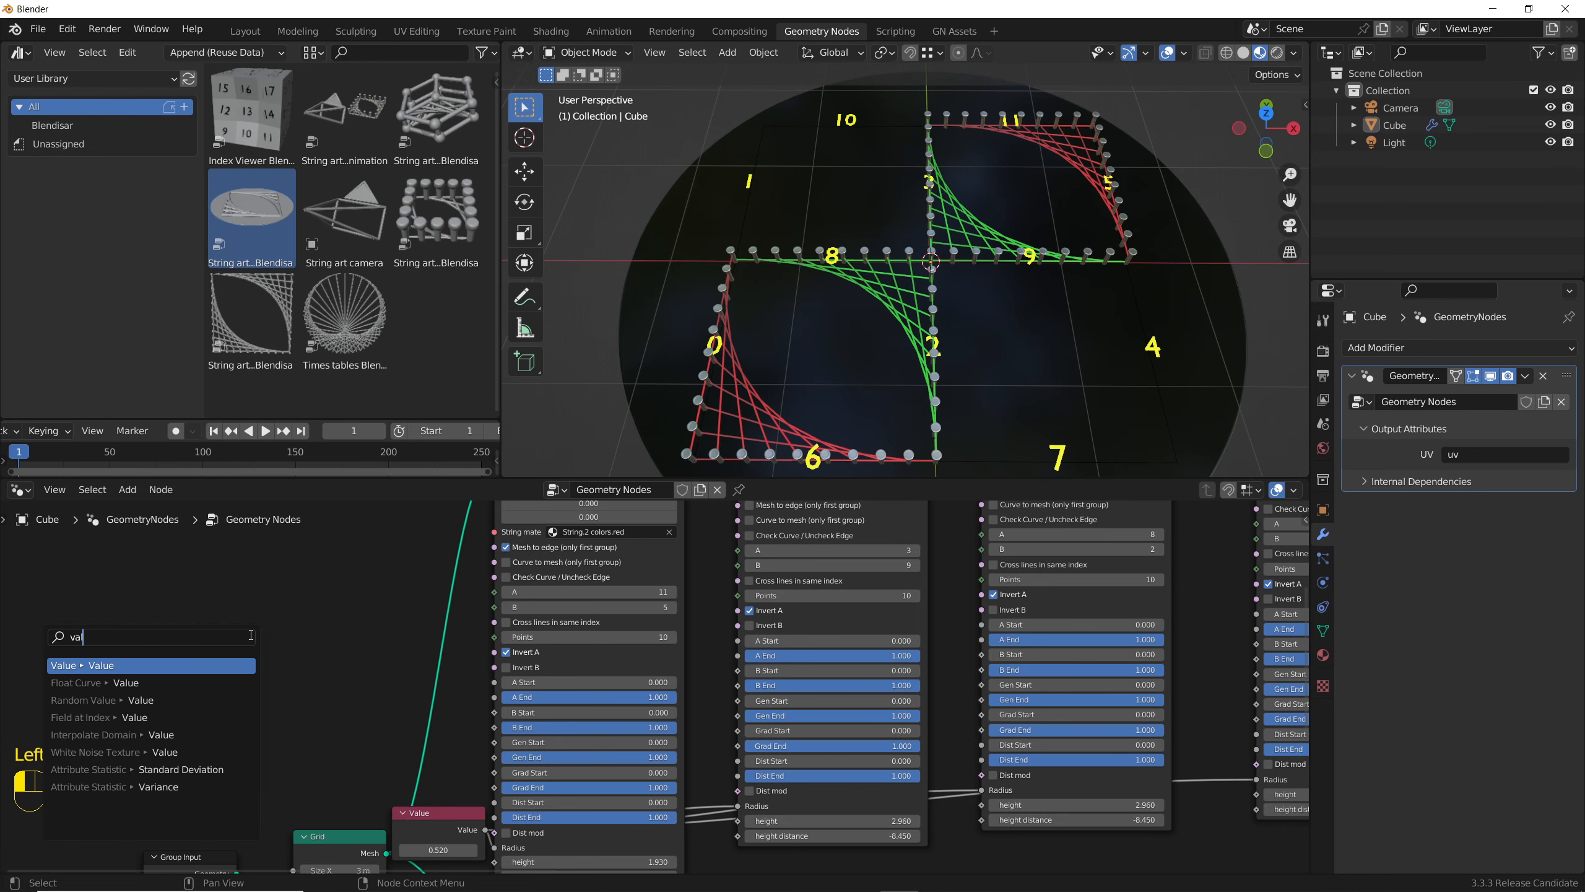
pyautogui.press('Return')
pyautogui.click(174, 616)
pyautogui.scroll(-2, 555, 715)
pyautogui.moveTo(555, 715); pyautogui.dragTo(503, 645, button='middle')
pyautogui.moveTo(186, 561); pyautogui.dragTo(189, 567)
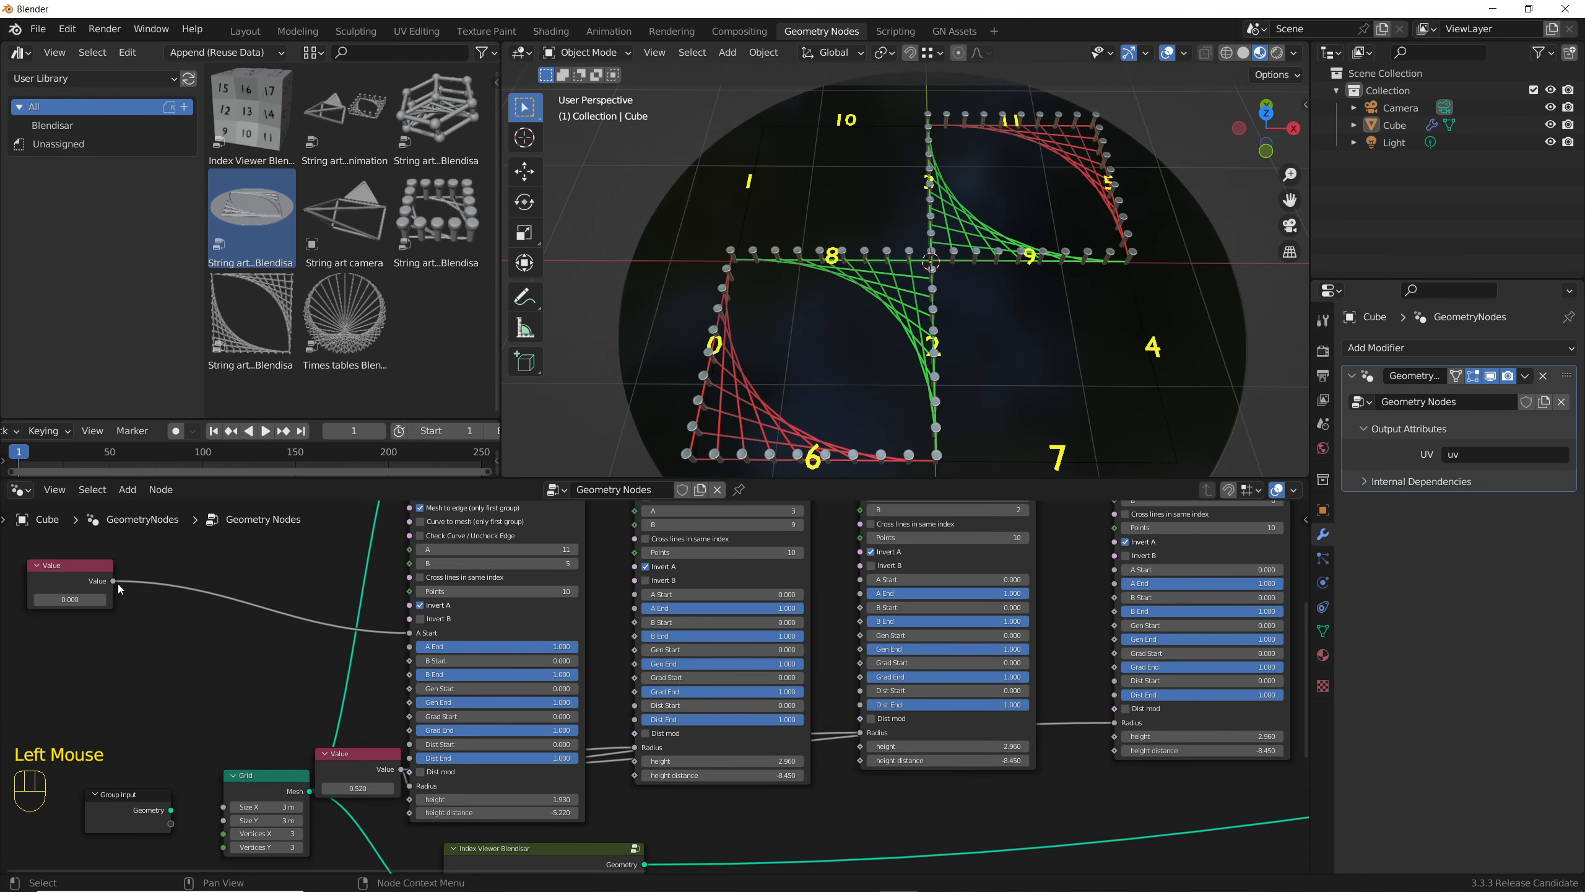
# - Add a Subtract node fed by the A Start Value node, and move the Index Viewer node down to make room
pyautogui.moveTo(117, 584); pyautogui.dragTo(717, 795)
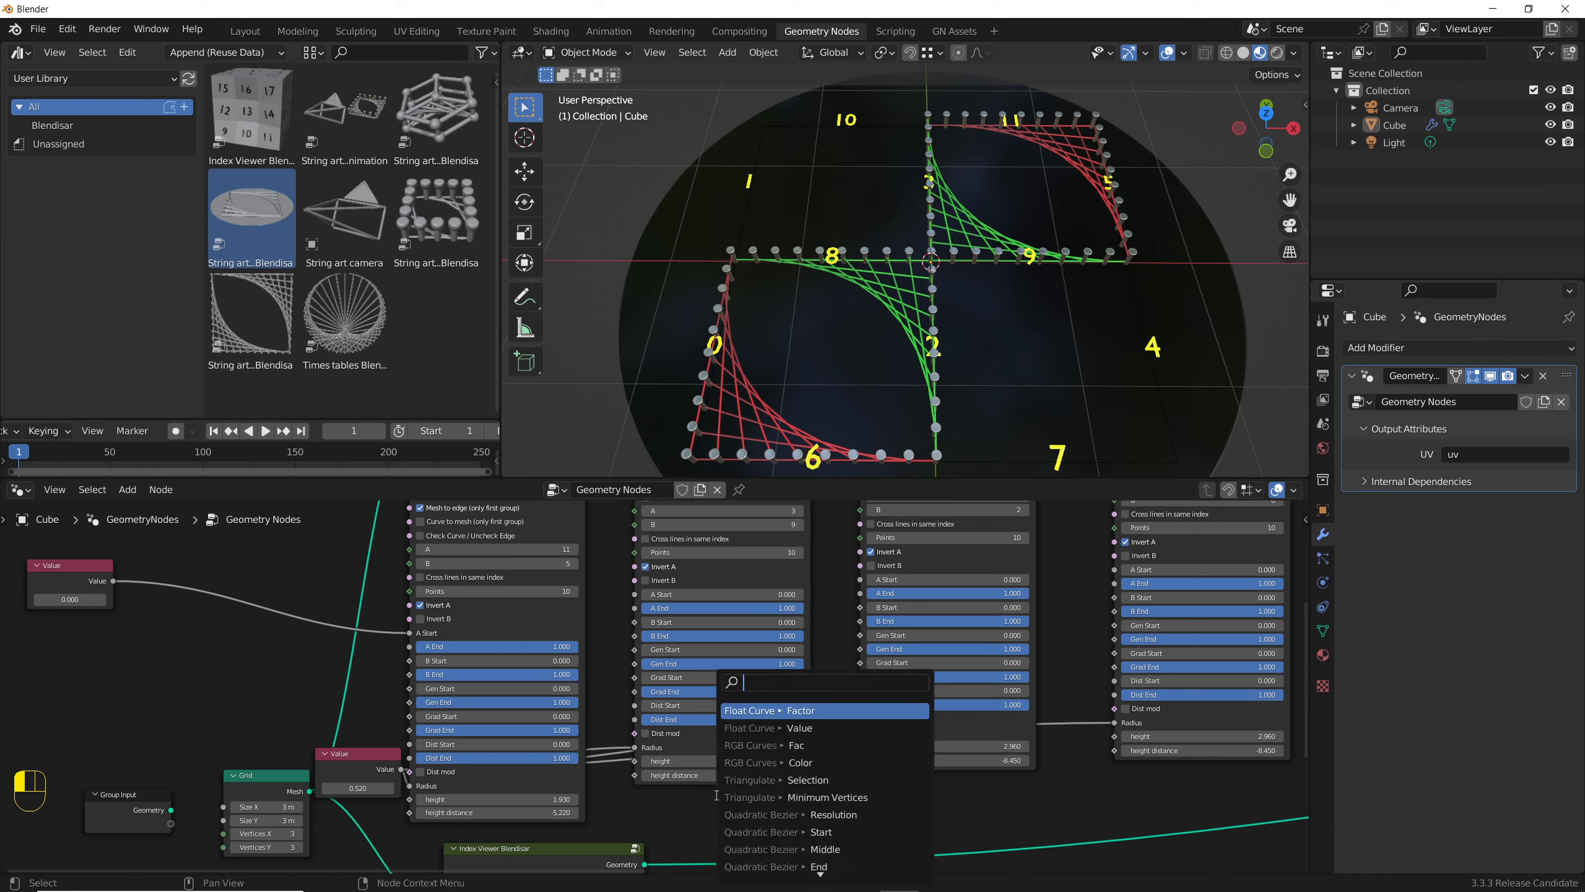
pyautogui.write('sub')
pyautogui.press('Return')
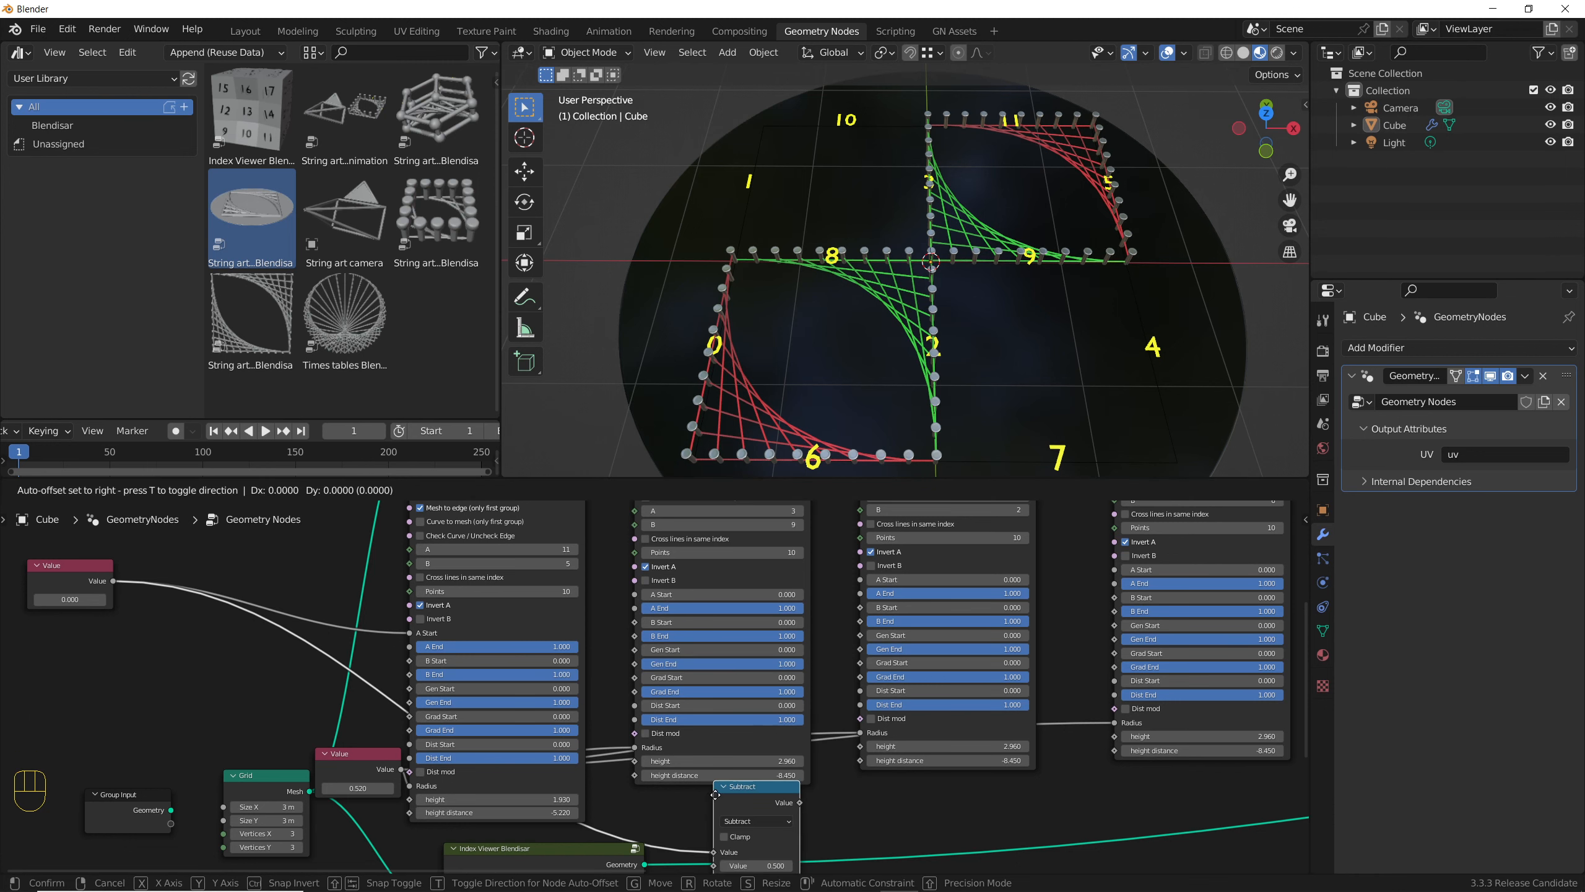
pyautogui.click(648, 787)
pyautogui.scroll(-2, 618, 850)
pyautogui.moveTo(618, 851); pyautogui.dragTo(653, 724, button='middle')
pyautogui.moveTo(652, 724); pyautogui.dragTo(677, 813)
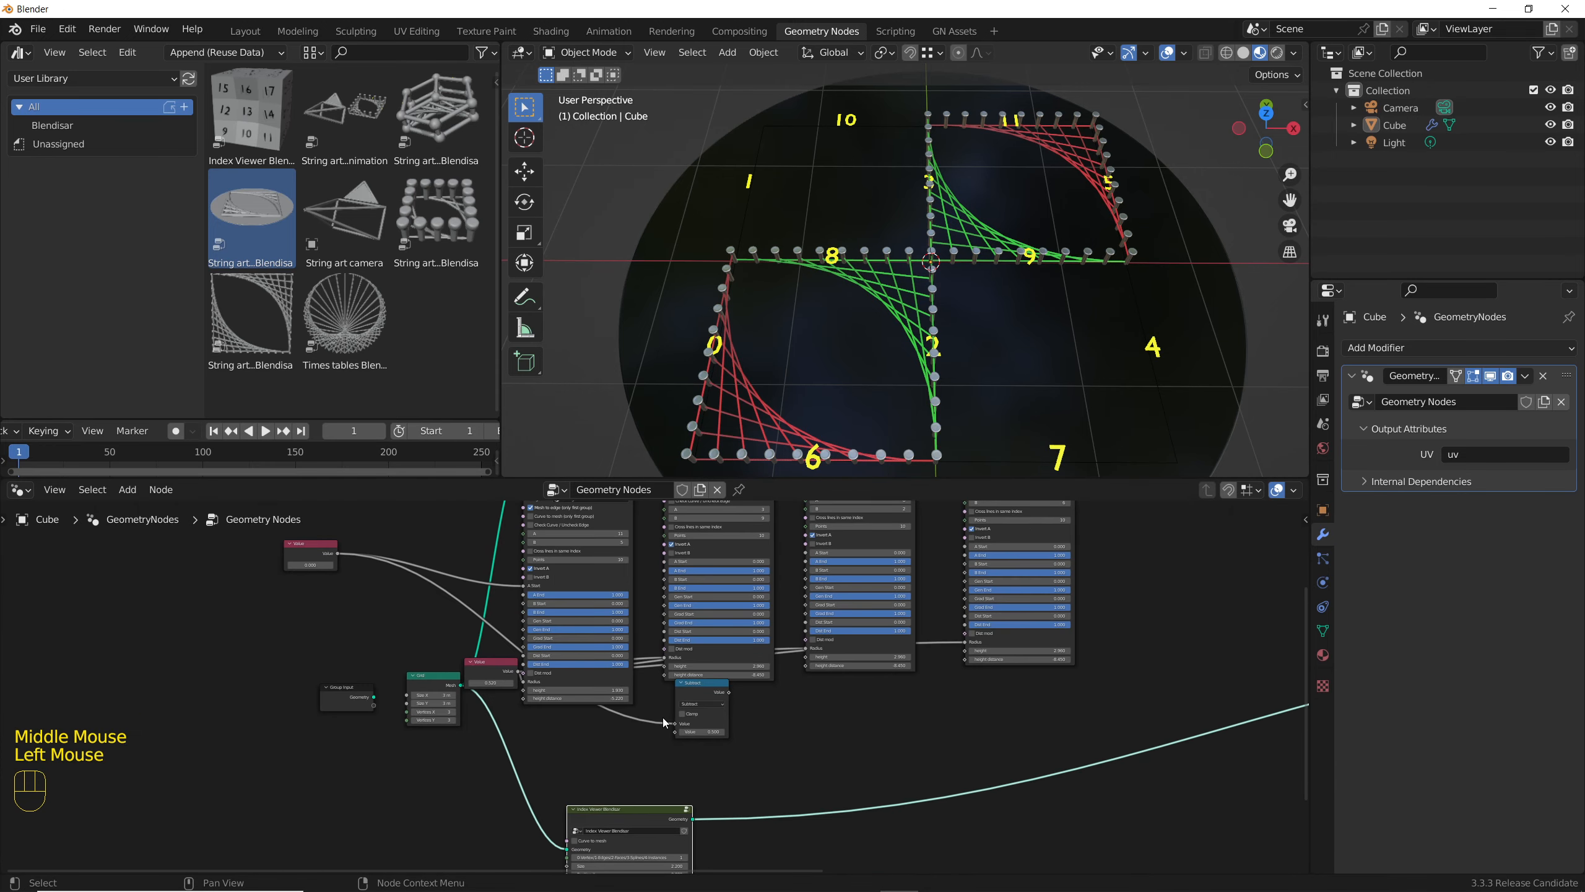
# - Set the Subtract node's second value to 1.000 and link its output to the second String art setup node's A Start
pyautogui.scroll(3, 686, 688)
pyautogui.moveTo(686, 688); pyautogui.dragTo(696, 732, button='middle')
pyautogui.moveTo(705, 724); pyautogui.dragTo(697, 743)
pyautogui.moveTo(710, 813); pyautogui.dragTo(717, 813)
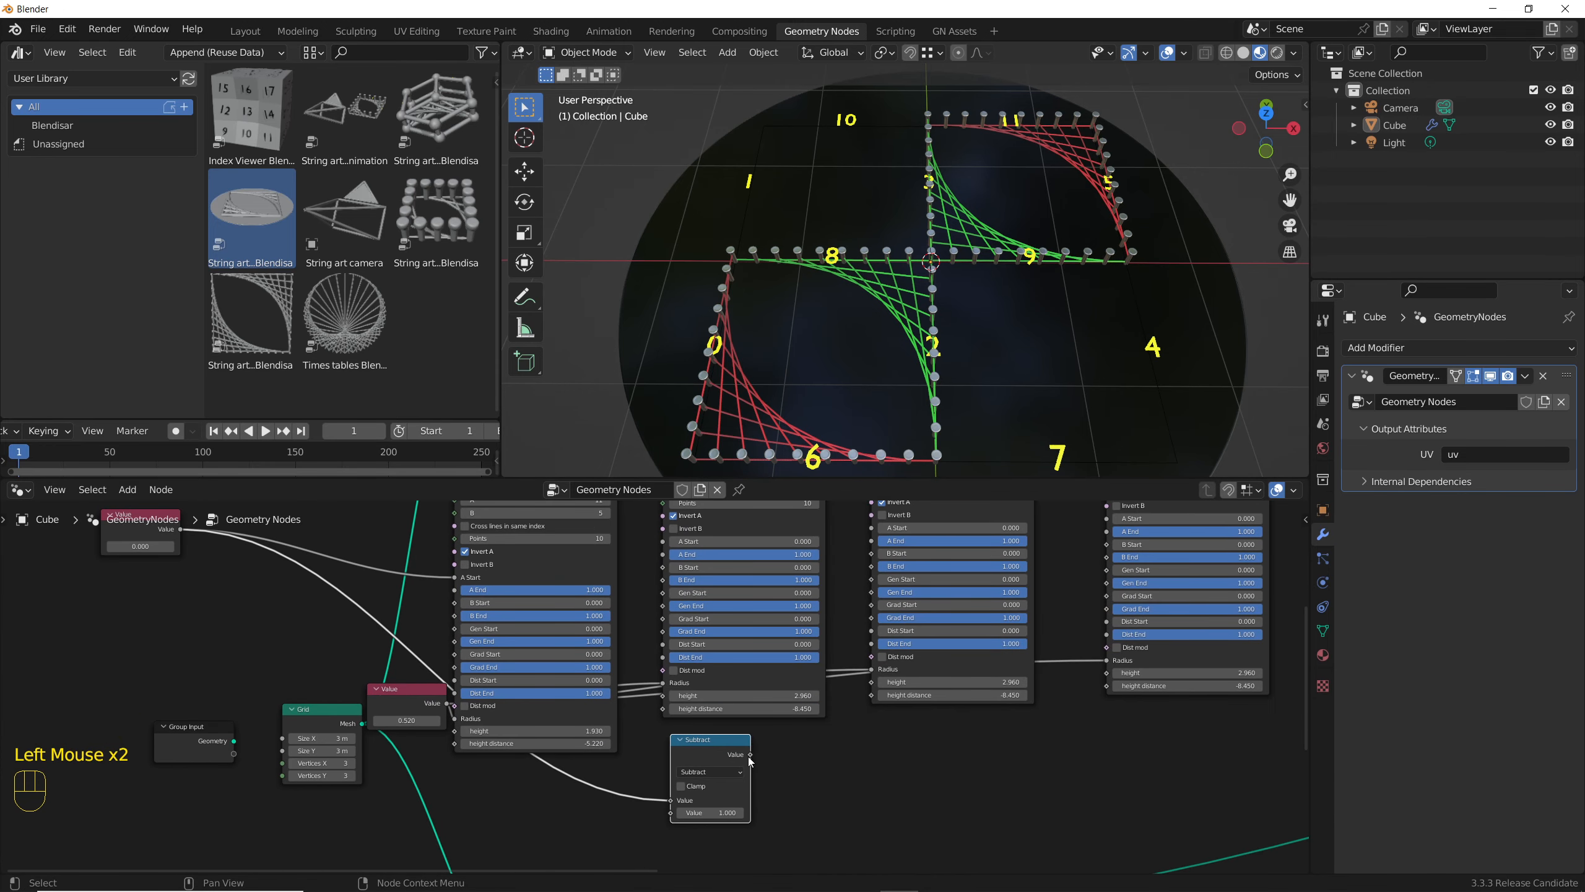
pyautogui.moveTo(749, 754); pyautogui.dragTo(662, 542)
pyautogui.moveTo(745, 703); pyautogui.dragTo(883, 754, button='middle')
pyautogui.keyDown('shift'); pyautogui.moveTo(275, 596); pyautogui.dragTo(244, 596); pyautogui.keyUp('shift')
# - Duplicate the Subtract node twice, placing the copies below the third and fourth String art setup nodes
pyautogui.scroll(1, 738, 796)
pyautogui.click(738, 795)
pyautogui.hotkey('shift', 'd')
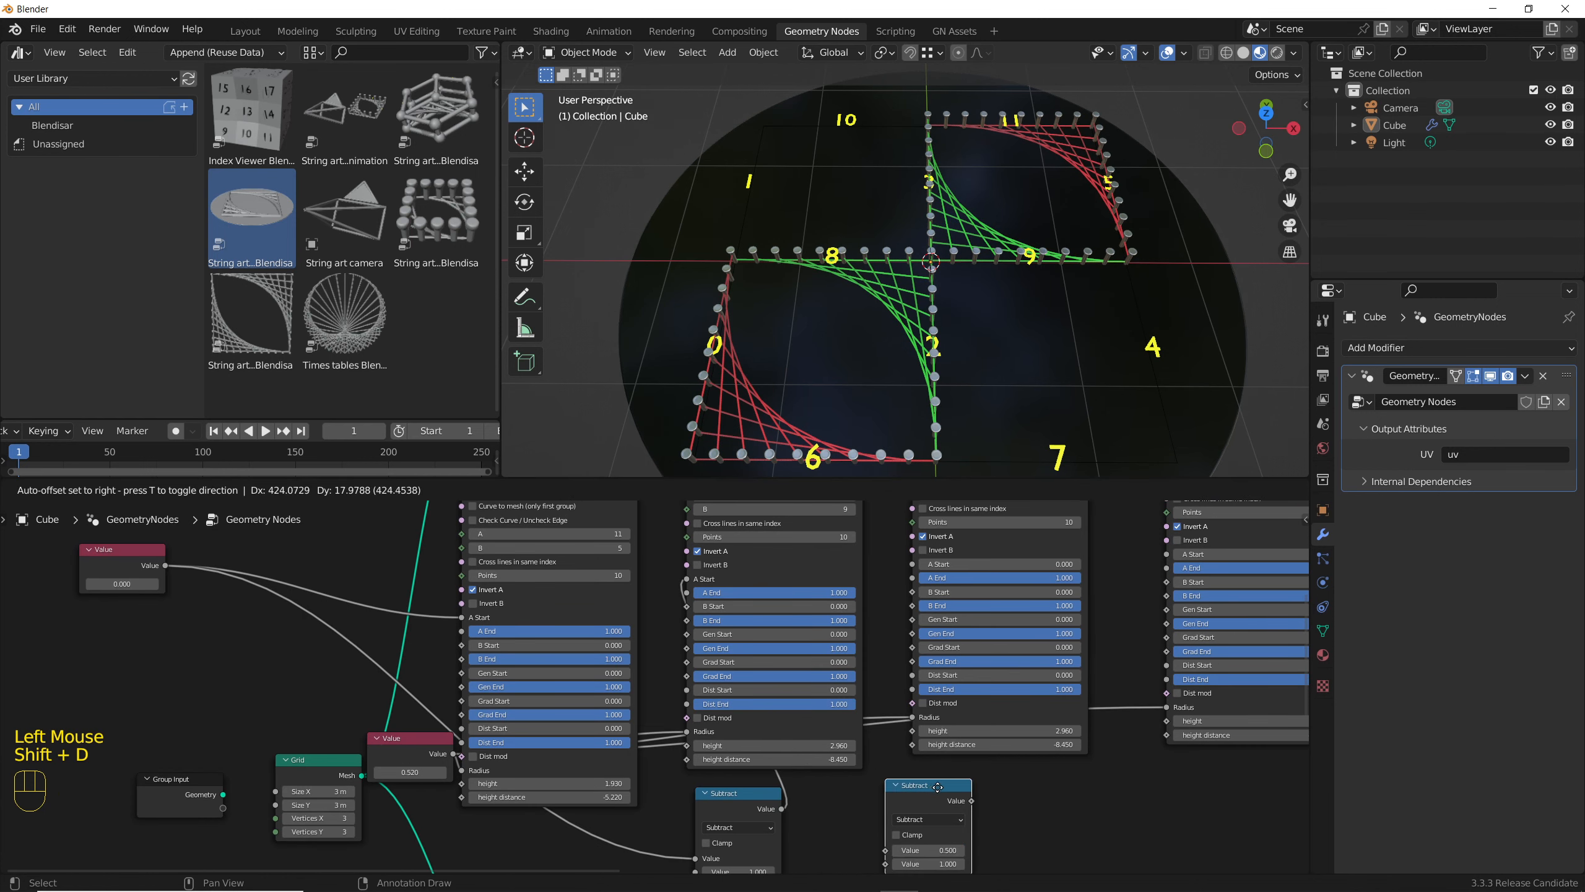
pyautogui.click(953, 788)
pyautogui.hotkey('shift', 'd')
pyautogui.click(1204, 788)
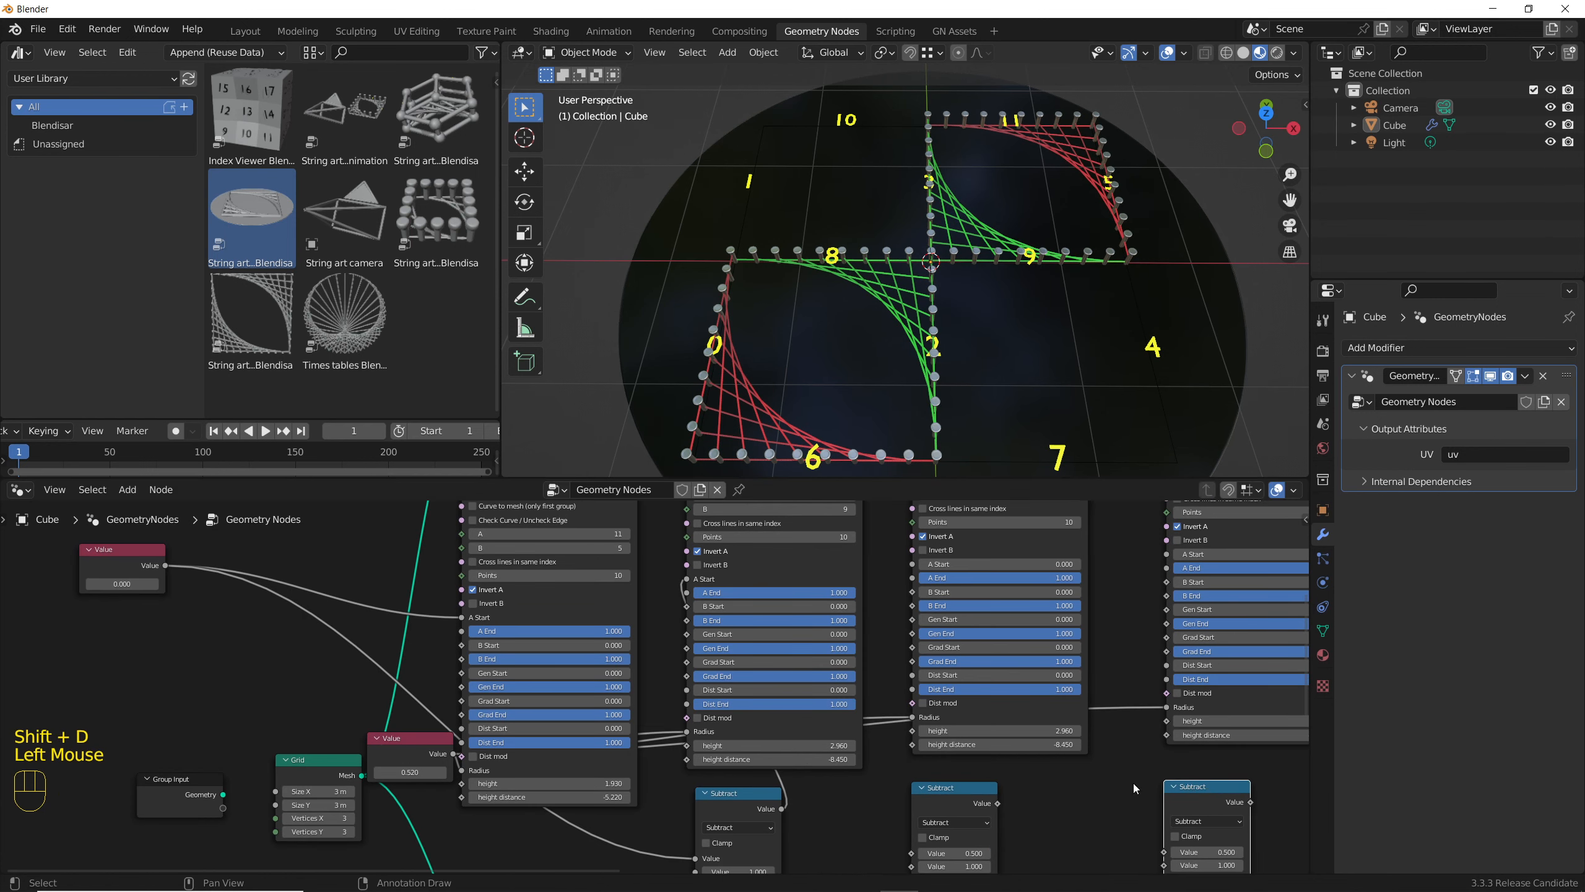
# - Chain the three Subtract nodes in series and link the copies to A Start of the third and fourth String art setup nodes
pyautogui.moveTo(838, 790); pyautogui.dragTo(793, 777, button='middle')
pyautogui.moveTo(735, 796); pyautogui.dragTo(864, 839)
pyautogui.moveTo(952, 791); pyautogui.dragTo(1121, 840)
pyautogui.moveTo(1205, 790); pyautogui.dragTo(1122, 541)
pyautogui.moveTo(86, 585); pyautogui.dragTo(318, 602, button='middle')
pyautogui.moveTo(312, 589)
pyautogui.keyDown('shift'); pyautogui.mouseDown()
pyautogui.moveTo(580, 589)
pyautogui.moveTo(314, 589)
pyautogui.mouseUp(); pyautogui.keyUp('shift')
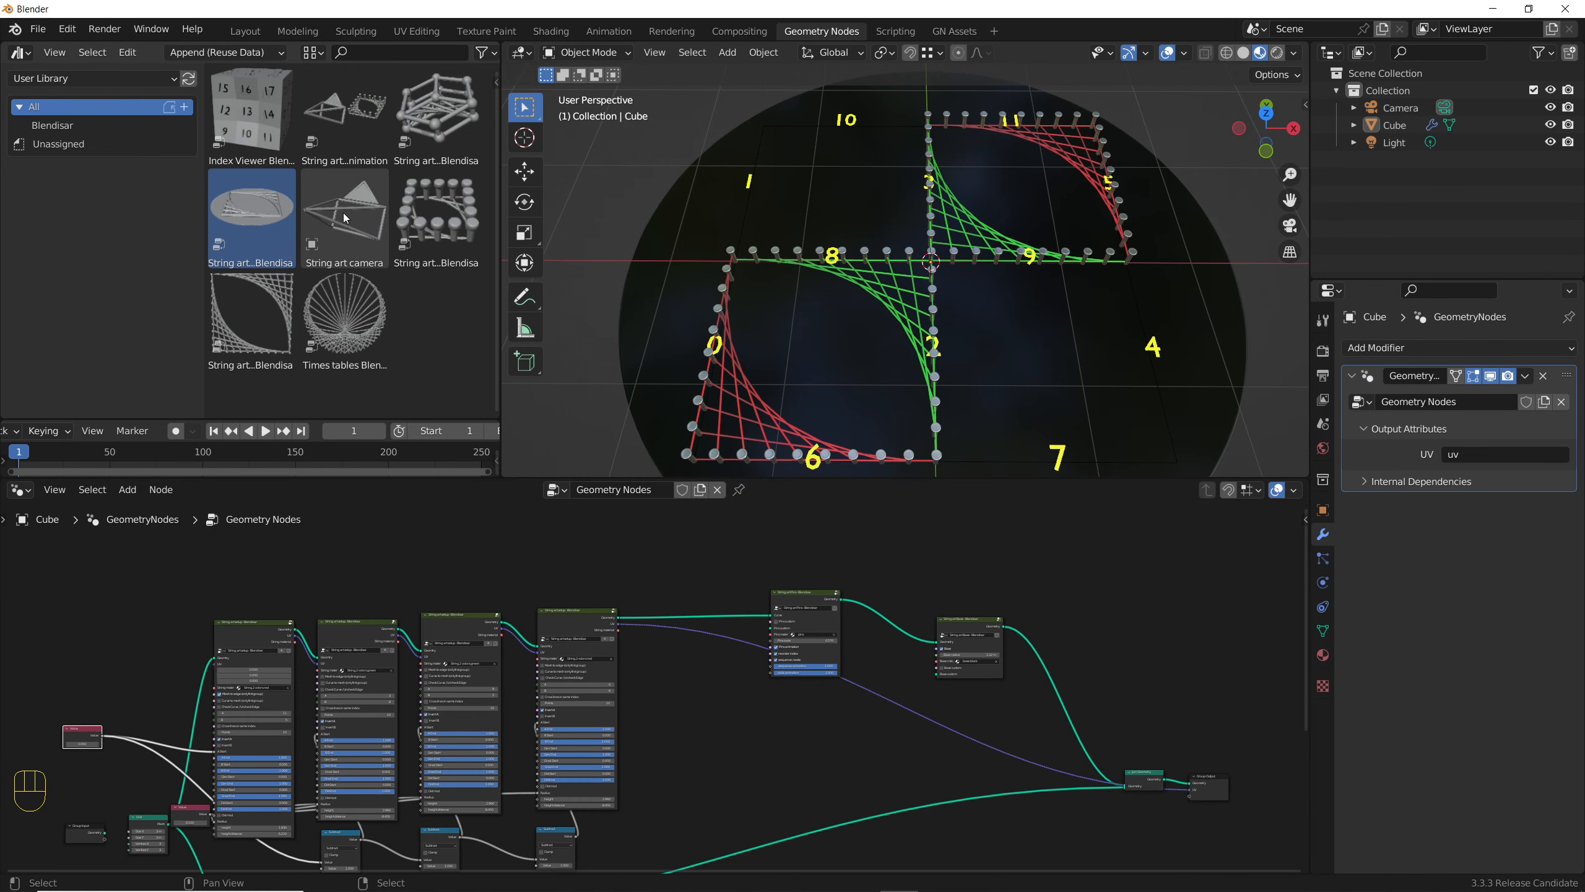
# - Delete the default Camera object from the scene
pyautogui.scroll(-4, 756, 266)
pyautogui.scroll(1, 773, 230)
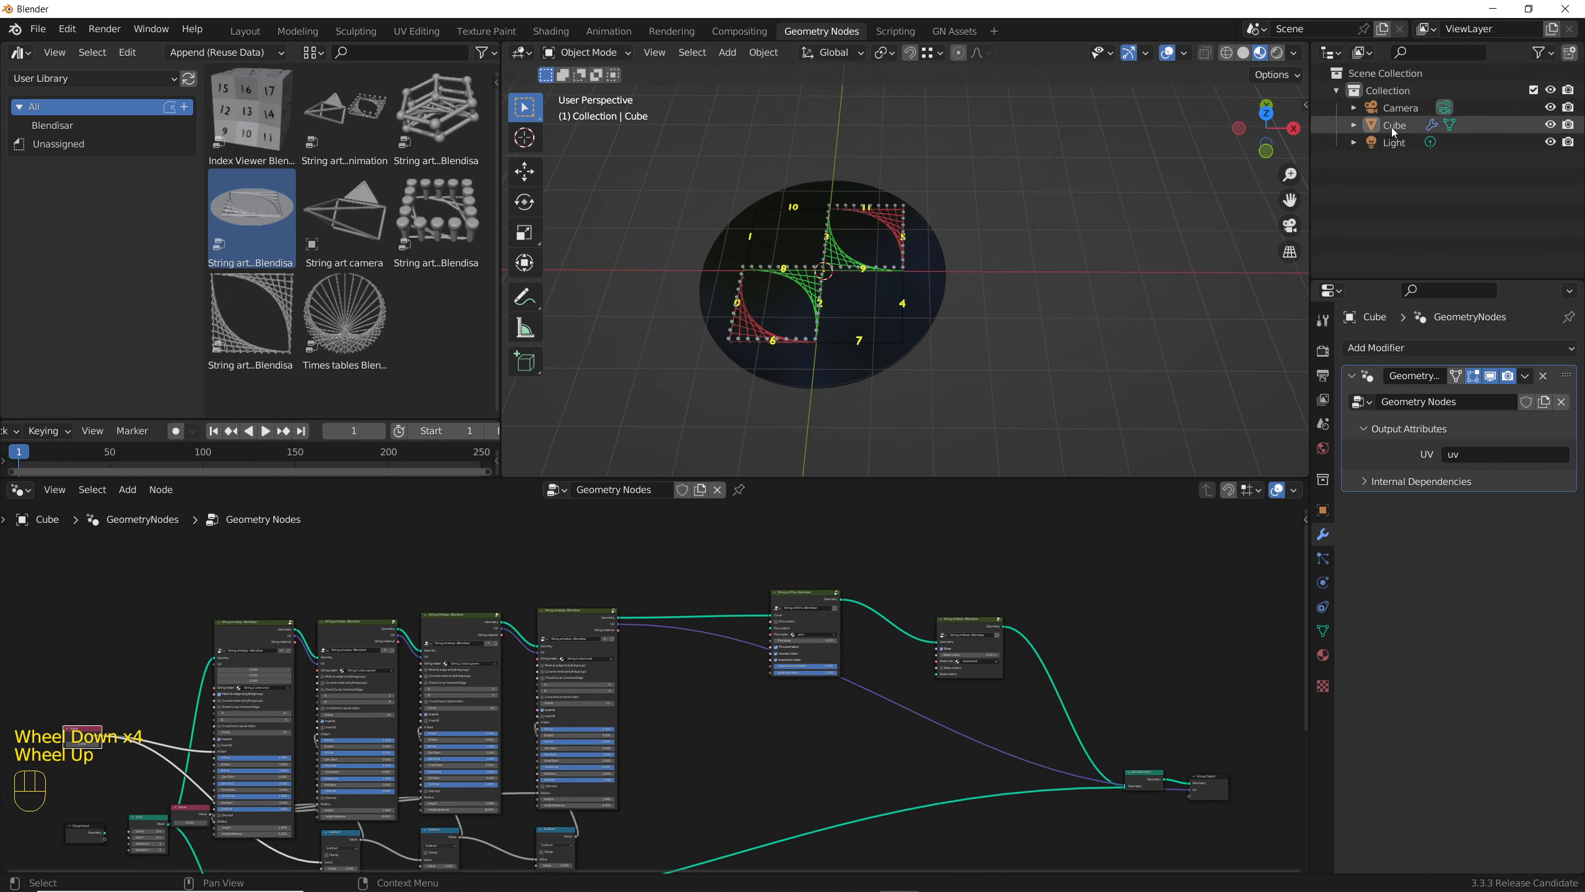
pyautogui.click(1400, 109)
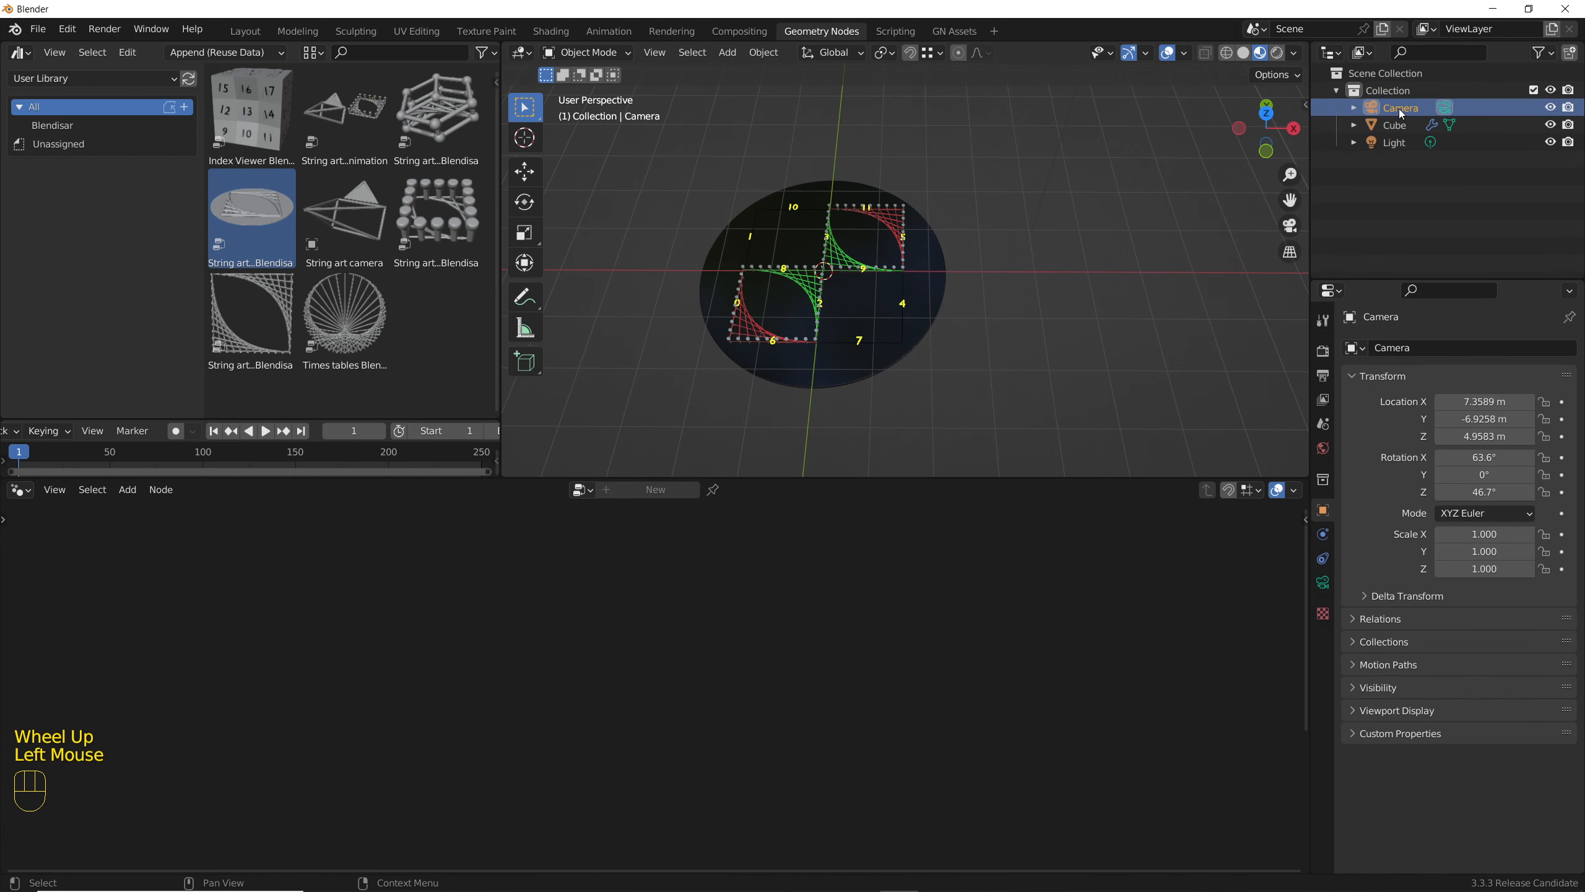
pyautogui.press('Delete')
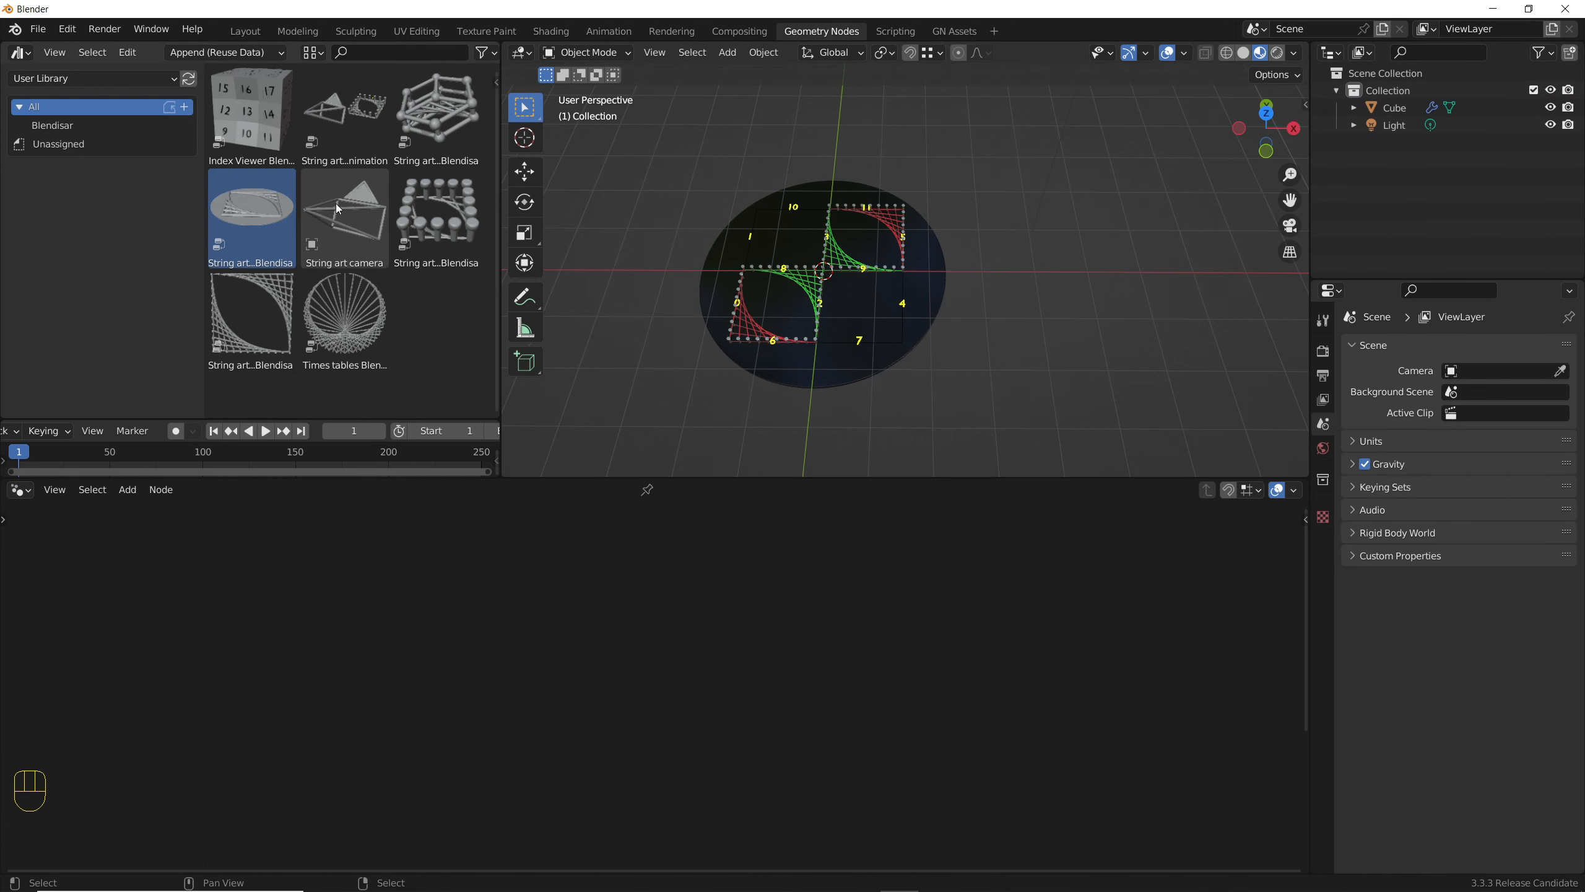
# - Add the String art camera asset to the scene, and select its String art camera helper with its hierarchy expanded
pyautogui.moveTo(336, 203); pyautogui.dragTo(1033, 186)
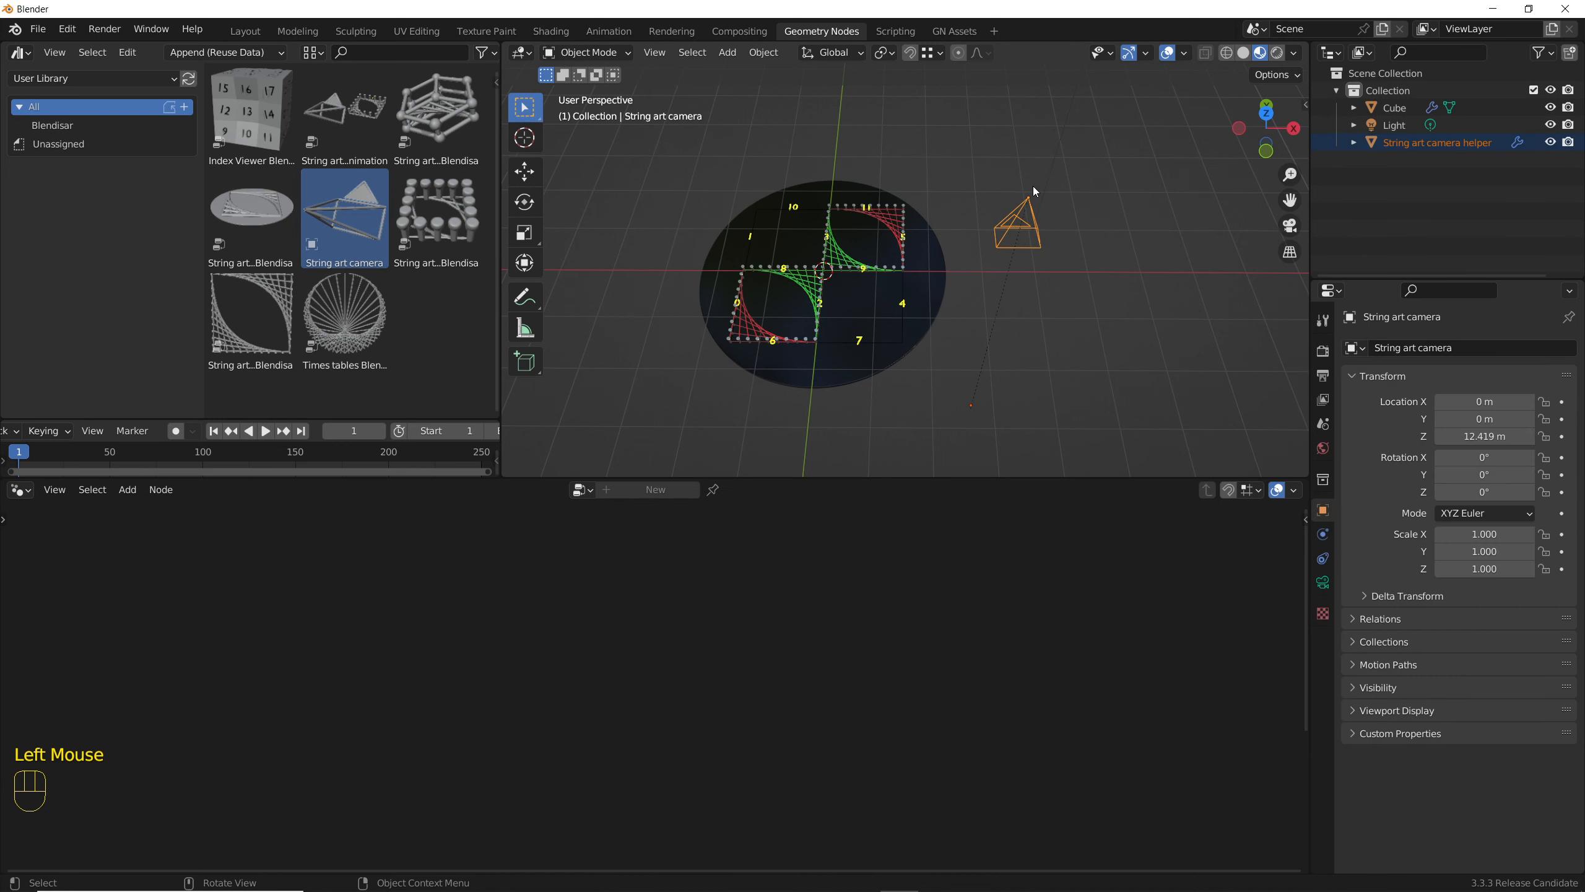
pyautogui.click(1090, 244)
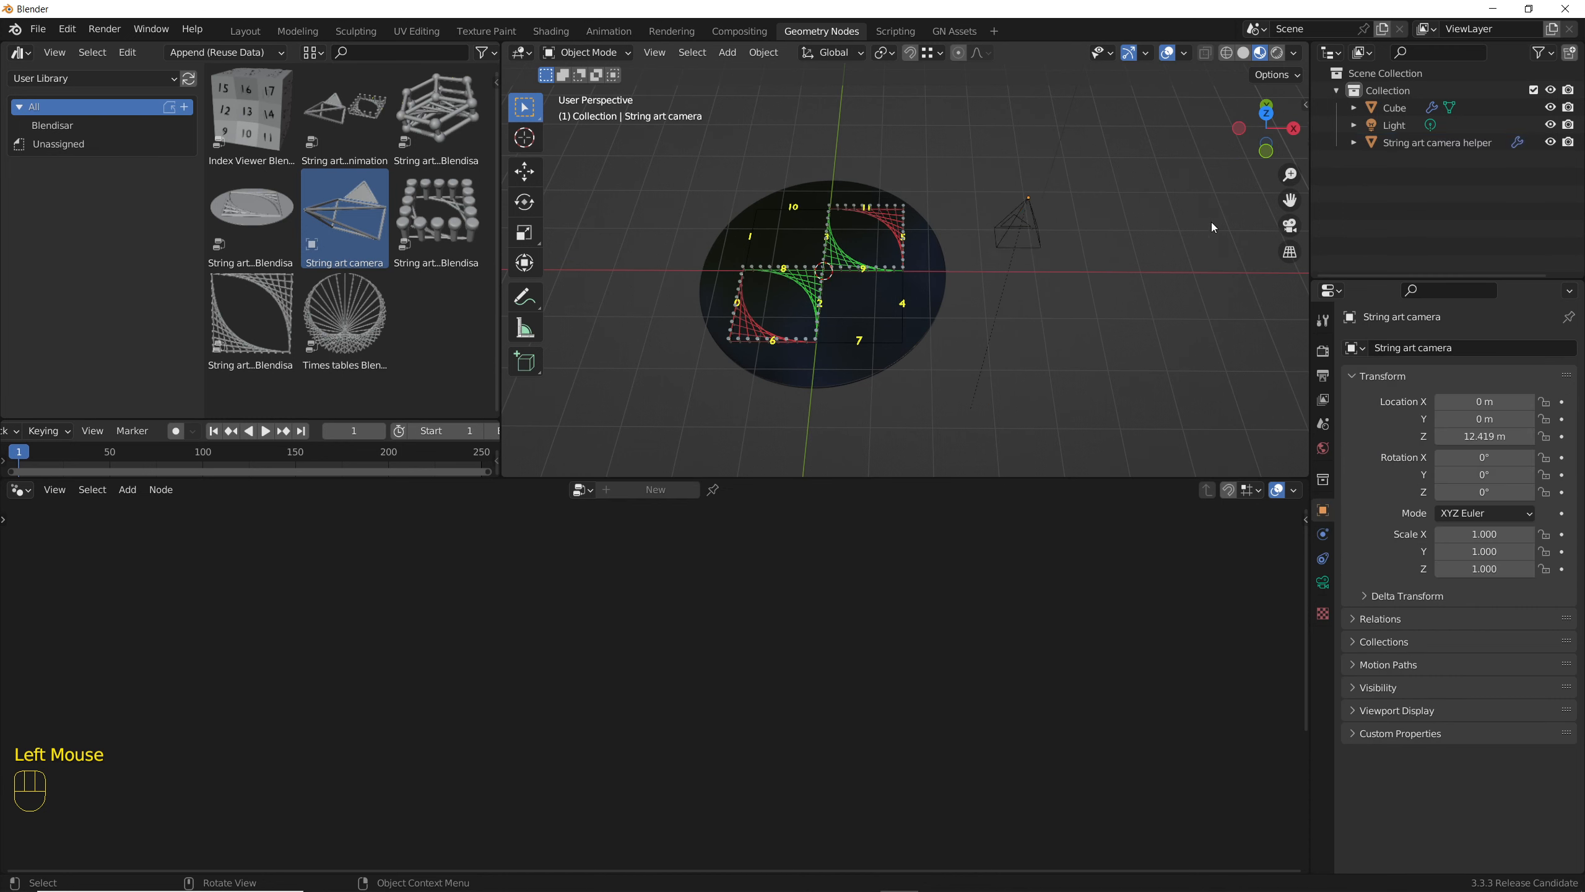
pyautogui.click(1410, 143)
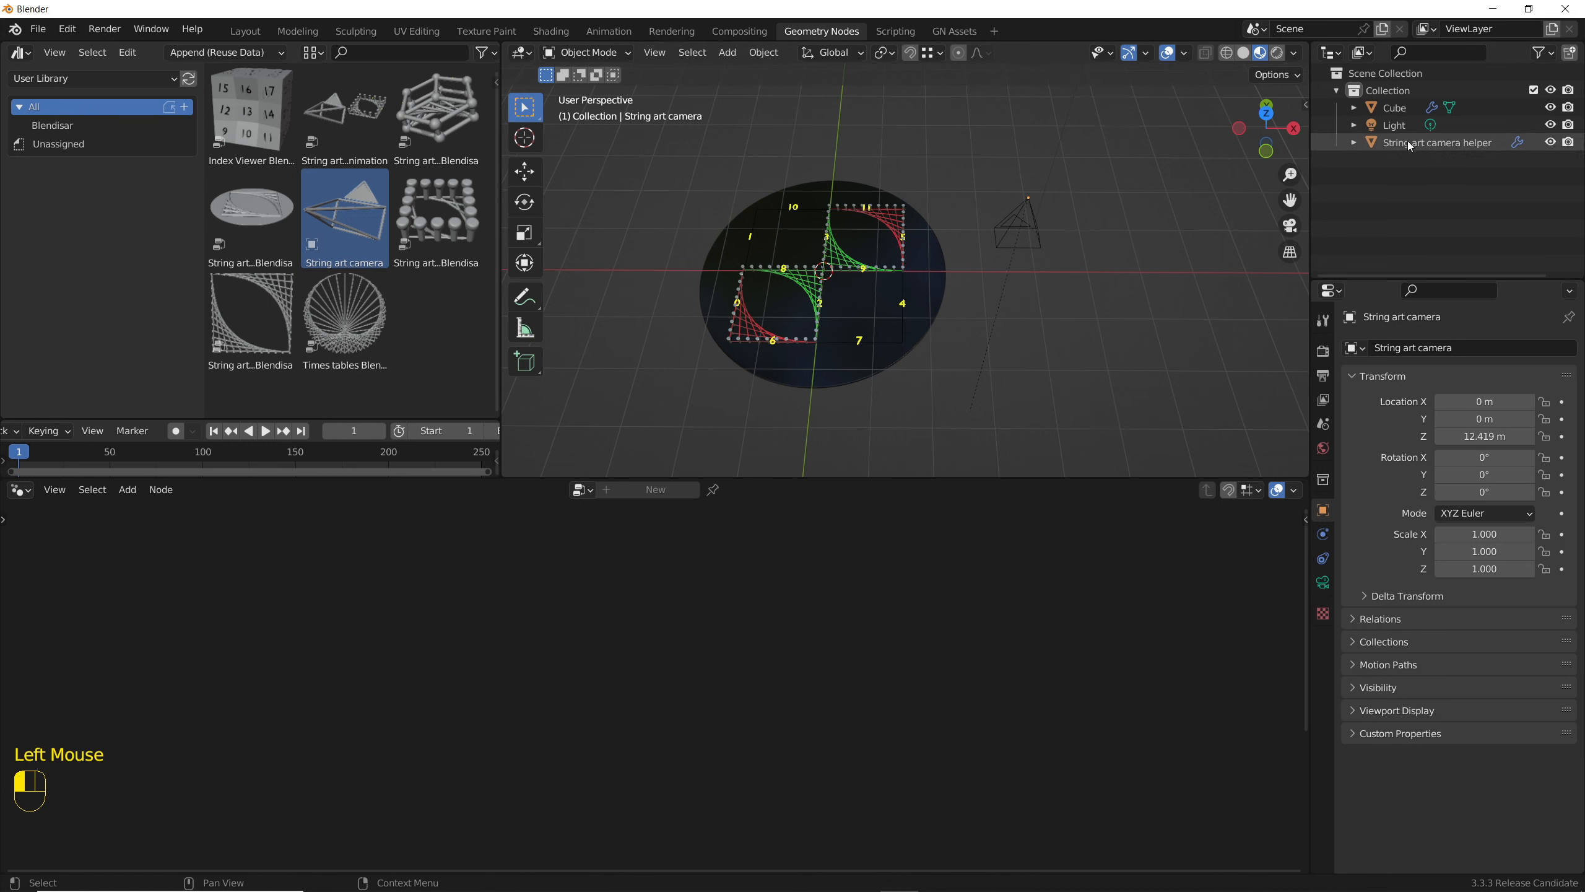
pyautogui.click(1353, 141)
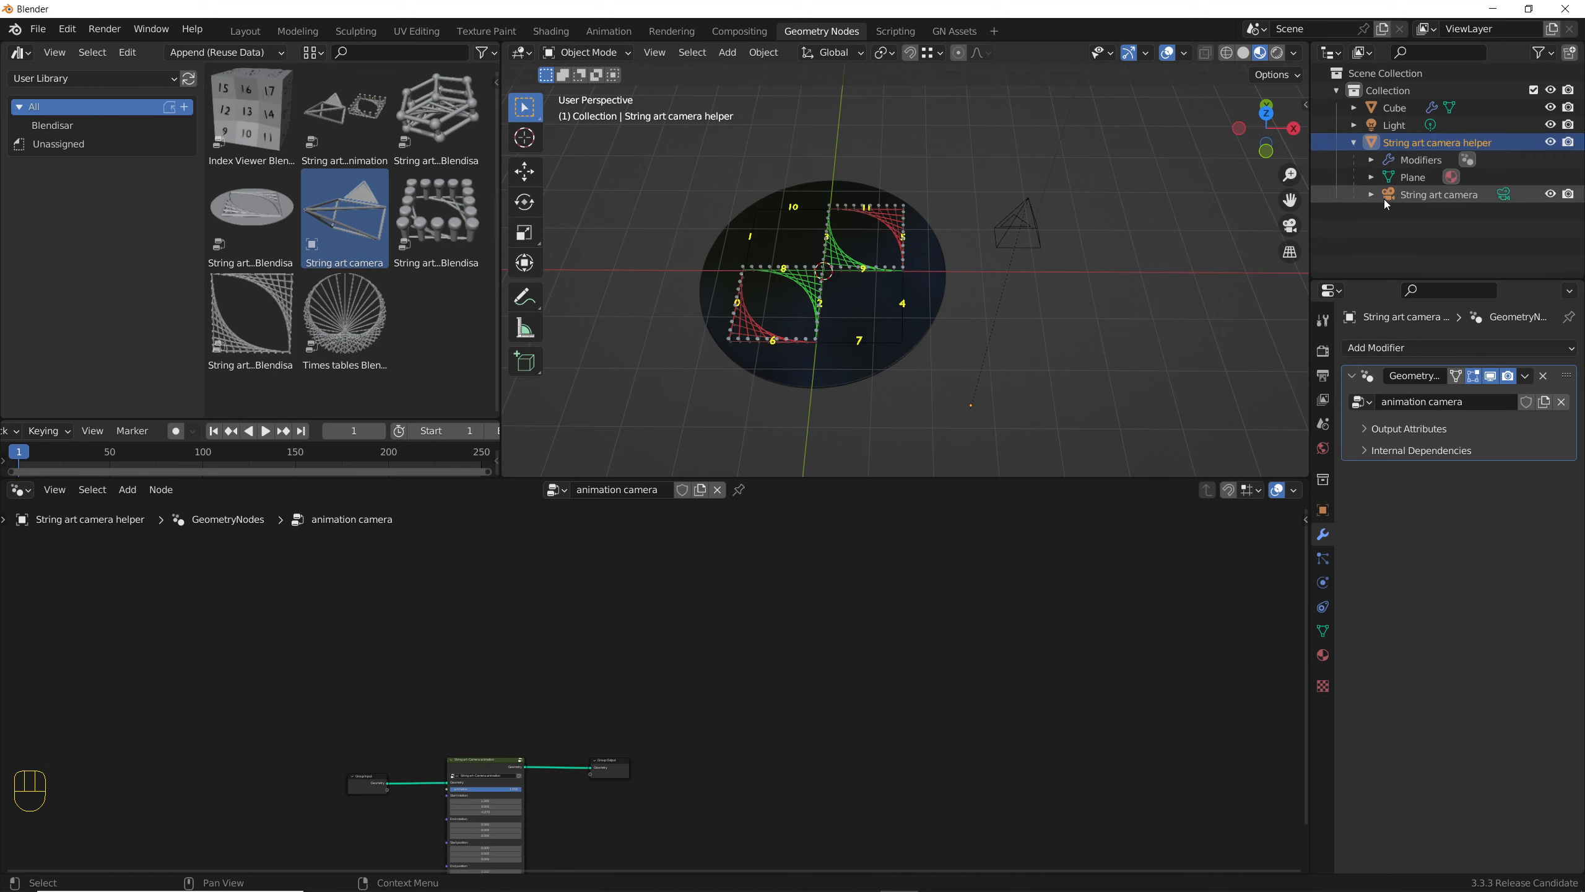
# - Set the location and rotation of the String art camera helper to 0 on all axes
pyautogui.click(1399, 141)
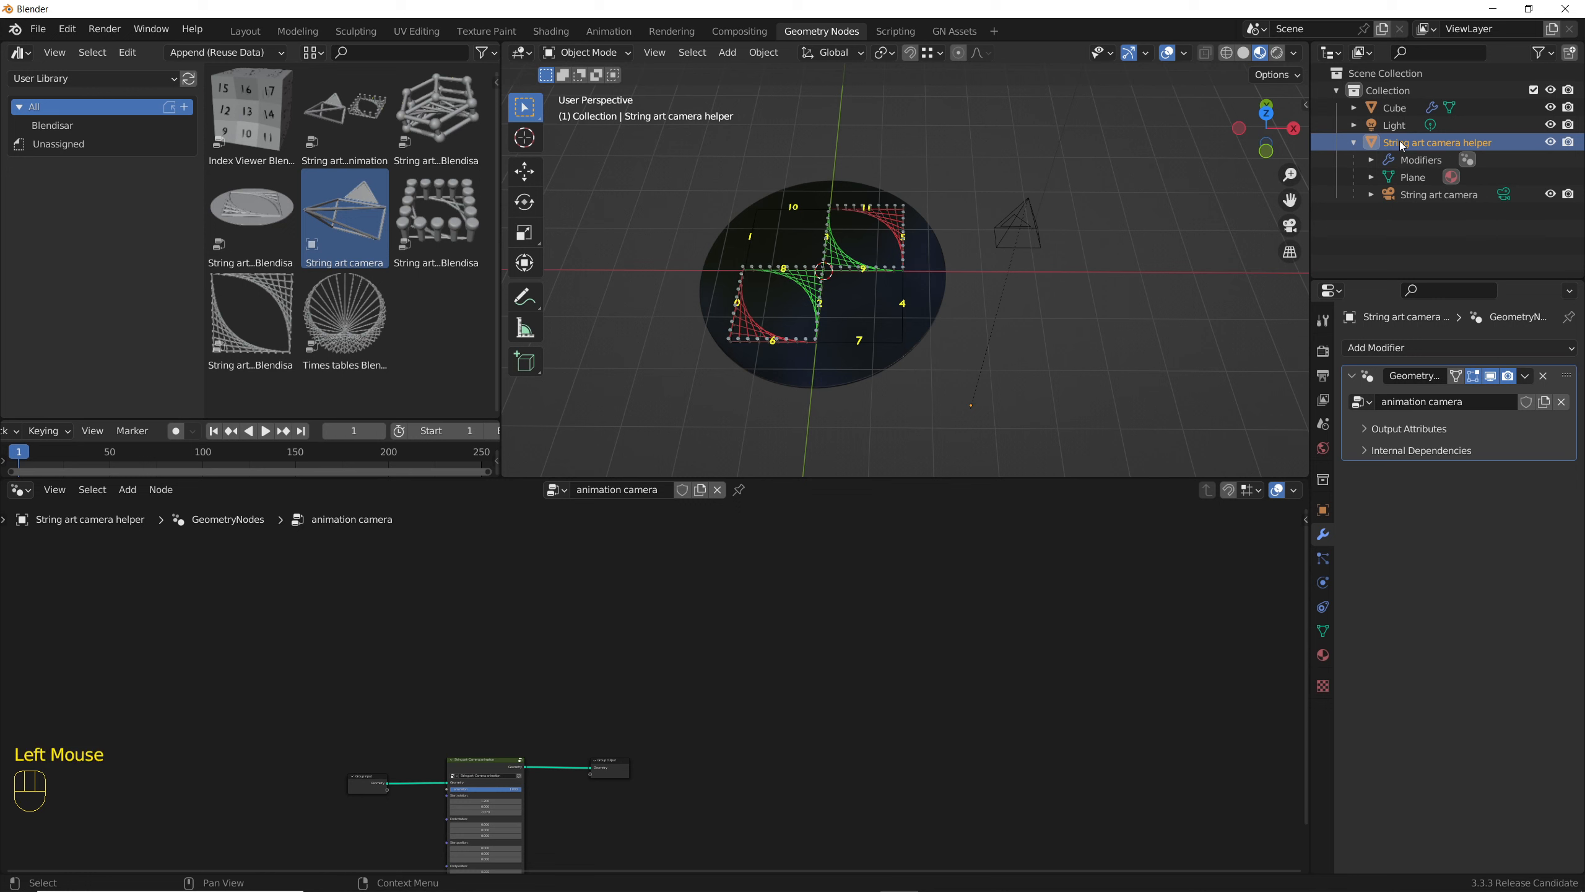
pyautogui.click(1323, 510)
pyautogui.moveTo(1491, 401)
pyautogui.mouseDown()
pyautogui.moveTo(1491, 437)
pyautogui.moveTo(1491, 400)
pyautogui.mouseUp()
pyautogui.write('0')
pyautogui.press('Return')
pyautogui.moveTo(1491, 455); pyautogui.dragTo(1491, 493)
pyautogui.write('0')
pyautogui.press('Return')
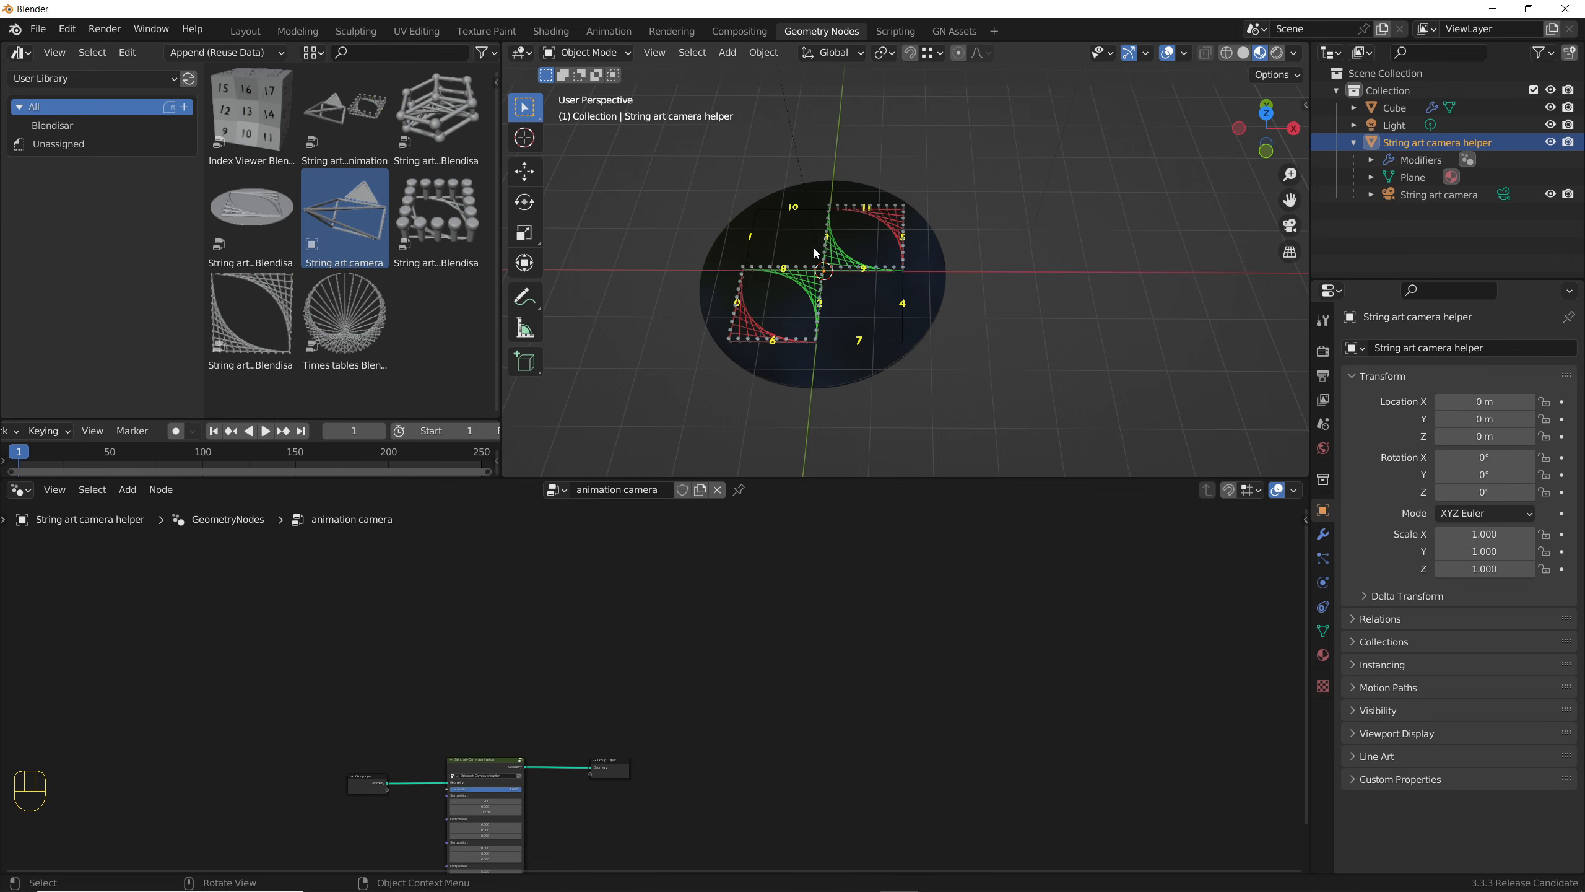
# - Look through the String art camera and lower the camera helper's Z location to about -4.65 m
pyautogui.press('KP_0')
pyautogui.scroll(2, 914, 222)
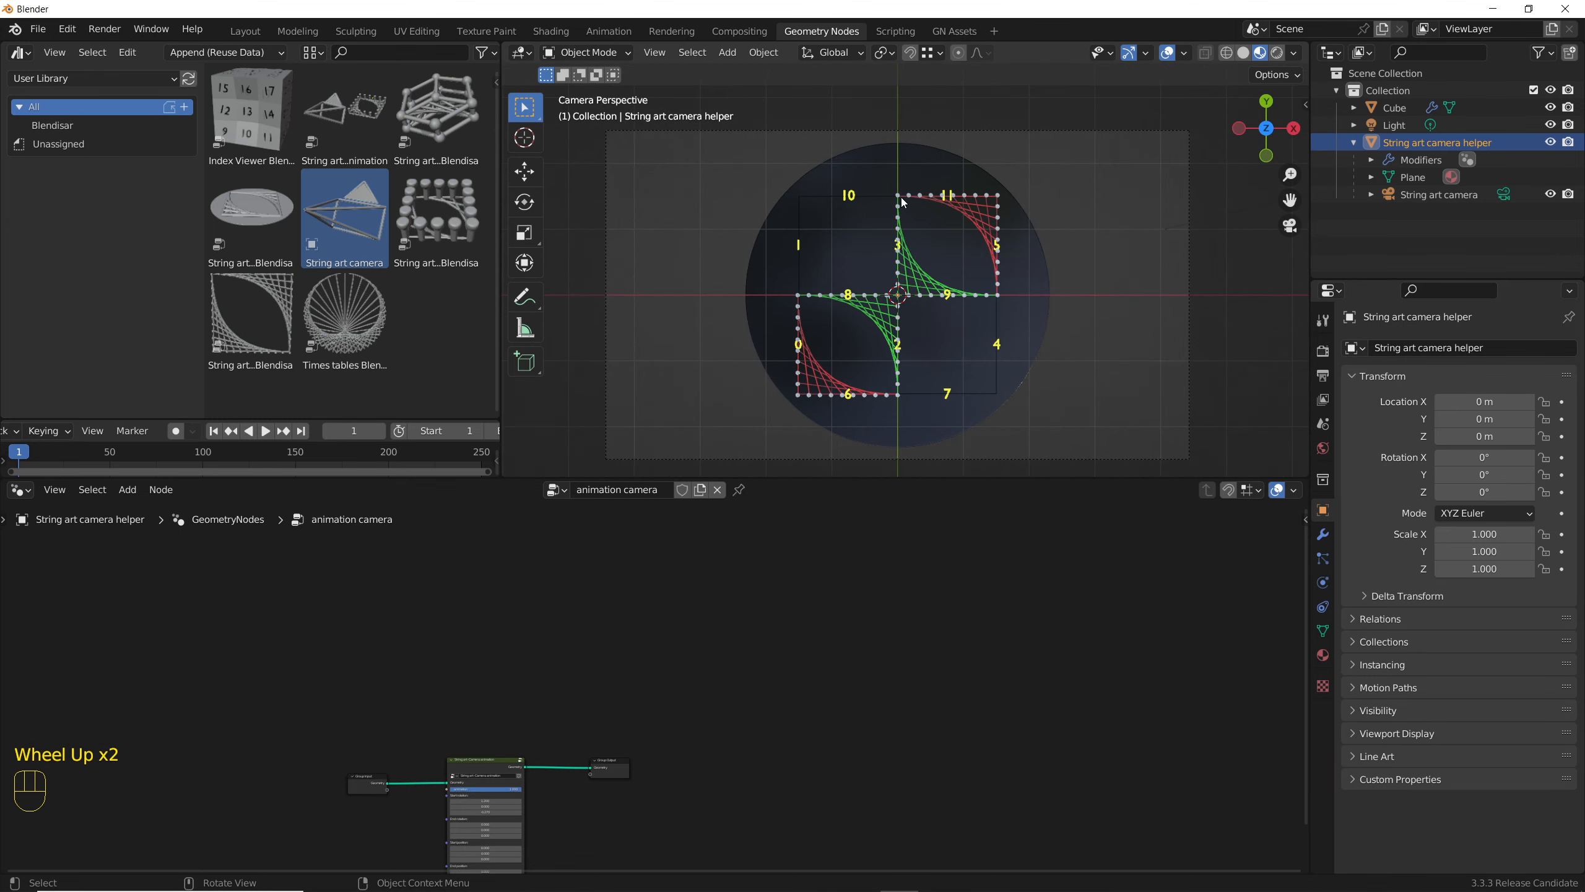
pyautogui.scroll(-1, 903, 201)
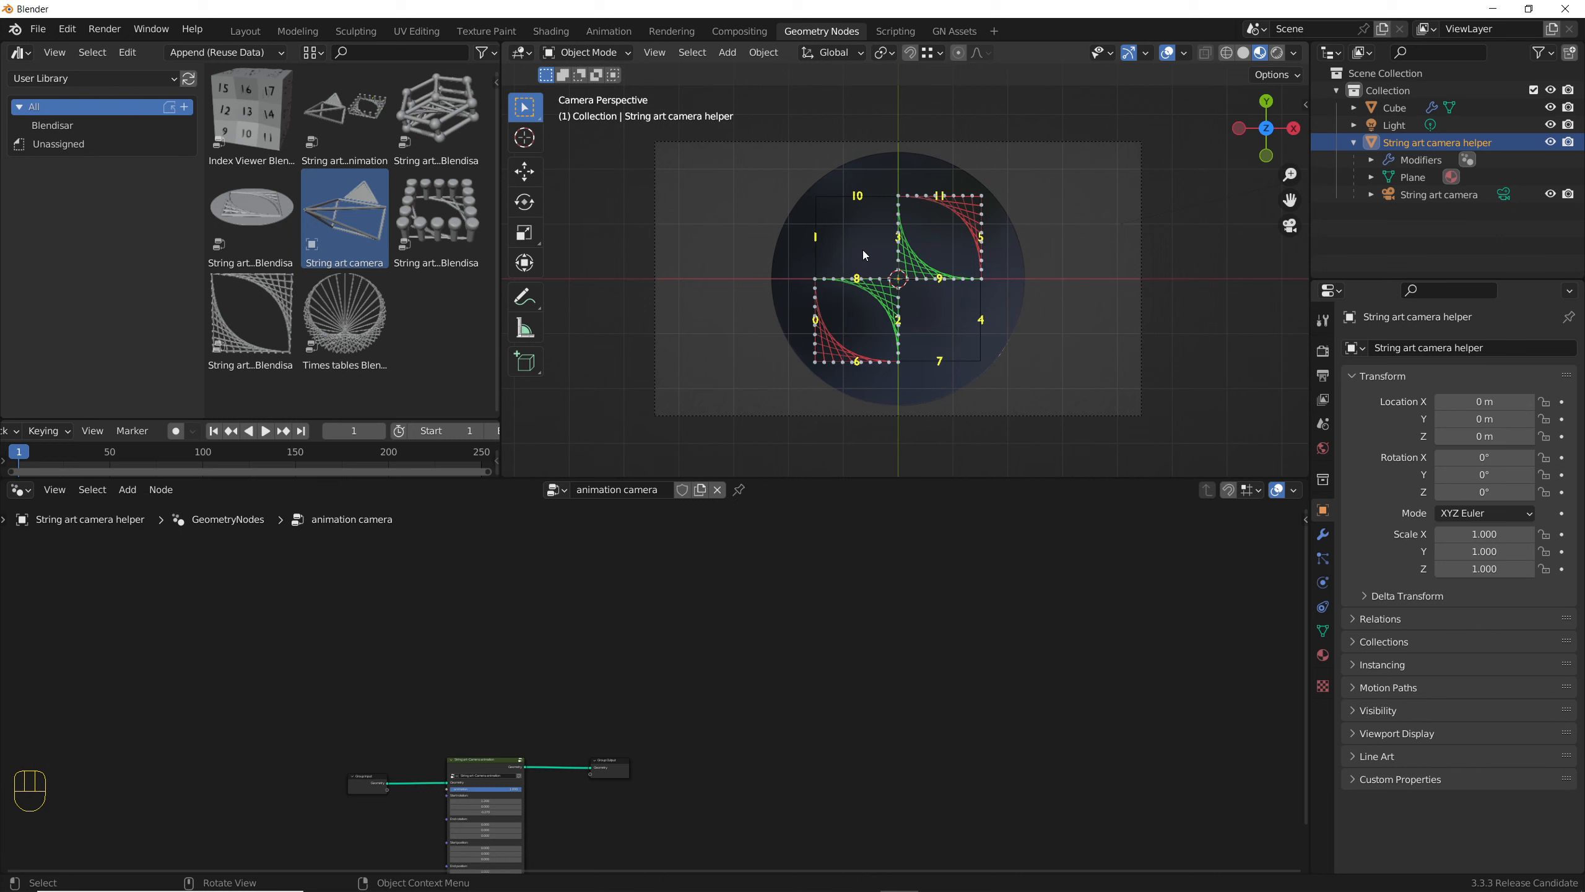
pyautogui.moveTo(1484, 436); pyautogui.dragTo(1408, 436)
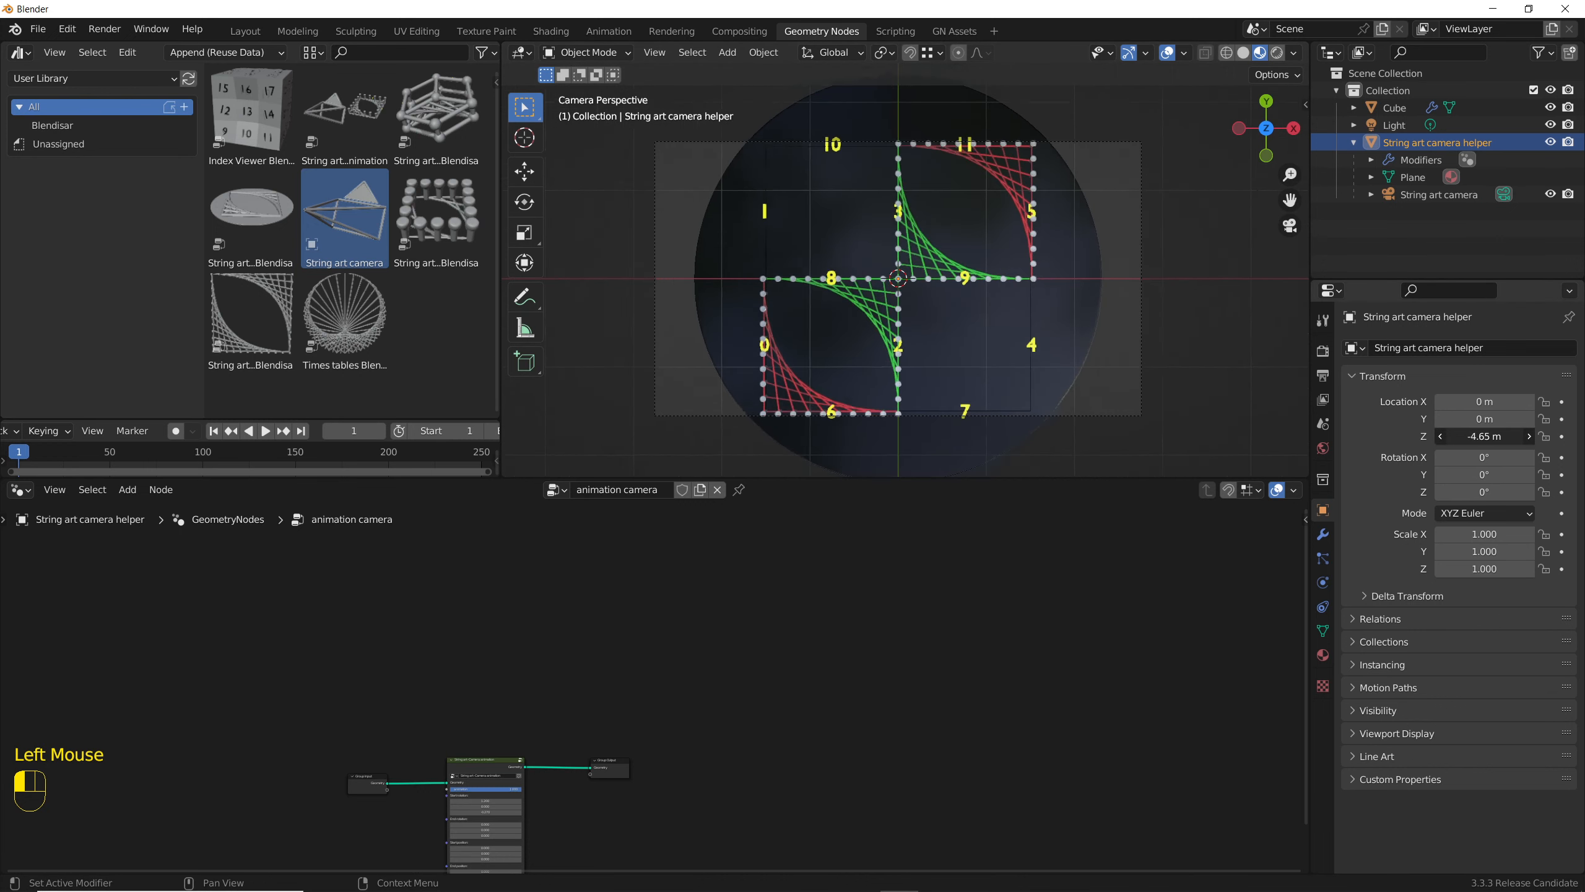
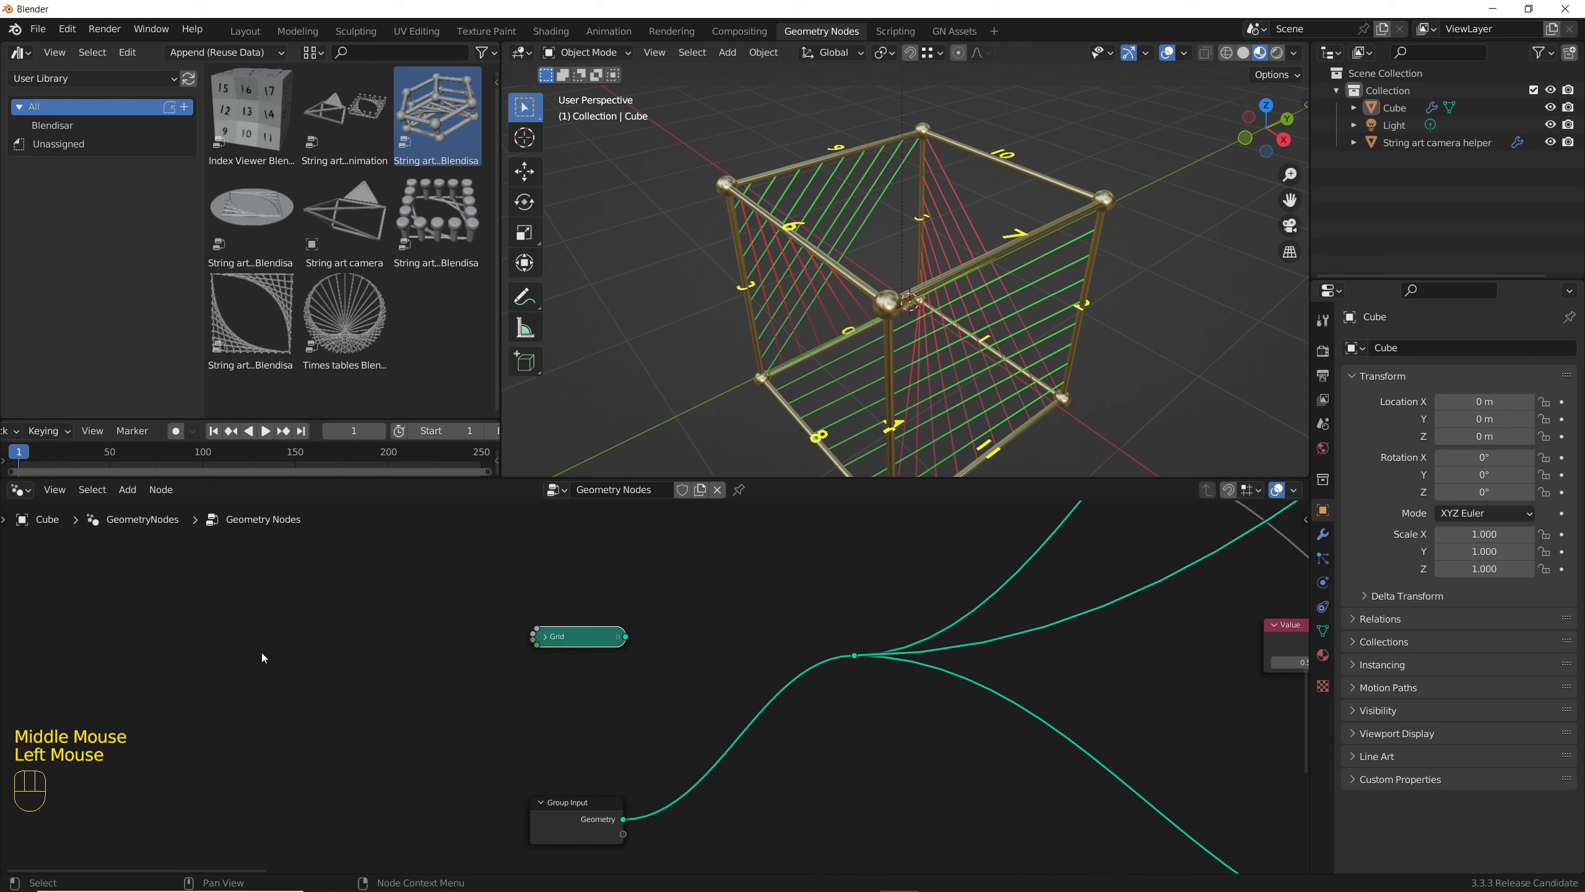
# - Expand the Grid node, move it aside and add a Cone mesh node above the Group Input node
pyautogui.click(544, 637)
pyautogui.hotkey('shift', 'a')
pyautogui.write('cone')
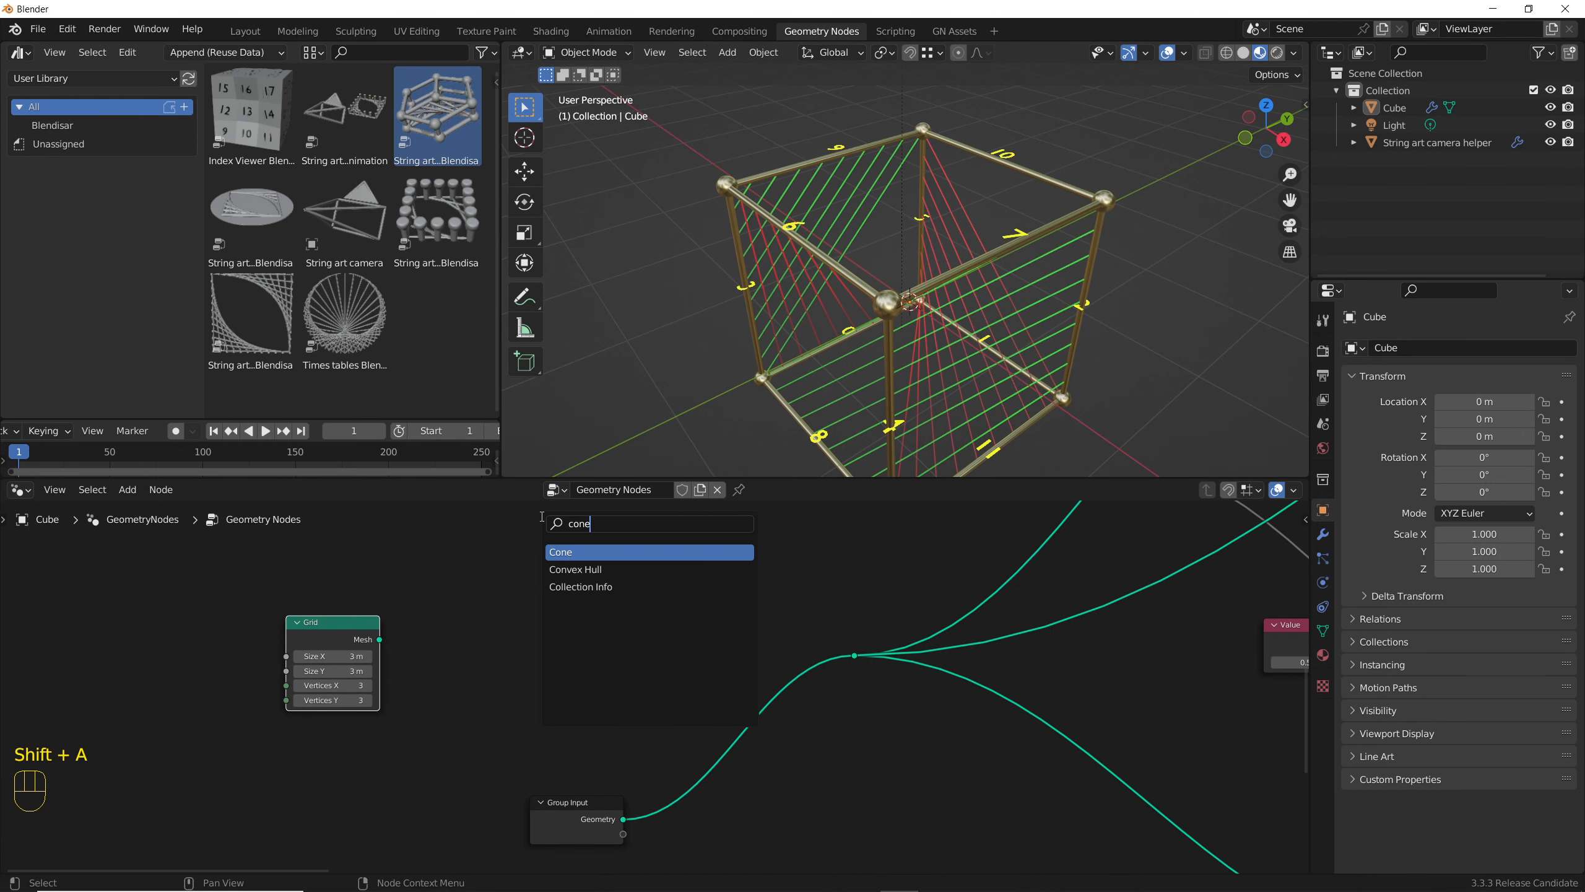
pyautogui.press('Return')
pyautogui.click(649, 598)
pyautogui.scroll(2, 649, 598)
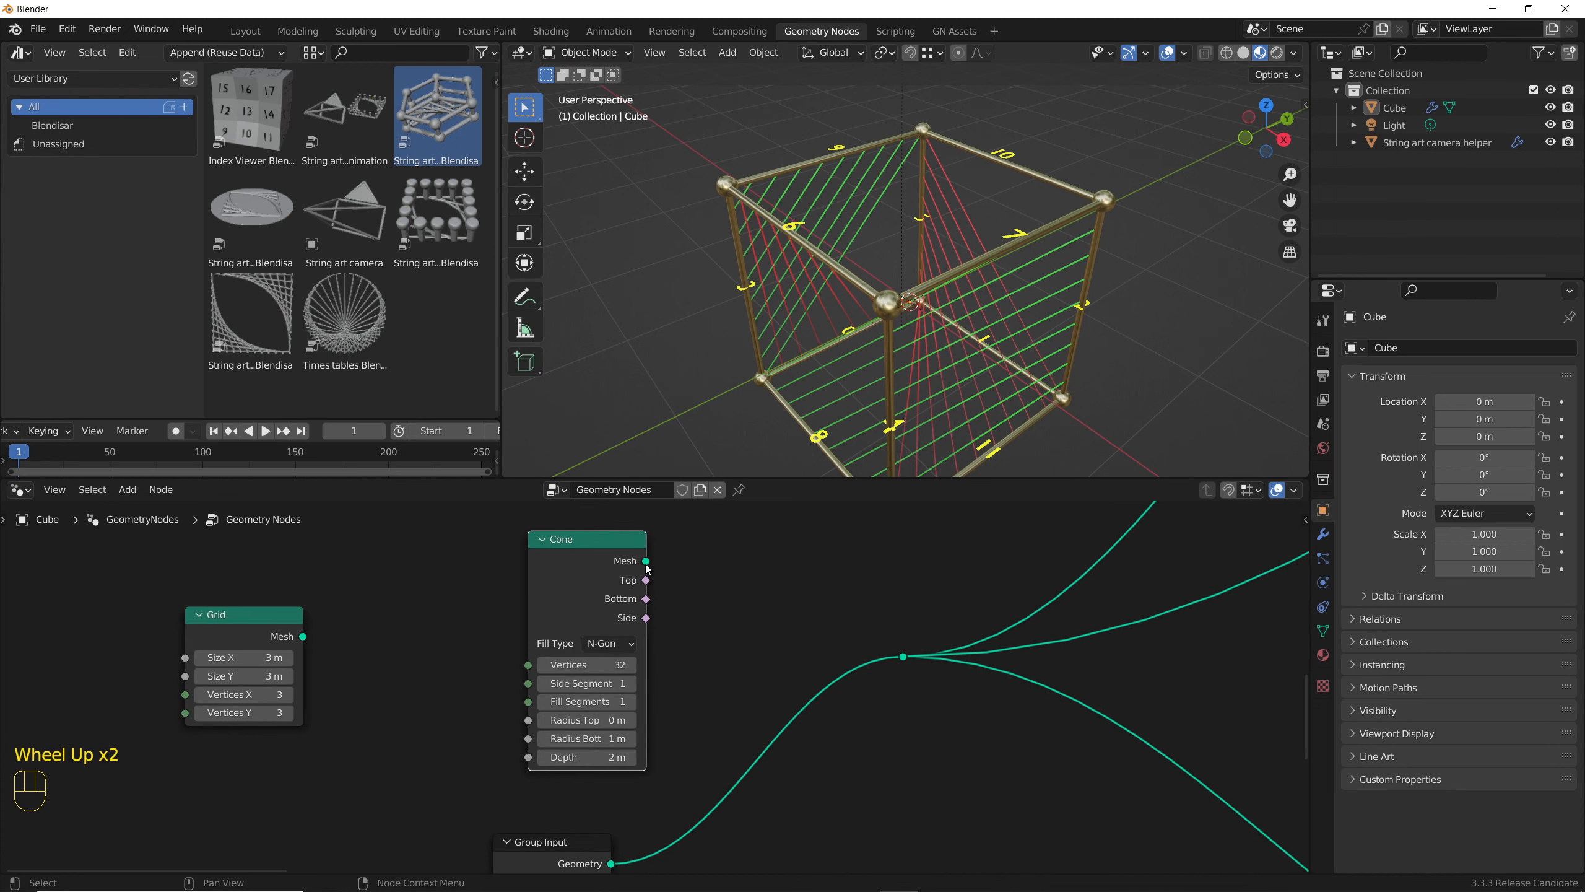
# - Link the Cone's Mesh output to the shared geometry reroute and set the cone's Vertices to 4
pyautogui.moveTo(647, 561); pyautogui.dragTo(904, 663)
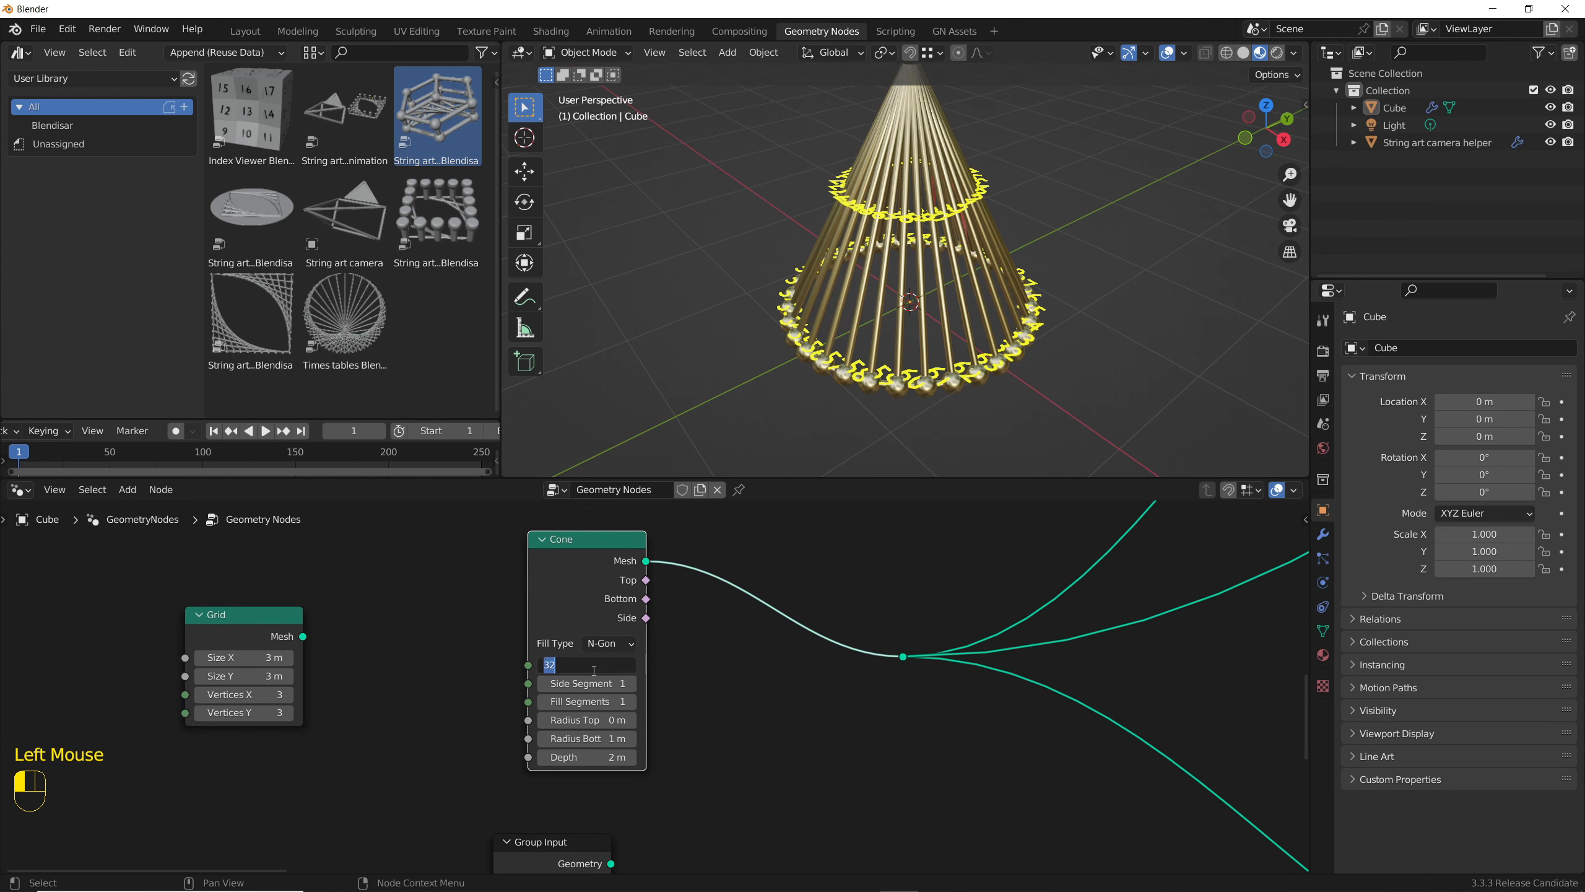
pyautogui.press('Return')
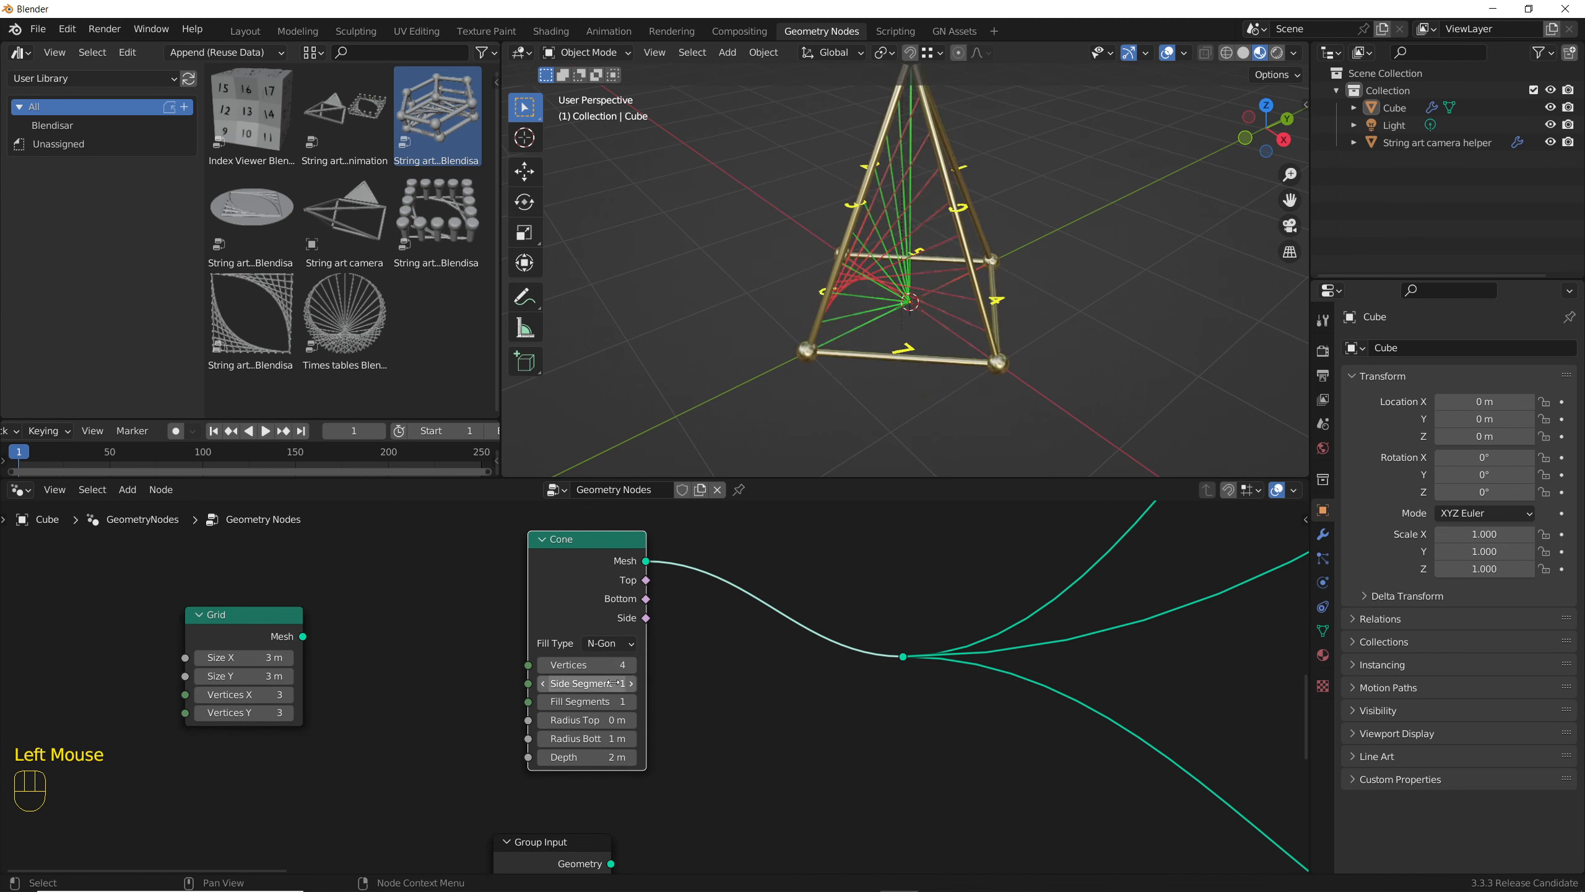
pyautogui.scroll(-2, 862, 343)
pyautogui.scroll(2, 862, 342)
pyautogui.moveTo(862, 342); pyautogui.dragTo(829, 627, button='middle')
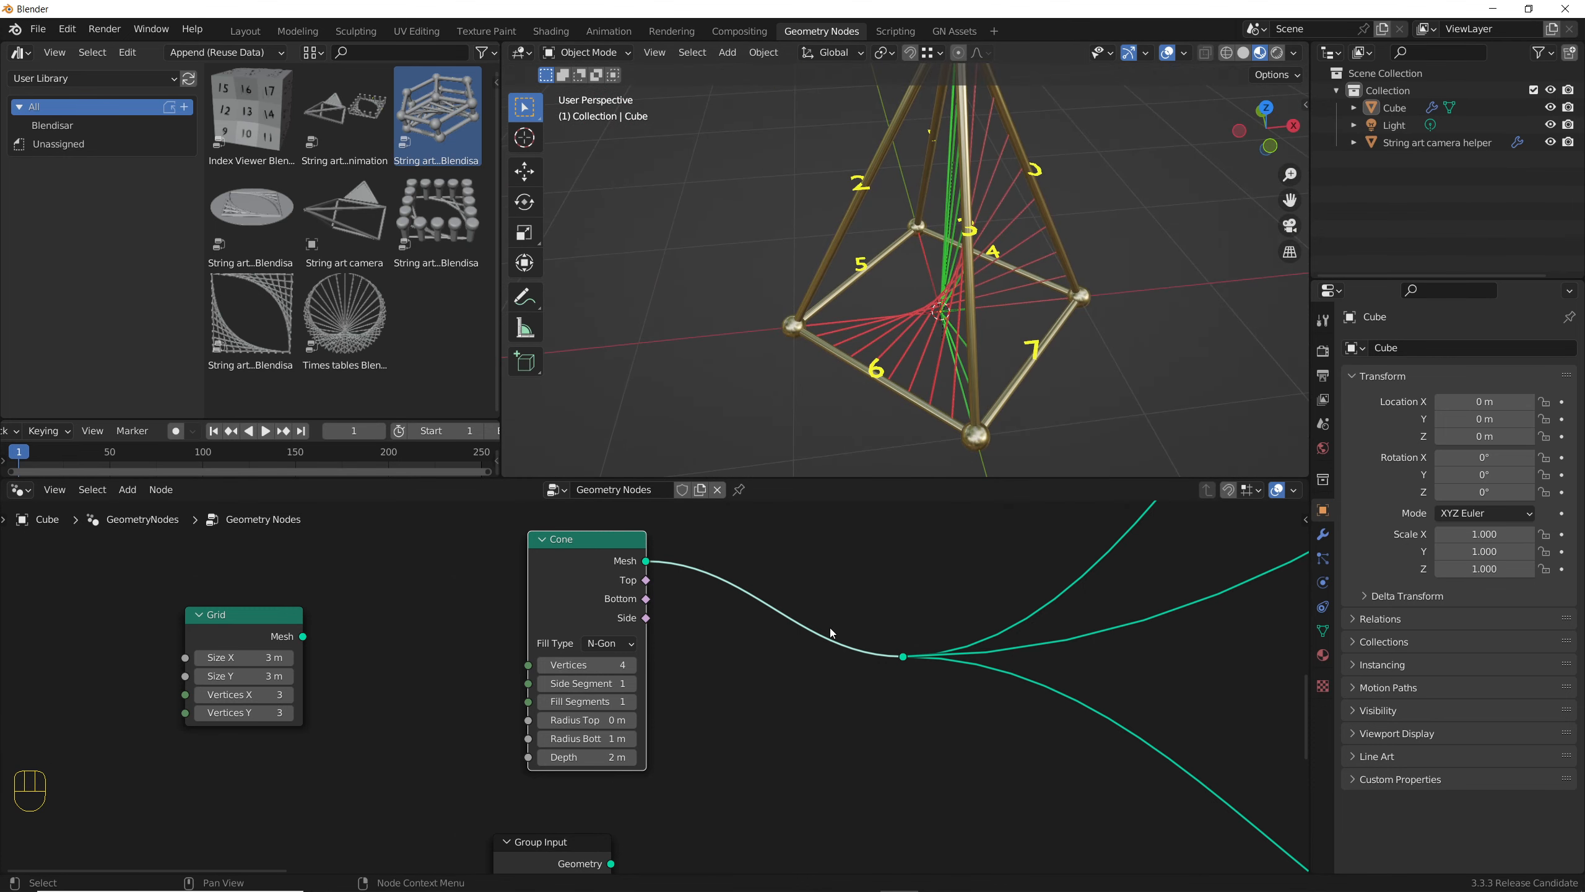
# - Set A to 6 and B to 2 on the first String art setup node
pyautogui.scroll(-4, 687, 761)
pyautogui.moveTo(688, 761); pyautogui.dragTo(651, 778, button='middle')
pyautogui.scroll(-3, 650, 777)
pyautogui.scroll(6, 731, 773)
pyautogui.moveTo(803, 743); pyautogui.dragTo(712, 807, button='middle')
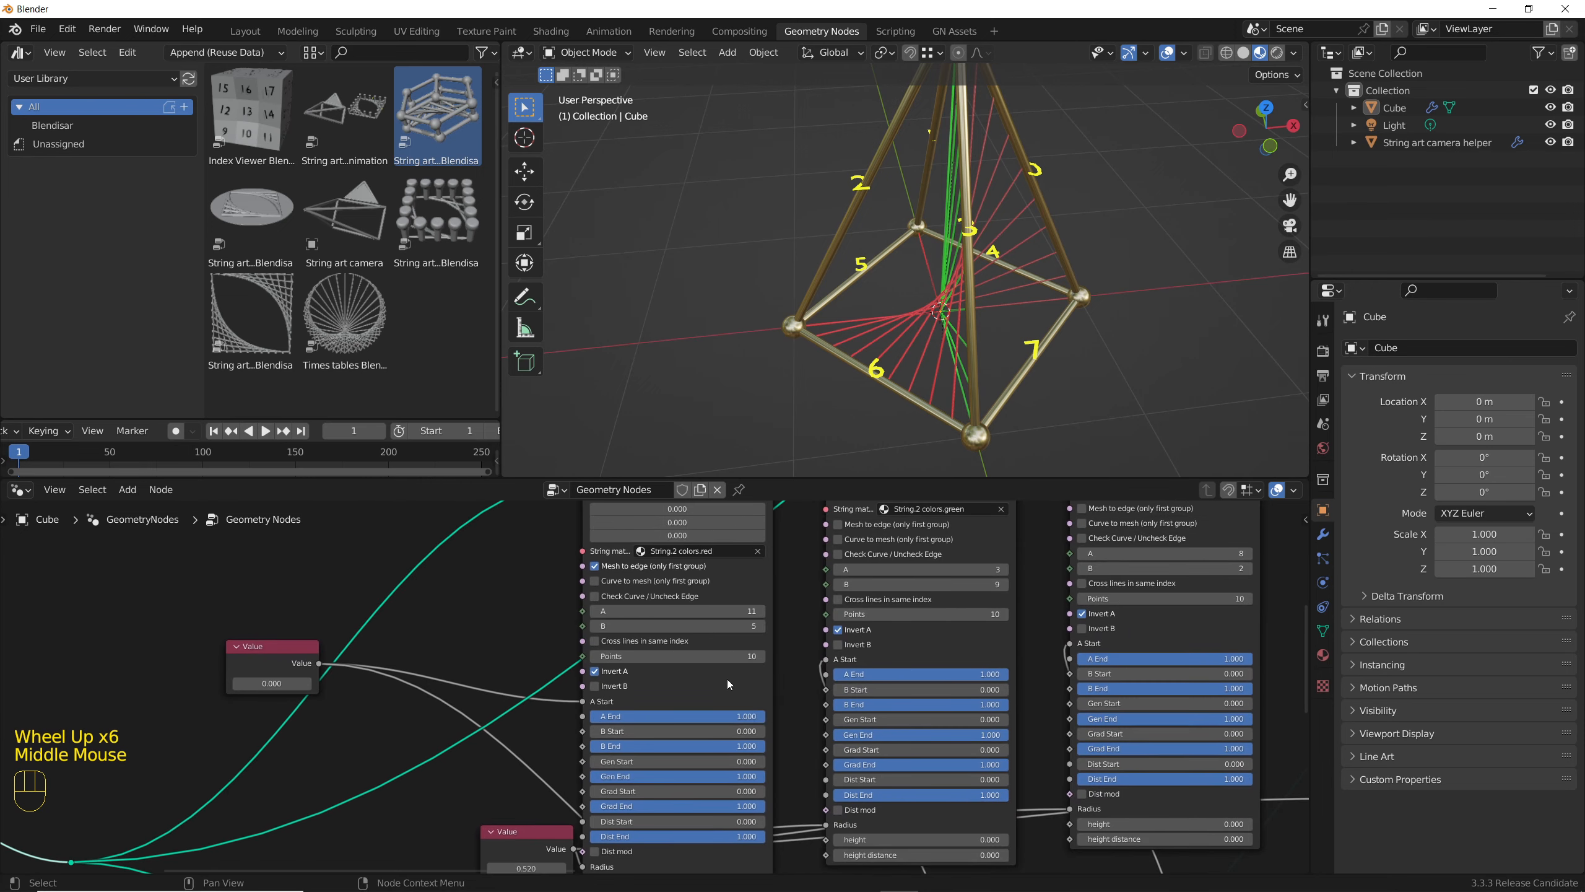
pyautogui.scroll(3, 720, 615)
pyautogui.moveTo(721, 614); pyautogui.dragTo(721, 615)
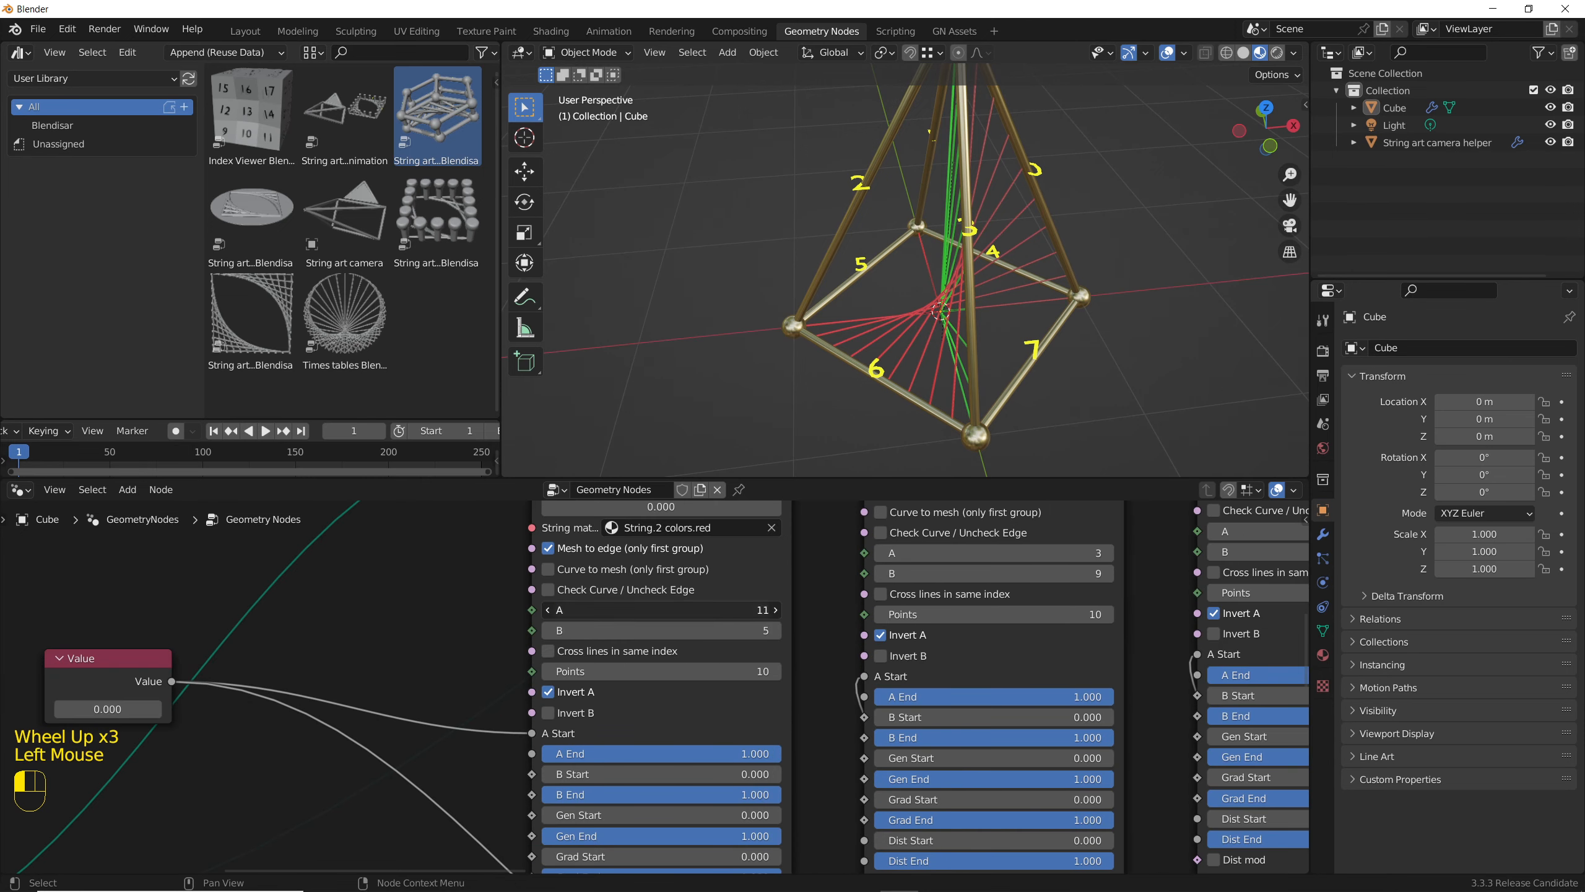
pyautogui.press('Return')
pyautogui.click(726, 631)
pyautogui.write('2')
pyautogui.press('Return')
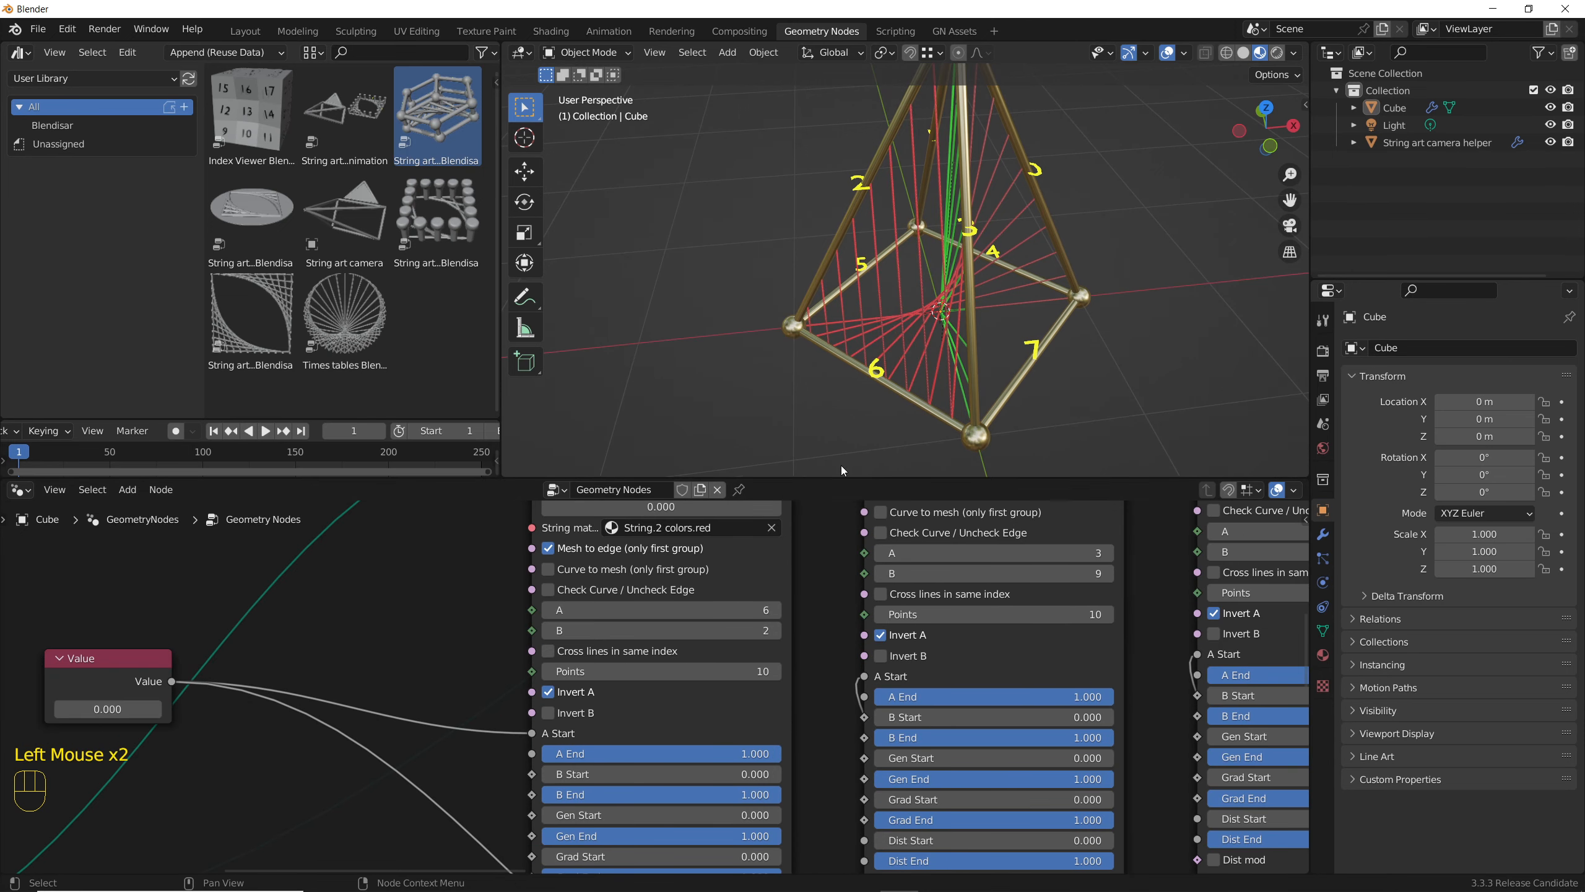
# - Set A to 3 and B to 6 on the second String art setup node, with Invert A off
pyautogui.moveTo(837, 455); pyautogui.dragTo(851, 432, button='middle')
pyautogui.click(1024, 553)
pyautogui.write('2')
pyautogui.press('Return')
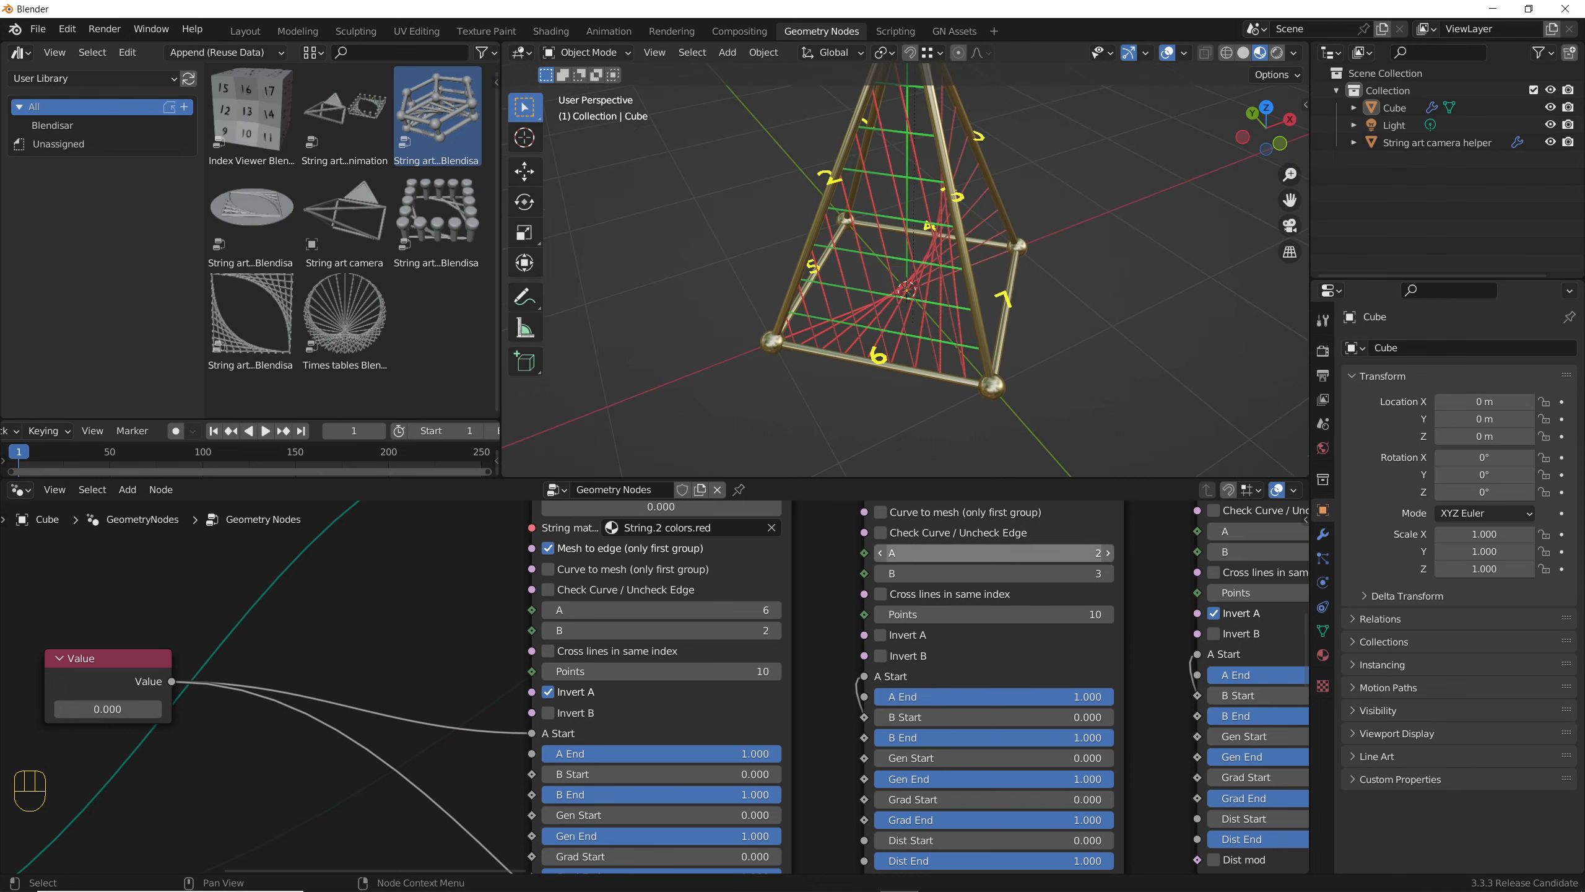
pyautogui.click(1046, 553)
pyautogui.write('3')
pyautogui.press('Return')
pyautogui.click(1051, 573)
pyautogui.write('6')
pyautogui.press('Return')
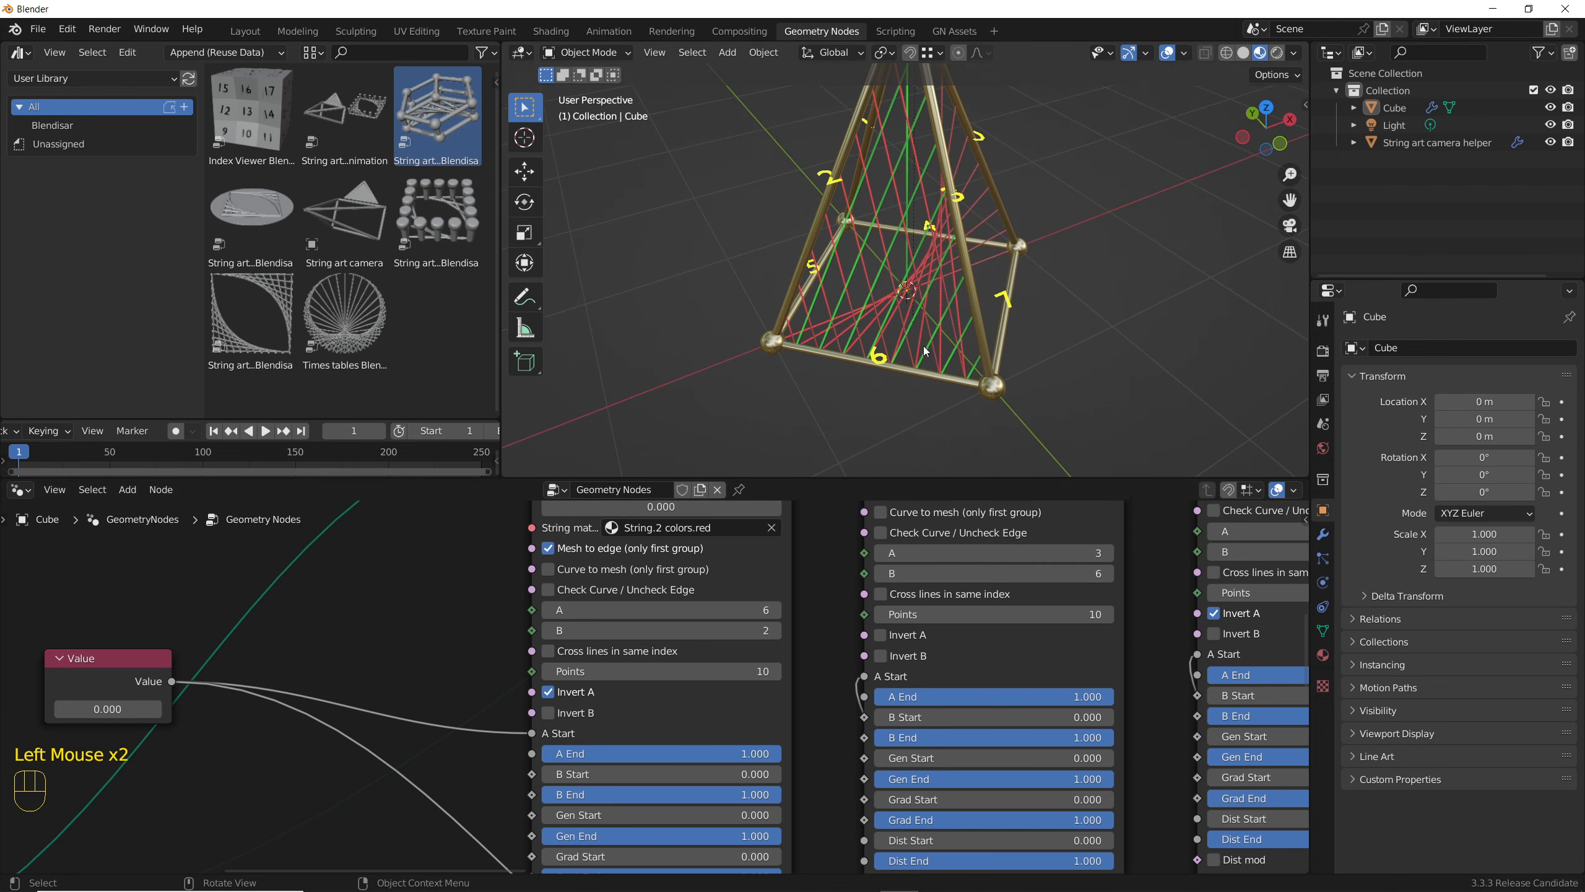
# - Set A to 3 and B to 7 on the third String art setup node and turn off Invert A
pyautogui.moveTo(926, 351); pyautogui.dragTo(780, 375, button='middle')
pyautogui.moveTo(1123, 562); pyautogui.dragTo(891, 582, button='middle')
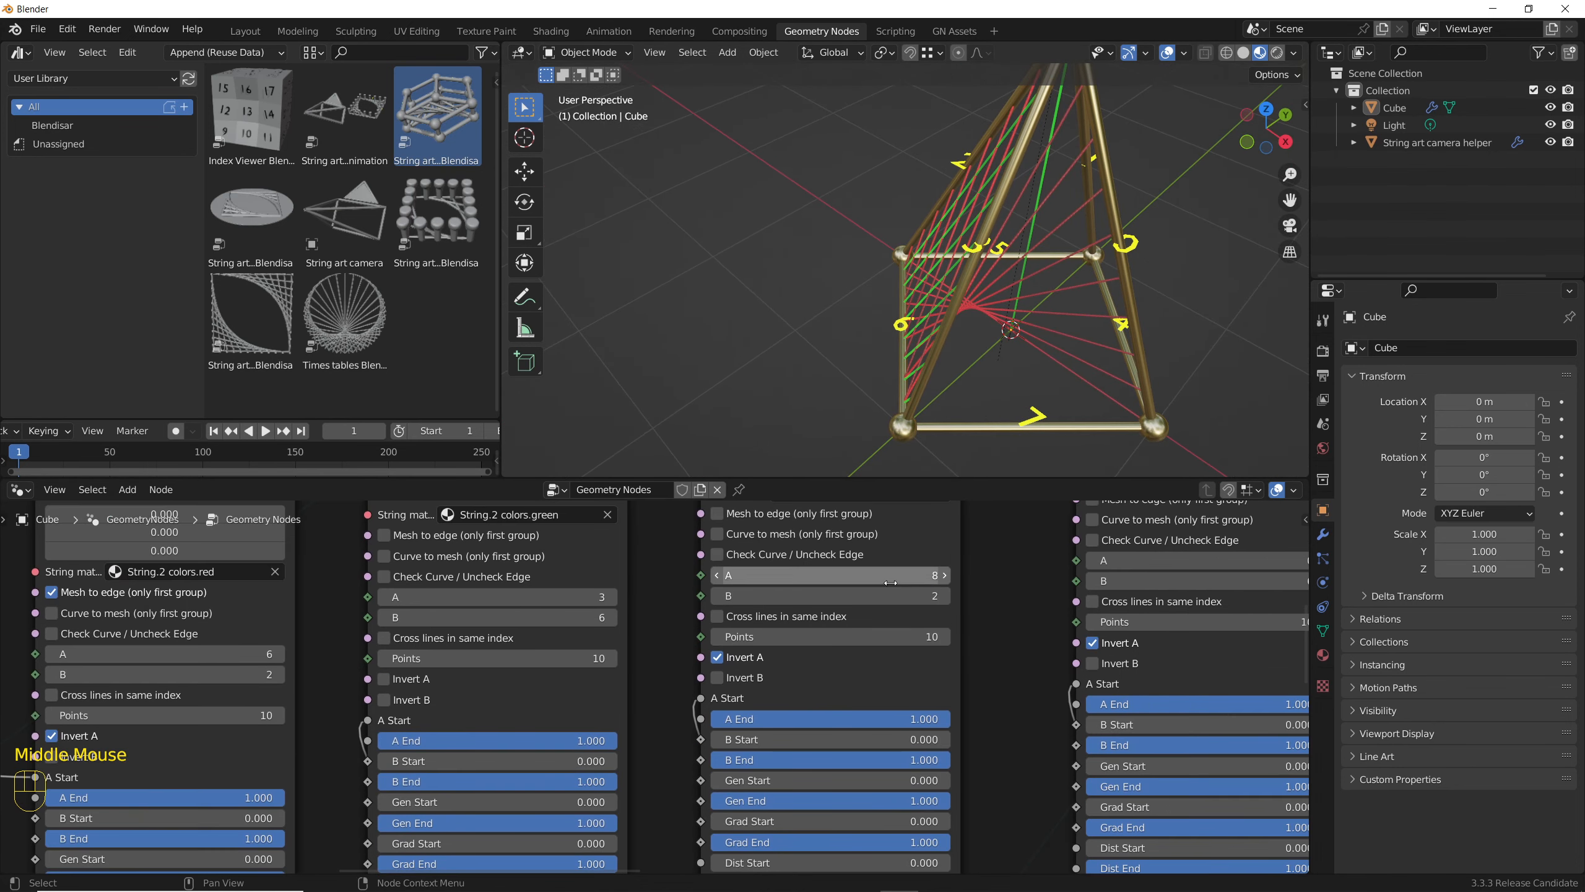
pyautogui.moveTo(890, 583); pyautogui.dragTo(922, 595)
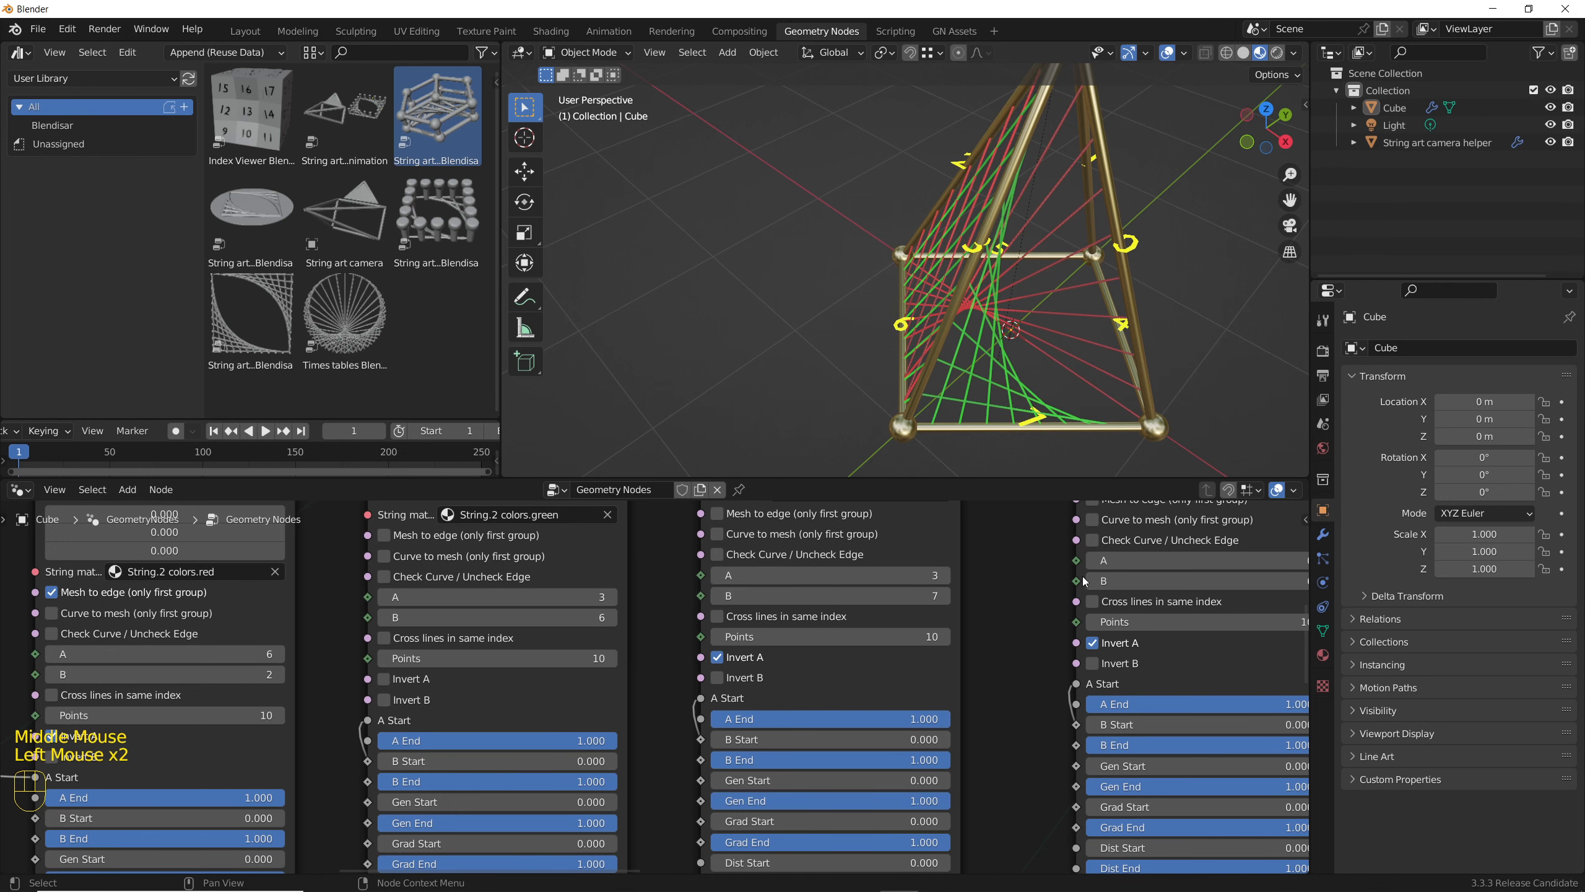
pyautogui.click(717, 657)
# - Set A to 0 and B to 7 on the fourth String art setup node
pyautogui.moveTo(722, 664); pyautogui.dragTo(496, 689, button='middle')
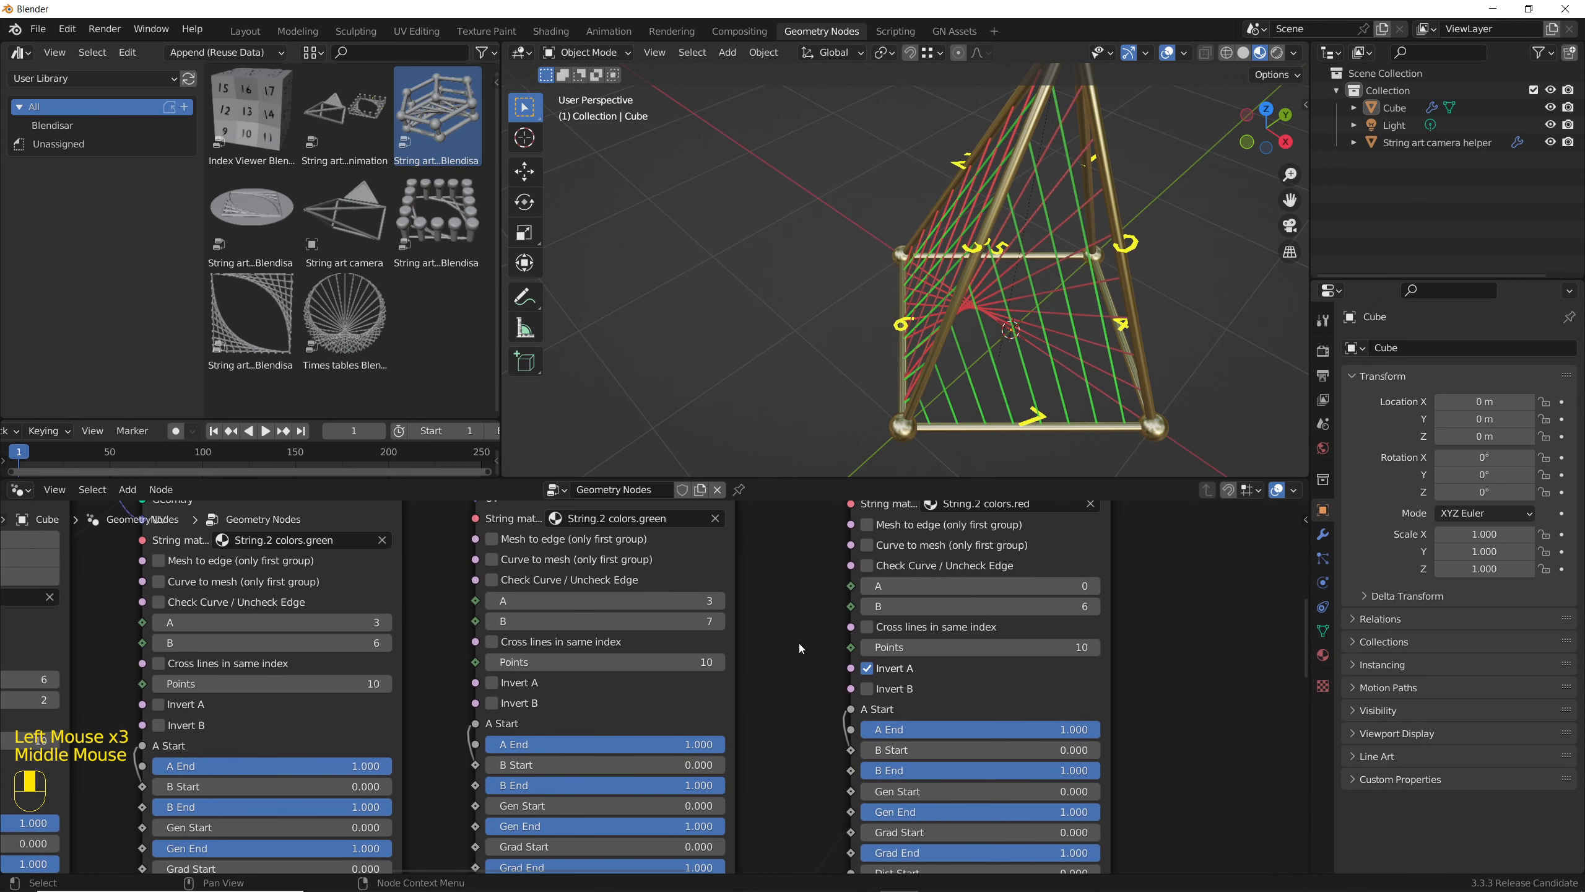
pyautogui.press('Return')
pyautogui.click(1040, 606)
pyautogui.write('7')
pyautogui.press('Return')
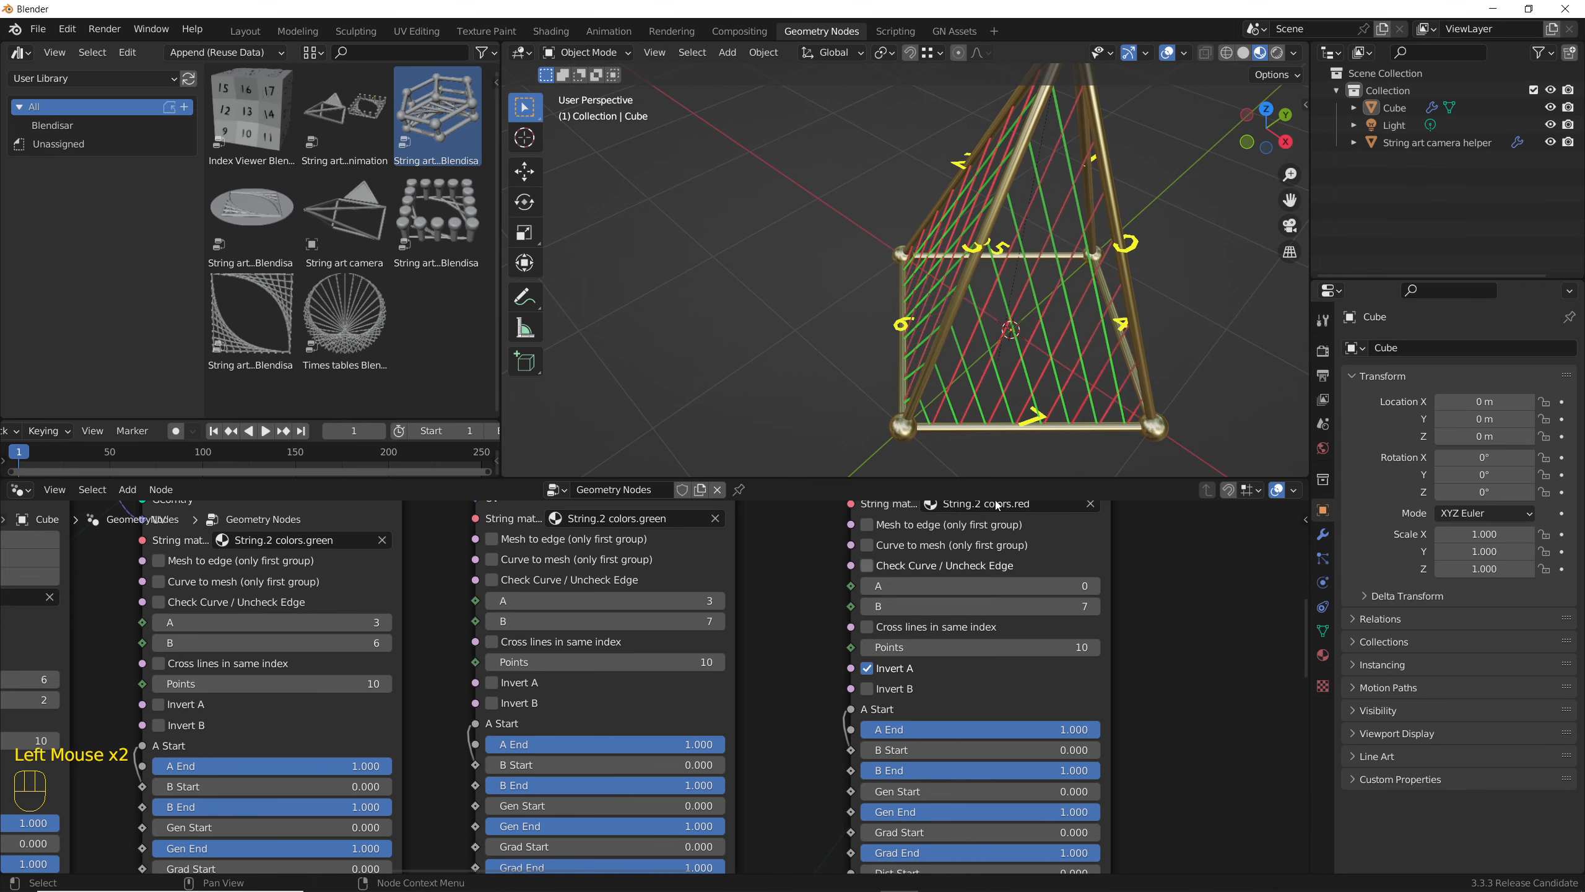
# - Move the radius Value node clear of the first String art setup node and raise its value to 1.200
pyautogui.moveTo(948, 387); pyautogui.dragTo(931, 302, button='middle')
pyautogui.scroll(-4, 907, 363)
pyautogui.scroll(4, 912, 347)
pyautogui.scroll(-2, 375, 780)
pyautogui.moveTo(375, 781); pyautogui.dragTo(351, 801, button='middle')
pyautogui.scroll(4, 351, 800)
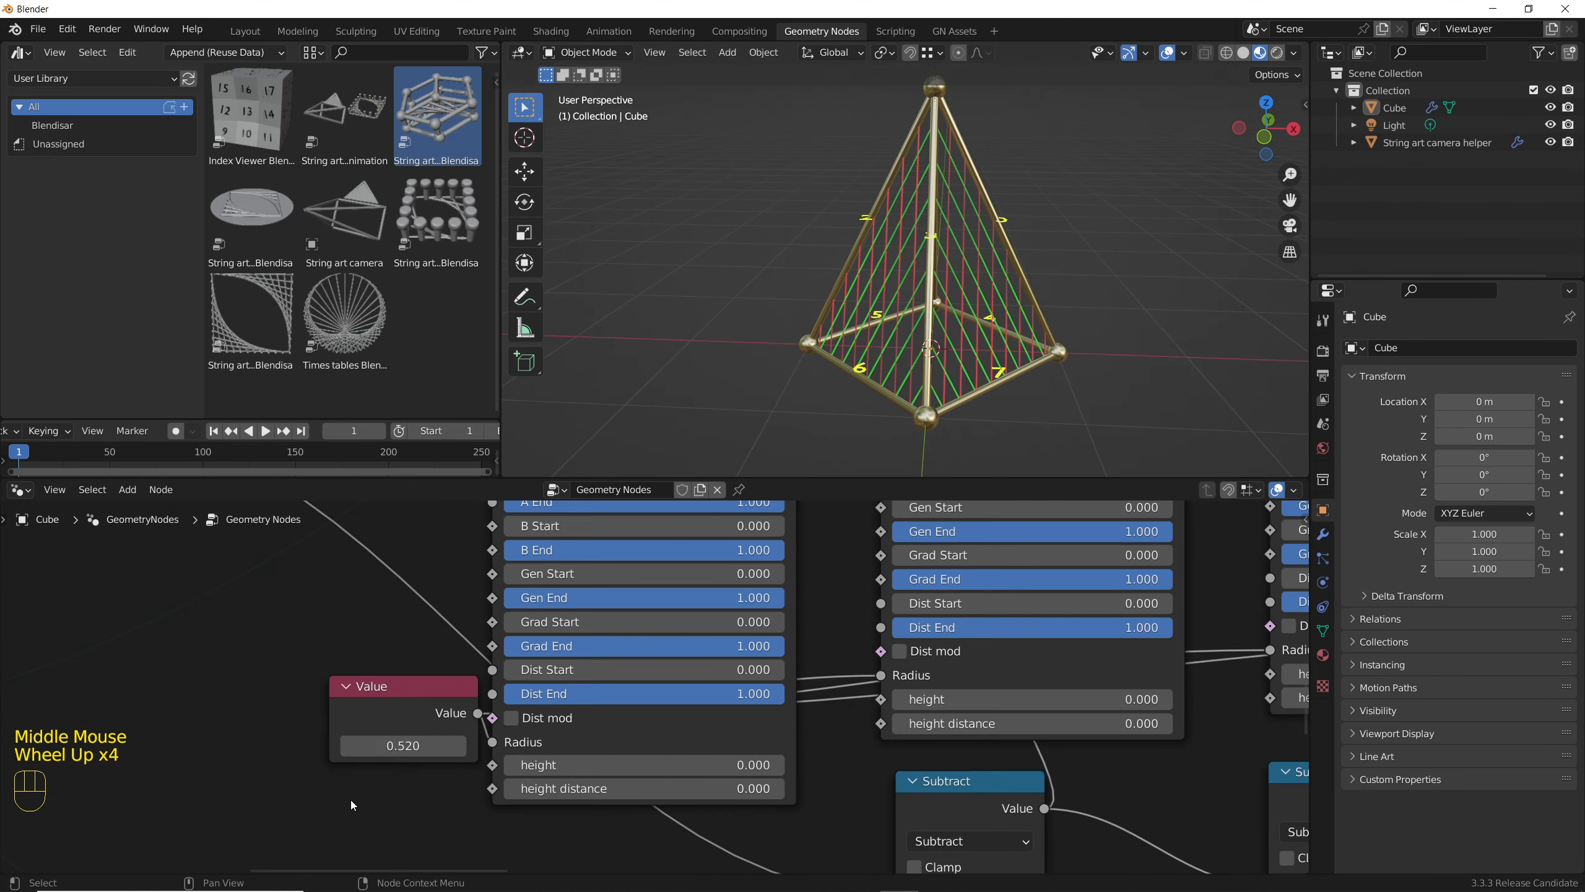
pyautogui.moveTo(417, 714); pyautogui.dragTo(363, 741)
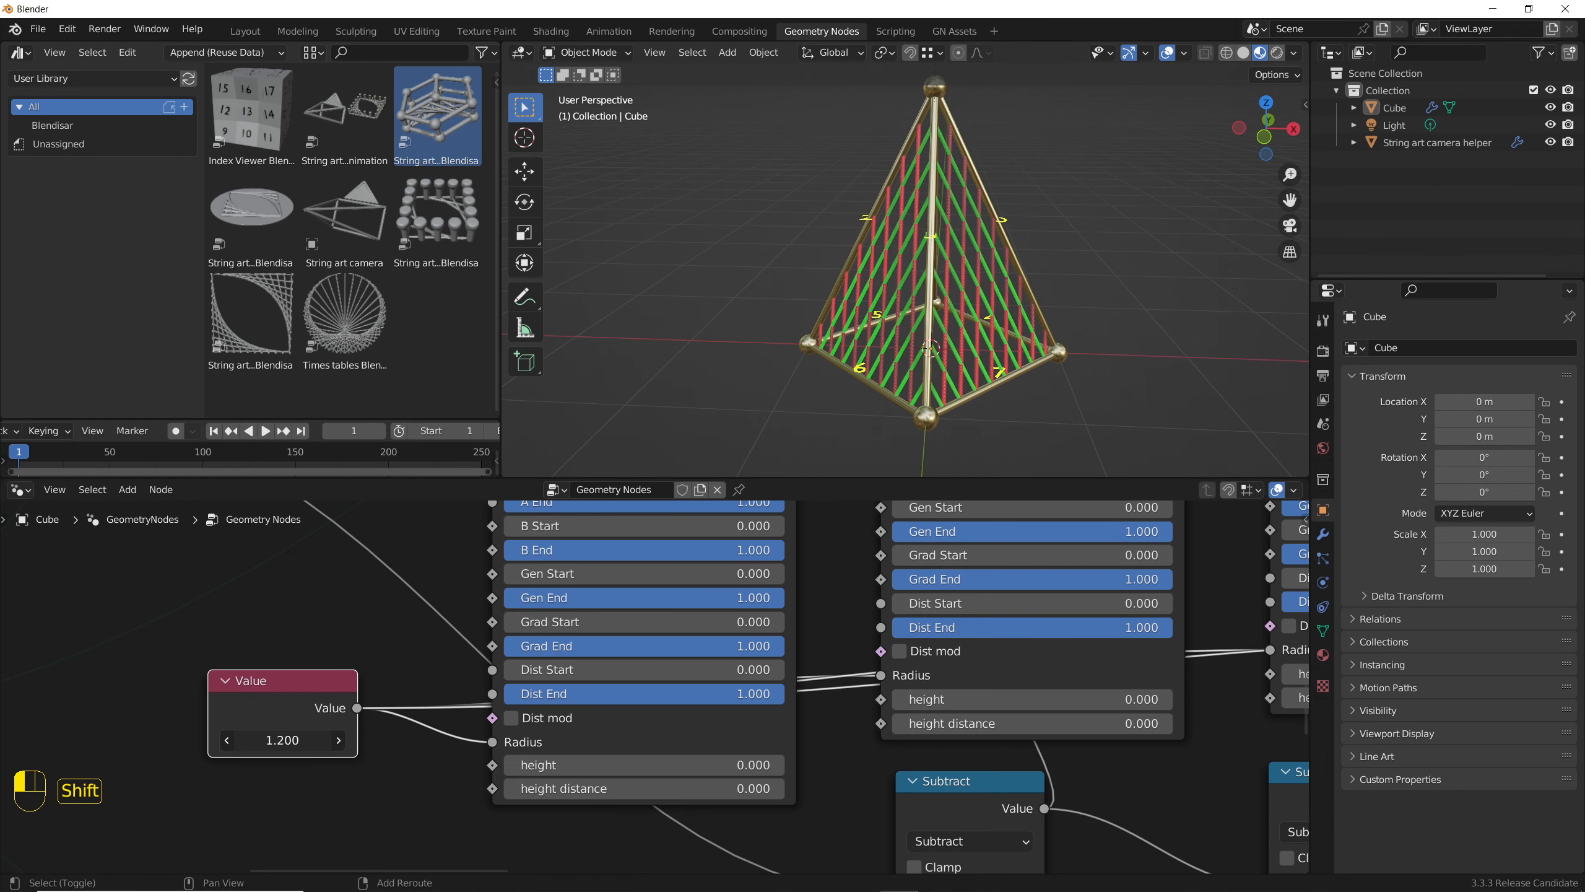
# - Test Dist Start and Dist End on the first String art setup node, returning them to 0 and 1
pyautogui.scroll(8, 486, 679)
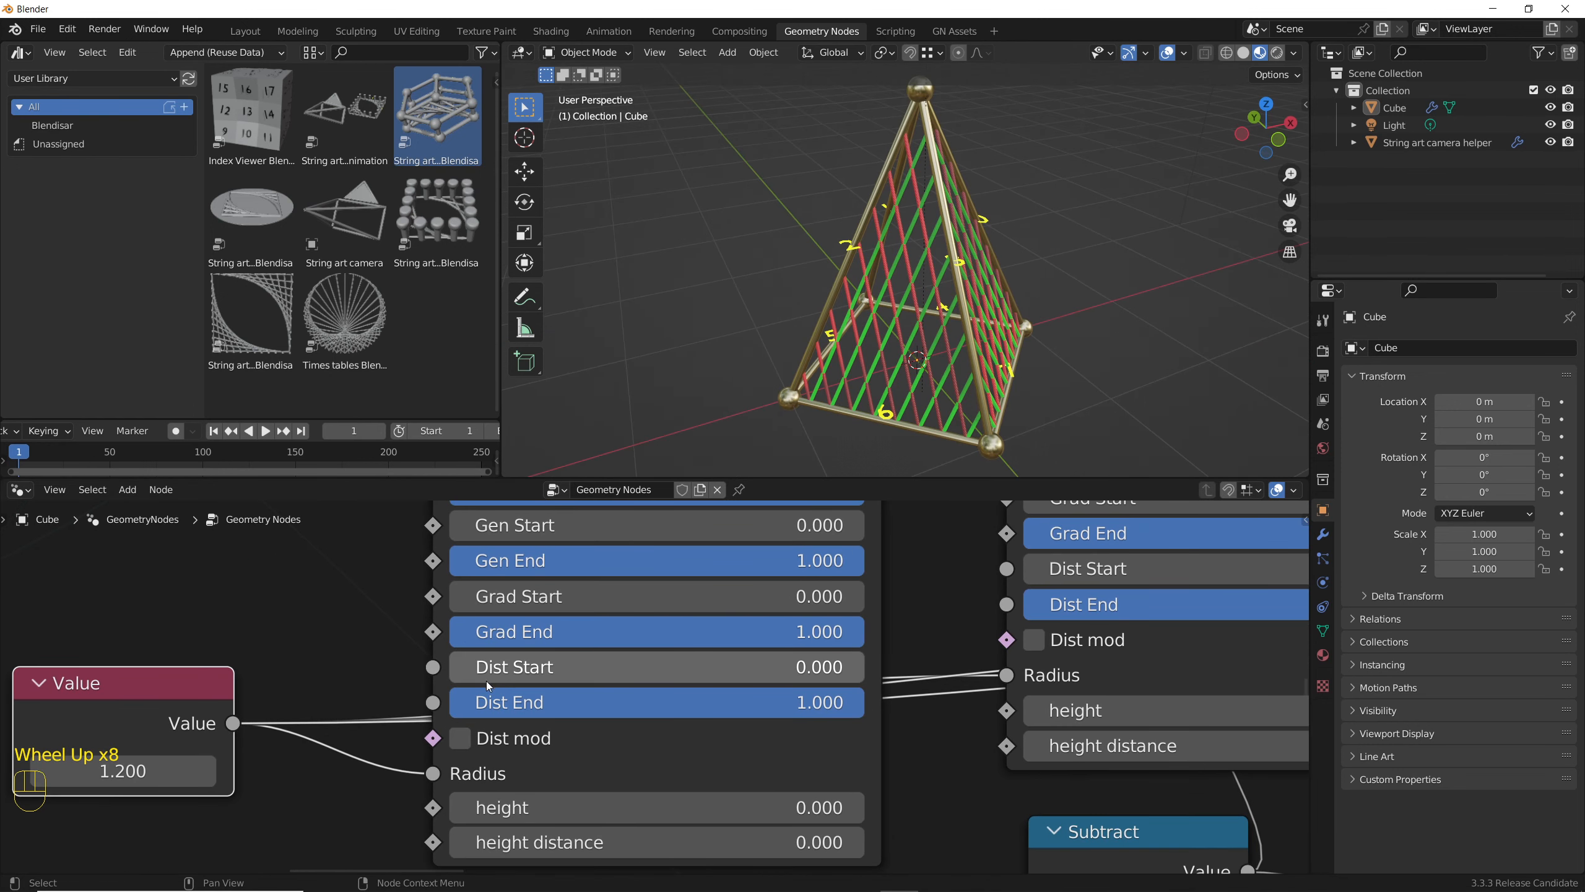
pyautogui.moveTo(646, 679); pyautogui.dragTo(810, 680)
pyautogui.moveTo(715, 667); pyautogui.dragTo(1016, 667)
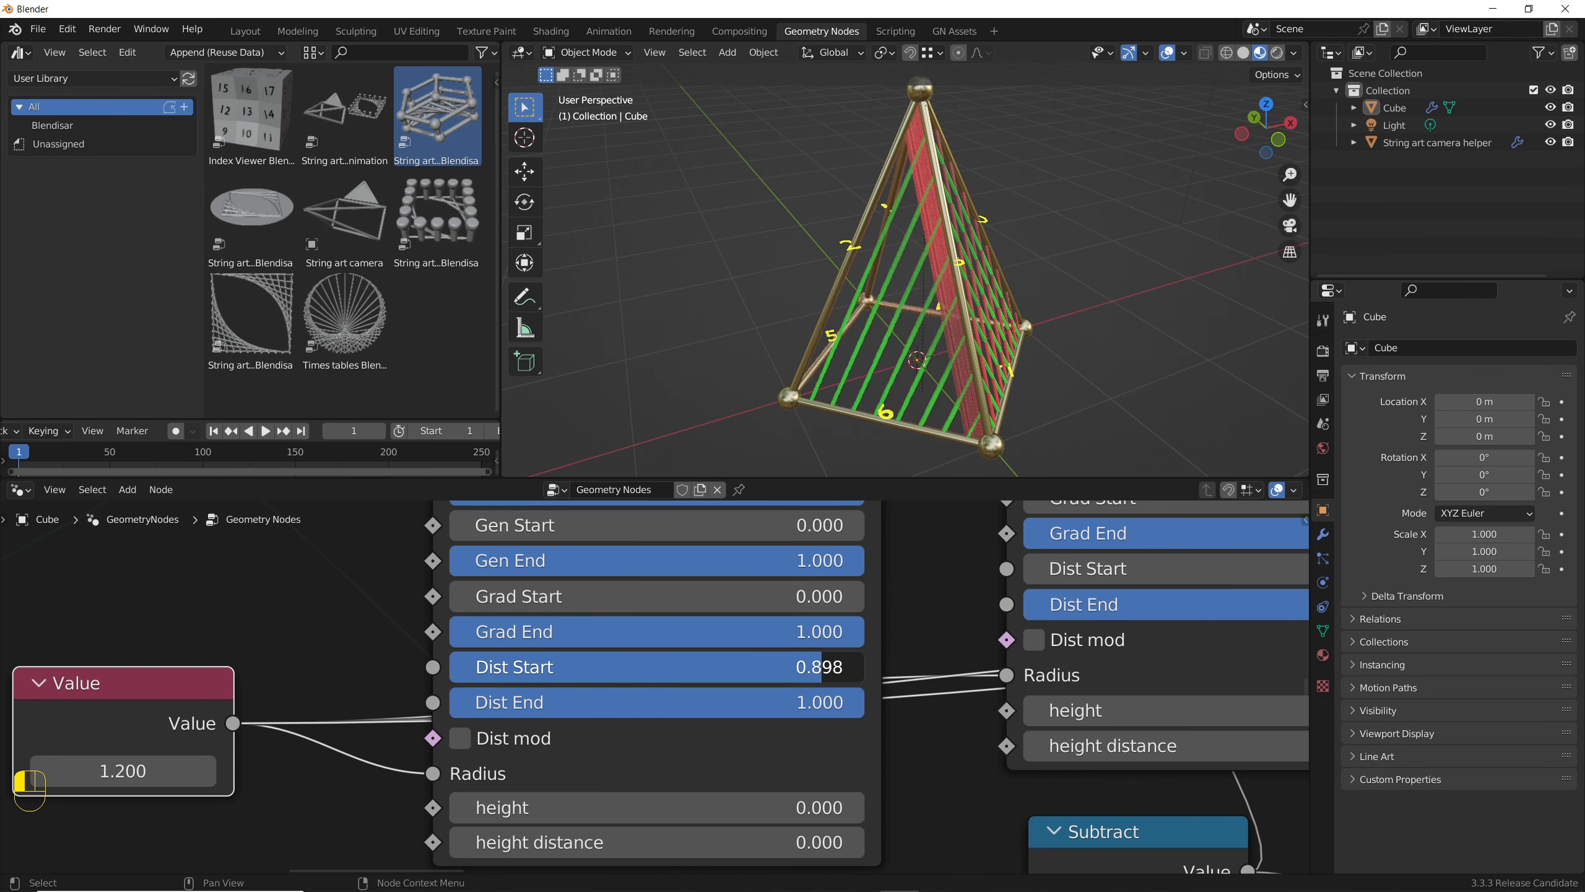
pyautogui.moveTo(725, 667); pyautogui.dragTo(449, 667)
pyautogui.moveTo(861, 702)
pyautogui.mouseDown()
pyautogui.moveTo(537, 702)
pyautogui.moveTo(865, 702)
pyautogui.mouseUp()
# - Test Dist Start and Dist End on the second String art setup node, returning them to 0 and 1
pyautogui.scroll(-2, 893, 745)
pyautogui.moveTo(1275, 718); pyautogui.dragTo(1019, 721, button='middle')
pyautogui.moveTo(1020, 608); pyautogui.dragTo(1064, 608)
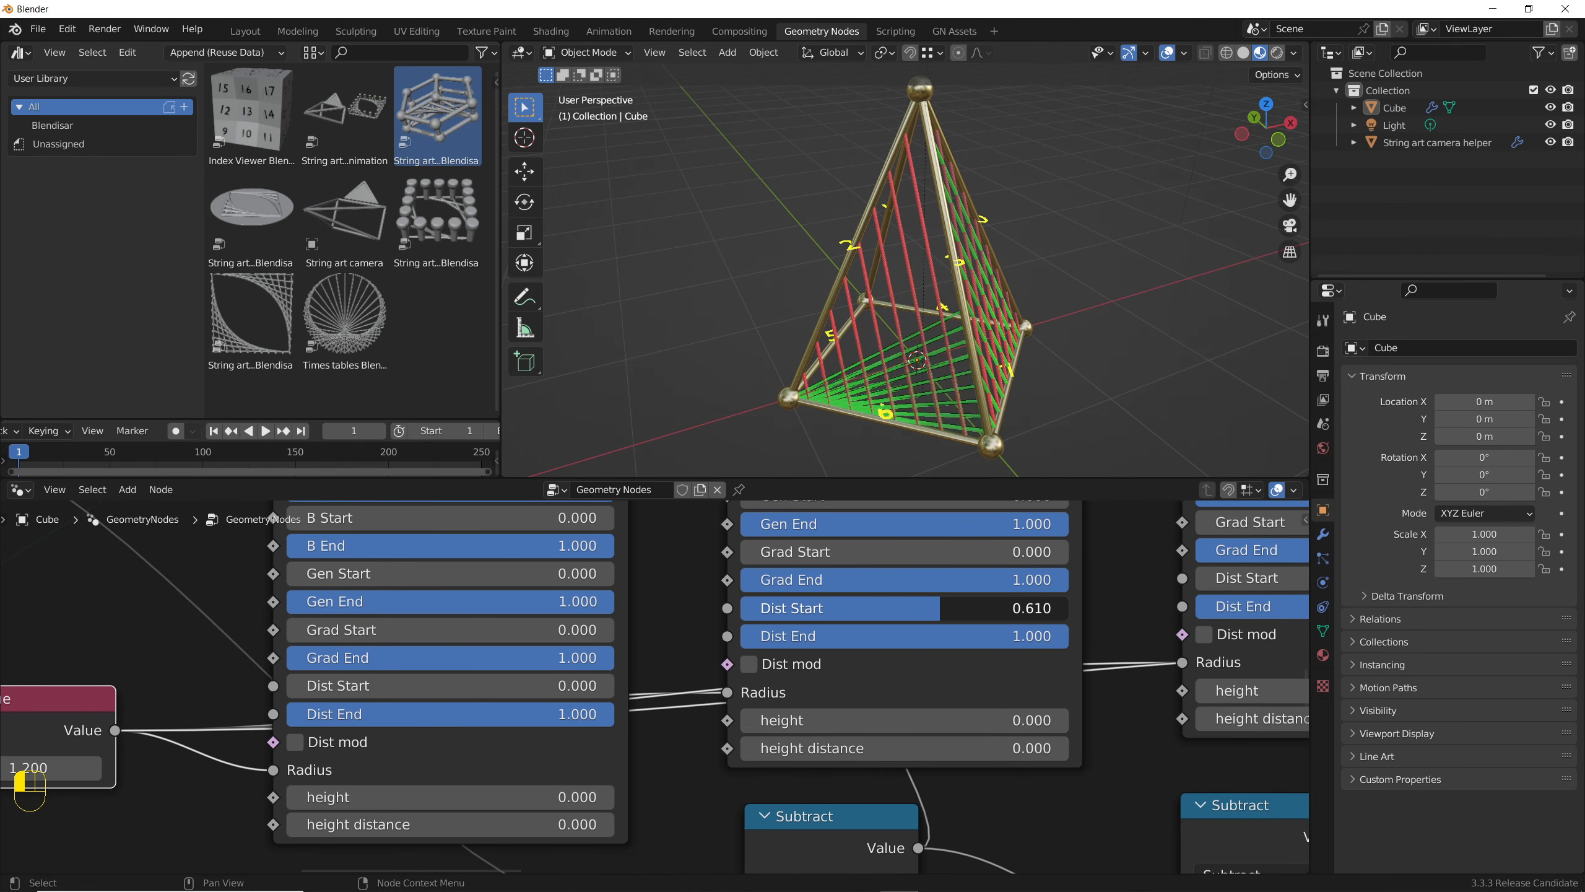
pyautogui.moveTo(852, 607); pyautogui.dragTo(742, 607)
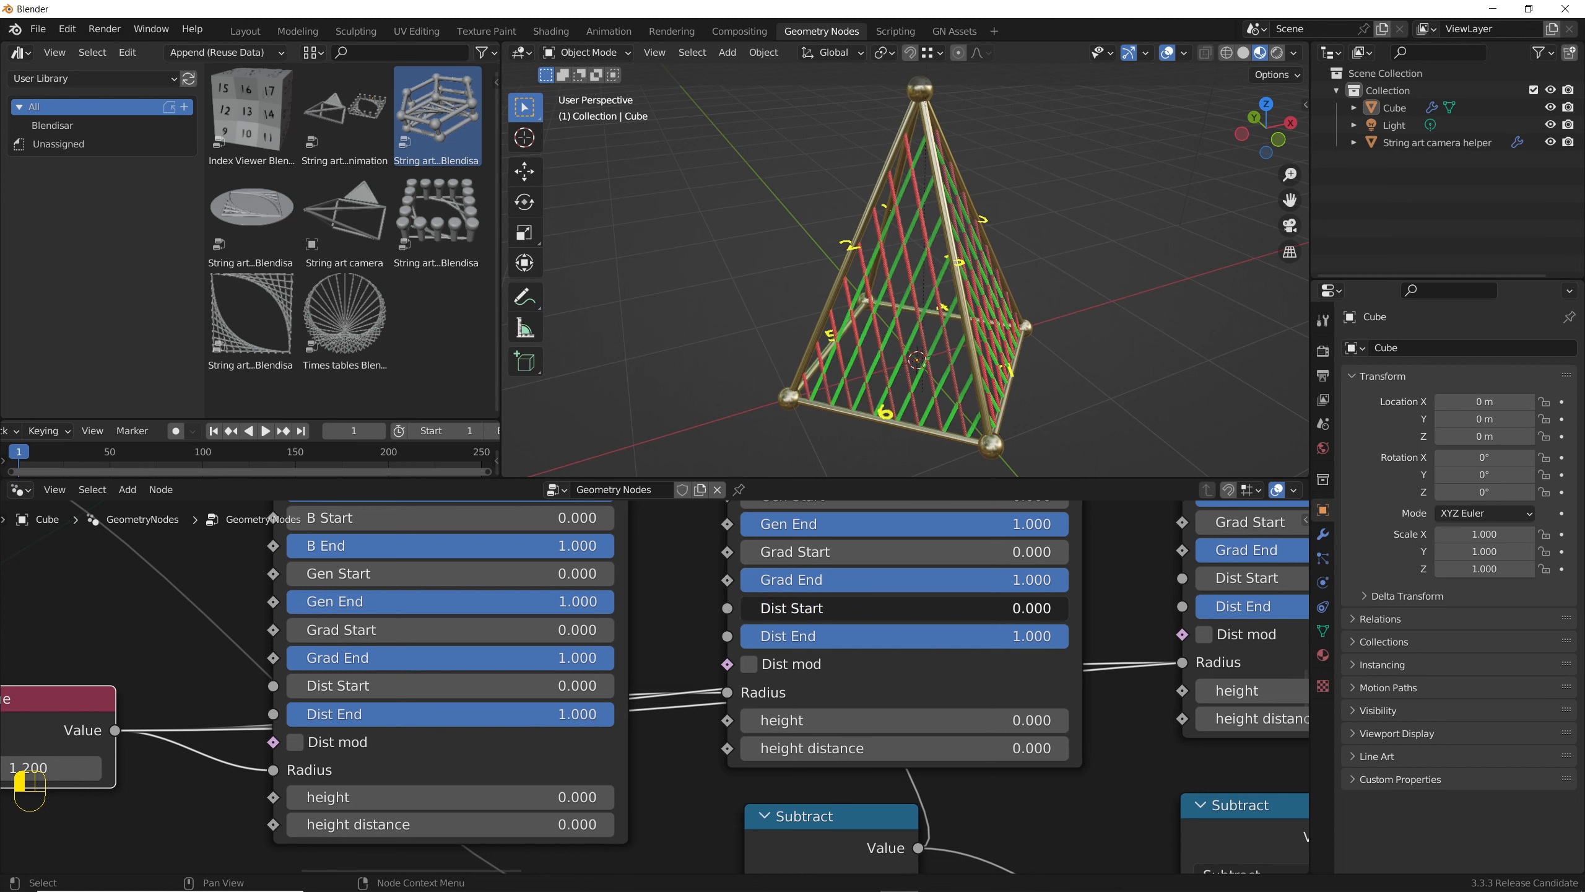
pyautogui.moveTo(1061, 636)
pyautogui.mouseDown()
pyautogui.moveTo(786, 636)
pyautogui.moveTo(1071, 642)
pyautogui.mouseUp()
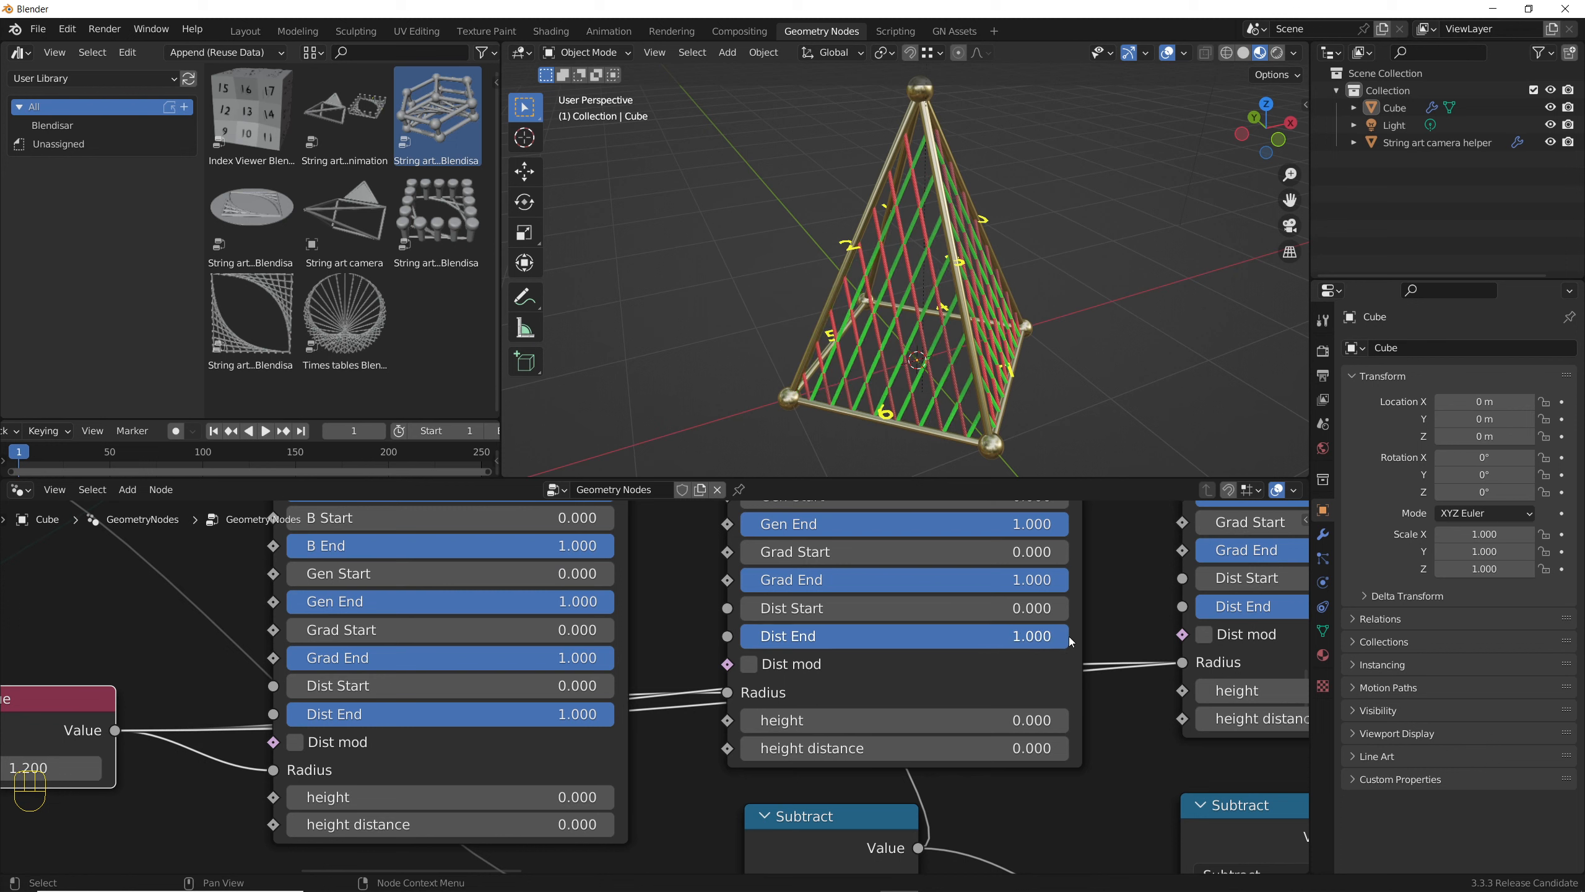
# - Enable Dist mod on the second String art setup node, test its Dist End and return it to 1
pyautogui.click(749, 665)
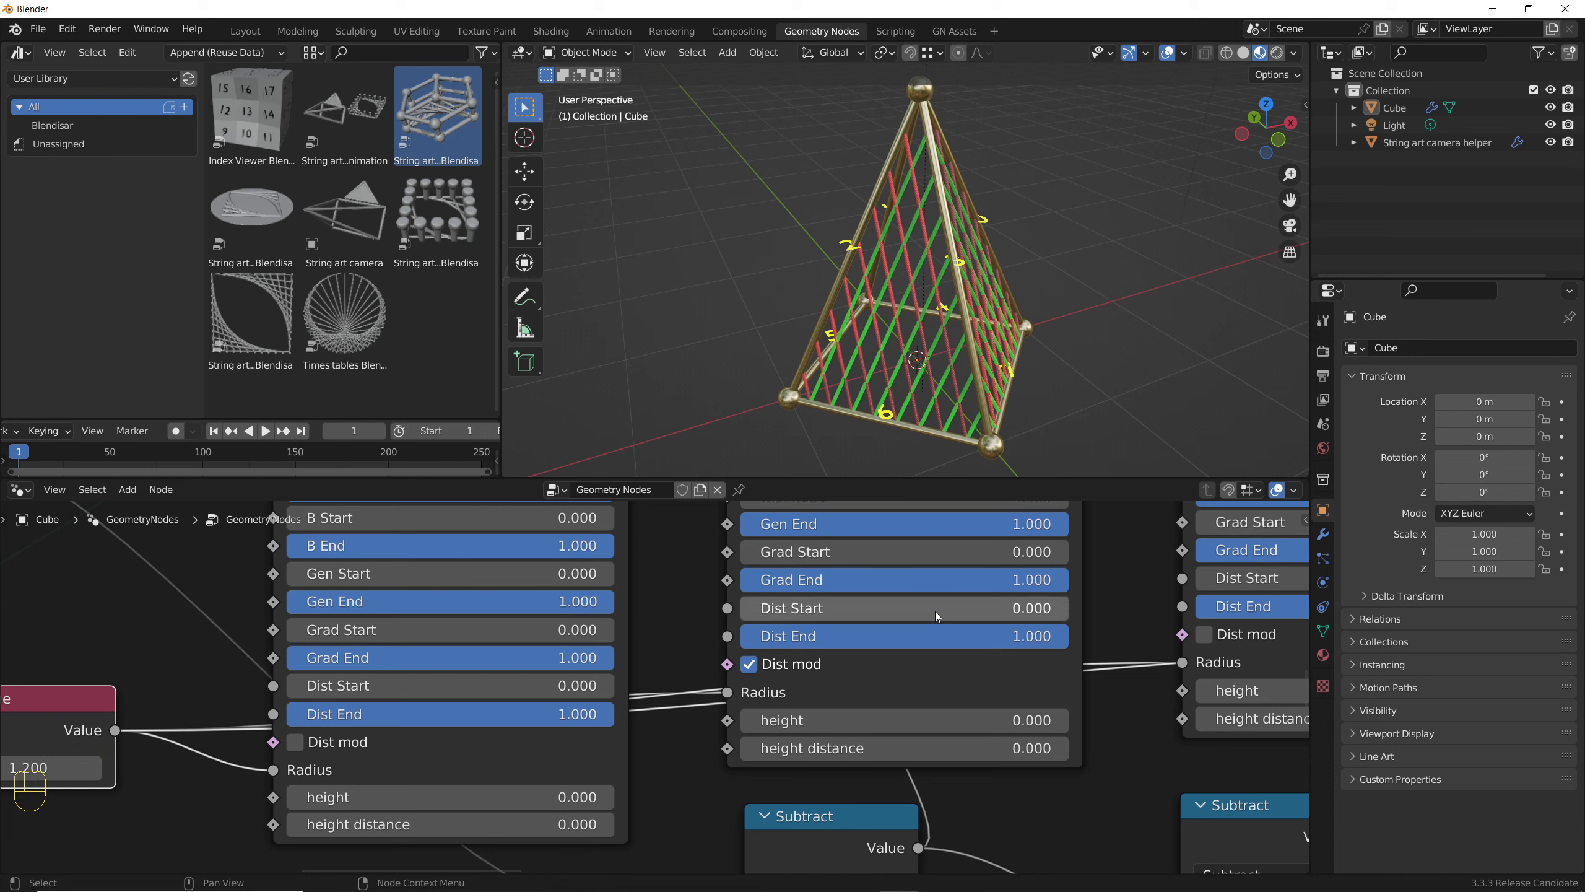
pyautogui.moveTo(935, 612)
pyautogui.mouseDown()
pyautogui.moveTo(1058, 611)
pyautogui.moveTo(930, 613)
pyautogui.mouseUp()
pyautogui.moveTo(930, 637); pyautogui.dragTo(649, 637)
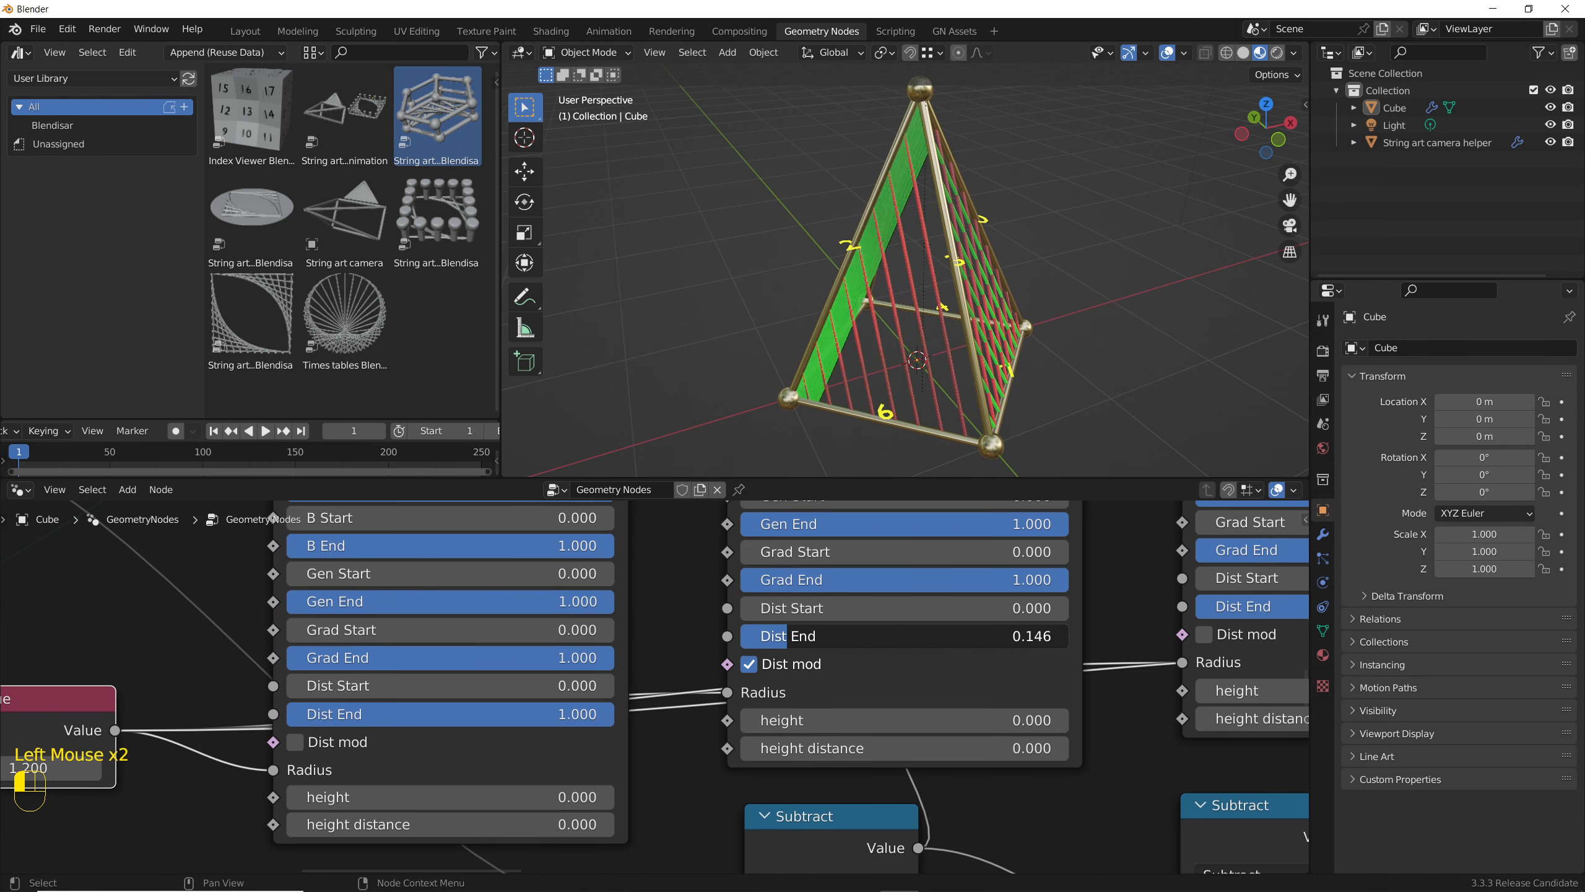
pyautogui.moveTo(789, 636); pyautogui.dragTo(1068, 636)
# - Enable Dist mod on the third String art setup node and test its Dist Start and Dist End
pyautogui.moveTo(898, 392); pyautogui.dragTo(785, 397, button='middle')
pyautogui.scroll(-2, 769, 699)
pyautogui.moveTo(769, 698); pyautogui.dragTo(715, 703, button='middle')
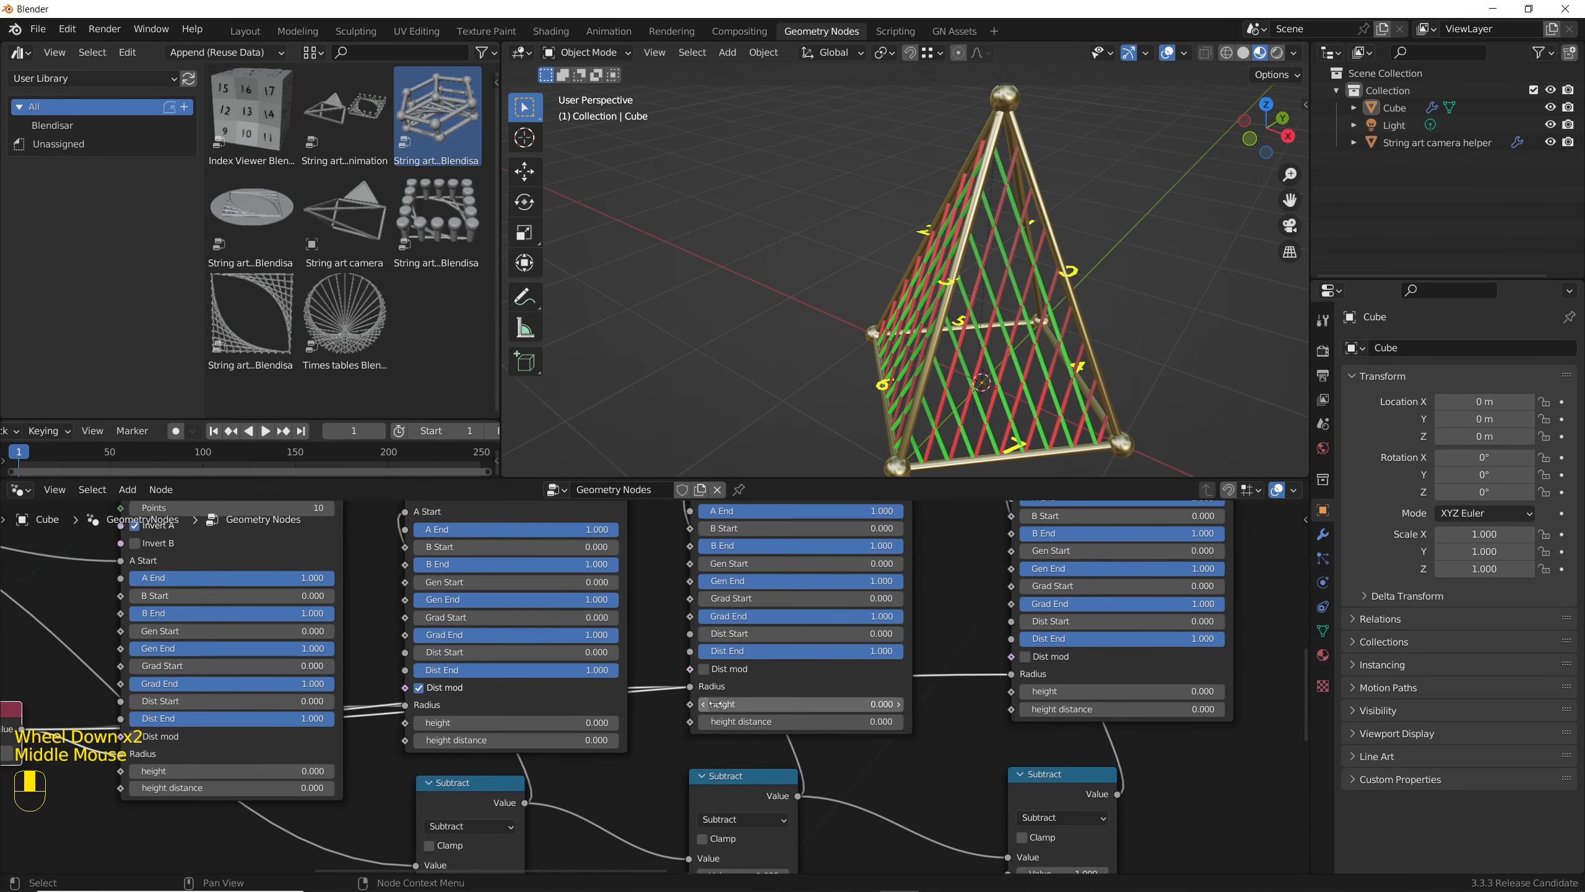
pyautogui.scroll(3, 800, 654)
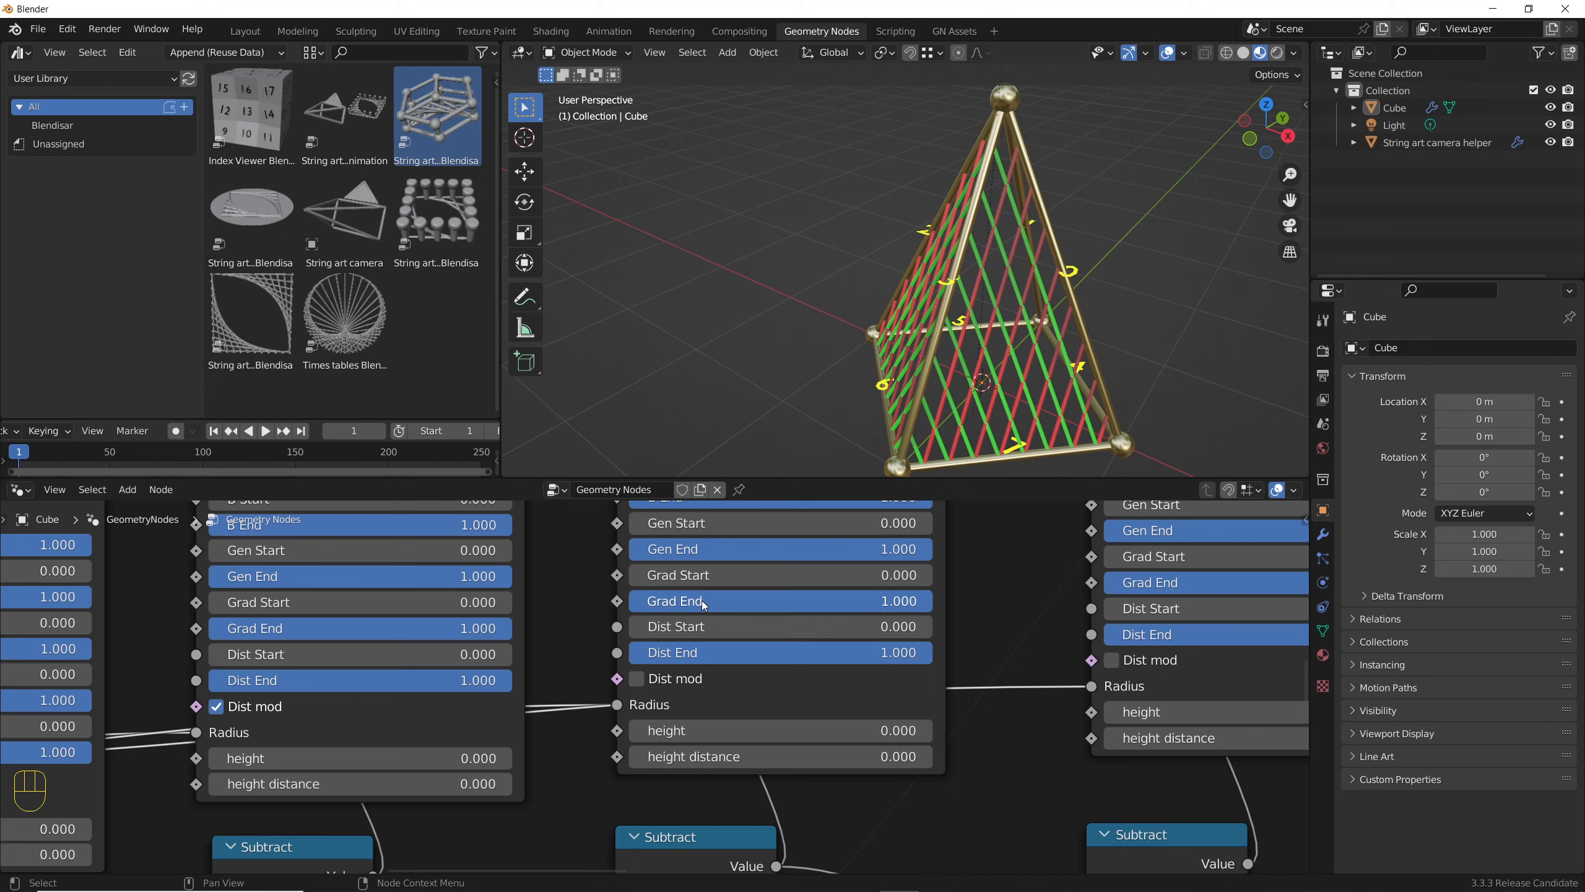
pyautogui.moveTo(685, 636)
pyautogui.mouseDown()
pyautogui.moveTo(861, 636)
pyautogui.moveTo(655, 634)
pyautogui.mouseUp()
pyautogui.click(662, 682)
pyautogui.moveTo(659, 651)
pyautogui.mouseDown()
pyautogui.moveTo(375, 651)
pyautogui.moveTo(649, 651)
pyautogui.mouseUp()
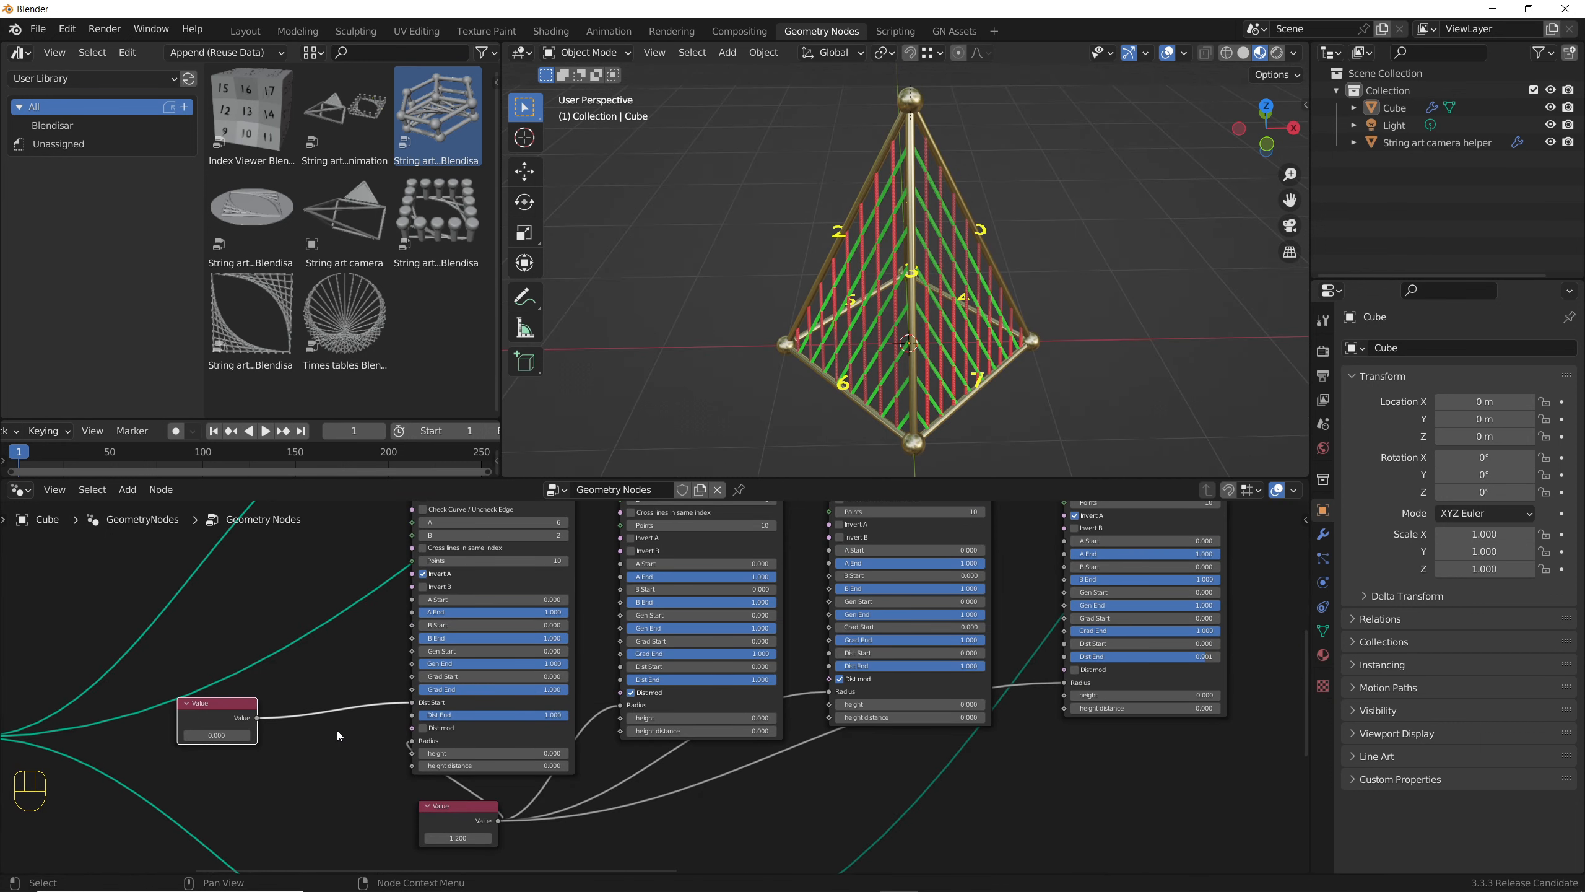
# - Move the 0.000 Value node's link from Dist Start to Dist End on the first setup node, and set the fourth node's Dist End to 1
pyautogui.scroll(2, 337, 731)
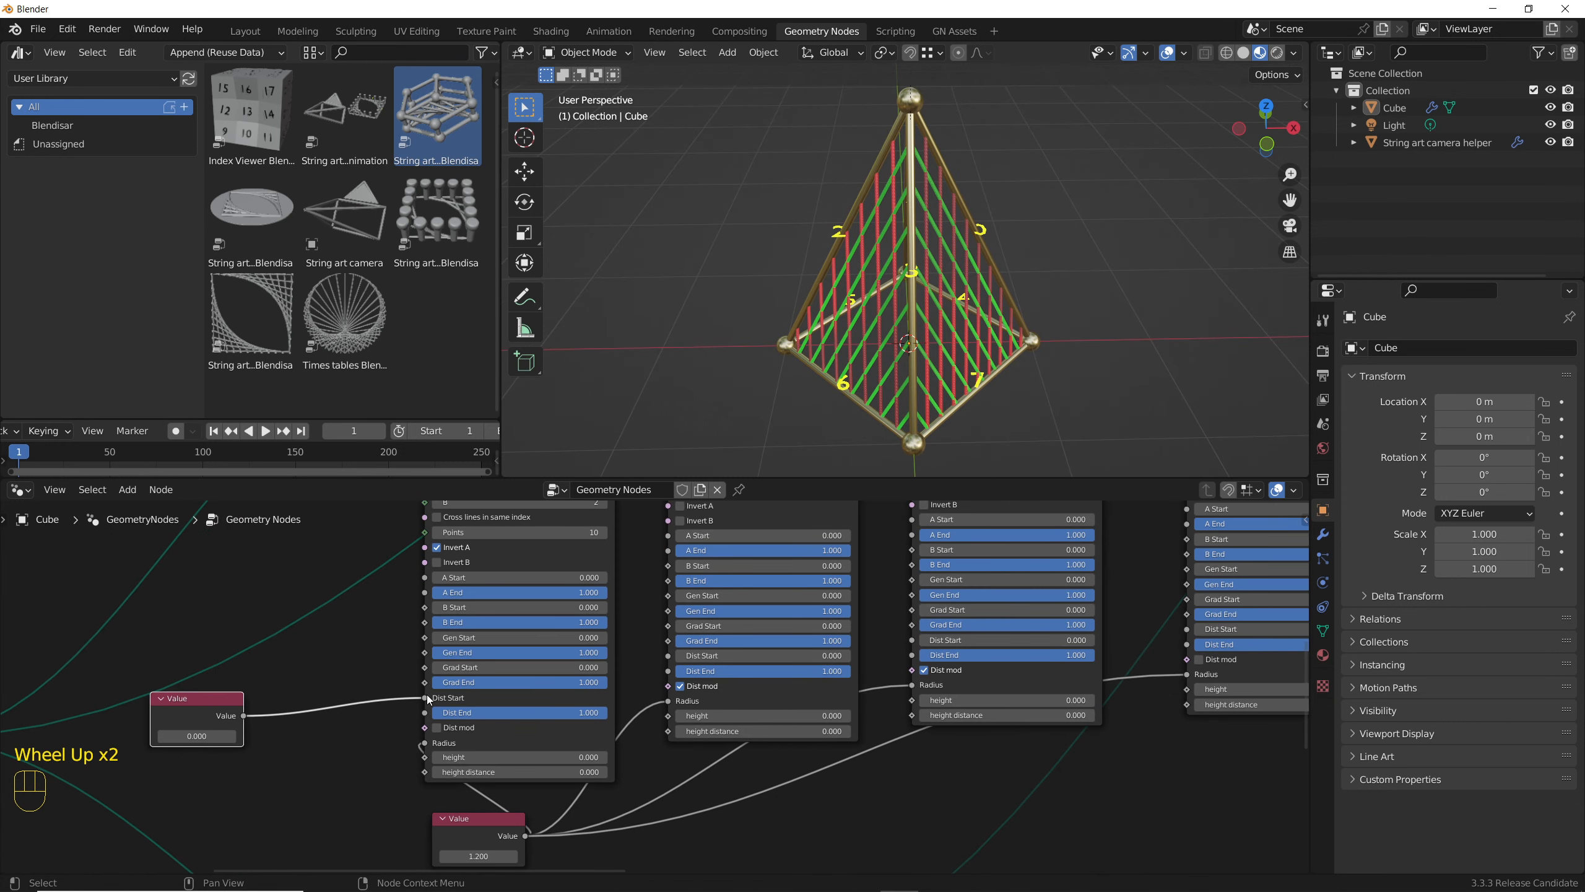
pyautogui.moveTo(426, 695)
pyautogui.mouseDown()
pyautogui.moveTo(587, 697)
pyautogui.moveTo(433, 697)
pyautogui.mouseUp()
pyautogui.moveTo(1233, 682); pyautogui.dragTo(1118, 677, button='middle')
pyautogui.moveTo(1238, 639)
pyautogui.mouseDown()
pyautogui.moveTo(1112, 640)
pyautogui.moveTo(1253, 640)
pyautogui.mouseUp()
pyautogui.moveTo(155, 741); pyautogui.dragTo(160, 711, button='middle')
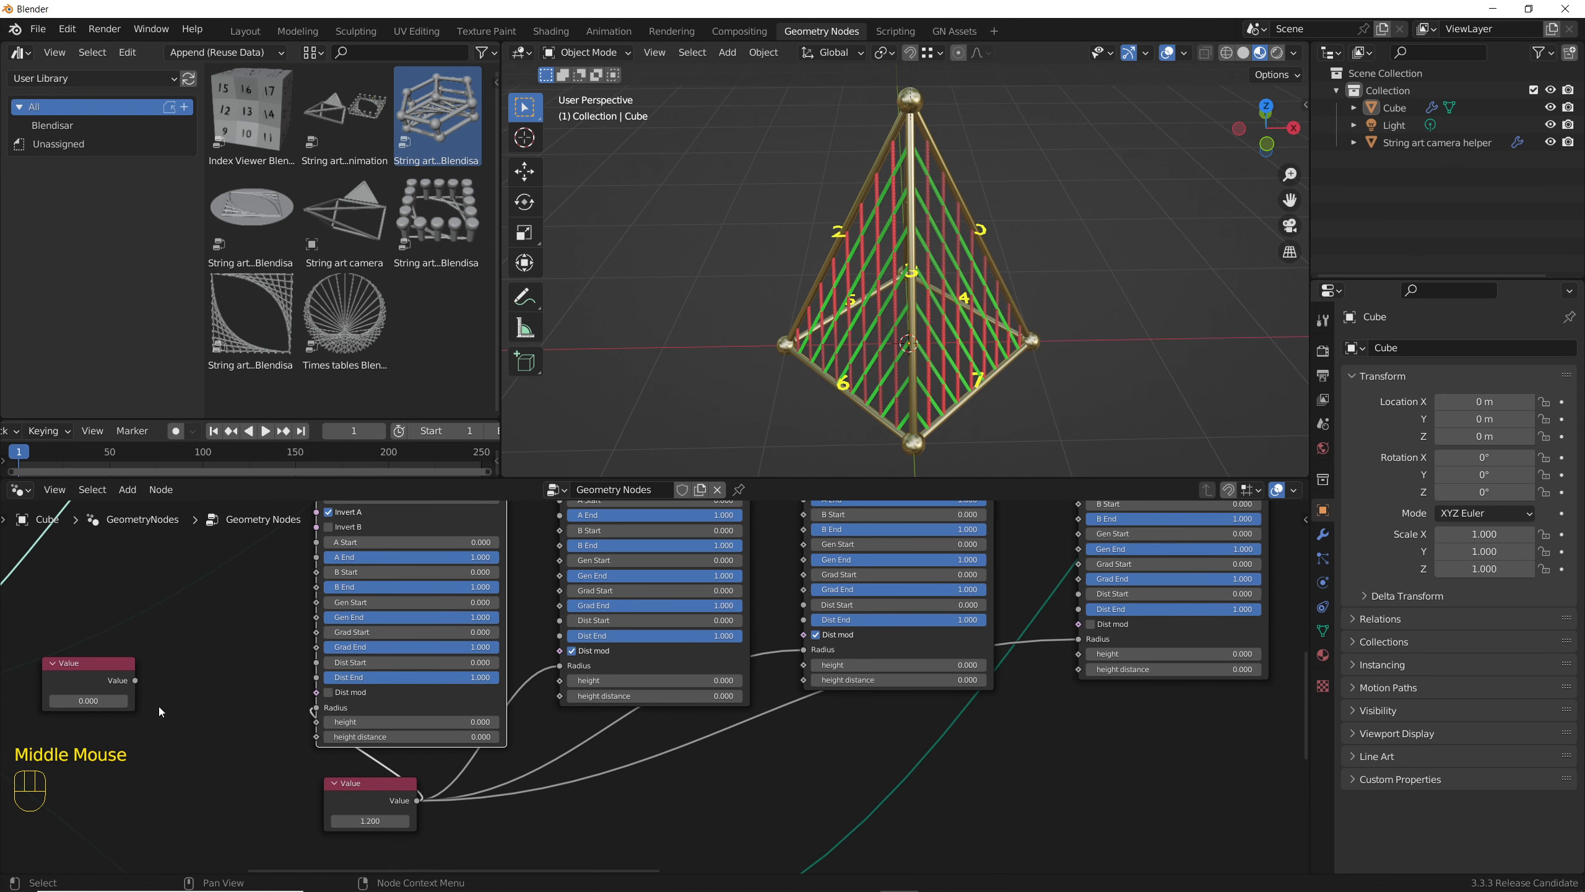
pyautogui.moveTo(136, 681); pyautogui.dragTo(213, 697)
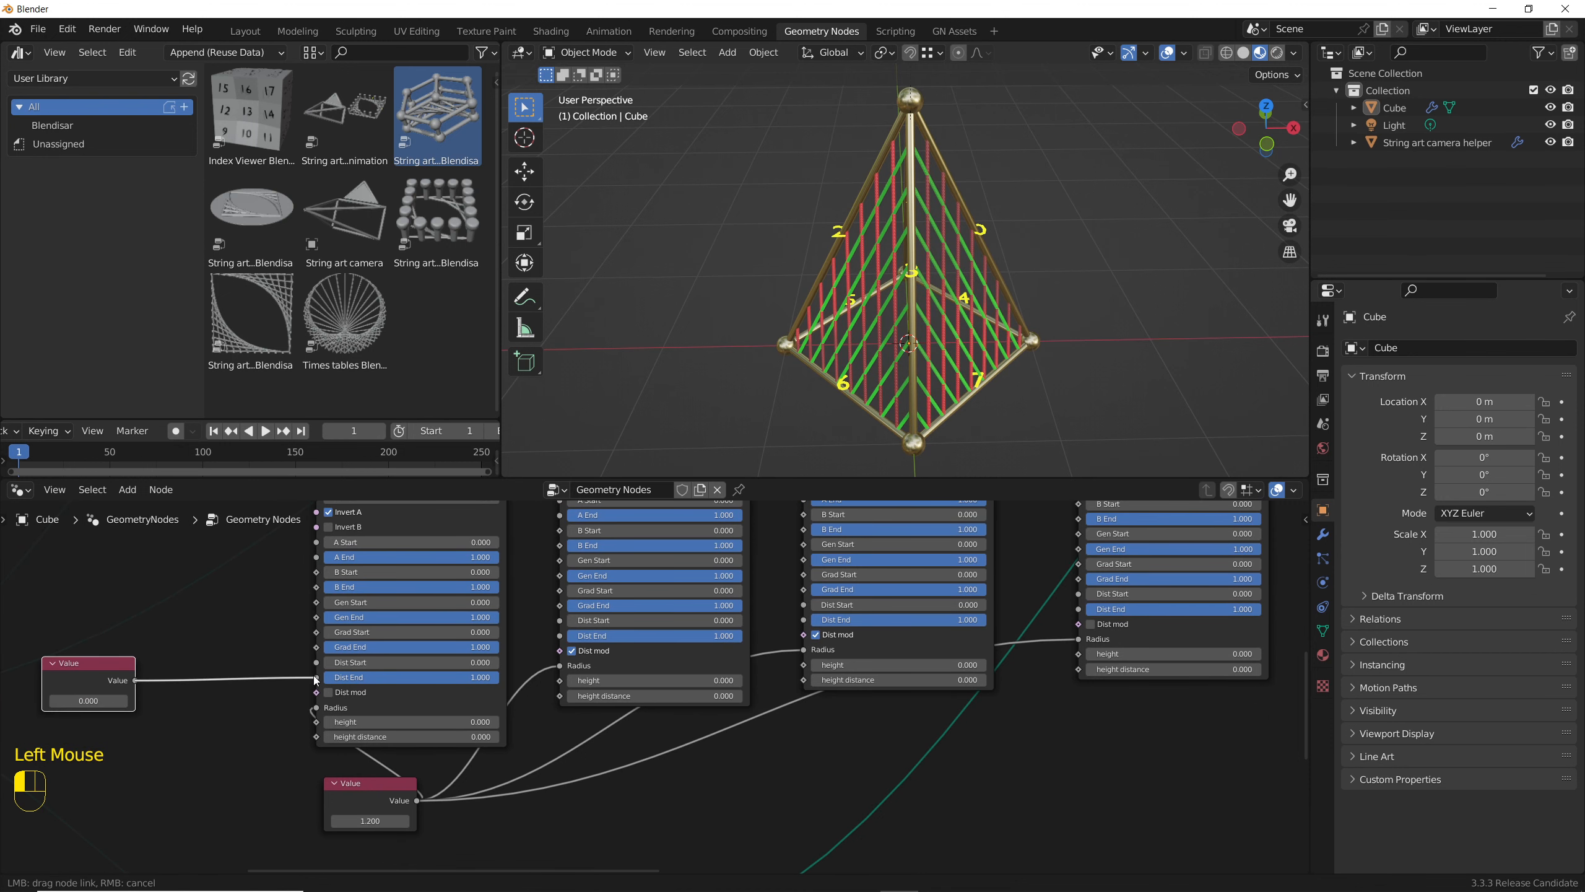
# - Link the 0.000 Value node to Dist Start on the first setup node and Dist End on the fourth, then test it at 0.480
pyautogui.moveTo(317, 665); pyautogui.dragTo(317, 663)
pyautogui.moveTo(151, 687); pyautogui.dragTo(1081, 618)
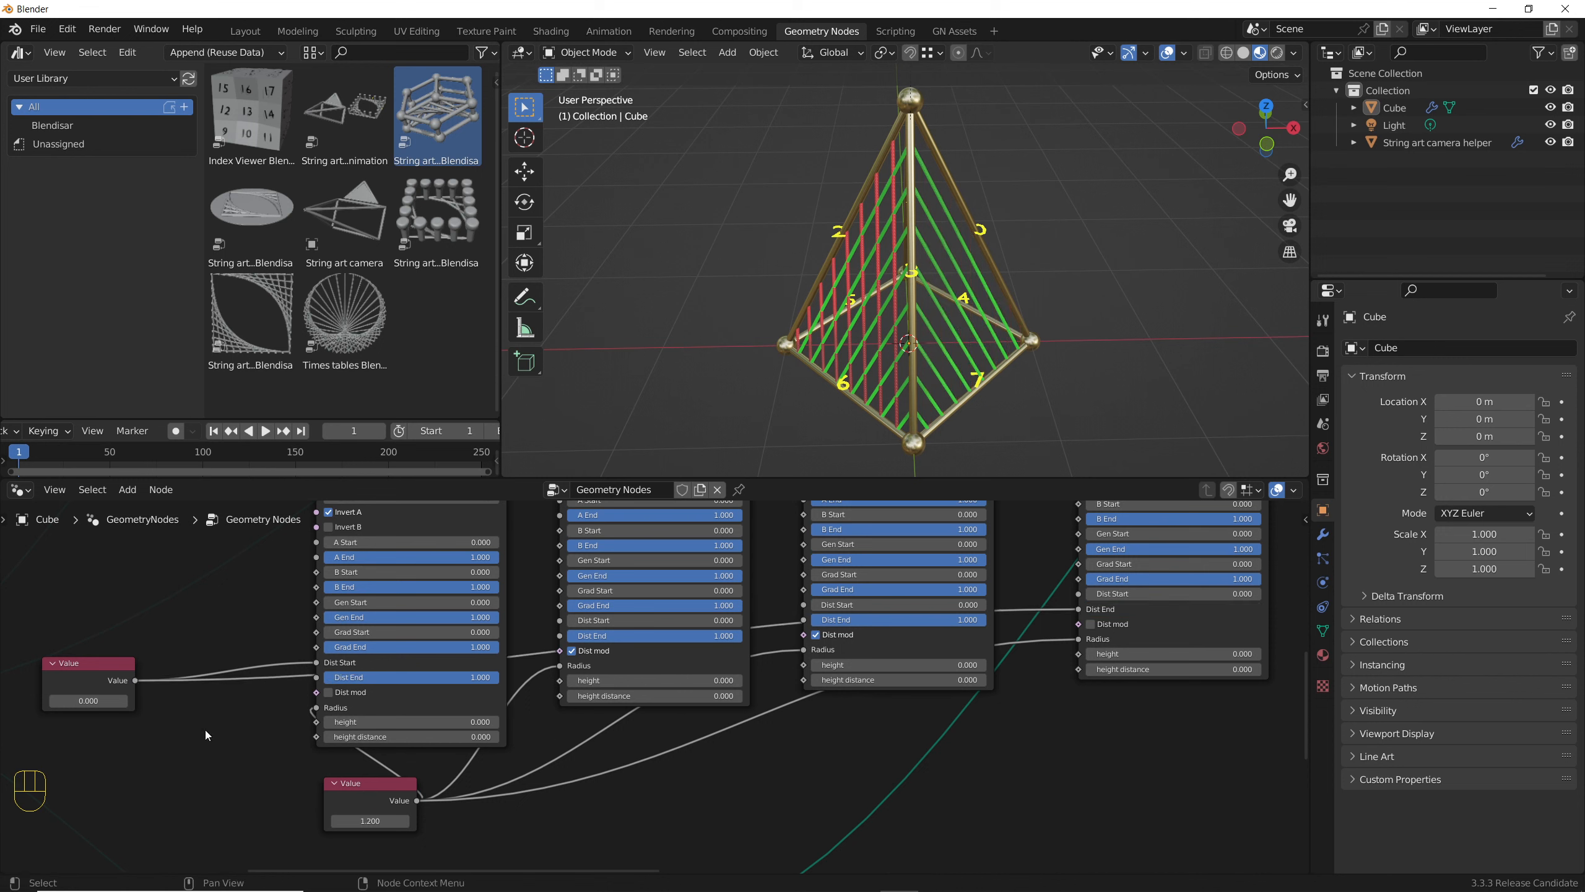
pyautogui.moveTo(88, 700)
pyautogui.keyDown('shift'); pyautogui.mouseDown()
pyautogui.moveTo(63, 700)
pyautogui.moveTo(106, 700)
pyautogui.mouseUp(); pyautogui.keyUp('shift')
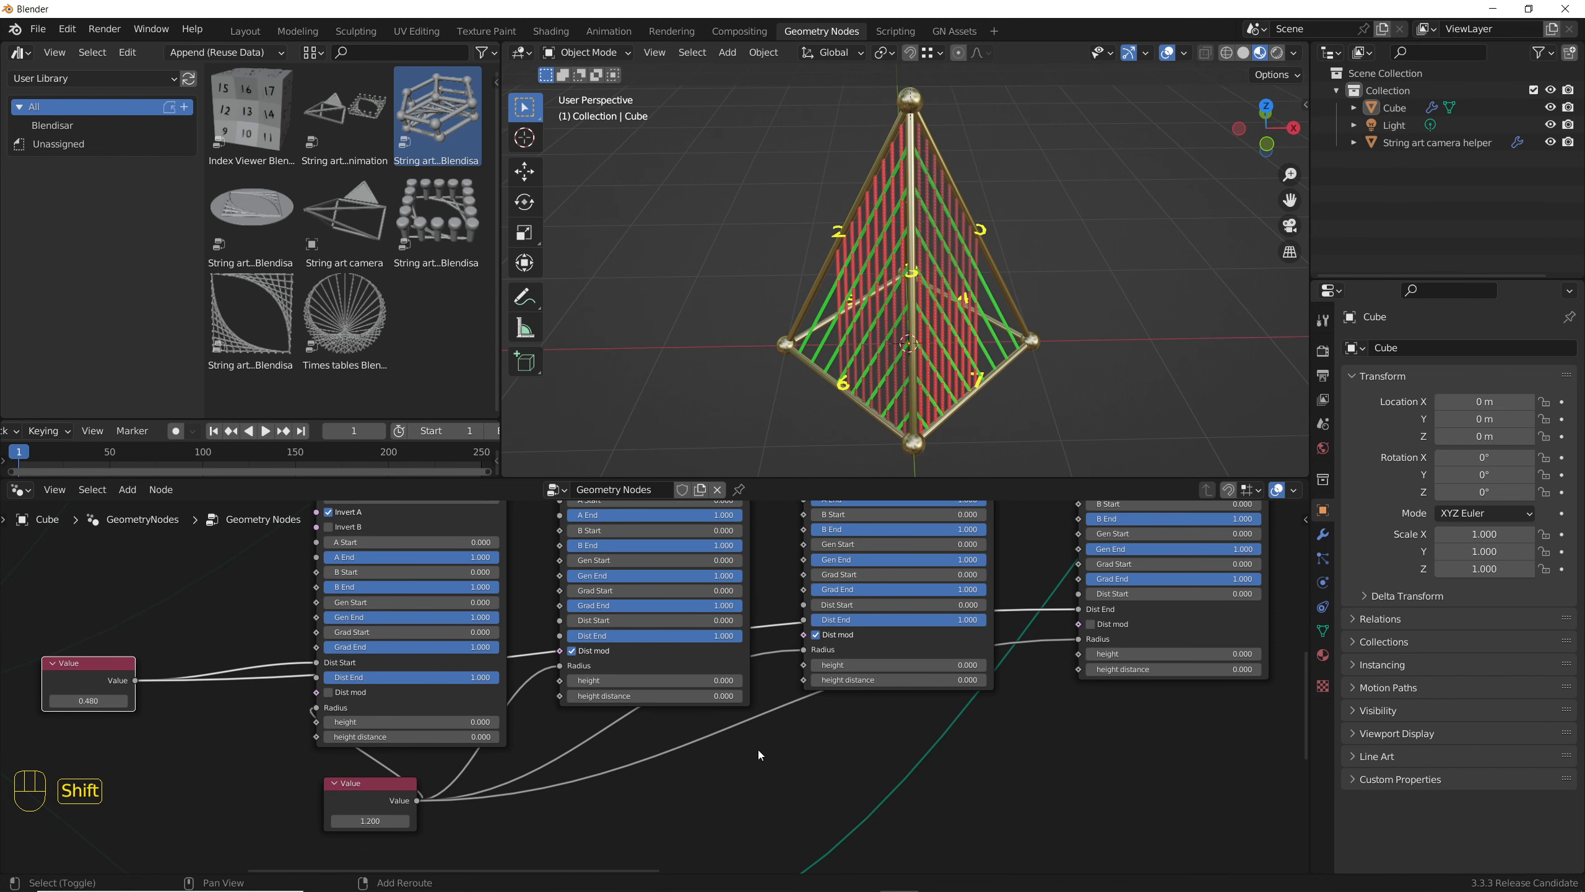
# - Insert a Math node set to Subtract with value 1 on the link into the fourth setup node's Dist End
pyautogui.hotkey('shift', 'a')
pyautogui.moveTo(748, 782)
pyautogui.click(834, 719)
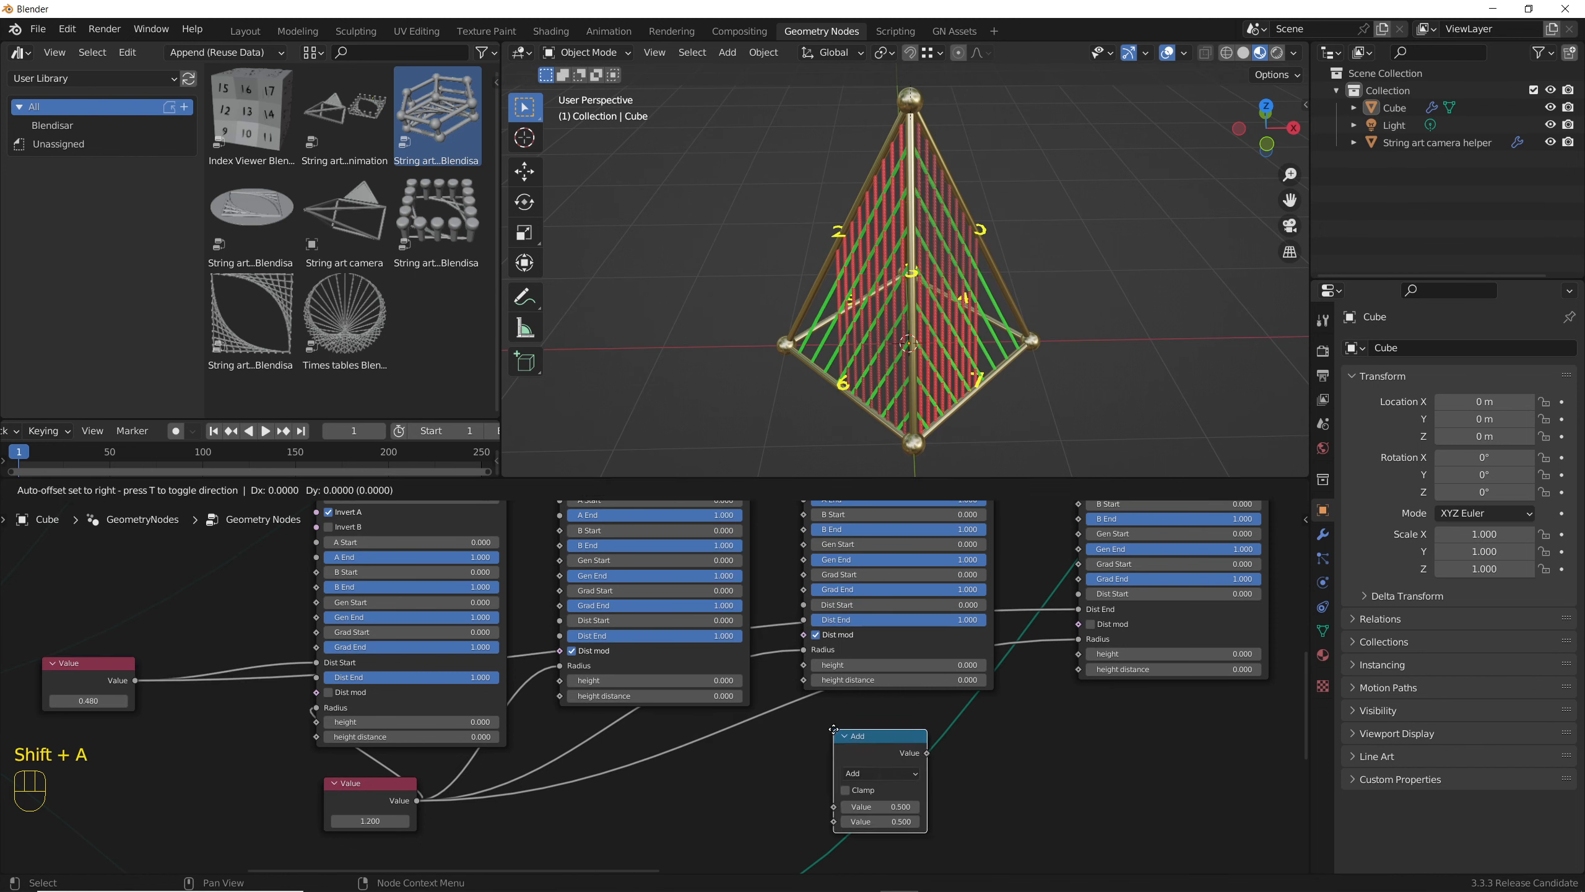
pyautogui.click(981, 720)
pyautogui.click(1027, 762)
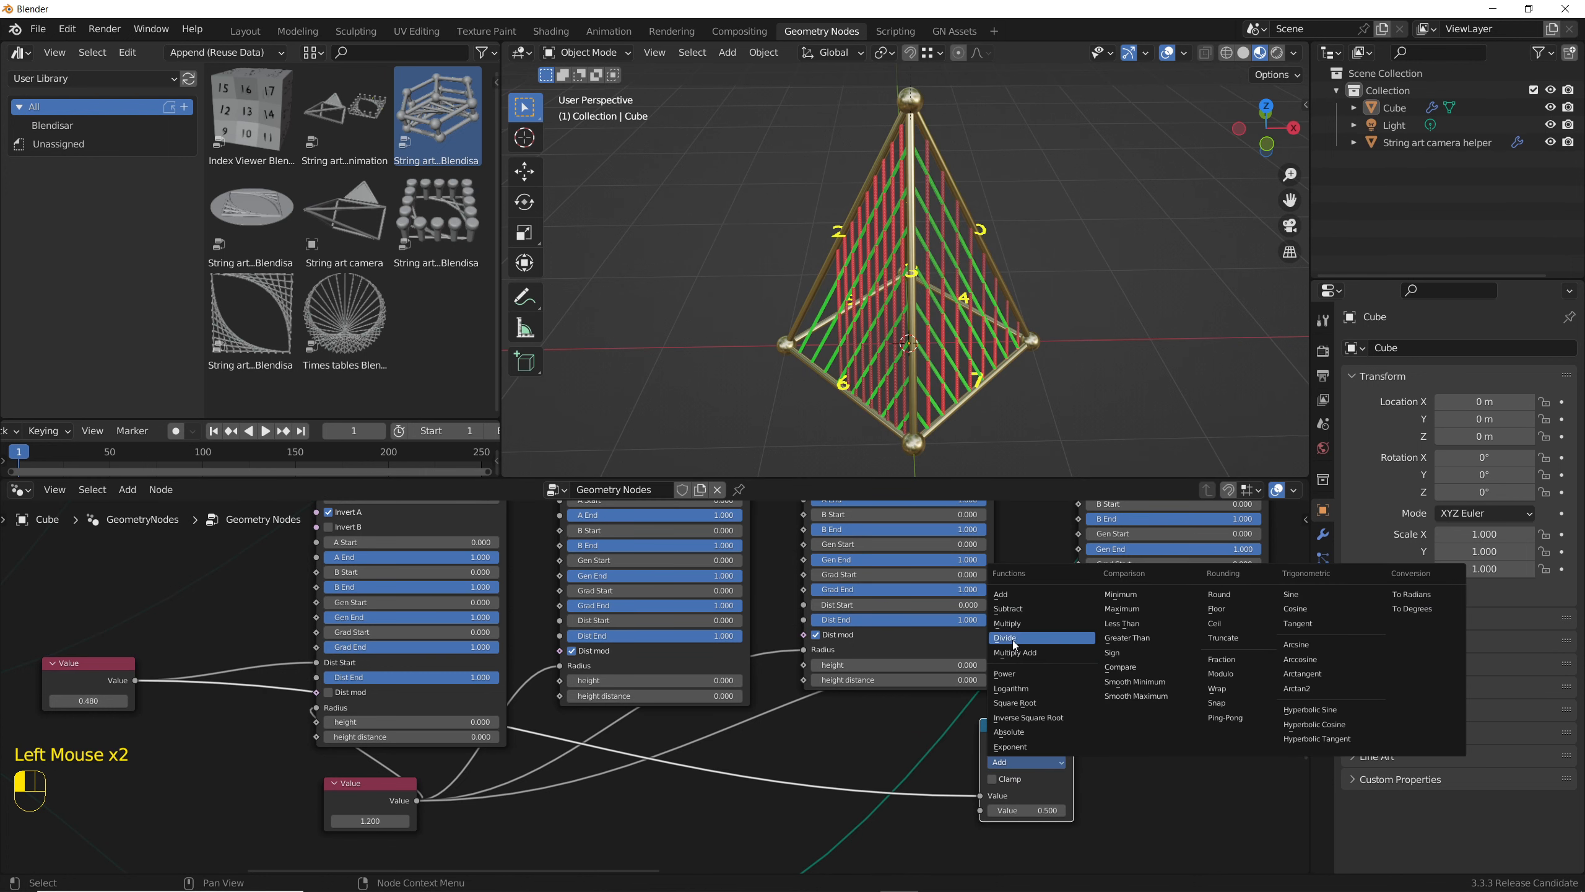
pyautogui.click(1009, 608)
pyautogui.moveTo(1048, 729); pyautogui.dragTo(963, 724)
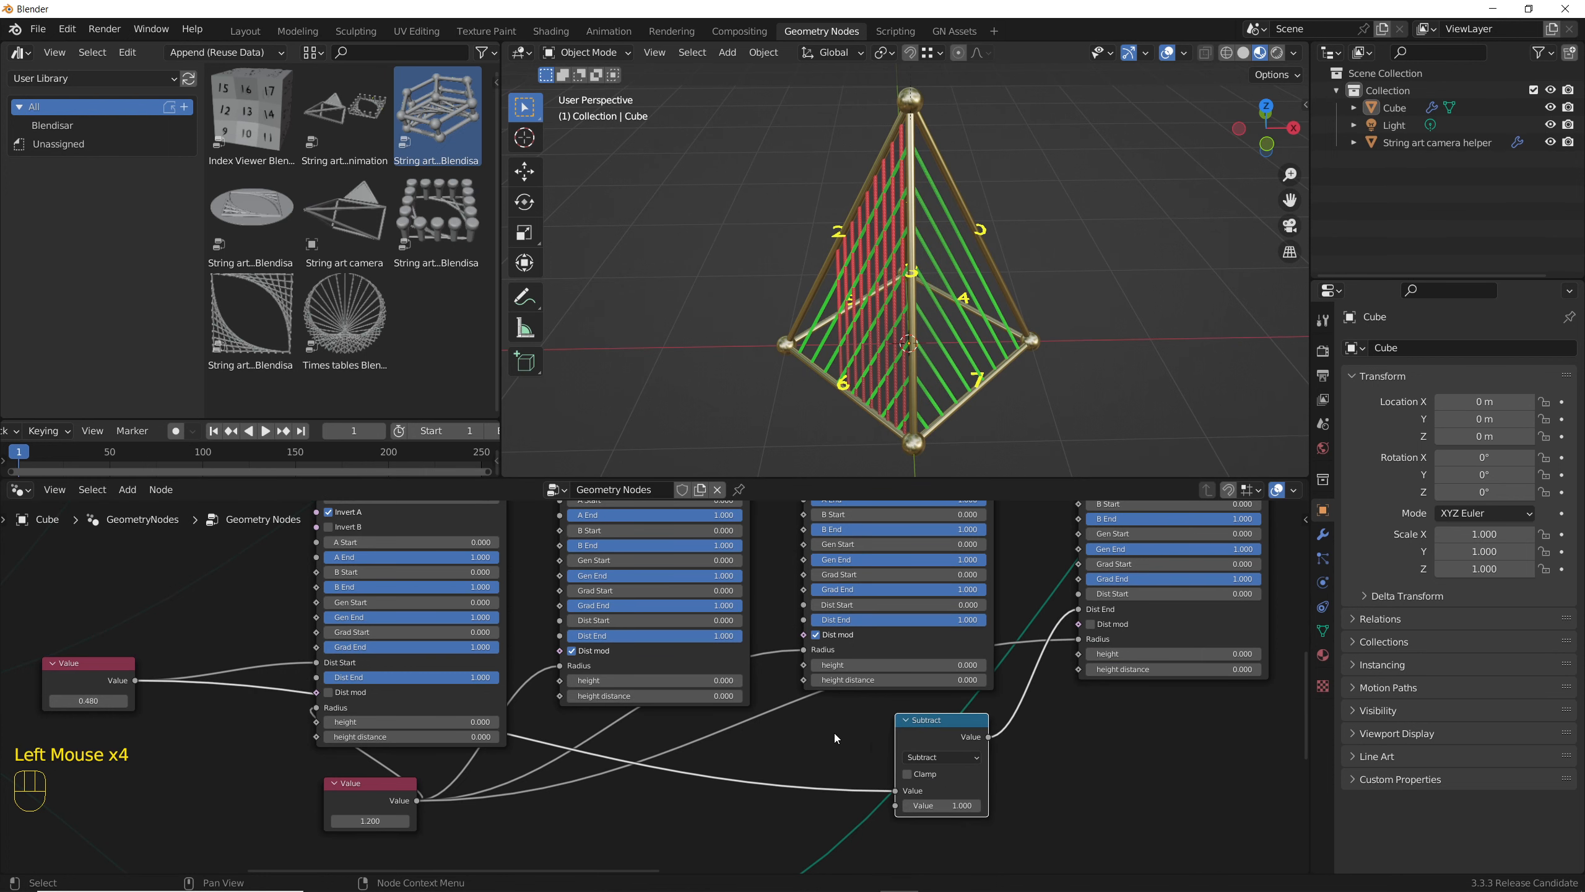
# - Try Add instead of Subtract on the Math node, testing the Value node at 0.150 and 0.040
pyautogui.moveTo(77, 702)
pyautogui.keyDown('shift'); pyautogui.mouseDown()
pyautogui.moveTo(125, 703)
pyautogui.moveTo(65, 702)
pyautogui.mouseUp(); pyautogui.keyUp('shift')
pyautogui.click(919, 758)
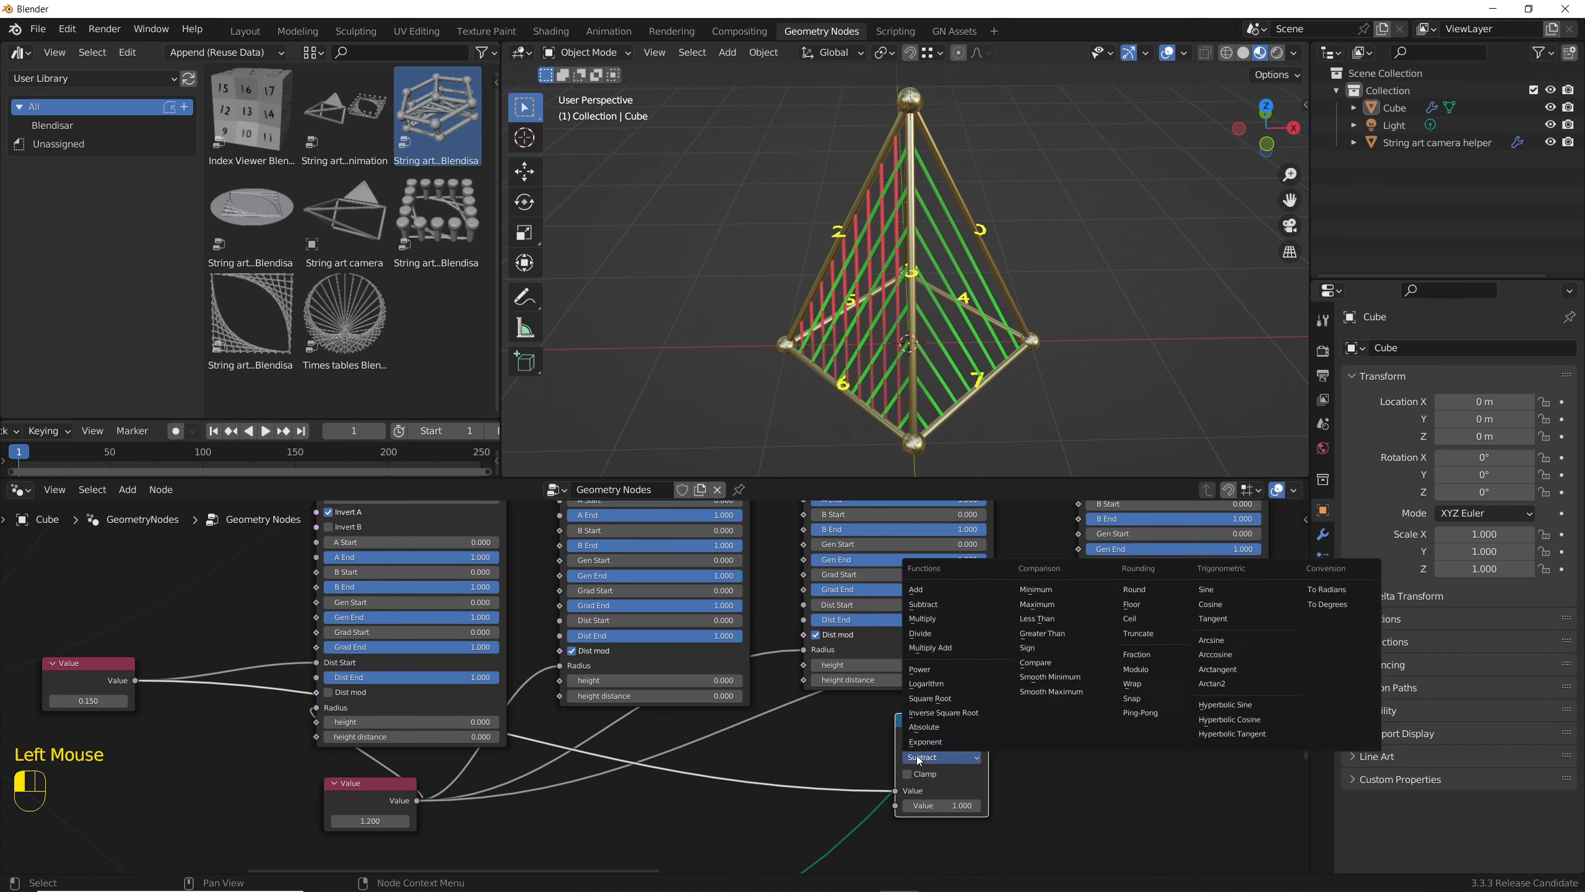
pyautogui.click(918, 592)
pyautogui.moveTo(89, 701)
pyautogui.keyDown('shift'); pyautogui.mouseDown()
pyautogui.moveTo(60, 701)
pyautogui.moveTo(87, 701)
pyautogui.mouseUp(); pyautogui.keyUp('shift')
# - Duplicate the Math node after the existing one and set the copy to Multiply by -1
pyautogui.moveTo(912, 726); pyautogui.dragTo(856, 721)
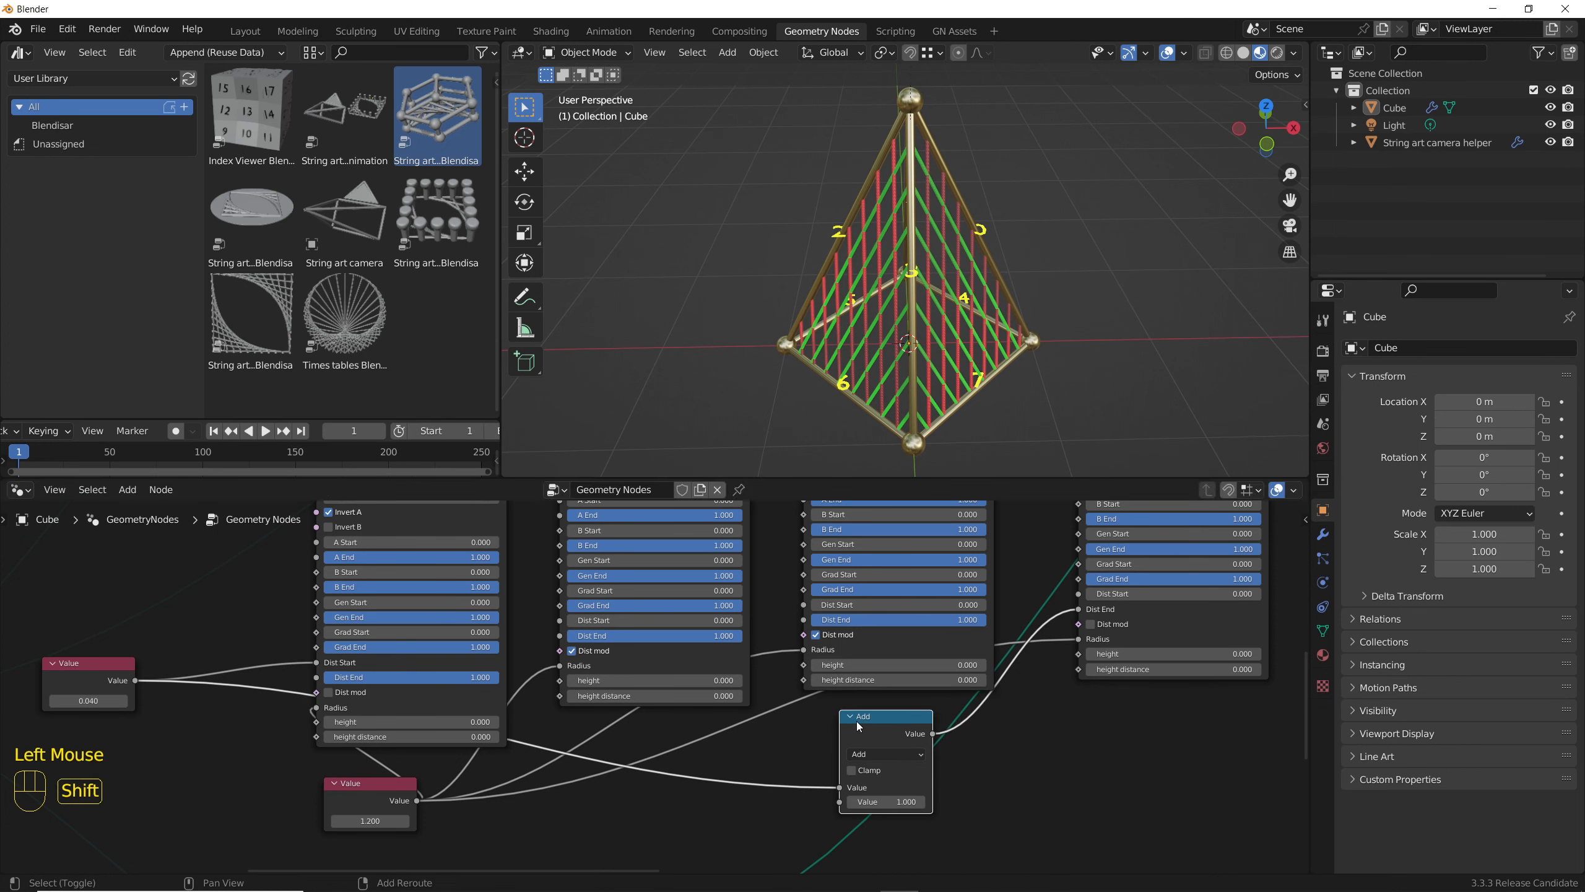
pyautogui.hotkey('shift', 'd')
pyautogui.click(1003, 722)
pyautogui.click(1015, 756)
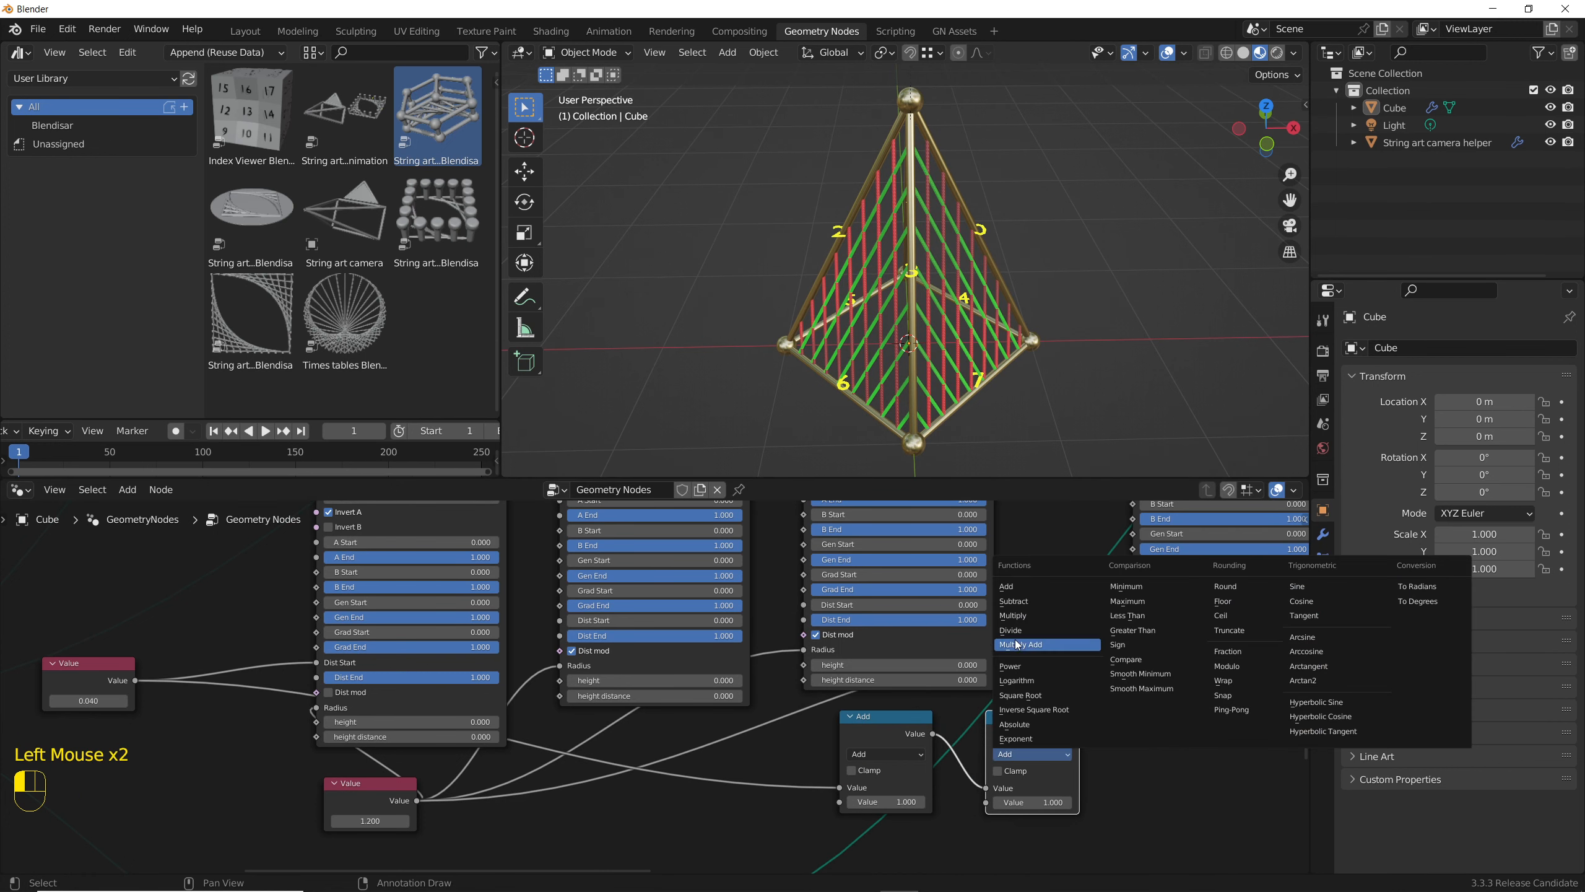
pyautogui.click(1017, 617)
pyautogui.write('-1')
pyautogui.press('Return')
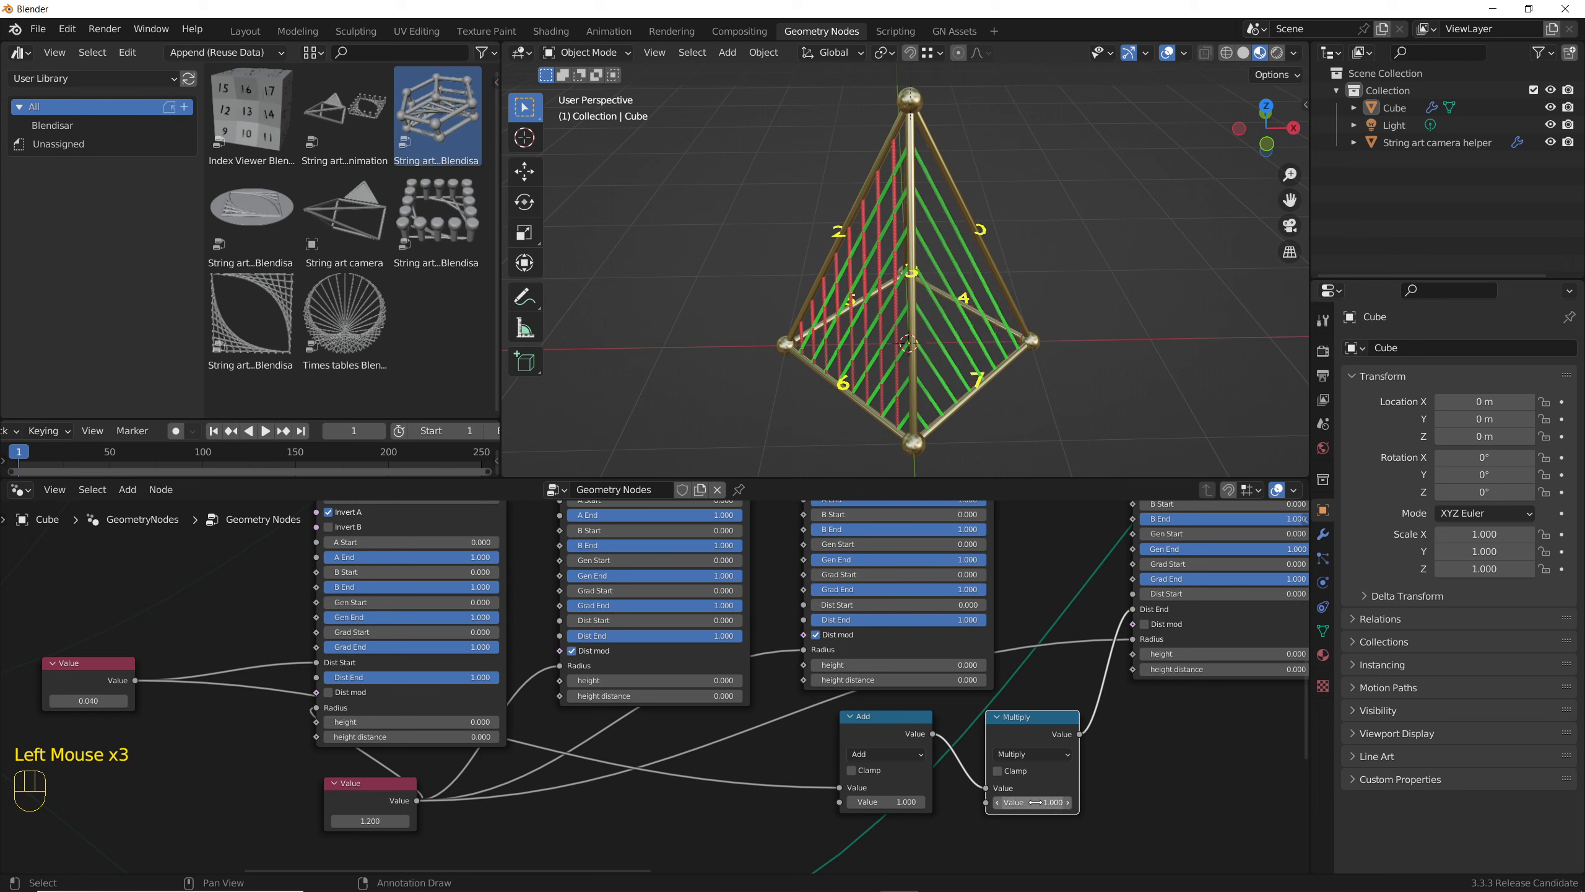
# - Switch the first Math node to Subtract, test the Value node driving the Dist inputs and return it to 0
pyautogui.click(880, 754)
pyautogui.click(868, 601)
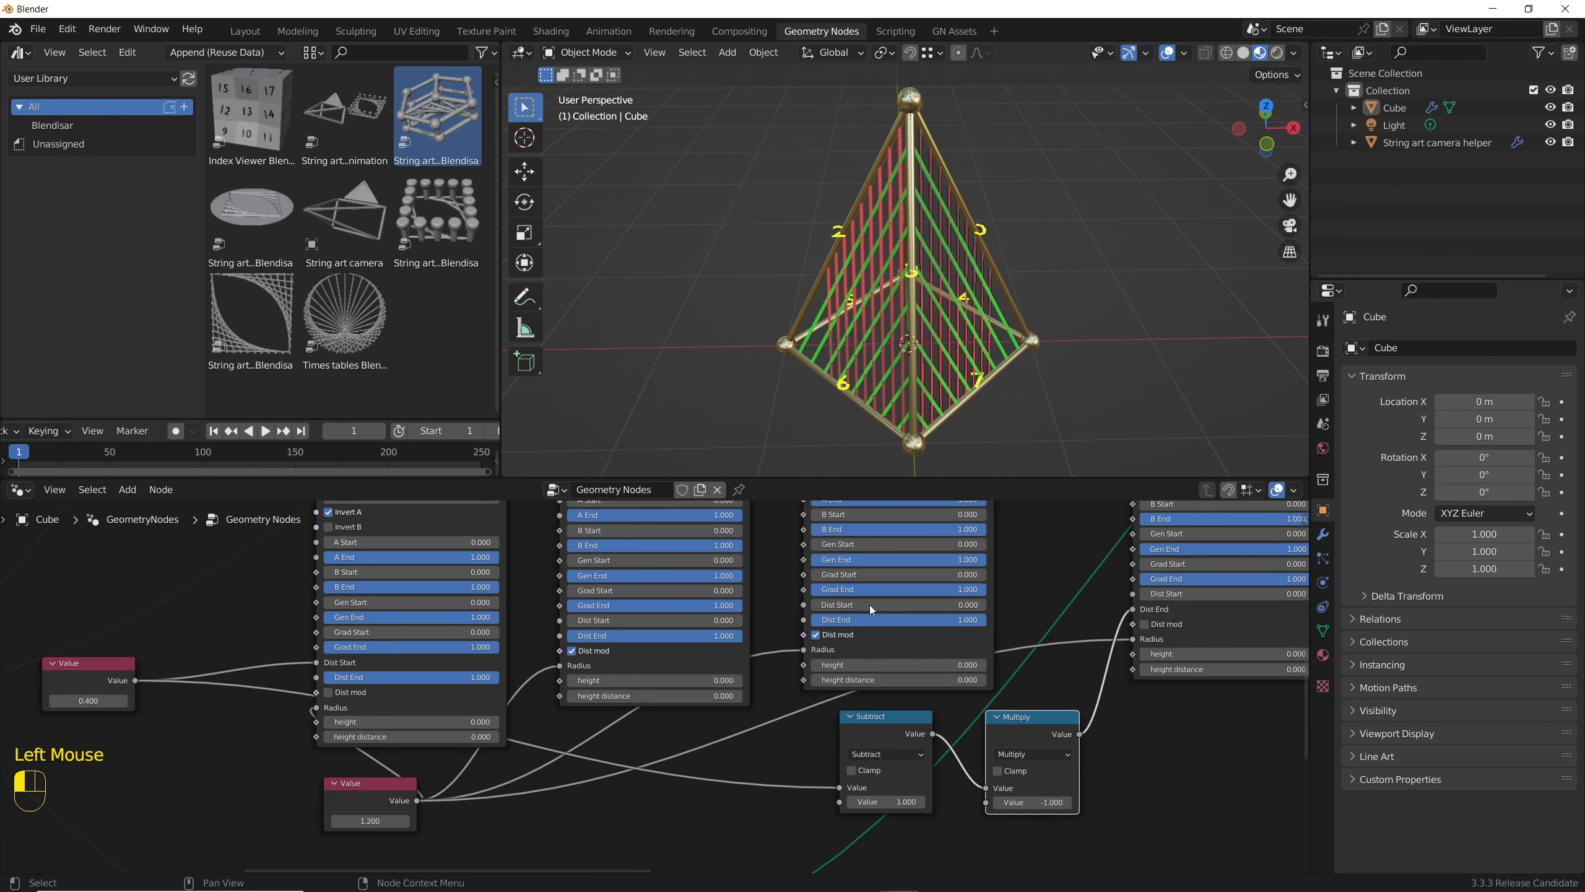
pyautogui.moveTo(103, 703)
pyautogui.keyDown('shift'); pyautogui.mouseDown()
pyautogui.moveTo(166, 704)
pyautogui.moveTo(75, 704)
pyautogui.mouseUp(); pyautogui.keyUp('shift')
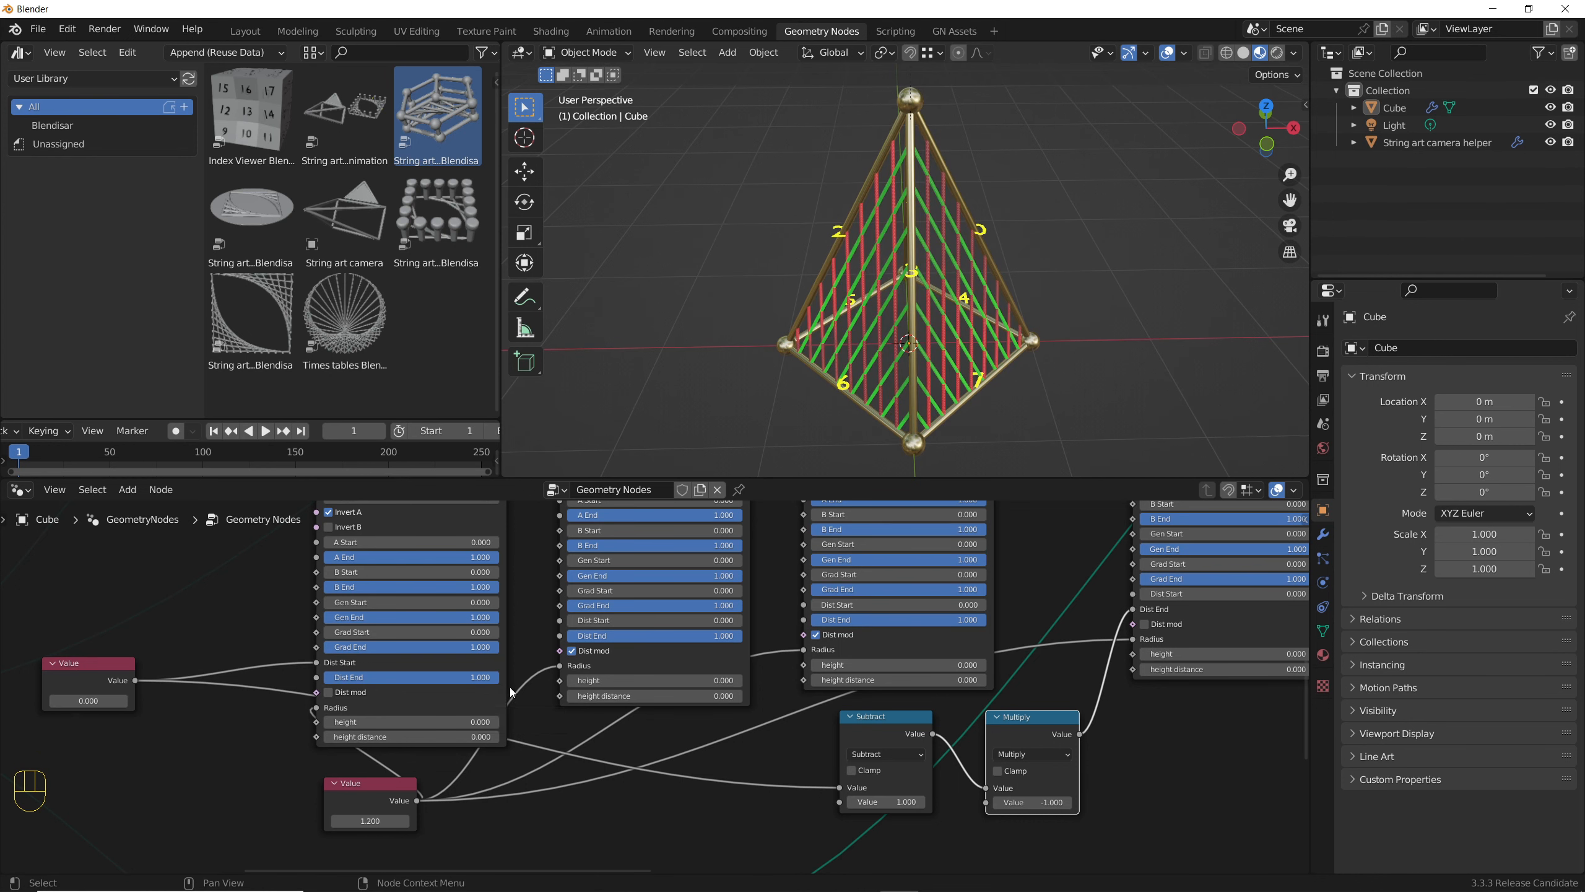
pyautogui.scroll(-2, 659, 728)
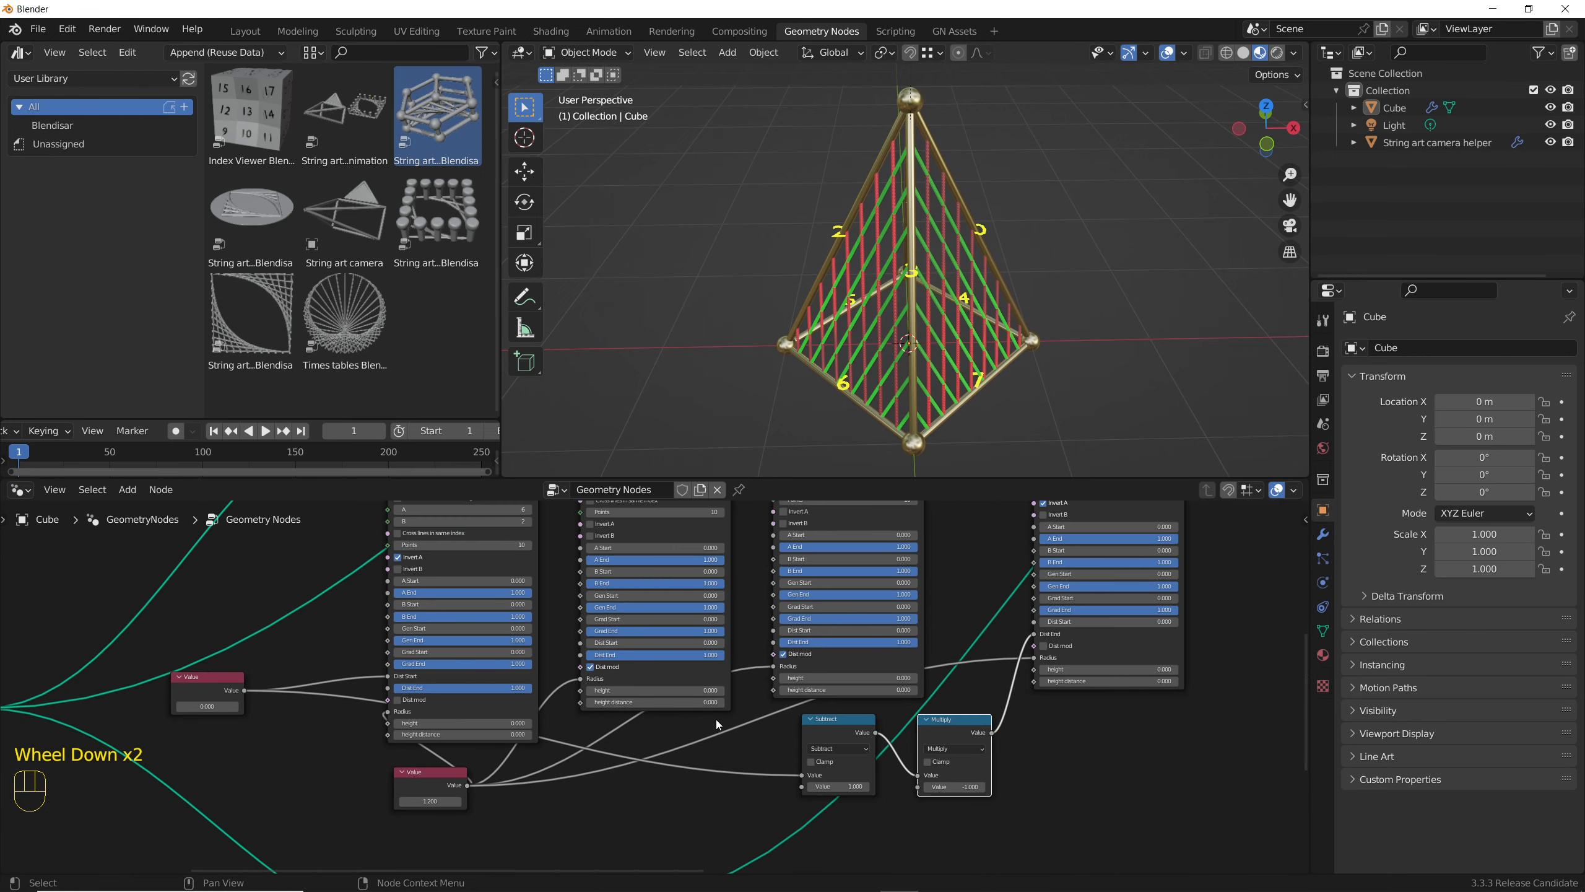
pyautogui.scroll(3, 835, 742)
pyautogui.scroll(-2, 825, 736)
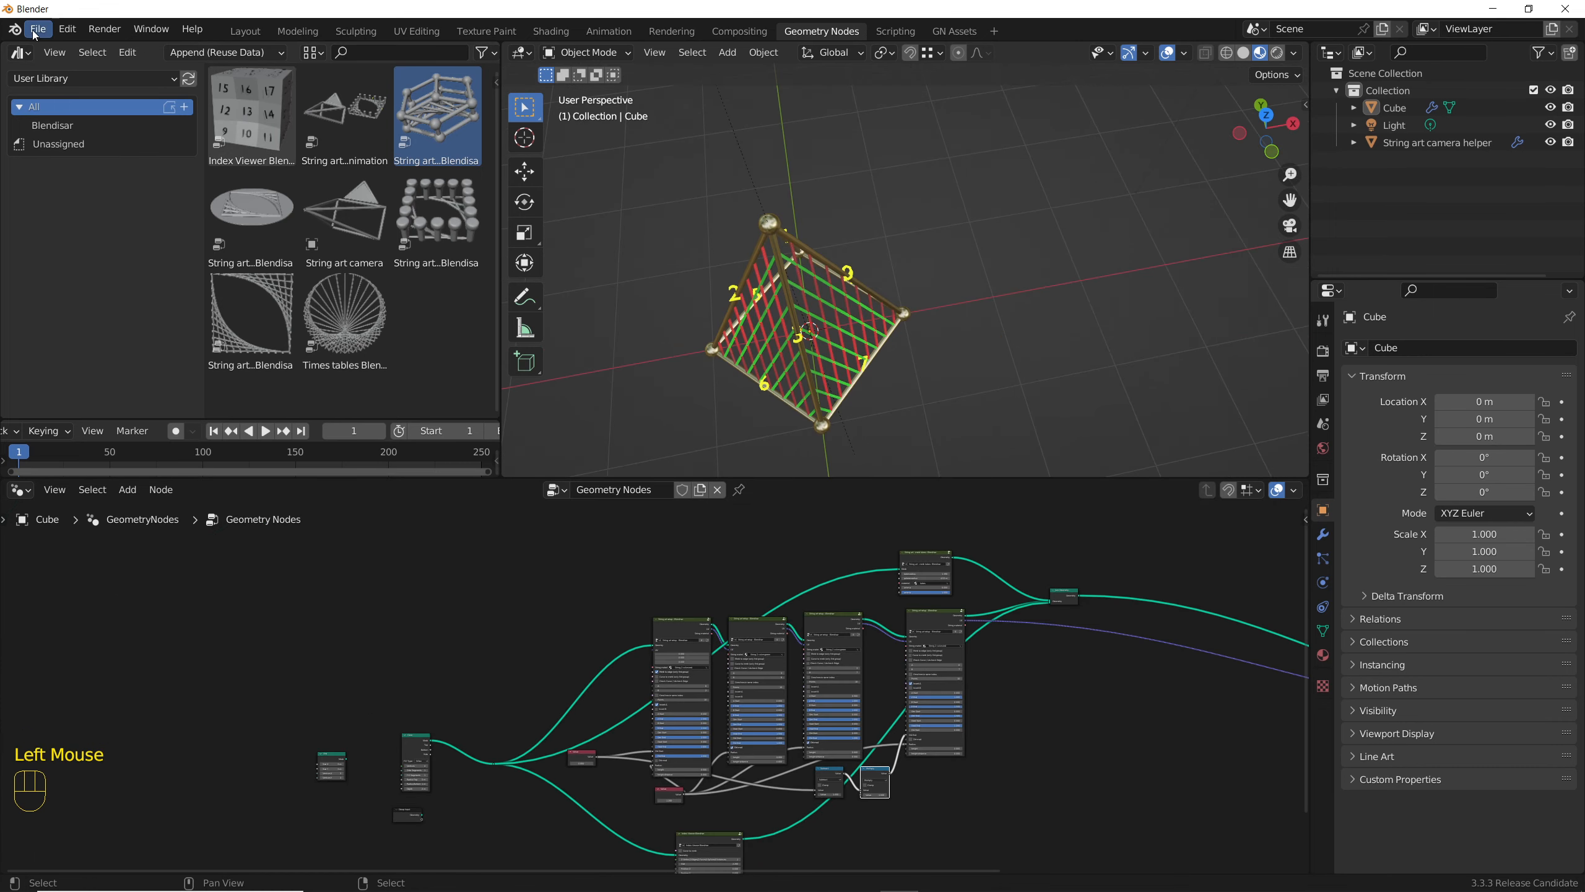
# - Start a new General file without saving the current one and delete the default cube
pyautogui.click(36, 29)
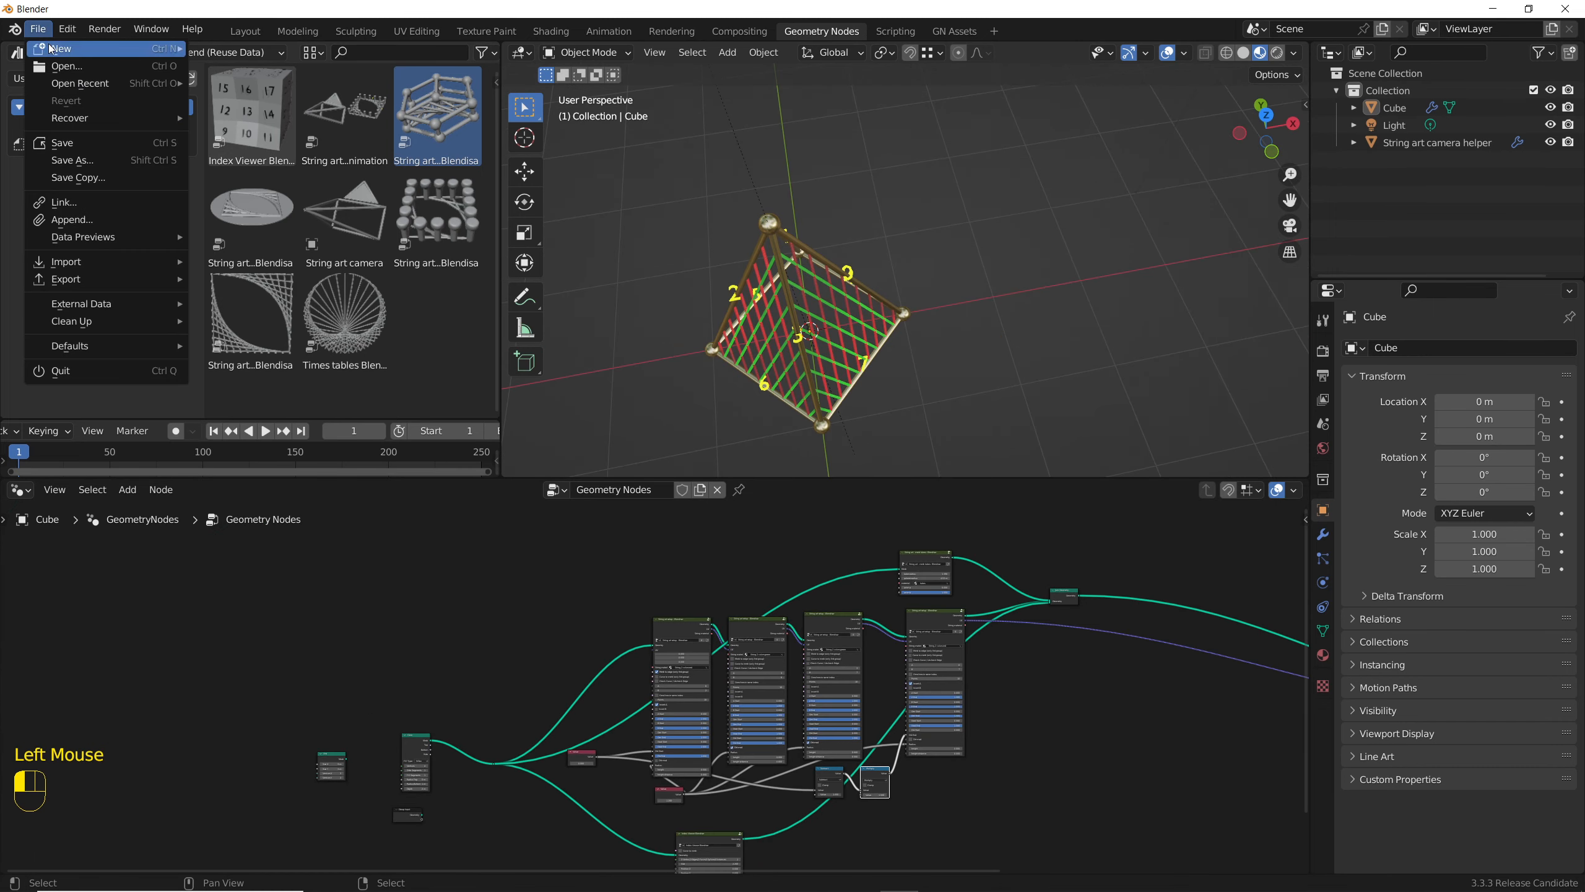
pyautogui.moveTo(52, 49)
pyautogui.click(224, 50)
pyautogui.click(815, 486)
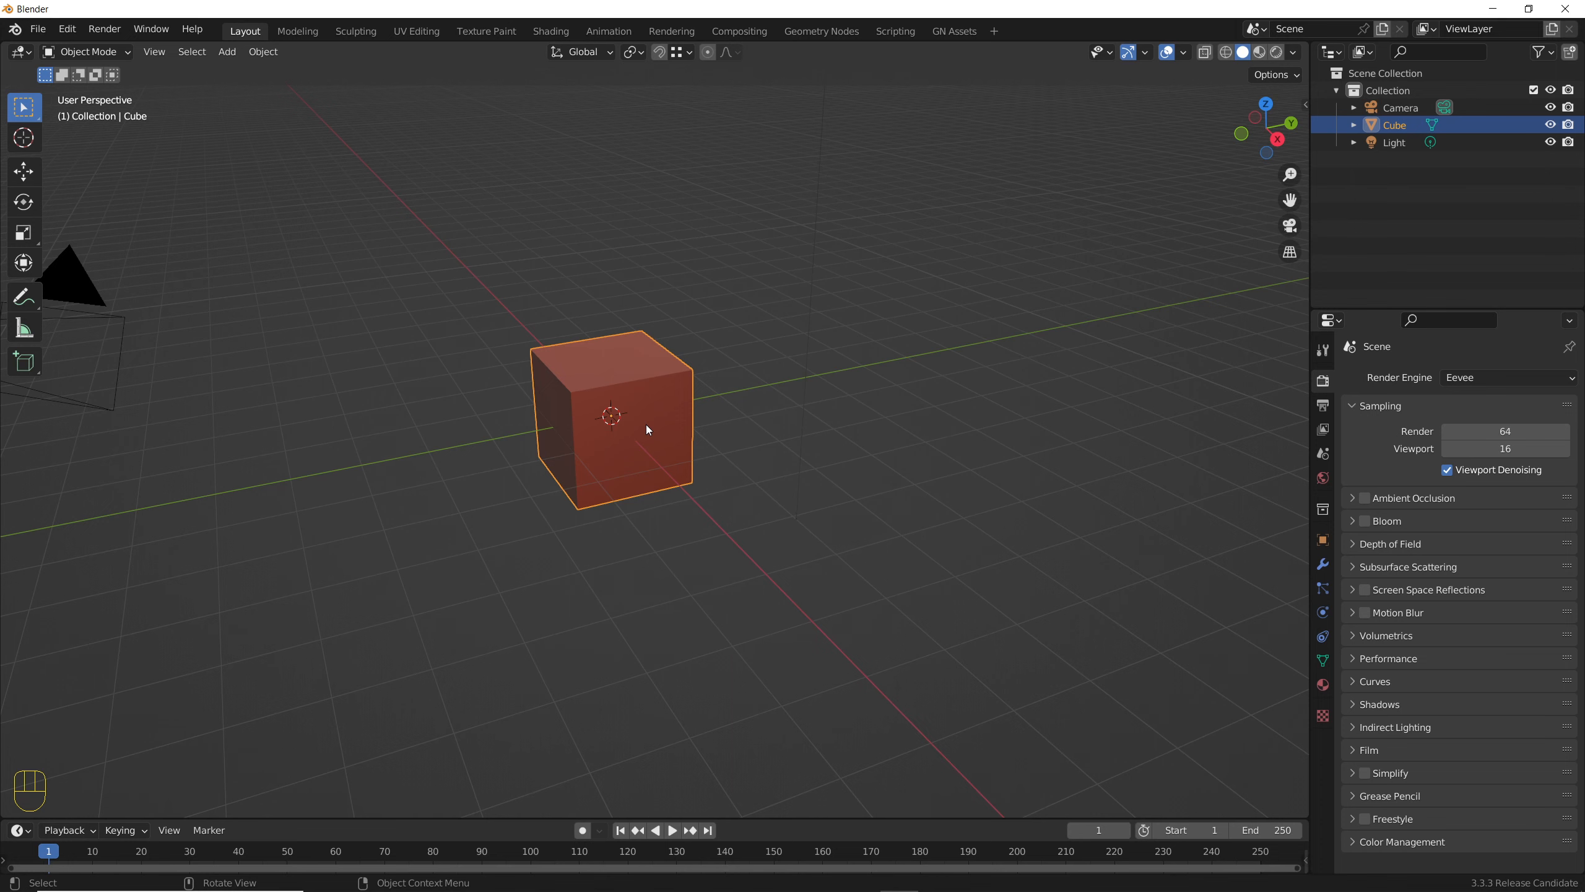
pyautogui.press('Delete')
# - Add a Bezier curve and, in Edit Mode, duplicate it three times at equal spacing along the Y axis
pyautogui.hotkey('shift', 'a')
pyautogui.moveTo(646, 430)
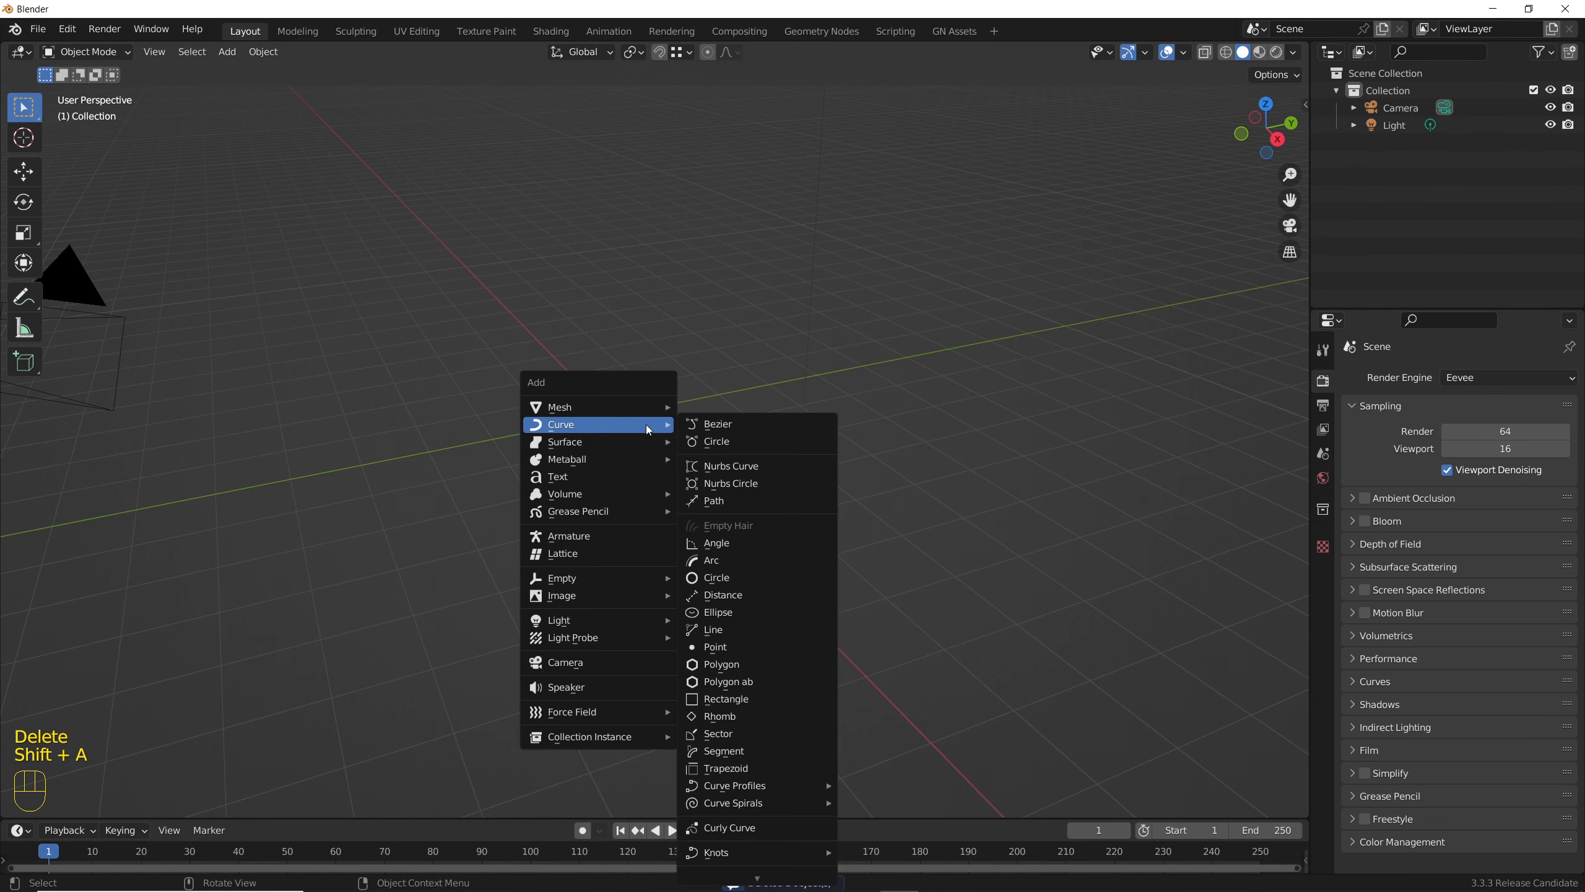
pyautogui.click(698, 427)
pyautogui.press('Tab')
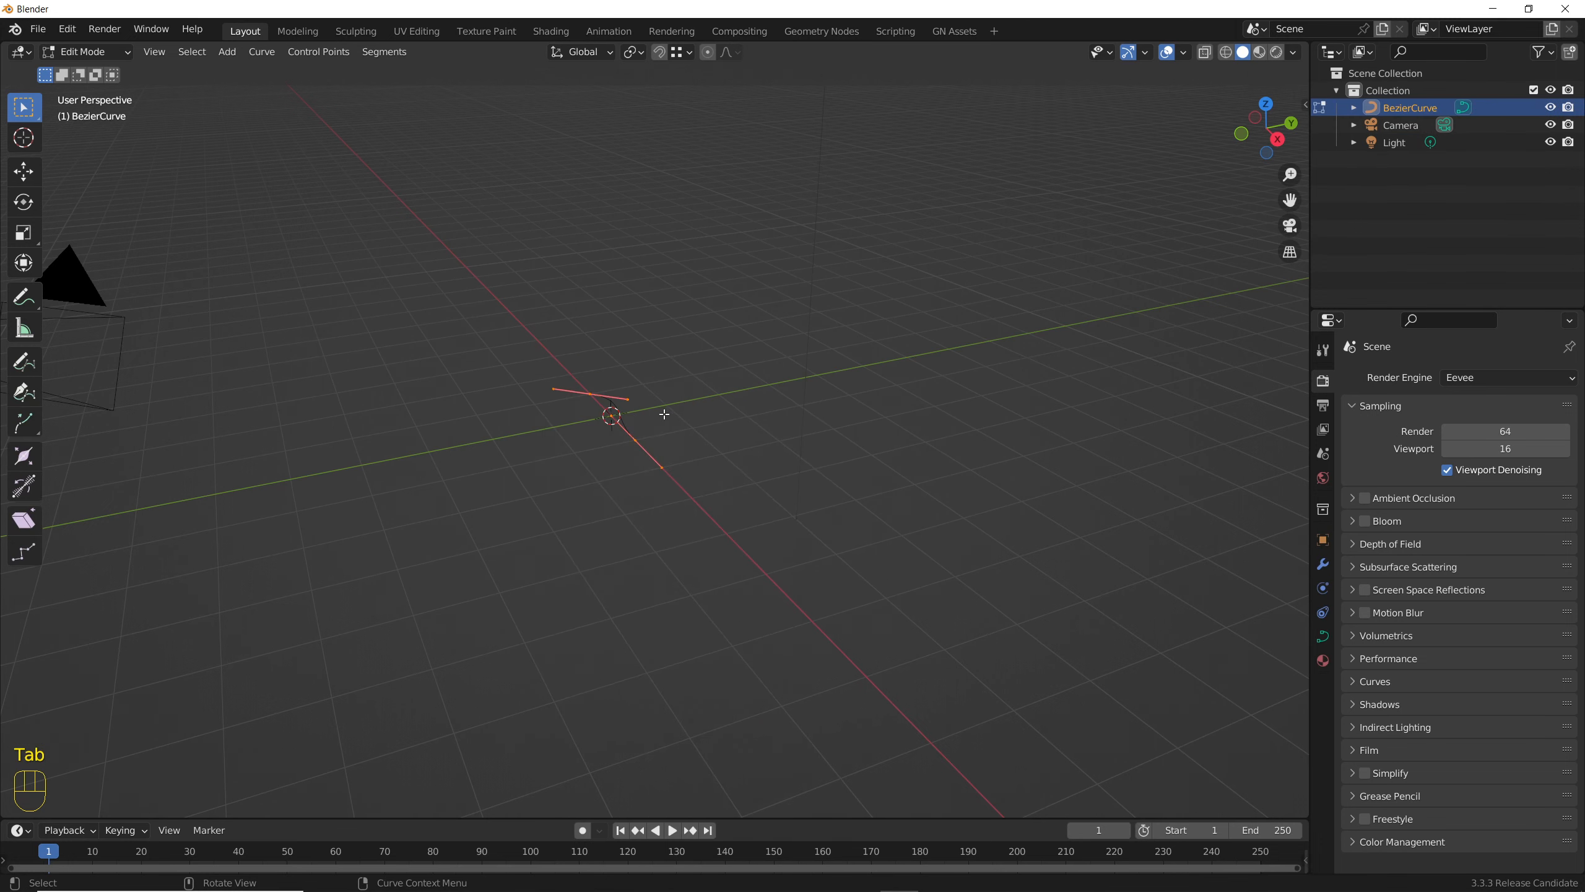
pyautogui.moveTo(664, 415); pyautogui.dragTo(657, 453, button='middle')
pyautogui.hotkey('shift', 'd')
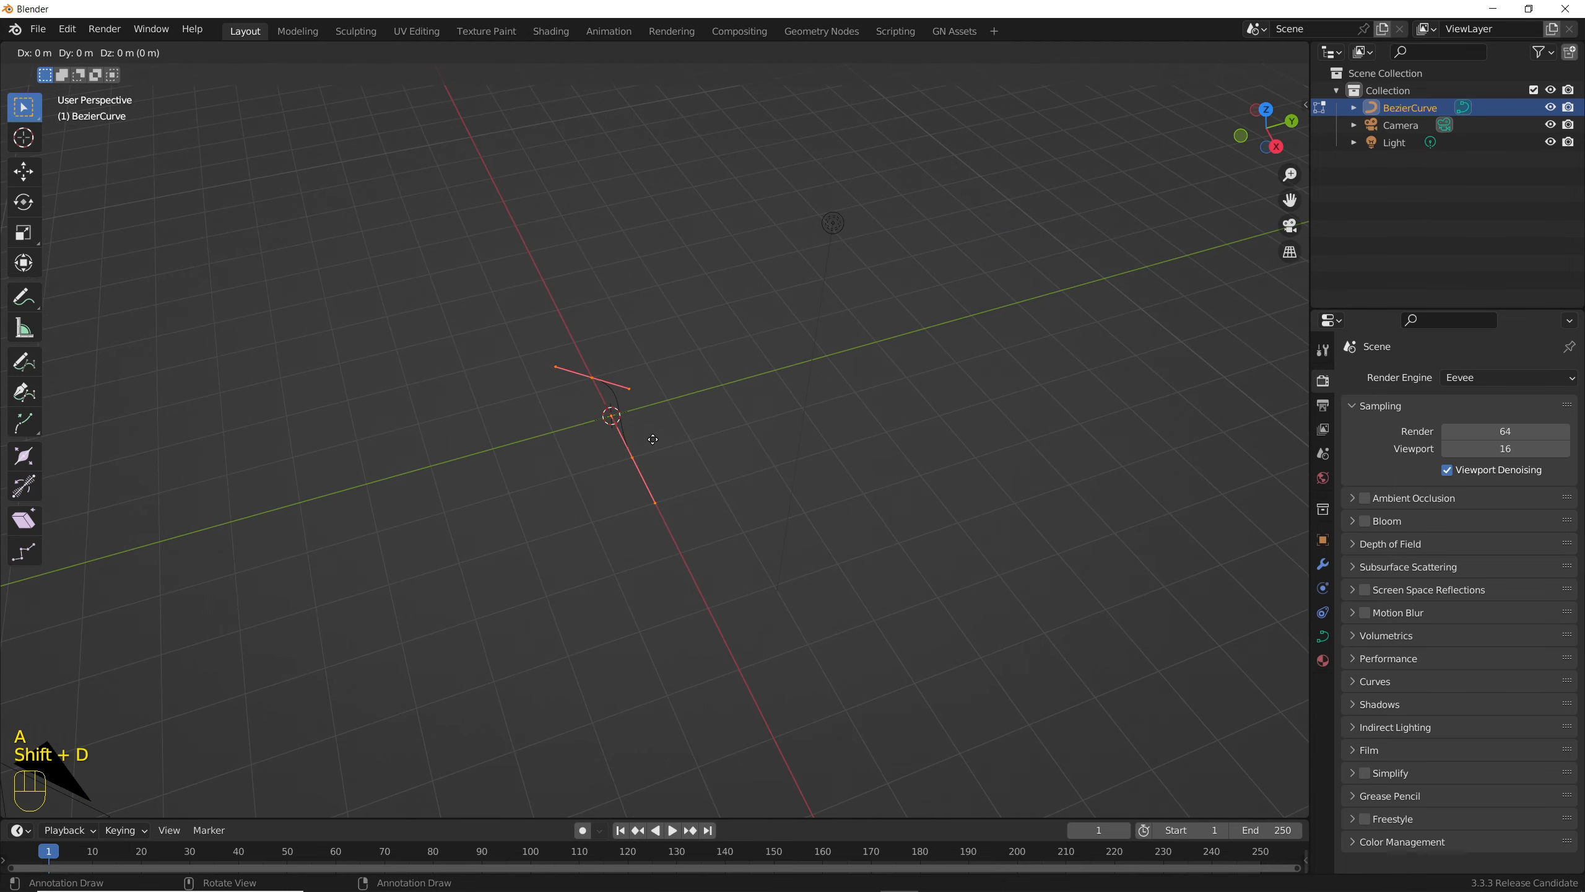
pyautogui.click(754, 414)
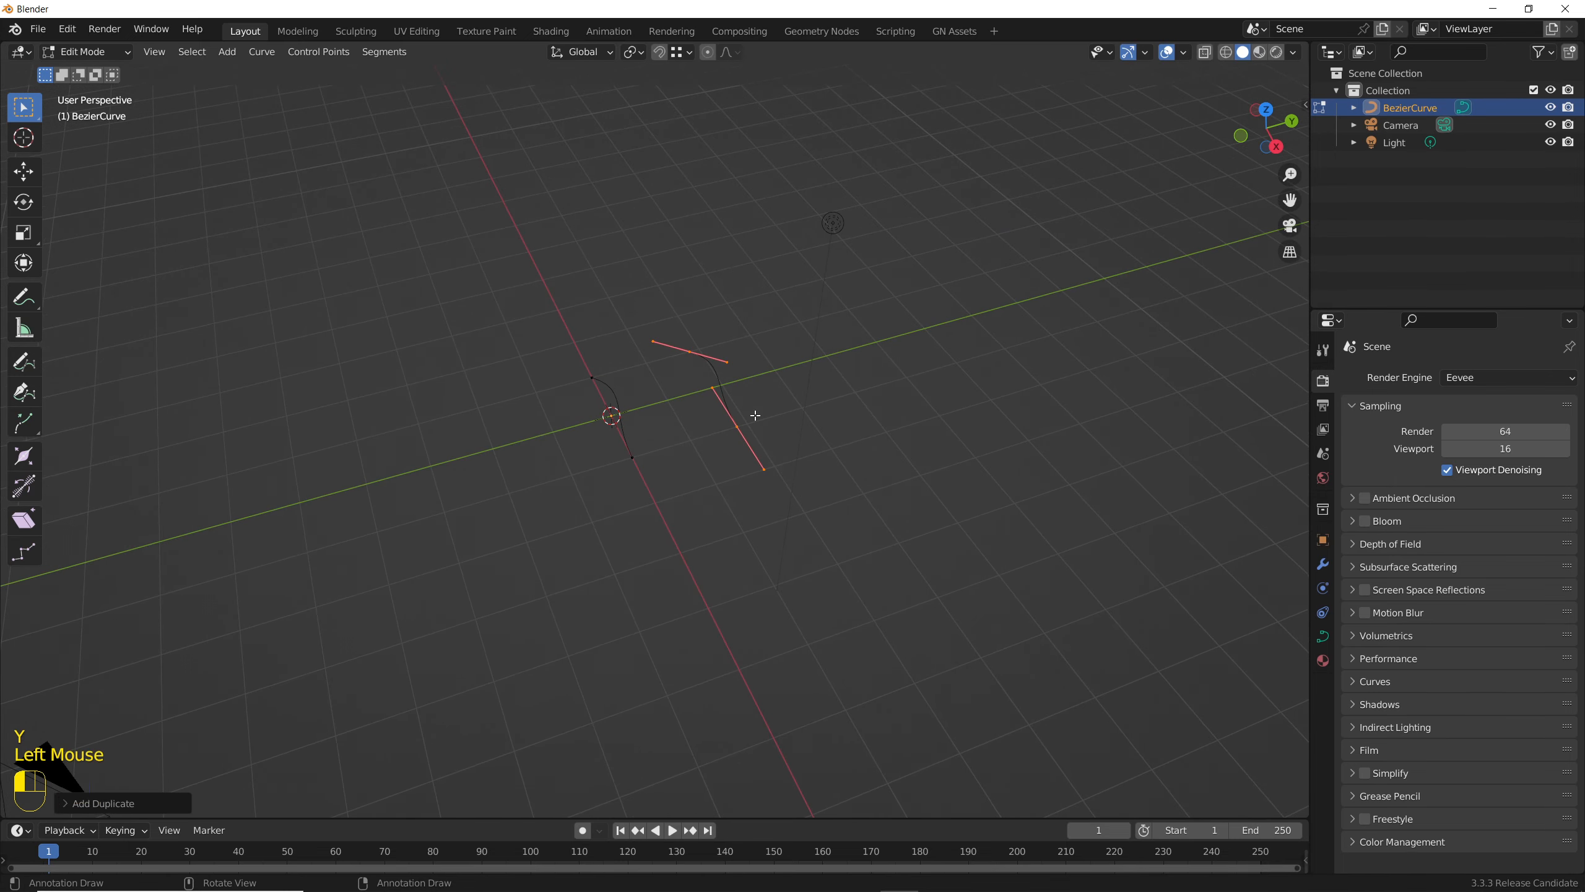
pyautogui.hotkey('shift', 'r')
pyautogui.hotkey('shift', 'r')
# - Move the second and fourth splines together about 1.3 m along X and return to Object Mode
pyautogui.keyDown('shift'); pyautogui.click(736, 426); pyautogui.keyUp('shift')
pyautogui.hotkey('ctrl', 'l')
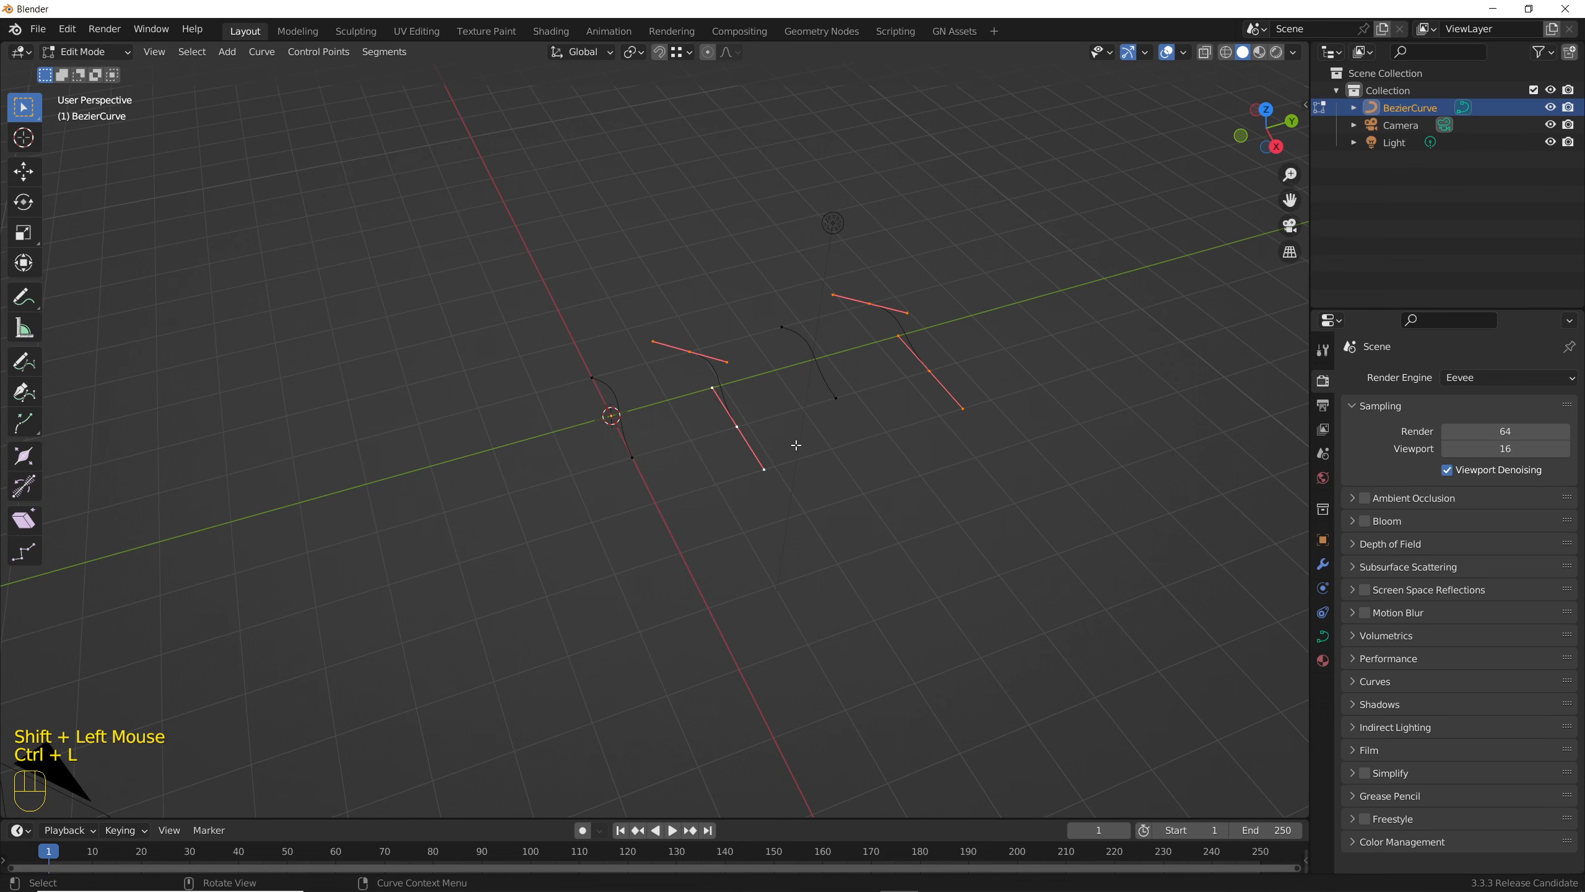
pyautogui.press('g')
pyautogui.press('x')
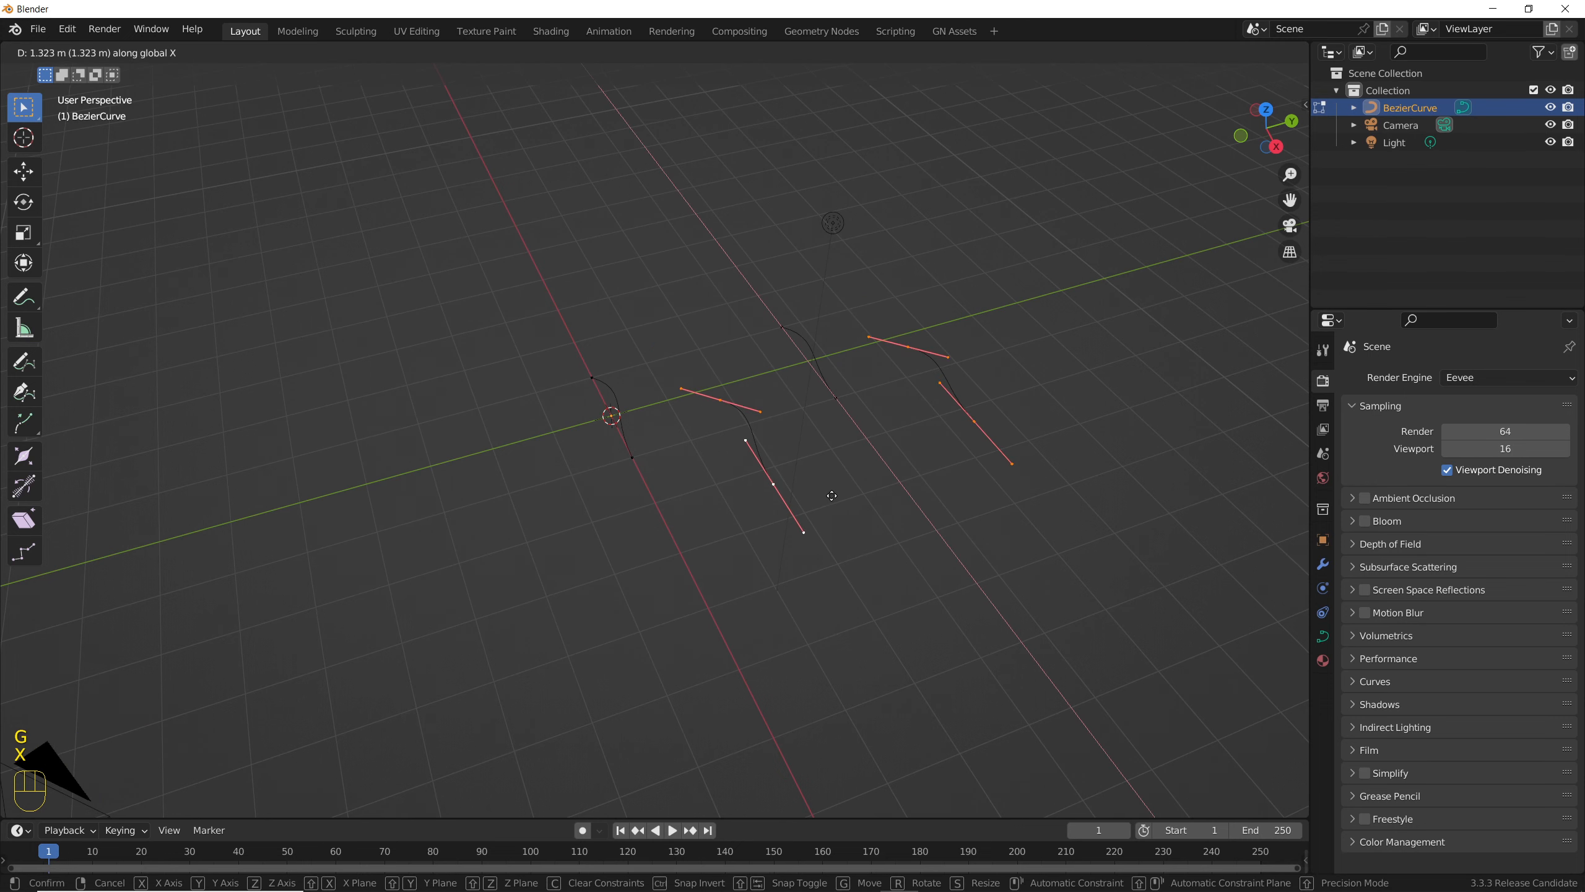
pyautogui.click(831, 495)
pyautogui.press('Tab')
pyautogui.click(689, 485)
pyautogui.moveTo(689, 485); pyautogui.dragTo(615, 454, button='middle')
pyautogui.click(615, 454)
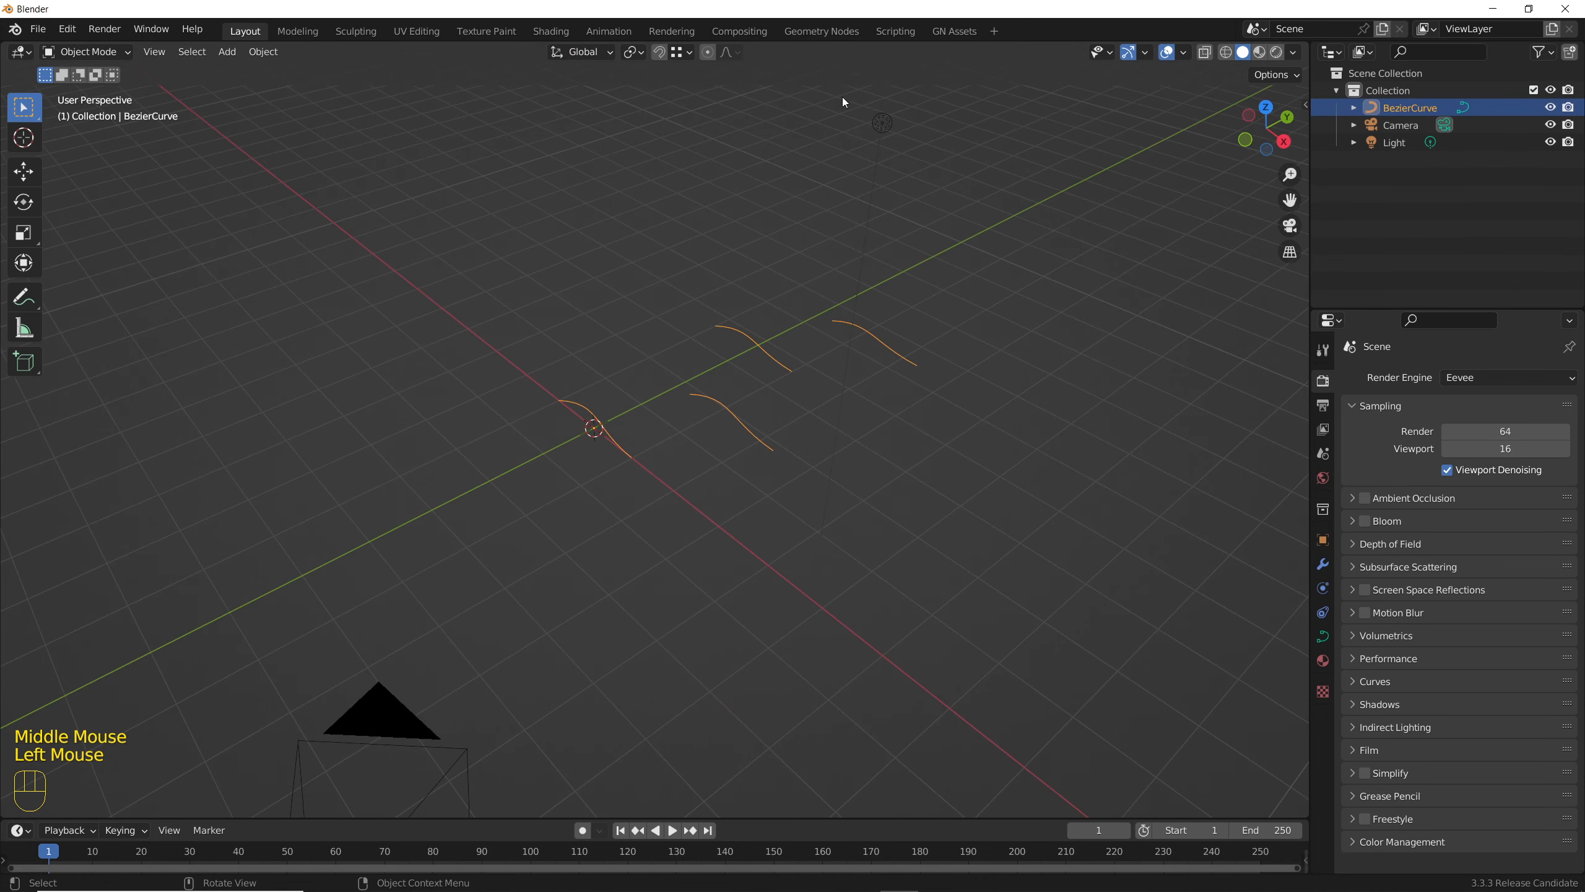
# - Switch to the GN Assets workspace, create a Geometry Nodes tree for the curve and space out its Group Input node
pyautogui.click(948, 34)
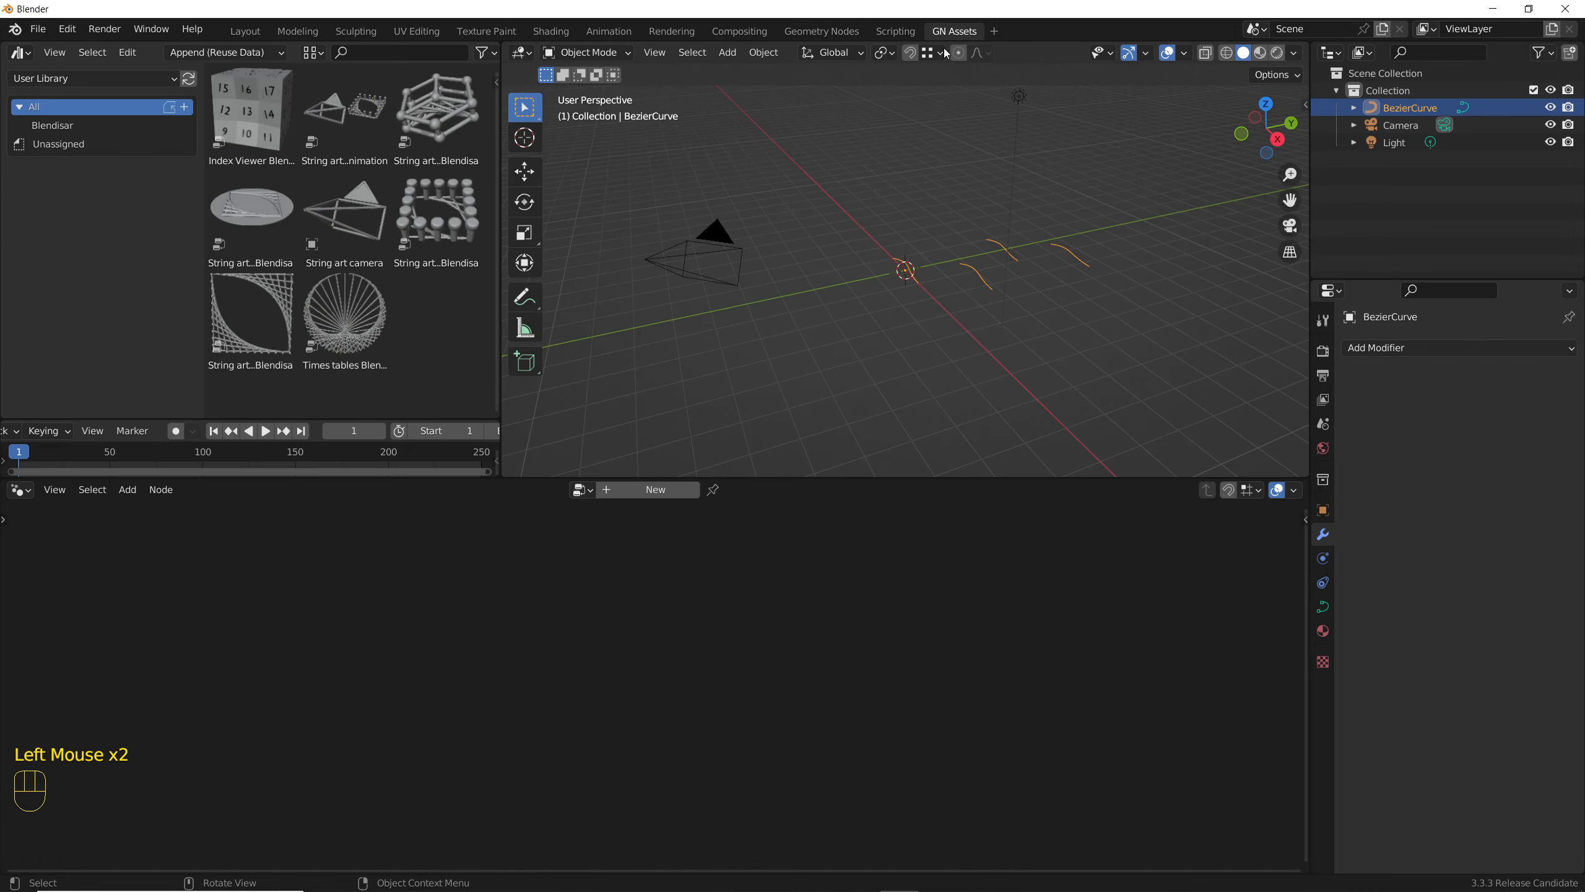
pyautogui.click(649, 490)
pyautogui.moveTo(780, 343); pyautogui.dragTo(1038, 244, button='middle')
pyautogui.scroll(5, 1038, 244)
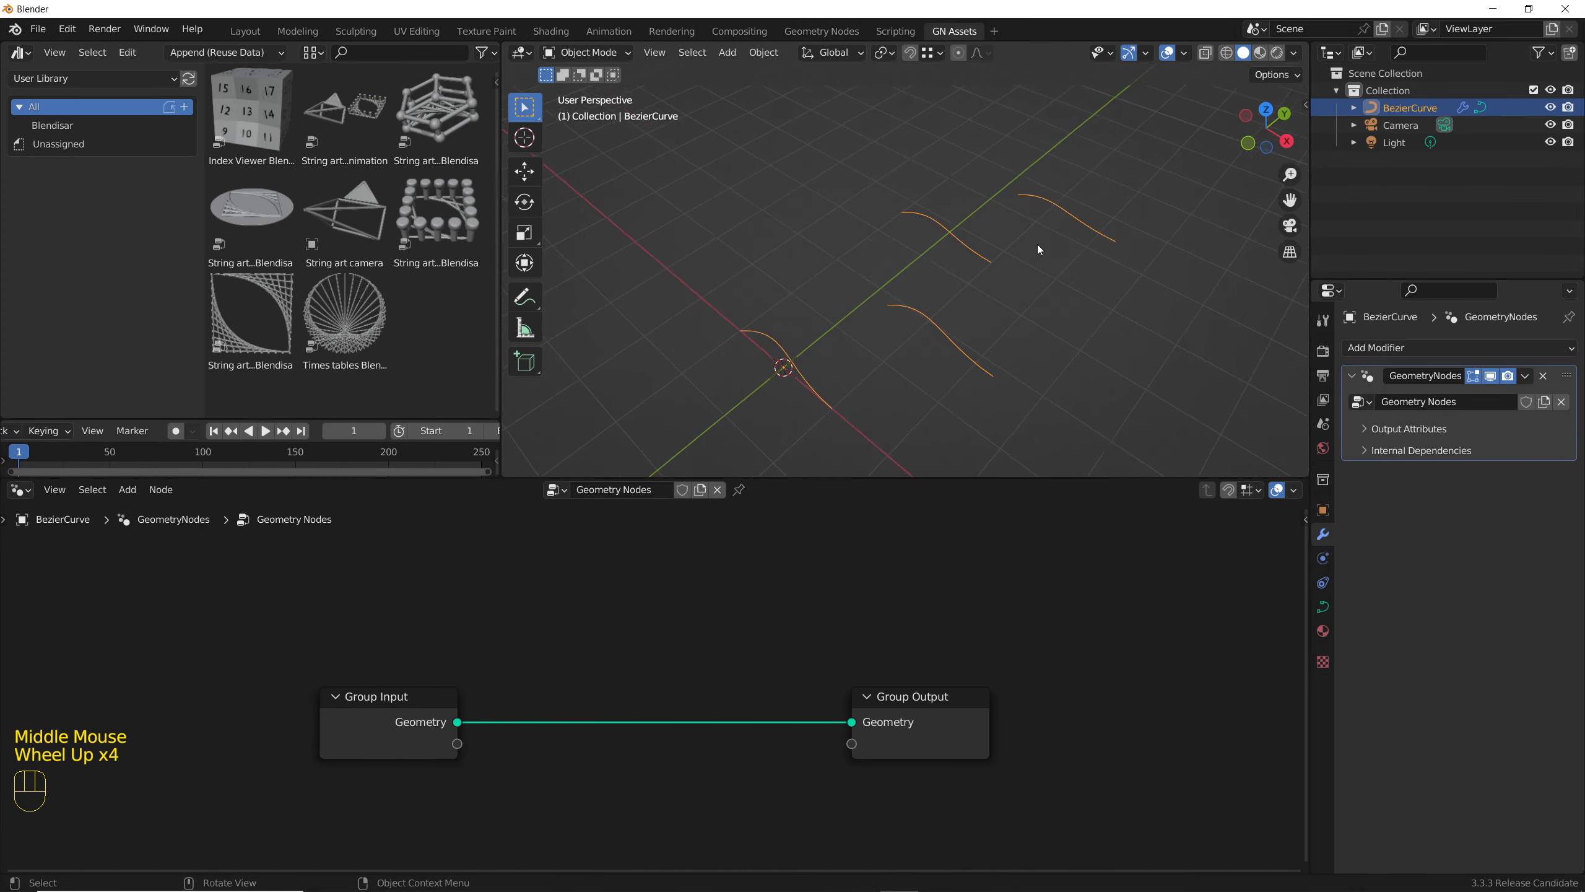
pyautogui.scroll(-2, 872, 387)
pyautogui.scroll(-6, 512, 665)
pyautogui.moveTo(511, 665); pyautogui.dragTo(540, 639, button='middle')
pyautogui.moveTo(540, 640); pyautogui.dragTo(221, 634)
# - Insert a Join Geometry node between the Group Input and Group Output nodes
pyautogui.hotkey('shift', 'a')
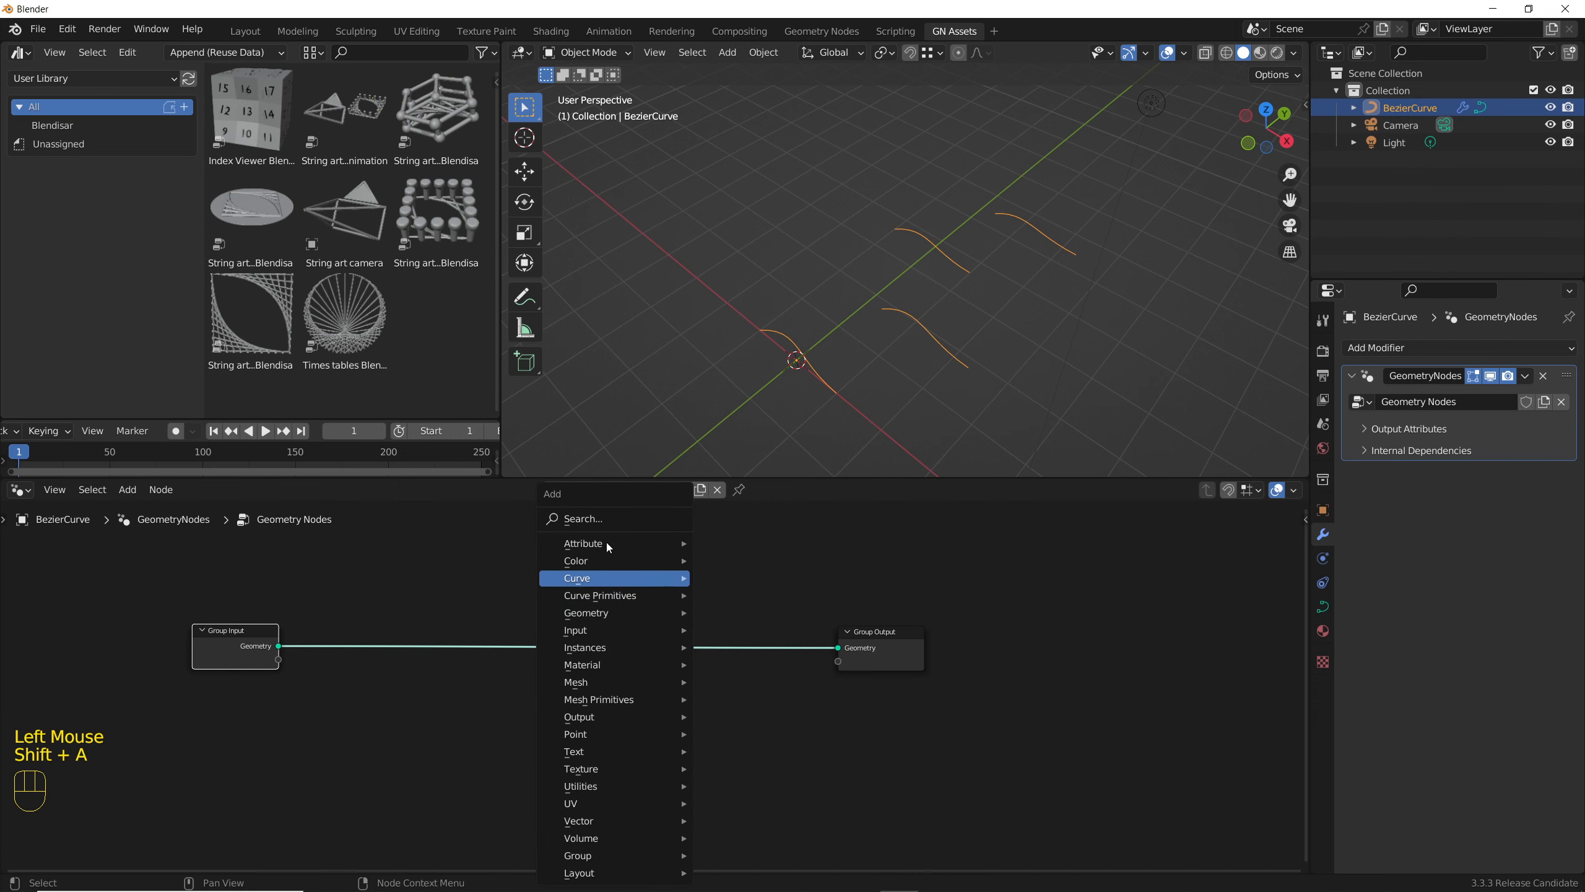
pyautogui.click(598, 521)
pyautogui.write('Jo')
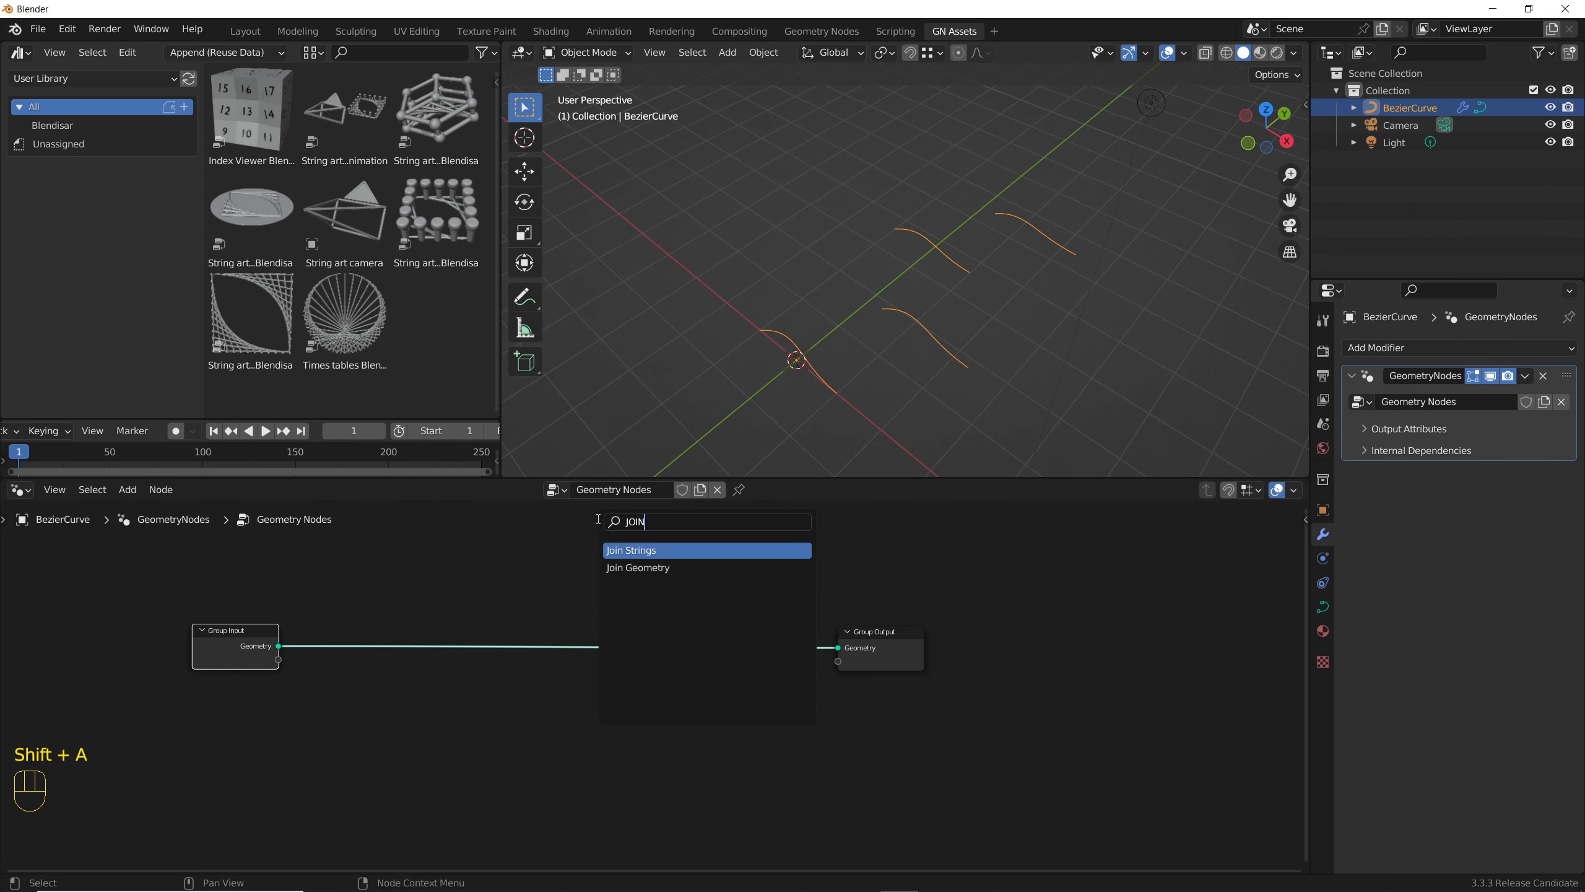
pyautogui.press('Down')
pyautogui.press('Return')
pyautogui.click(685, 635)
# - Add the Index Viewer Blendisar asset, feed it the Group Input geometry and connect its output to Join Geometry
pyautogui.moveTo(663, 637); pyautogui.dragTo(800, 598, button='middle')
pyautogui.moveTo(262, 119); pyautogui.dragTo(570, 647)
pyautogui.moveTo(637, 701); pyautogui.dragTo(740, 696)
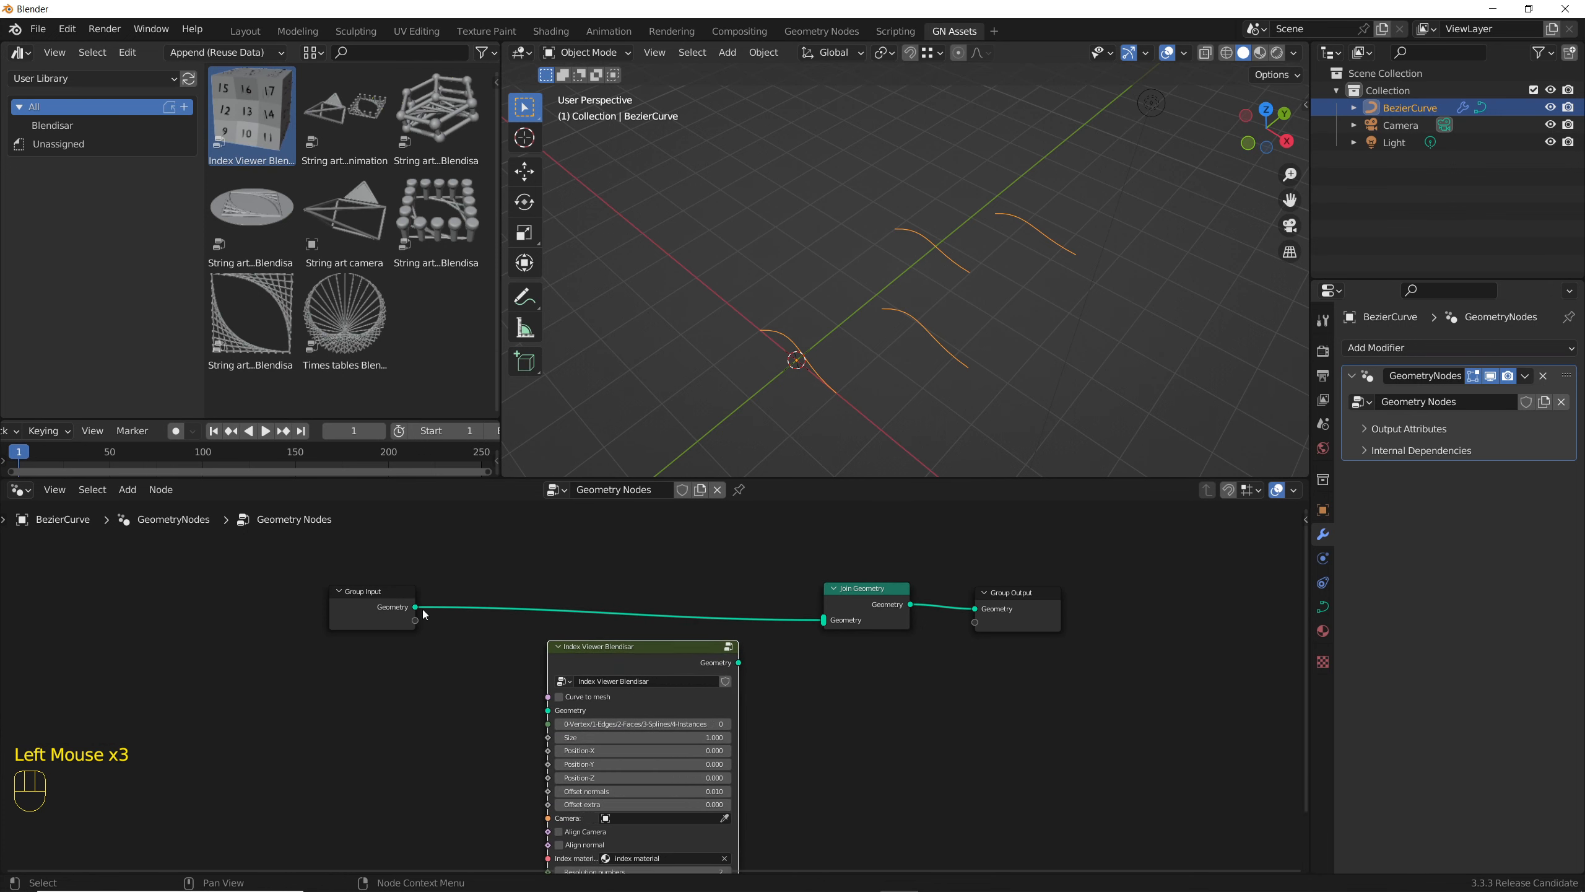
pyautogui.moveTo(415, 607); pyautogui.dragTo(548, 710)
pyautogui.moveTo(738, 662); pyautogui.dragTo(824, 620)
# - Set the Index Viewer to 3 for splines and its Size to 4.900
pyautogui.moveTo(712, 717); pyautogui.dragTo(852, 671, button='middle')
pyautogui.scroll(3, 853, 671)
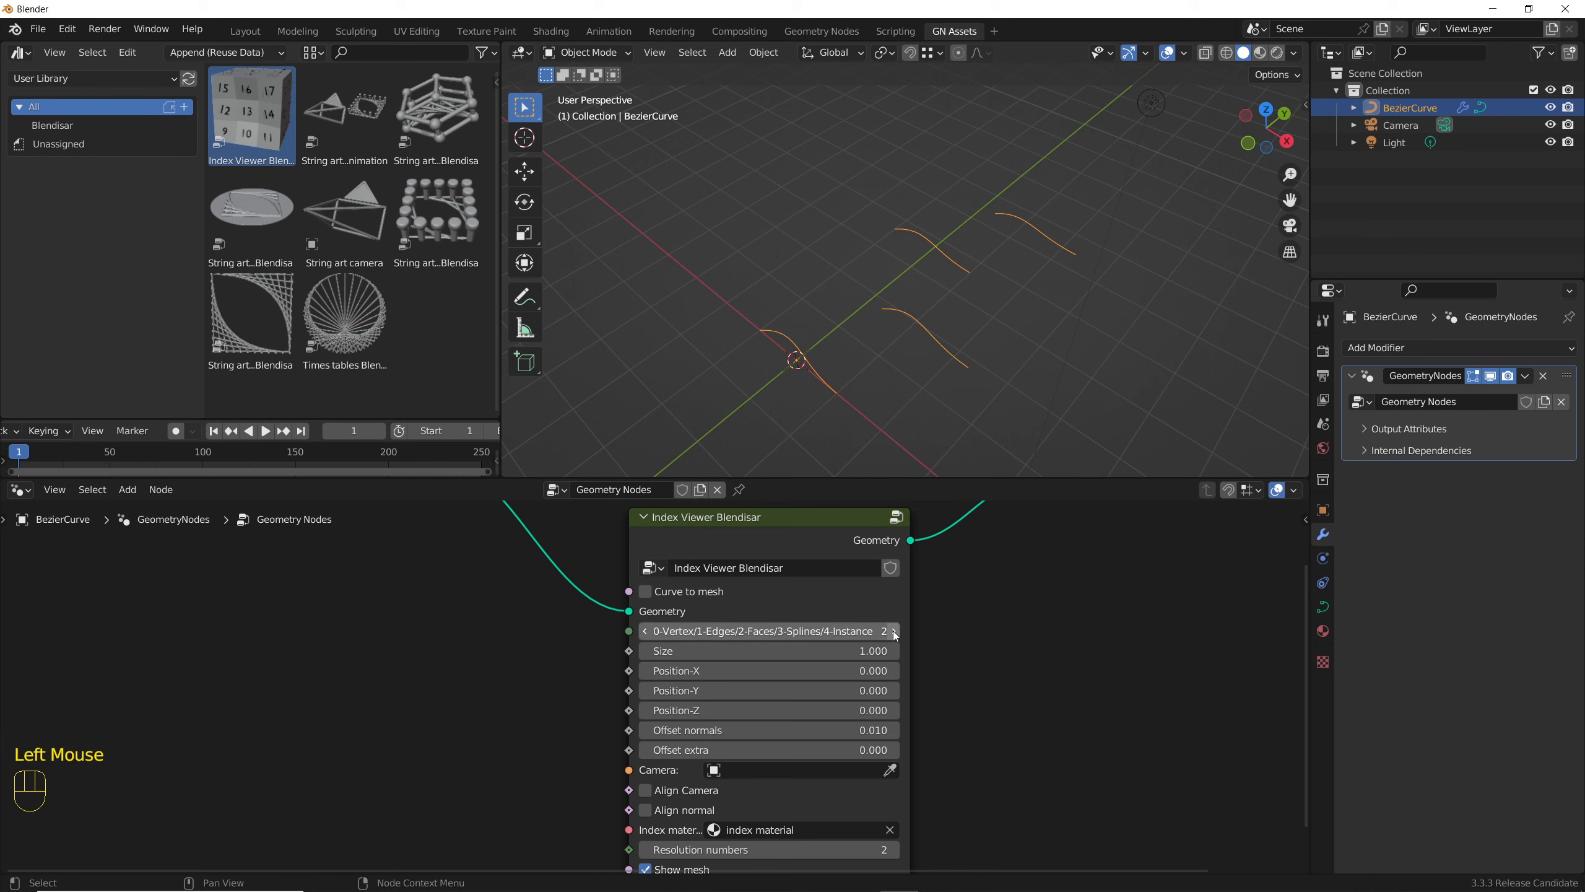
pyautogui.click(894, 651)
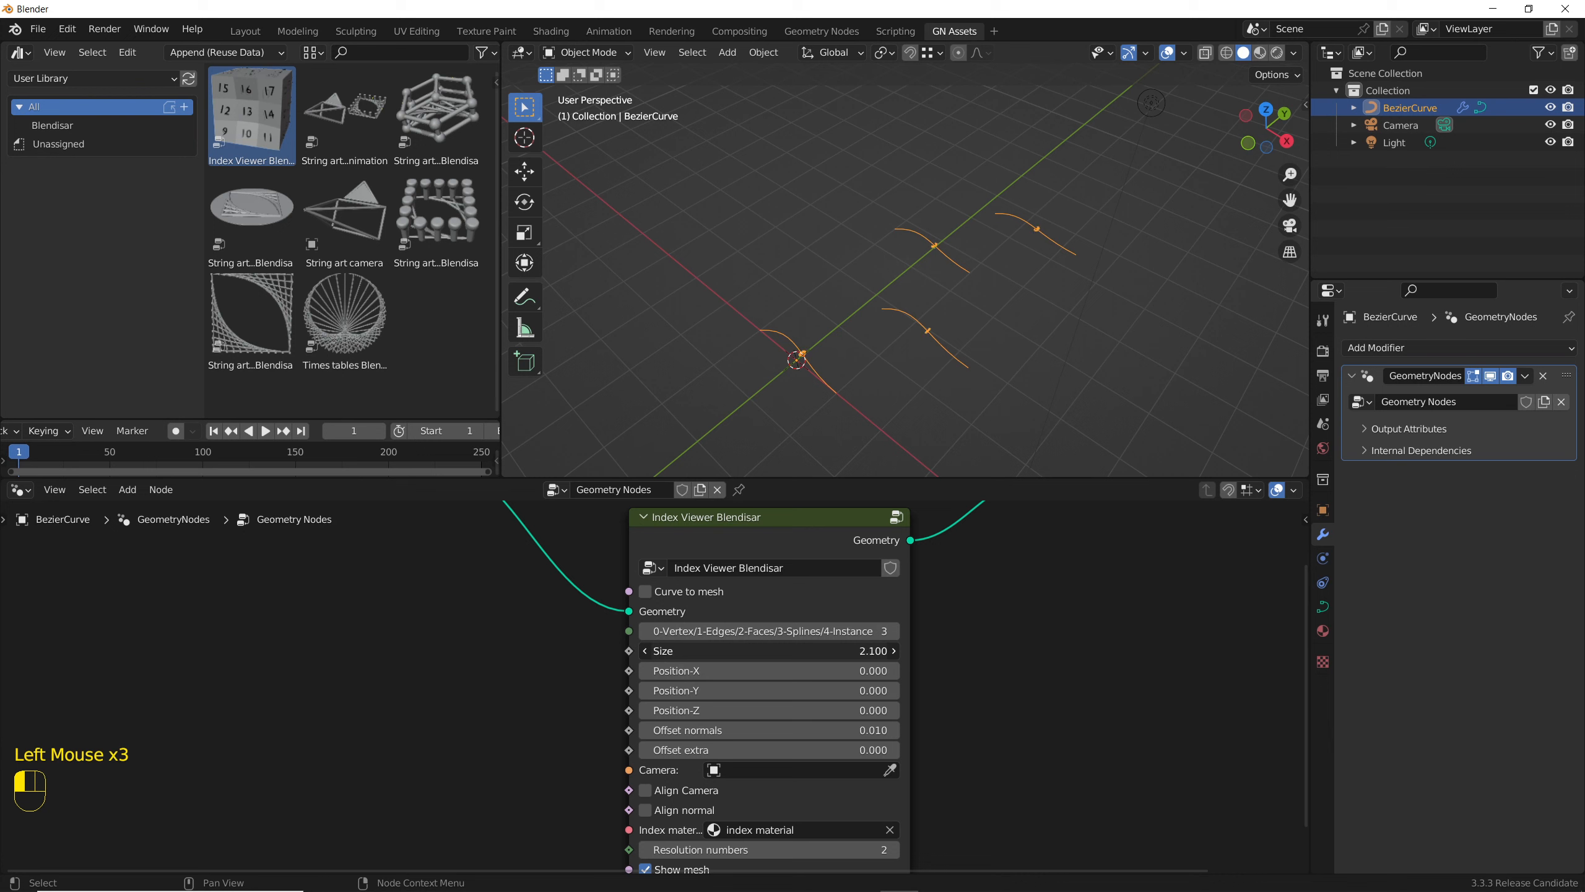
pyautogui.moveTo(920, 651); pyautogui.dragTo(919, 650)
pyautogui.moveTo(880, 318); pyautogui.dragTo(937, 364, button='middle')
pyautogui.scroll(-7, 1010, 572)
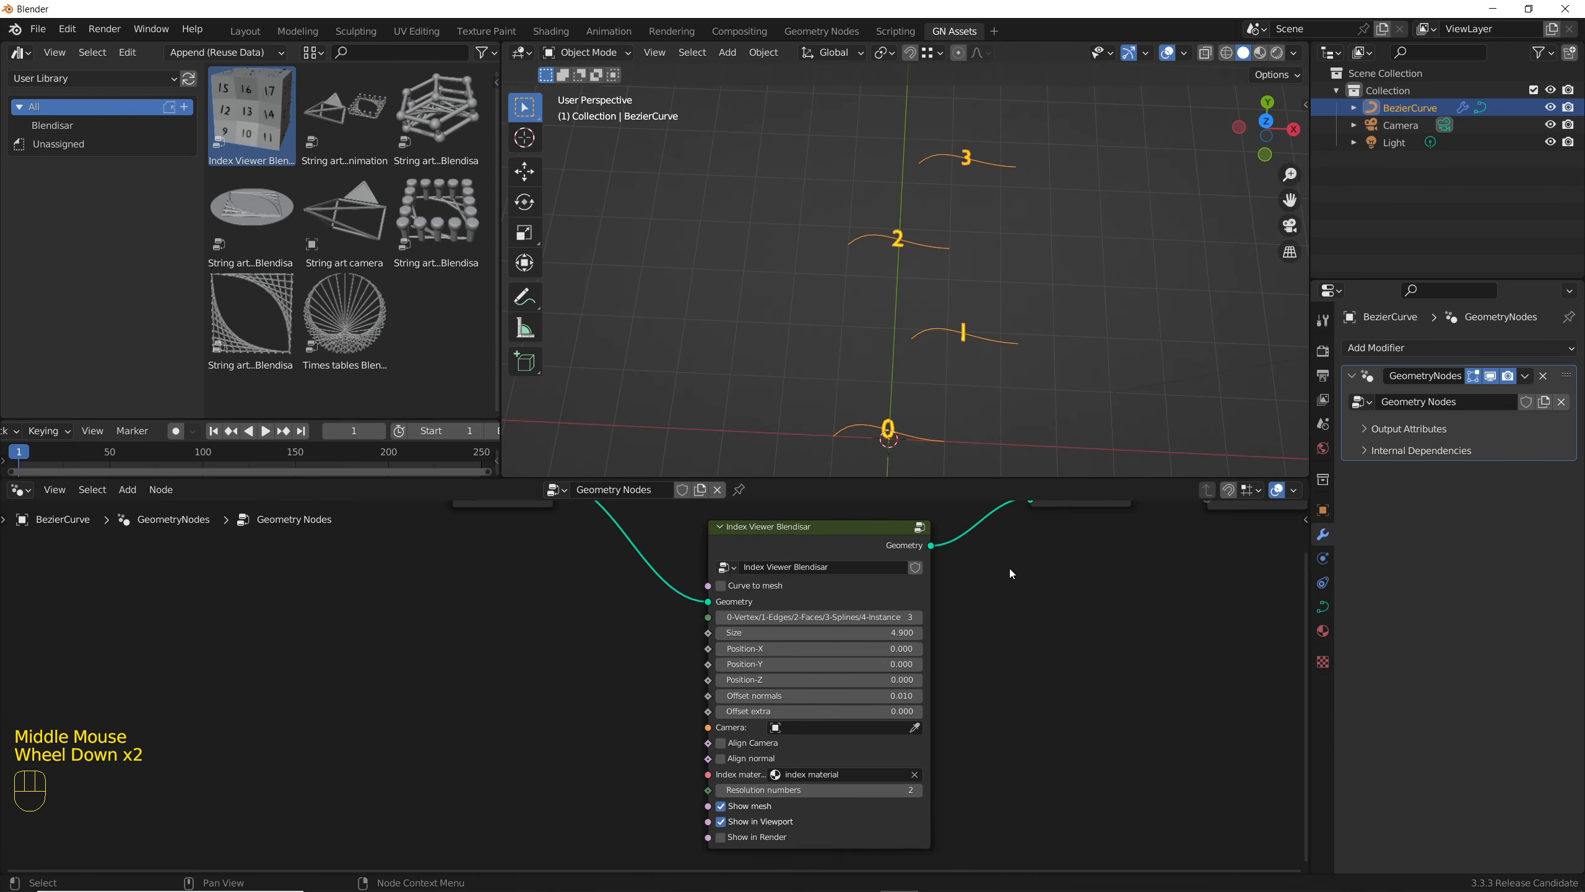
# - Insert the String art setup asset between Group Input and Join Geometry, position it above the other nodes and widen it
pyautogui.moveTo(1010, 577); pyautogui.dragTo(1049, 768, button='middle')
pyautogui.moveTo(810, 721); pyautogui.dragTo(598, 651)
pyautogui.moveTo(251, 315); pyautogui.dragTo(809, 617)
pyautogui.moveTo(815, 617); pyautogui.dragTo(825, 698, button='middle')
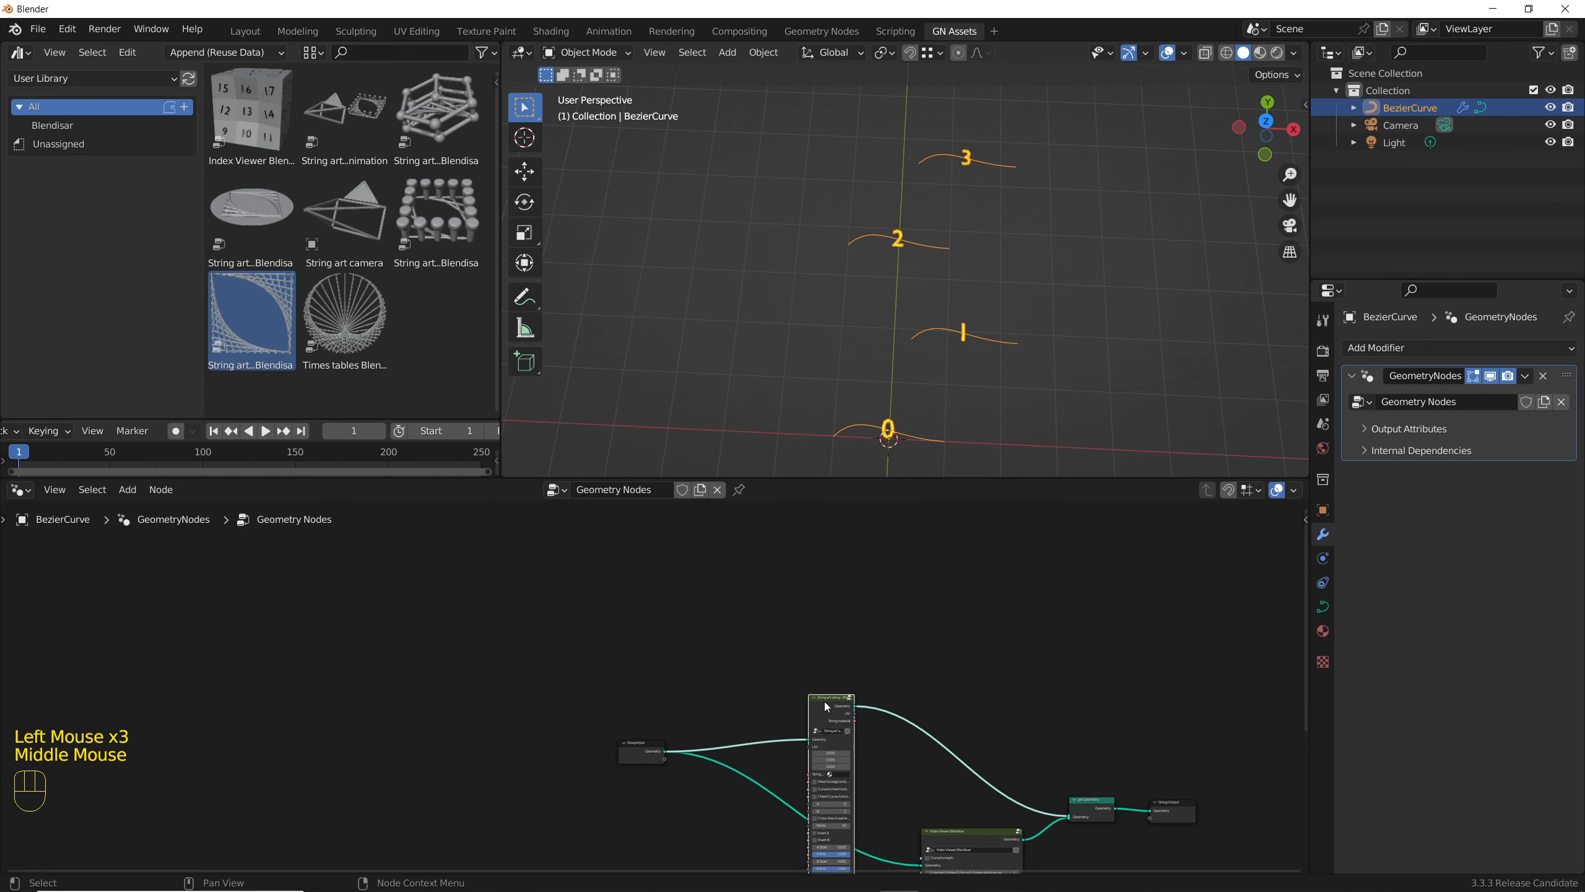
pyautogui.moveTo(825, 699); pyautogui.dragTo(809, 551)
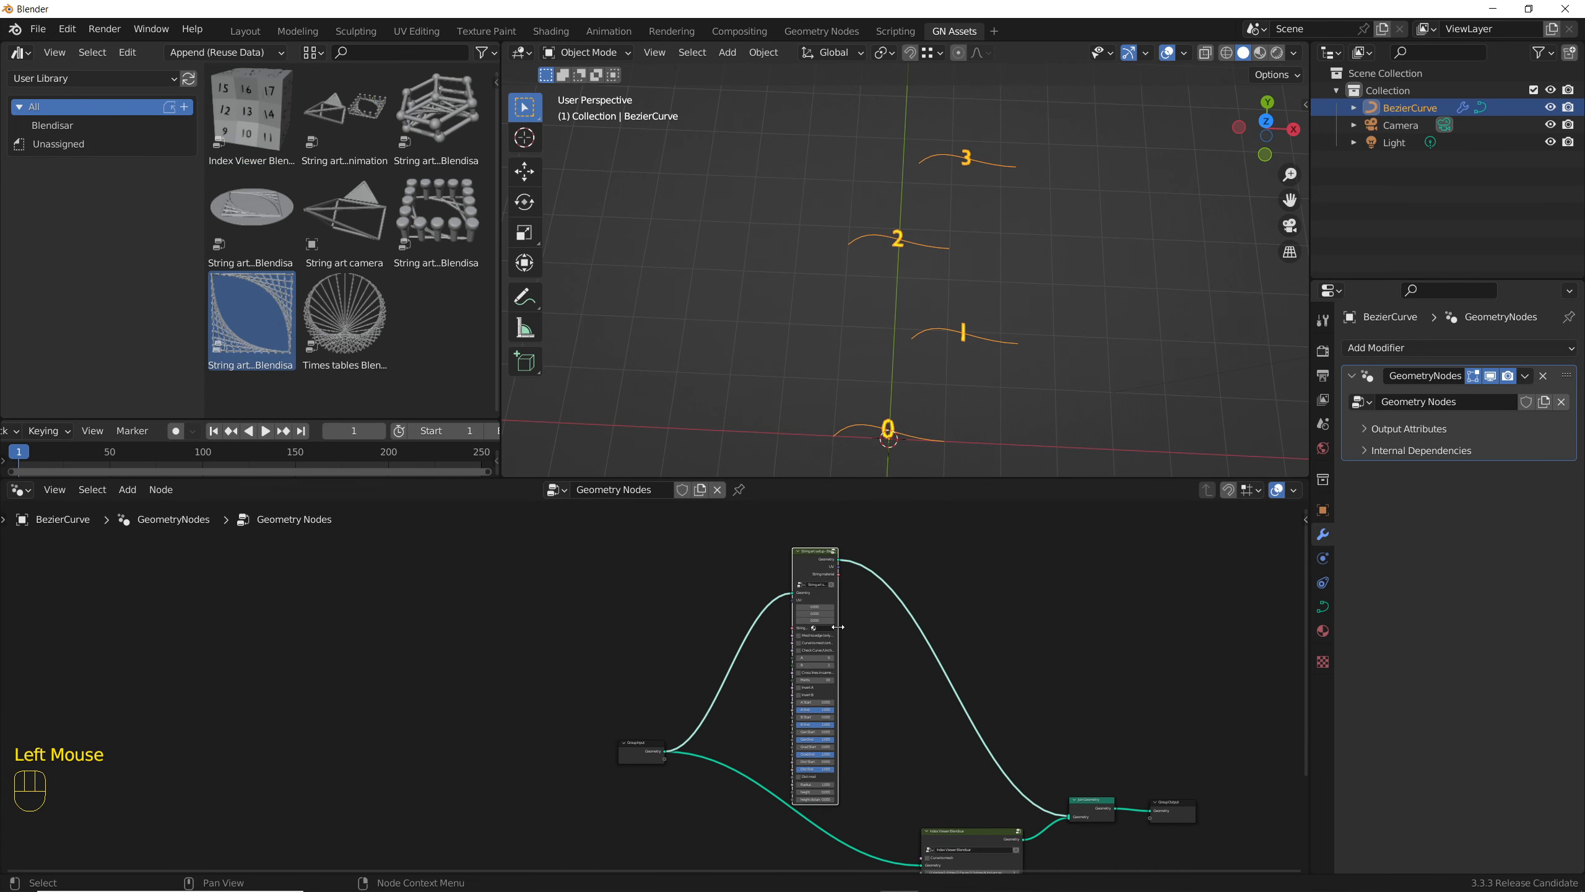
pyautogui.moveTo(838, 627); pyautogui.dragTo(879, 630)
# - Enable Check Curve / Uncheck Edge and Curve to mesh on the String art setup node
pyautogui.scroll(8, 855, 665)
pyautogui.moveTo(865, 662); pyautogui.dragTo(886, 679, button='middle')
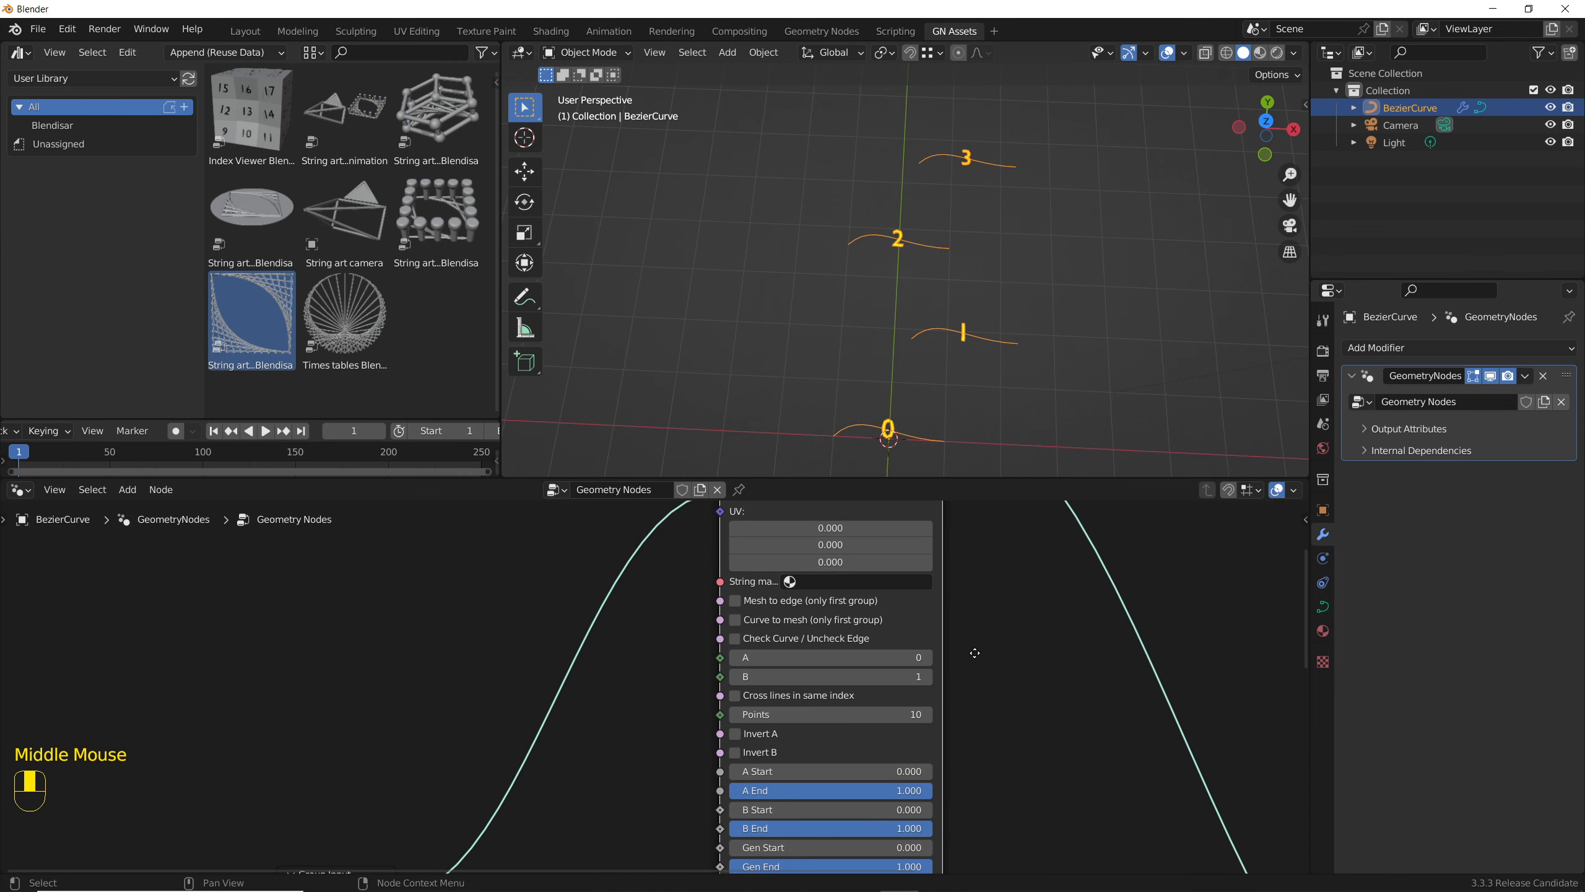
pyautogui.click(734, 639)
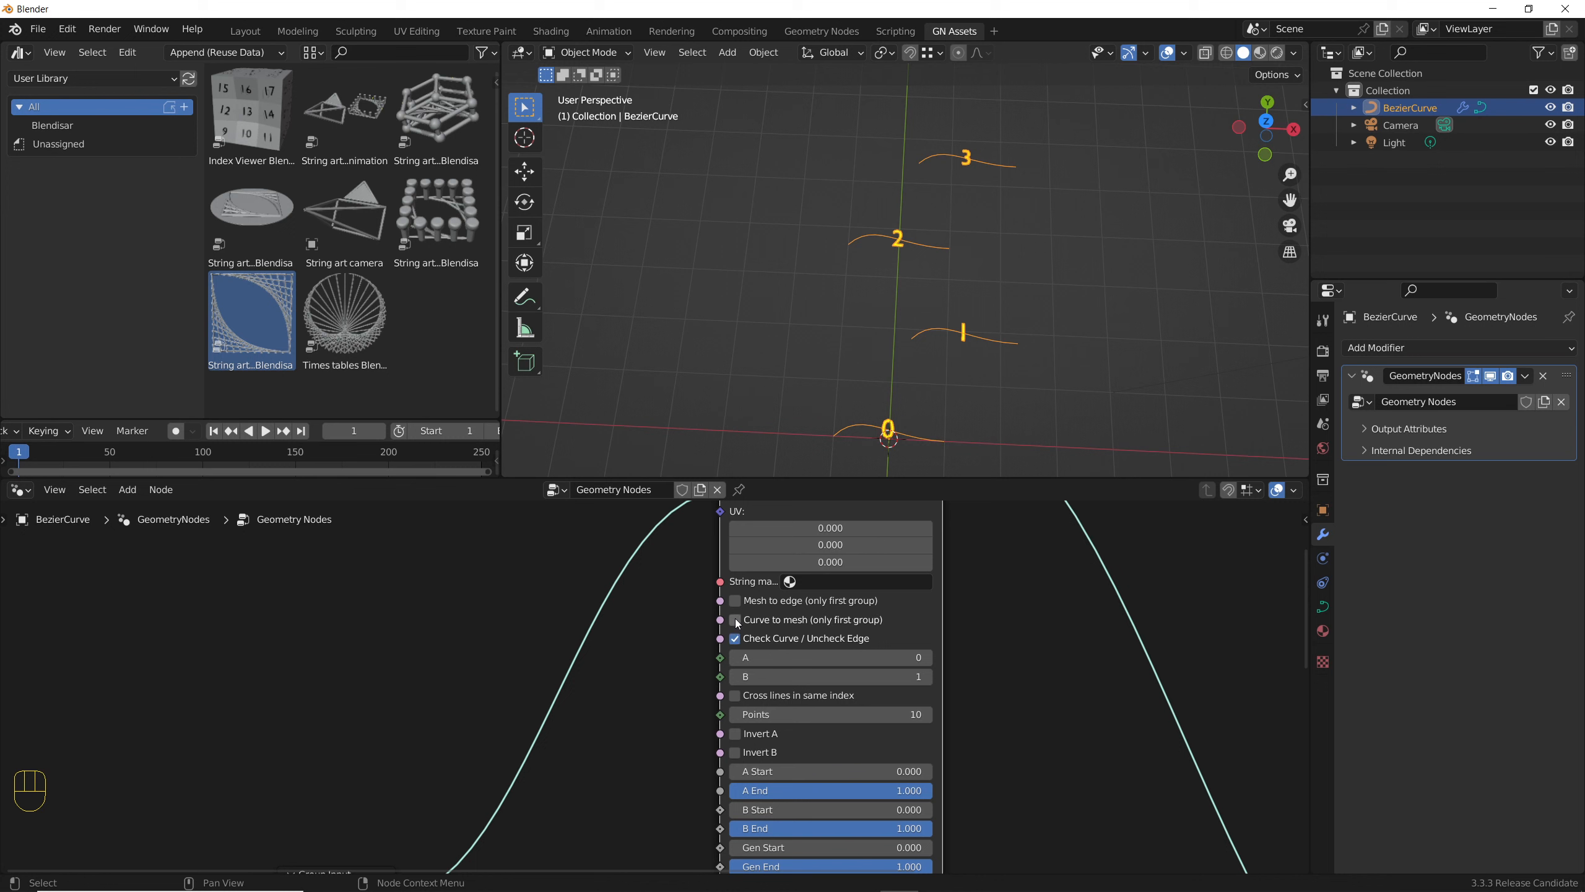
pyautogui.click(735, 620)
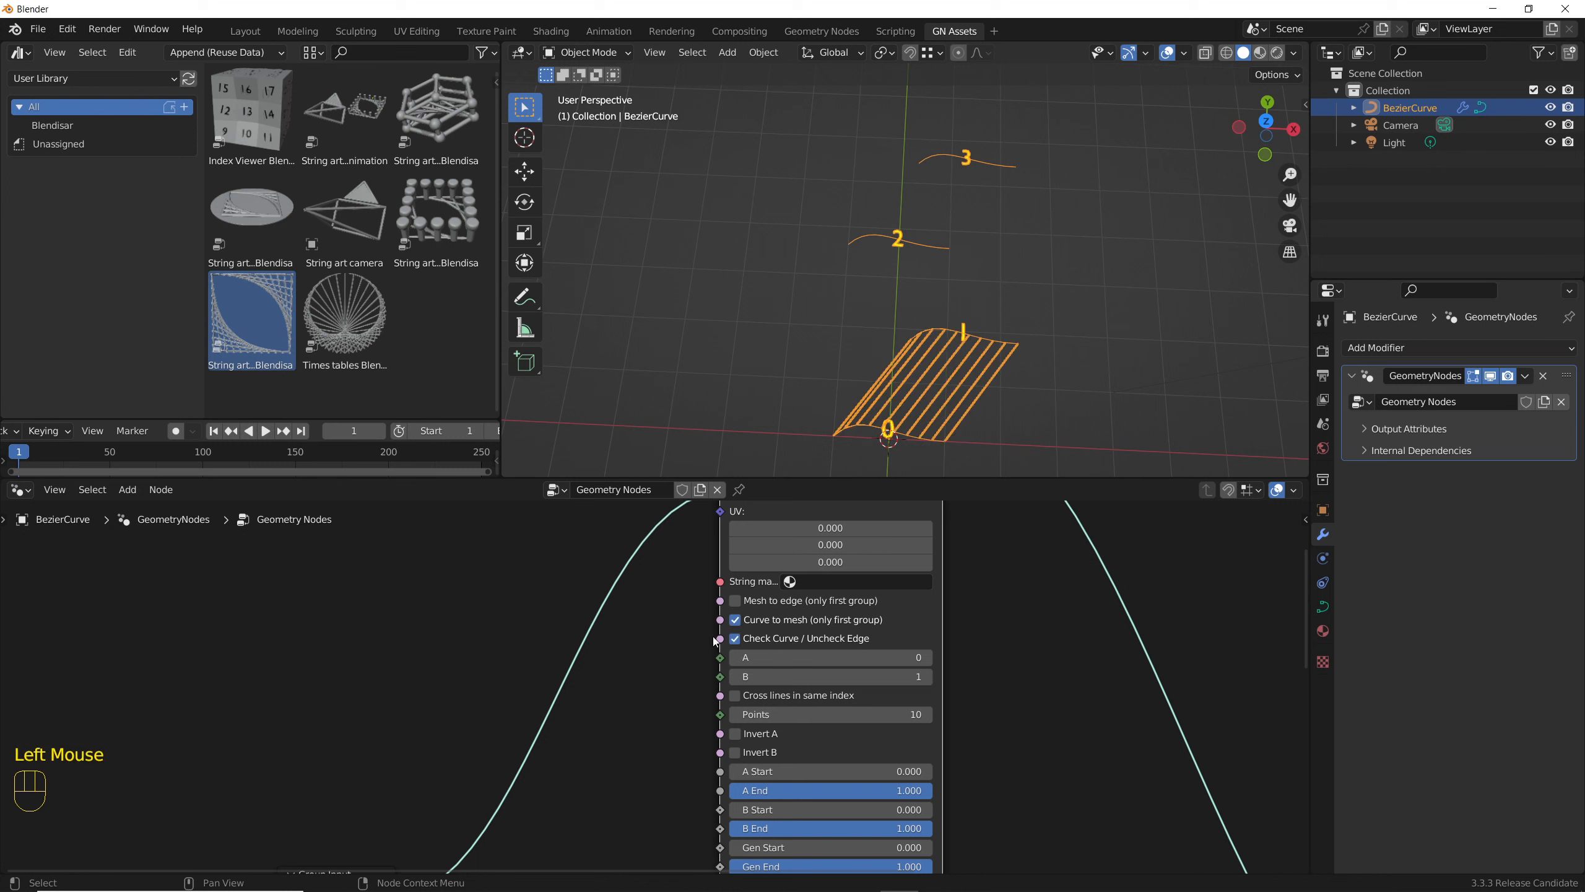
# - Duplicate the String art setup node and insert the copy between the original and Join Geometry
pyautogui.scroll(-5, 622, 679)
pyautogui.moveTo(622, 678); pyautogui.dragTo(572, 674, button='middle')
pyautogui.scroll(5, 573, 675)
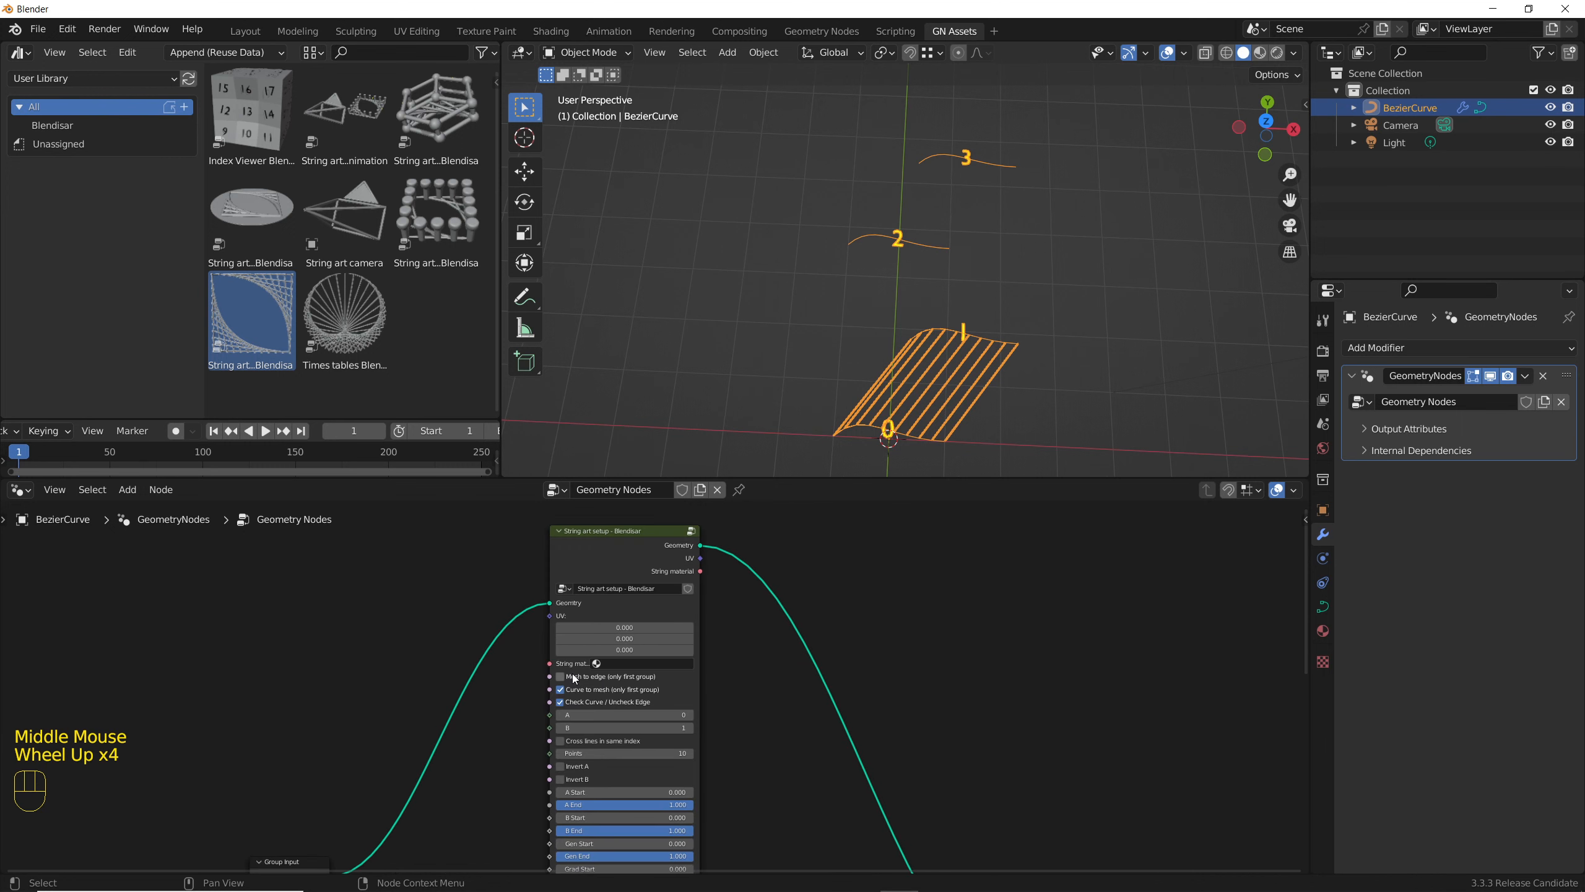
pyautogui.click(613, 526)
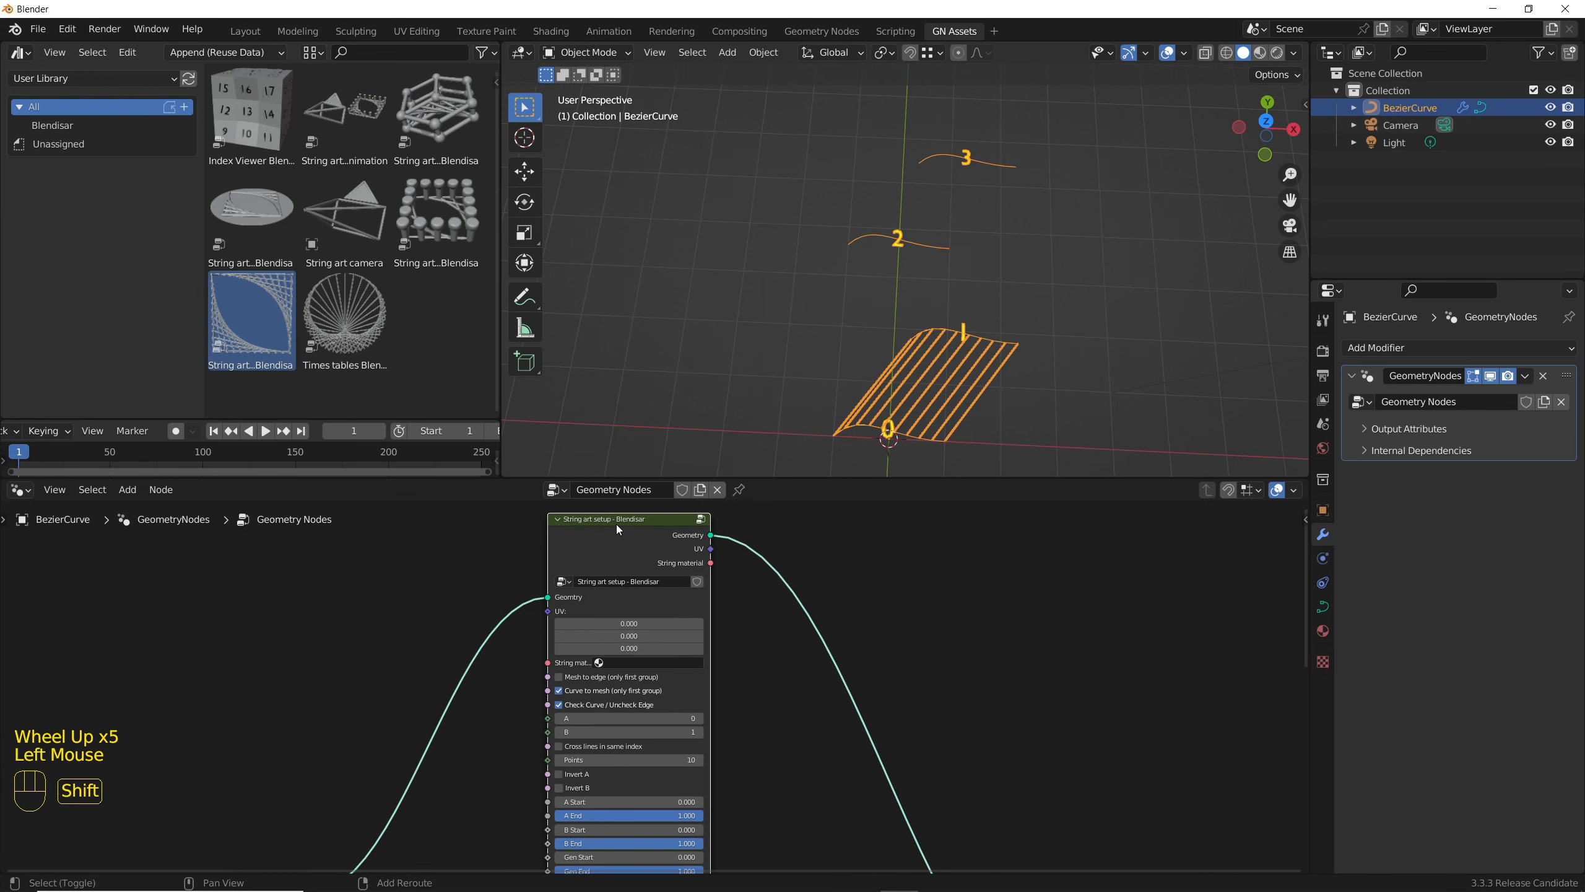
pyautogui.hotkey('shift', 'd')
pyautogui.click(840, 525)
pyautogui.scroll(6, 824, 719)
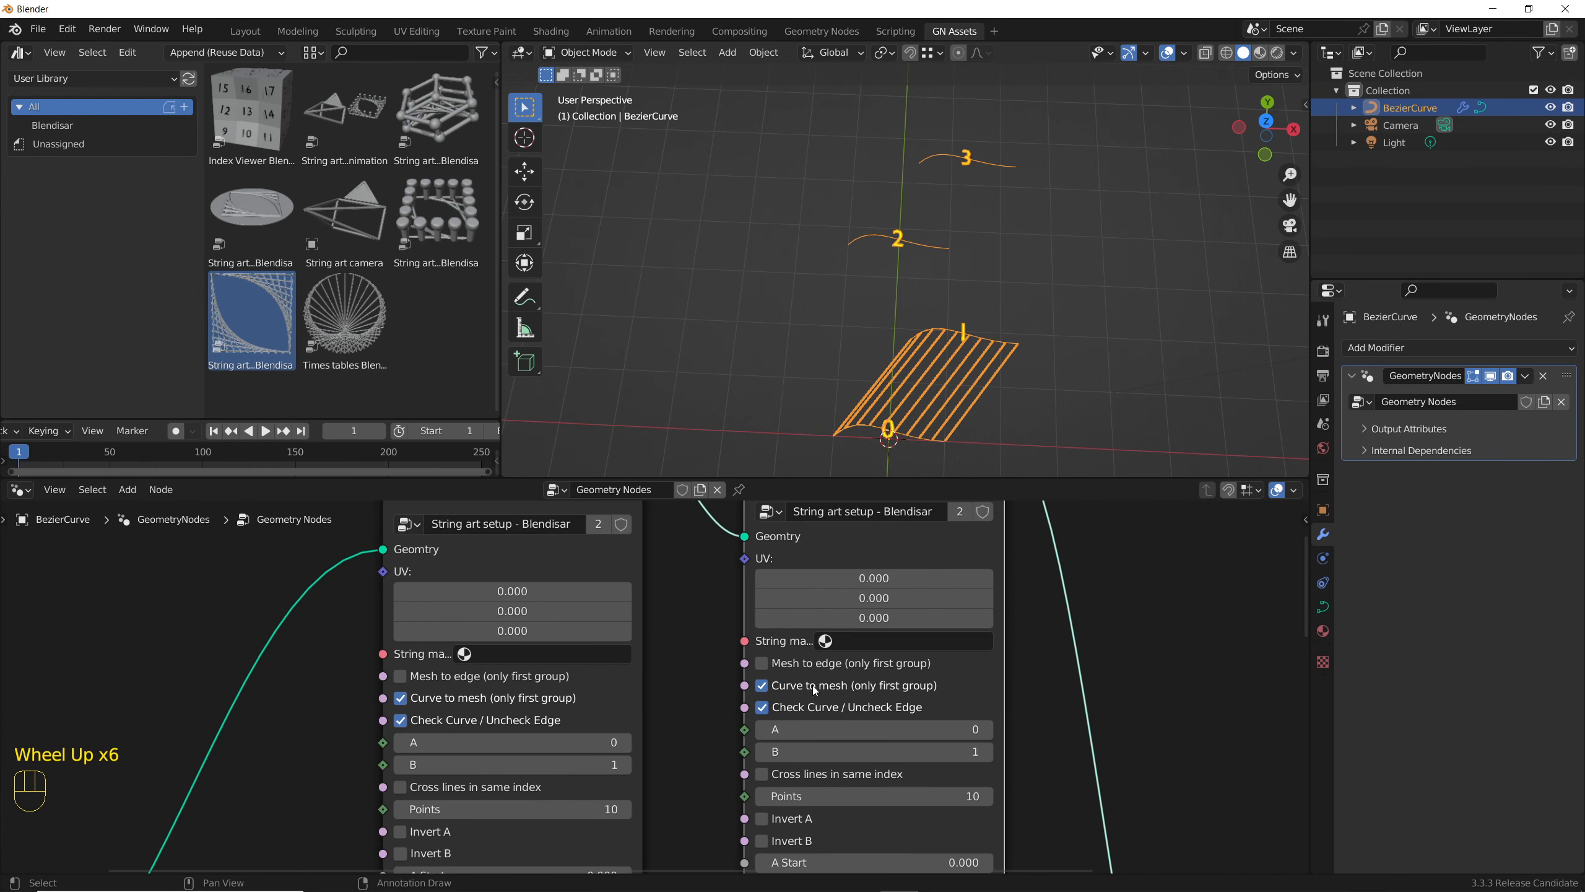
# - On the duplicated String art setup node, disable Curve to mesh and set A to 2 and B to 3
pyautogui.click(762, 686)
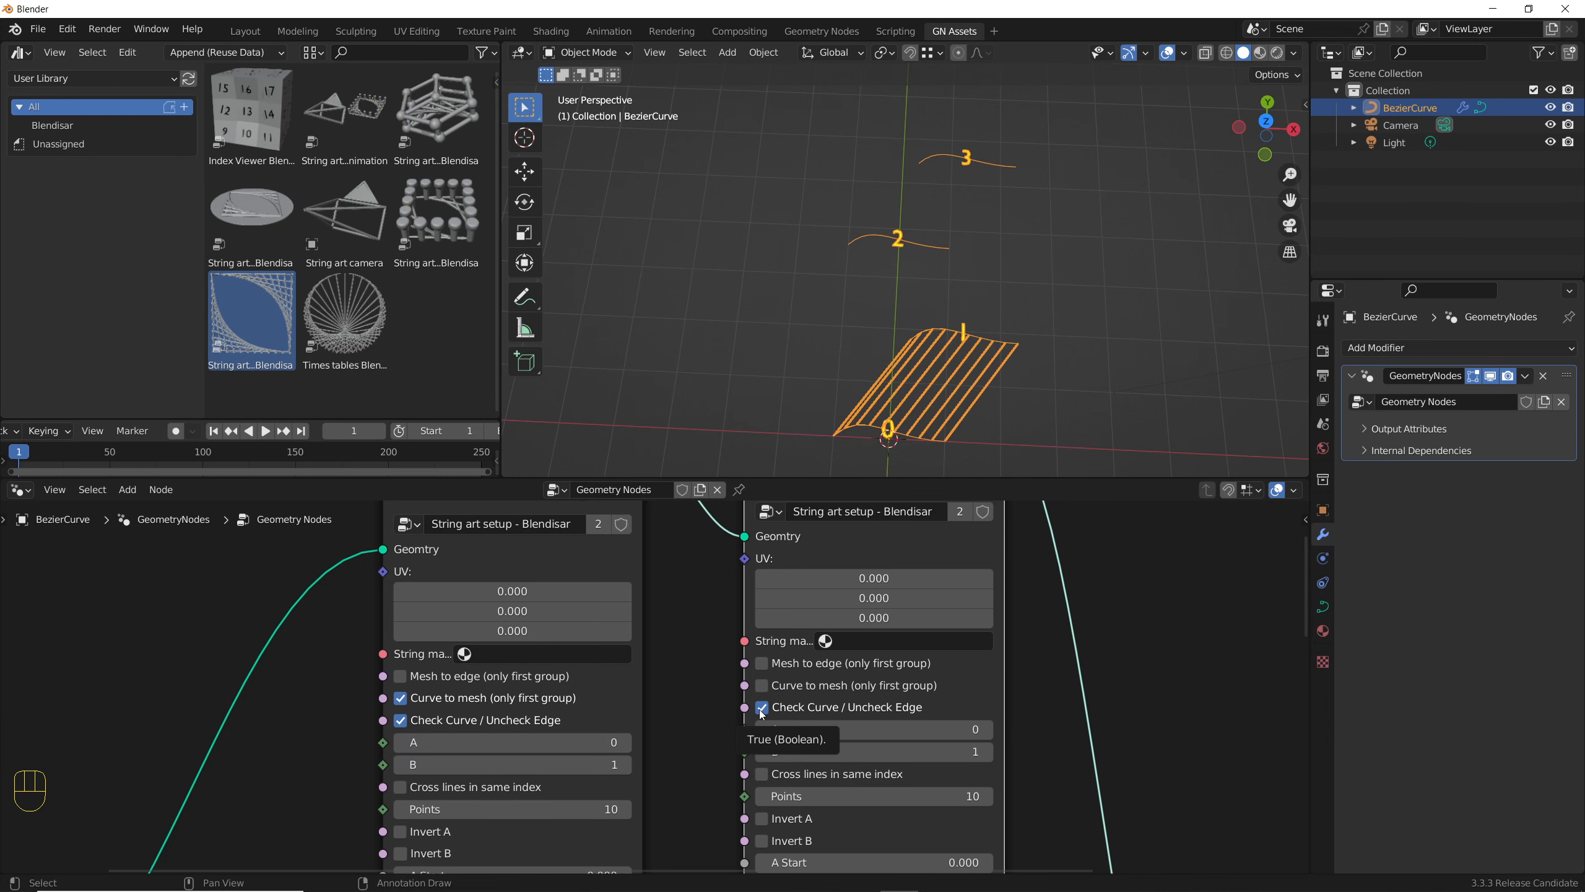
pyautogui.click(905, 730)
pyautogui.write('2')
pyautogui.press('Return')
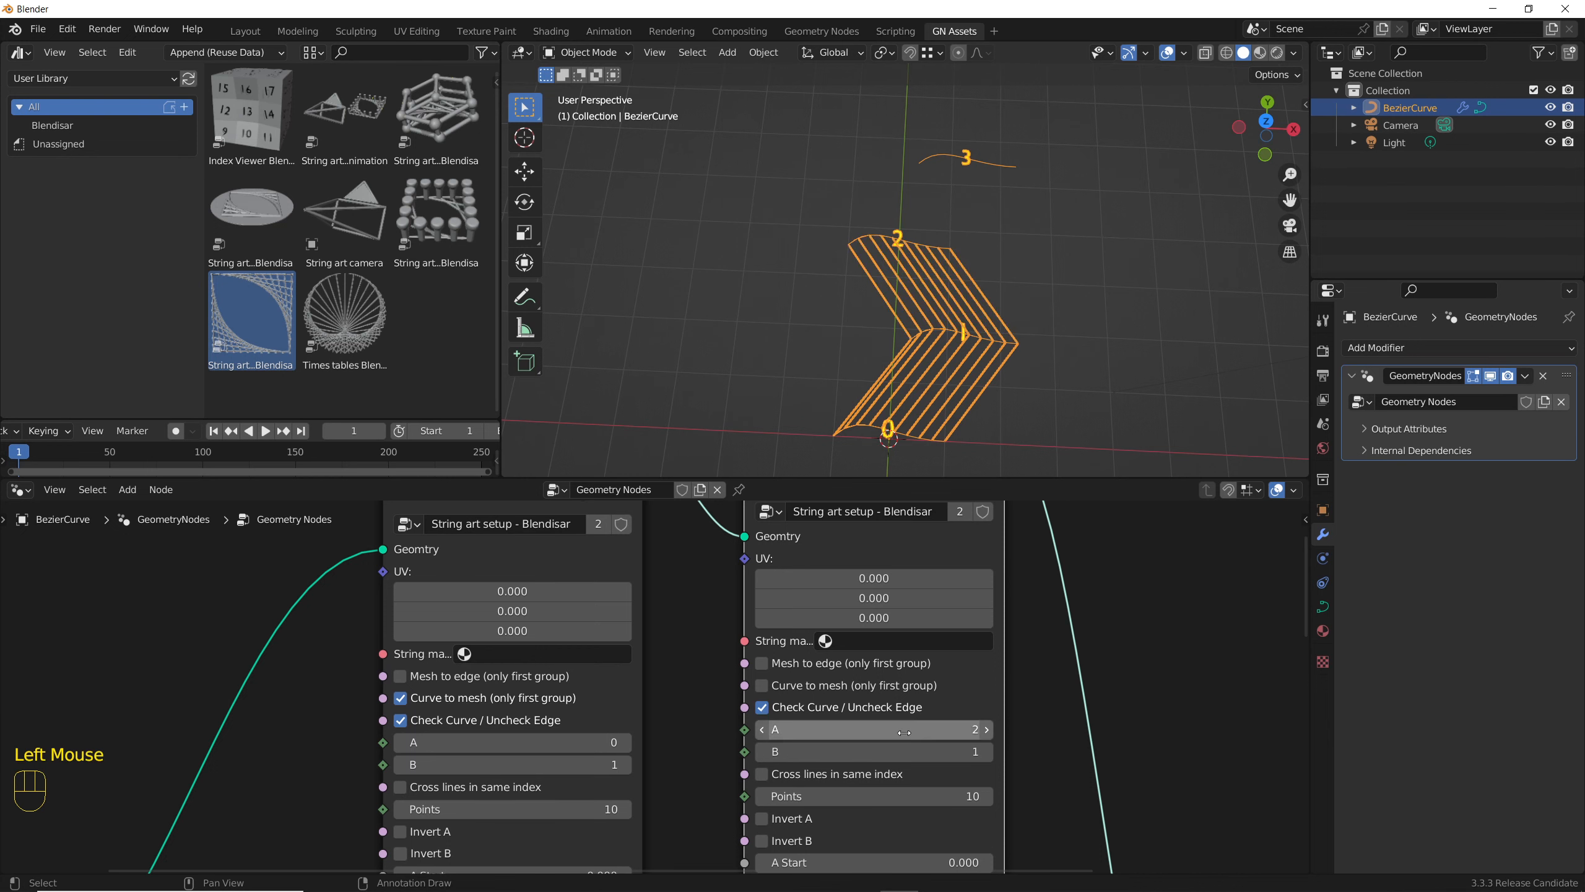
pyautogui.click(908, 751)
pyautogui.write('3')
pyautogui.press('Return')
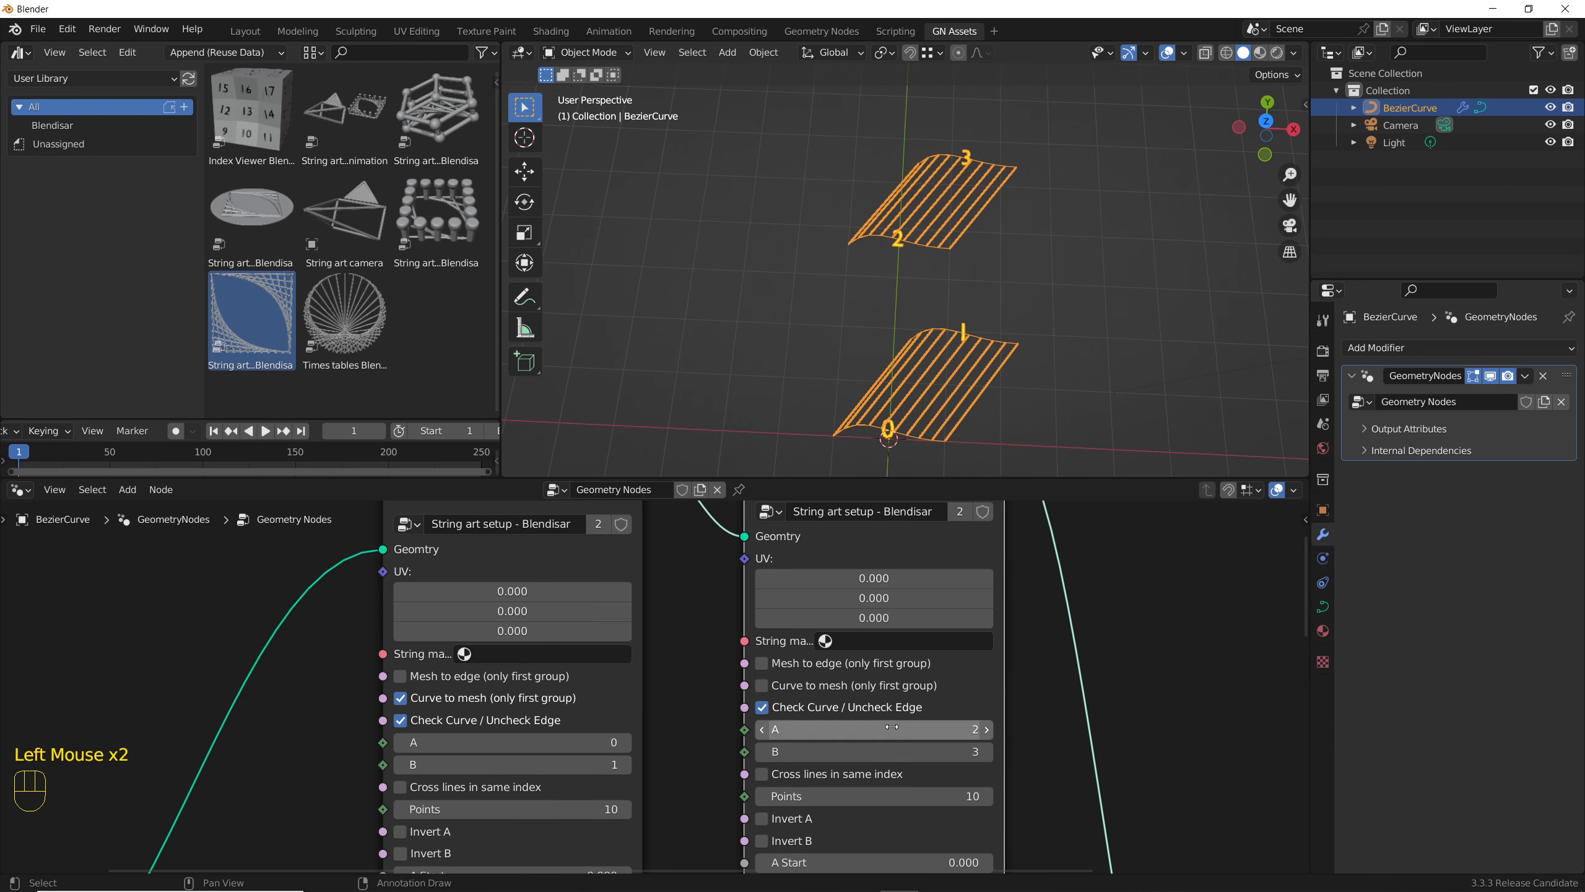
# - Show the viewport in material preview and set the first String art setup's string material to String.2 colors.cyan
pyautogui.click(956, 364)
pyautogui.scroll(4, 956, 364)
pyautogui.scroll(3, 956, 364)
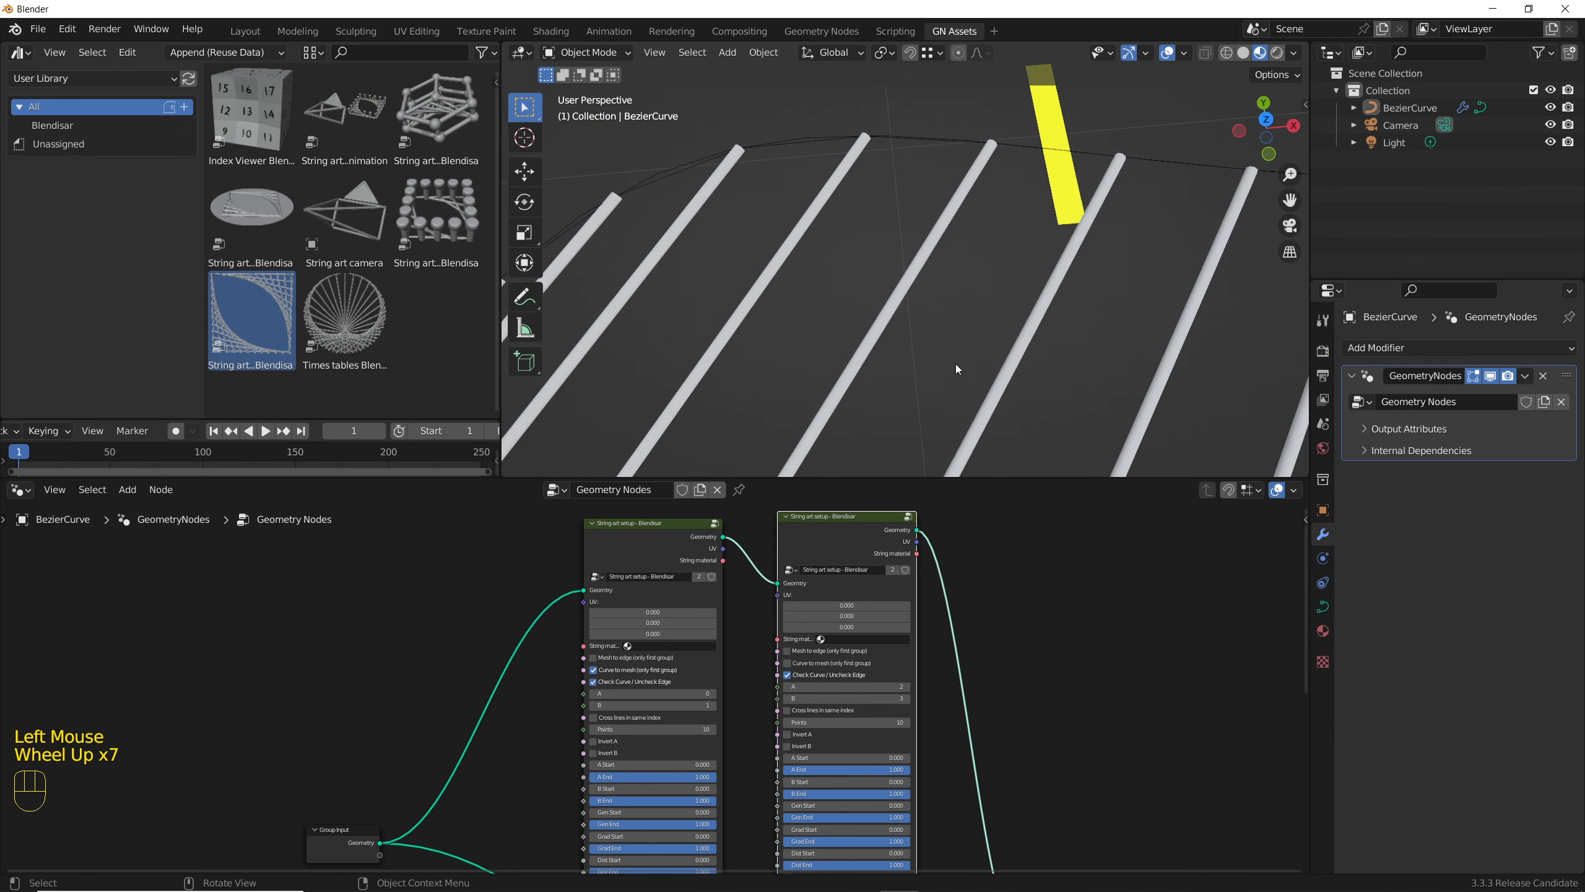
pyautogui.scroll(1, 743, 665)
pyautogui.scroll(3, 743, 664)
pyautogui.click(527, 635)
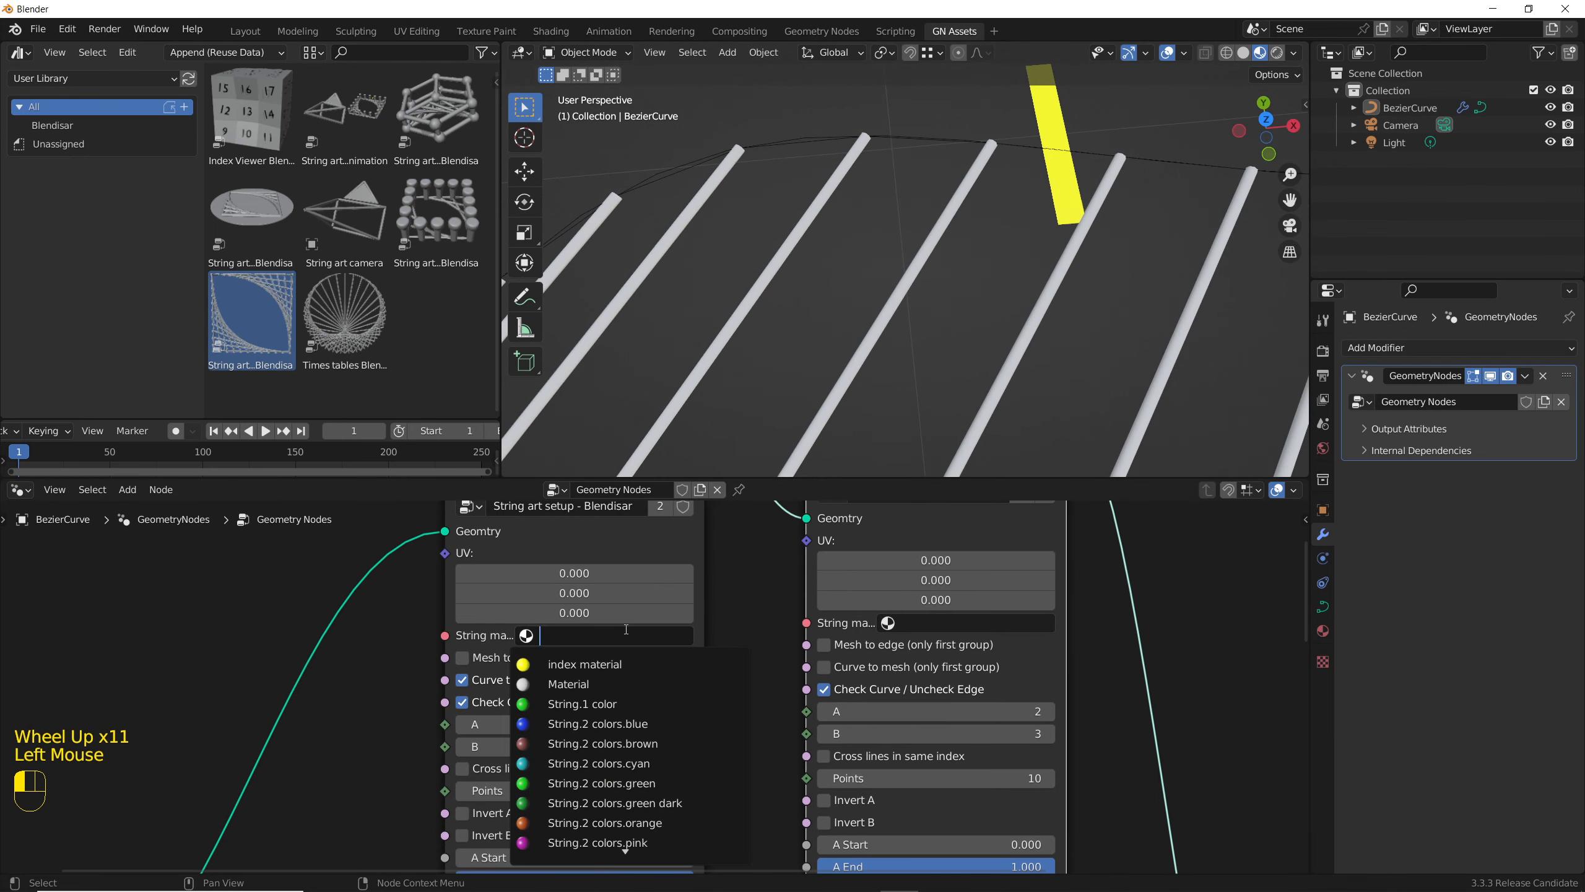
pyautogui.click(629, 769)
# - Link the first setup's UV and String material outputs into the second setup, and the second's UV output to Group Output
pyautogui.moveTo(736, 714); pyautogui.dragTo(737, 865, button='middle')
pyautogui.moveTo(705, 627); pyautogui.dragTo(806, 714)
pyautogui.scroll(-4, 809, 709)
pyautogui.moveTo(812, 705); pyautogui.dragTo(466, 634, button='middle')
pyautogui.moveTo(591, 570); pyautogui.dragTo(852, 725)
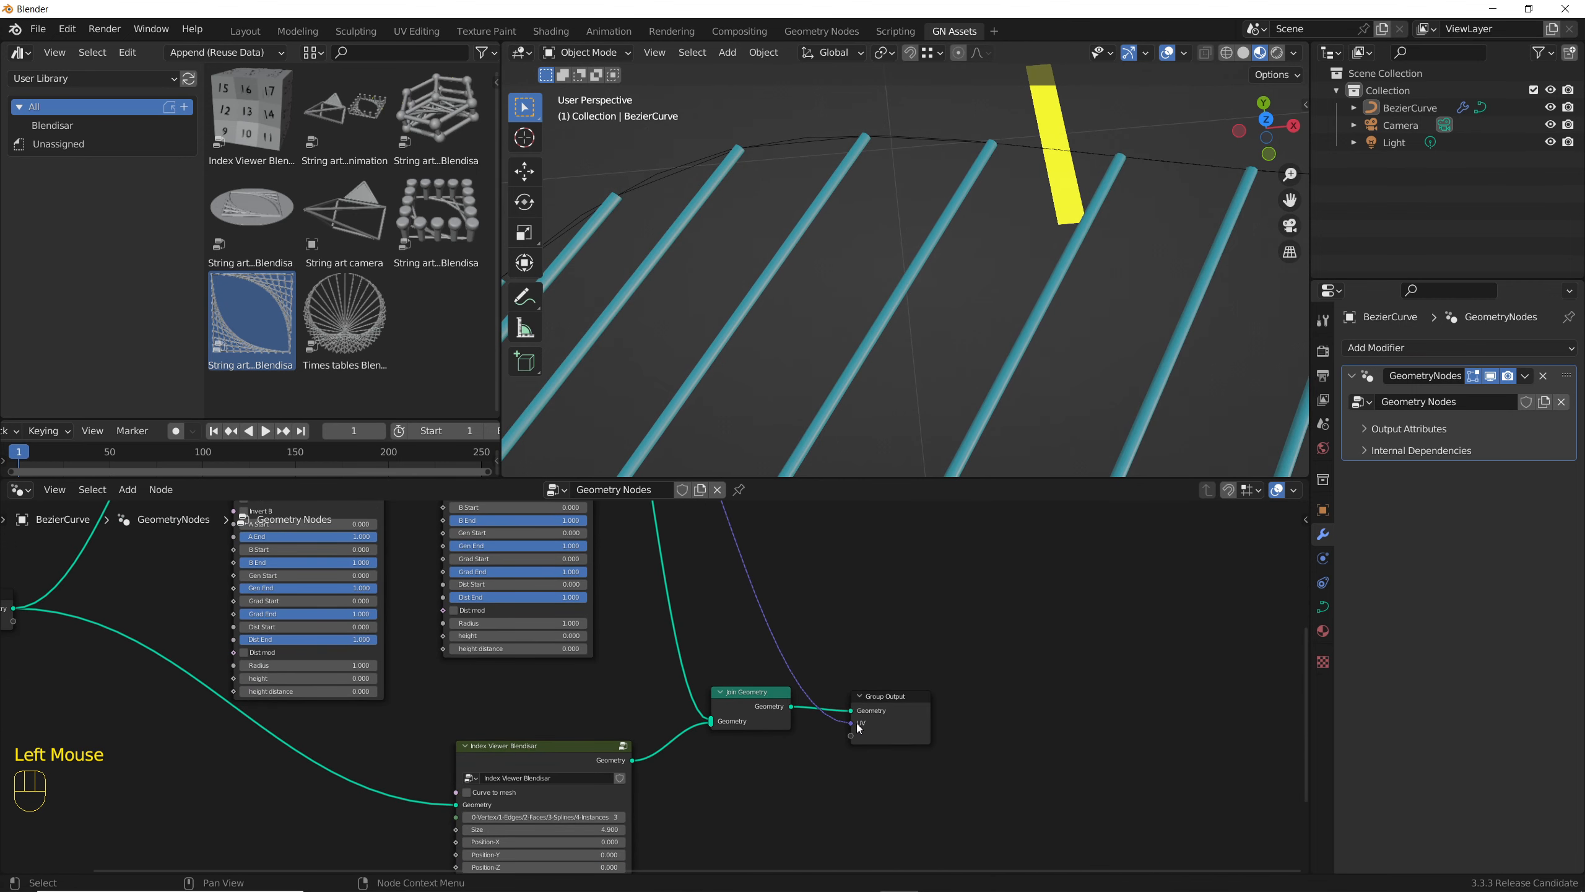
# - Name the modifier's UV output attribute "uv" and check the string texture up close
pyautogui.click(1363, 428)
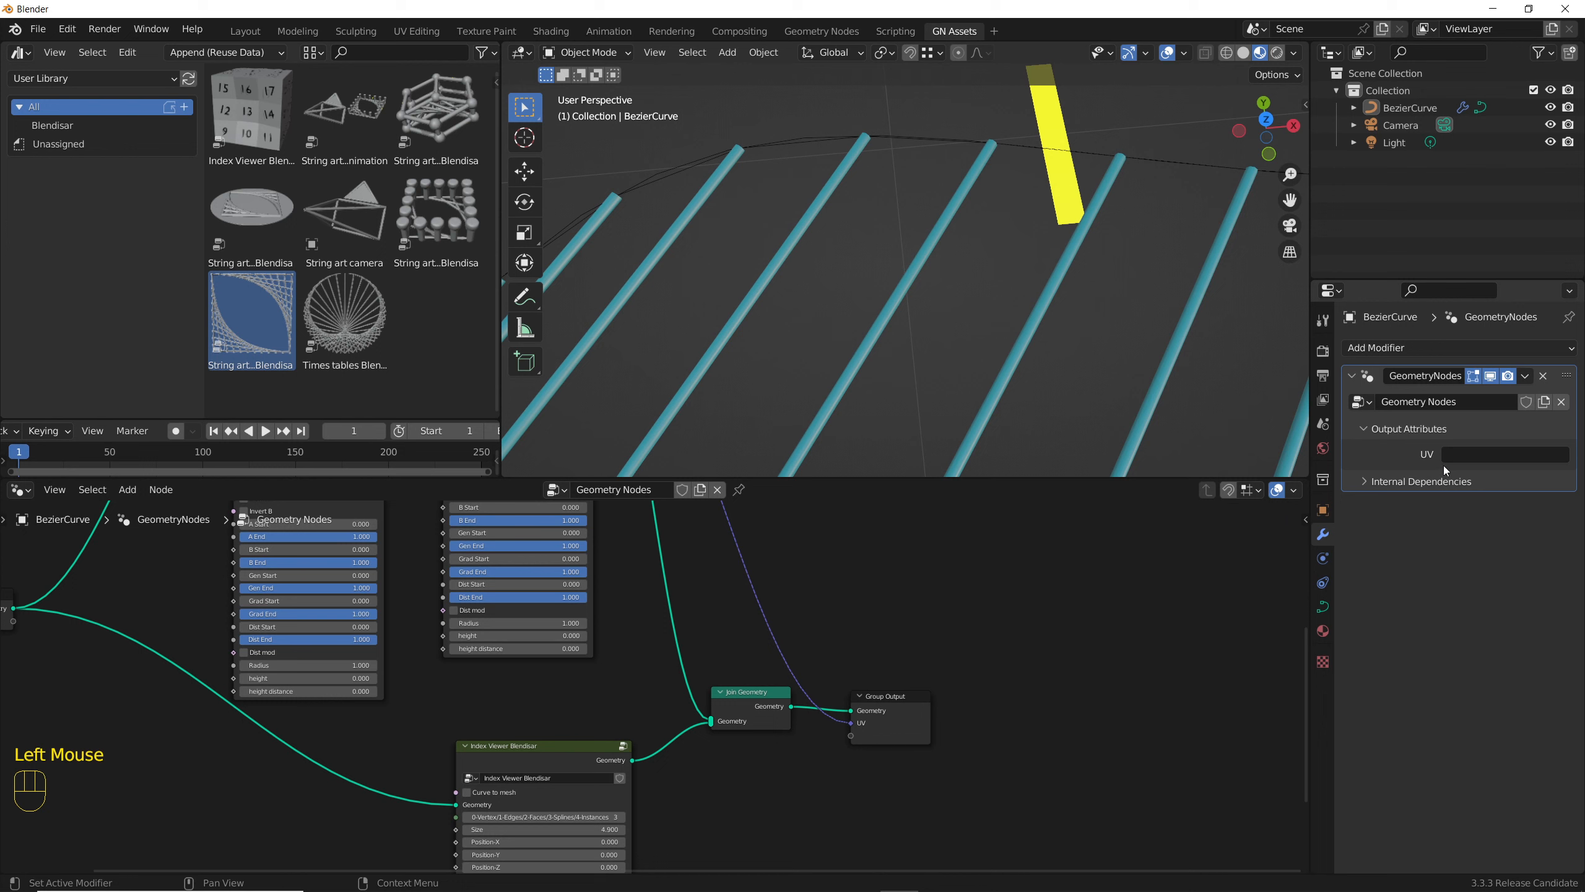
pyautogui.click(1460, 454)
pyautogui.write('UV')
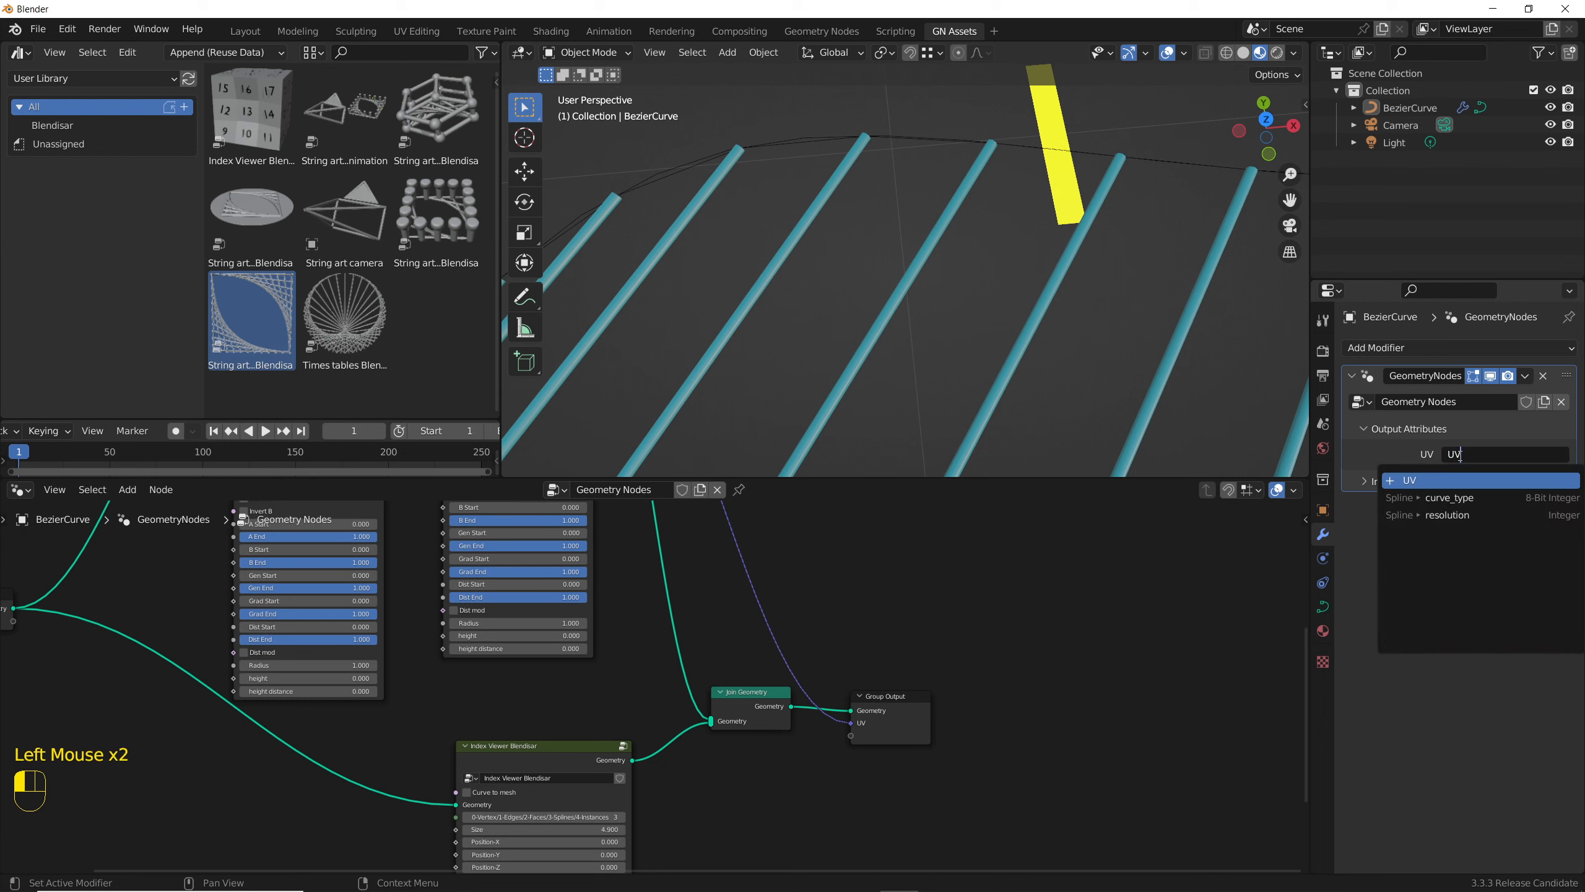
pyautogui.press('BackSpace')
pyautogui.press('BackSpace')
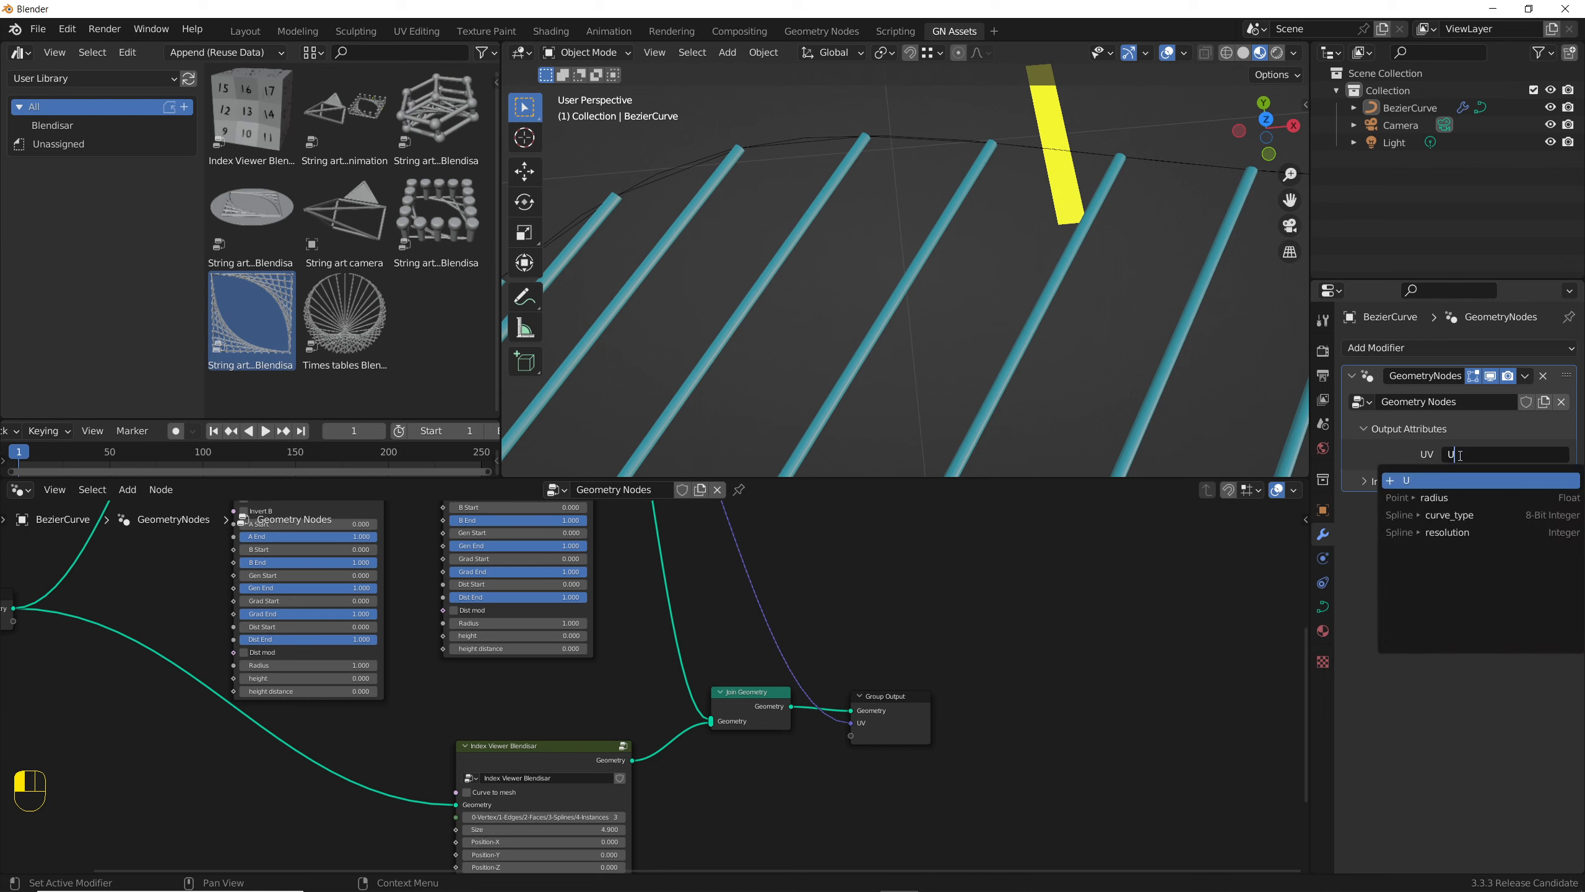
pyautogui.write('uv')
pyautogui.press('Return')
pyautogui.scroll(4, 785, 260)
pyautogui.scroll(-1, 785, 259)
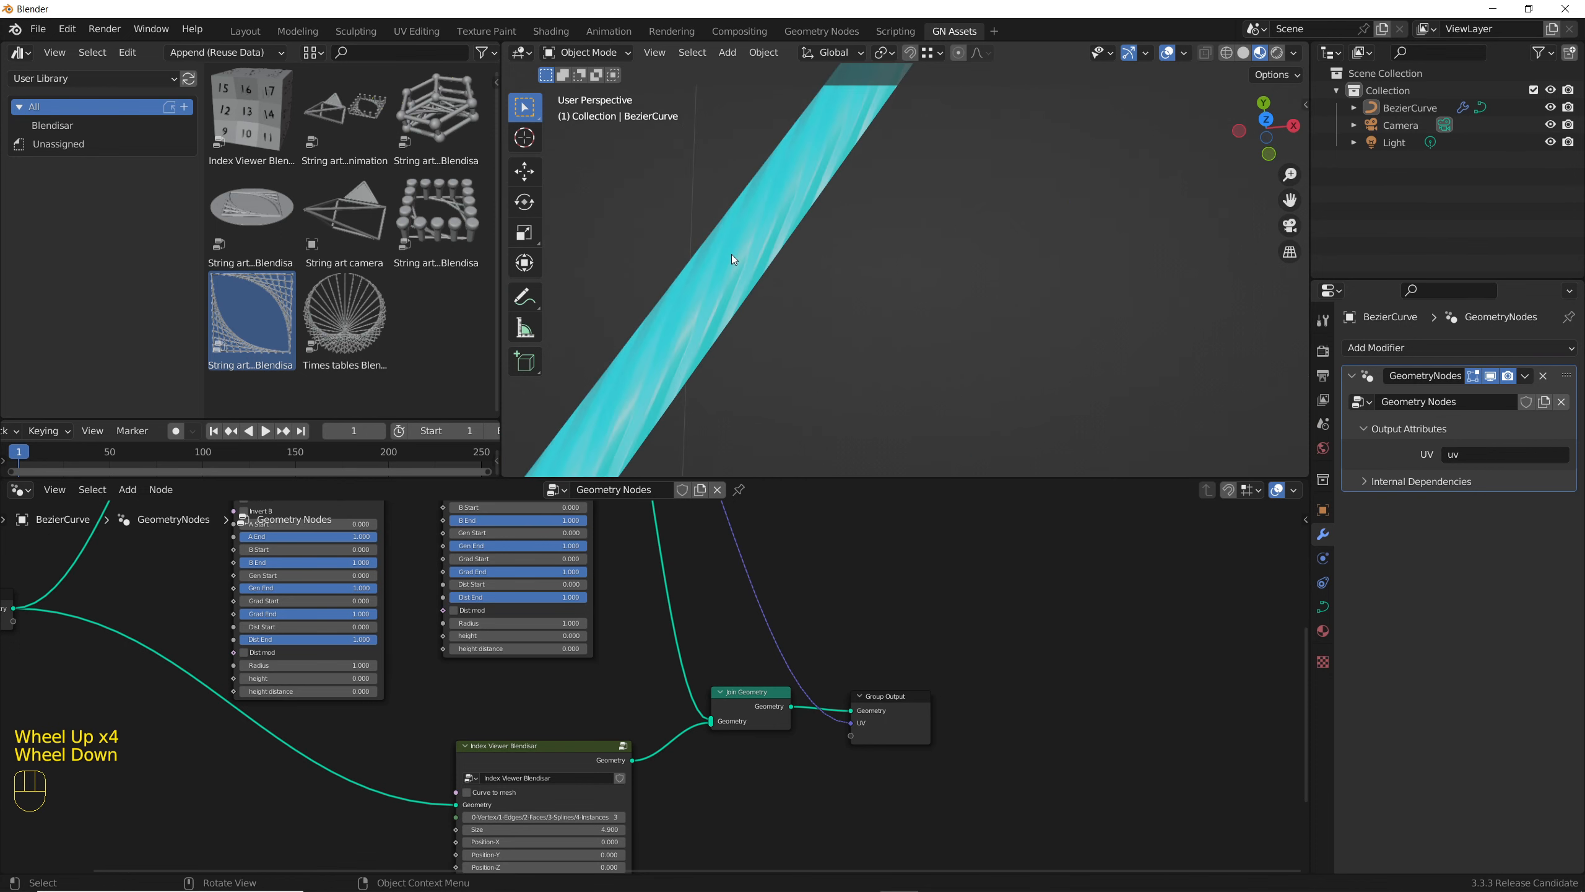
pyautogui.scroll(-7, 729, 262)
# - Set Points to 23 on the first String art setup node and to 28 on the second
pyautogui.click(717, 637)
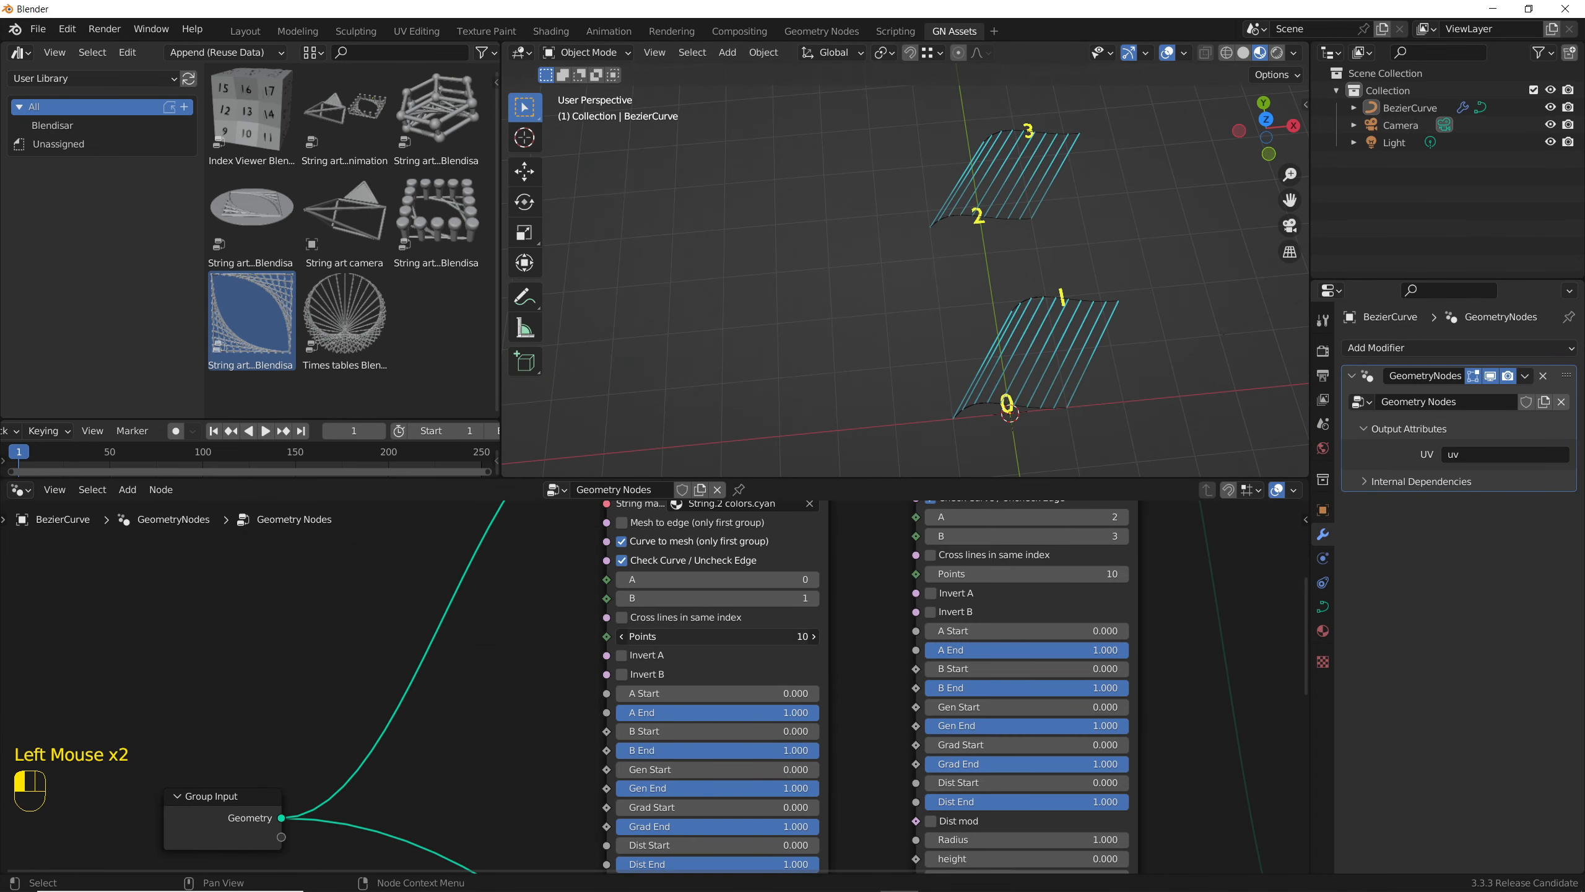
pyautogui.moveTo(717, 636); pyautogui.dragTo(750, 636)
pyautogui.keyDown('shift'); pyautogui.moveTo(976, 651); pyautogui.dragTo(965, 703, button='middle'); pyautogui.keyUp('shift')
pyautogui.moveTo(999, 625); pyautogui.dragTo(1057, 626)
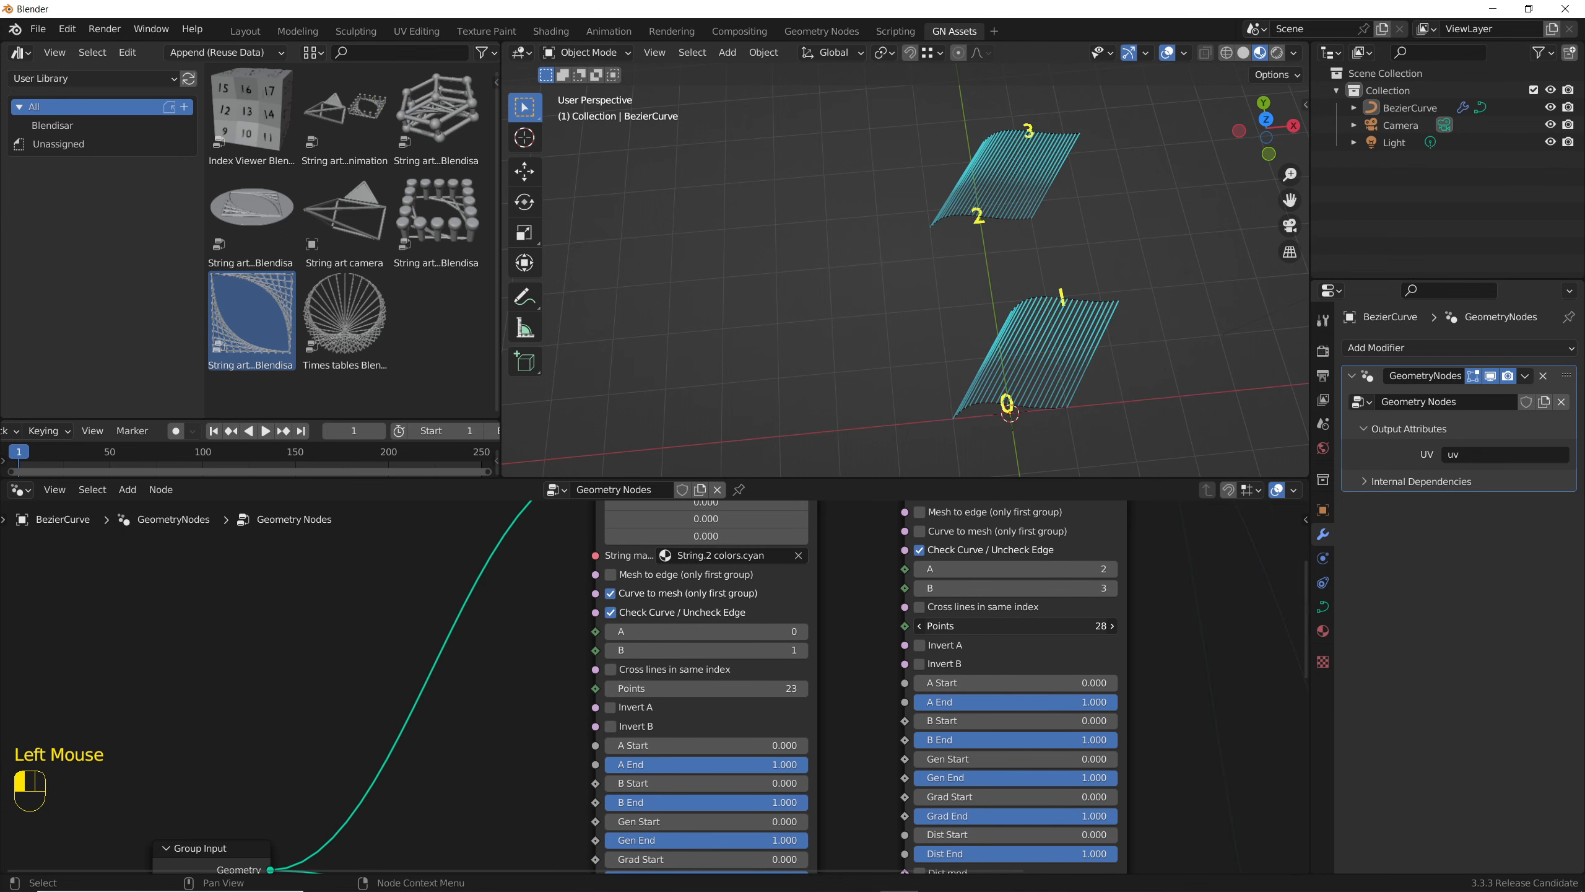
# - Assign the String.2 colors.cyan material to the BezierCurve object's material slot
pyautogui.scroll(5, 993, 140)
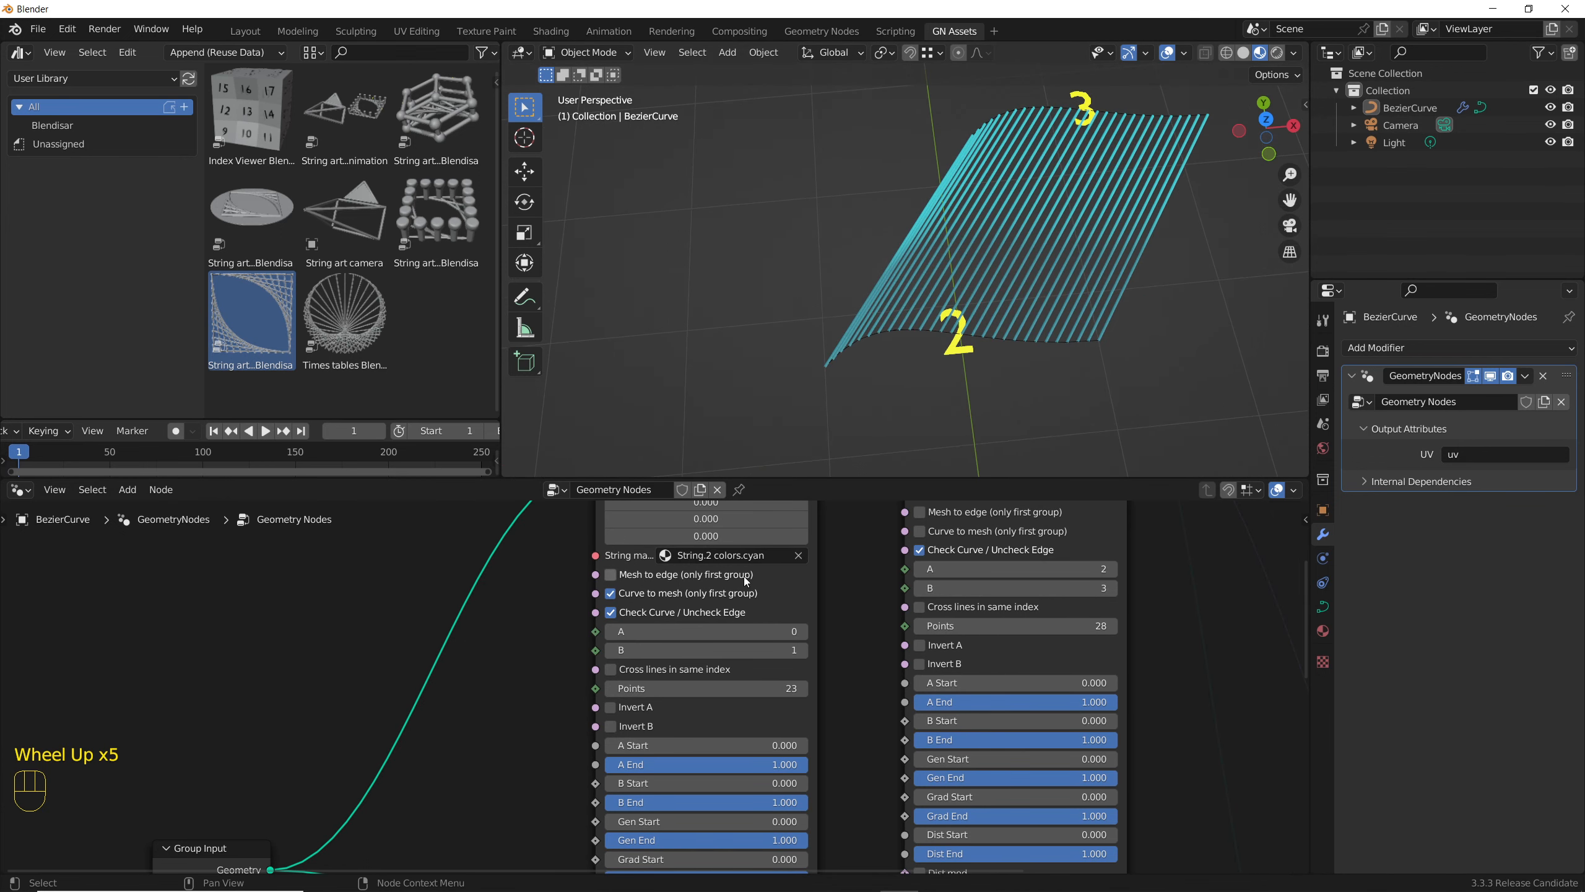
pyautogui.click(1323, 631)
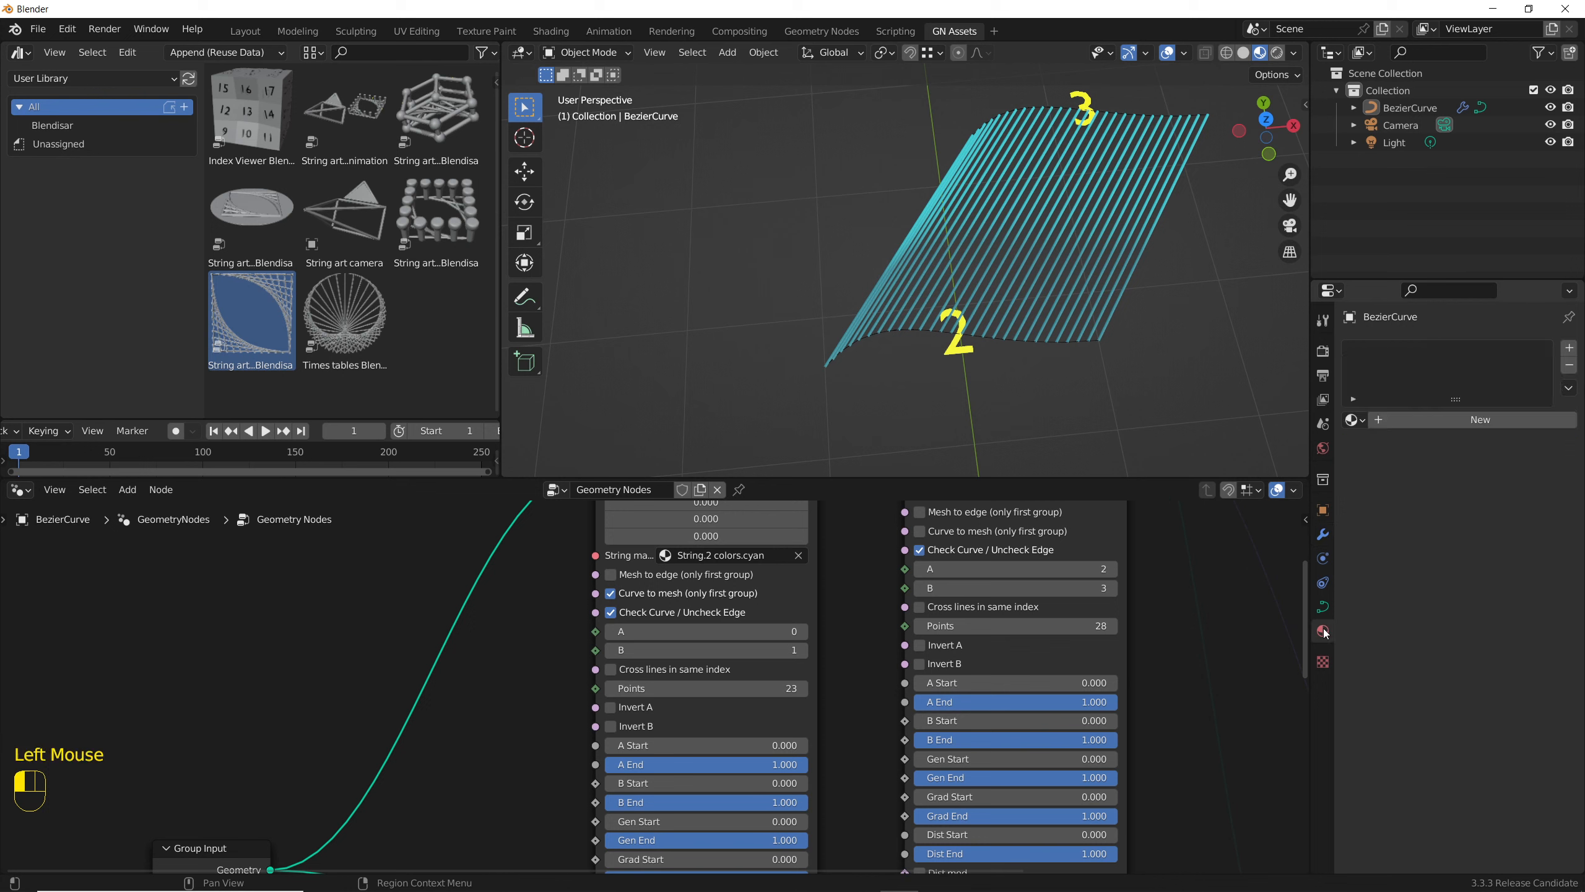
pyautogui.click(1355, 419)
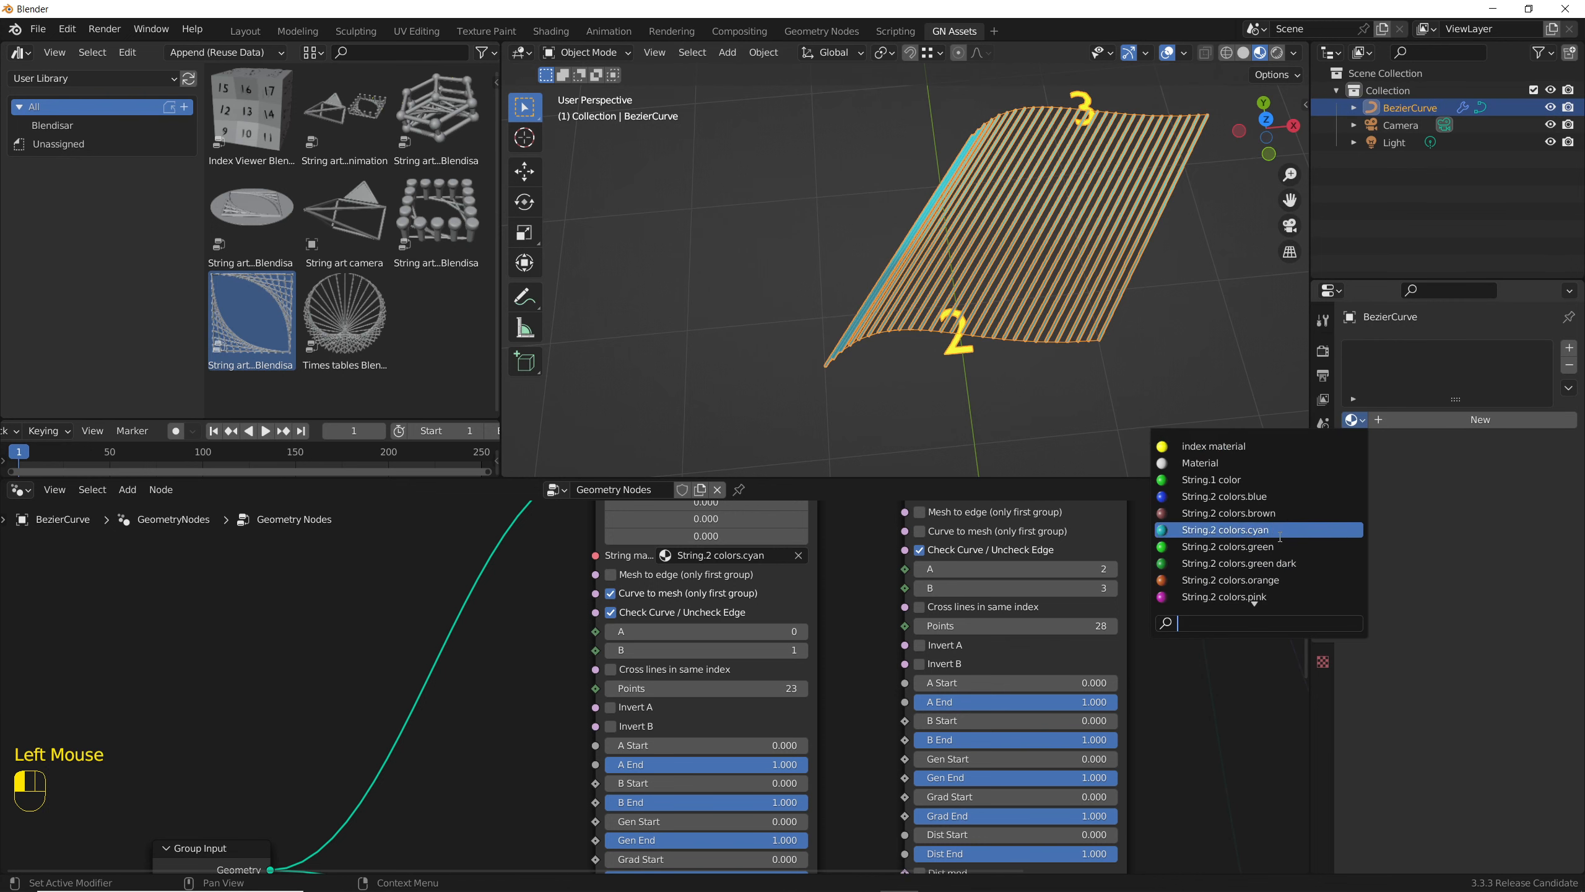
pyautogui.click(1223, 531)
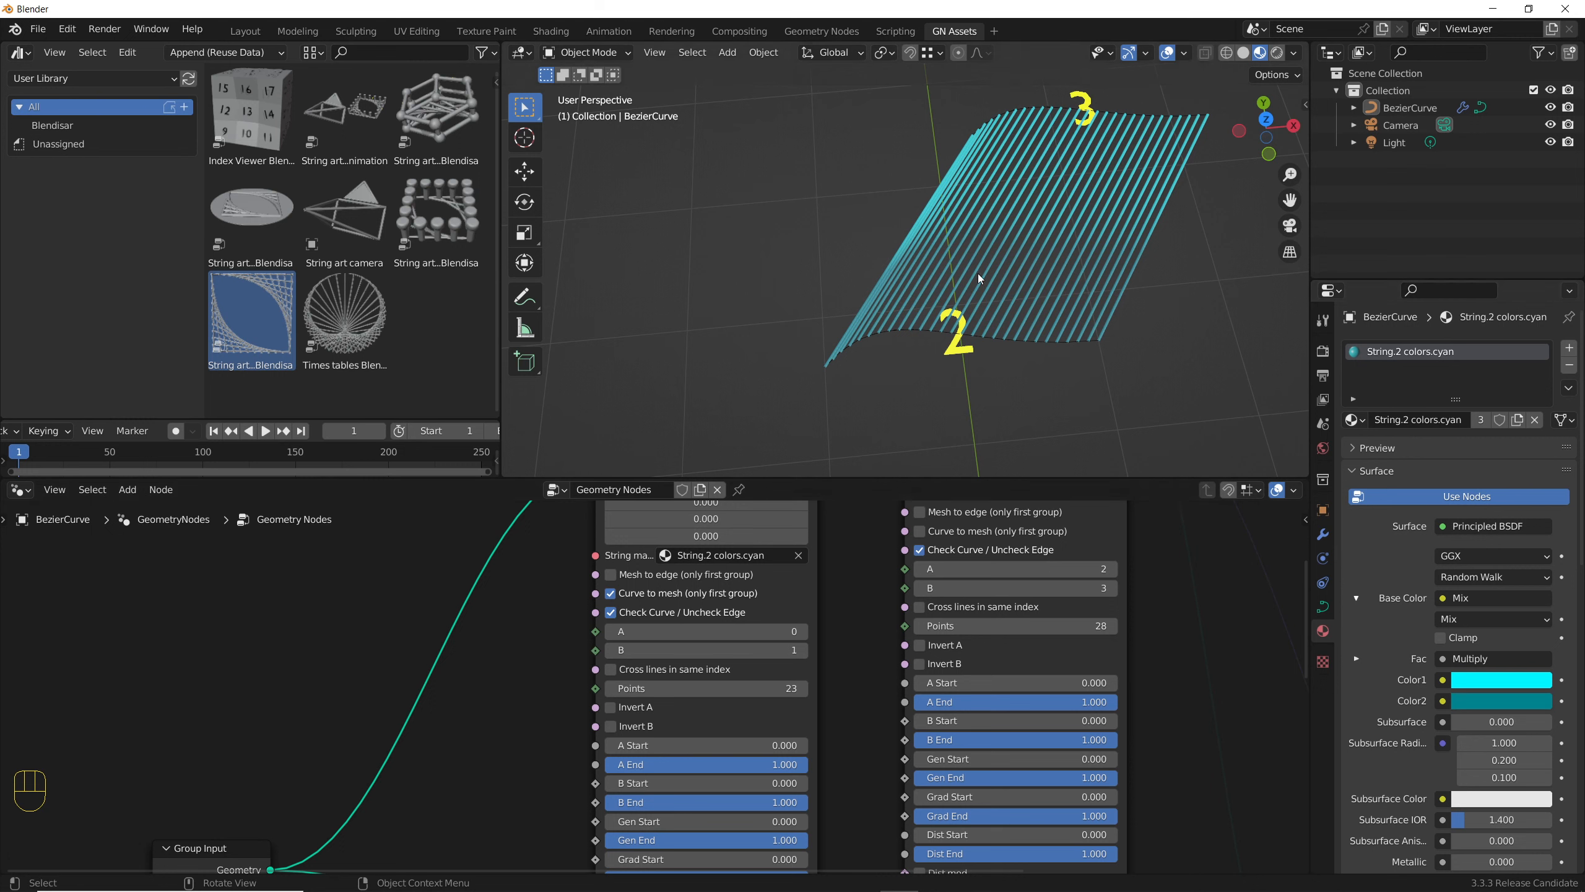
# - Change Color2 of the String.2 colors.cyan material to a bright red
pyautogui.click(1508, 698)
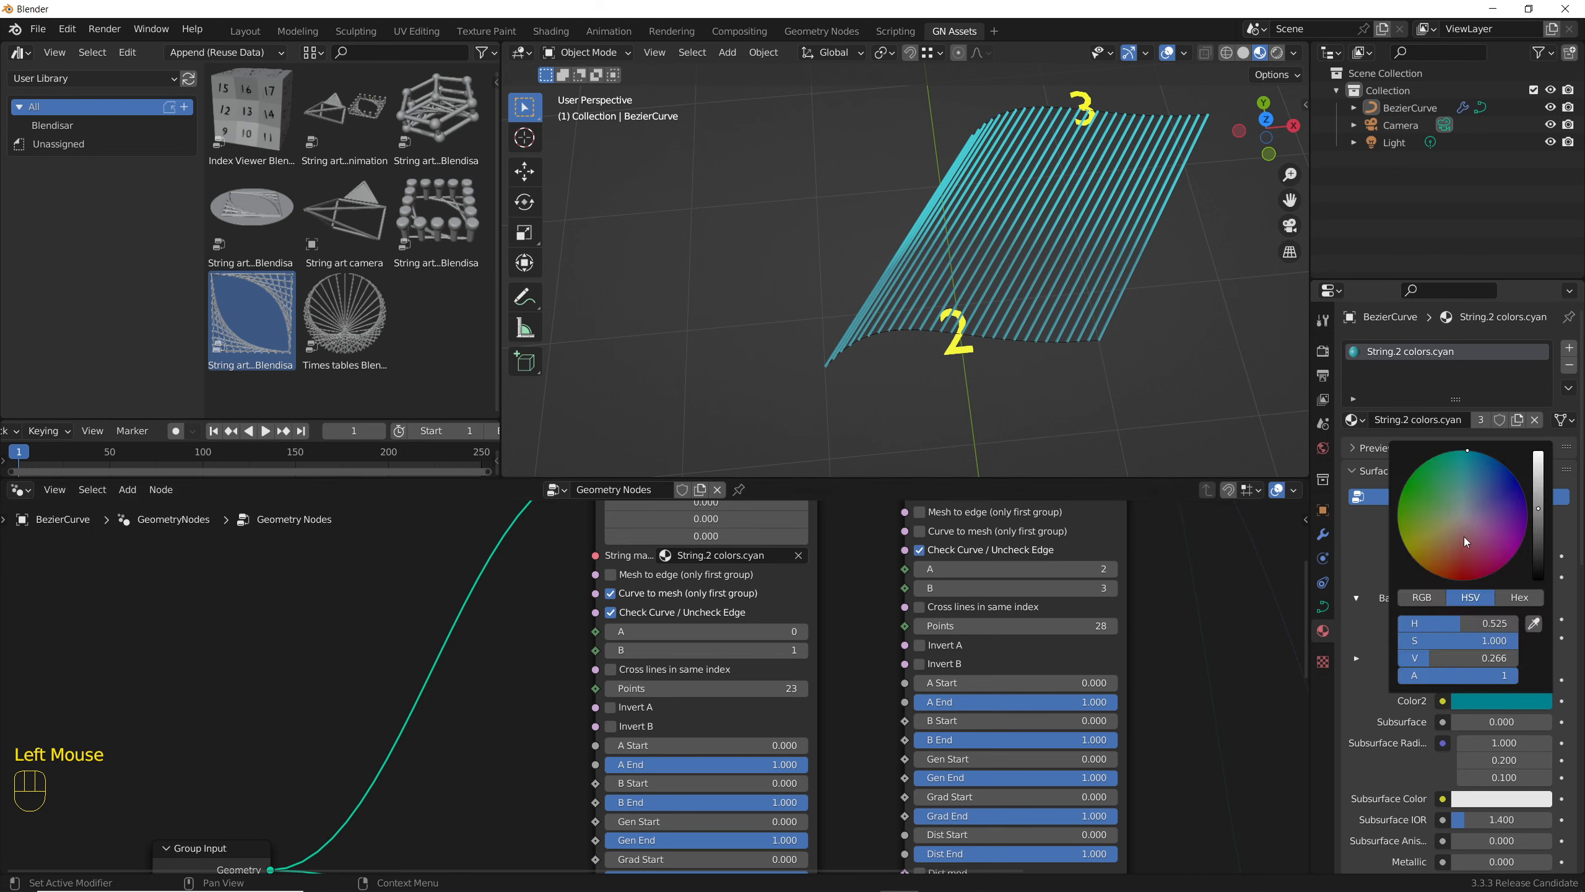
pyautogui.click(1455, 580)
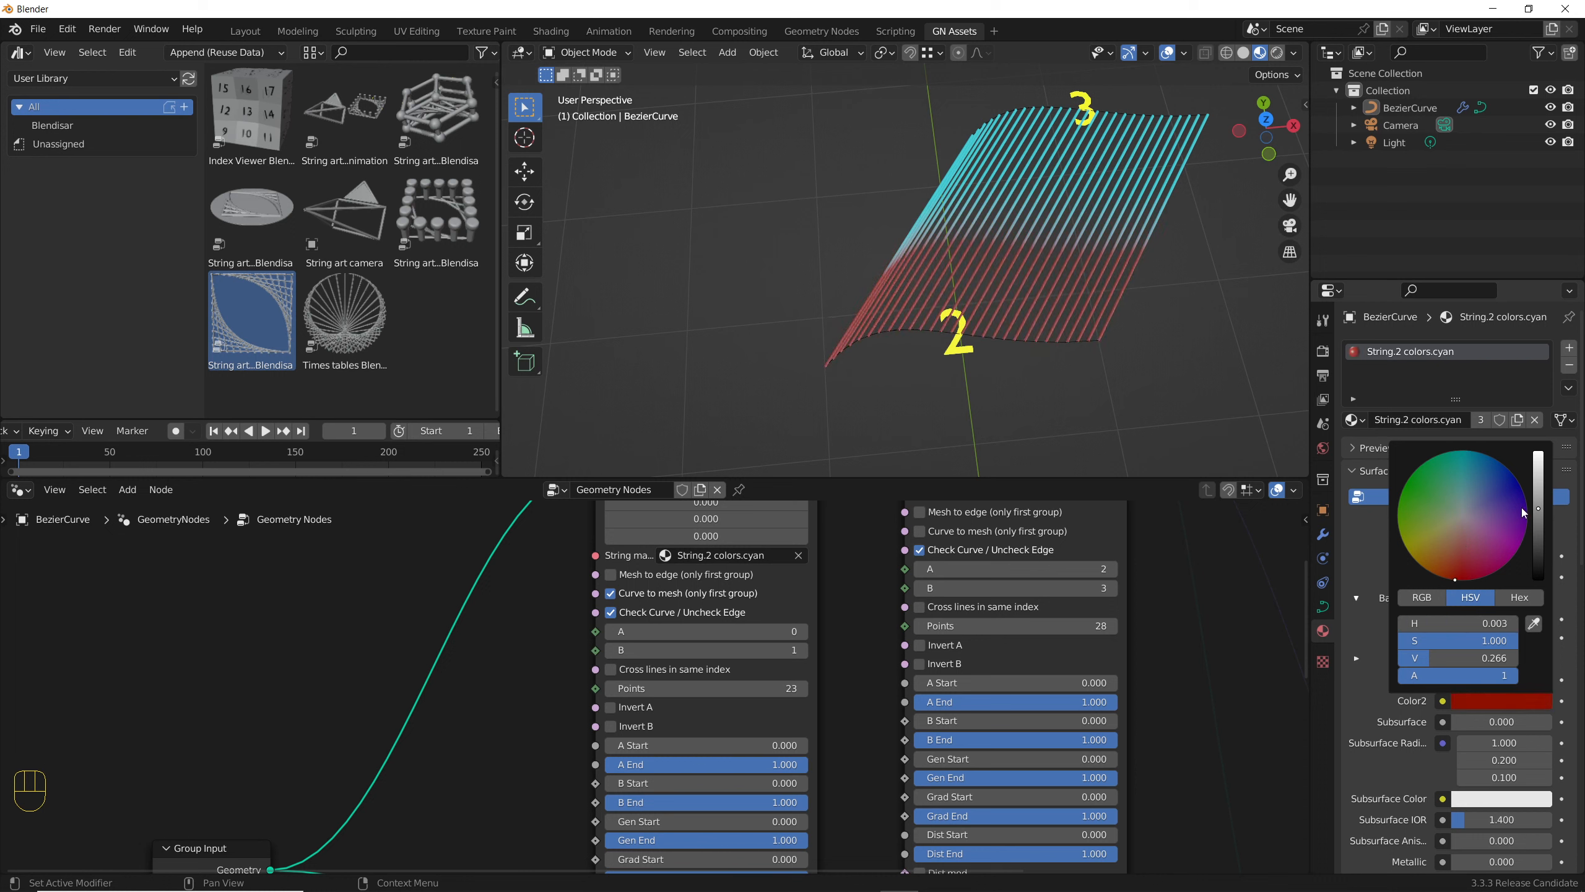
pyautogui.moveTo(1537, 509); pyautogui.dragTo(1537, 465)
pyautogui.scroll(-5, 1005, 253)
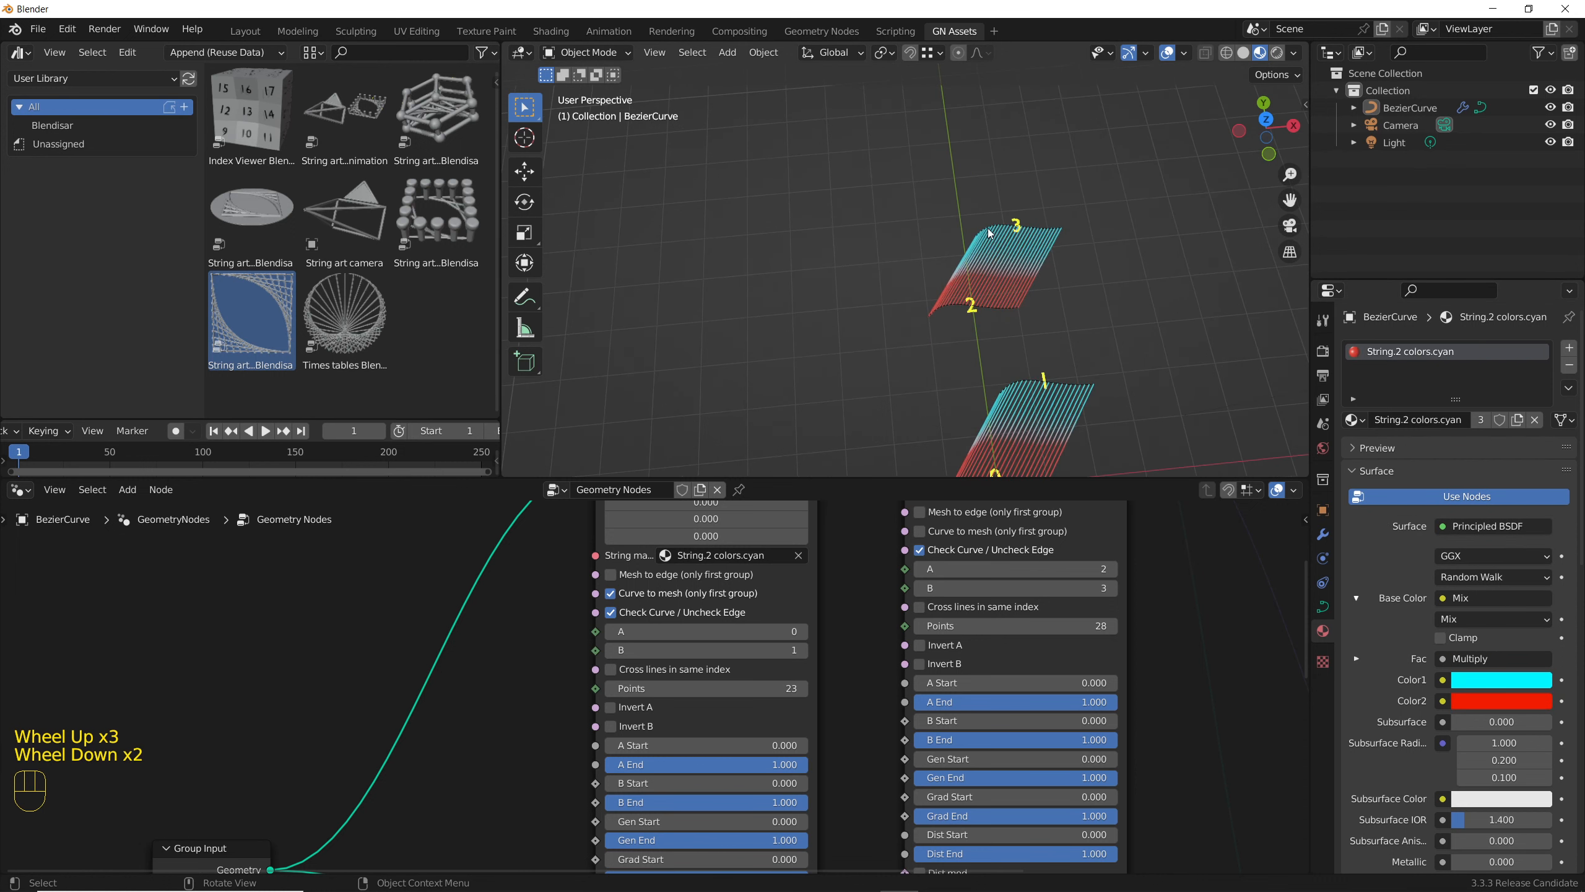
pyautogui.scroll(2, 990, 234)
pyautogui.scroll(1, 851, 582)
# - Replace the linked string material on the second String art setup node with String.colors 1
pyautogui.moveTo(850, 582); pyautogui.dragTo(876, 749, button='middle')
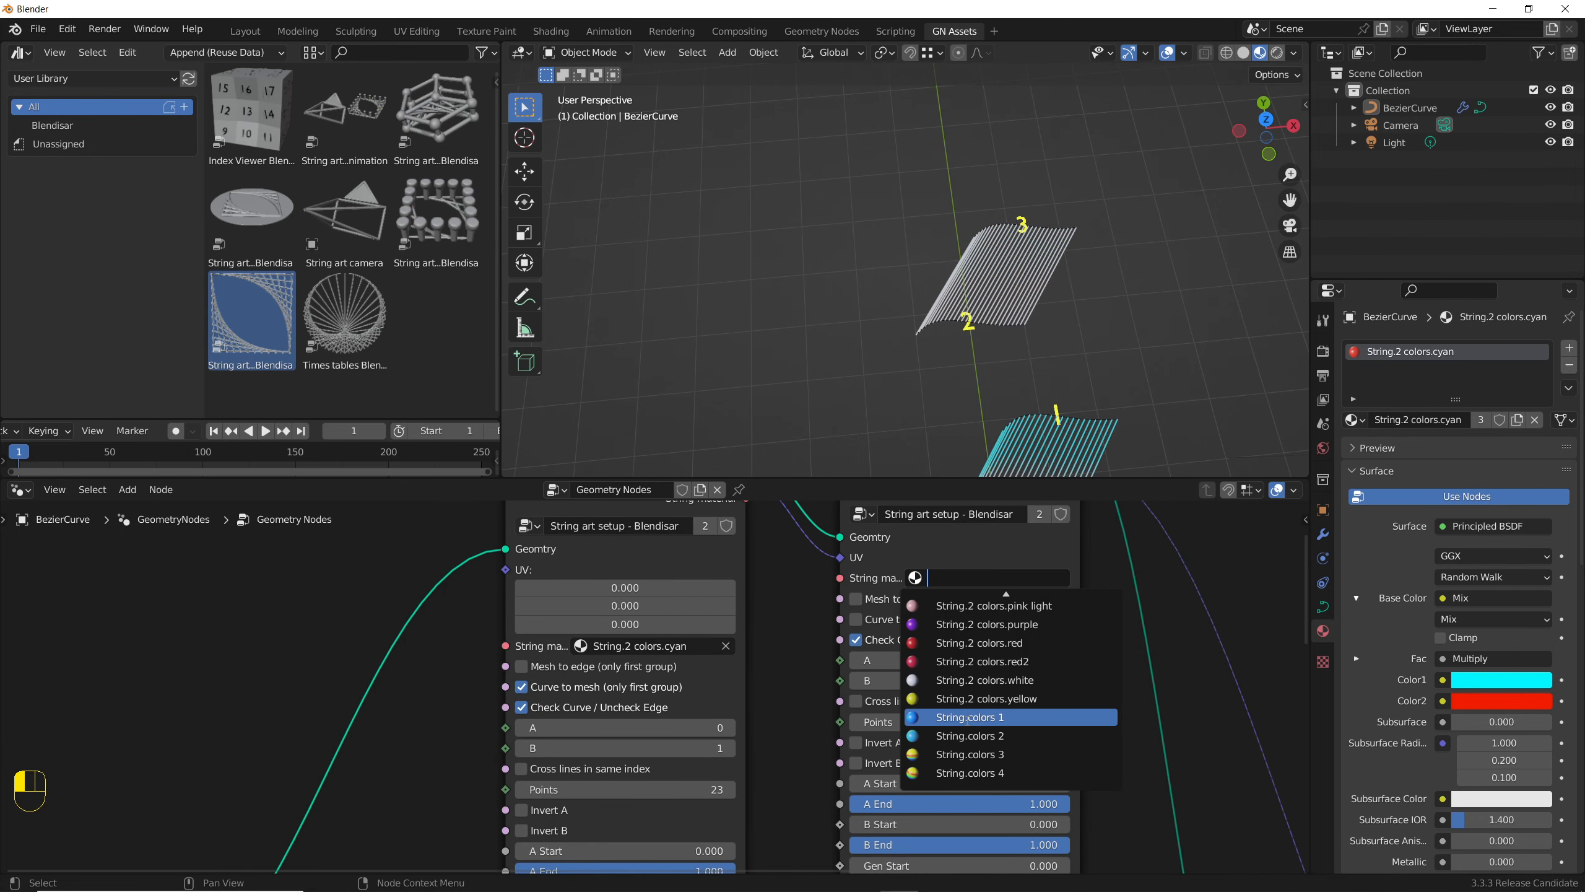
pyautogui.click(968, 719)
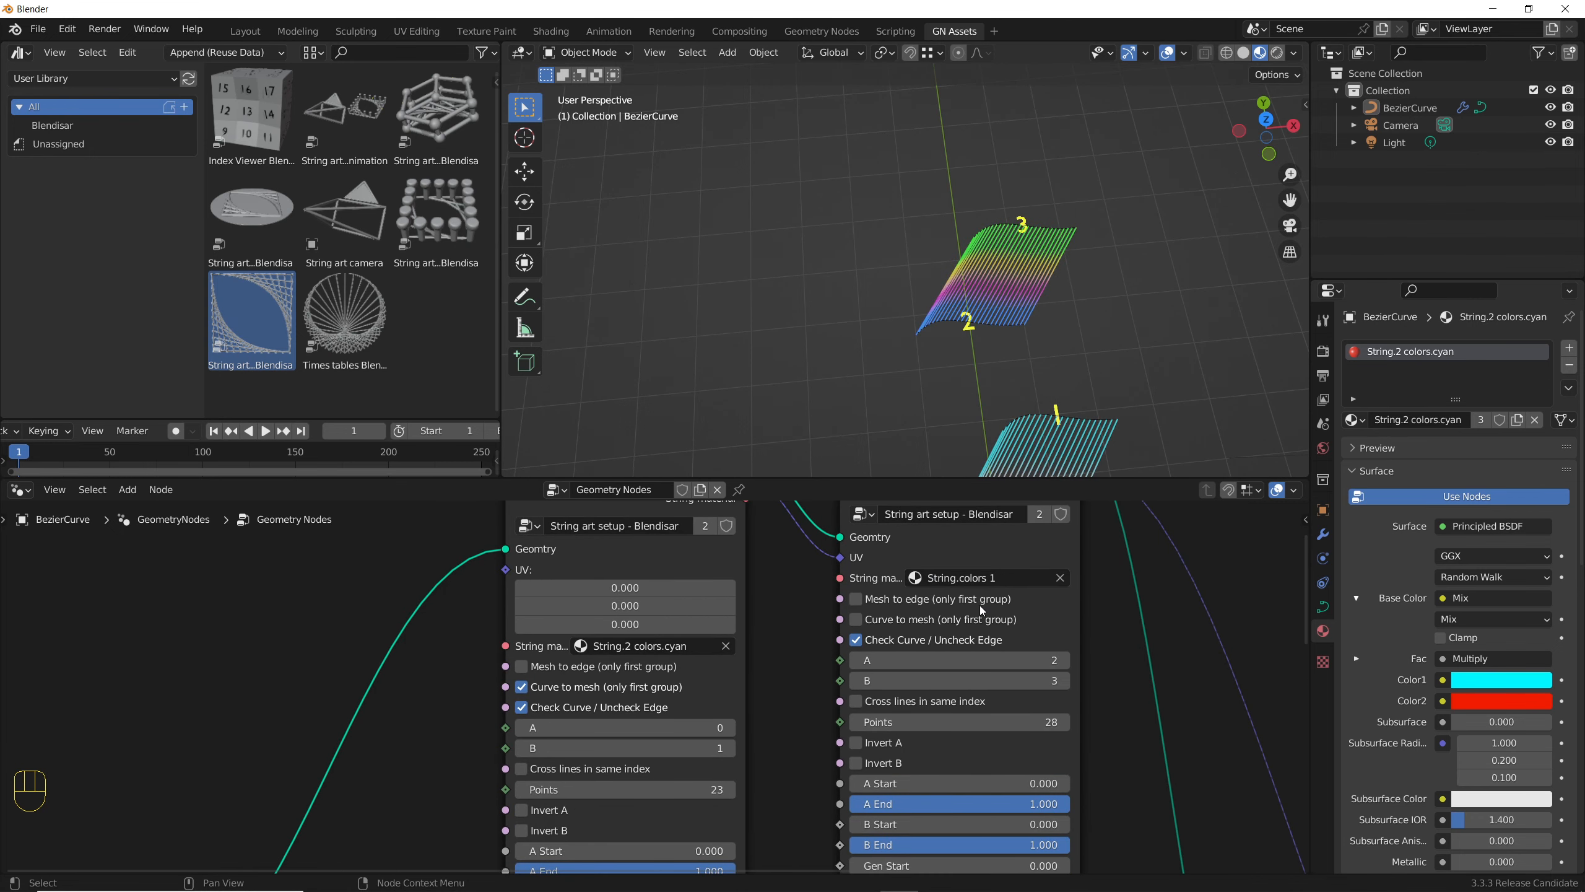
pyautogui.moveTo(1024, 318); pyautogui.dragTo(1018, 280, button='middle')
pyautogui.scroll(4, 1018, 280)
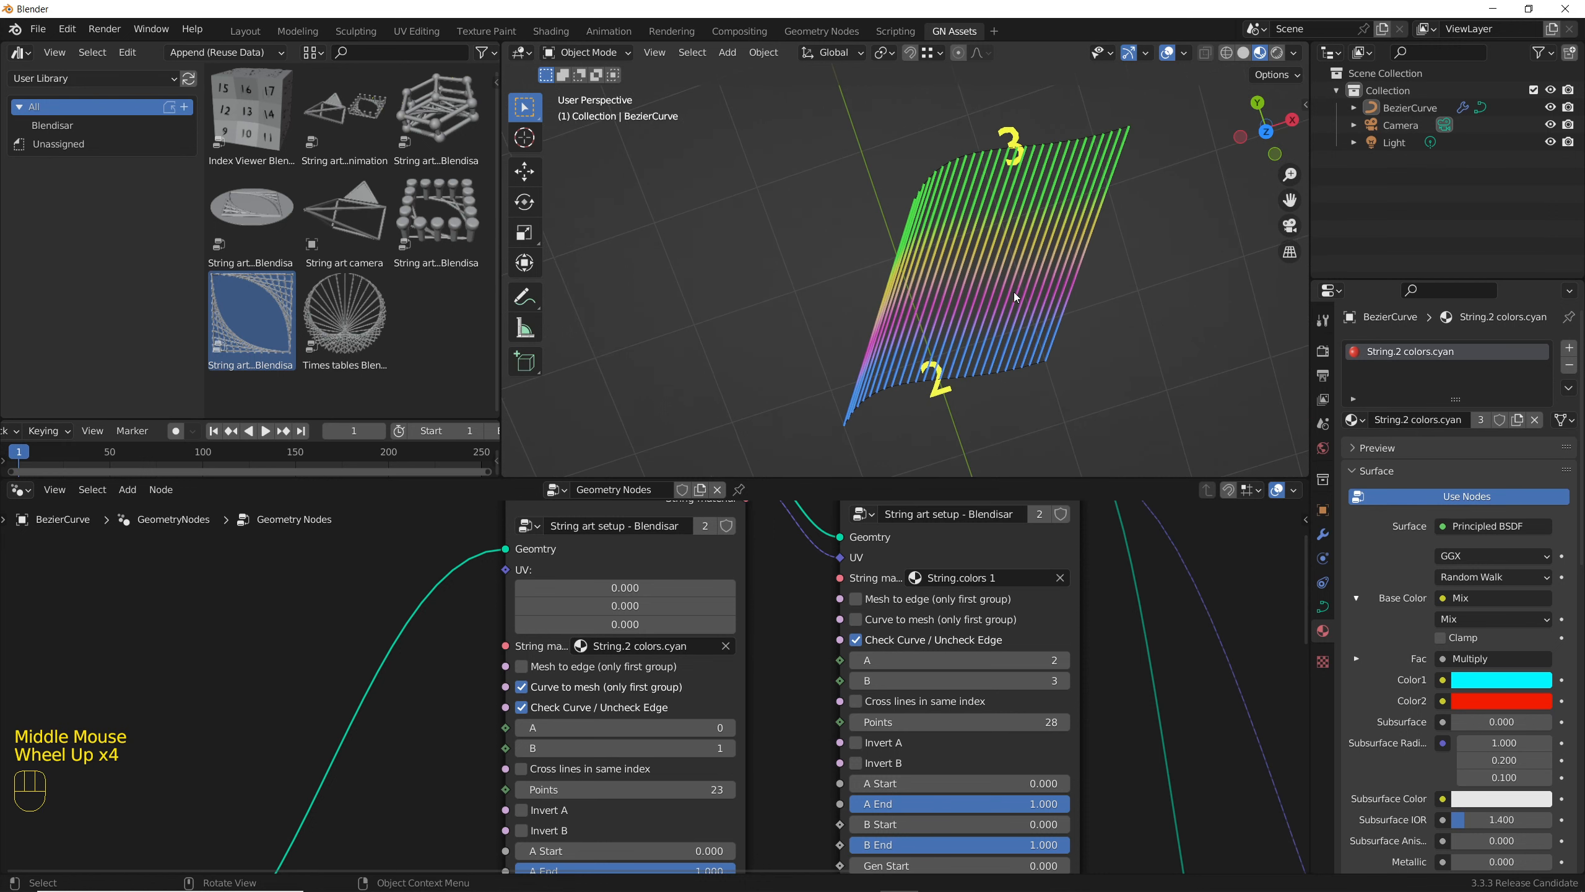
# - Switch the second String art setup node's string material to String.1 color
pyautogui.click(985, 578)
pyautogui.click(961, 644)
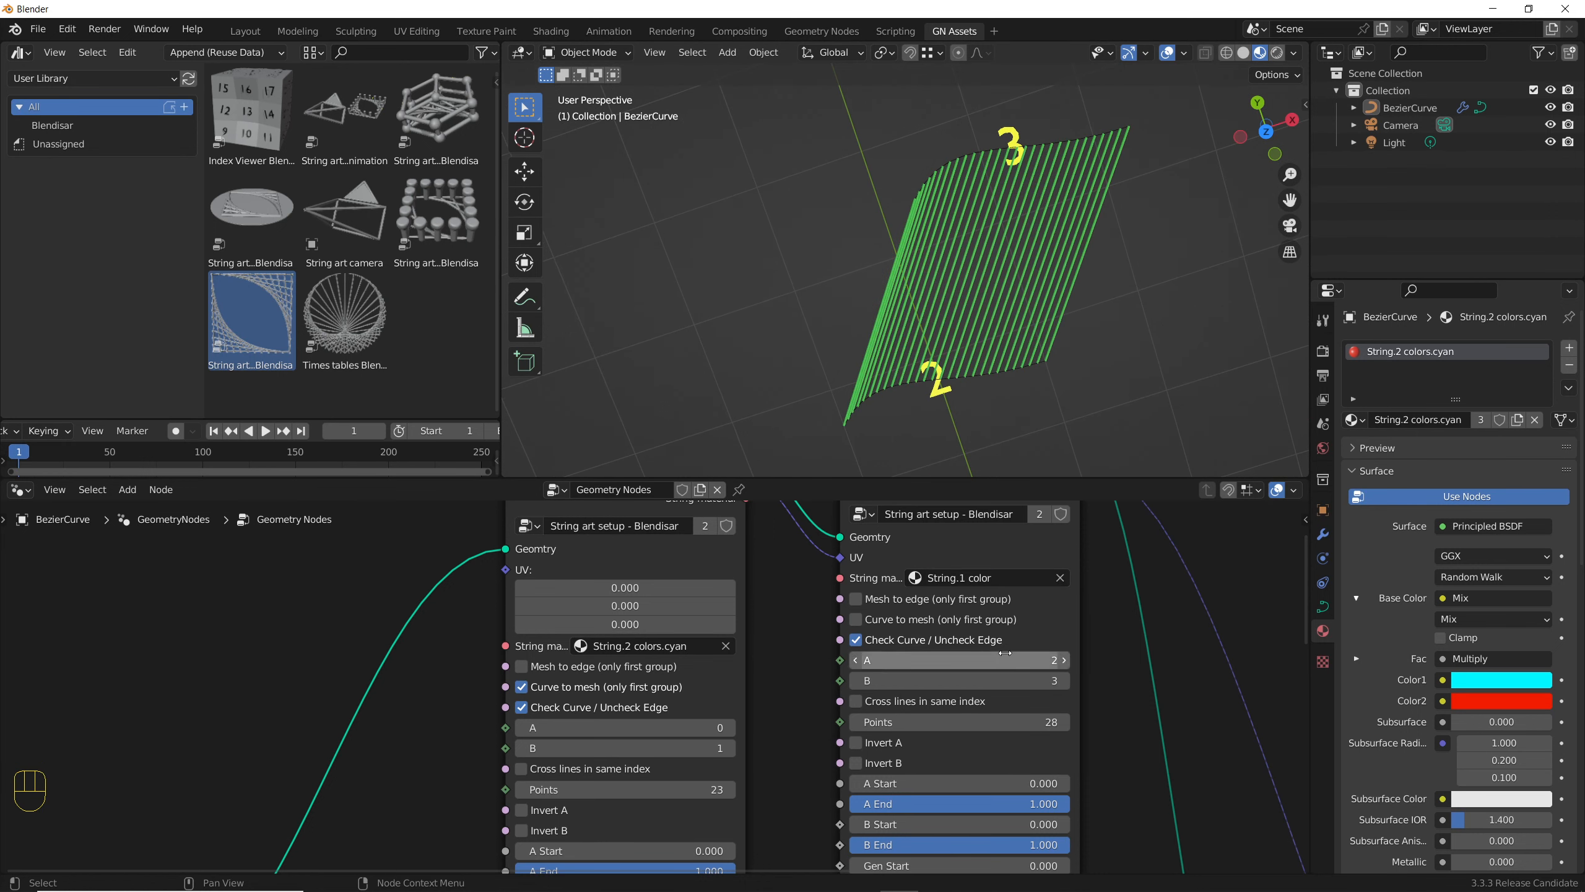
pyautogui.moveTo(1114, 664); pyautogui.dragTo(1102, 730, button='middle')
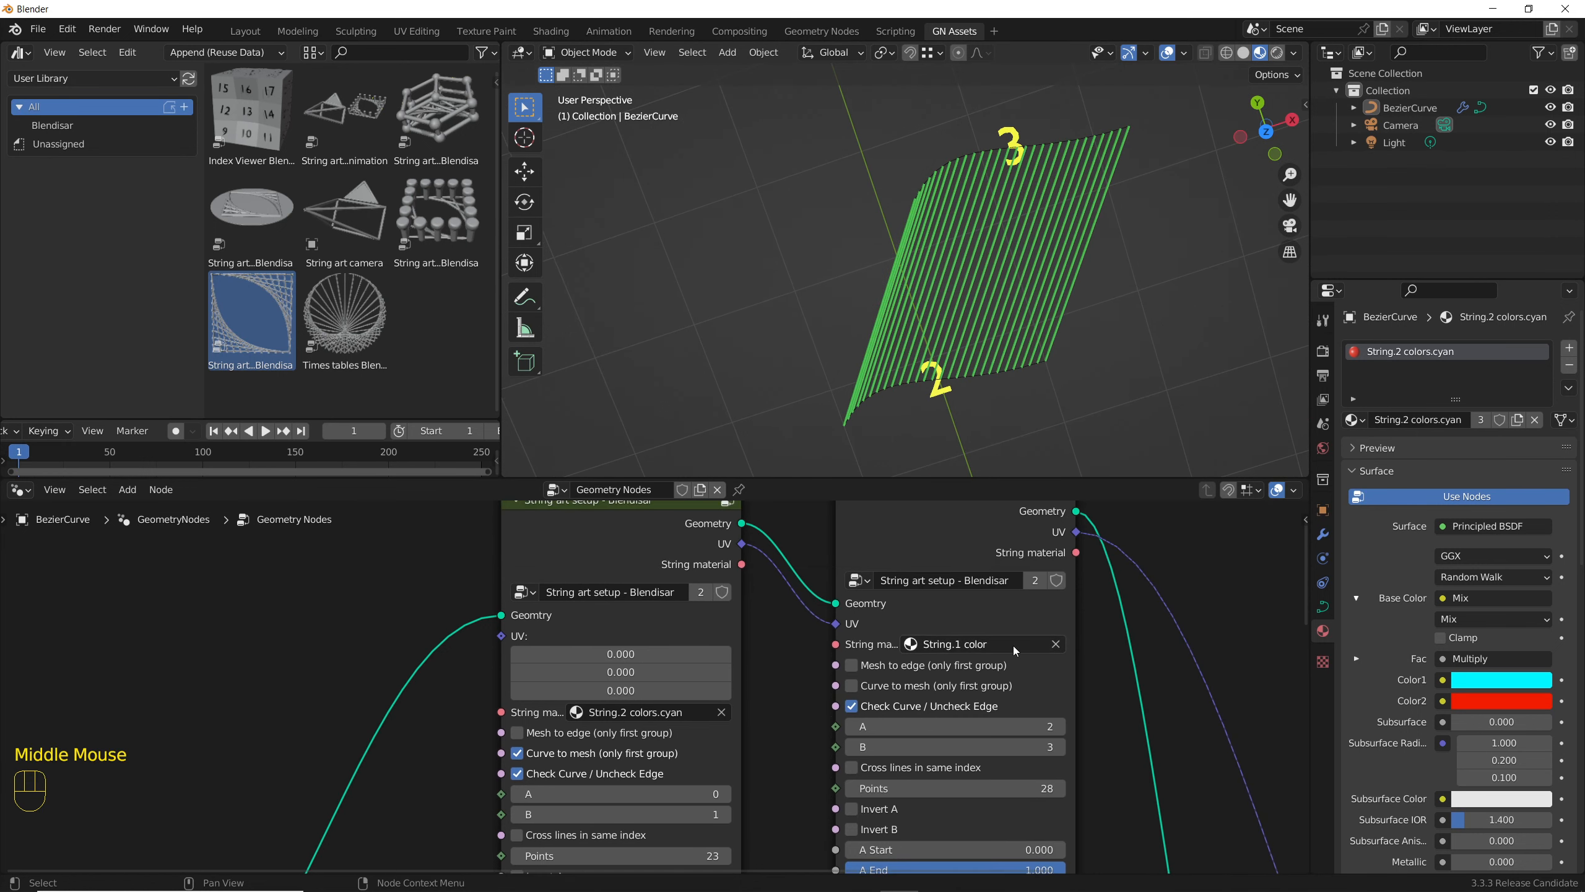
# - Assign String.1 color to the BezierCurve's material slot and pick a different Color1 for it
pyautogui.click(1353, 419)
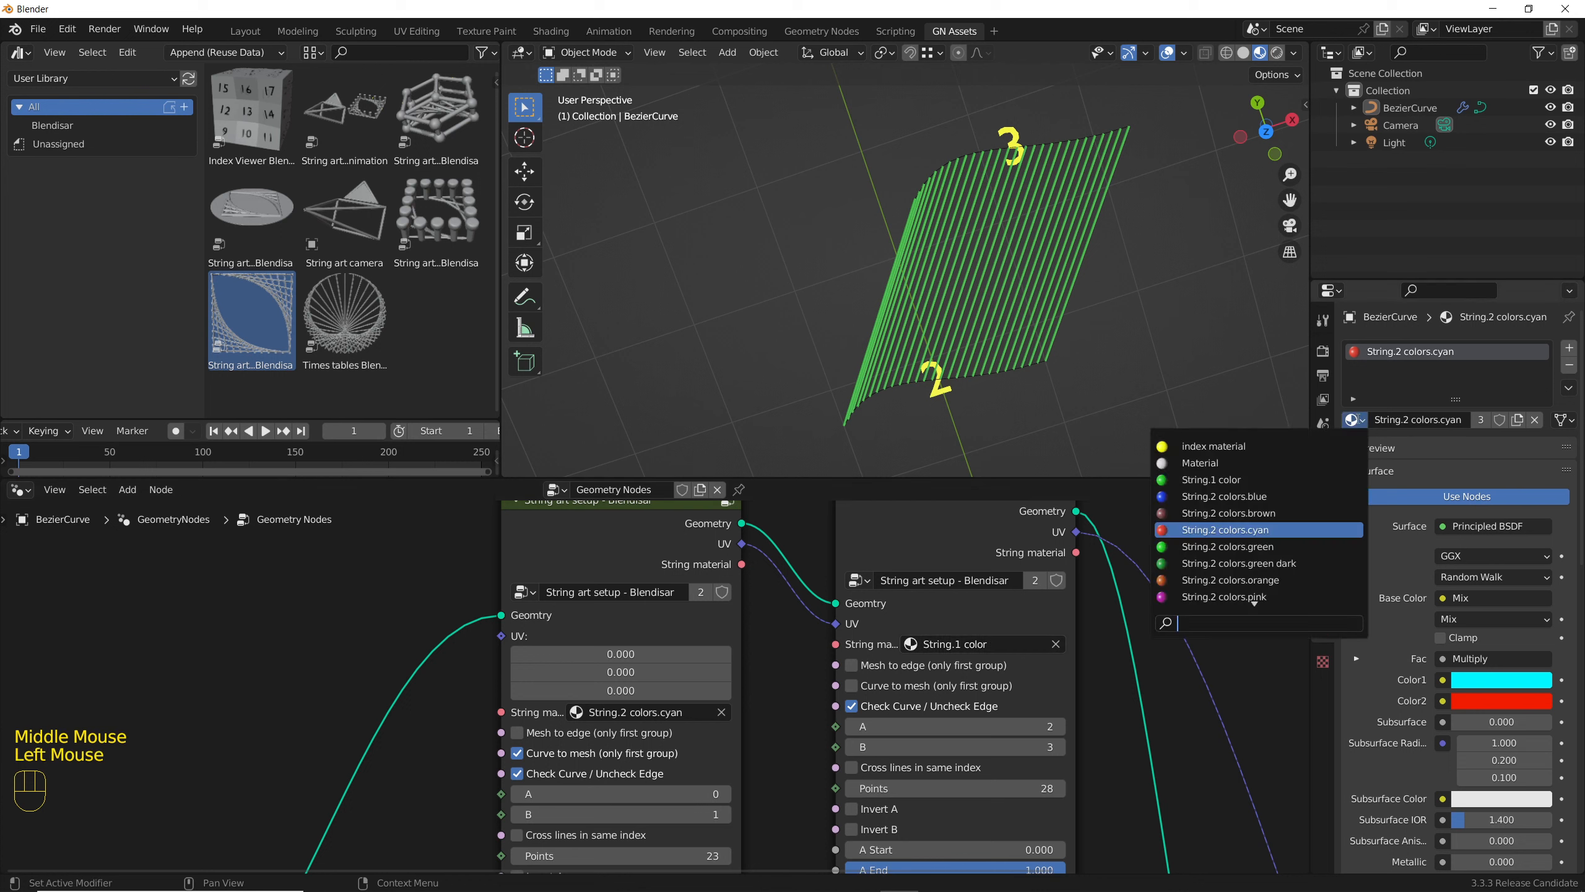
pyautogui.click(1262, 479)
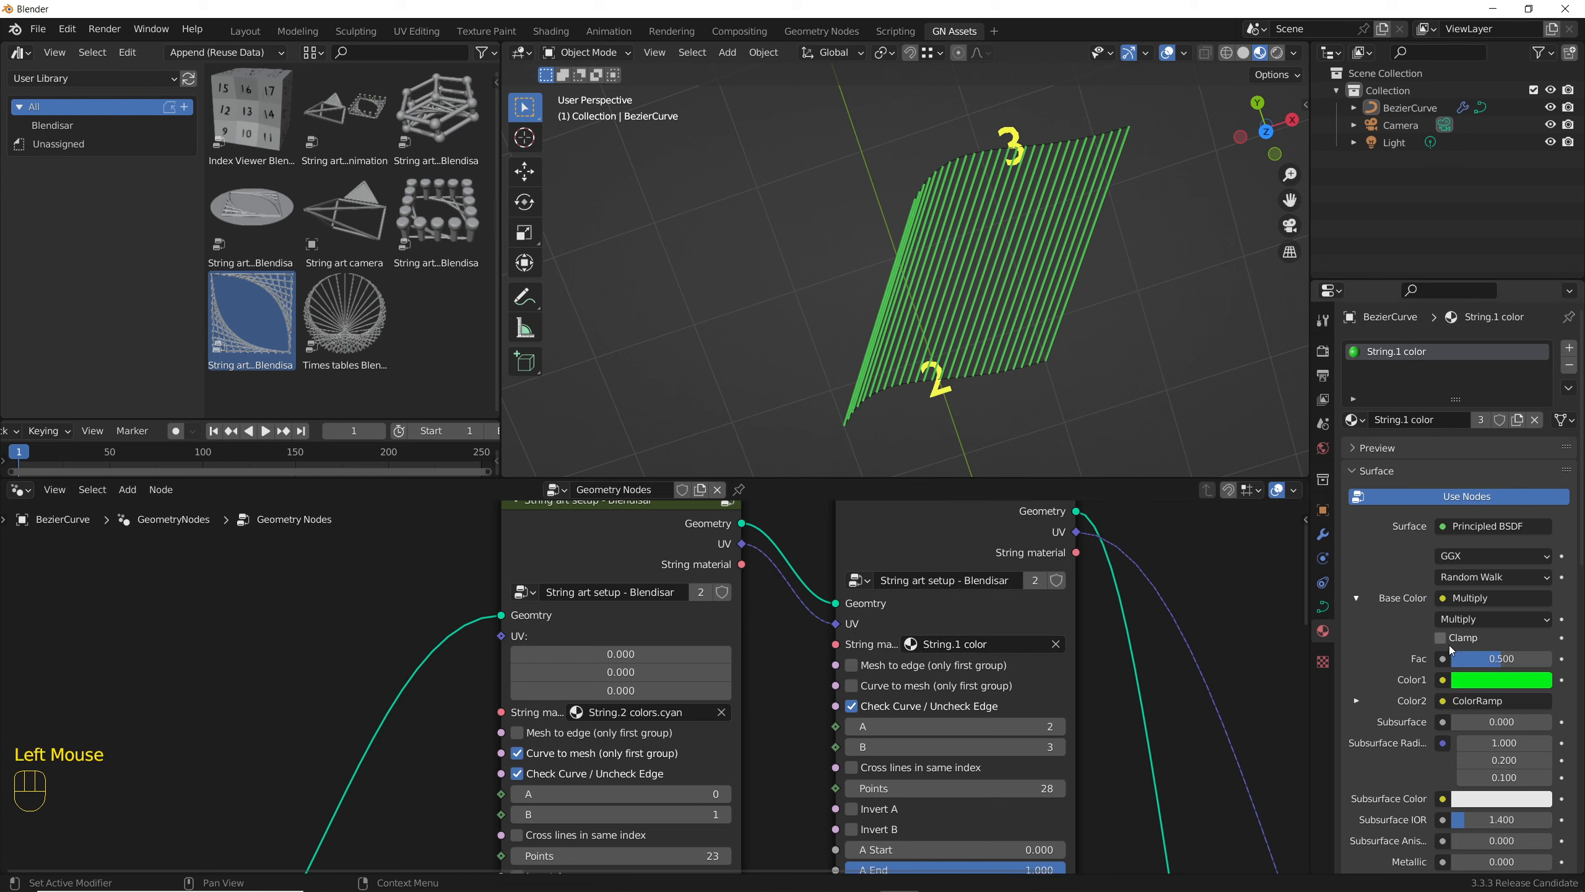
pyautogui.click(1490, 681)
pyautogui.moveTo(1455, 507)
pyautogui.mouseDown()
pyautogui.moveTo(1447, 431)
pyautogui.moveTo(1486, 434)
pyautogui.moveTo(1518, 458)
pyautogui.moveTo(1524, 505)
pyautogui.moveTo(1499, 547)
pyautogui.mouseUp()
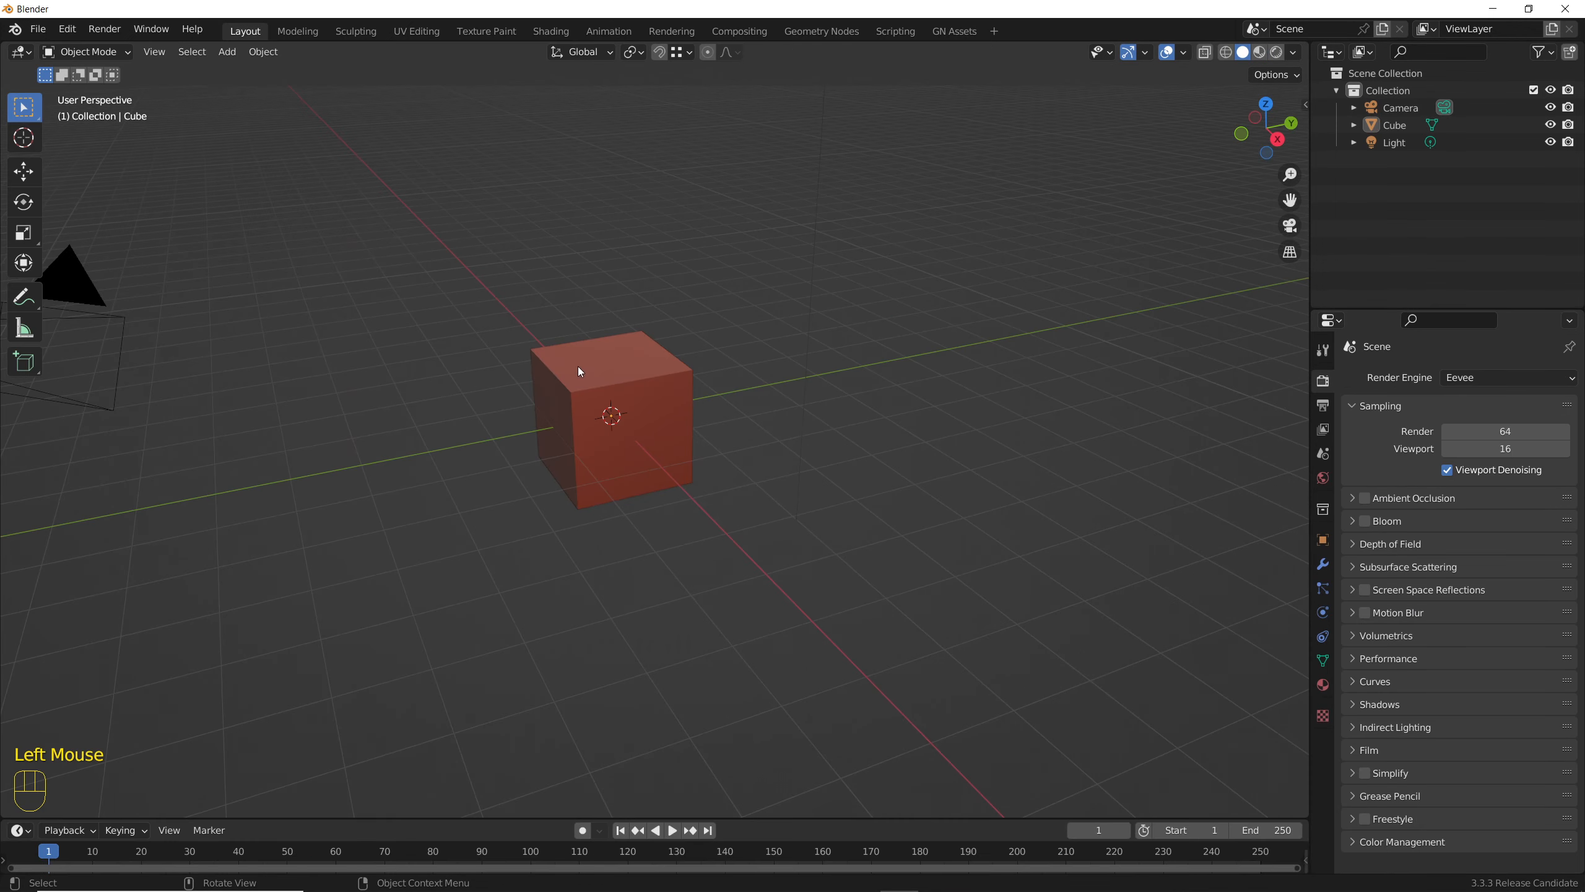
# - In a new file, give the cube a geometry node tree and feed a String to Curves node's Curve Instances into Group Output
pyautogui.click(579, 371)
pyautogui.hotkey('shift', 'a')
pyautogui.write('string')
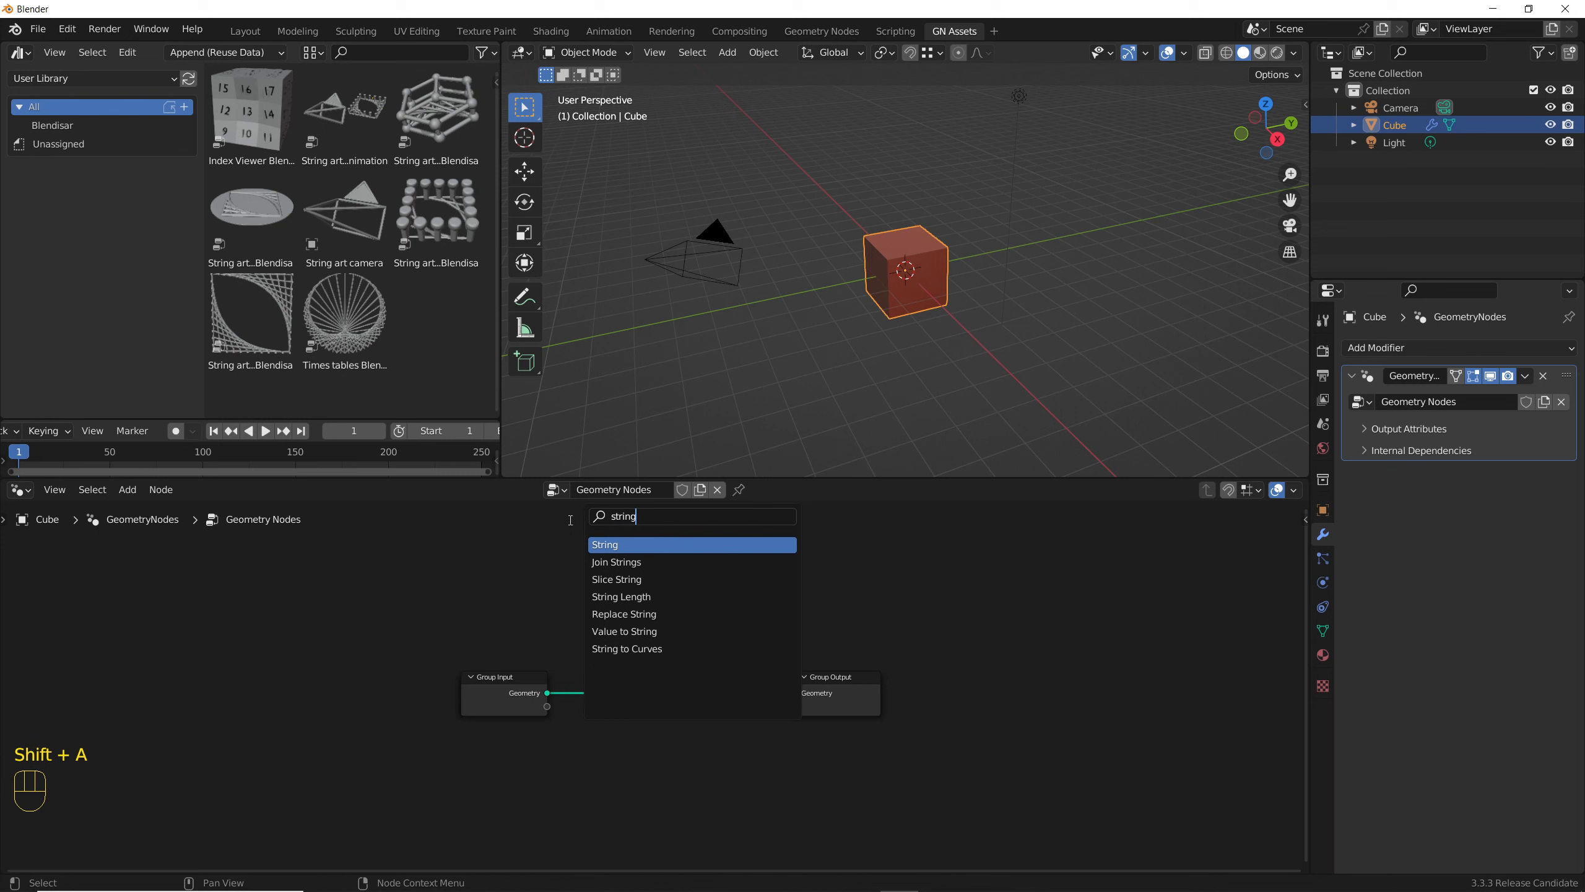
pyautogui.press('Down')
pyautogui.press('Down')
pyautogui.press('Down')
pyautogui.press('Down')
pyautogui.press('Down')
pyautogui.press('Down')
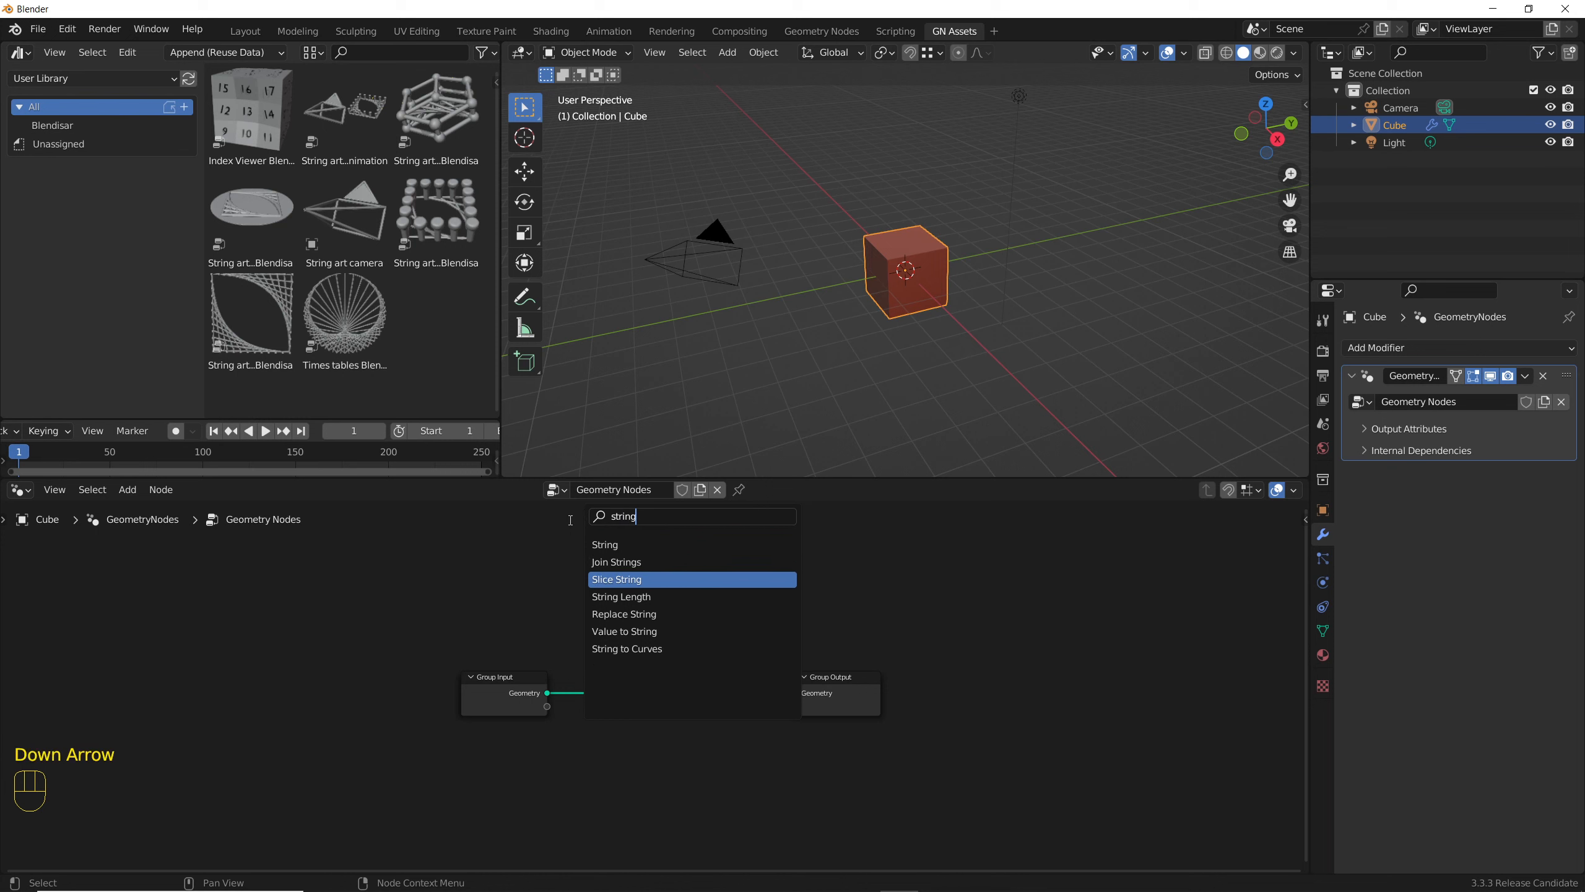
pyautogui.press('Return')
pyautogui.click(601, 624)
pyautogui.moveTo(601, 624); pyautogui.dragTo(350, 613)
pyautogui.scroll(2, 332, 804)
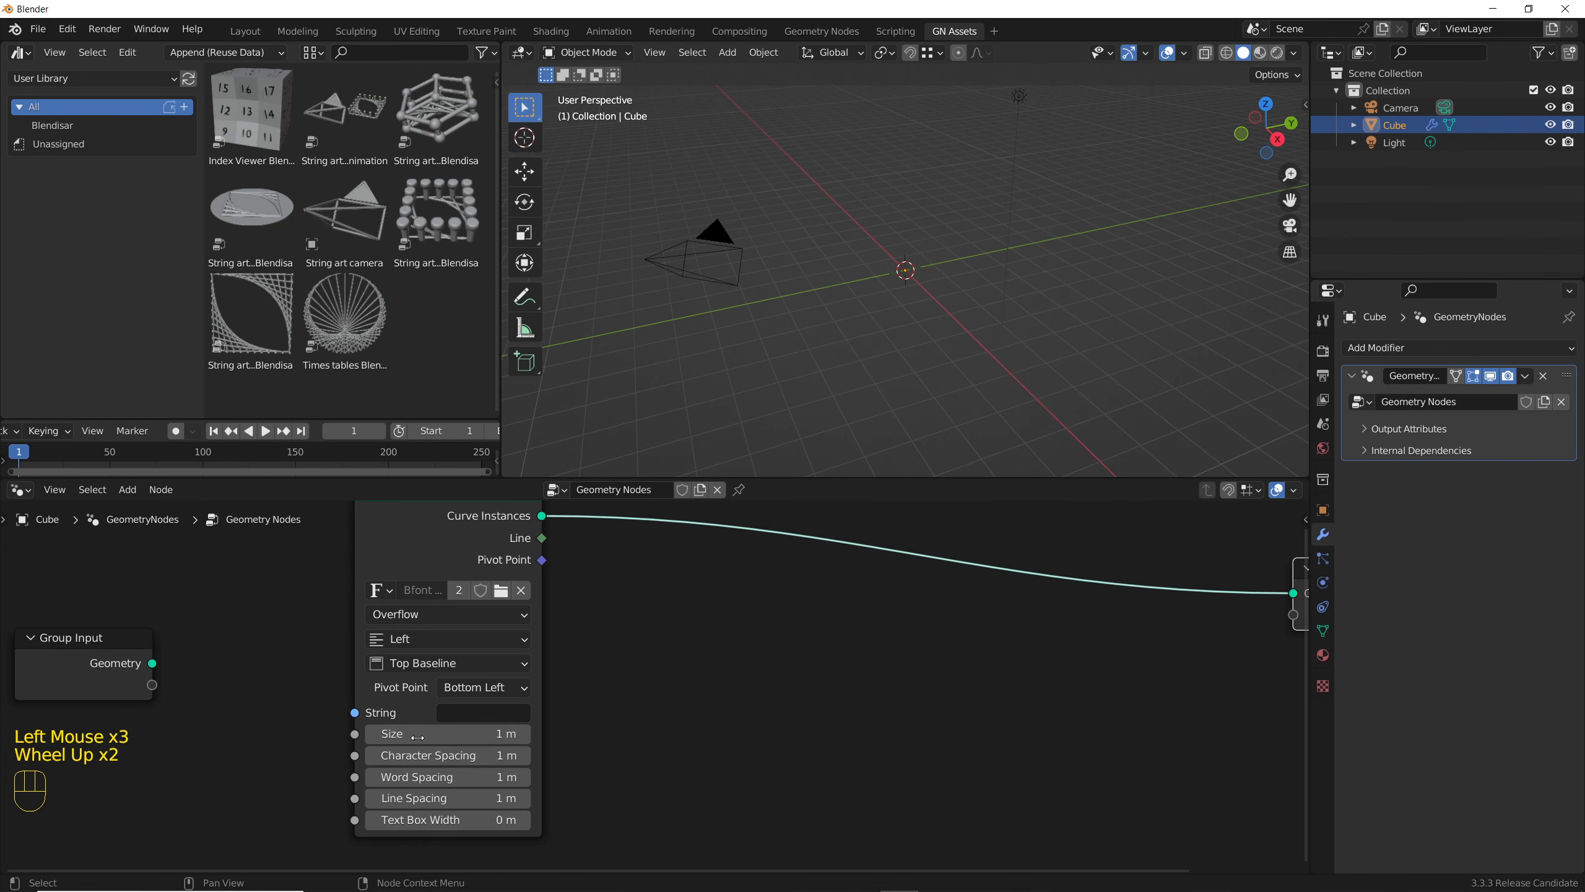
# - Set the String to Curves text to S and its Size to 2 m
pyautogui.click(455, 714)
pyautogui.write('S')
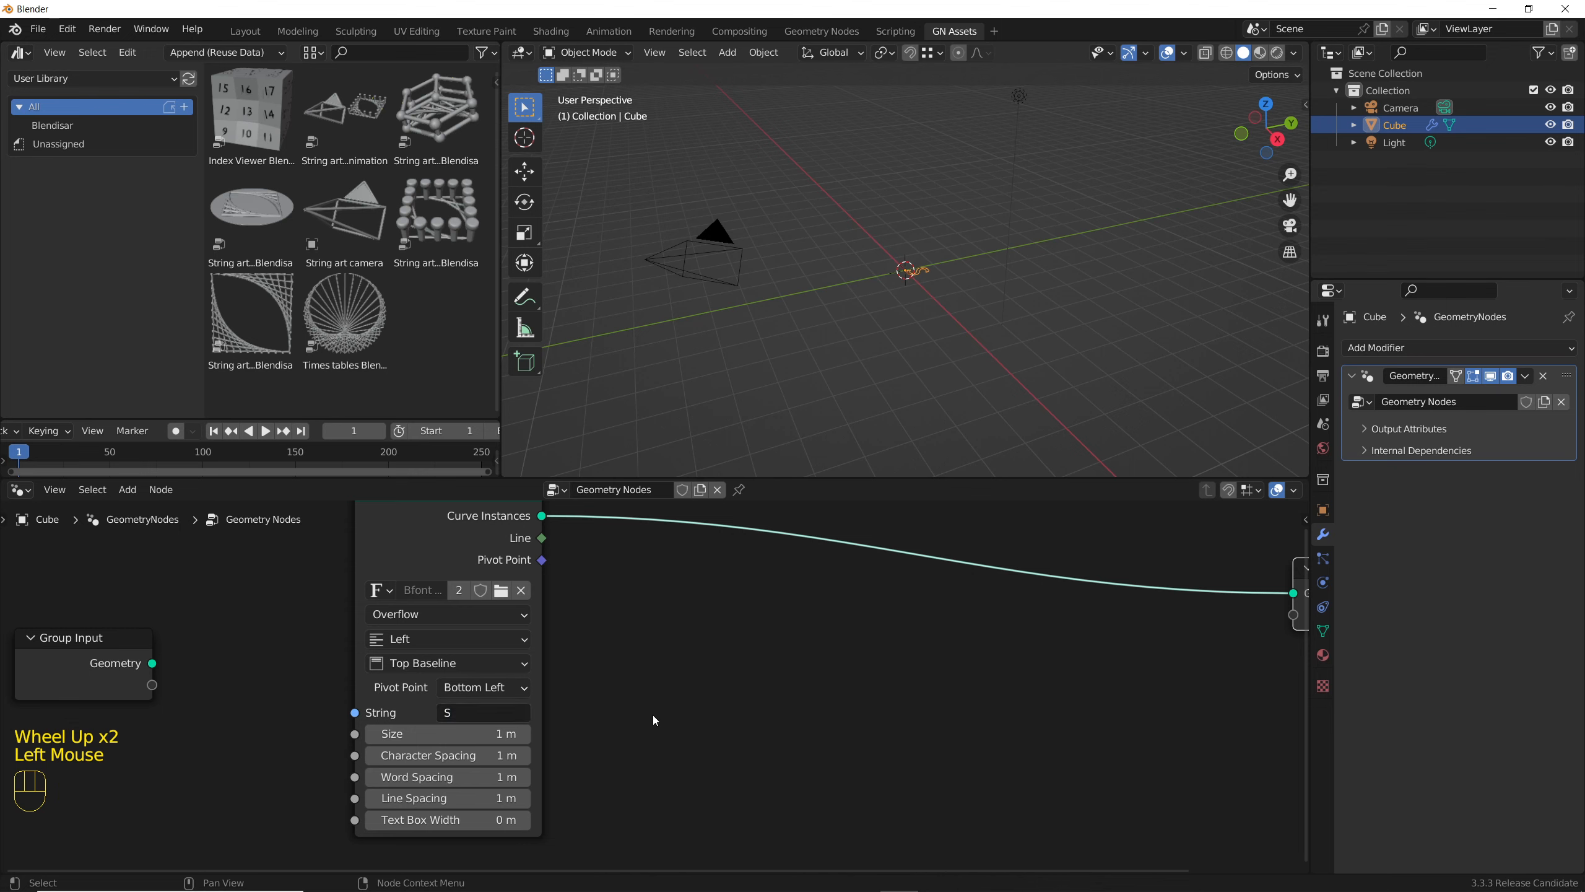
pyautogui.scroll(-3, 654, 720)
pyautogui.moveTo(654, 689); pyautogui.dragTo(655, 704, button='middle')
pyautogui.press('KP_7')
pyautogui.scroll(3, 521, 715)
pyautogui.click(595, 760)
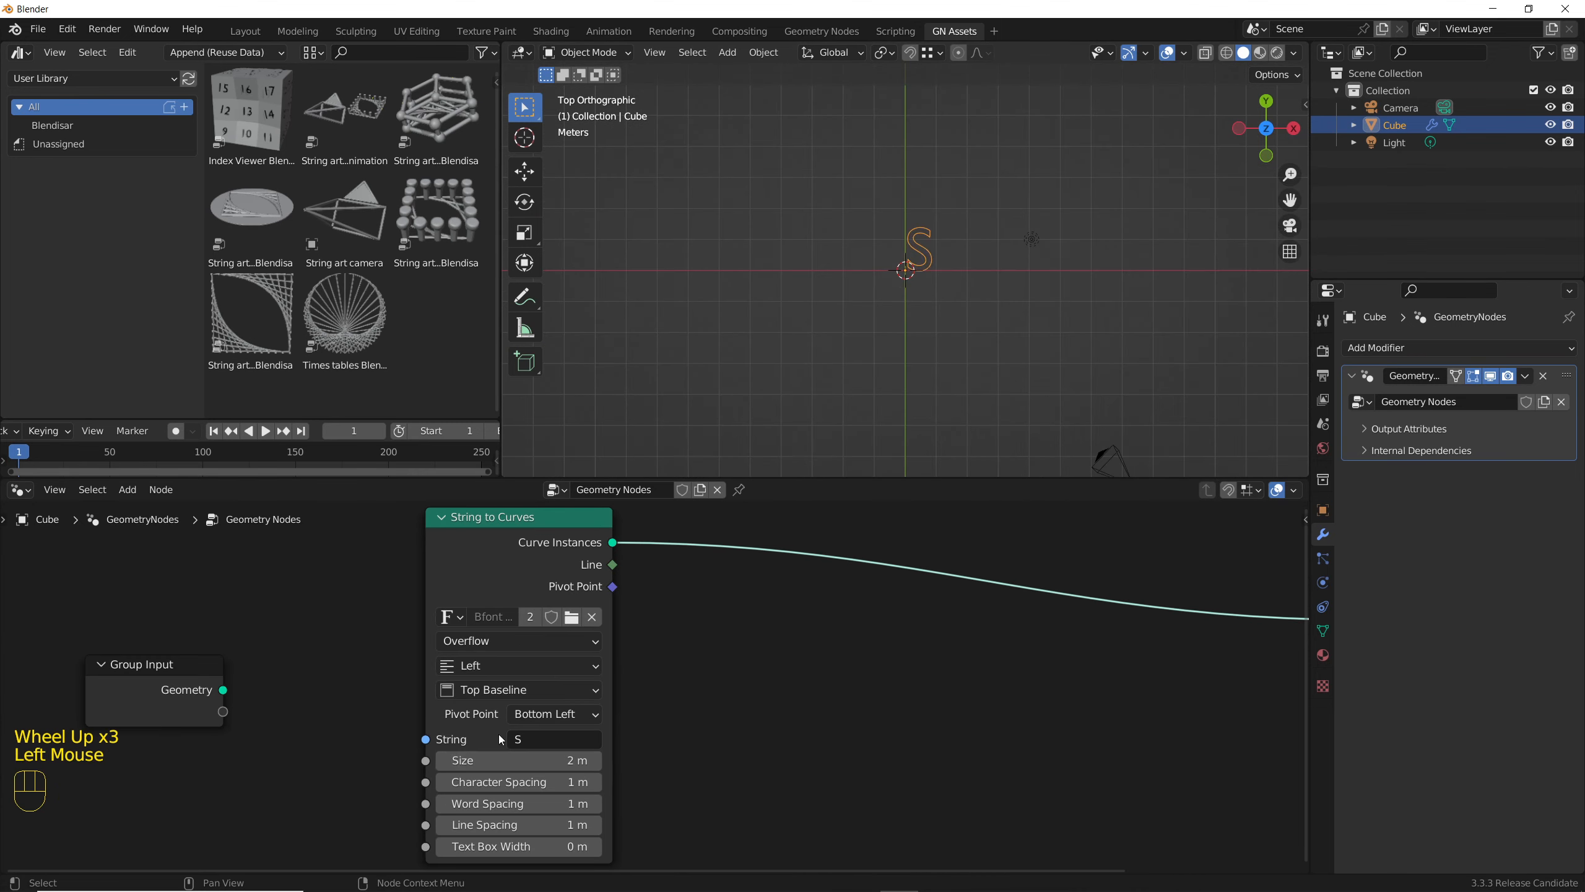
# - Align the String to Curves text to Center horizontally and Middle vertically
pyautogui.moveTo(518, 665); pyautogui.dragTo(482, 712)
pyautogui.moveTo(518, 689); pyautogui.dragTo(484, 767)
pyautogui.scroll(4, 883, 275)
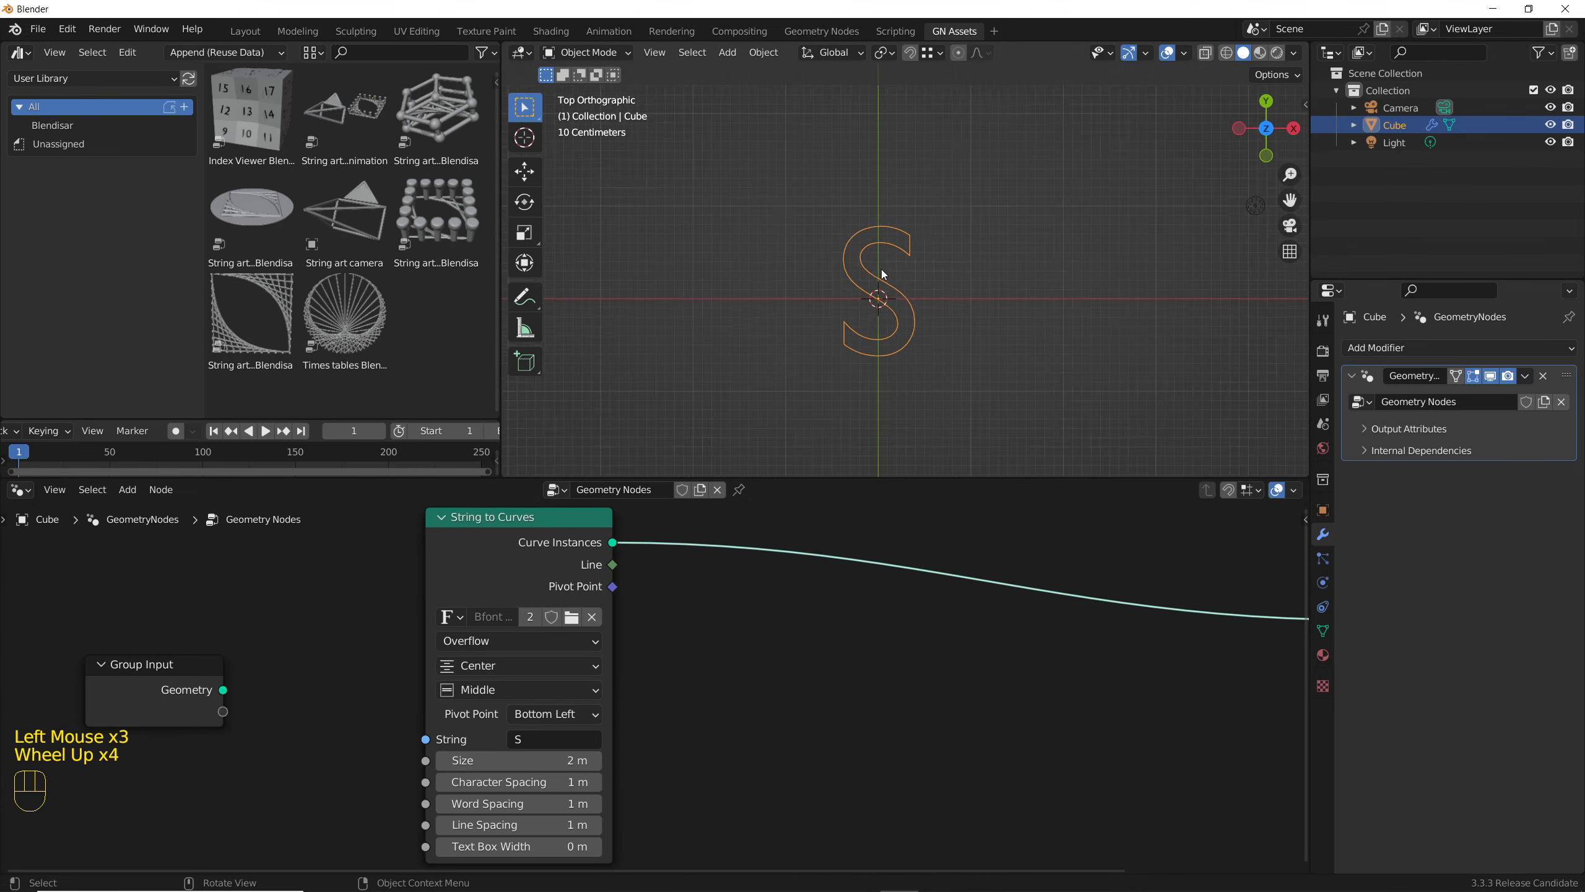
pyautogui.scroll(2, 884, 275)
pyautogui.scroll(-2, 752, 612)
# - Insert the String art setup - Blendisar asset node between String to Curves and Group Output
pyautogui.moveTo(752, 612); pyautogui.dragTo(735, 644, button='middle')
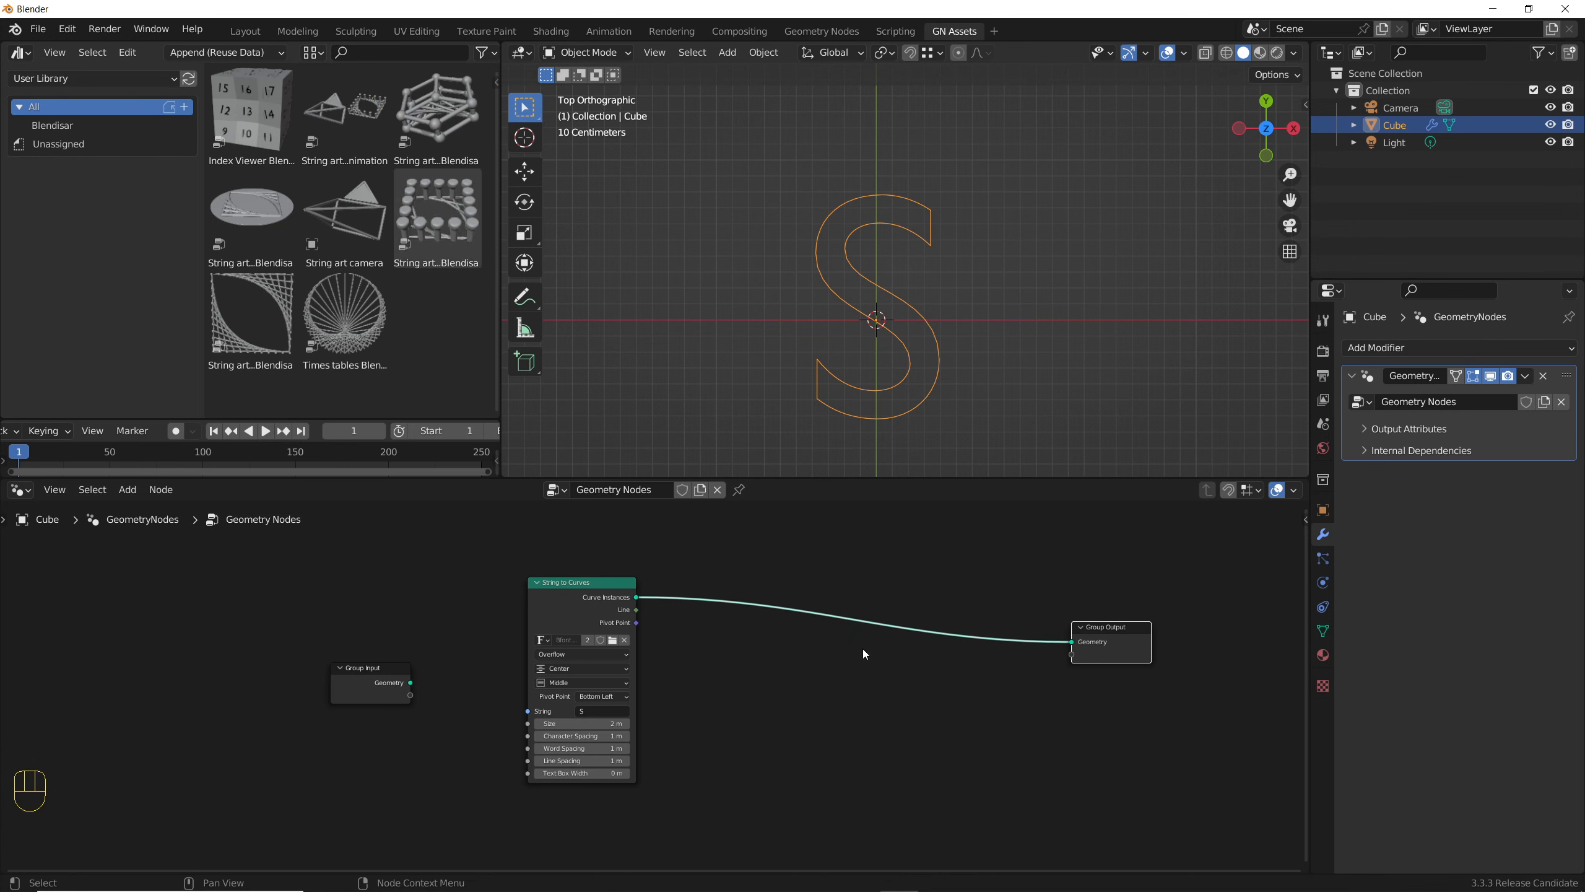
pyautogui.moveTo(253, 332); pyautogui.dragTo(763, 588)
pyautogui.moveTo(802, 608); pyautogui.dragTo(876, 585)
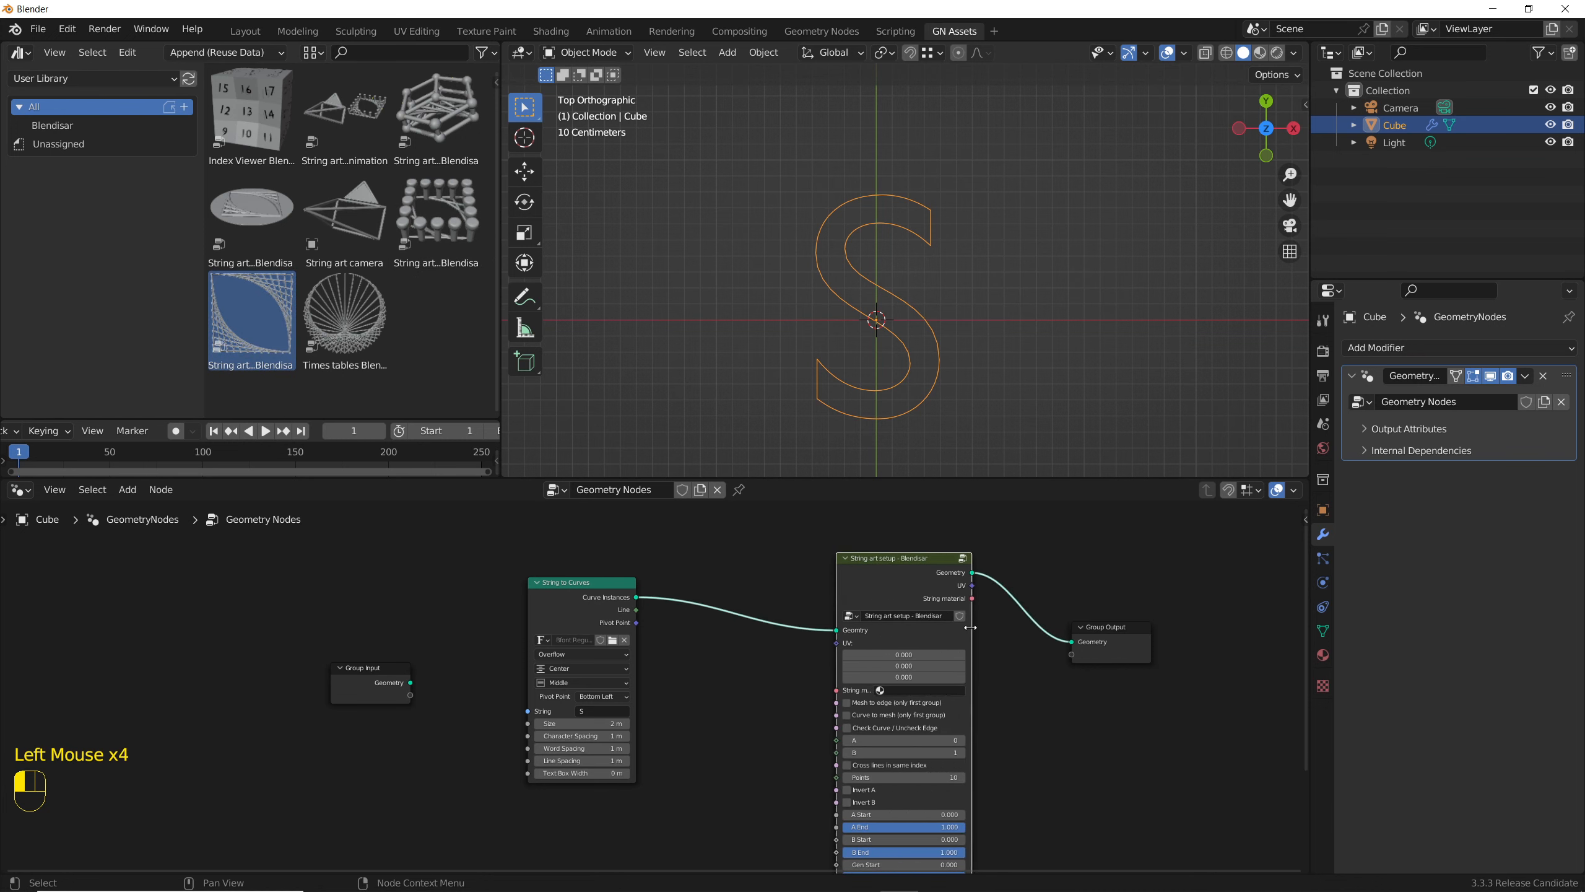
# - Insert a Realize Instances node between String to Curves and String art setup
pyautogui.scroll(4, 649, 597)
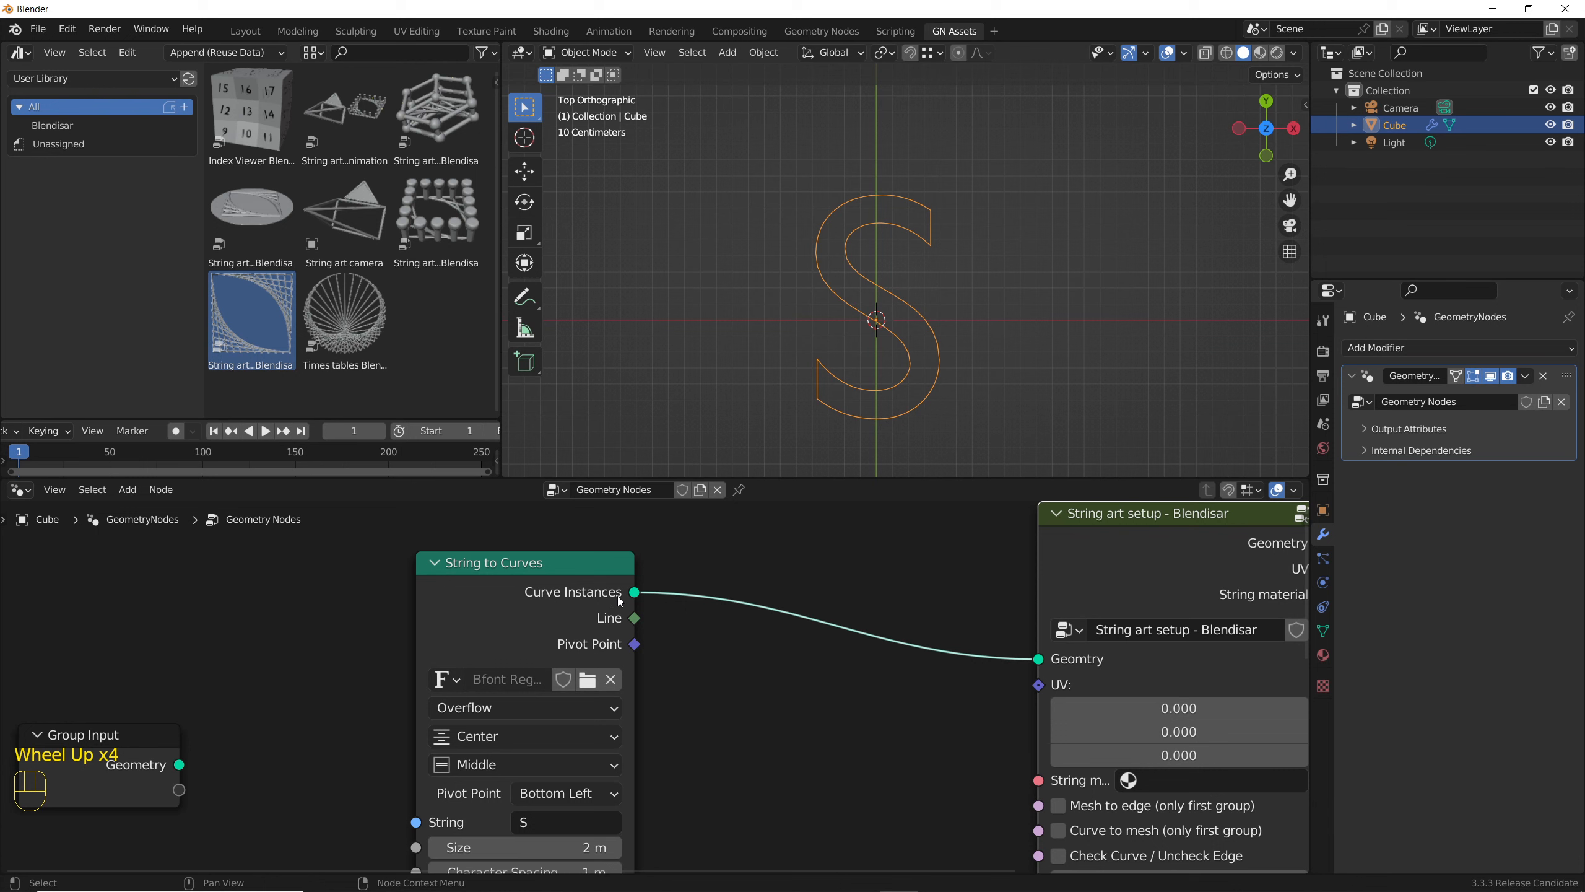
pyautogui.moveTo(510, 565); pyautogui.dragTo(403, 553)
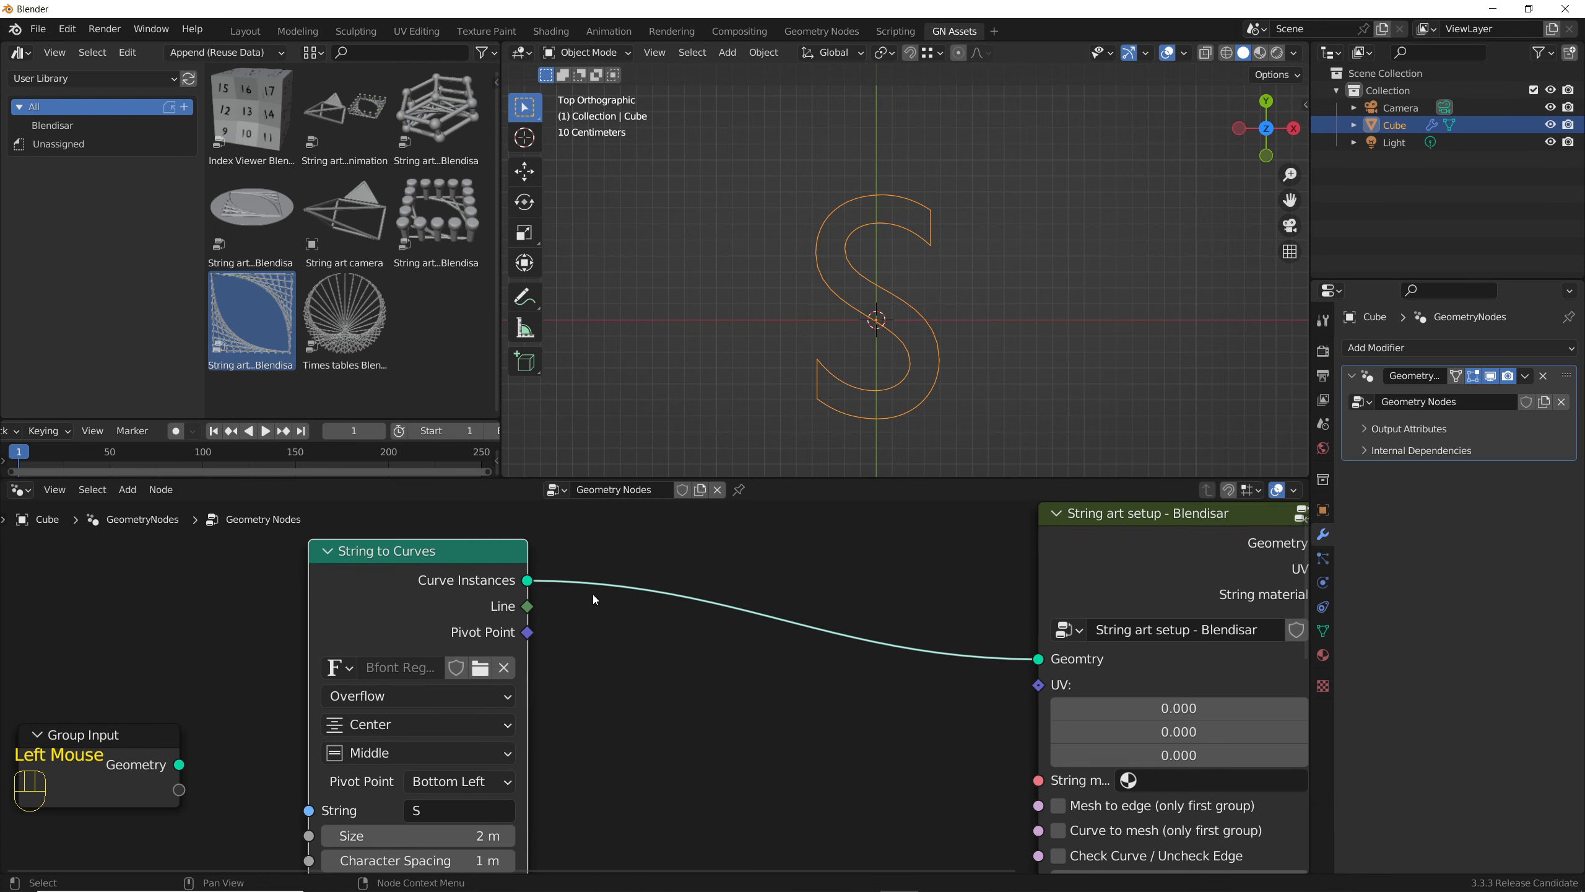
pyautogui.hotkey('shift', 'a')
pyautogui.click(543, 518)
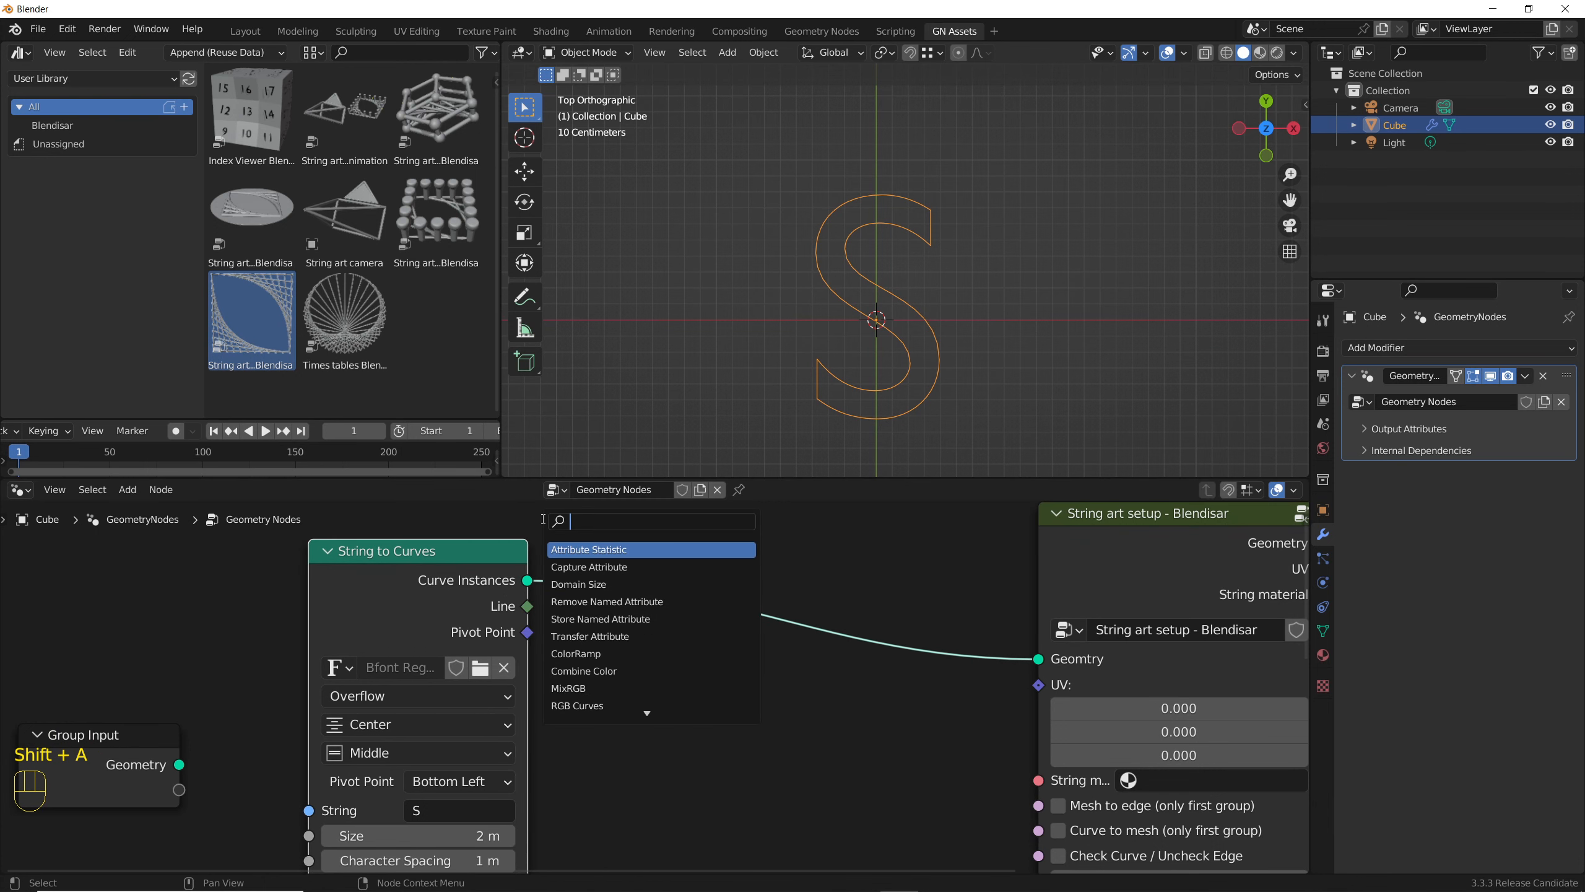
pyautogui.write('rea')
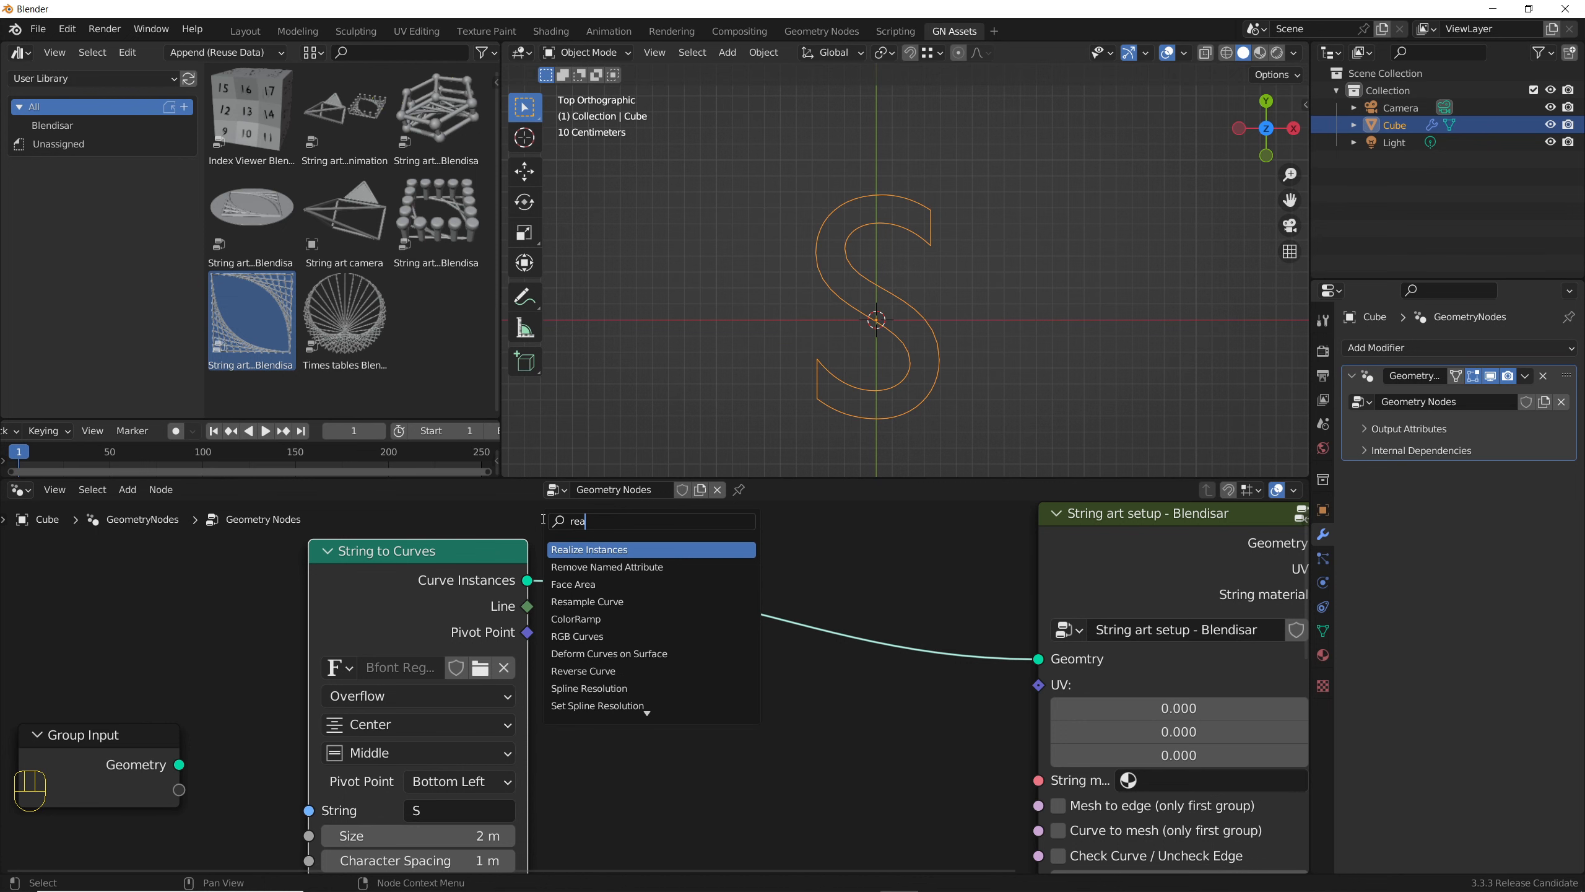
pyautogui.press('Return')
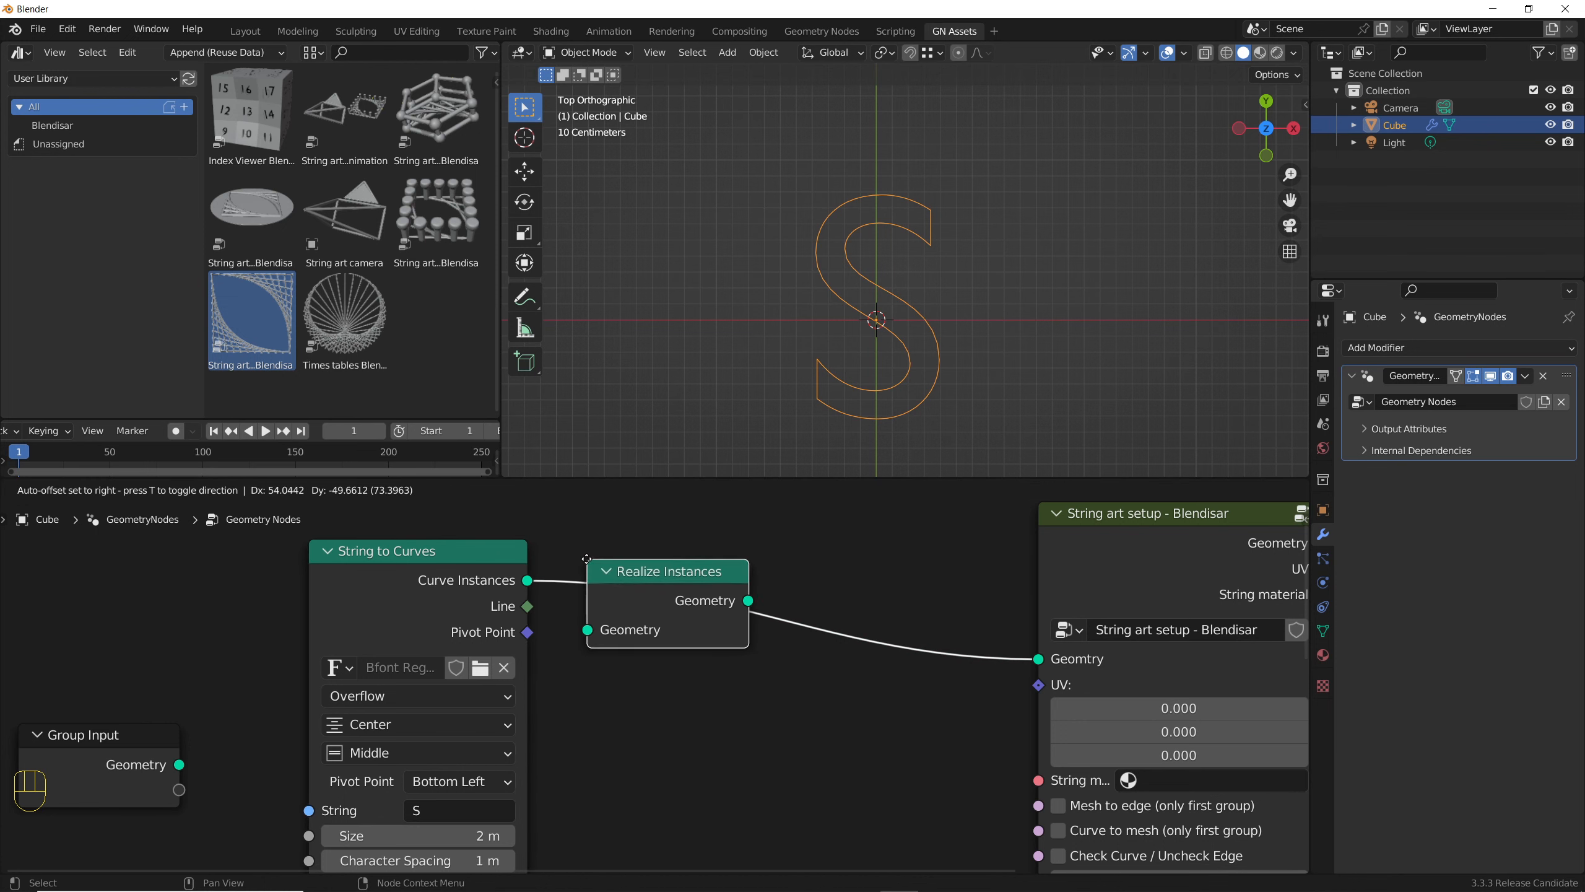
pyautogui.click(584, 558)
# - In the String art setup node, set B to 0 and enable Check Curve / Uncheck Edge and Curve to mesh
pyautogui.scroll(-3, 822, 674)
pyautogui.moveTo(830, 680); pyautogui.dragTo(738, 576, button='middle')
pyautogui.scroll(6, 763, 658)
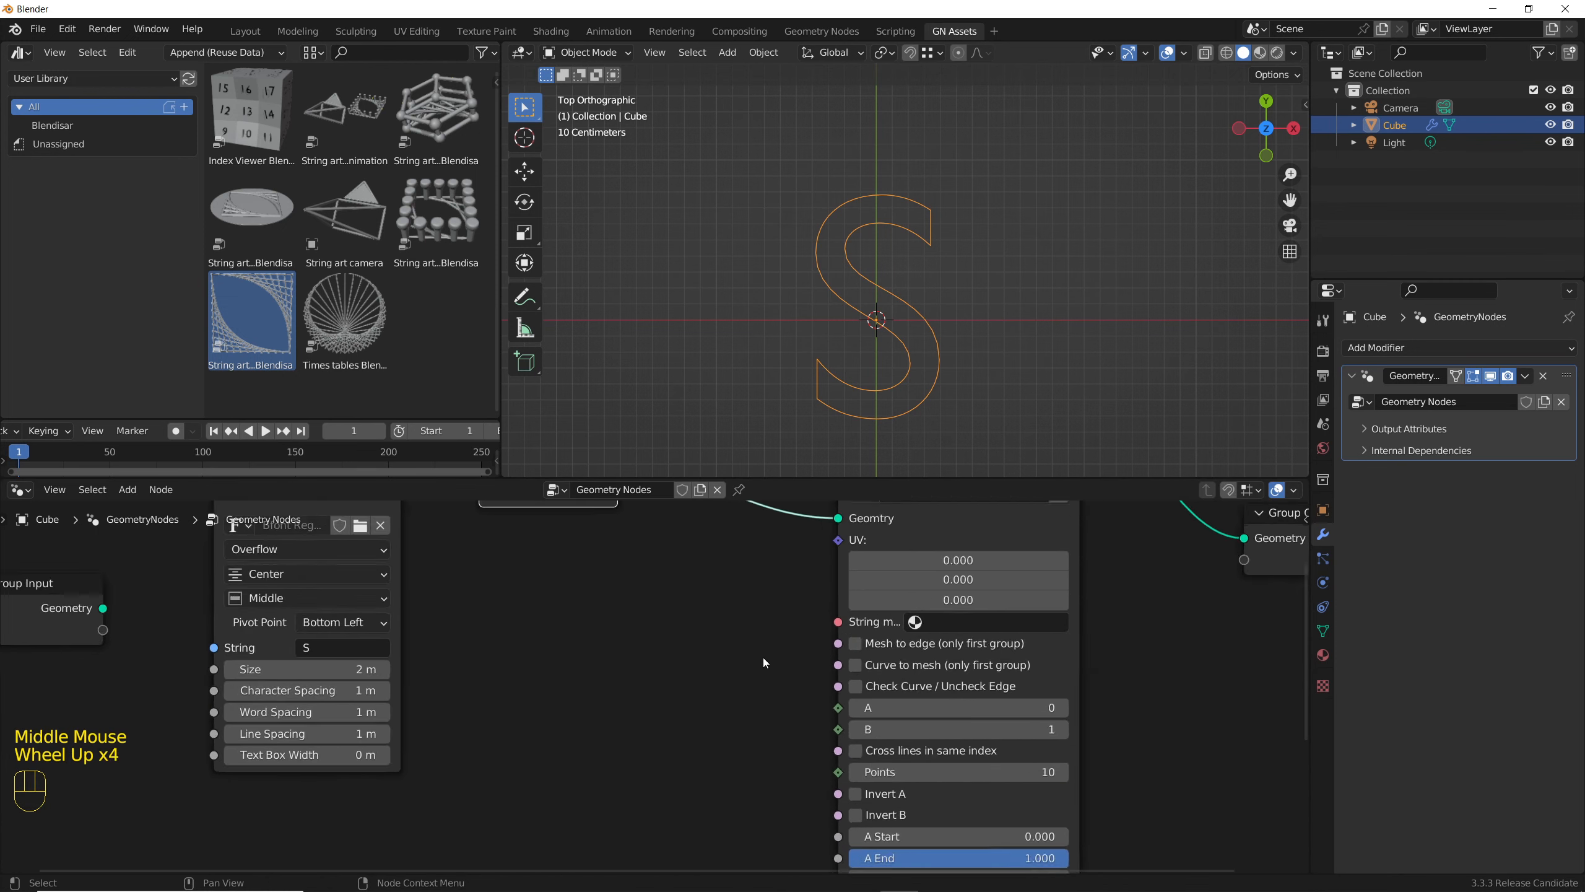
pyautogui.moveTo(770, 714); pyautogui.dragTo(661, 669, button='middle')
pyautogui.scroll(3, 816, 698)
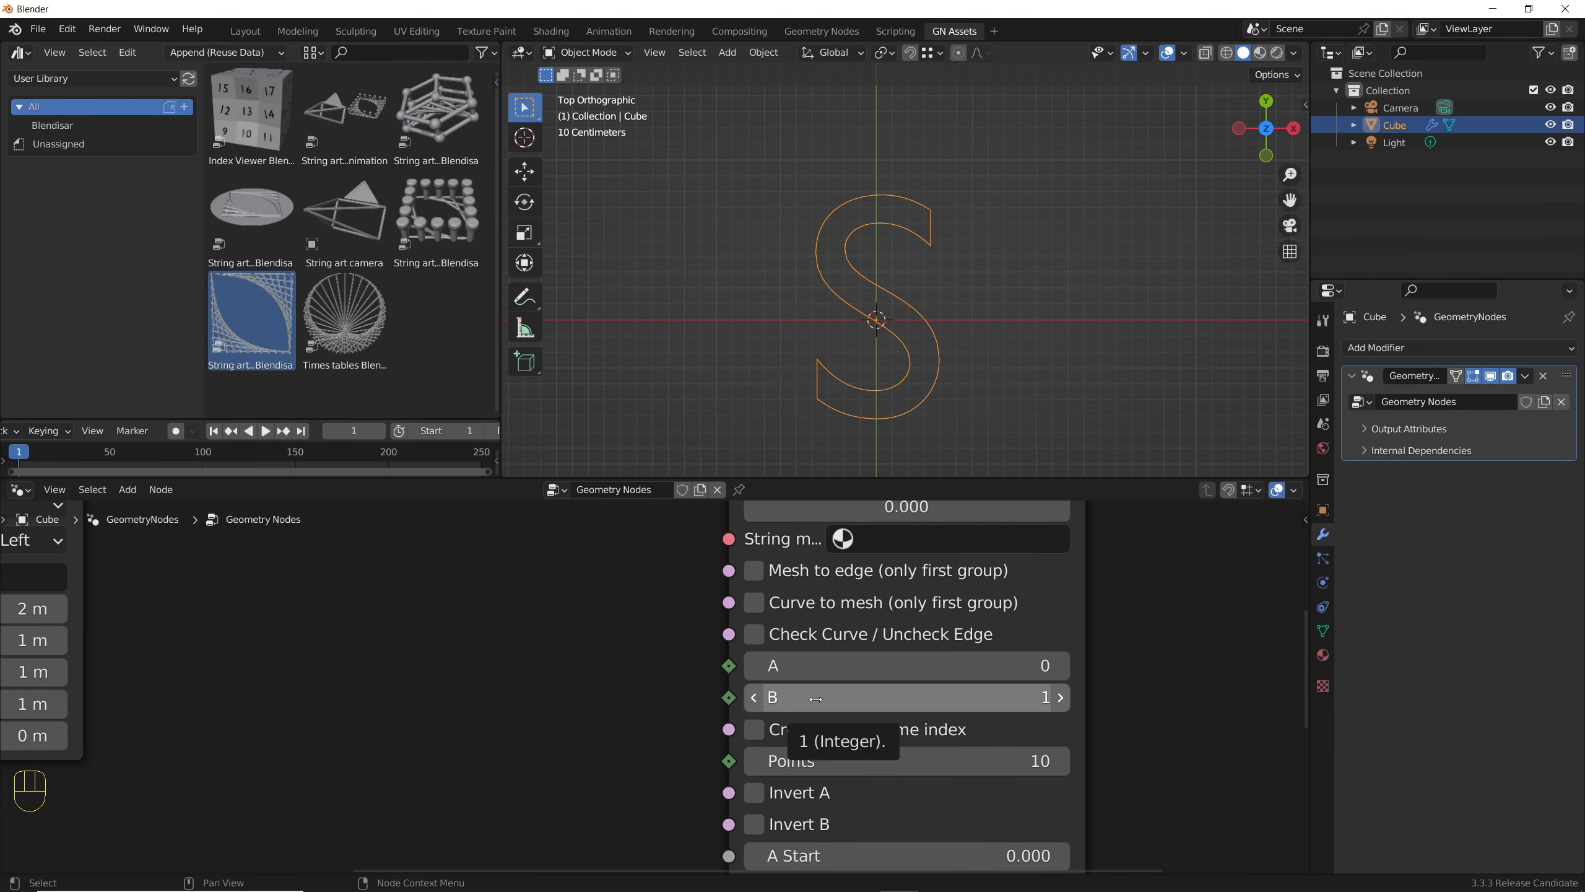
pyautogui.click(756, 699)
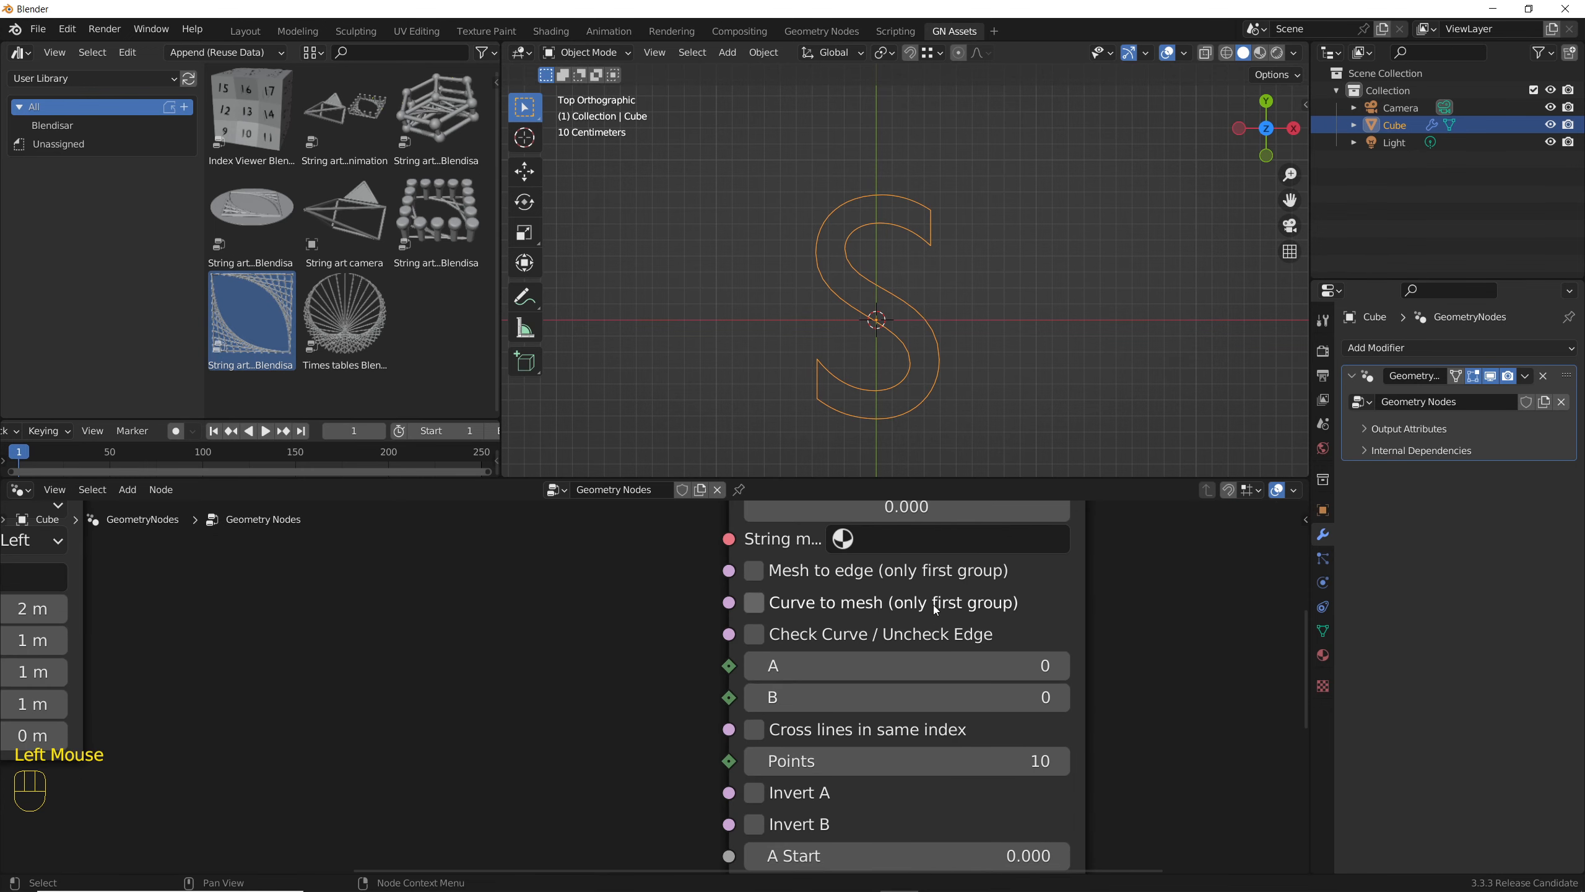
pyautogui.scroll(-3, 936, 610)
pyautogui.moveTo(703, 693); pyautogui.dragTo(815, 712, button='middle')
pyautogui.click(811, 711)
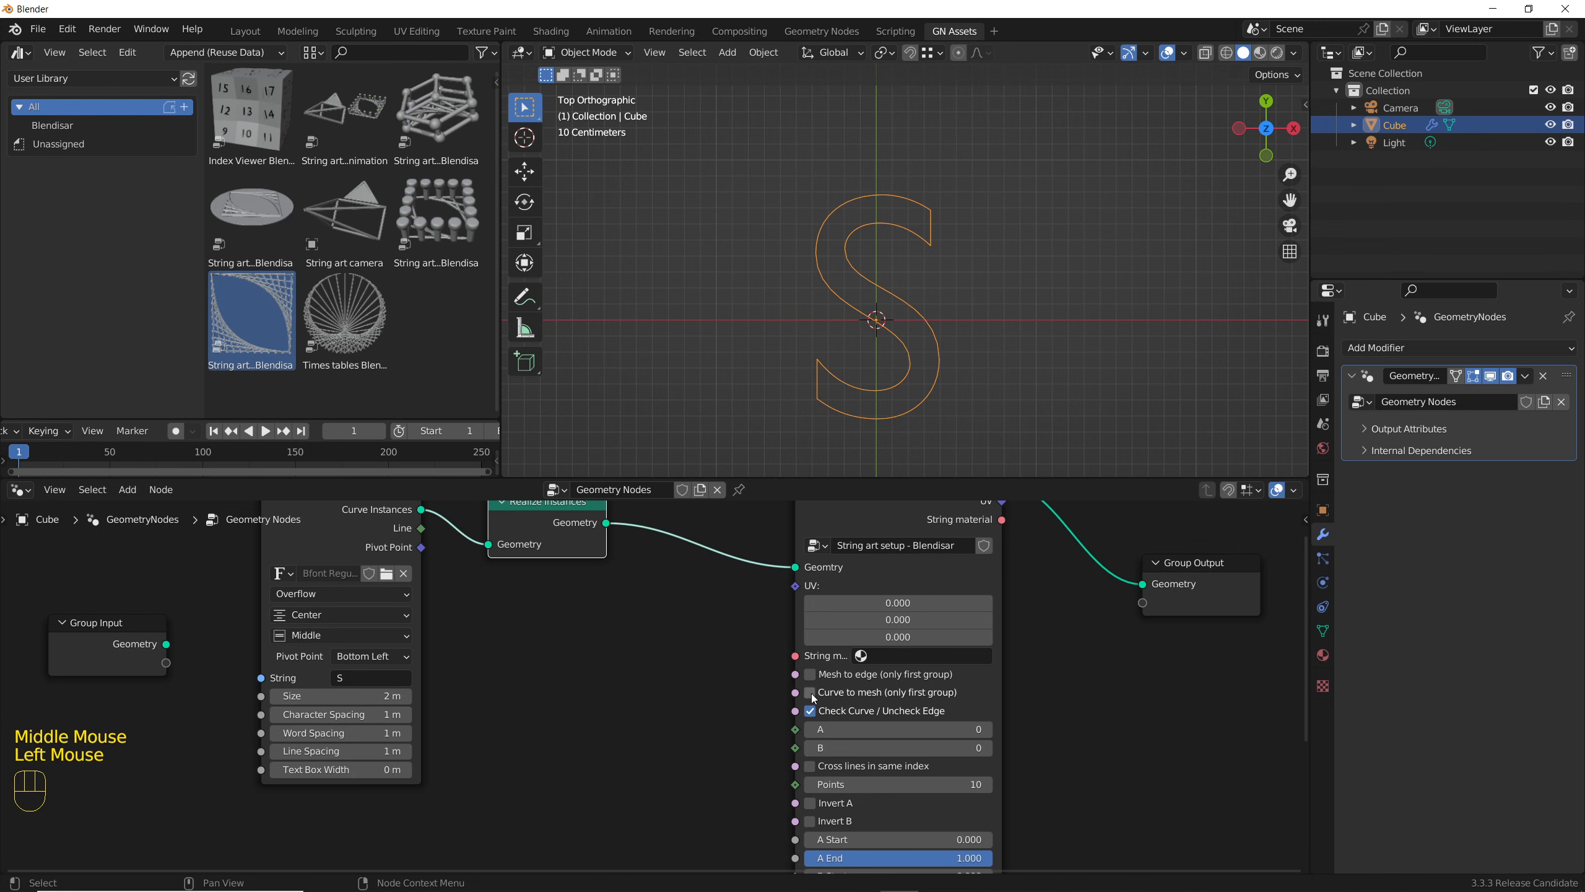
pyautogui.click(811, 692)
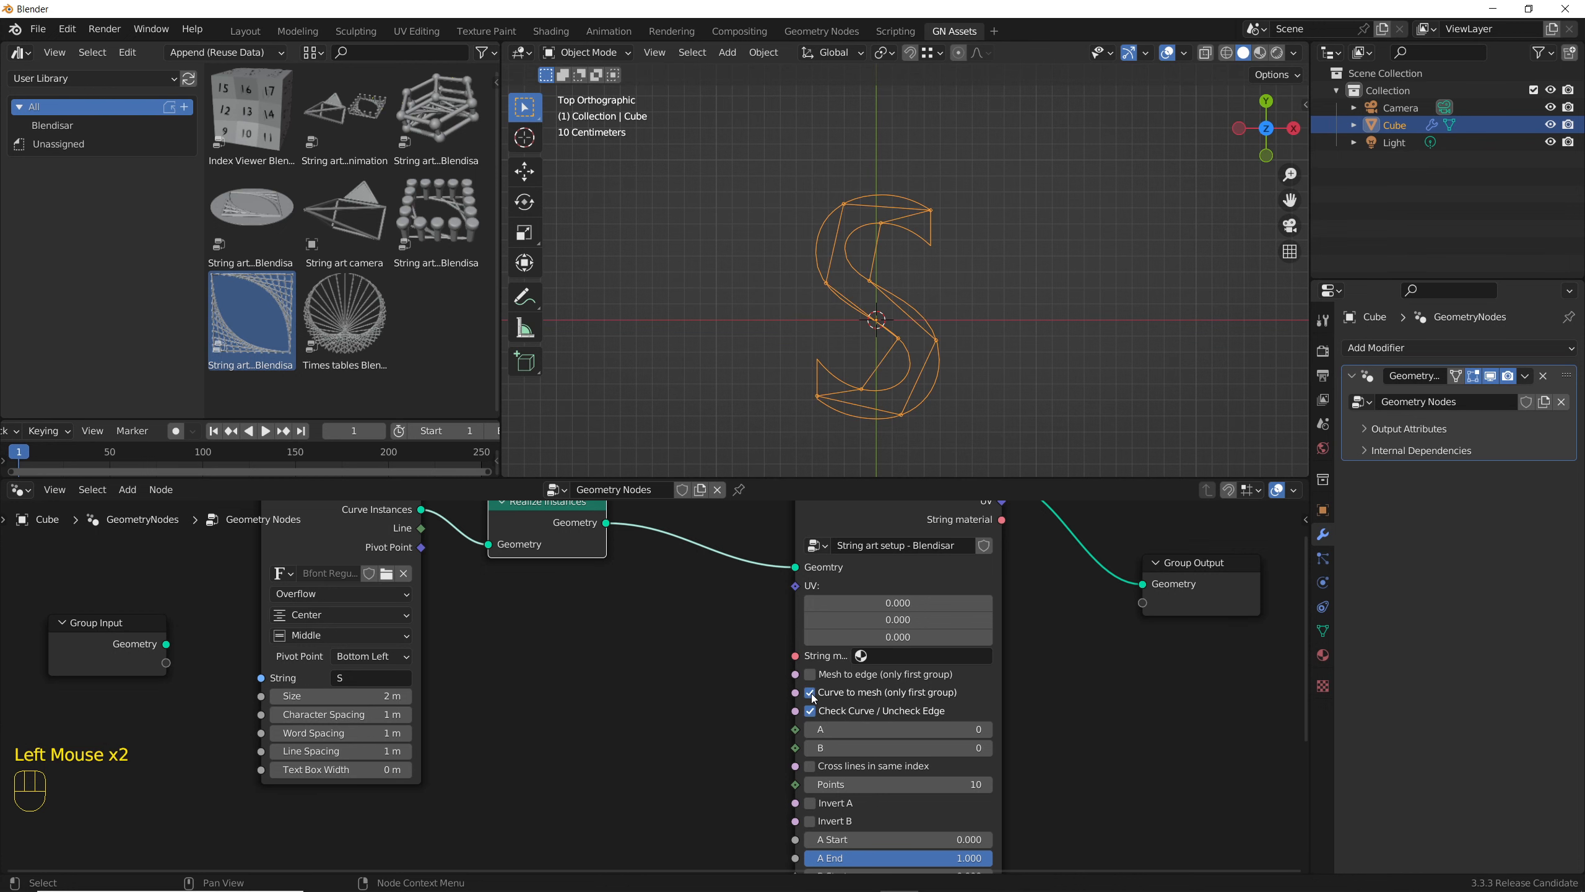
# - Set the String art setup node's Points to 30 and enable Invert A
pyautogui.scroll(-3, 874, 729)
pyautogui.scroll(-2, 873, 362)
pyautogui.keyDown('shift'); pyautogui.moveTo(858, 318); pyautogui.dragTo(843, 290, button='middle'); pyautogui.keyUp('shift')
pyautogui.moveTo(901, 791); pyautogui.dragTo(891, 733, button='middle')
pyautogui.click(895, 756)
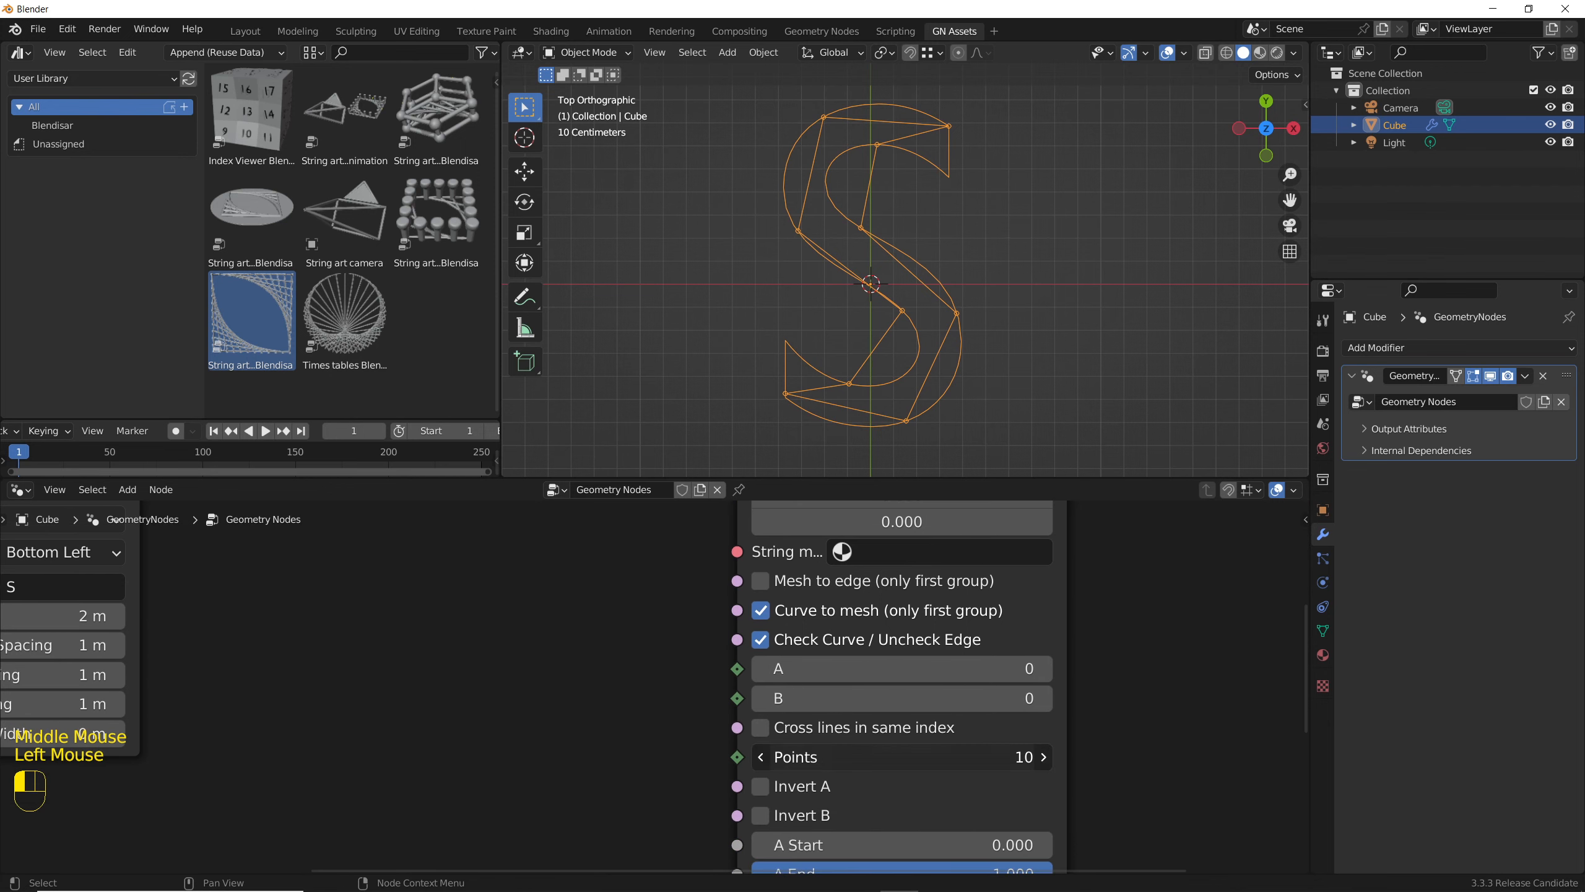
pyautogui.moveTo(896, 756); pyautogui.dragTo(1095, 757)
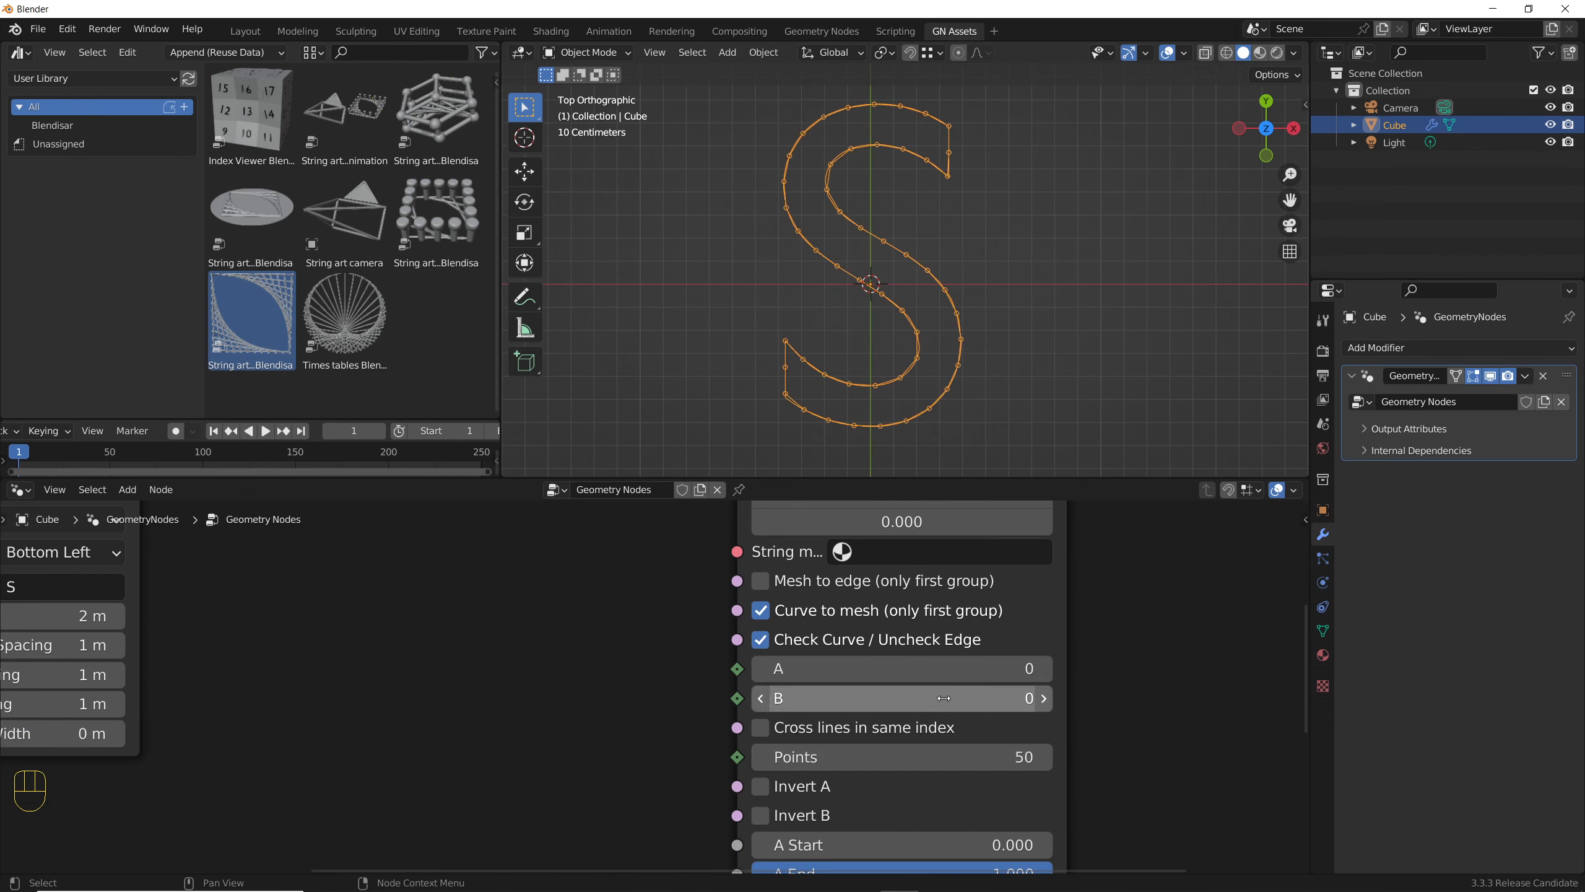
pyautogui.moveTo(983, 754); pyautogui.dragTo(839, 754)
pyautogui.moveTo(670, 757); pyautogui.dragTo(664, 699, button='middle')
pyautogui.click(760, 723)
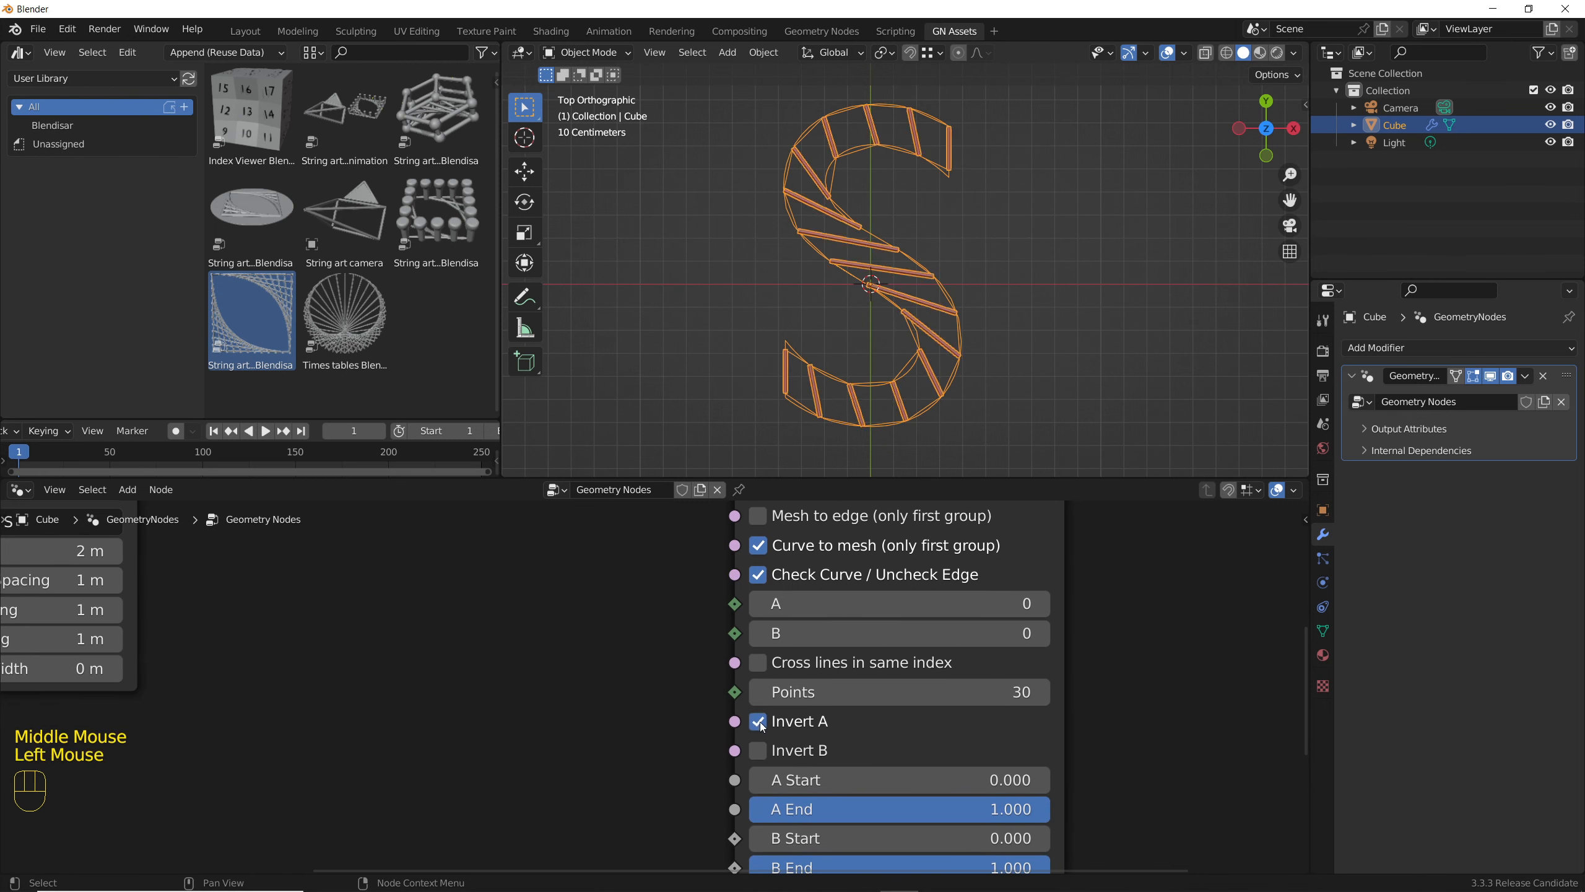
# - Increase the String art setup node's Points to 57
pyautogui.scroll(1, 871, 326)
pyautogui.scroll(-2, 1007, 711)
pyautogui.moveTo(936, 695); pyautogui.dragTo(1061, 695)
pyautogui.scroll(-2, 846, 317)
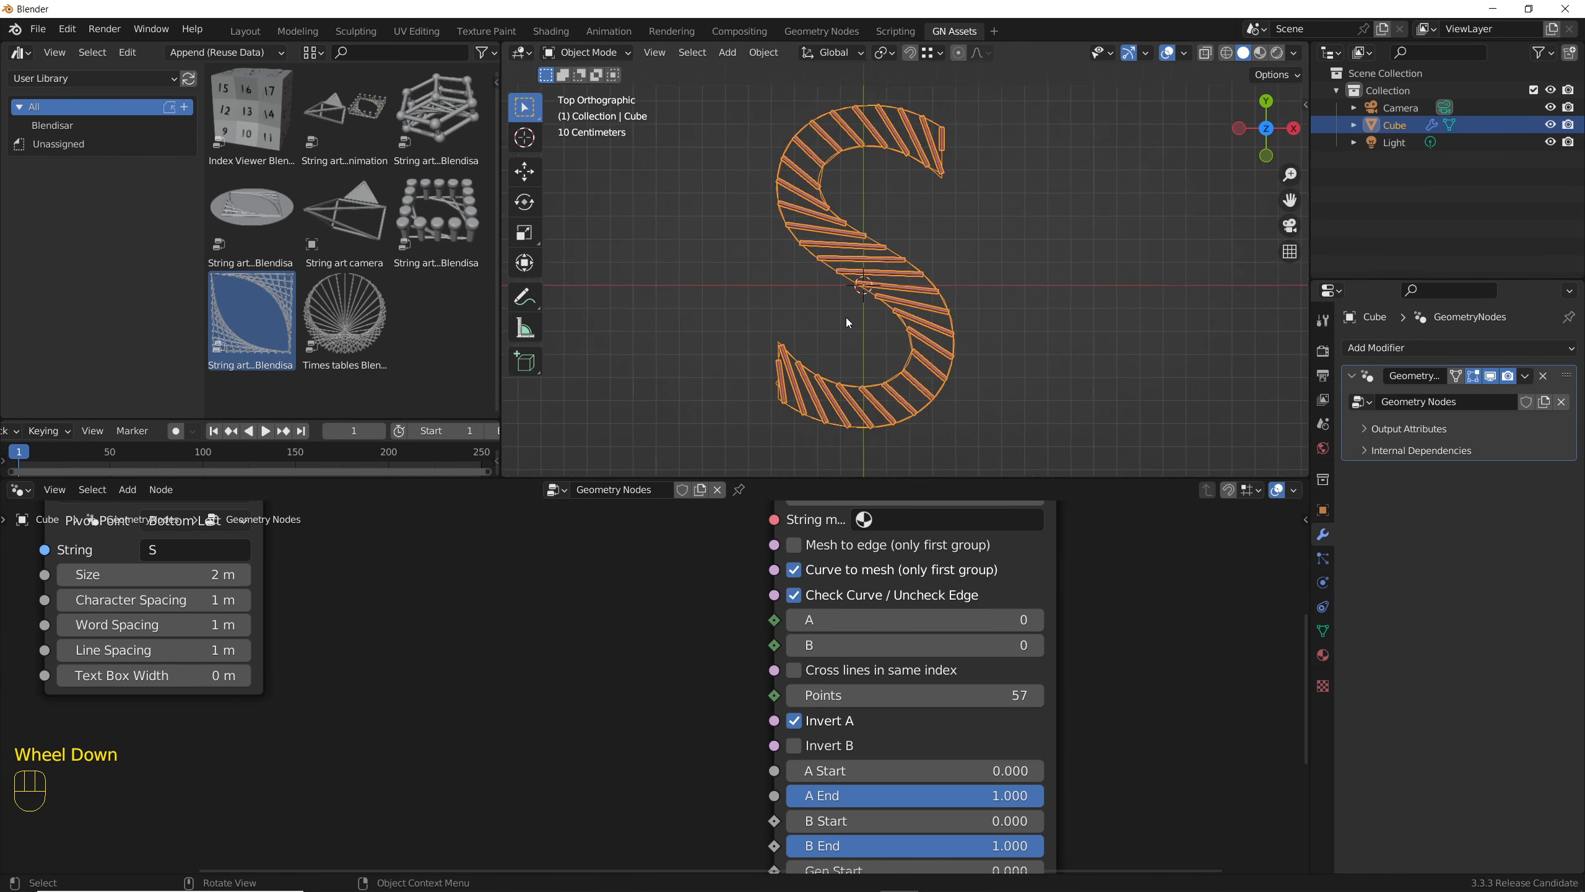
# - Enable Cross lines in same index on the String art setup node and inspect the crossed strings on the letter S
pyautogui.scroll(2, 850, 220)
pyautogui.scroll(-1, 847, 214)
pyautogui.moveTo(788, 827); pyautogui.dragTo(809, 857, button='middle')
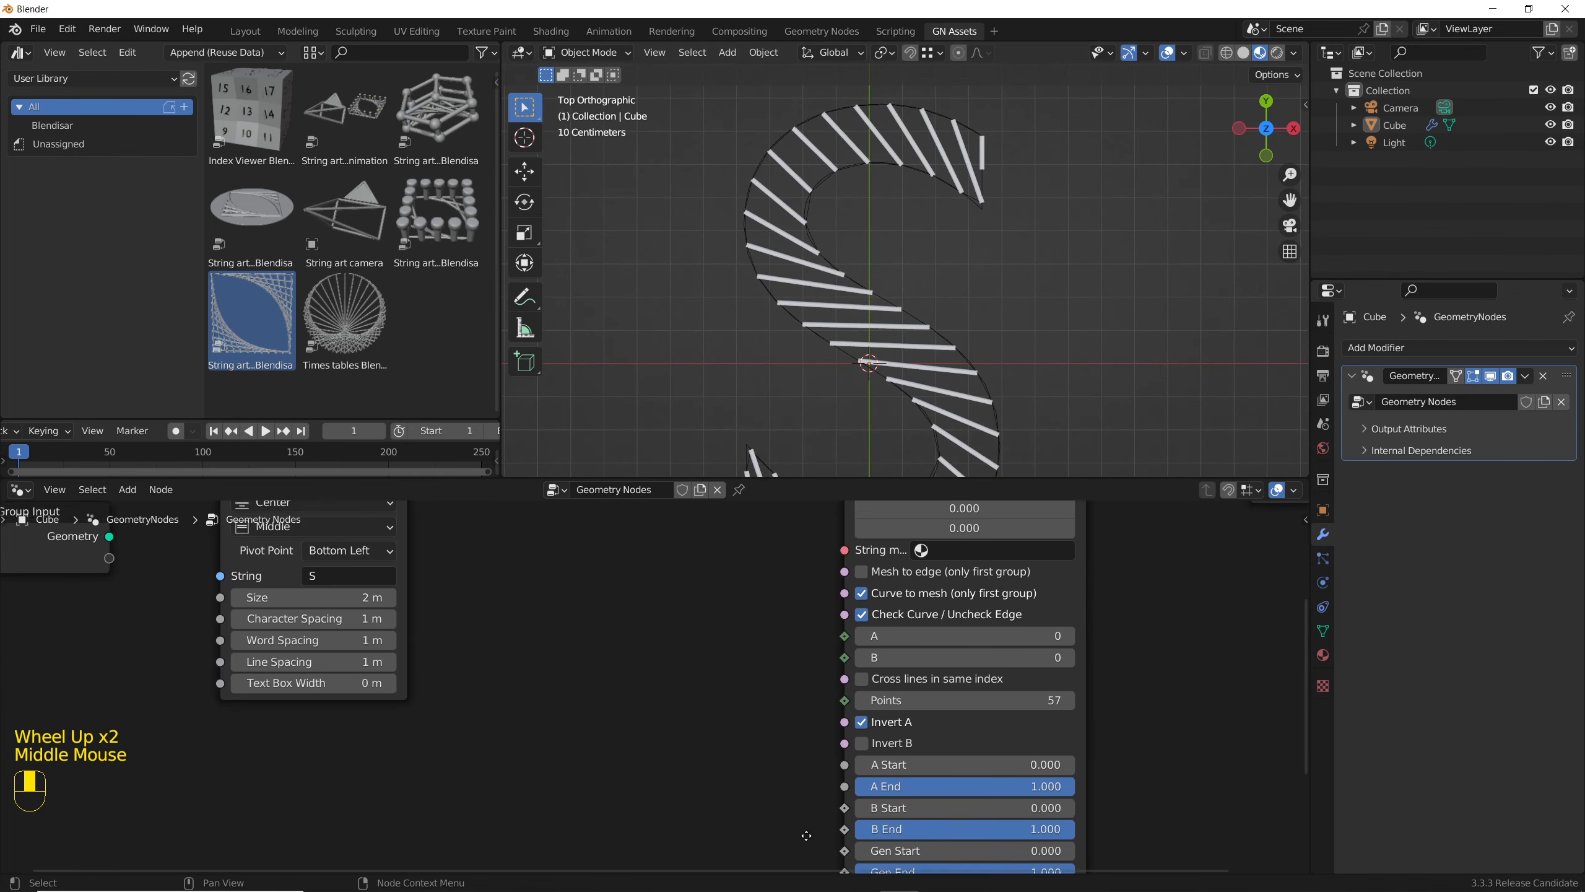
pyautogui.scroll(3, 907, 730)
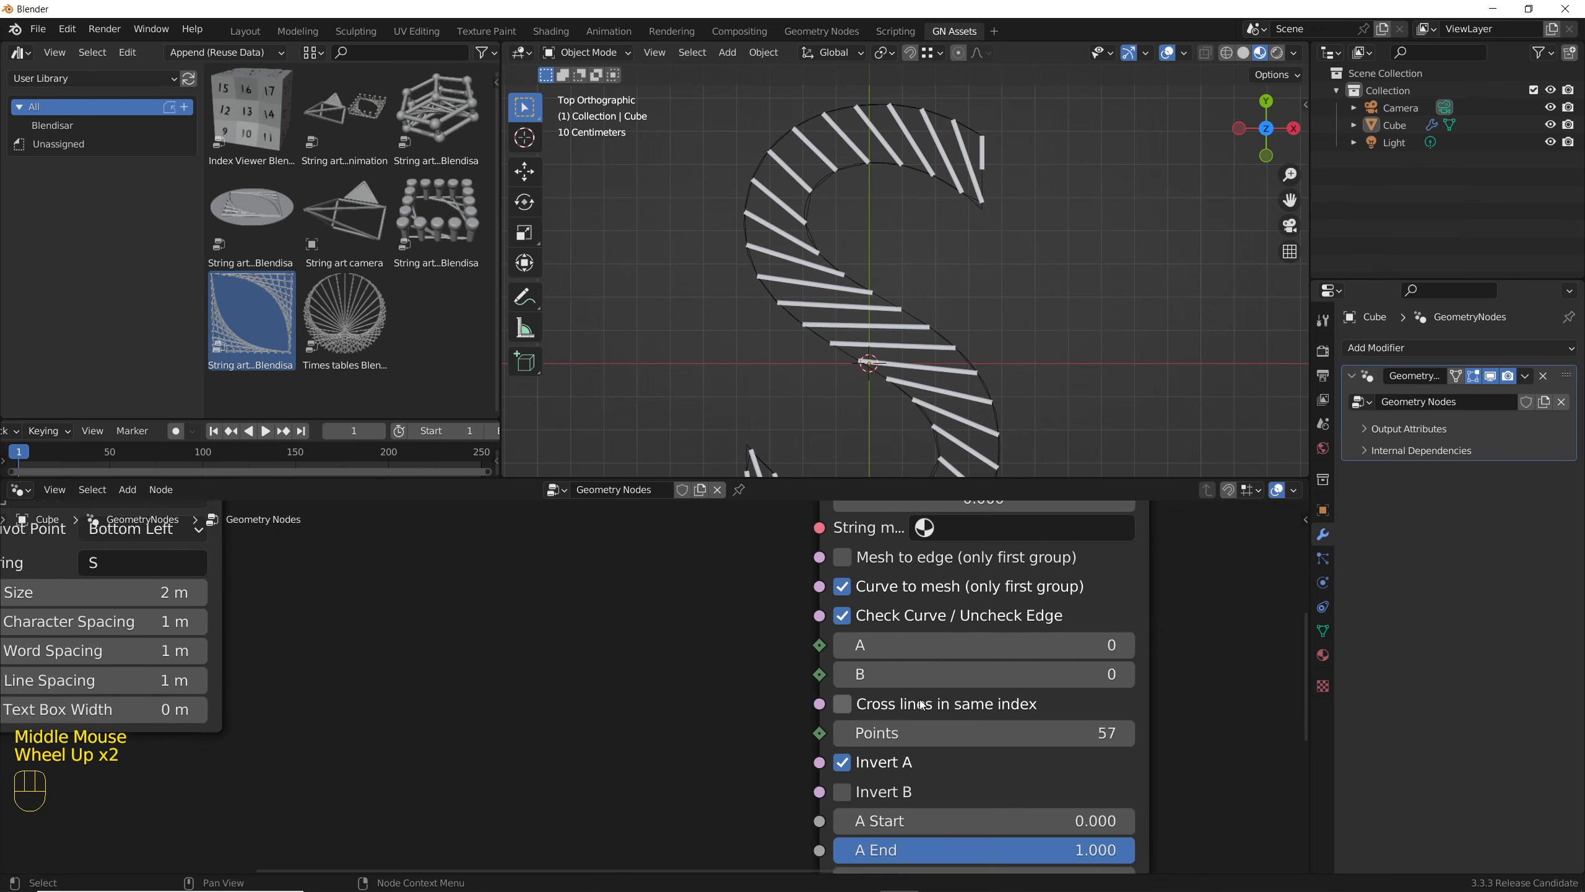
pyautogui.click(838, 705)
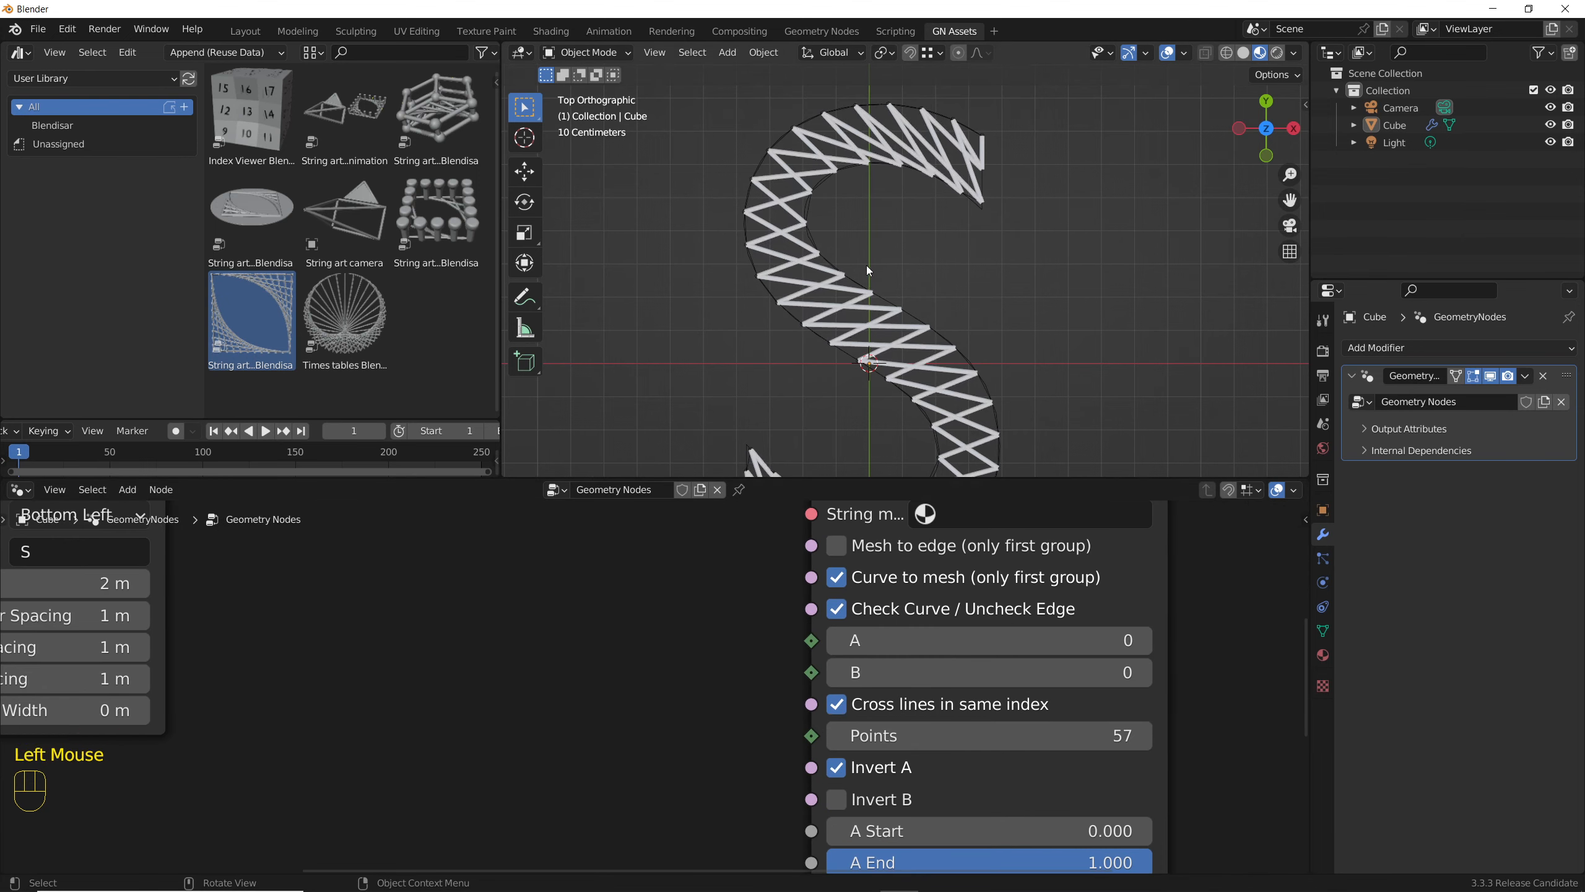
pyautogui.scroll(-1, 869, 270)
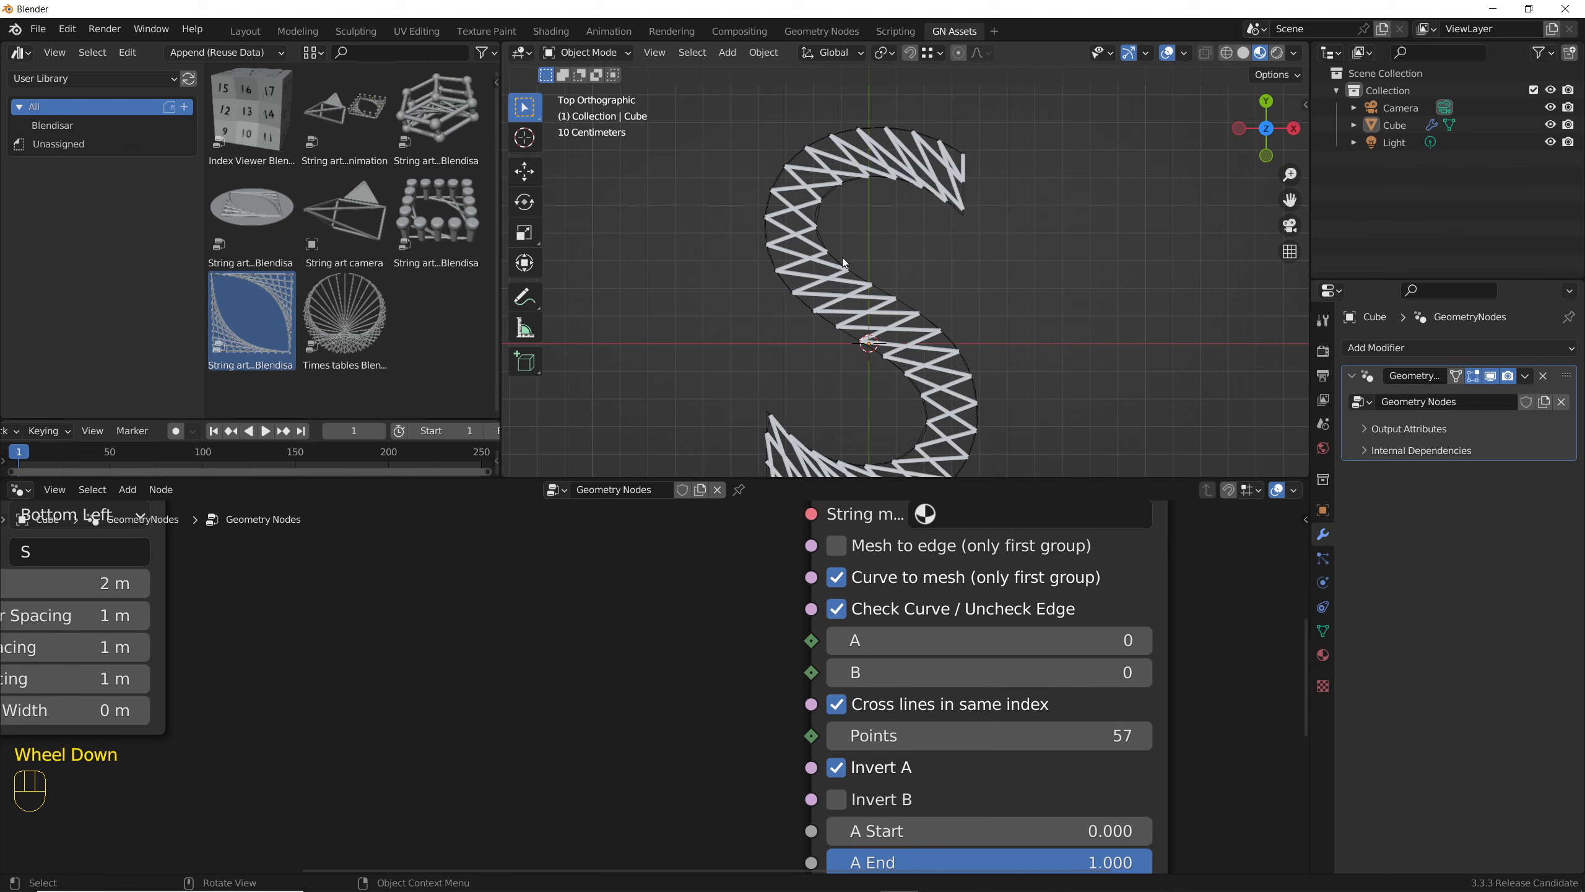
pyautogui.moveTo(842, 263)
pyautogui.mouseDown(button='middle')
pyautogui.moveTo(912, 199)
pyautogui.moveTo(852, 312)
pyautogui.moveTo(847, 290)
pyautogui.mouseUp(button='middle')
pyautogui.scroll(2, 860, 309)
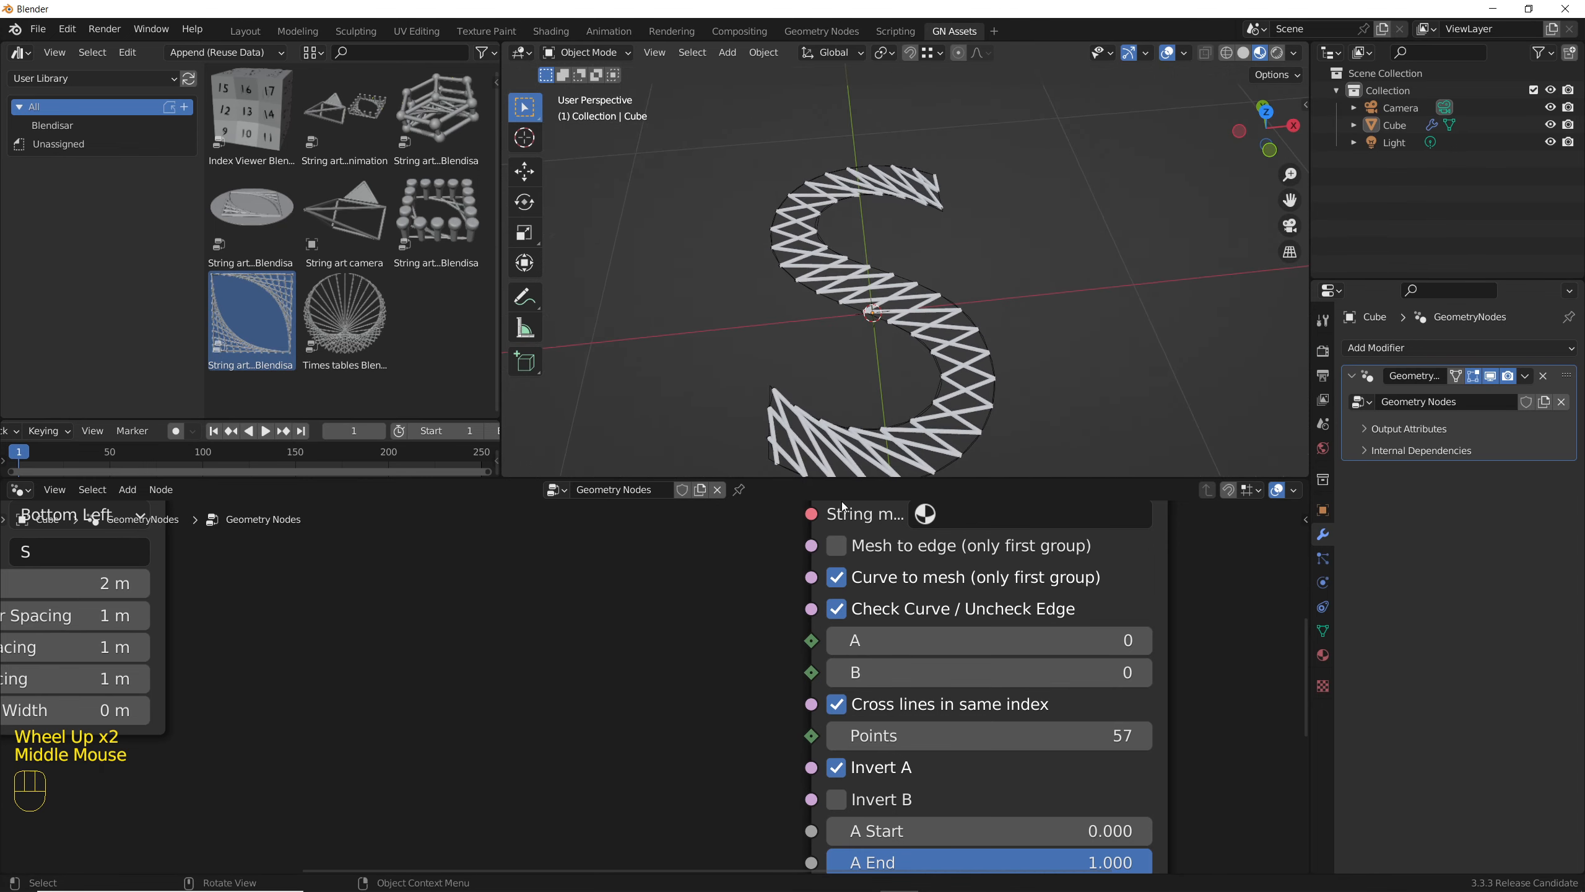
# - Insert the String art Pins - Blendisar node between String art setup and Group Output, with its Pins scale at 0.470
pyautogui.scroll(-4, 842, 506)
pyautogui.moveTo(861, 678); pyautogui.dragTo(1108, 652, button='middle')
pyautogui.click(431, 232)
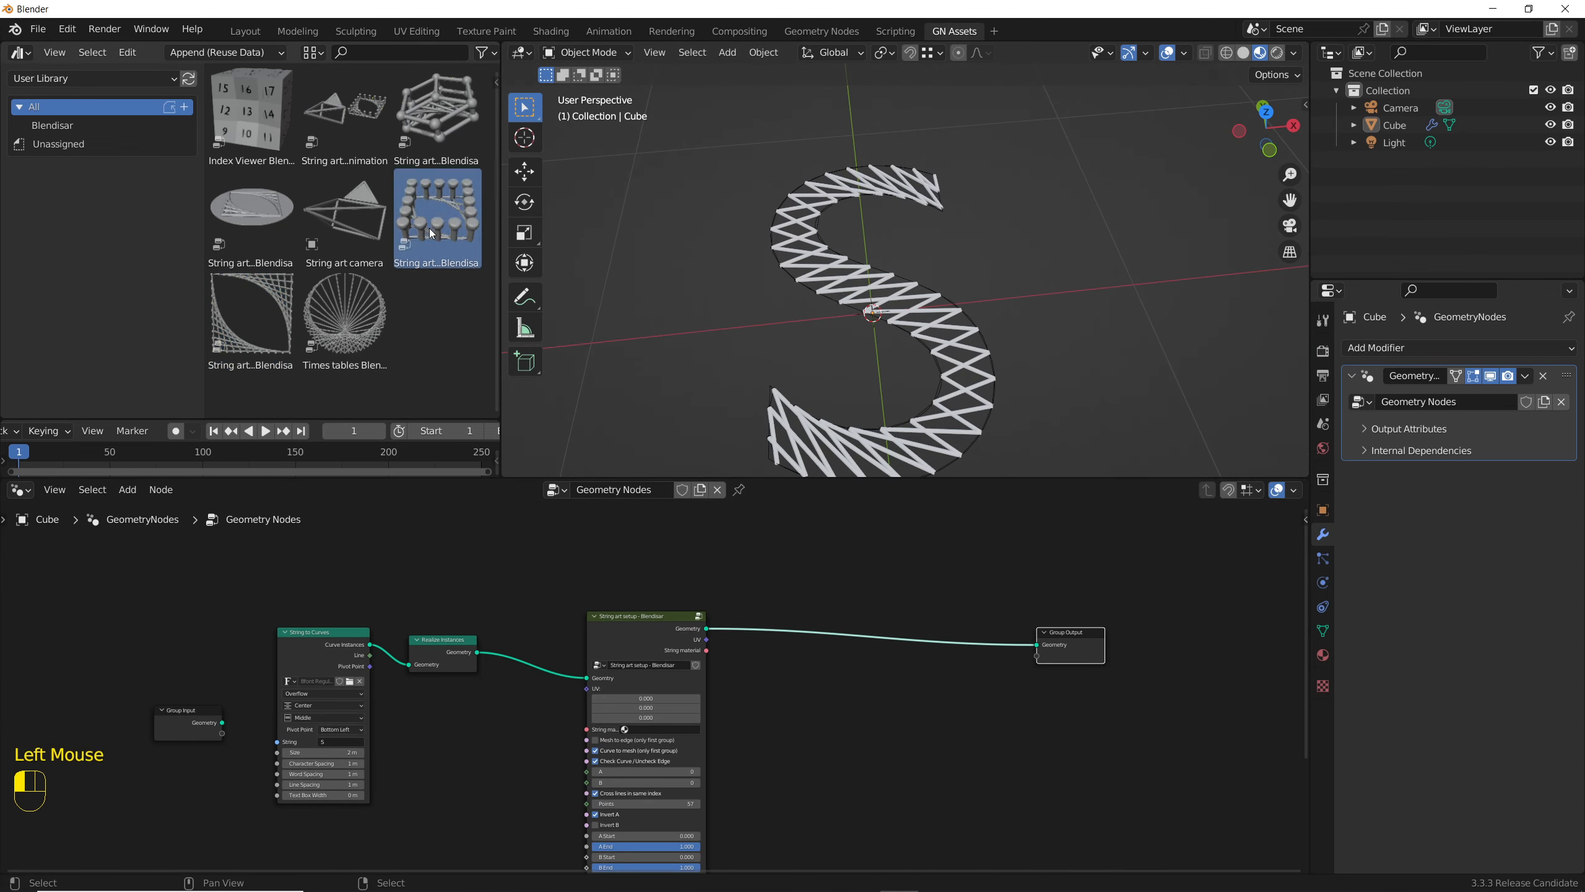
pyautogui.moveTo(431, 233); pyautogui.dragTo(792, 670)
pyautogui.click(865, 656)
pyautogui.click(868, 657)
pyautogui.scroll(5, 833, 661)
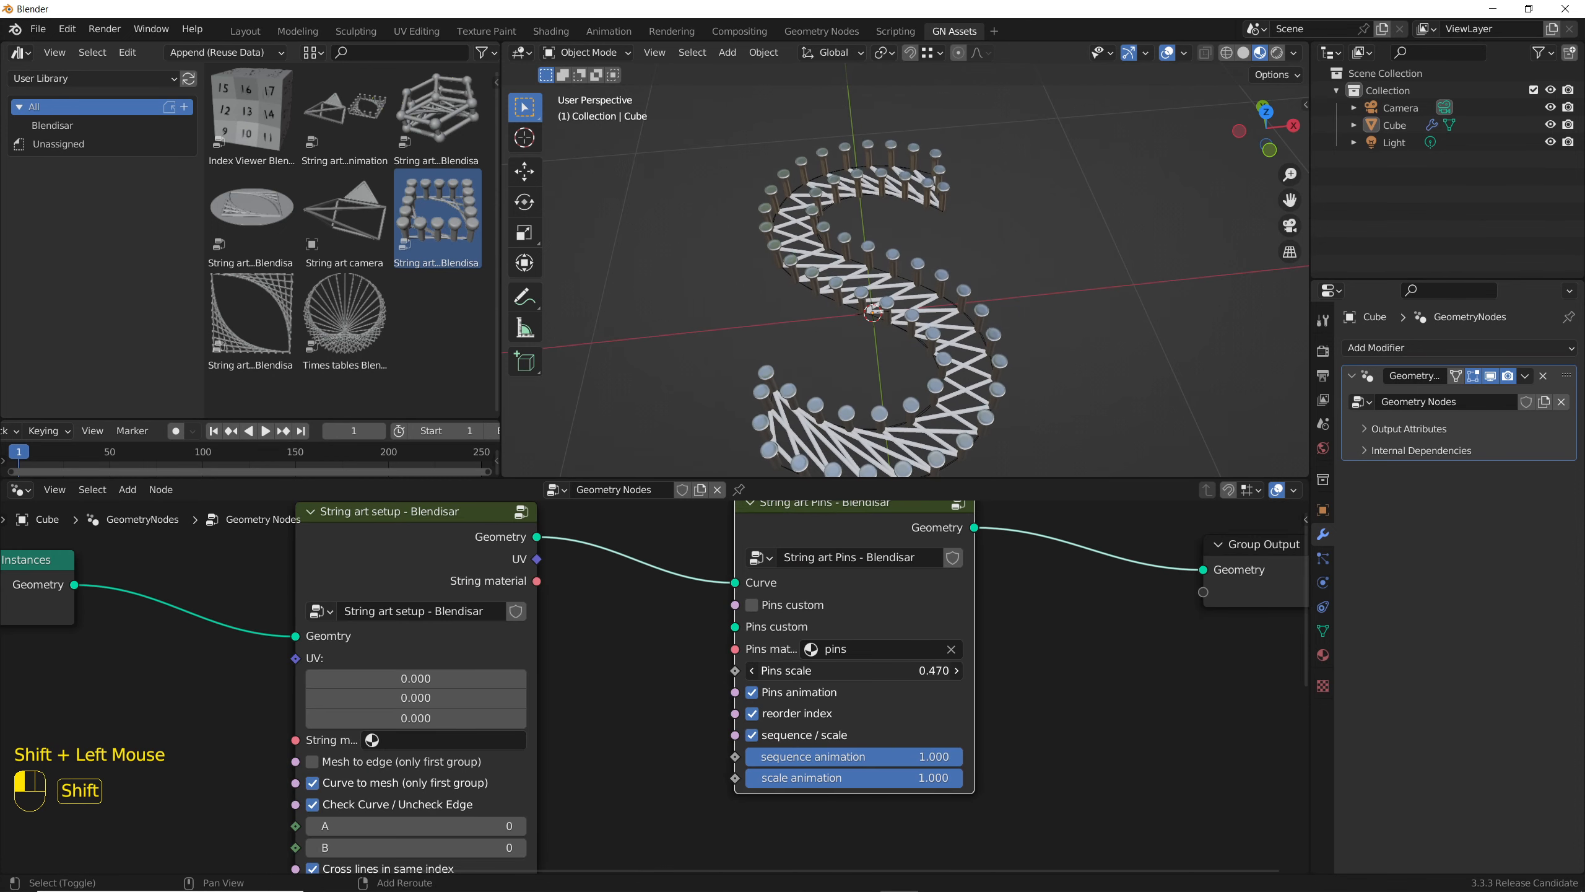
# - Fine-tune the settings further down the String art setup node to raise the strings along the pins
pyautogui.scroll(-1, 631, 771)
pyautogui.moveTo(630, 774); pyautogui.dragTo(772, 541, button='middle')
pyautogui.moveTo(739, 759); pyautogui.dragTo(736, 590, button='middle')
pyautogui.scroll(4, 665, 777)
pyautogui.keyDown('shift'); pyautogui.moveTo(661, 776); pyautogui.dragTo(797, 776); pyautogui.keyUp('shift')
pyautogui.keyDown('shift'); pyautogui.moveTo(661, 814); pyautogui.dragTo(655, 814); pyautogui.keyUp('shift')
pyautogui.scroll(-4, 738, 781)
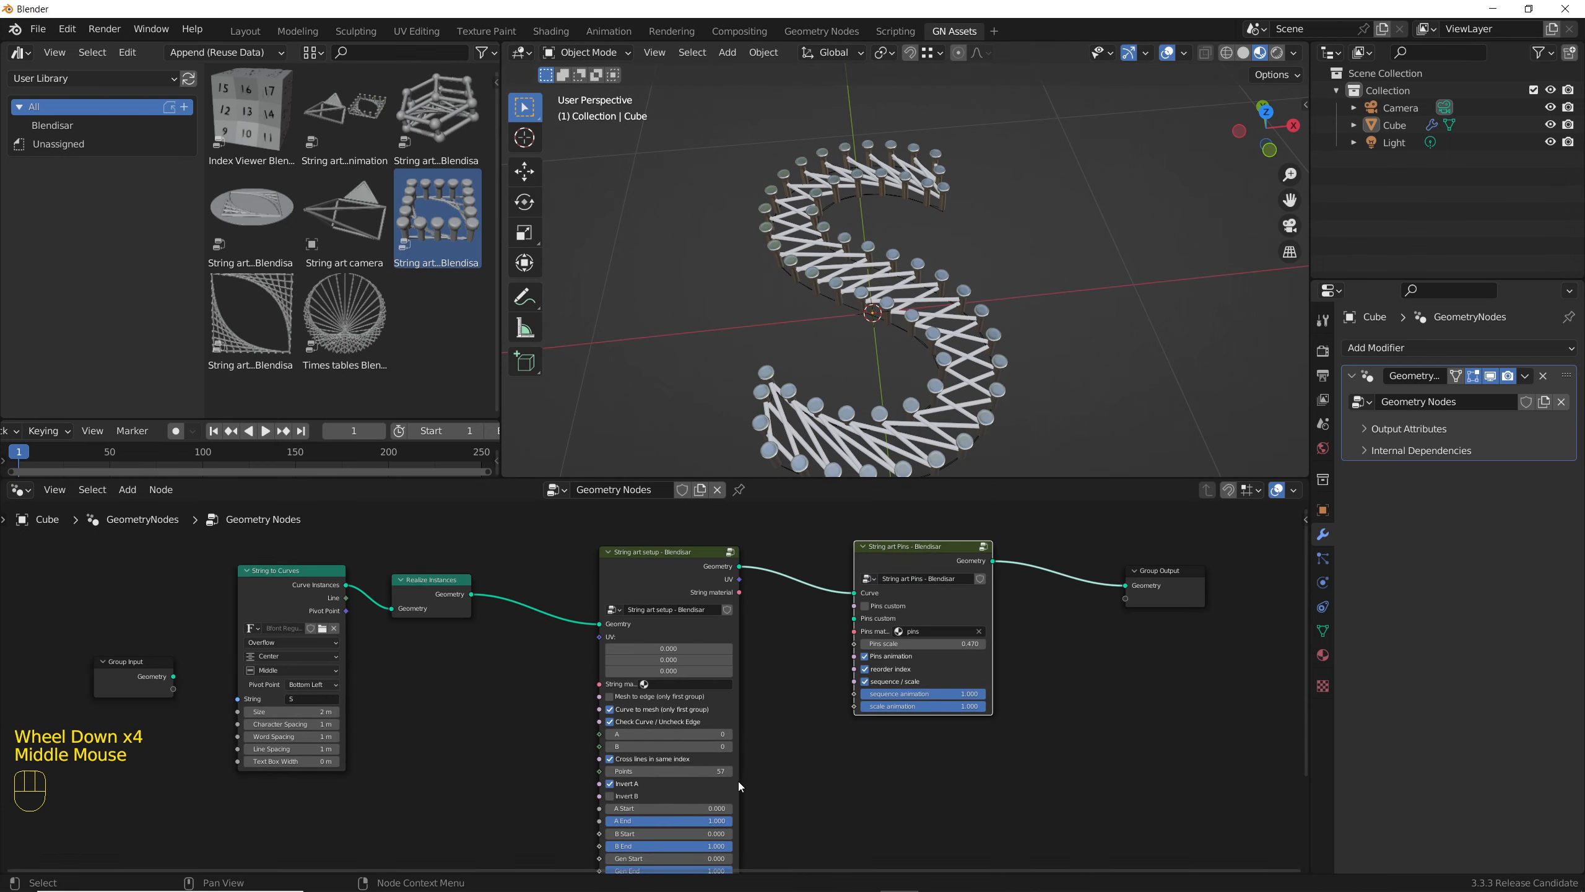
# - Try String.colors 1 as the String art setup node's string material, and switch it to String.colors 2
pyautogui.scroll(3, 743, 697)
pyautogui.click(649, 668)
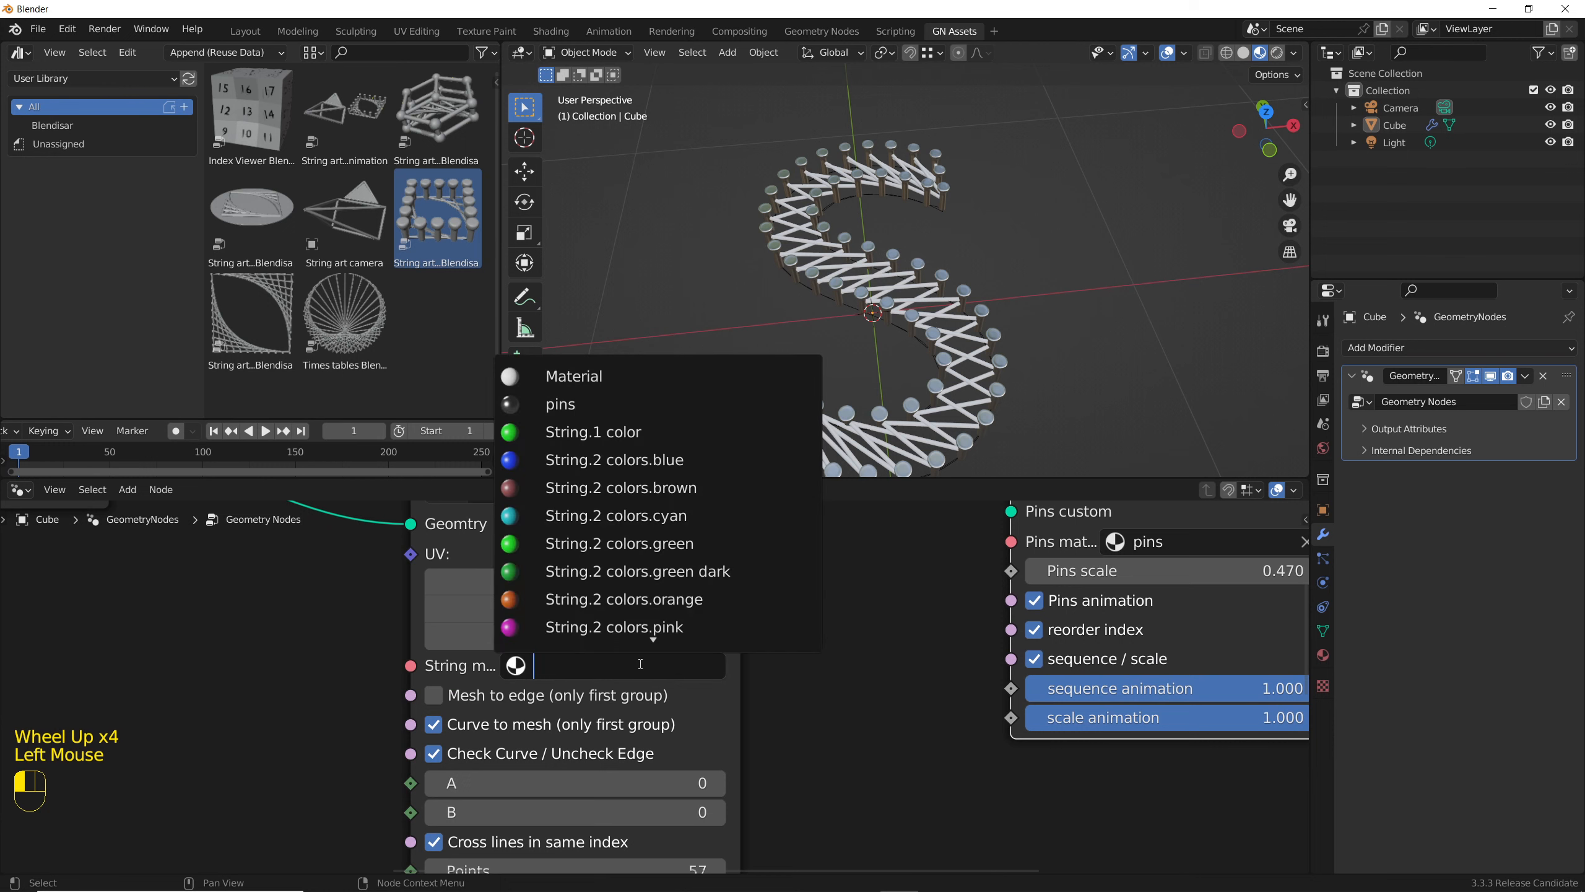
pyautogui.click(709, 540)
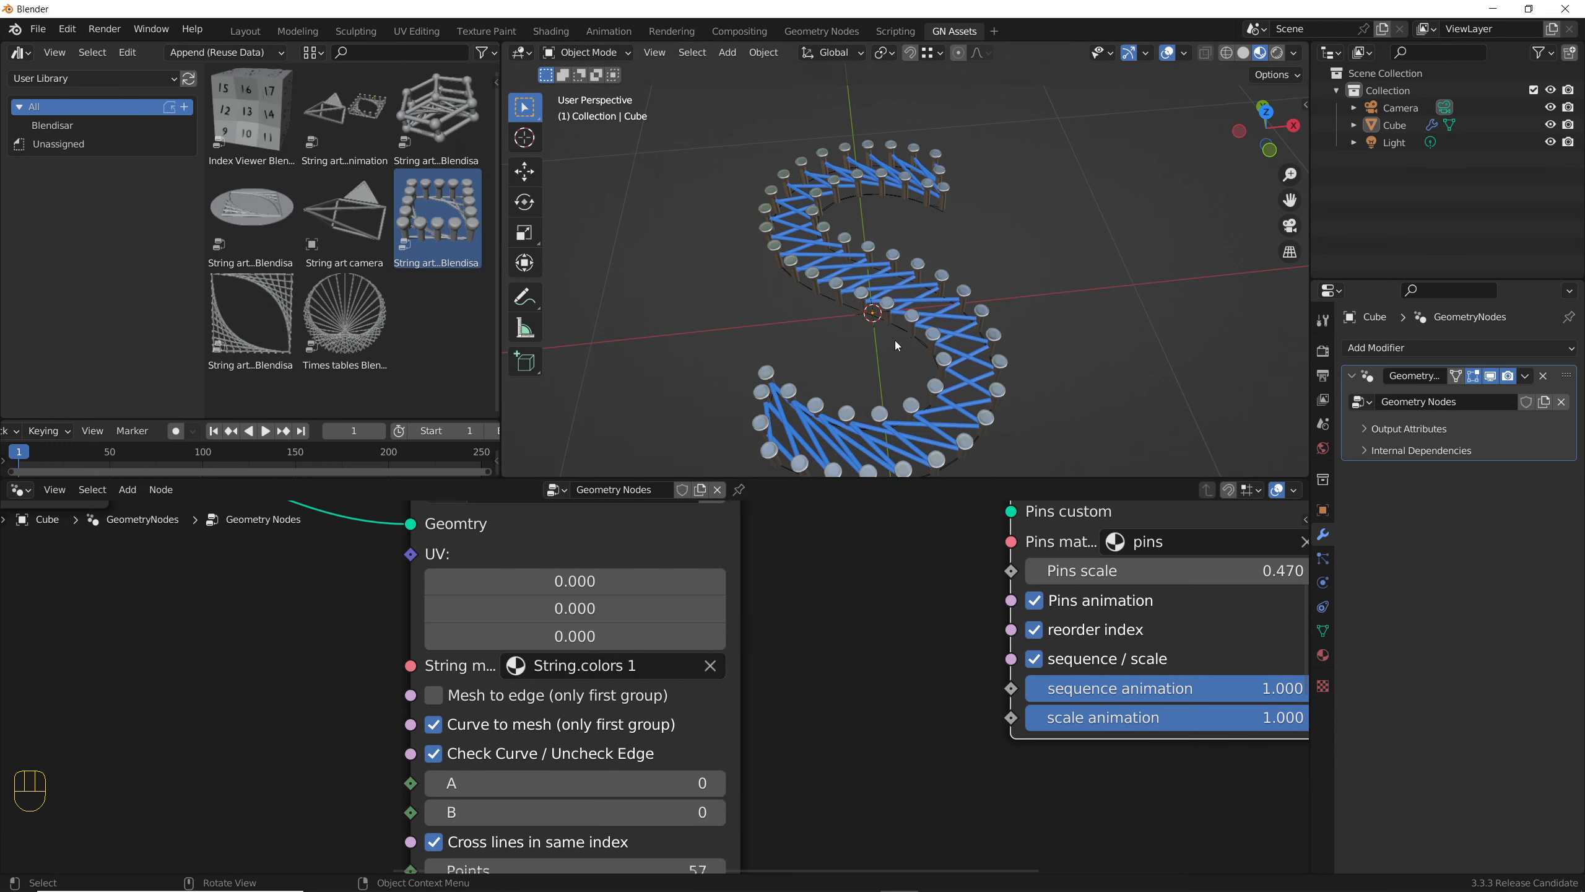
pyautogui.moveTo(895, 340); pyautogui.dragTo(881, 378, button='middle')
pyautogui.click(649, 665)
pyautogui.click(657, 574)
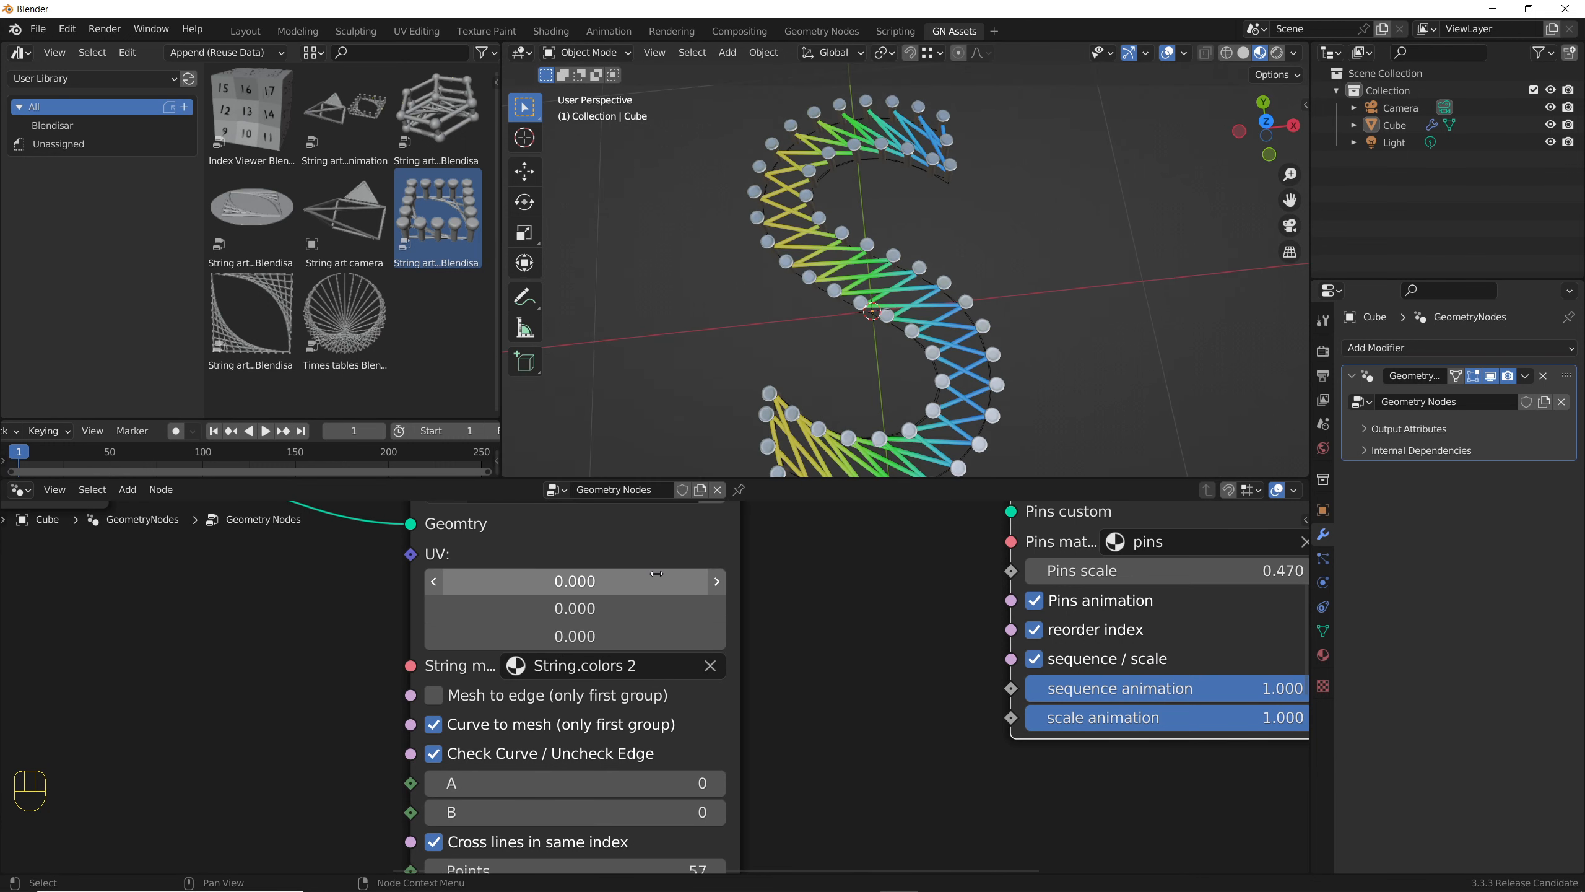
# - Try the letter A as the String to Curves text, seen from the top view
pyautogui.scroll(-3, 868, 263)
pyautogui.moveTo(868, 256); pyautogui.dragTo(852, 288, button='middle')
pyautogui.scroll(-5, 596, 655)
pyautogui.moveTo(597, 656); pyautogui.dragTo(802, 699, button='middle')
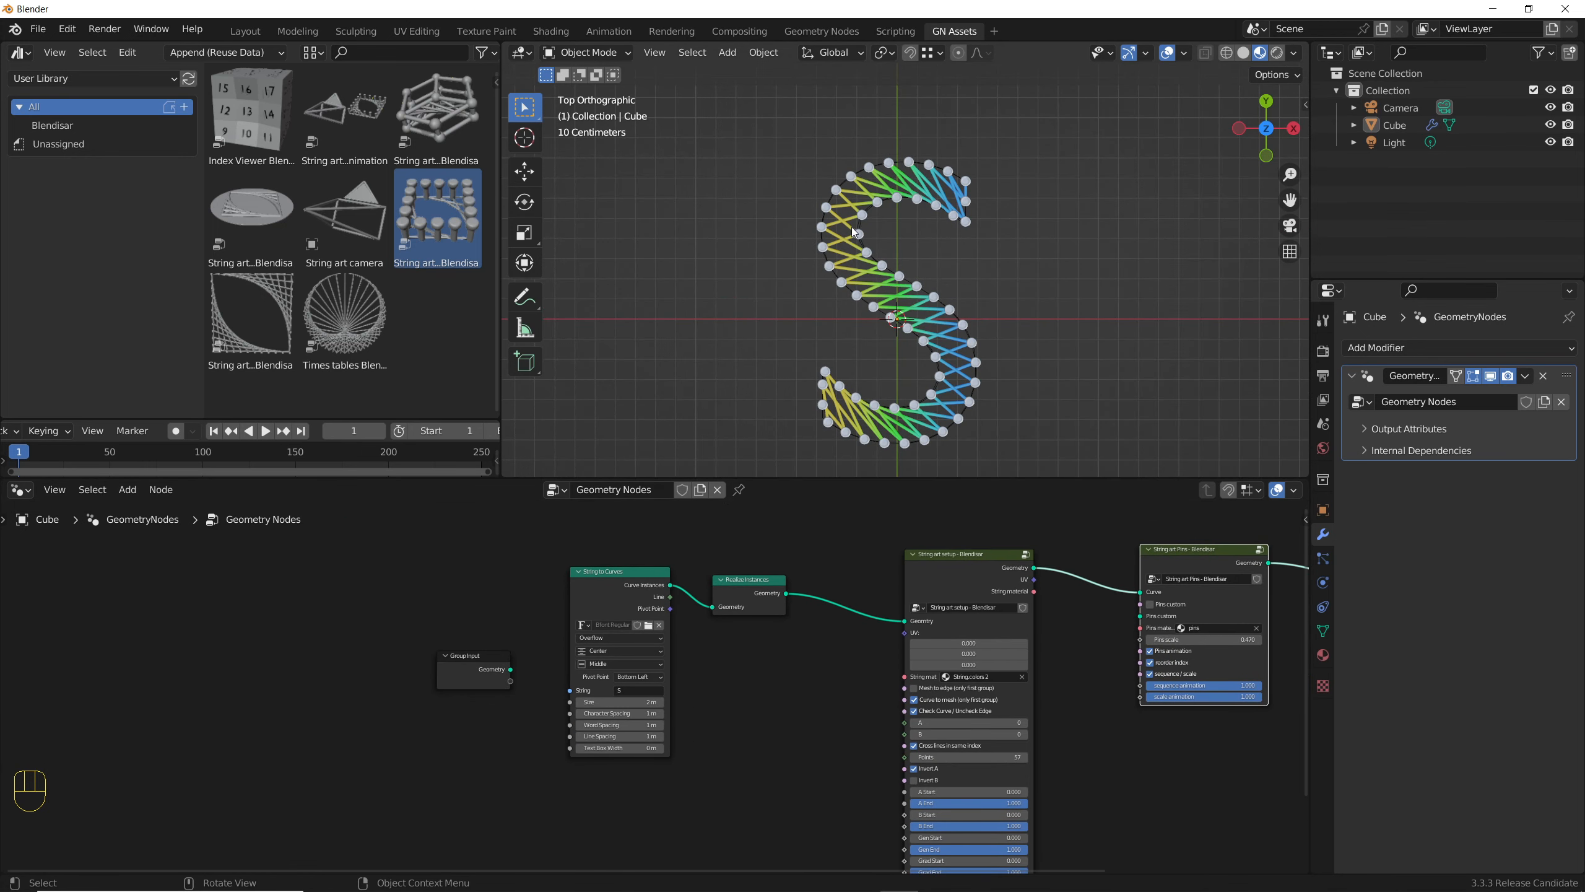
pyautogui.scroll(5, 703, 701)
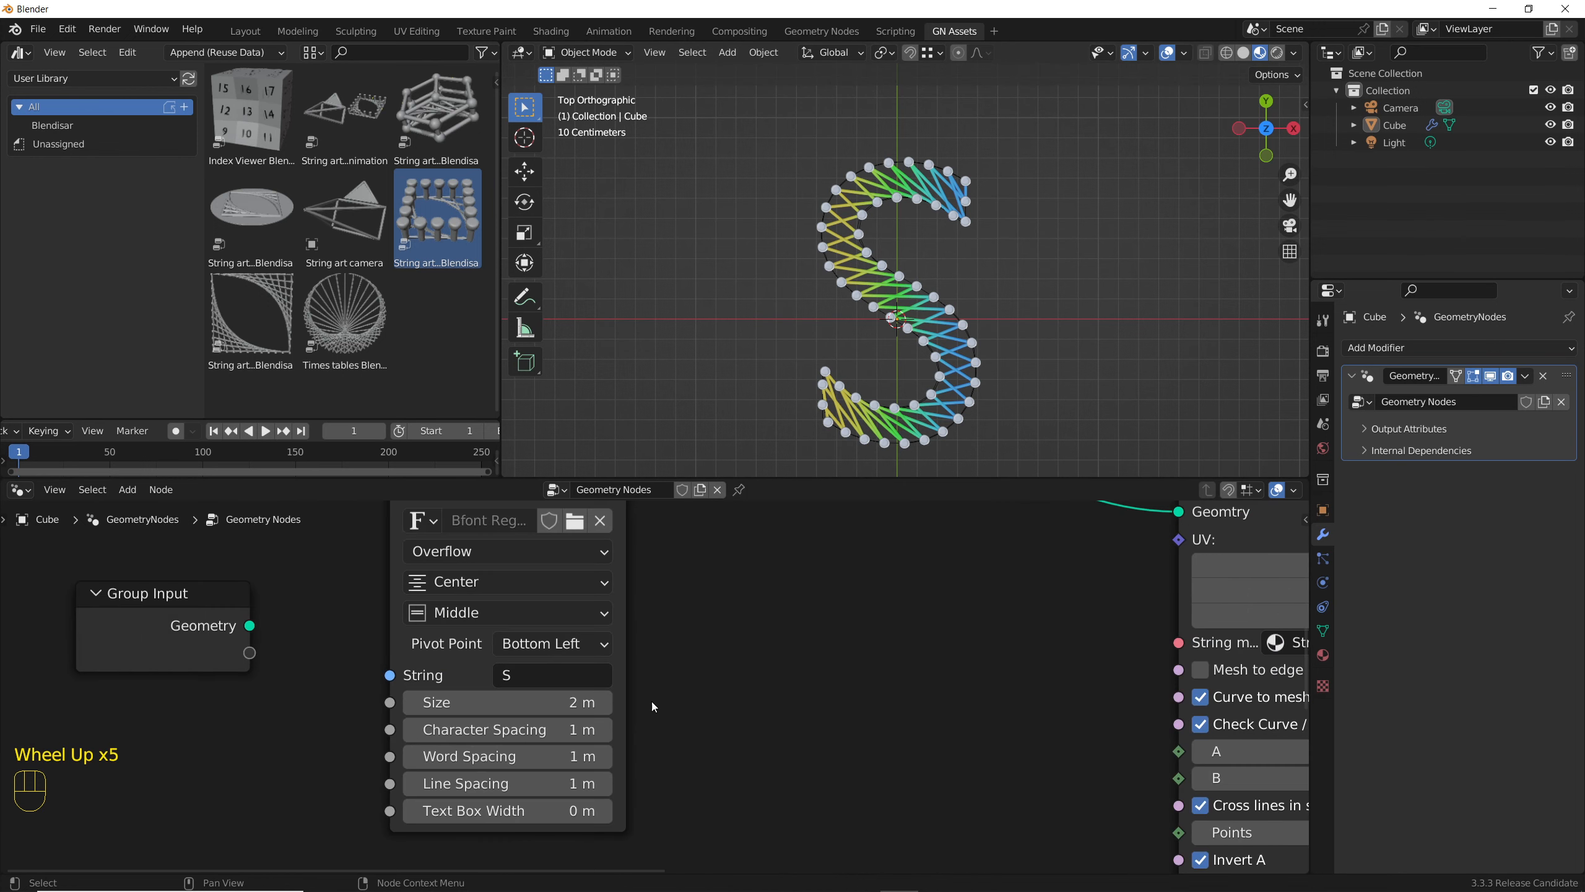
pyautogui.click(557, 678)
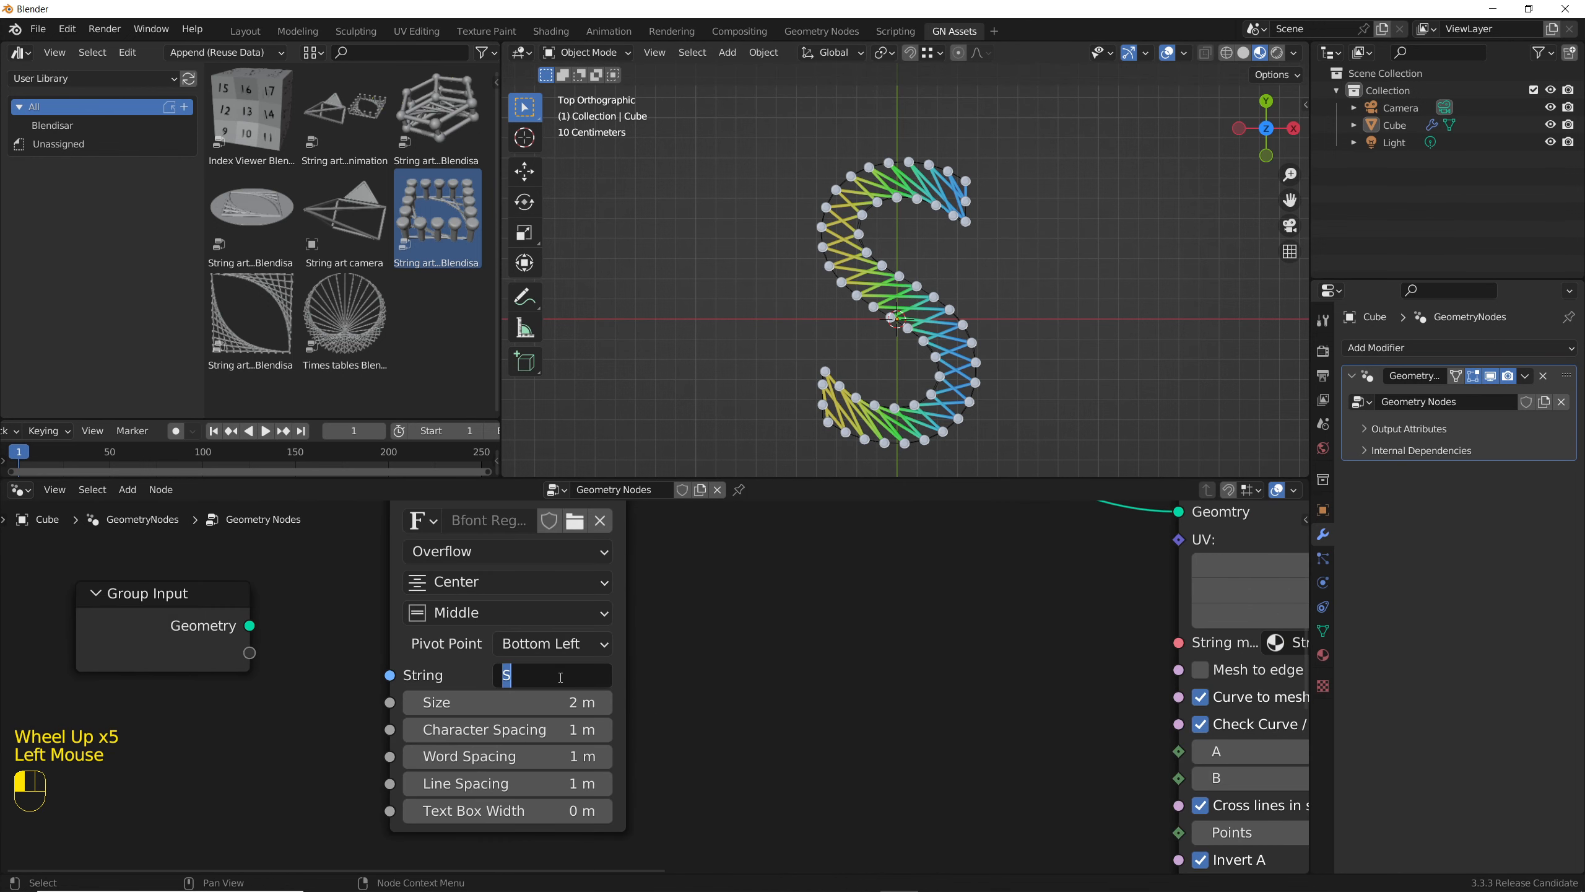
pyautogui.write('A')
pyautogui.press('Return')
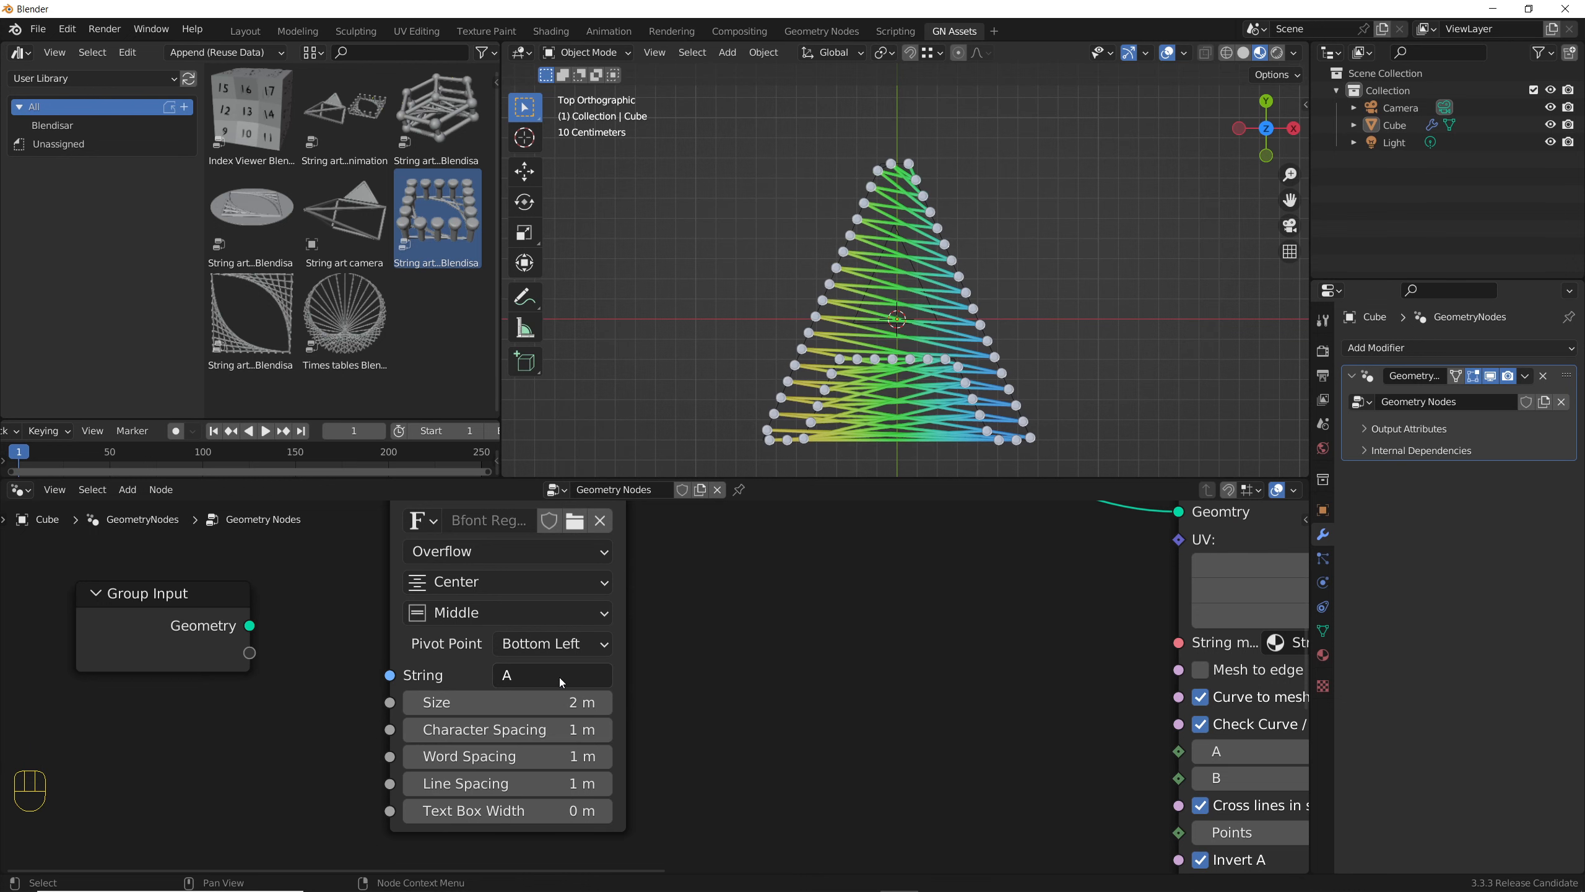
# - Try the letter B as the String to Curves text and inspect its string pattern from the top view
pyautogui.scroll(-3, 747, 593)
pyautogui.click(598, 650)
pyautogui.write('O')
pyautogui.press('Return')
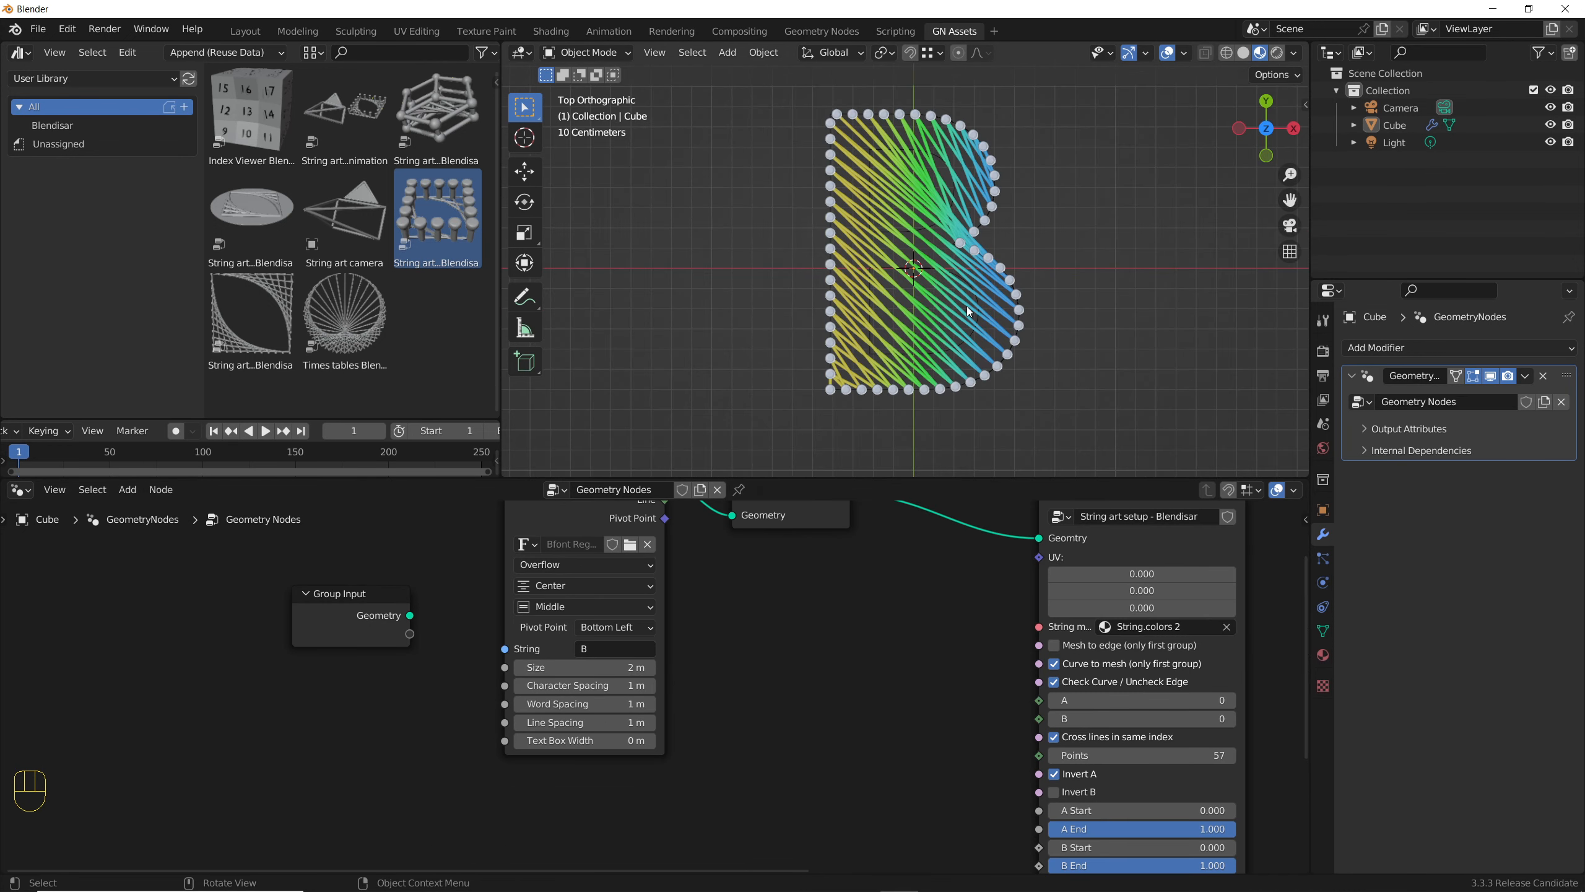
pyautogui.scroll(-2, 968, 306)
pyautogui.scroll(-2, 971, 307)
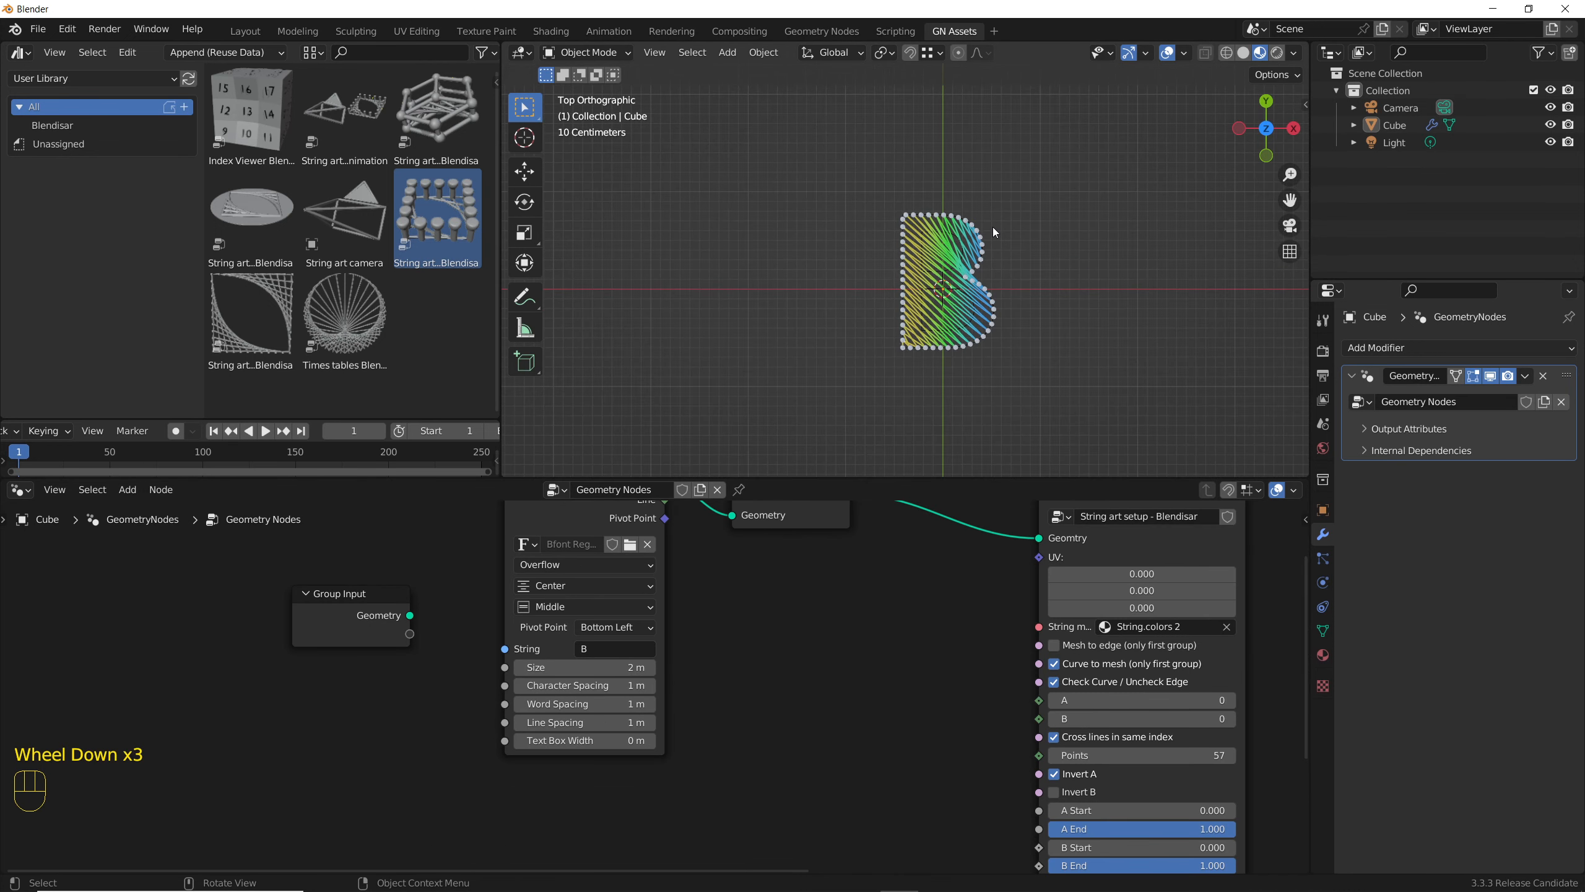
pyautogui.scroll(3, 953, 327)
pyautogui.moveTo(952, 331)
pyautogui.mouseDown(button='middle')
pyautogui.moveTo(950, 311)
pyautogui.moveTo(822, 187)
pyautogui.moveTo(743, 166)
pyautogui.moveTo(929, 313)
pyautogui.mouseUp(button='middle')
pyautogui.press('KP_7')
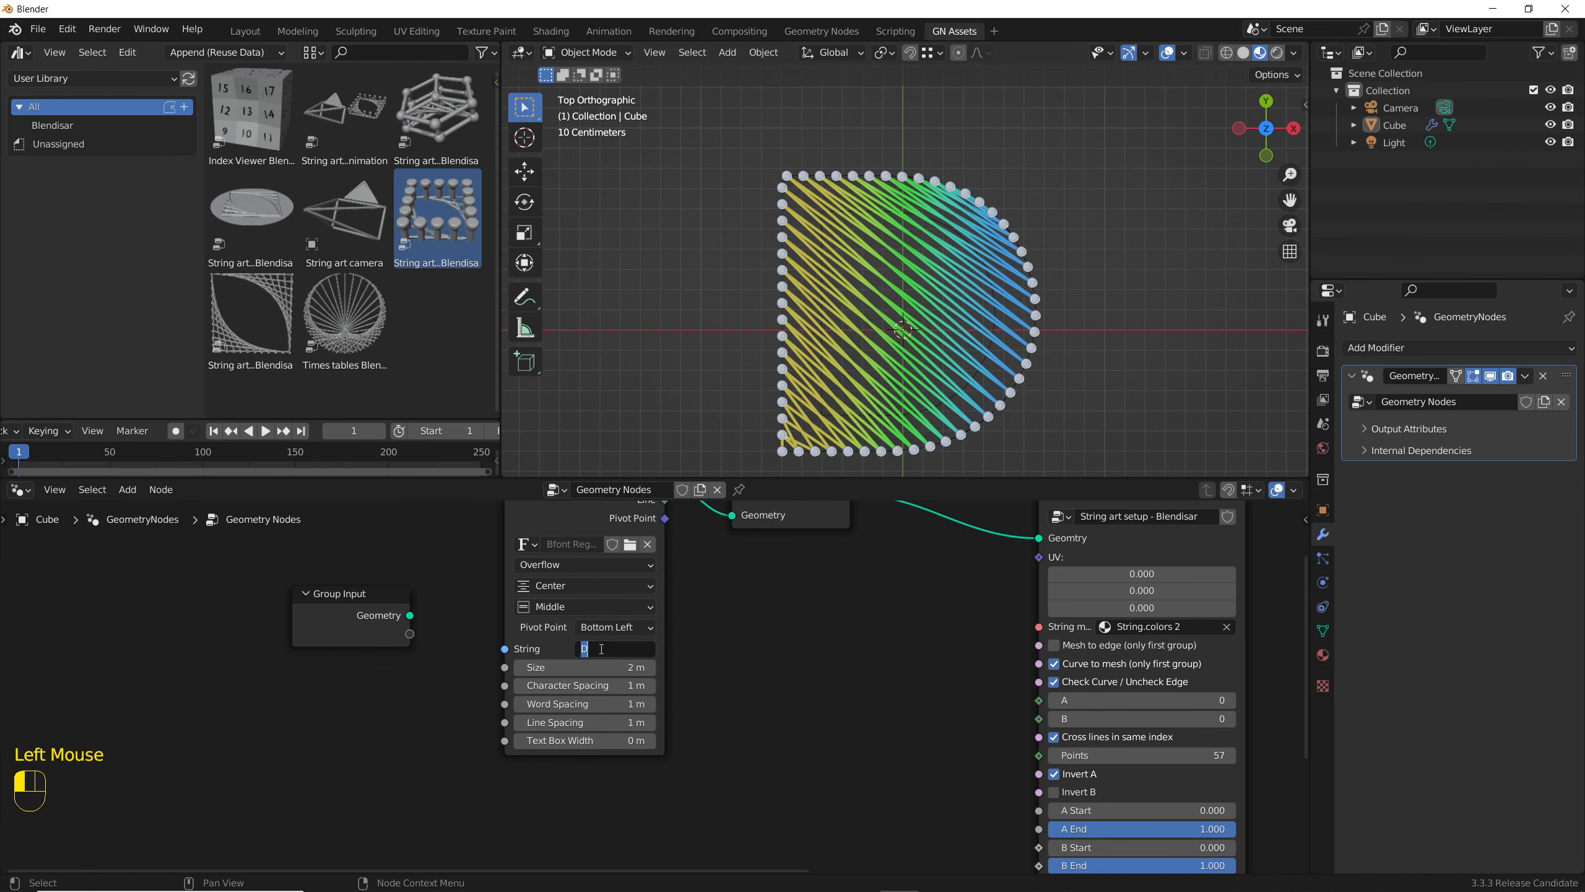
# - Set the String to Curves text to Z and turn off Check Curve / Uncheck Edge in the String art setup node
pyautogui.click(793, 668)
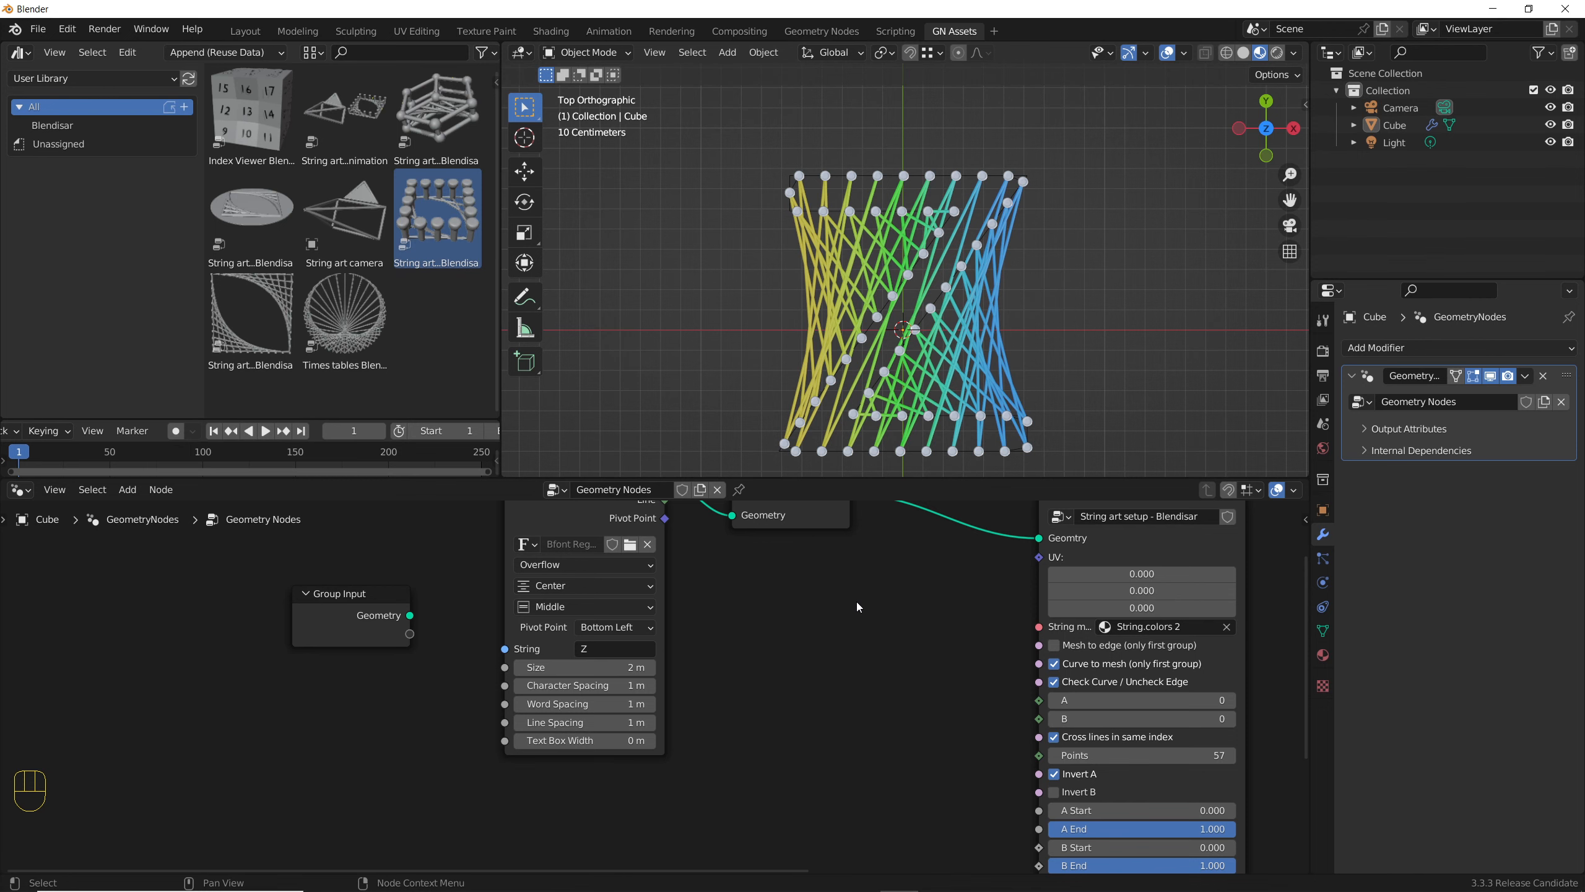
pyautogui.scroll(2, 851, 642)
pyautogui.click(990, 734)
pyautogui.scroll(-1, 956, 706)
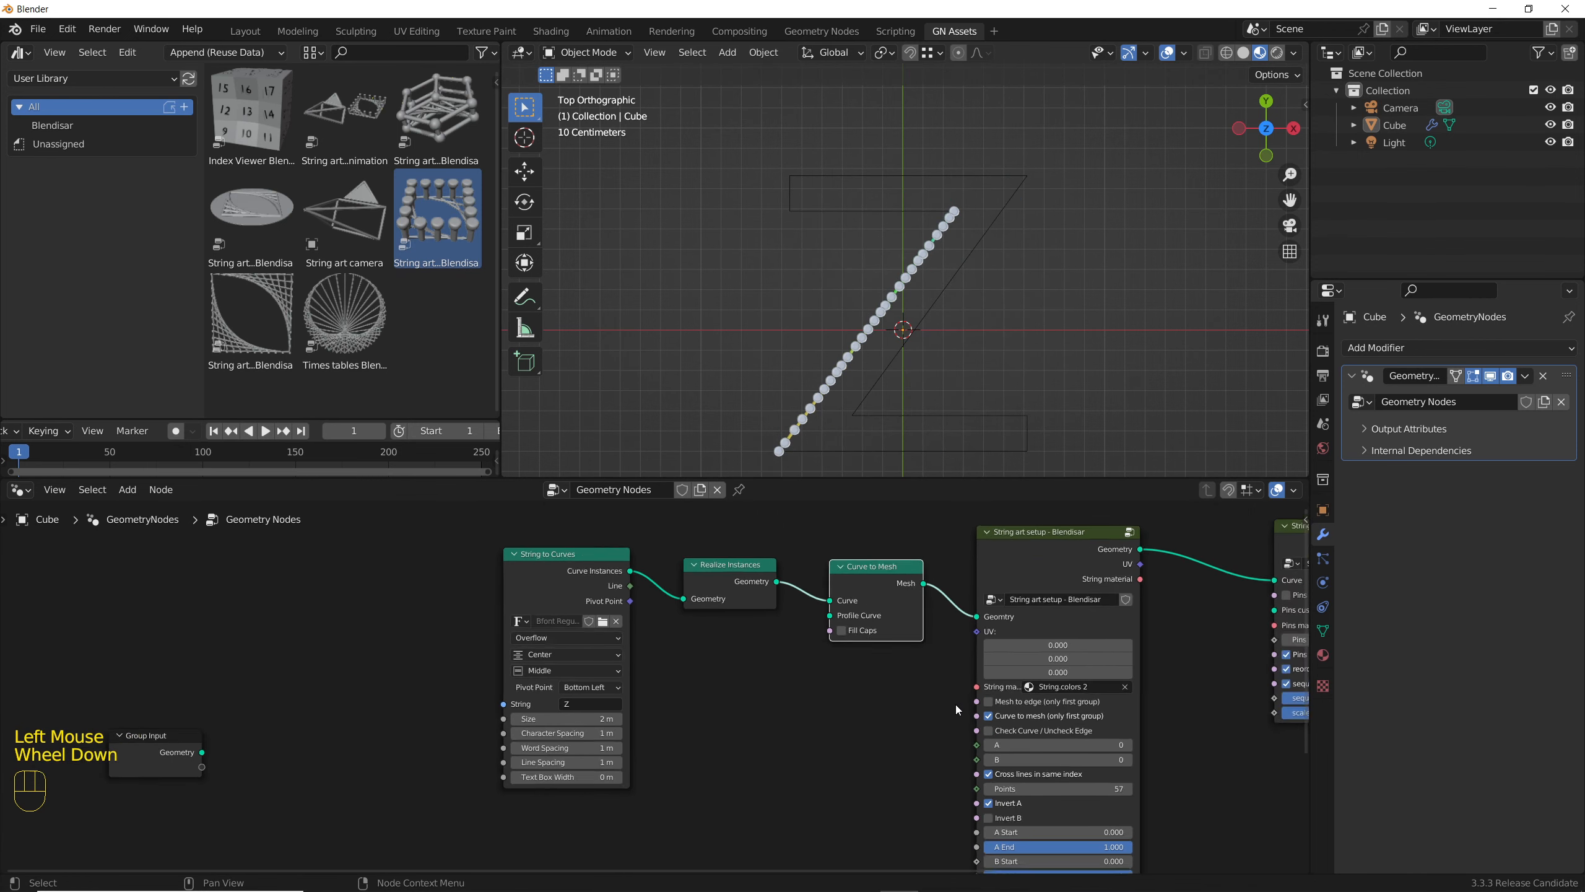
# - Add a Join Geometry node fed by the Curve to Mesh output, and route the String art Pins geometry through it to Group Output
pyautogui.scroll(-1, 956, 703)
pyautogui.moveTo(956, 703); pyautogui.dragTo(592, 604, button='middle')
pyautogui.moveTo(575, 580); pyautogui.dragTo(956, 762)
pyautogui.click(982, 711)
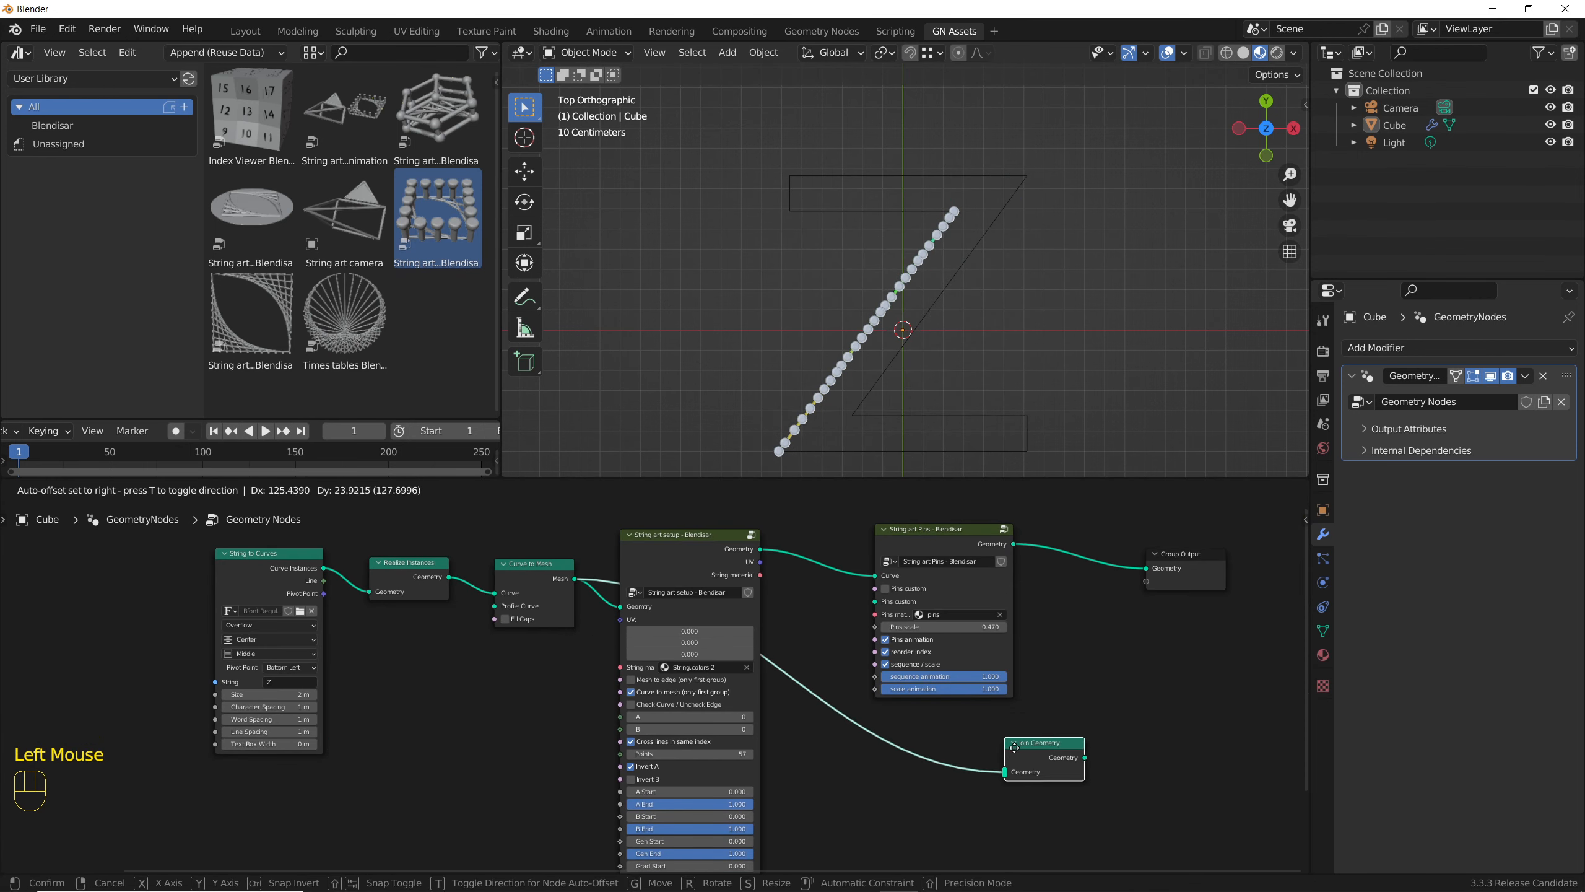
pyautogui.click(1112, 625)
pyautogui.moveTo(1144, 569); pyautogui.dragTo(1084, 692)
pyautogui.moveTo(1165, 679); pyautogui.dragTo(1146, 568)
# - Insert the Index Viewer asset between Curve to Mesh and Join Geometry, set its vertex/edge option to 1, and widen the node
pyautogui.moveTo(269, 125); pyautogui.dragTo(825, 617)
pyautogui.click(892, 742)
pyautogui.moveTo(833, 629); pyautogui.dragTo(918, 726)
pyautogui.moveTo(918, 726); pyautogui.dragTo(917, 689, button='middle')
pyautogui.click(943, 748)
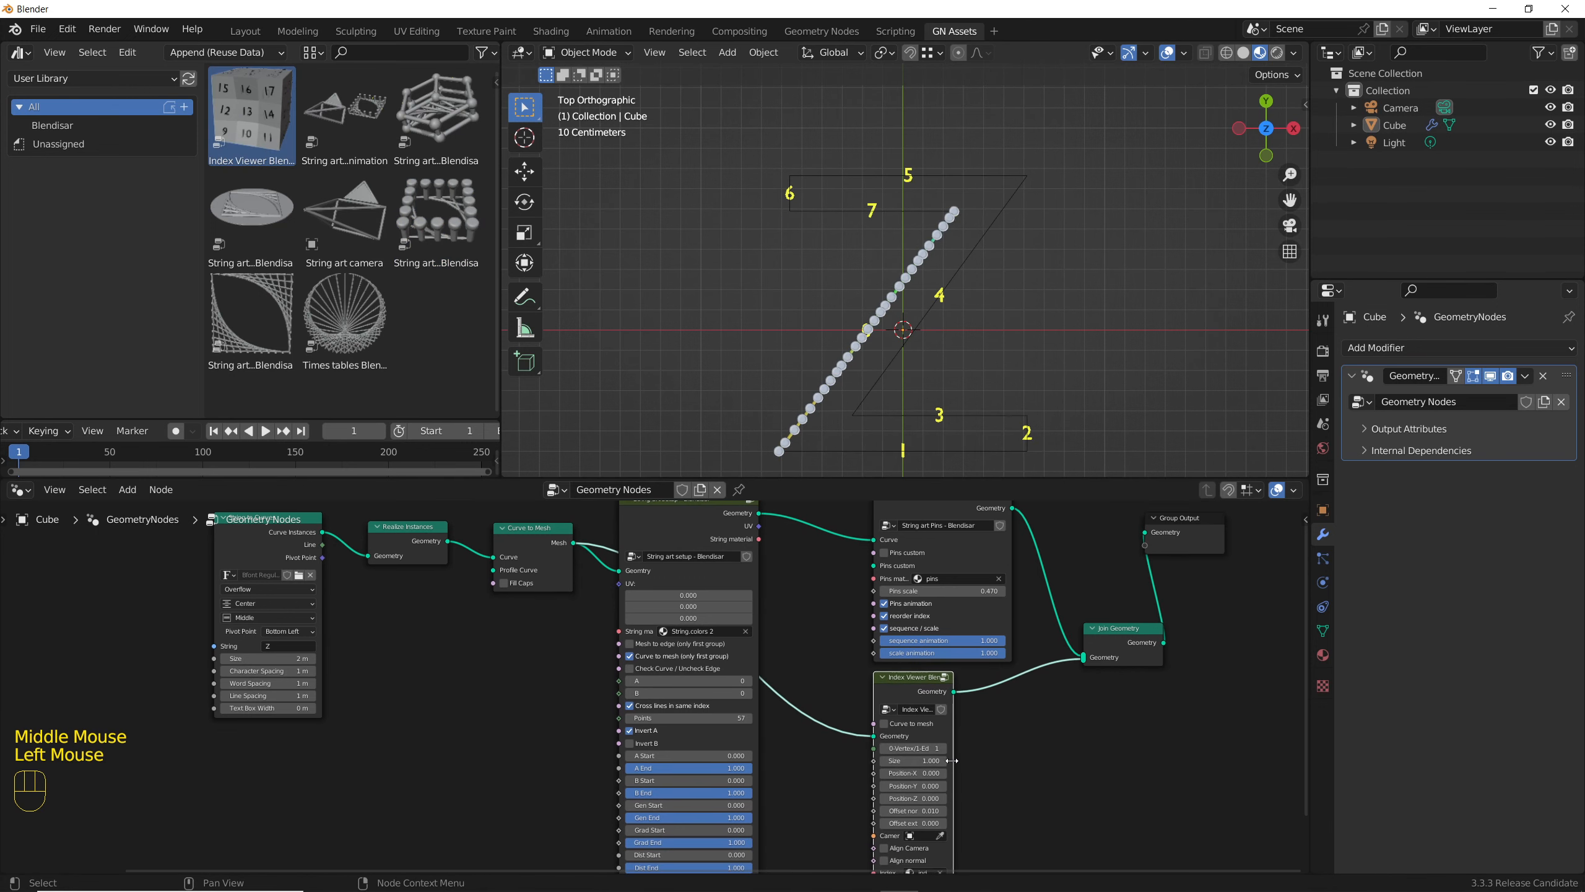
pyautogui.moveTo(953, 749); pyautogui.dragTo(1056, 749)
pyautogui.moveTo(946, 681); pyautogui.dragTo(941, 685)
# - Move the String art setup node and the nodes feeding it away from String art Pins to make room between them
pyautogui.scroll(-6, 687, 680)
pyautogui.moveTo(656, 662); pyautogui.dragTo(780, 695, button='middle')
pyautogui.moveTo(460, 566); pyautogui.dragTo(805, 693)
pyautogui.moveTo(808, 606); pyautogui.dragTo(416, 556)
pyautogui.click(598, 700)
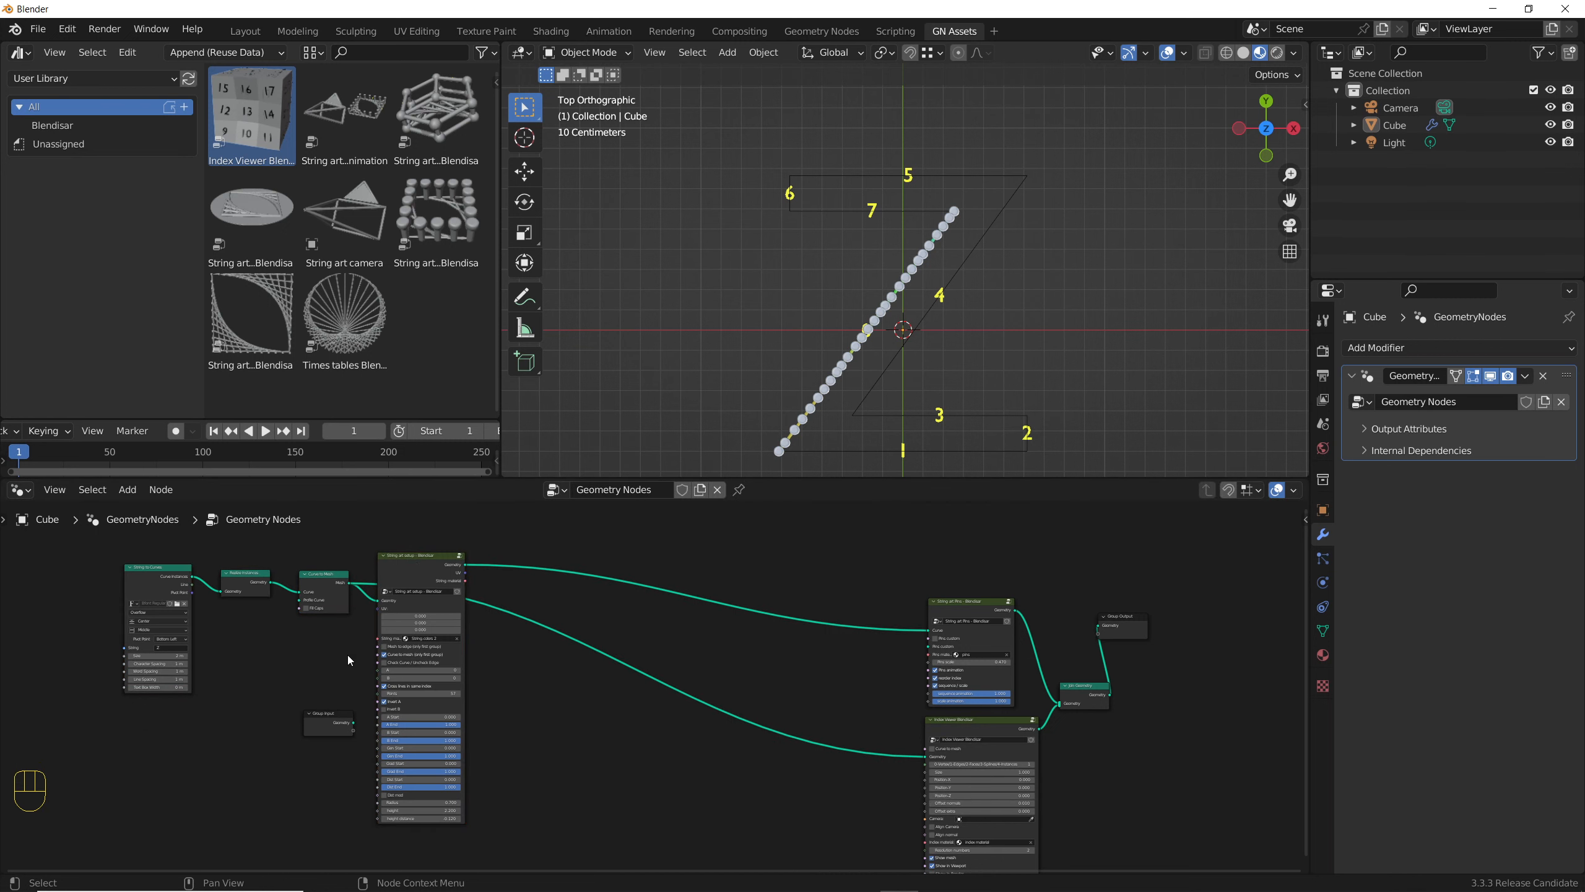
# - Set A to 5 and B to 7 in the String art setup node
pyautogui.scroll(5, 380, 669)
pyautogui.click(418, 673)
pyautogui.write('5')
pyautogui.press('Return')
pyautogui.click(414, 688)
pyautogui.write('7')
pyautogui.press('Return')
# - Turn off Cross lines in same index and Invert A in the String art setup node, and set its Points to 12
pyautogui.click(392, 706)
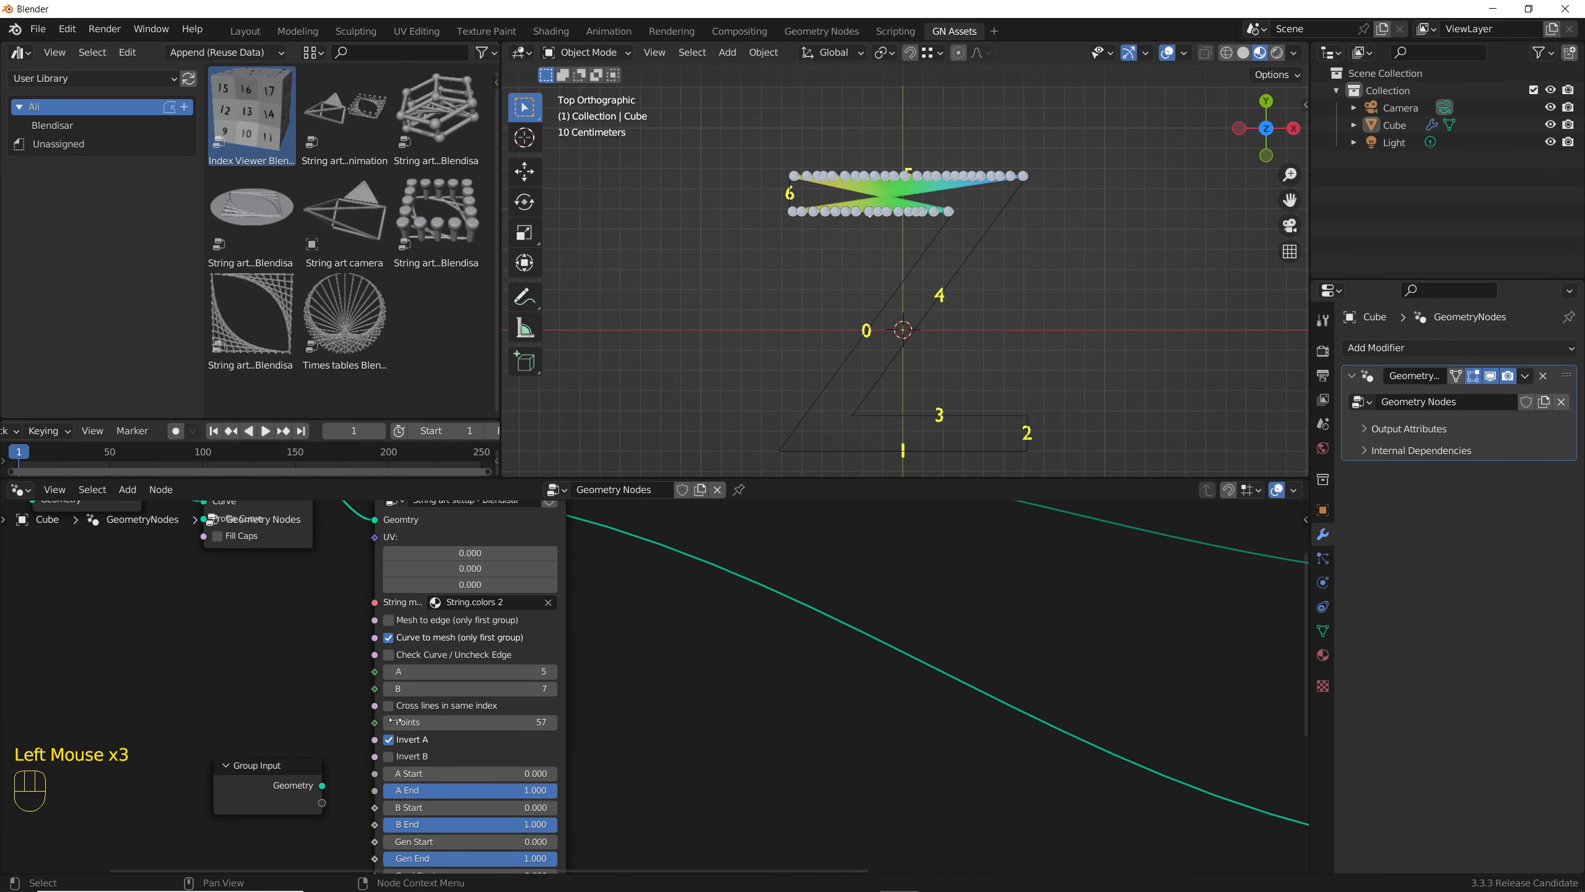
pyautogui.click(390, 740)
pyautogui.moveTo(430, 722); pyautogui.dragTo(361, 722)
pyautogui.keyDown('shift'); pyautogui.moveTo(830, 362); pyautogui.dragTo(823, 287, button='middle'); pyautogui.keyUp('shift')
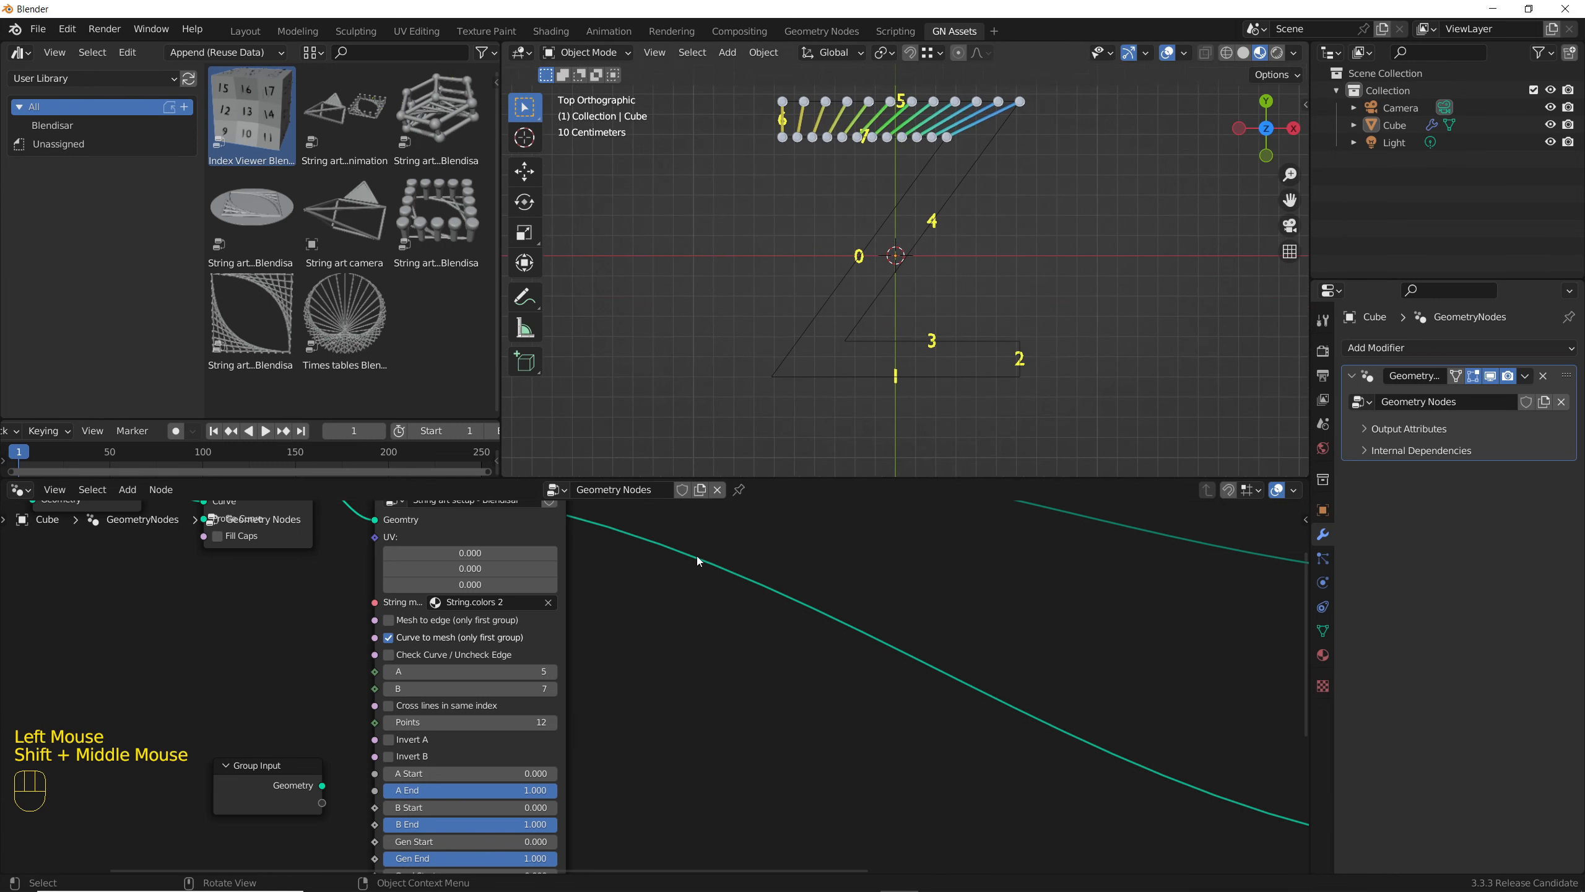
# - Duplicate the String art setup node and insert the copy on the link between the original and String art Pins
pyautogui.scroll(-2, 696, 555)
pyautogui.moveTo(524, 513); pyautogui.dragTo(528, 578, button='middle')
pyautogui.click(528, 577)
pyautogui.hotkey('shift', 'd')
pyautogui.click(694, 573)
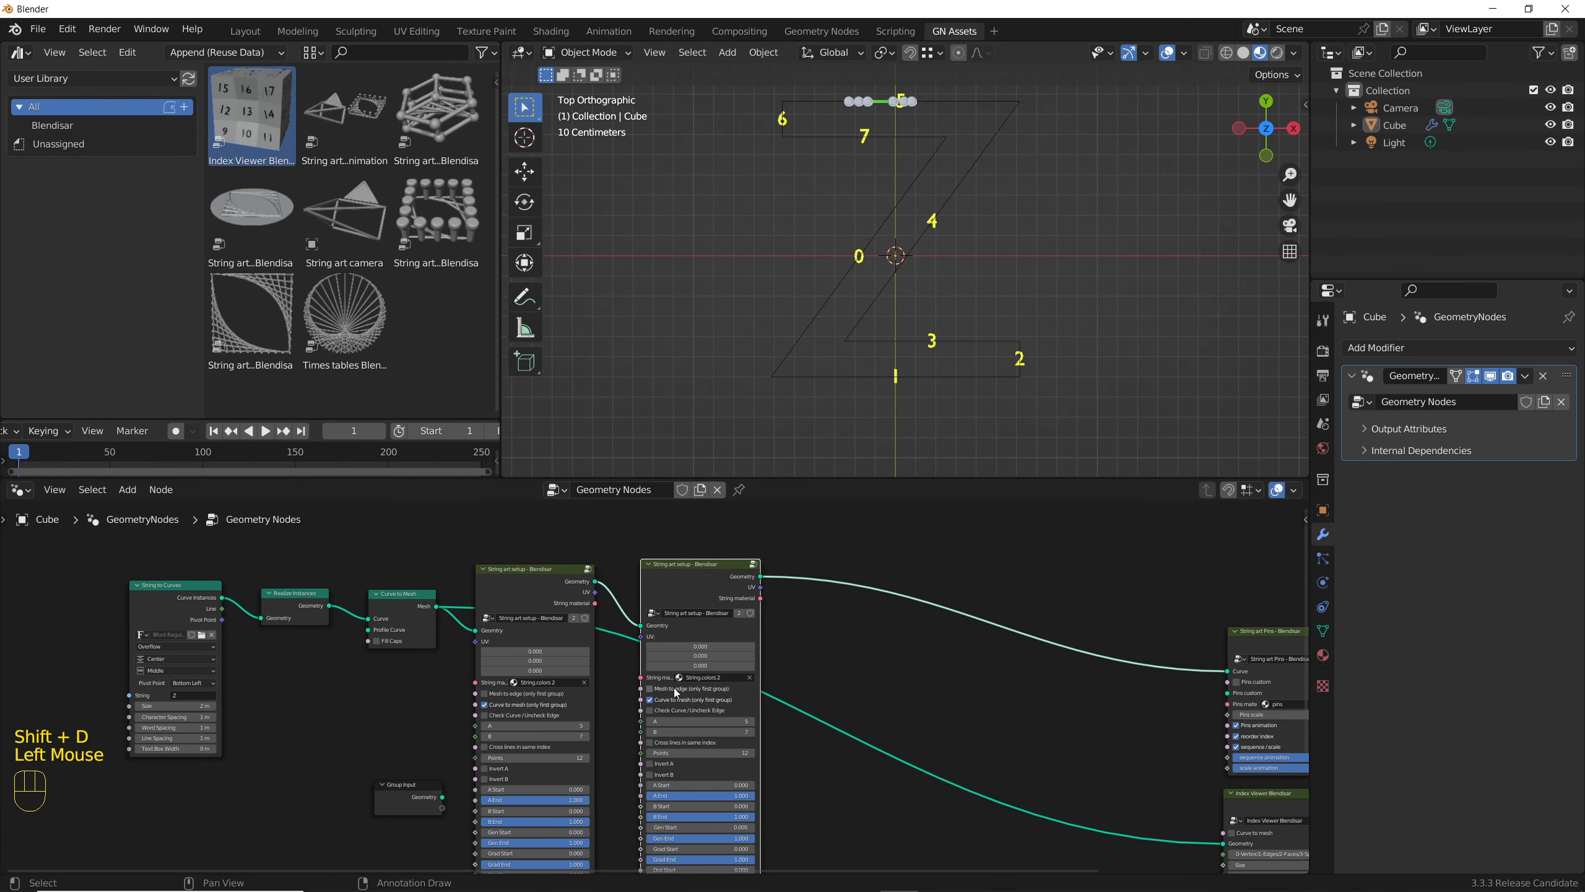
# - In the copied String art setup node, set A to 4 and B to 0, turn off Curve to mesh, and turn on Invert A
pyautogui.scroll(5, 716, 723)
pyautogui.moveTo(736, 721); pyautogui.dragTo(730, 720)
pyautogui.moveTo(748, 739); pyautogui.dragTo(721, 739)
pyautogui.scroll(-2, 749, 740)
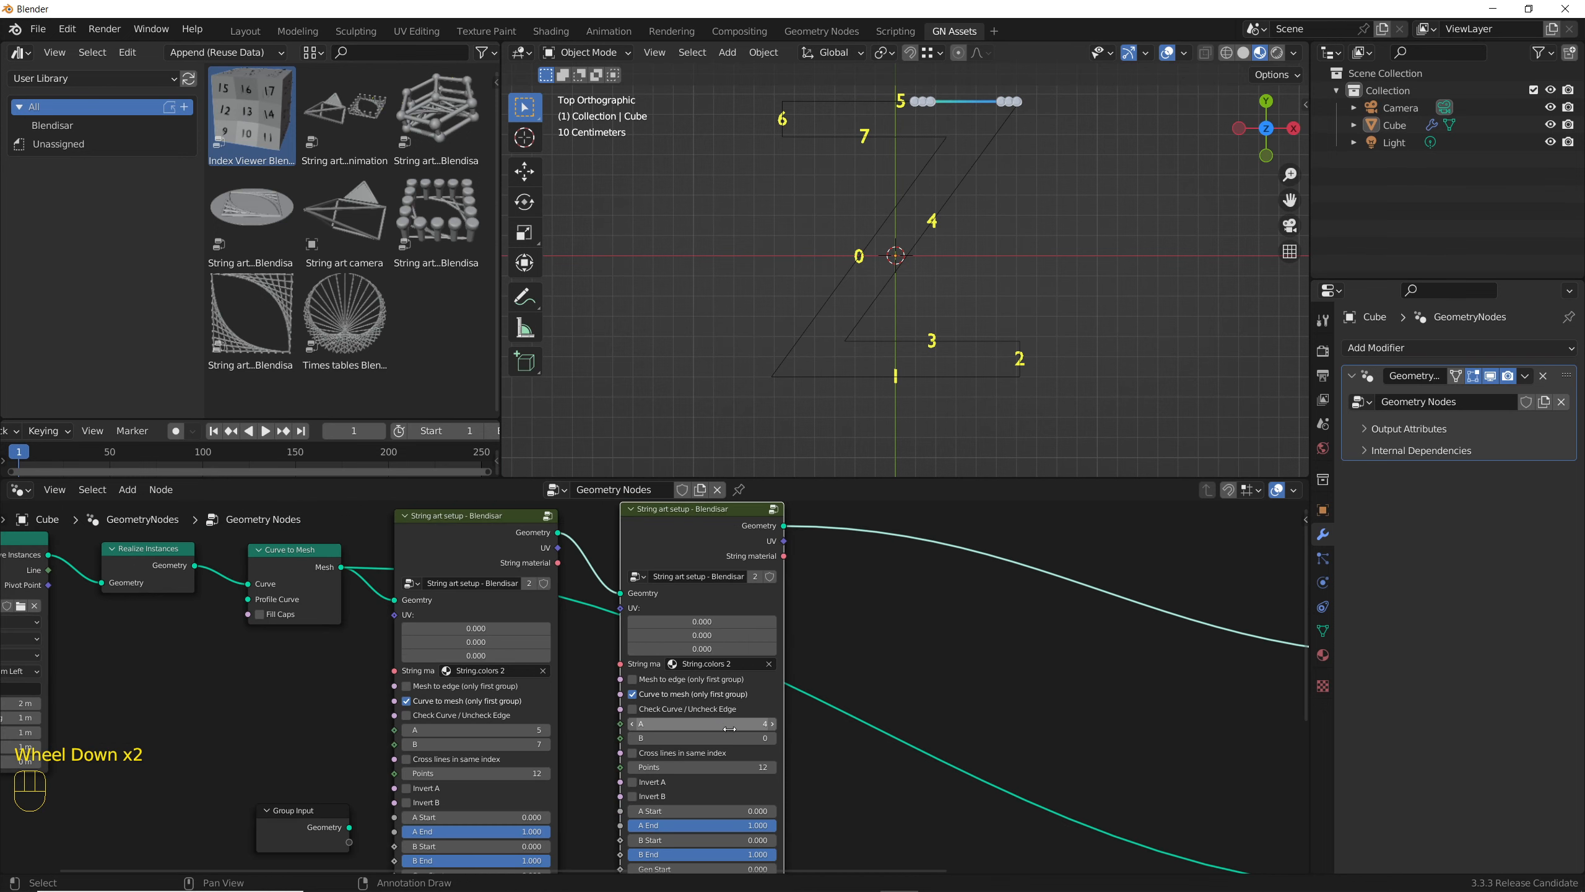
pyautogui.click(655, 694)
pyautogui.click(645, 785)
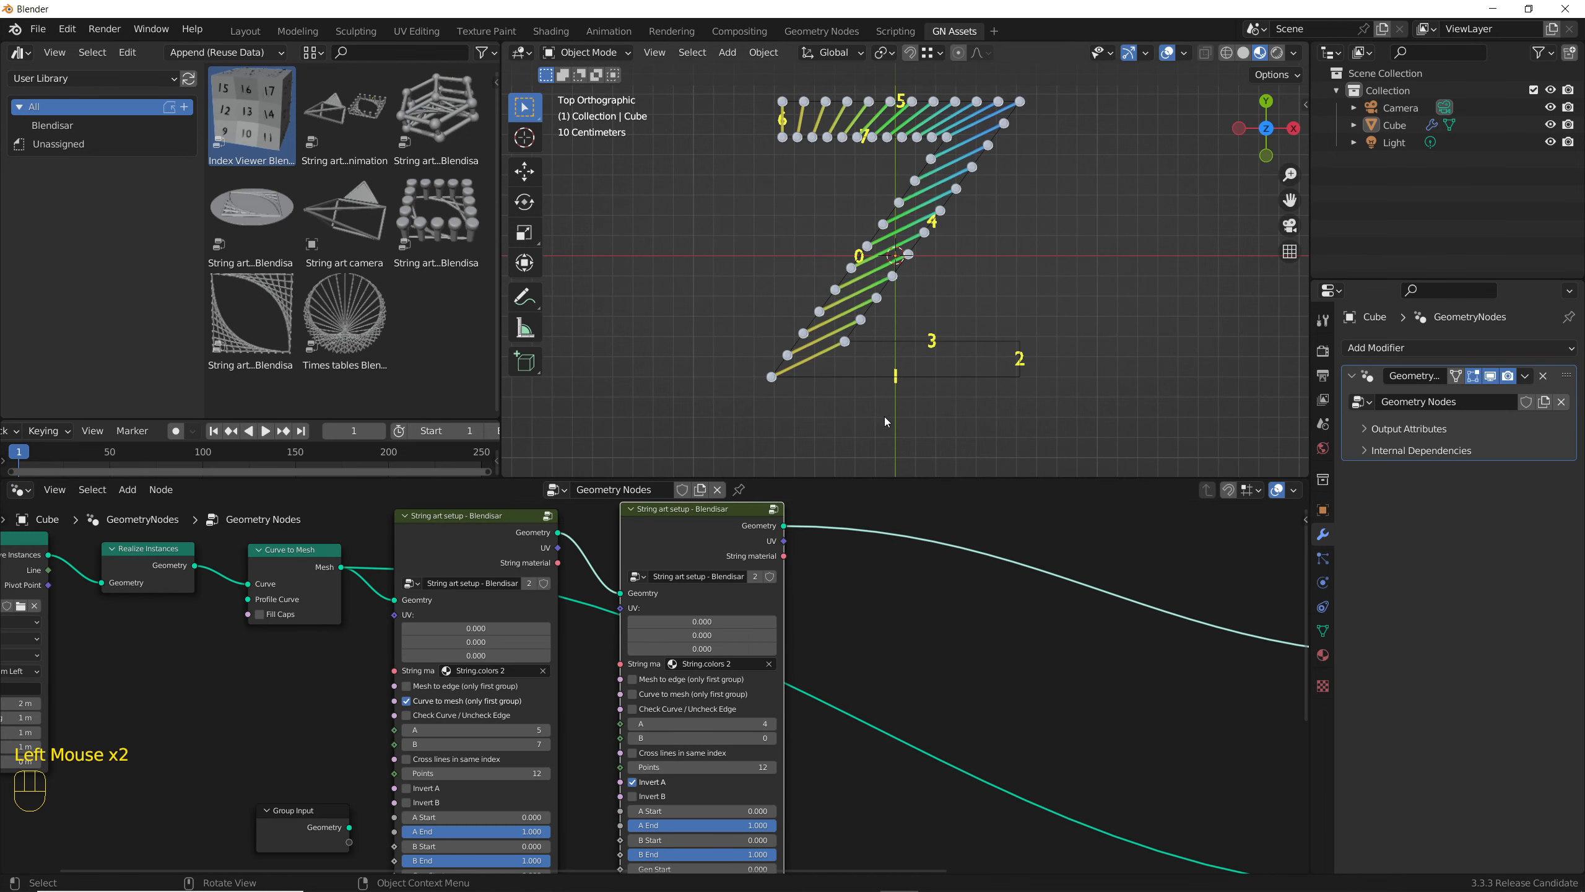
# - Duplicate the second String art setup node into the link after it, and set the new copy's A to 3 and B to 1
pyautogui.moveTo(892, 504); pyautogui.dragTo(832, 523, button='middle')
pyautogui.click(638, 525)
pyautogui.hotkey('shift', 'd')
pyautogui.click(856, 534)
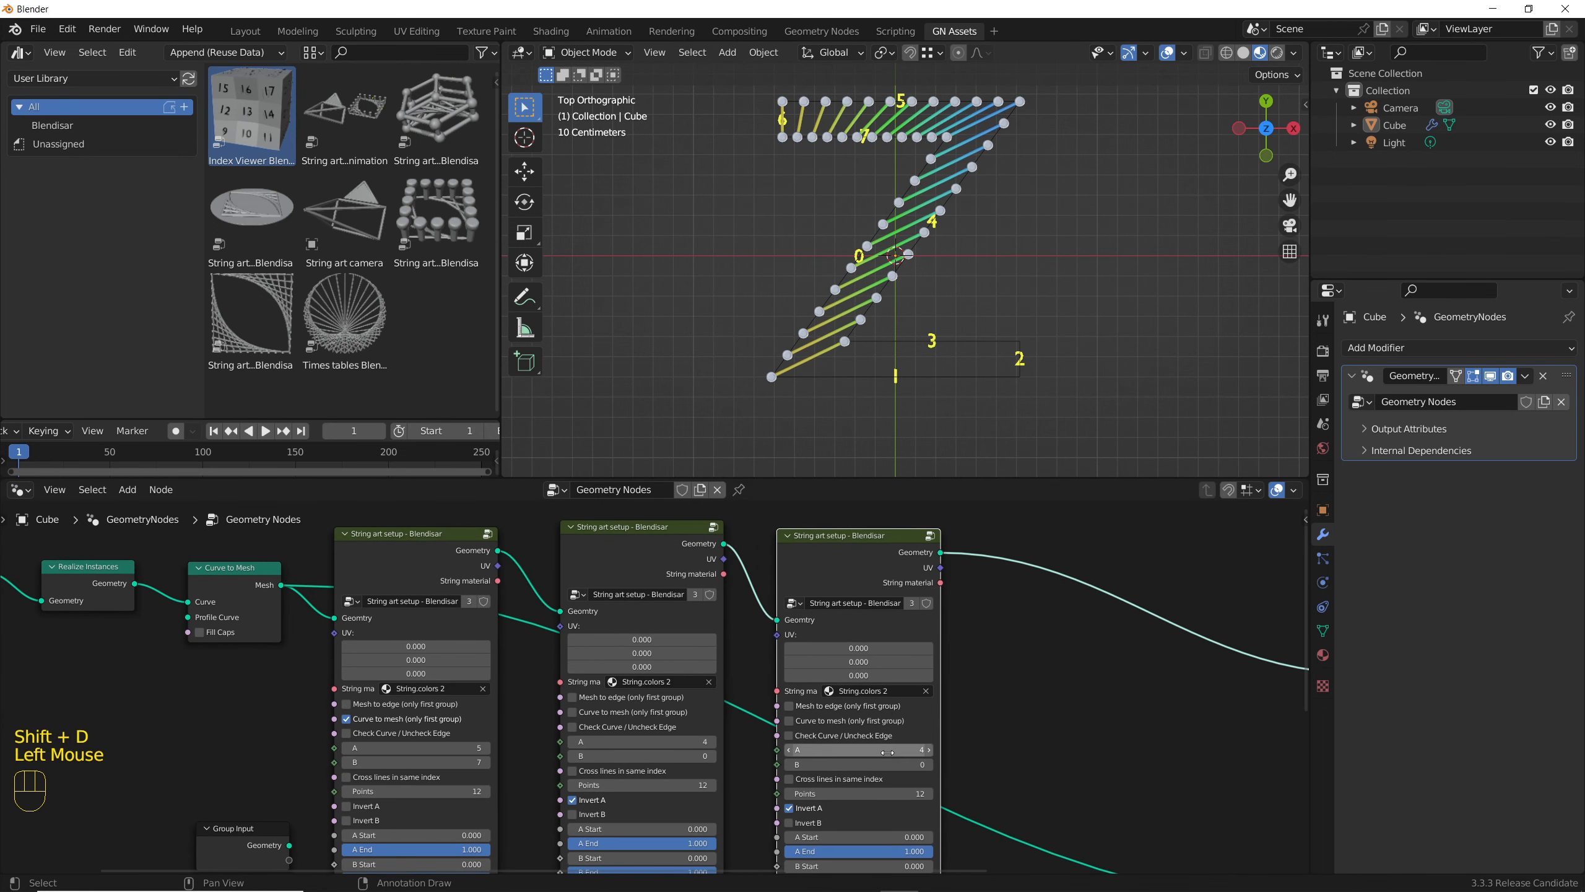
pyautogui.moveTo(882, 751); pyautogui.dragTo(875, 751)
pyautogui.moveTo(880, 767); pyautogui.dragTo(888, 767)
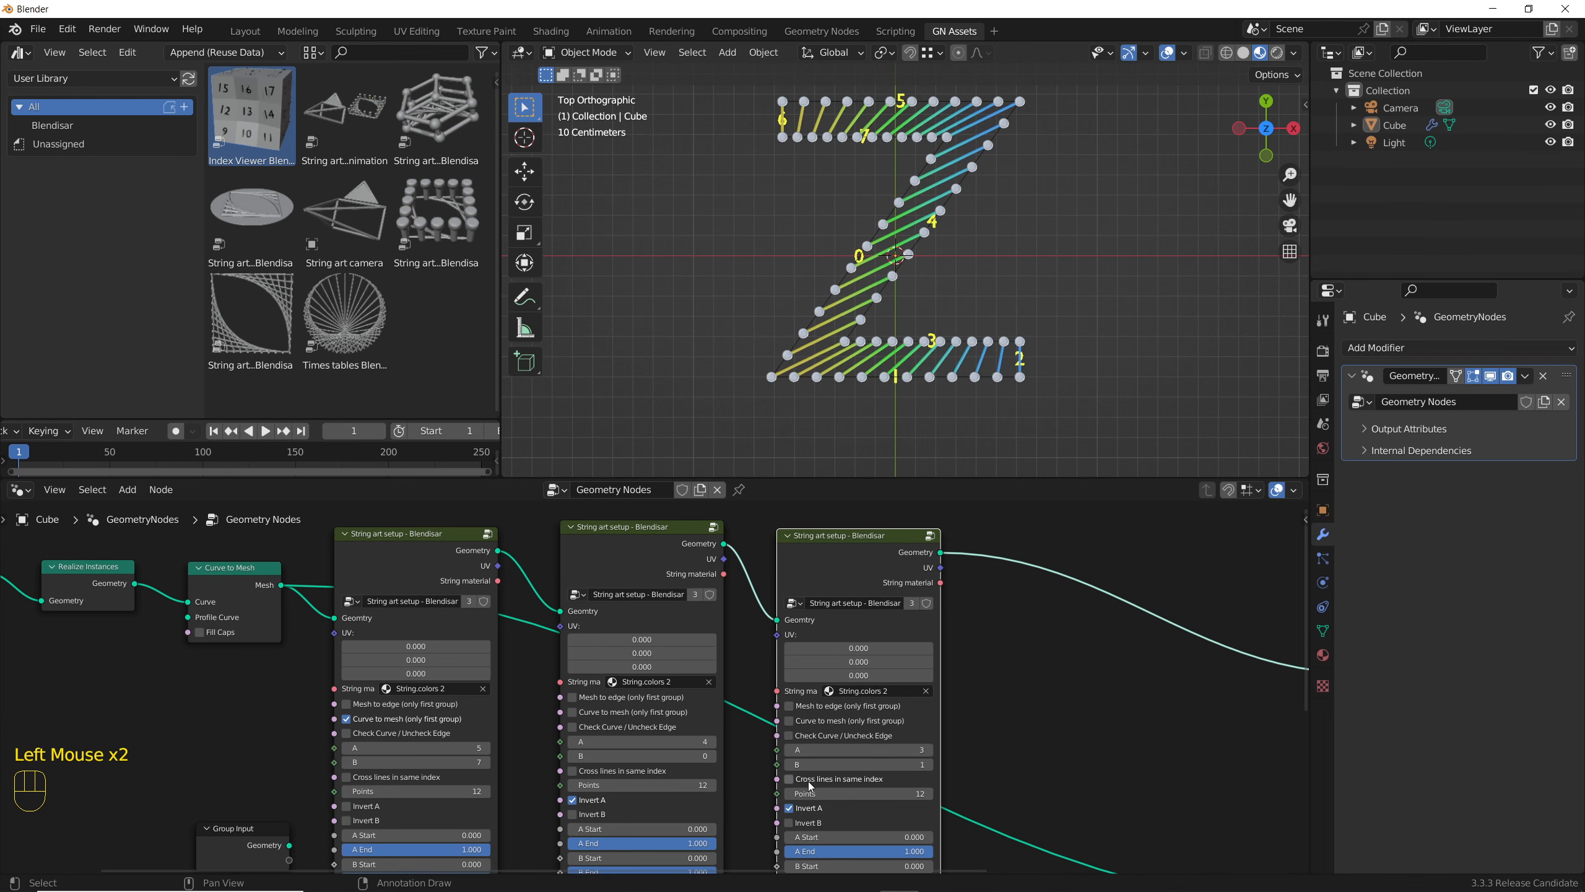
pyautogui.scroll(-5, 1013, 653)
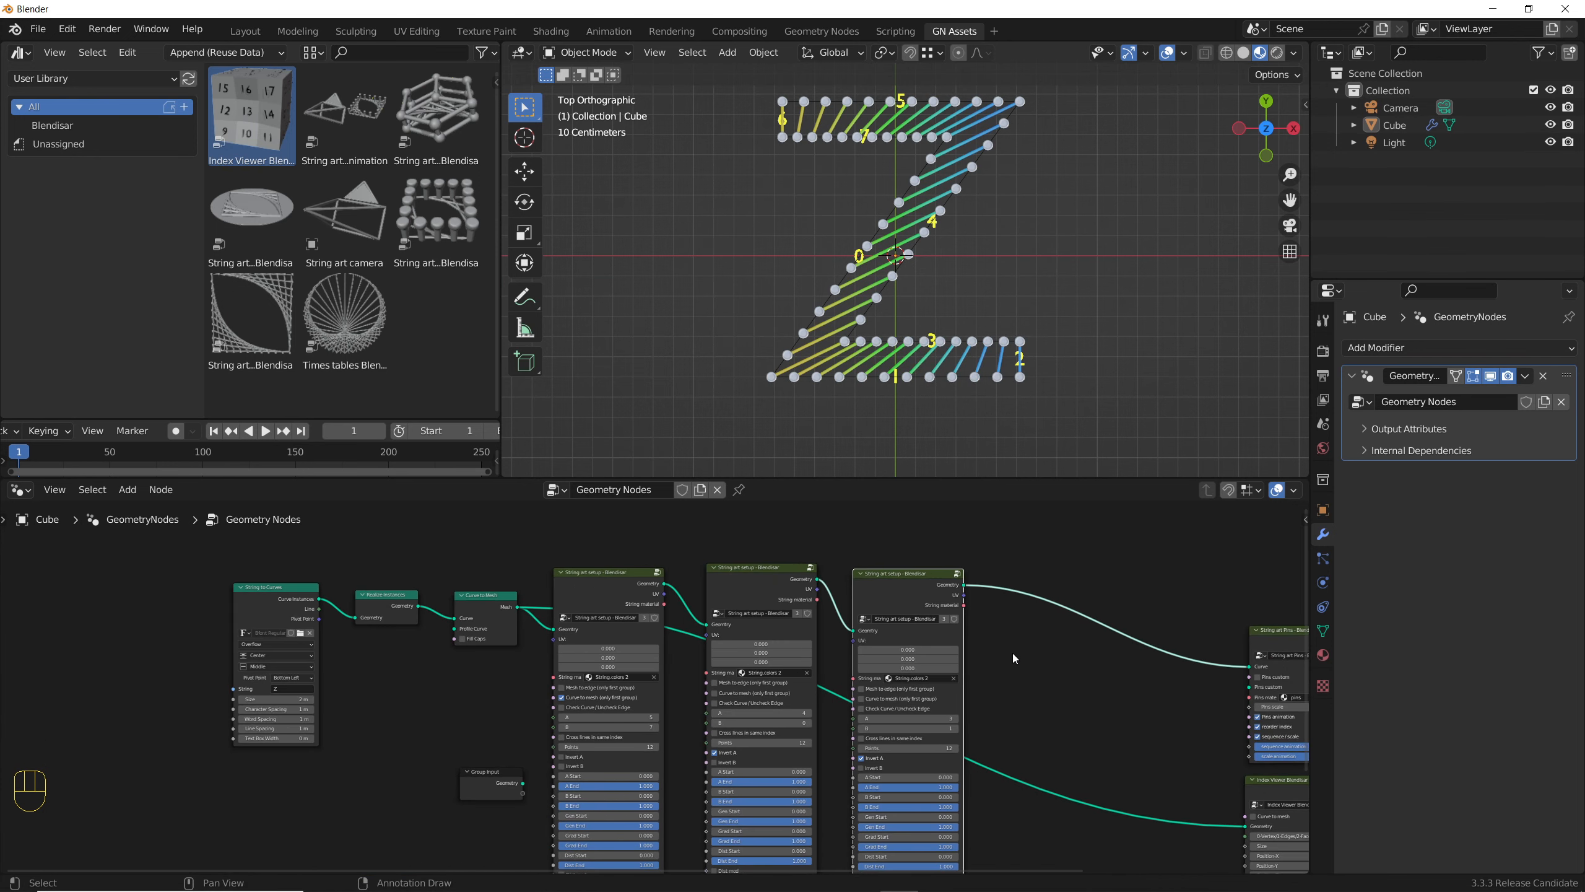